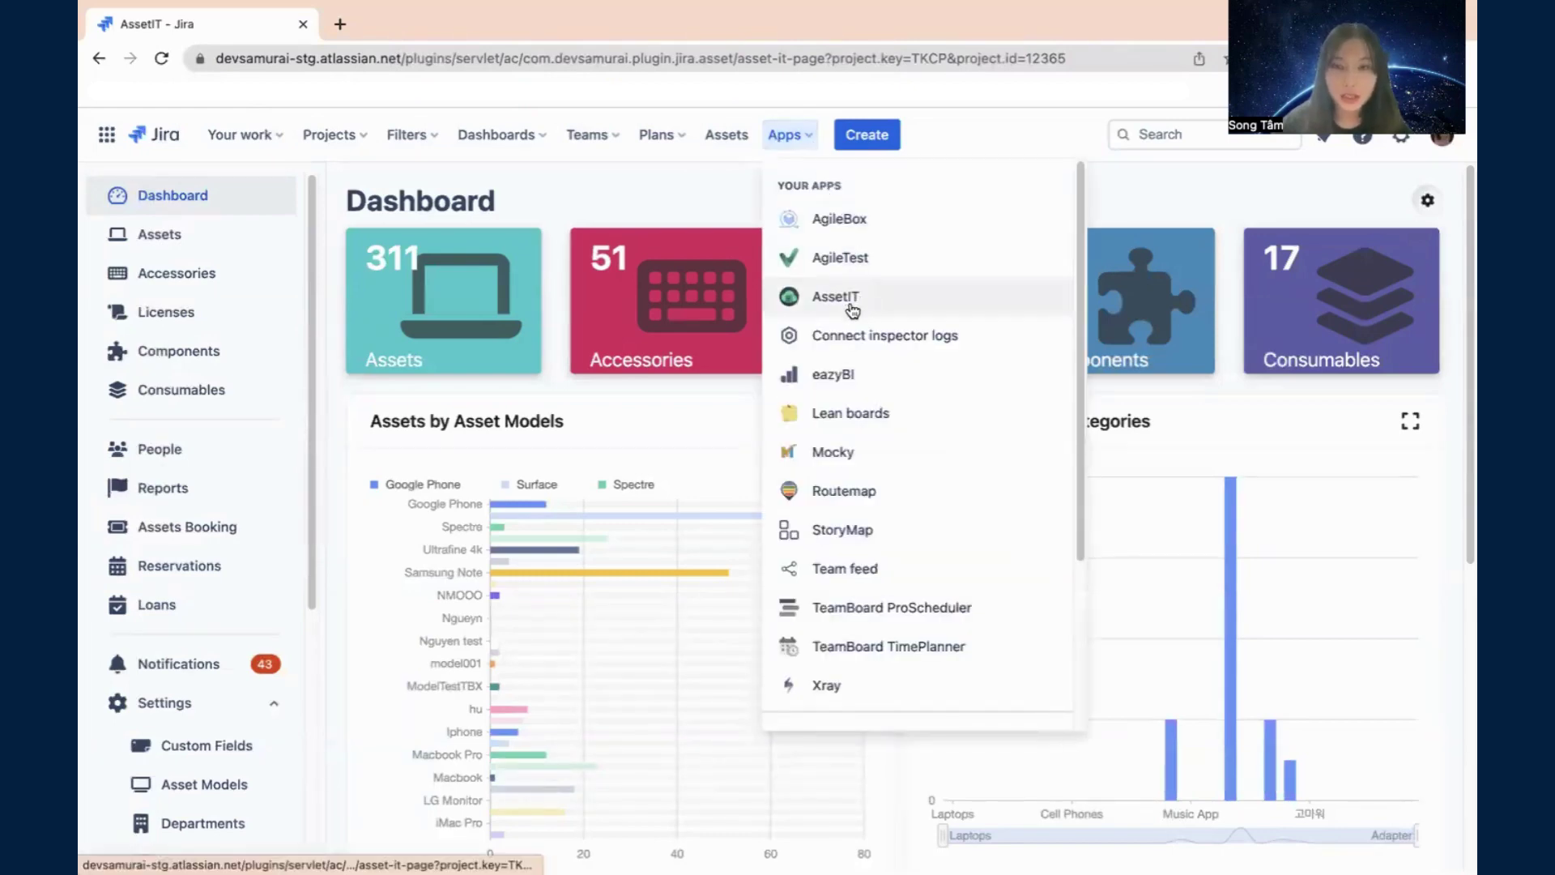
Step: Open the AssetIT app and look over the dashboard's category tiles and its charts of assets, components, accessories and licenses
click(863, 305)
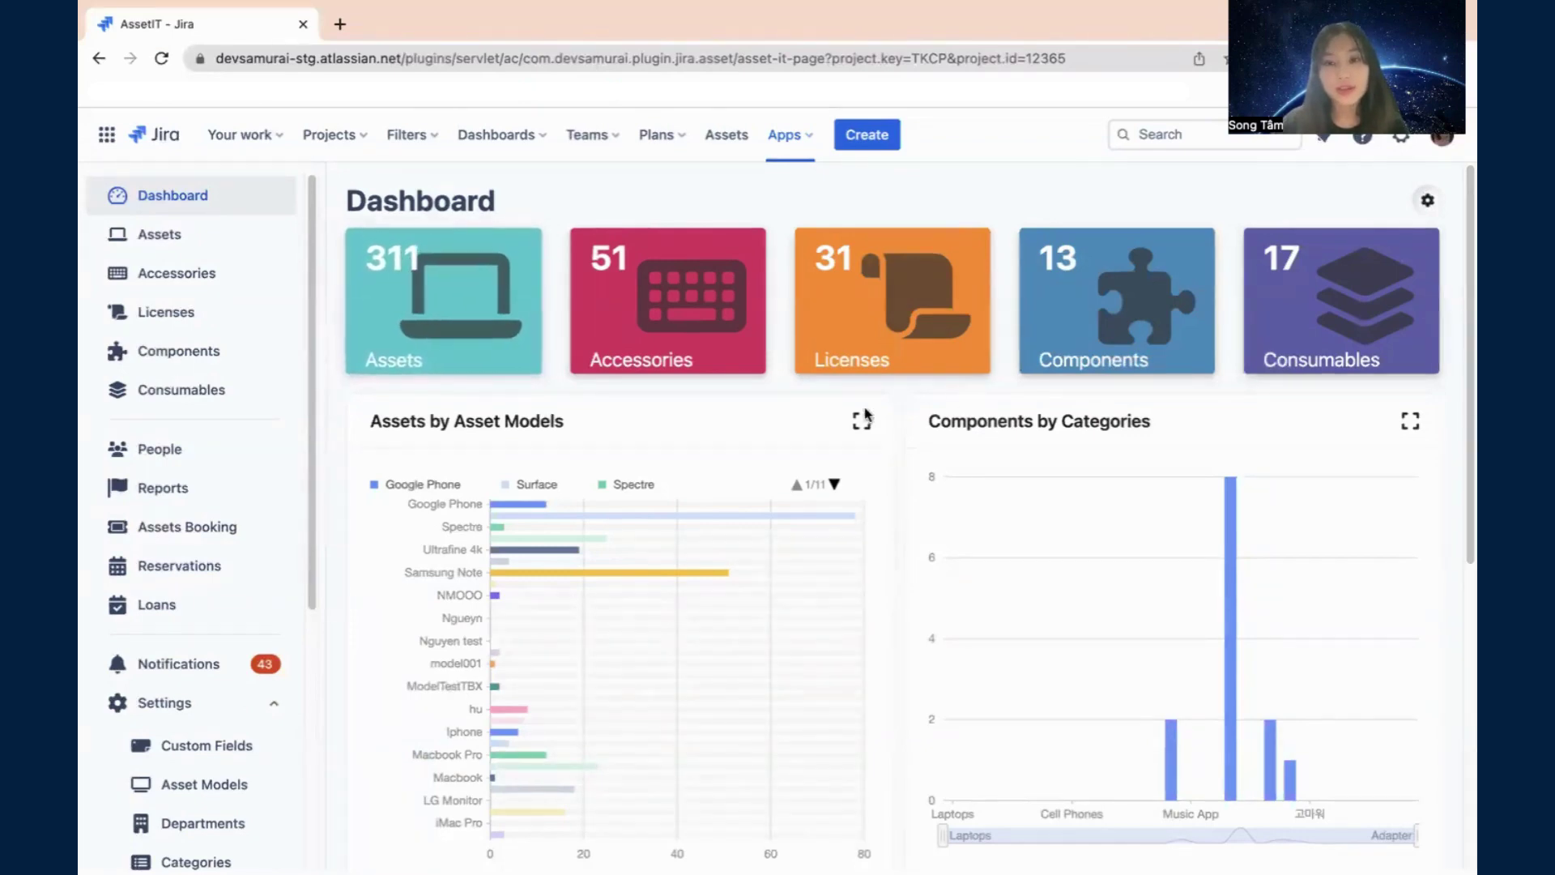
scroll(586, 497, down, 1)
scroll(586, 497, down, 6)
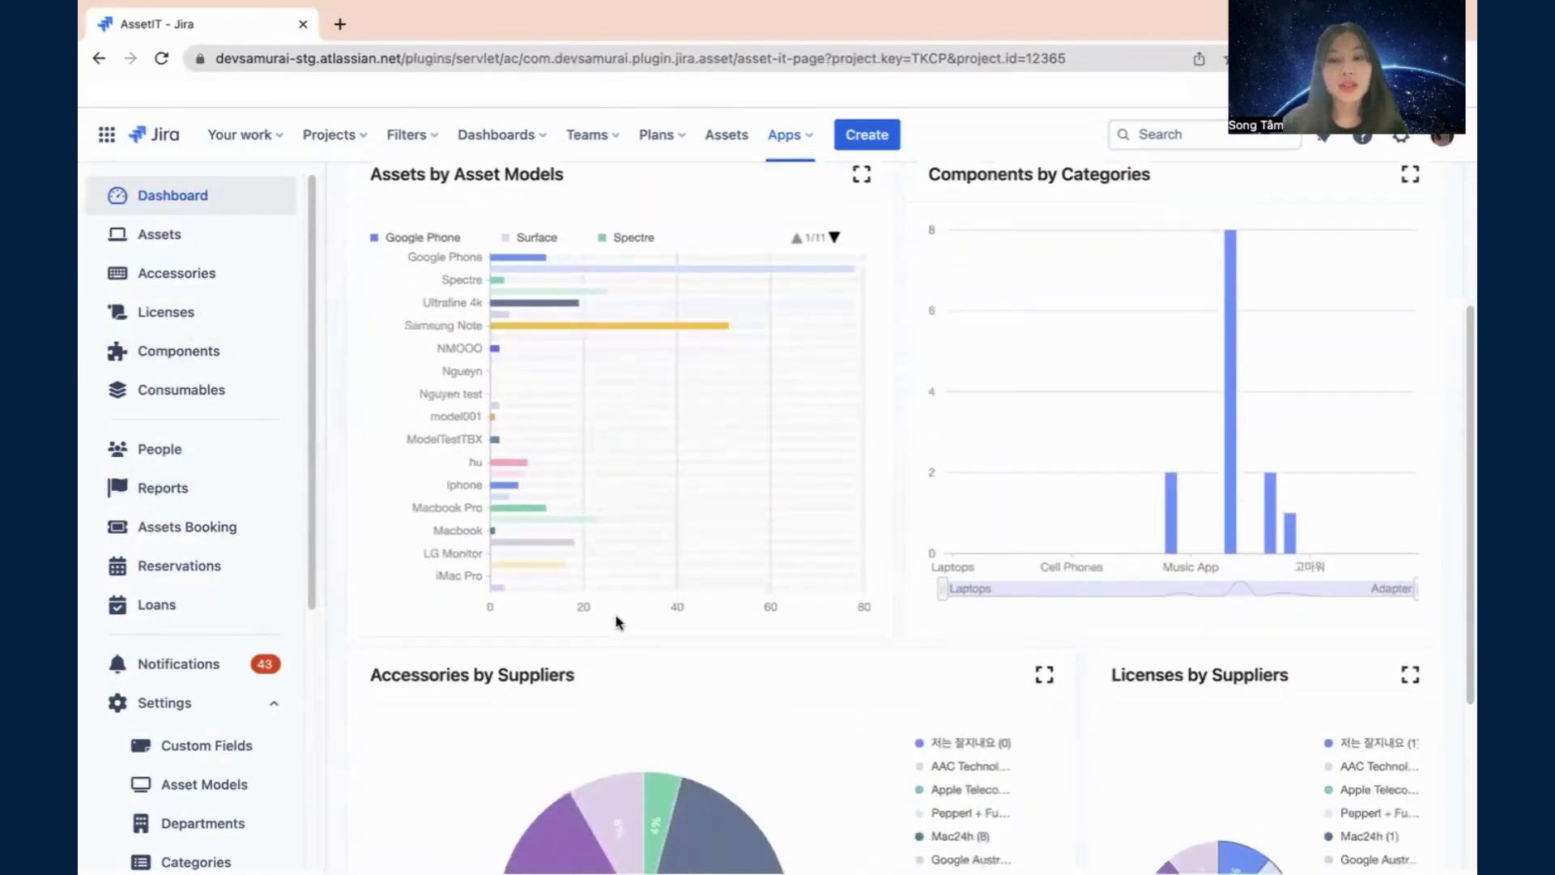
scroll(784, 458, up, 6)
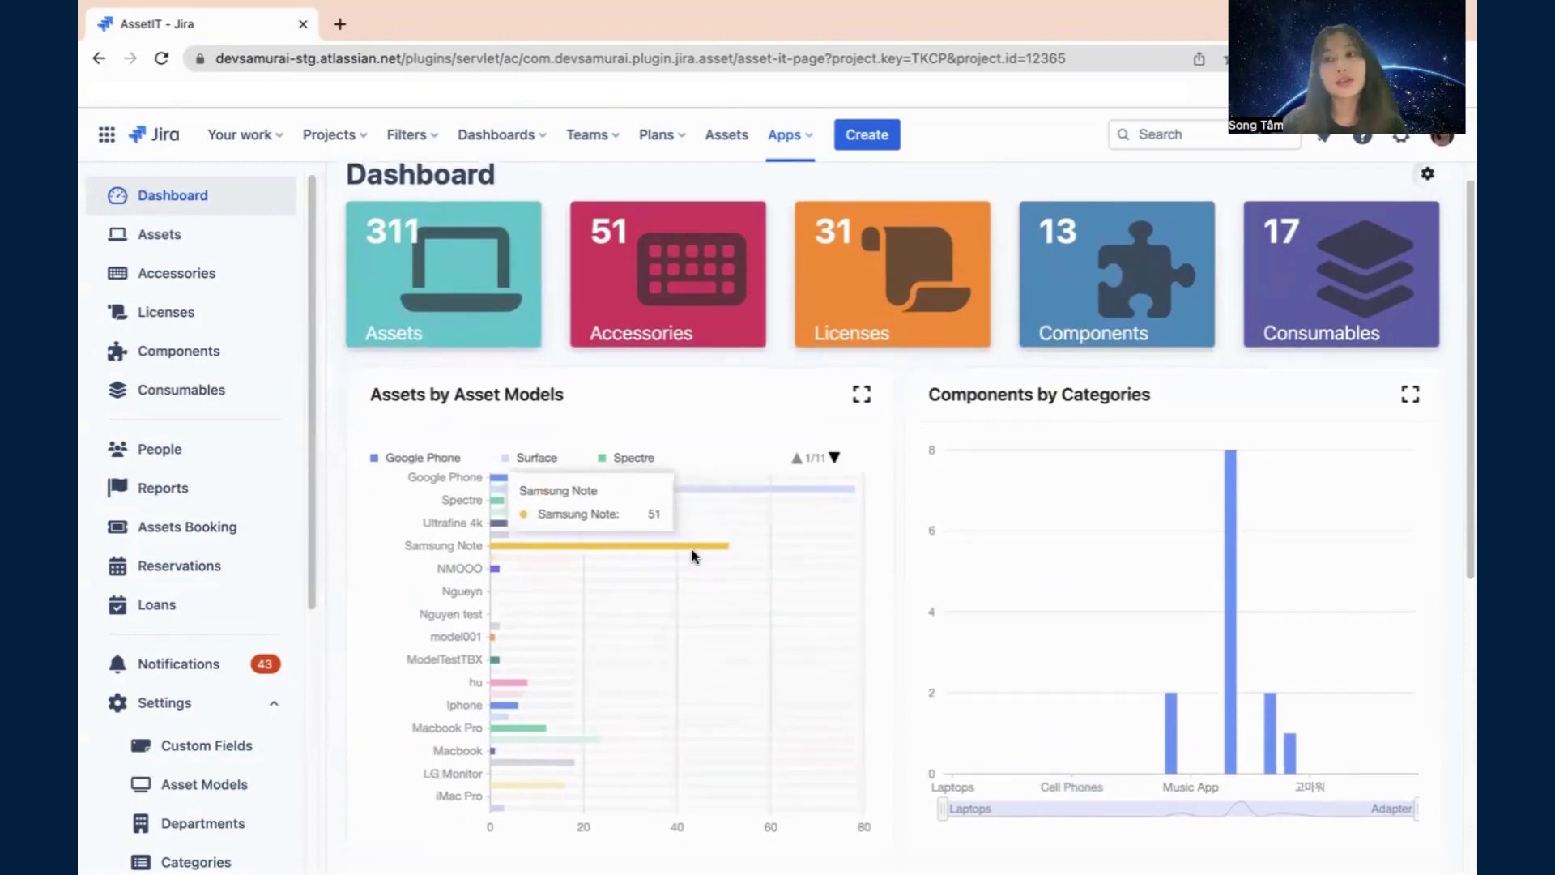
scroll(871, 537, down, 2)
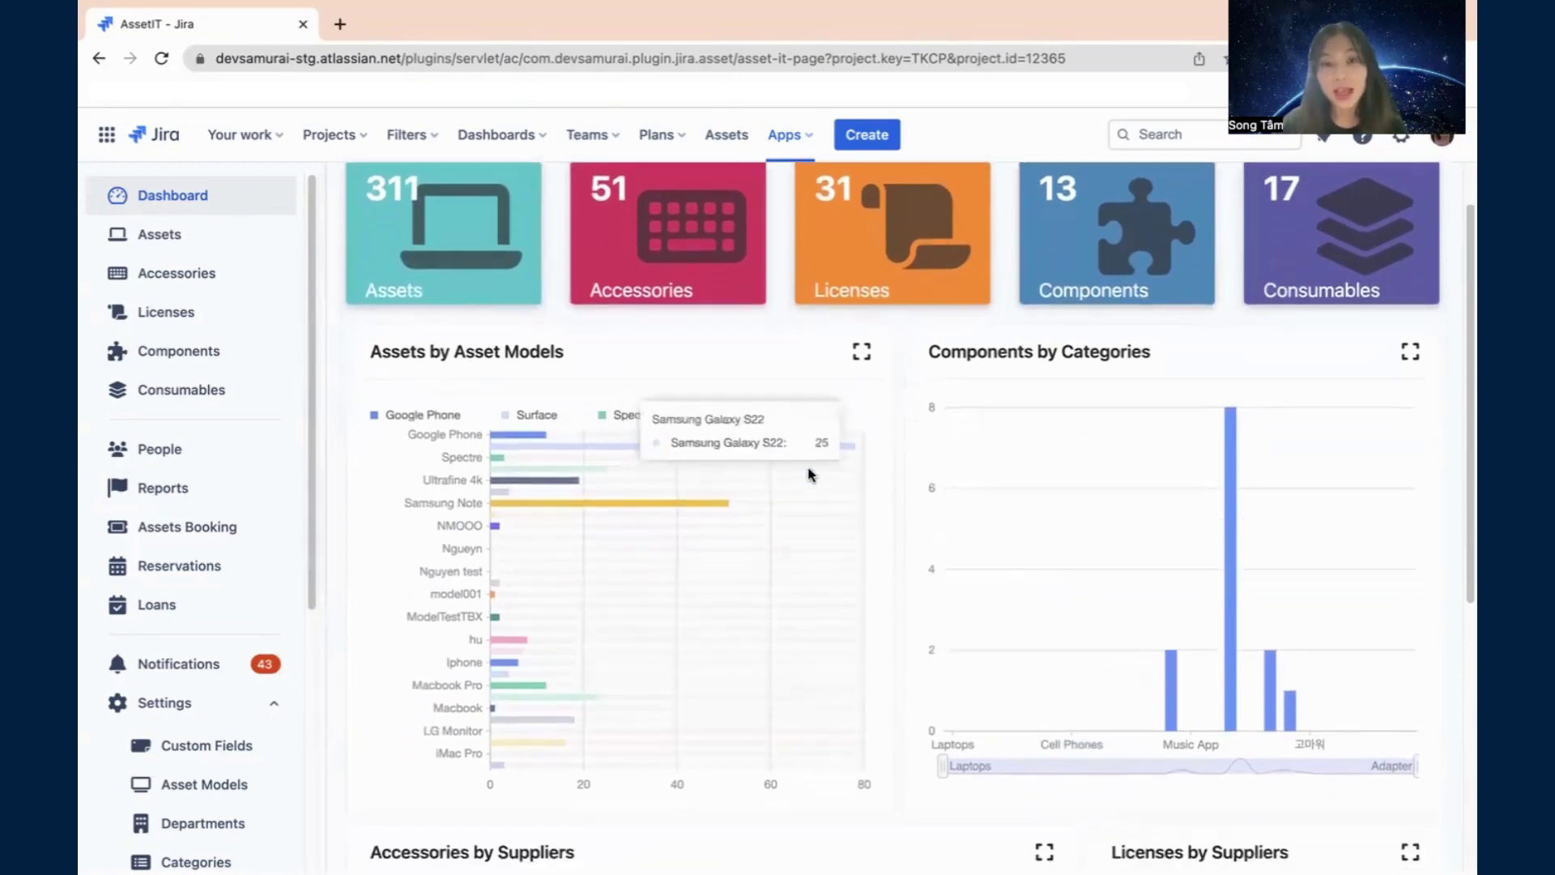
scroll(915, 465, down, 4)
scroll(955, 479, up, 3)
scroll(960, 482, up, 2)
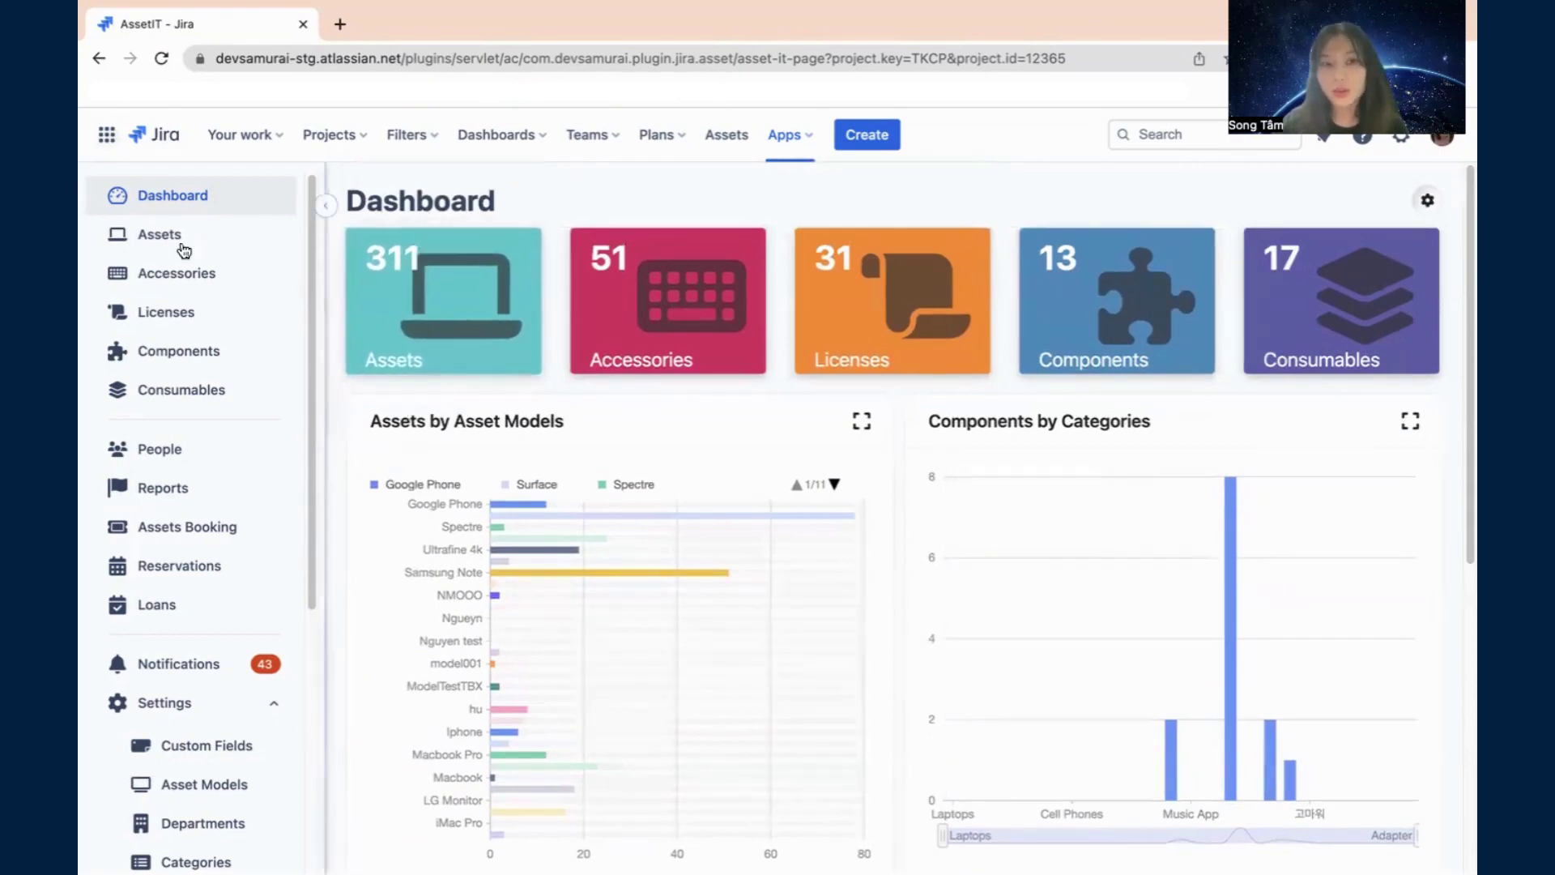
Step: View the Assets, Accessories and Licenses lists in turn from their dashboard tiles, returning to the dashboard after each
click(452, 312)
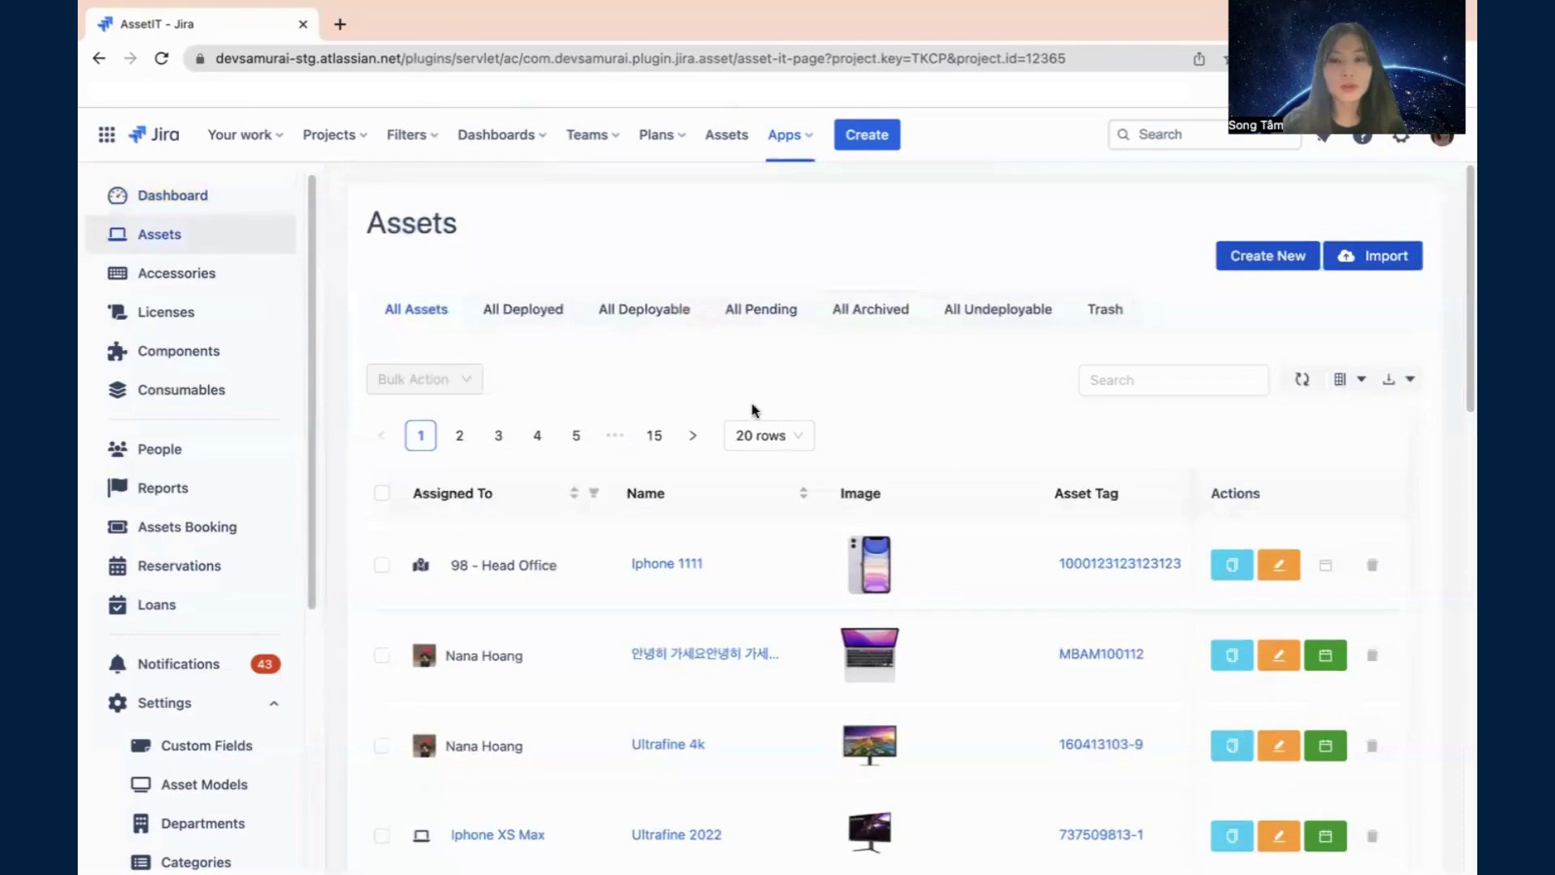
scroll(640, 544, down, 2)
scroll(639, 544, up, 2)
click(122, 195)
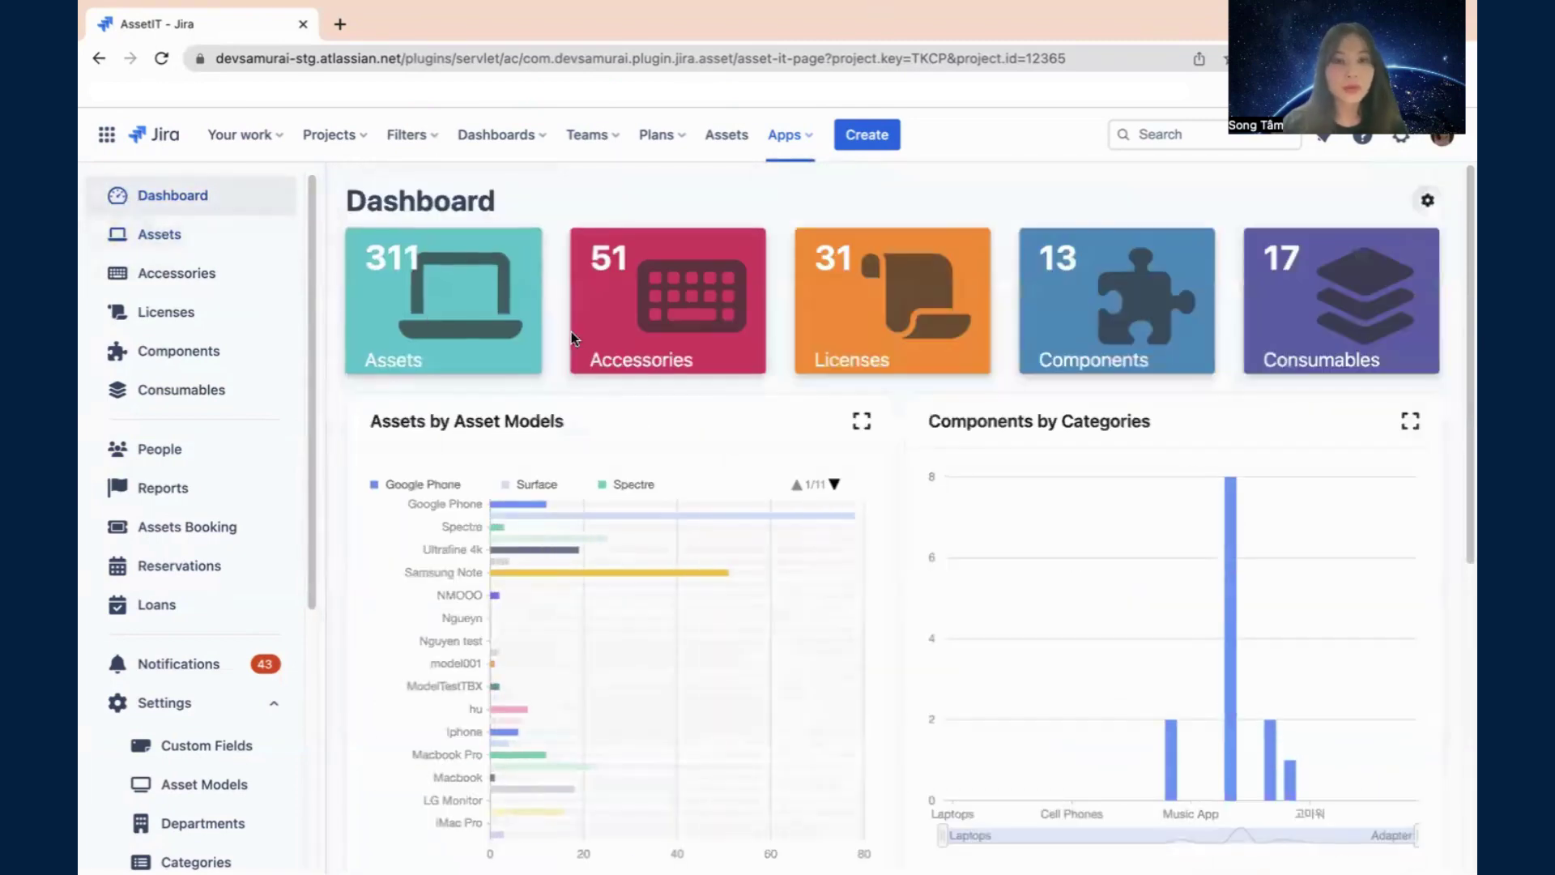
click(674, 338)
click(122, 200)
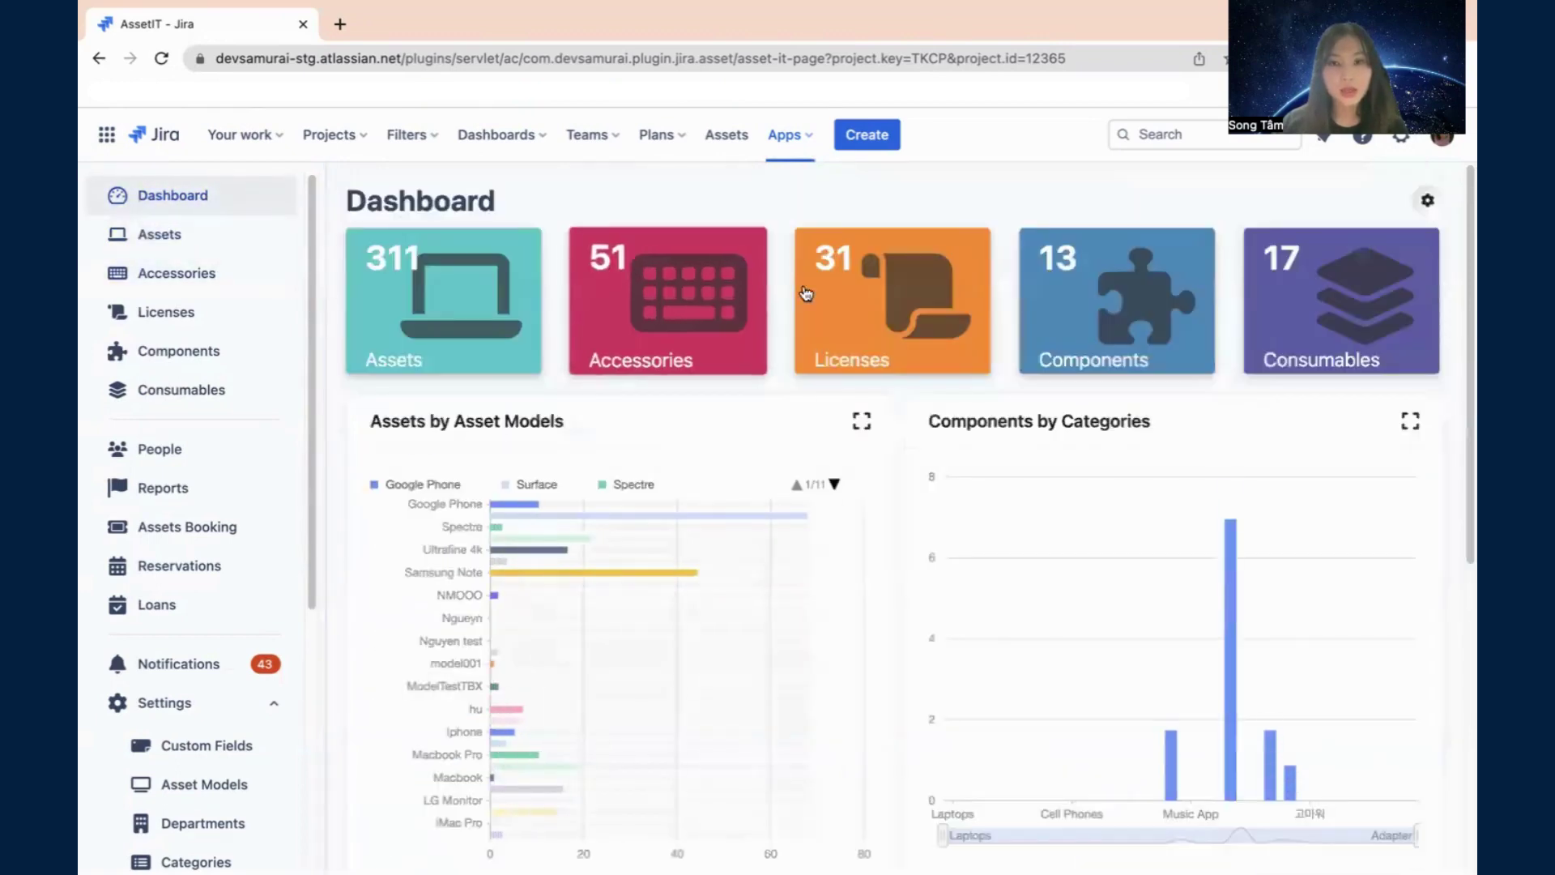
click(884, 291)
click(122, 195)
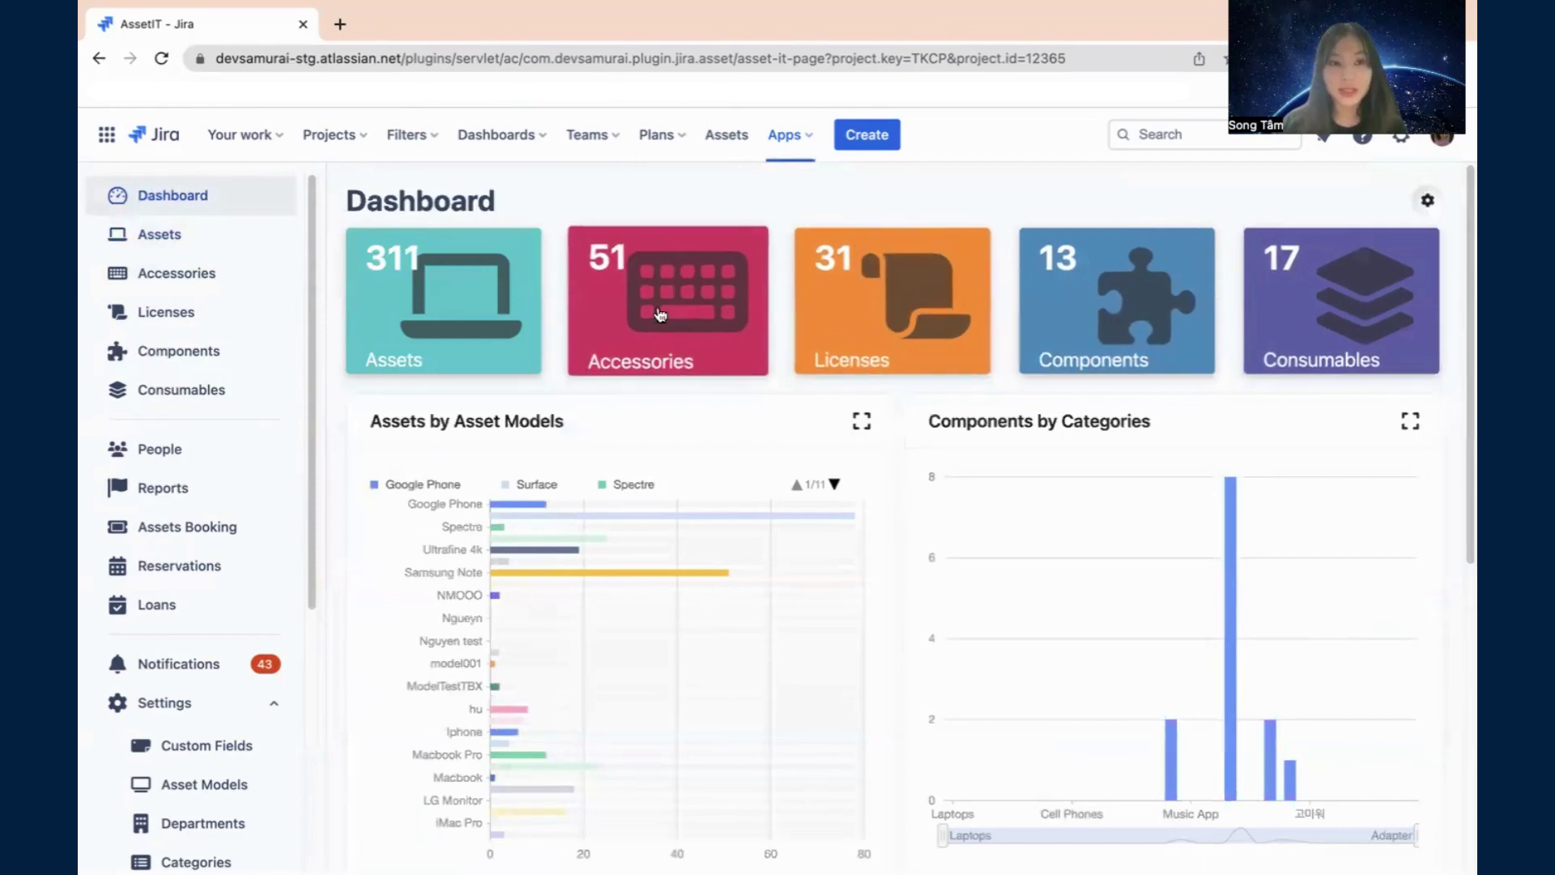
Step: Open the Assets list and review the listed items with their tags, models and available actions
click(162, 234)
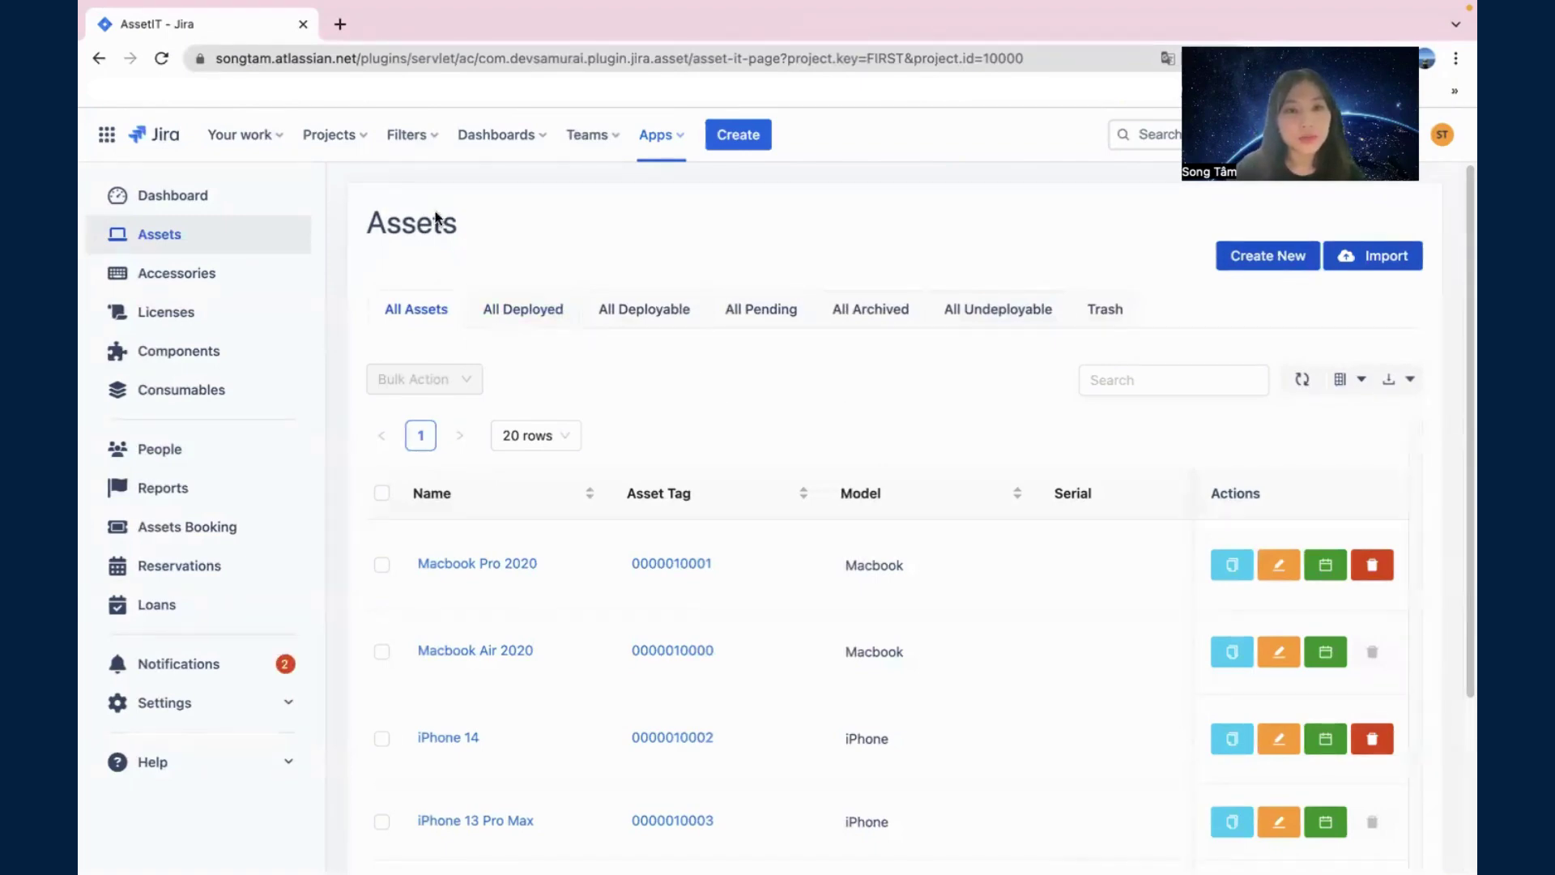
scroll(433, 328, down, 2)
scroll(433, 328, up, 1)
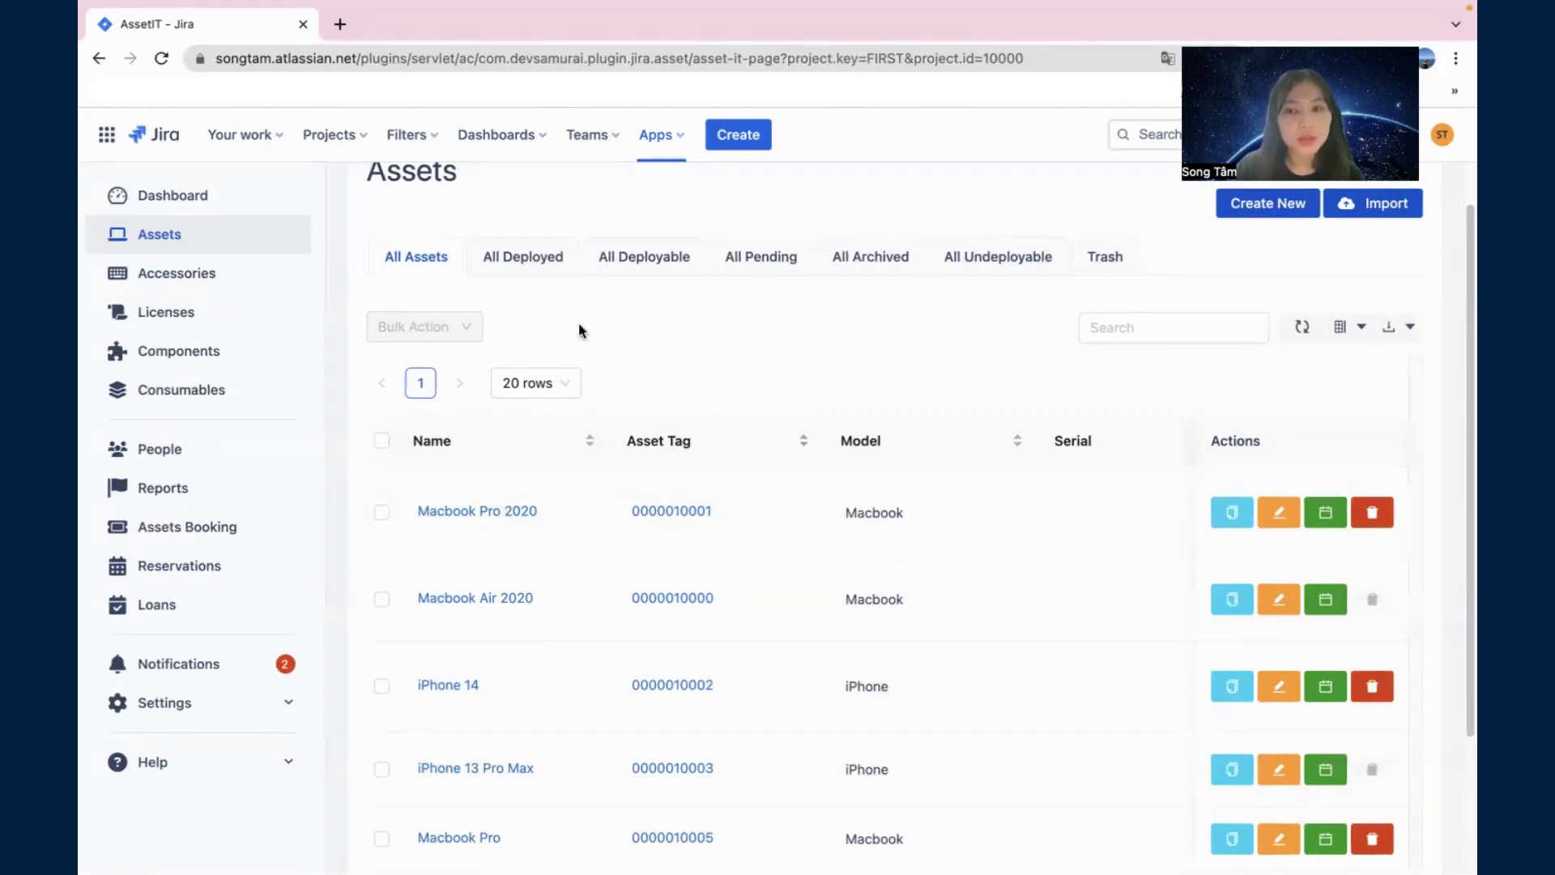
scroll(631, 512, down, 2)
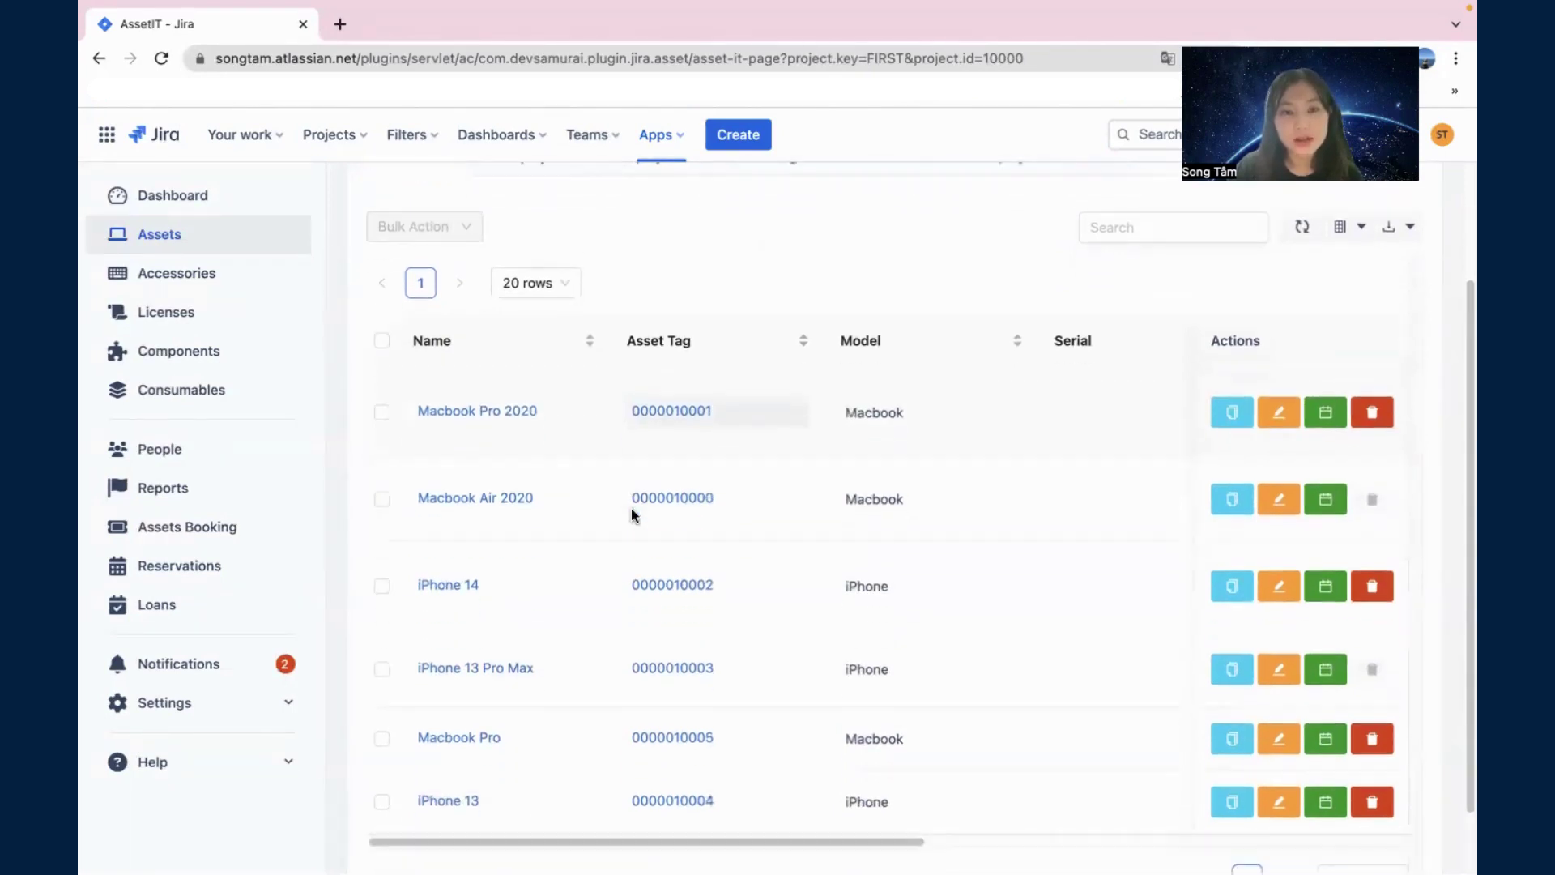
scroll(619, 513, up, 1)
Step: Open the Macbook Pro 2020 asset and examine its info fields from the name down to the QR code generation option
click(503, 471)
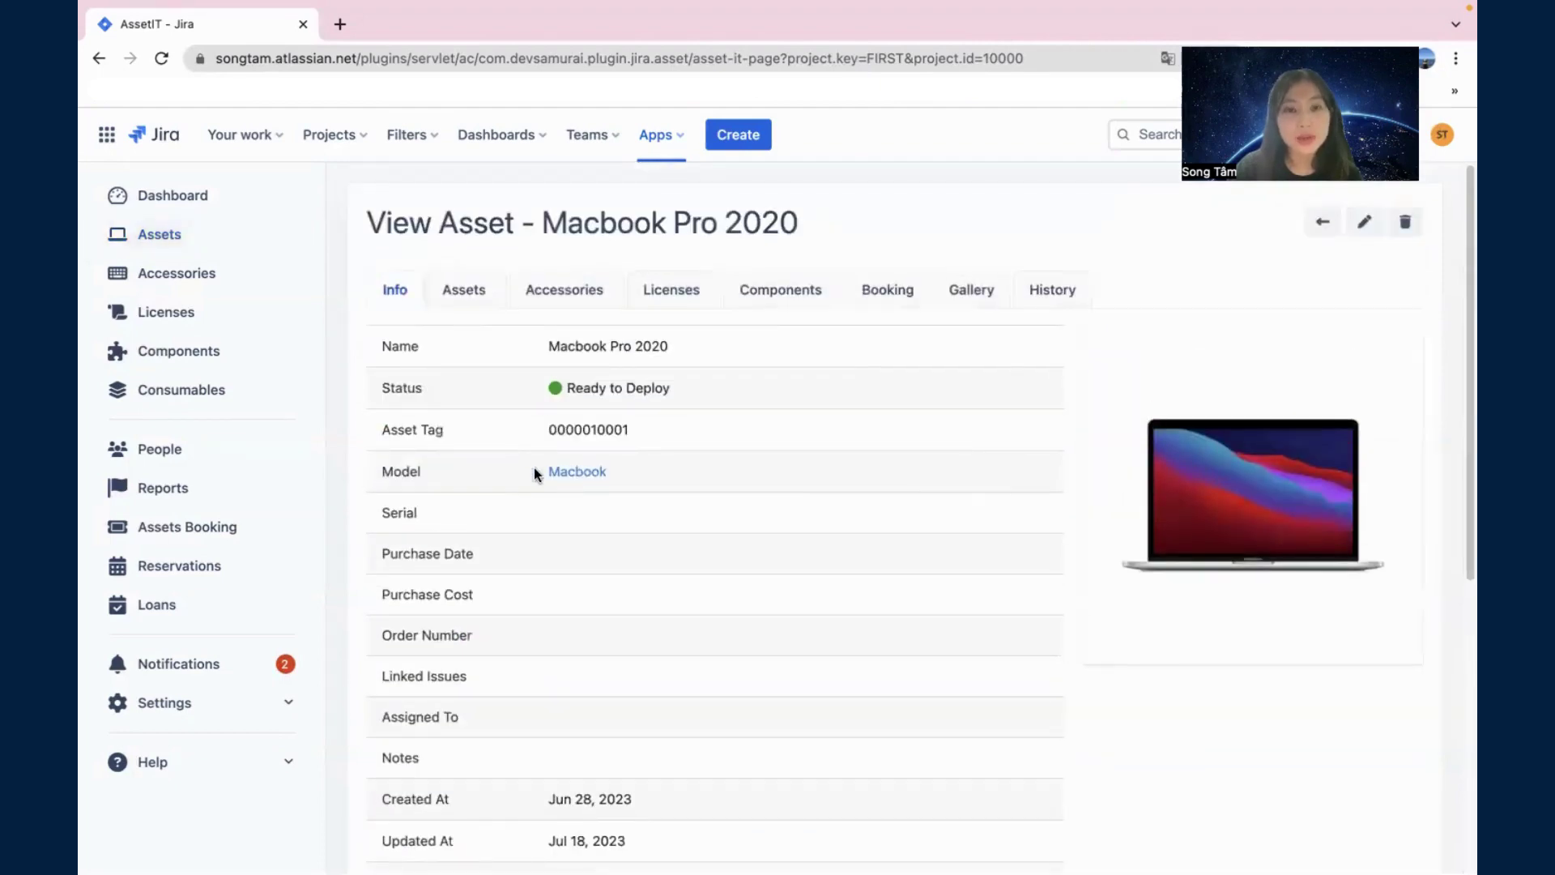
scroll(478, 338, down, 1)
scroll(413, 390, down, 2)
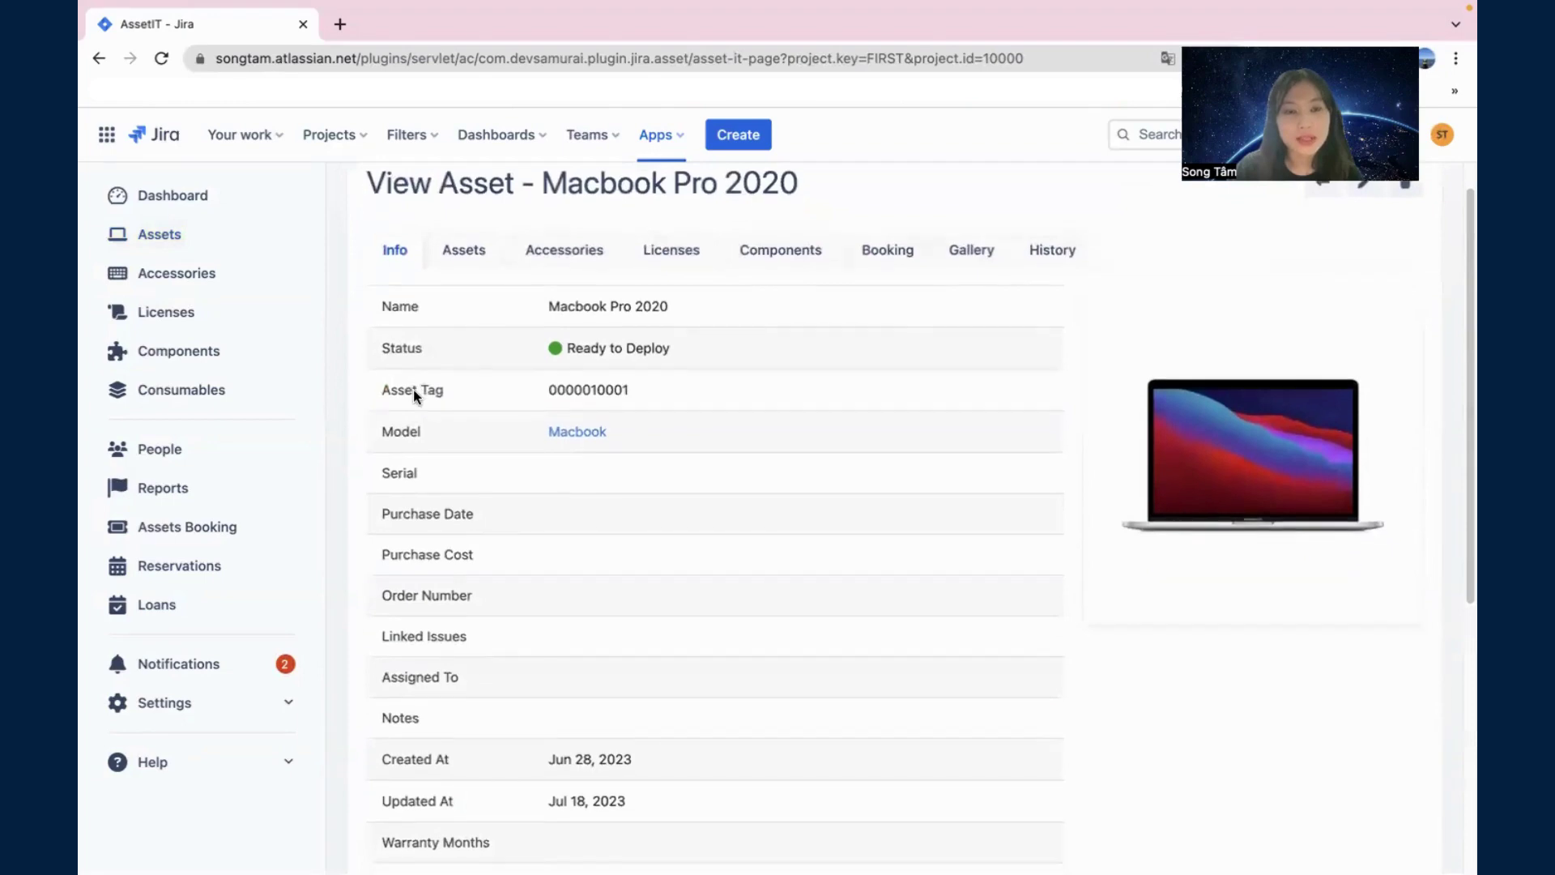
drag(507, 421, 482, 661)
scroll(482, 661, down, 5)
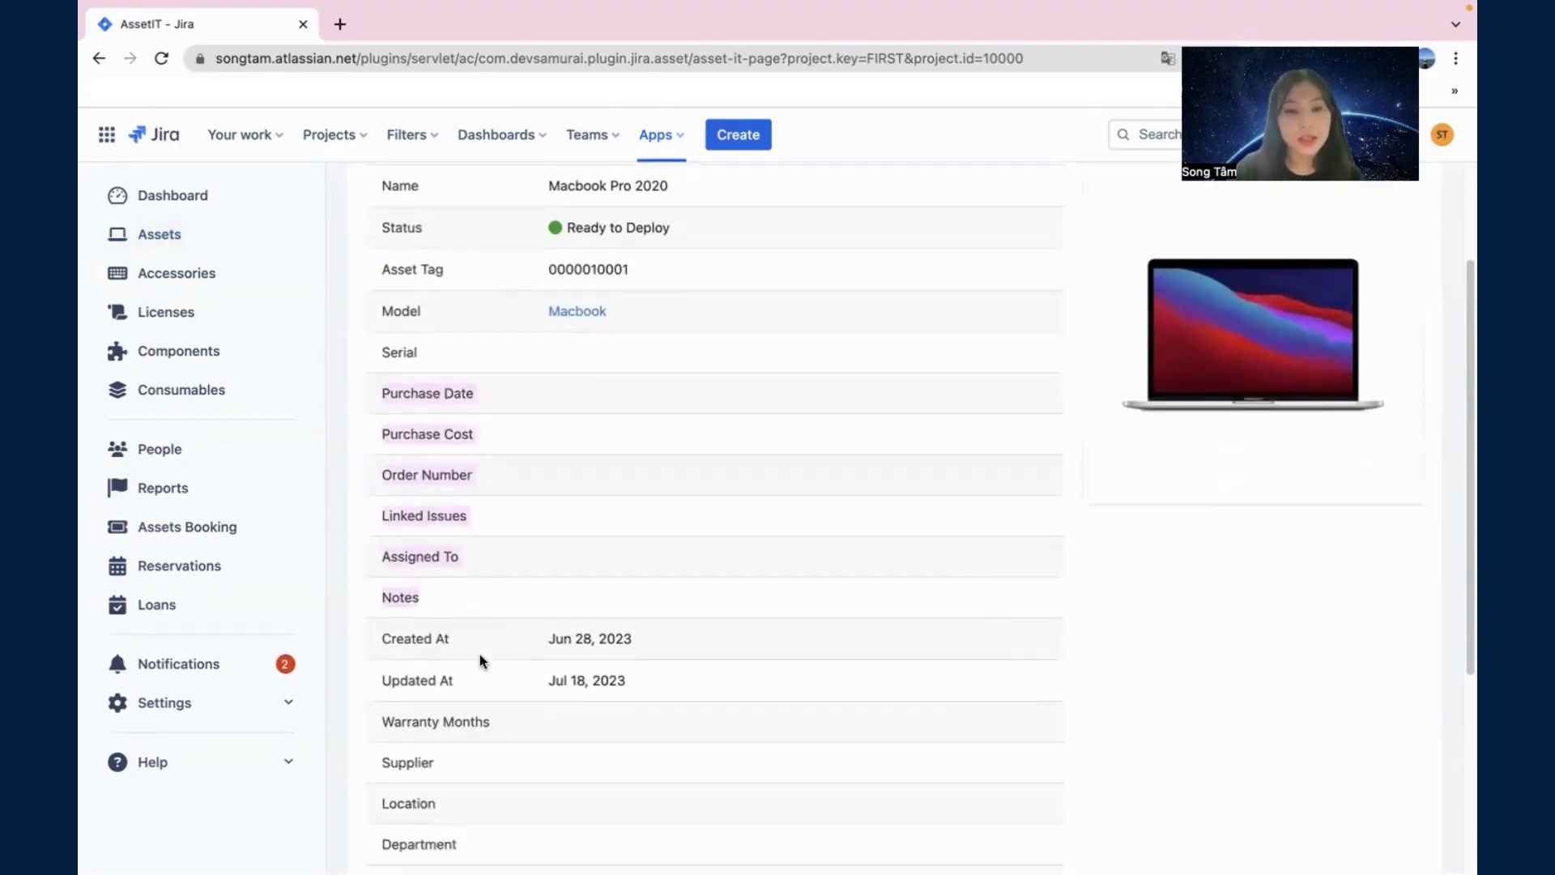
click(450, 525)
scroll(450, 525, down, 1)
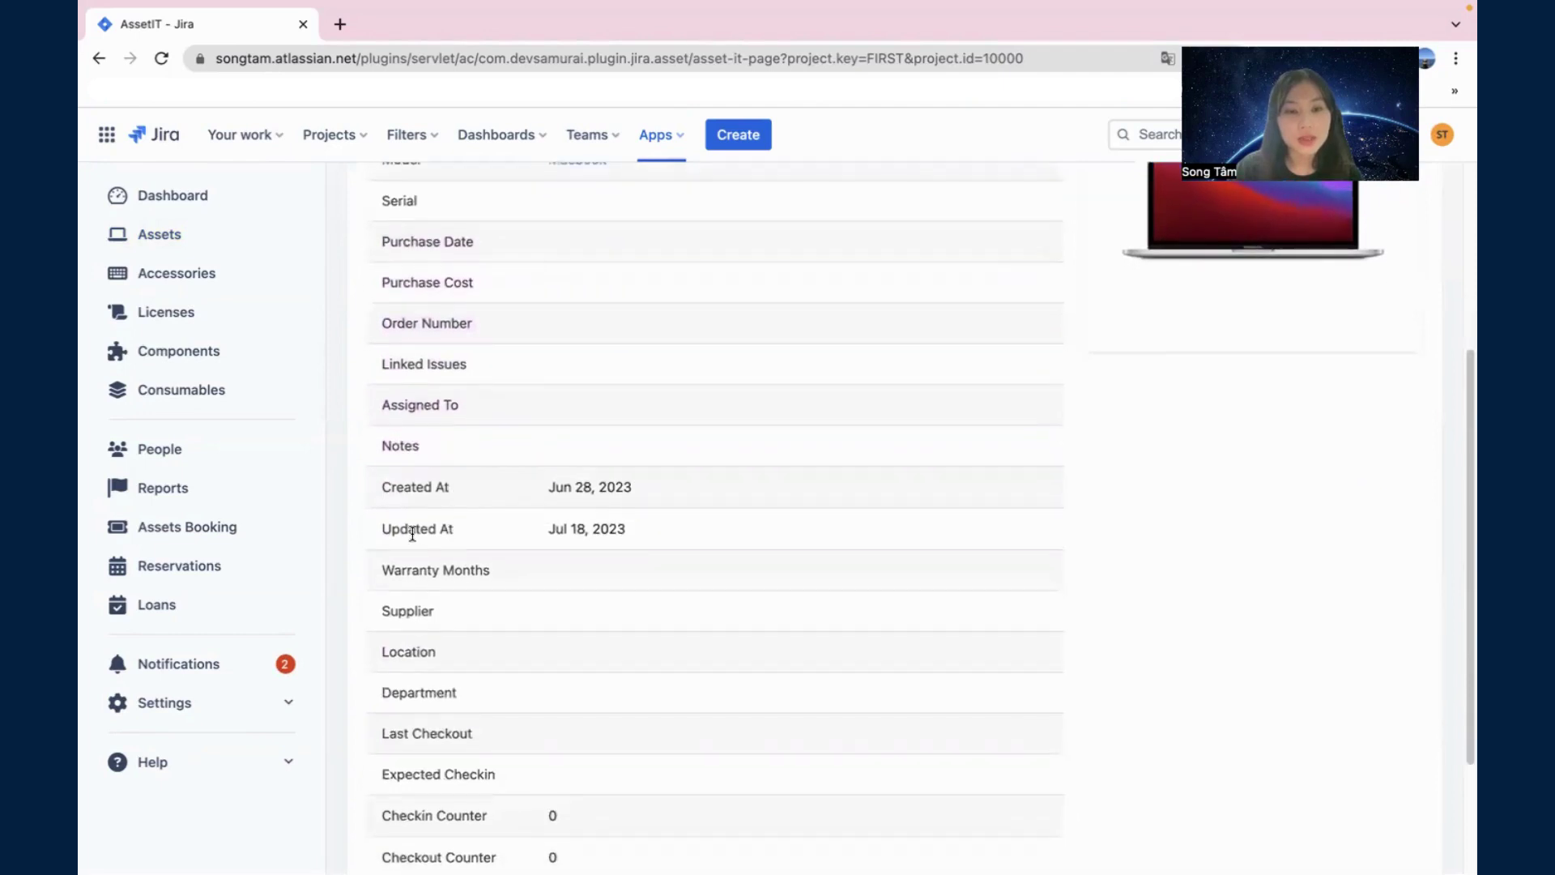
scroll(461, 539, down, 4)
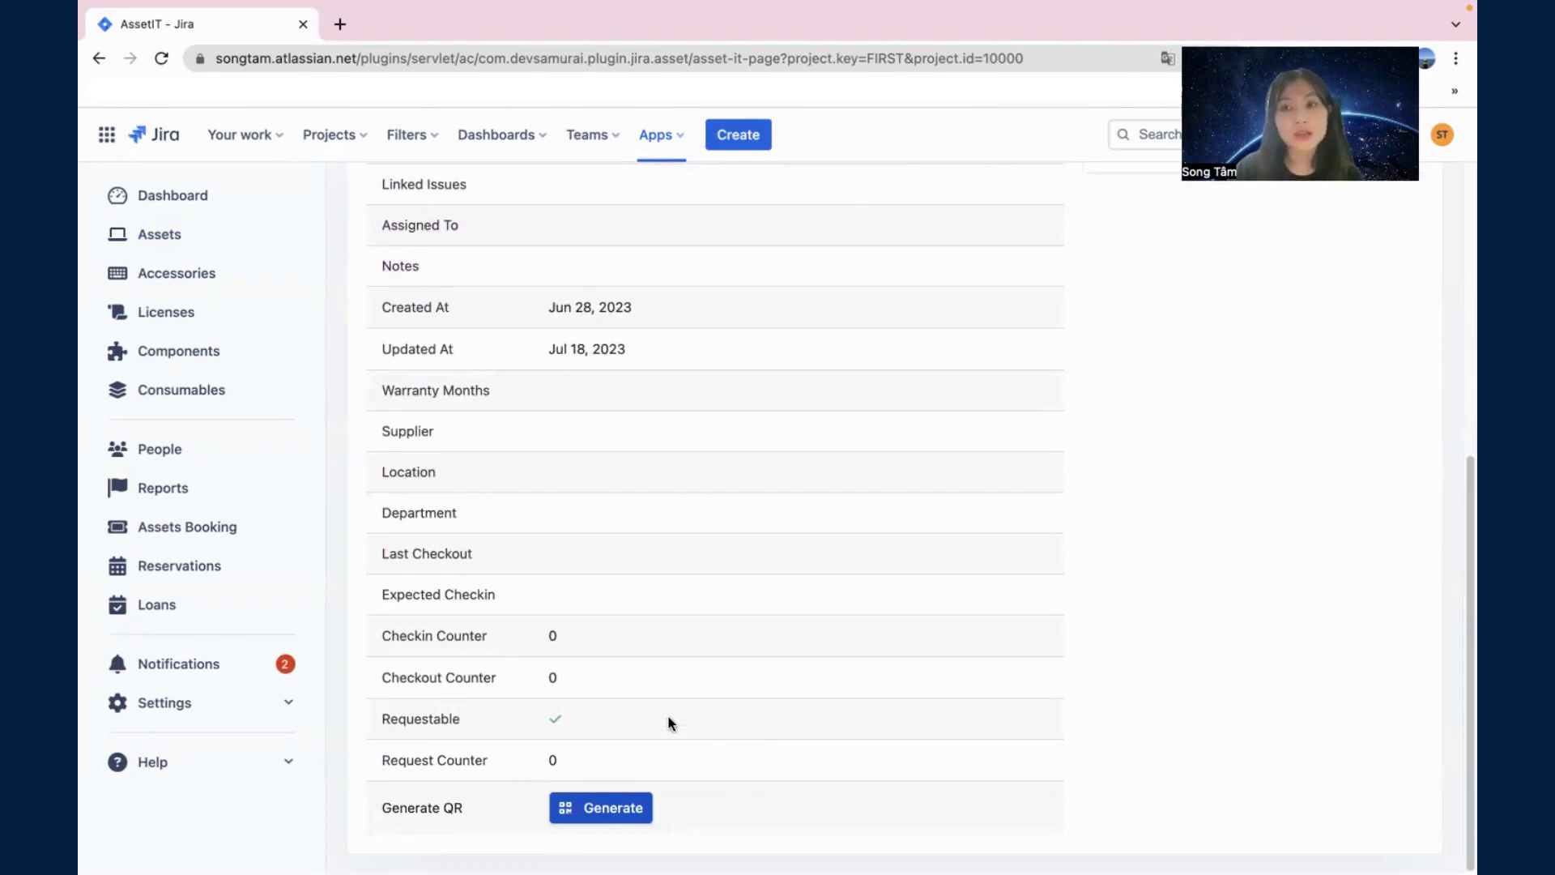
scroll(635, 676, up, 10)
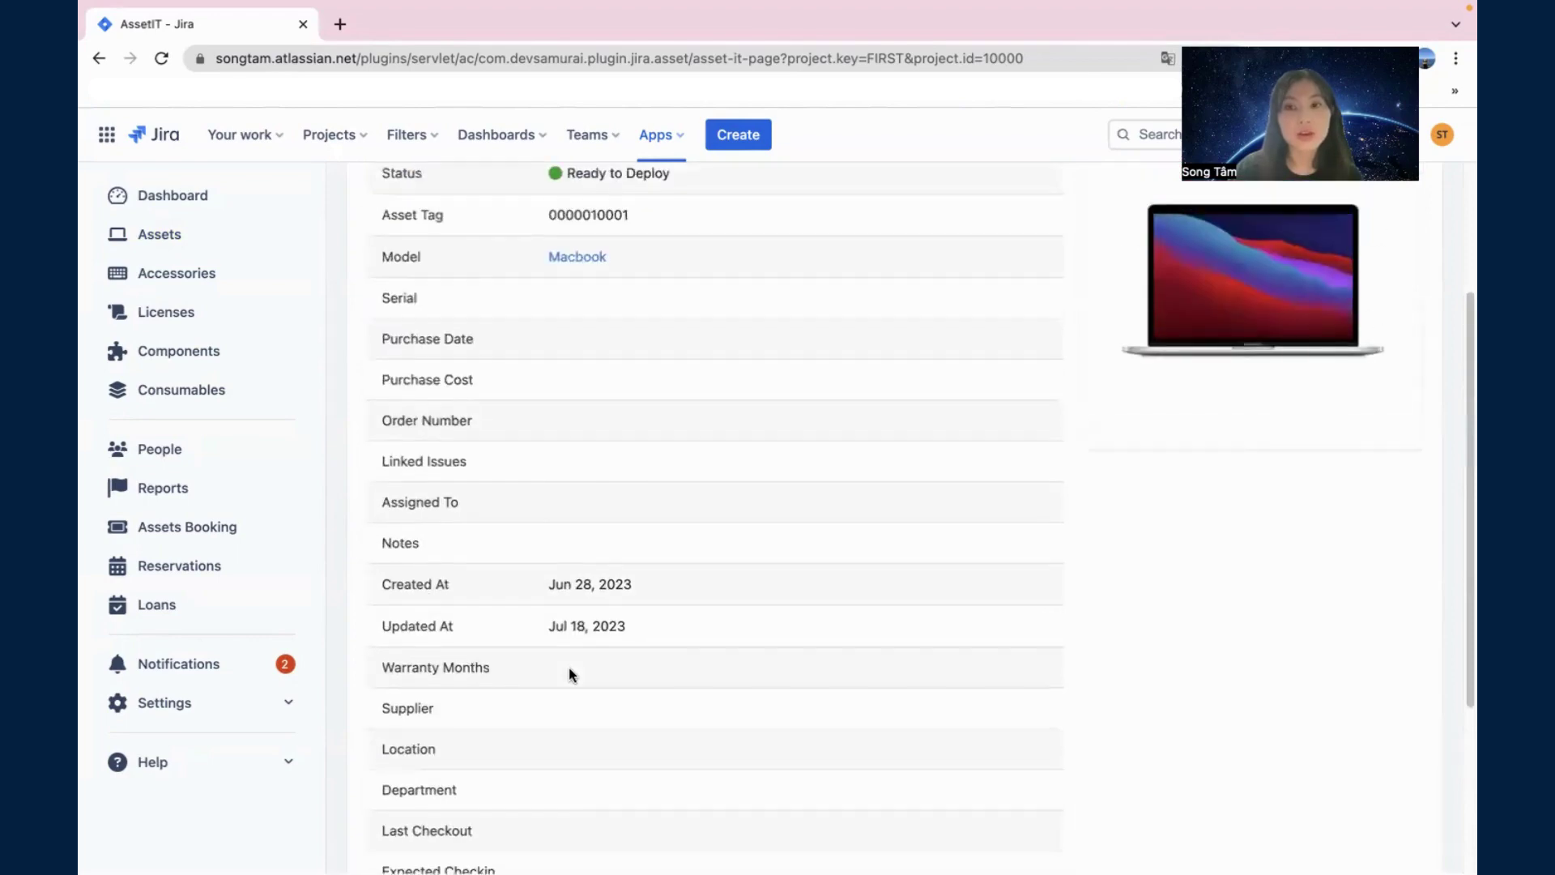
Step: Check the assets, accessories, licenses and components associated with the Macbook Pro 2020
click(467, 296)
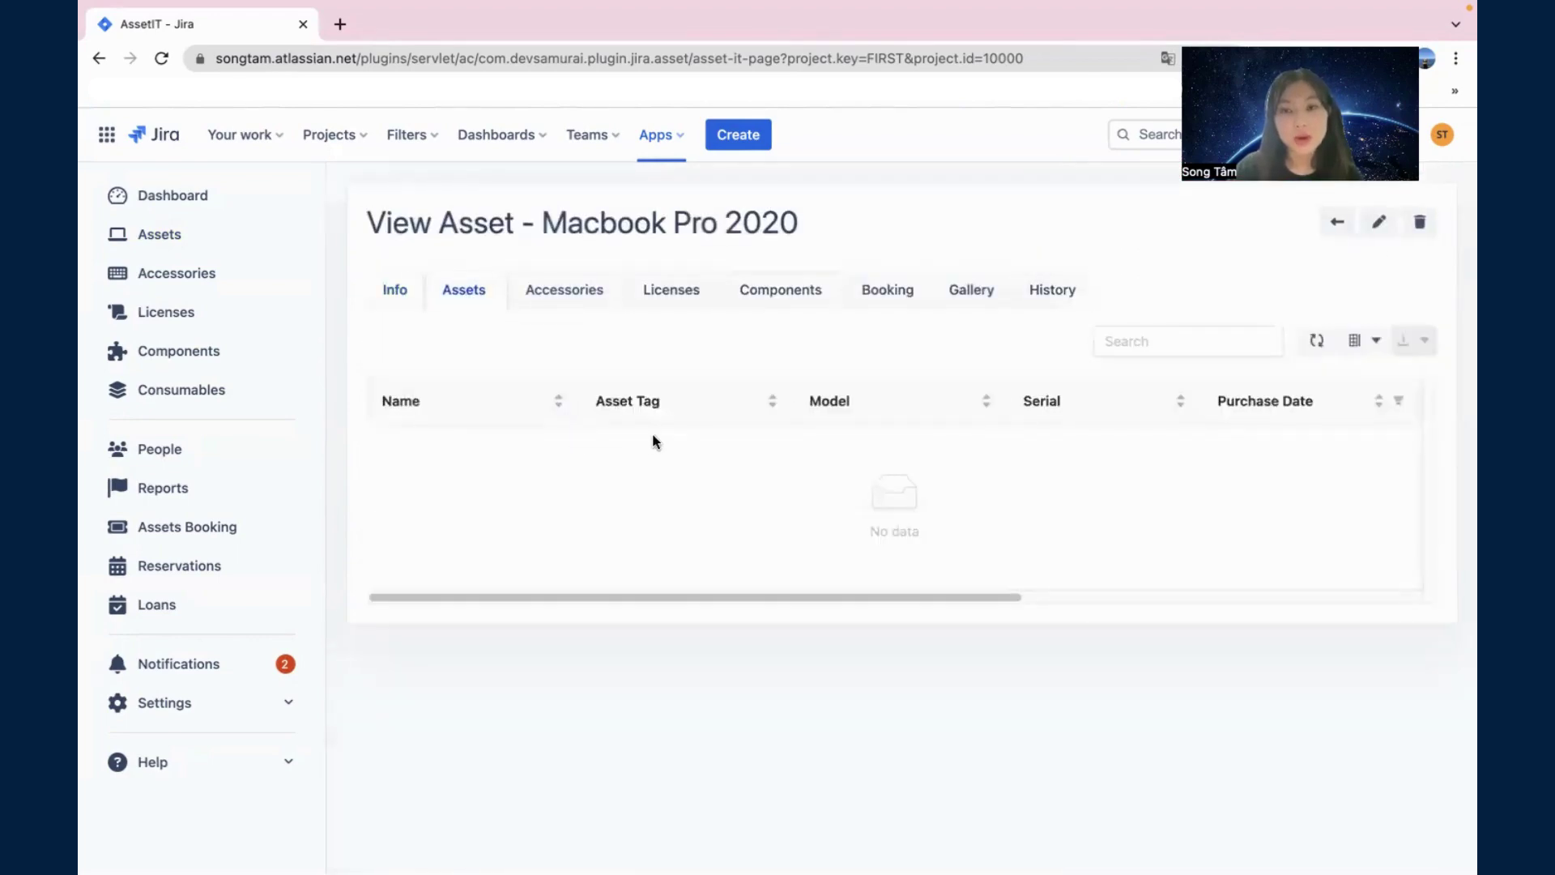
drag(739, 597, 1101, 525)
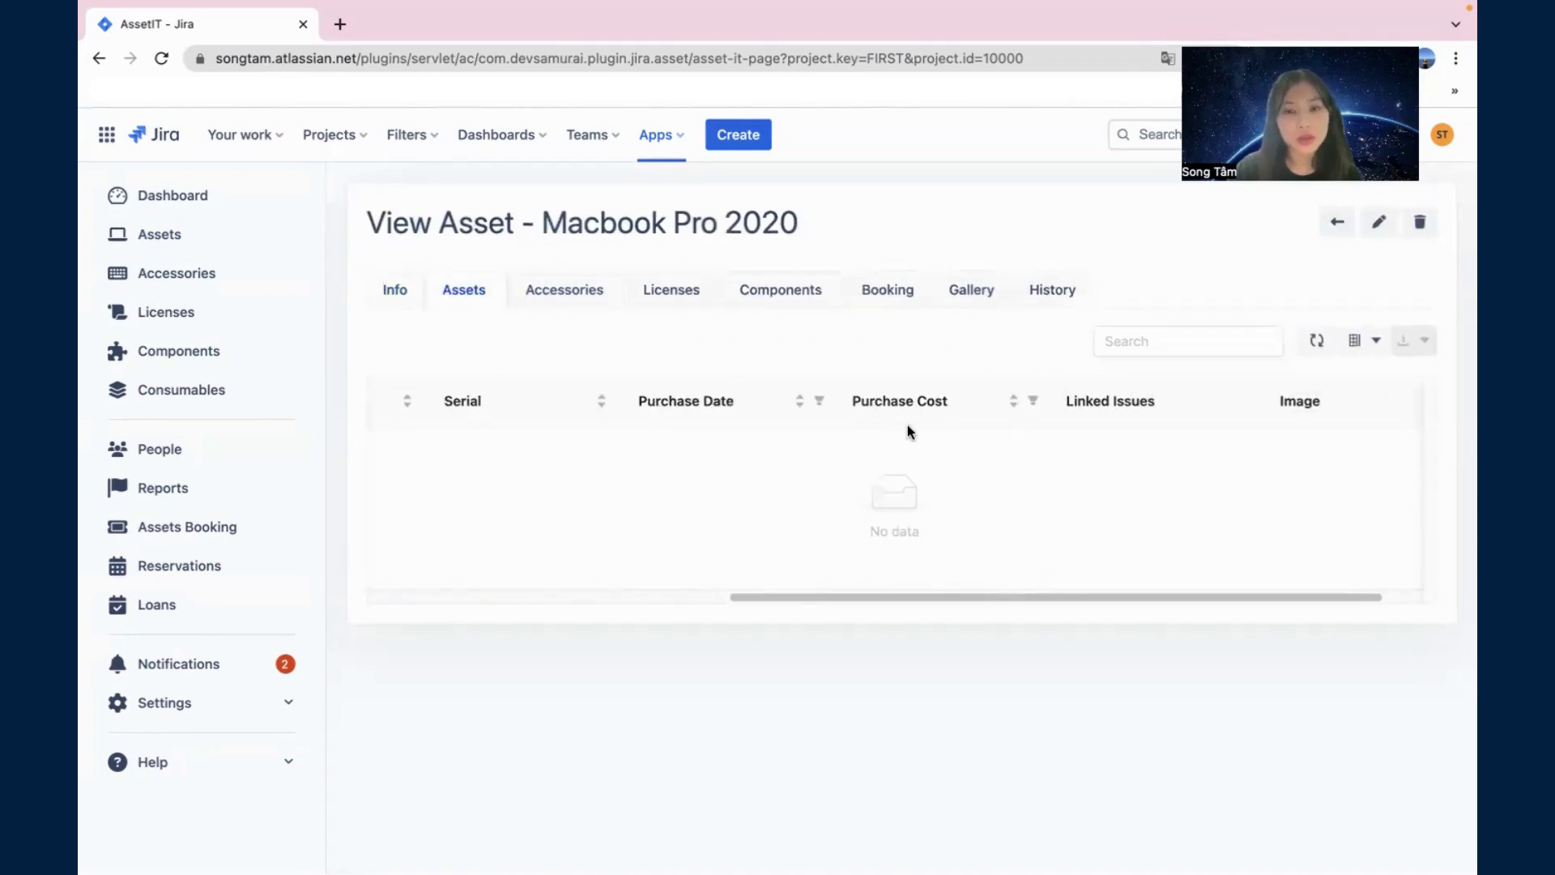
click(535, 292)
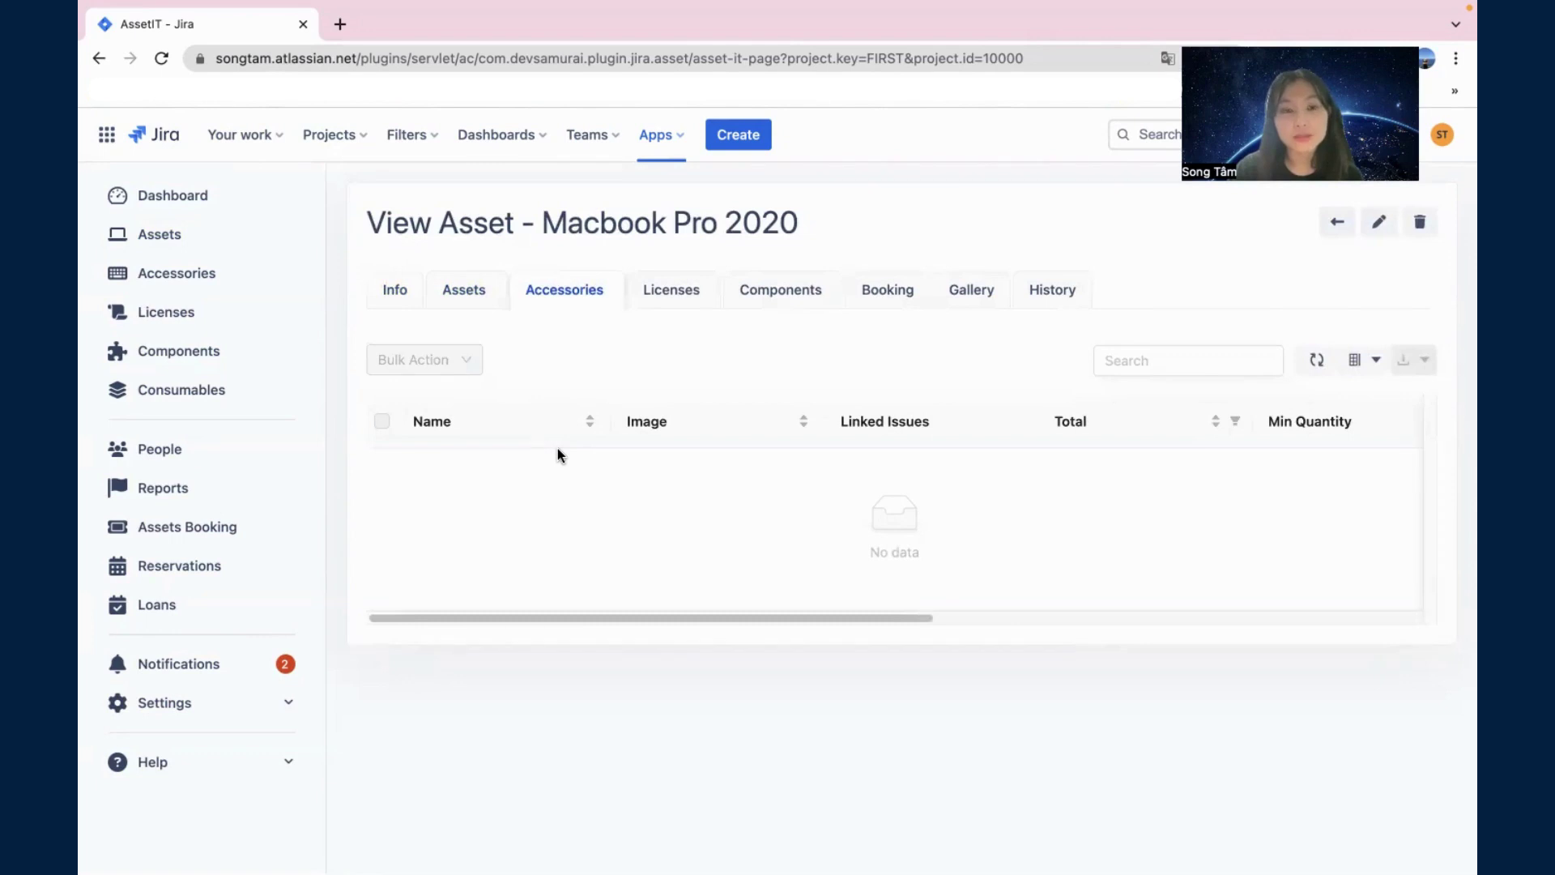
click(669, 305)
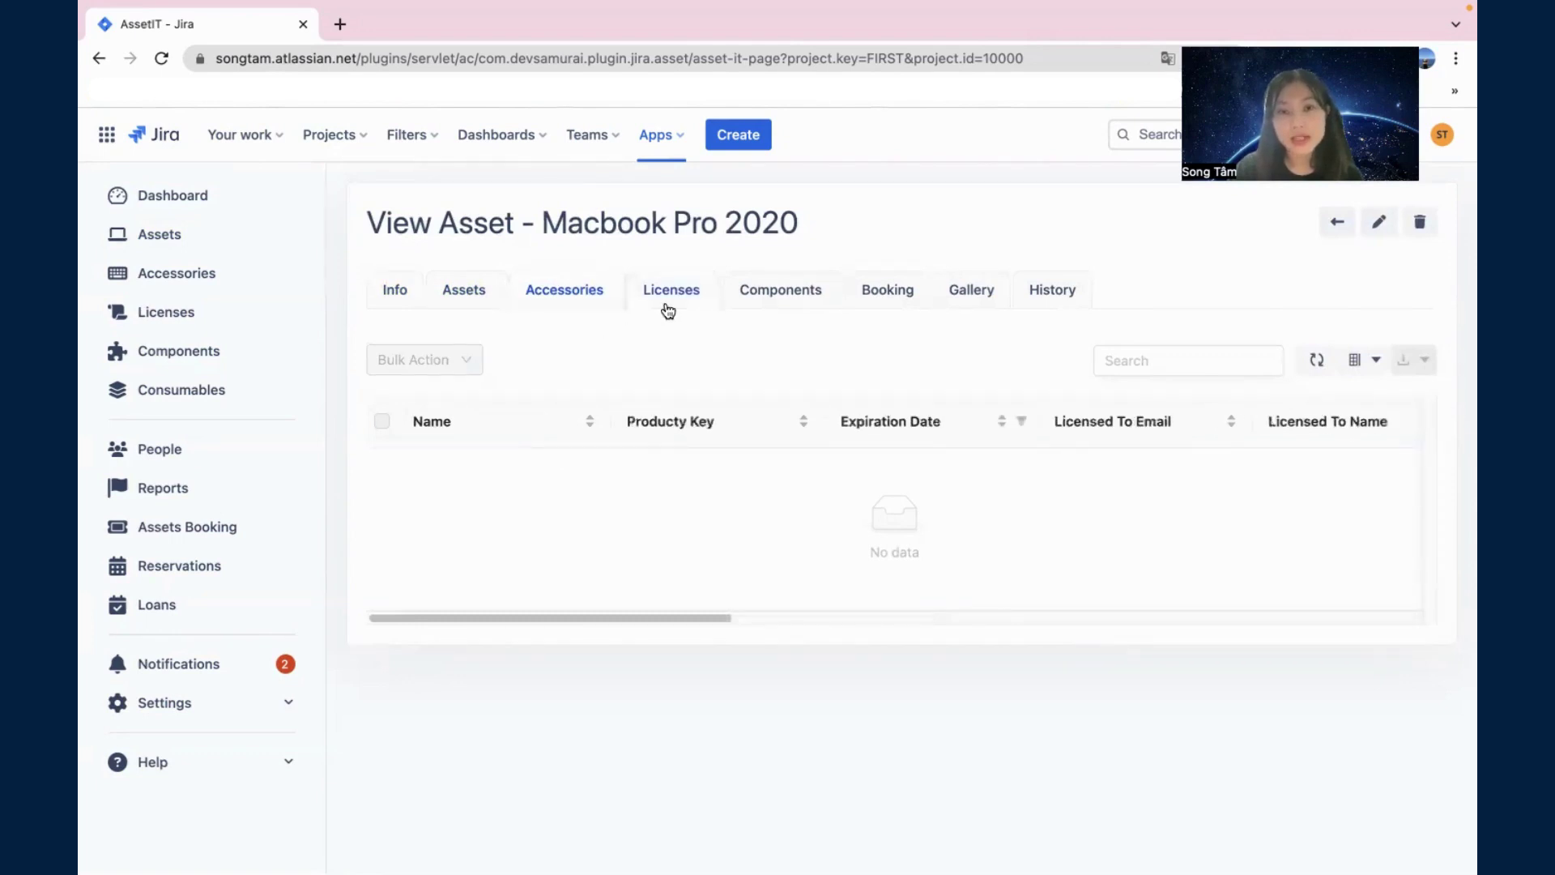
click(775, 293)
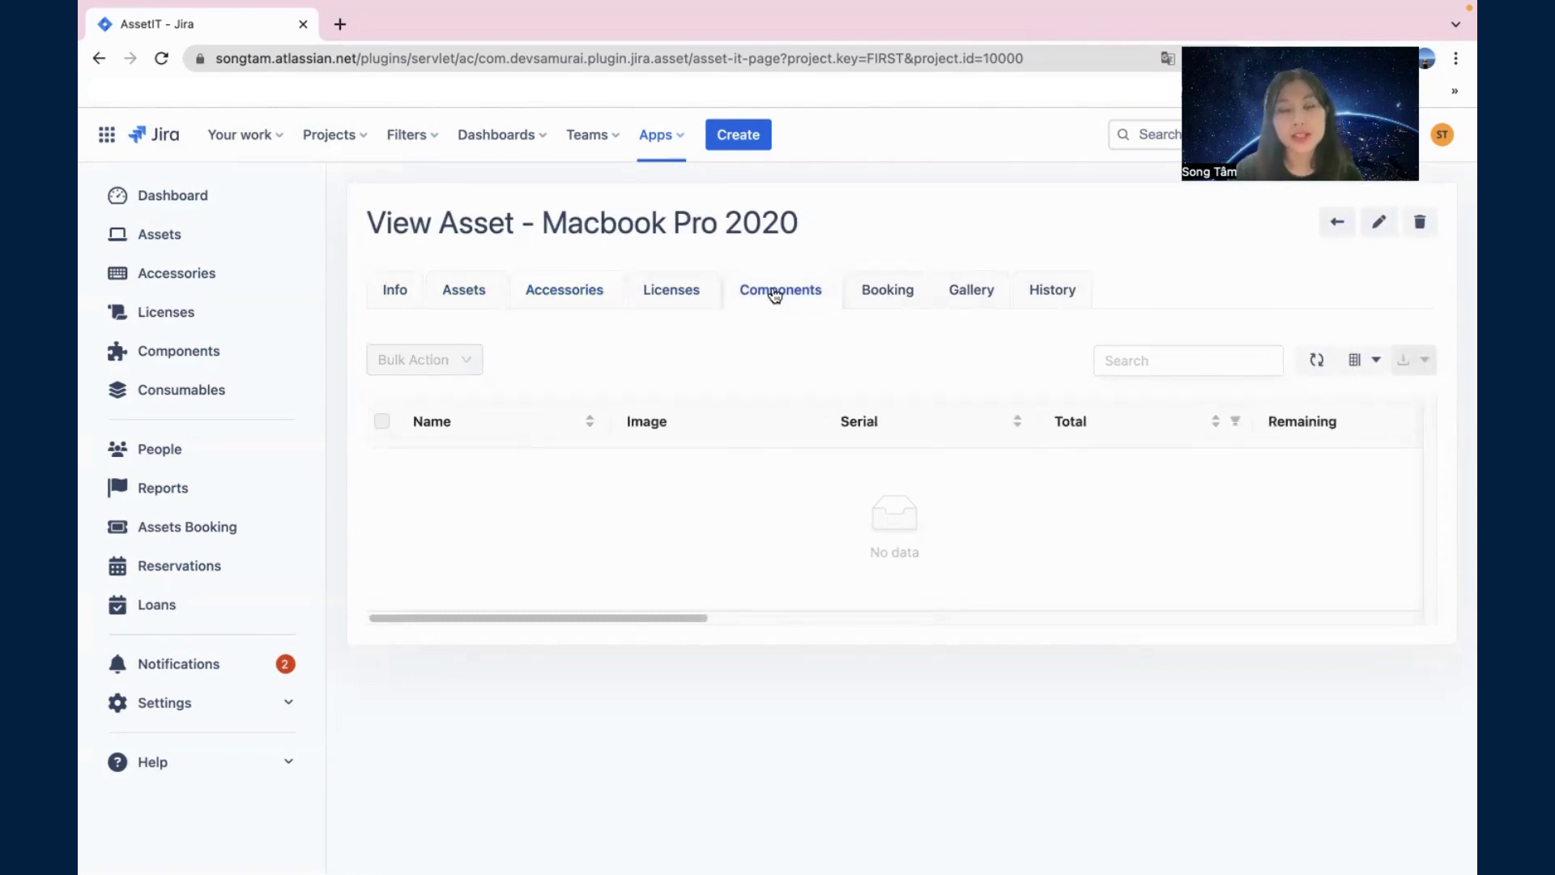
Step: Examine the booking calendar and booking form of the Macbook Pro 2020
click(862, 296)
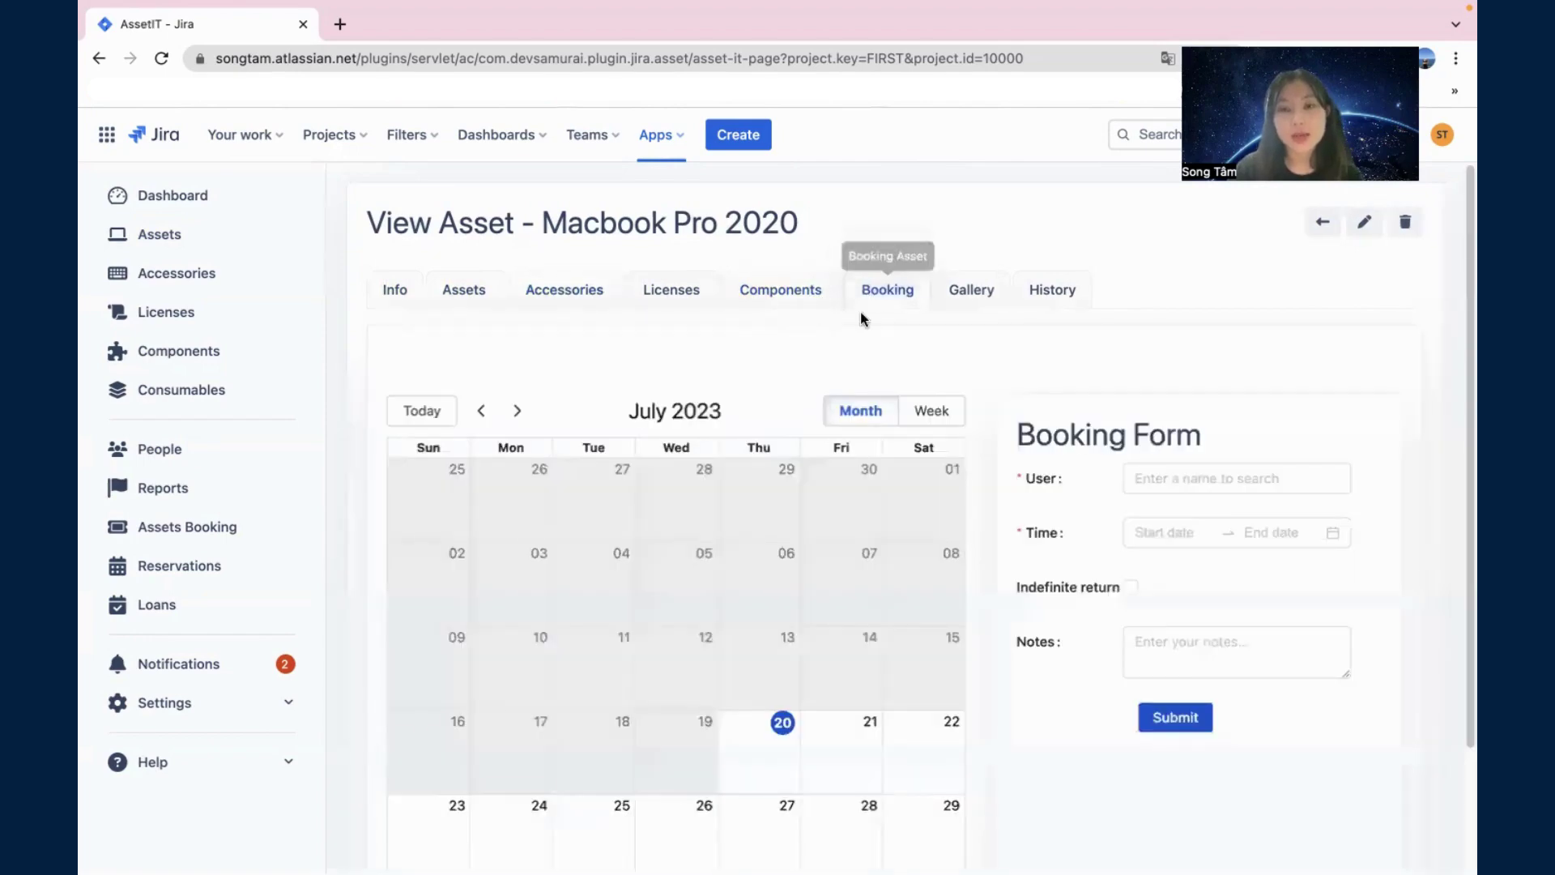
scroll(795, 442, down, 2)
scroll(795, 459, up, 3)
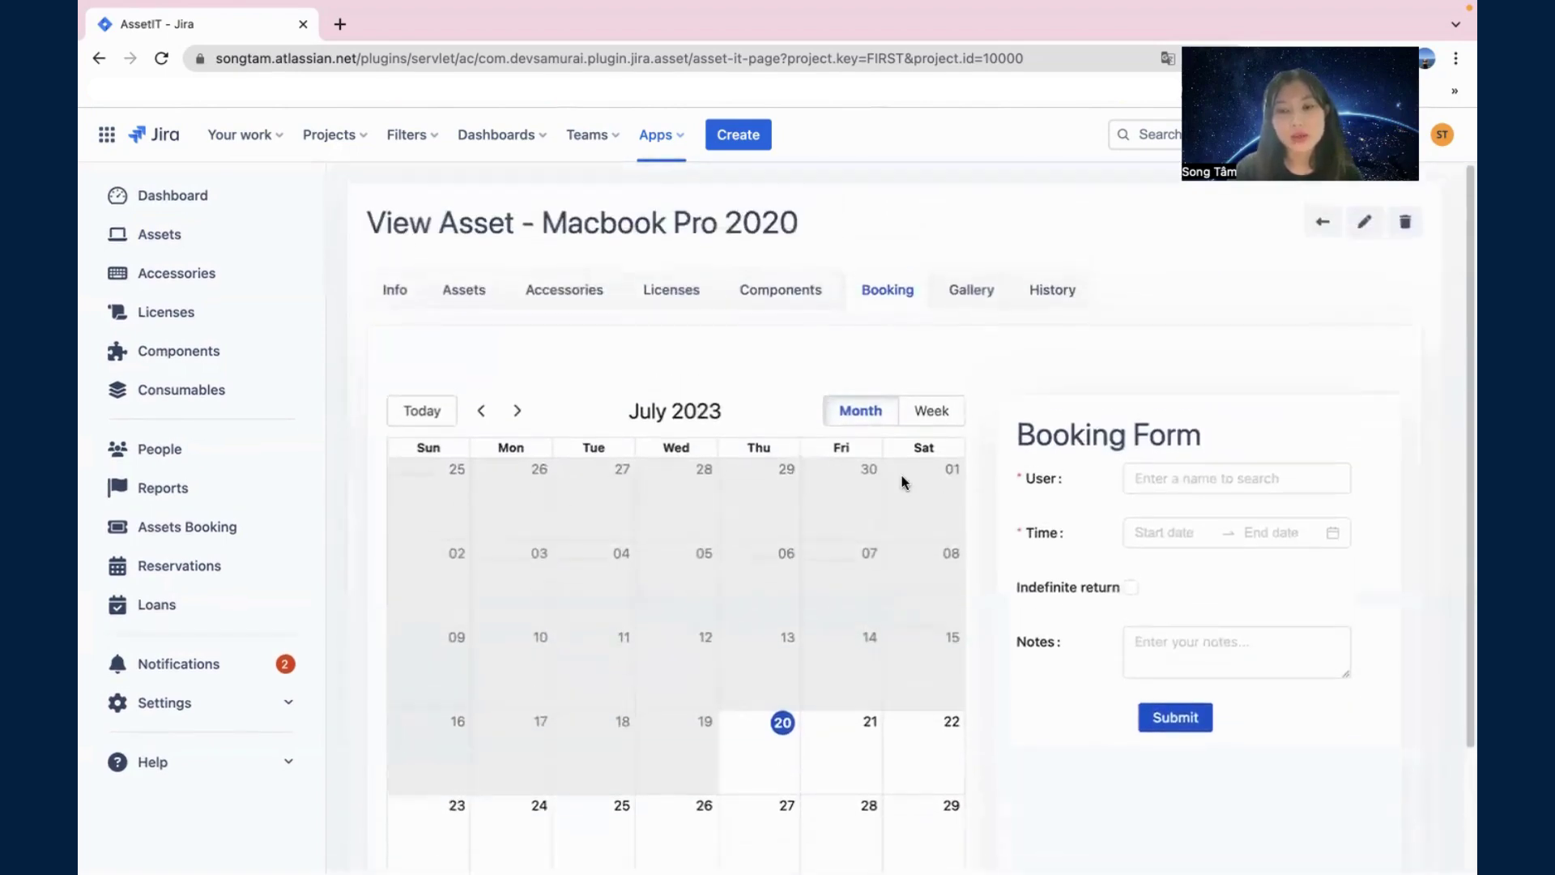
scroll(902, 478, down, 2)
scroll(717, 567, up, 2)
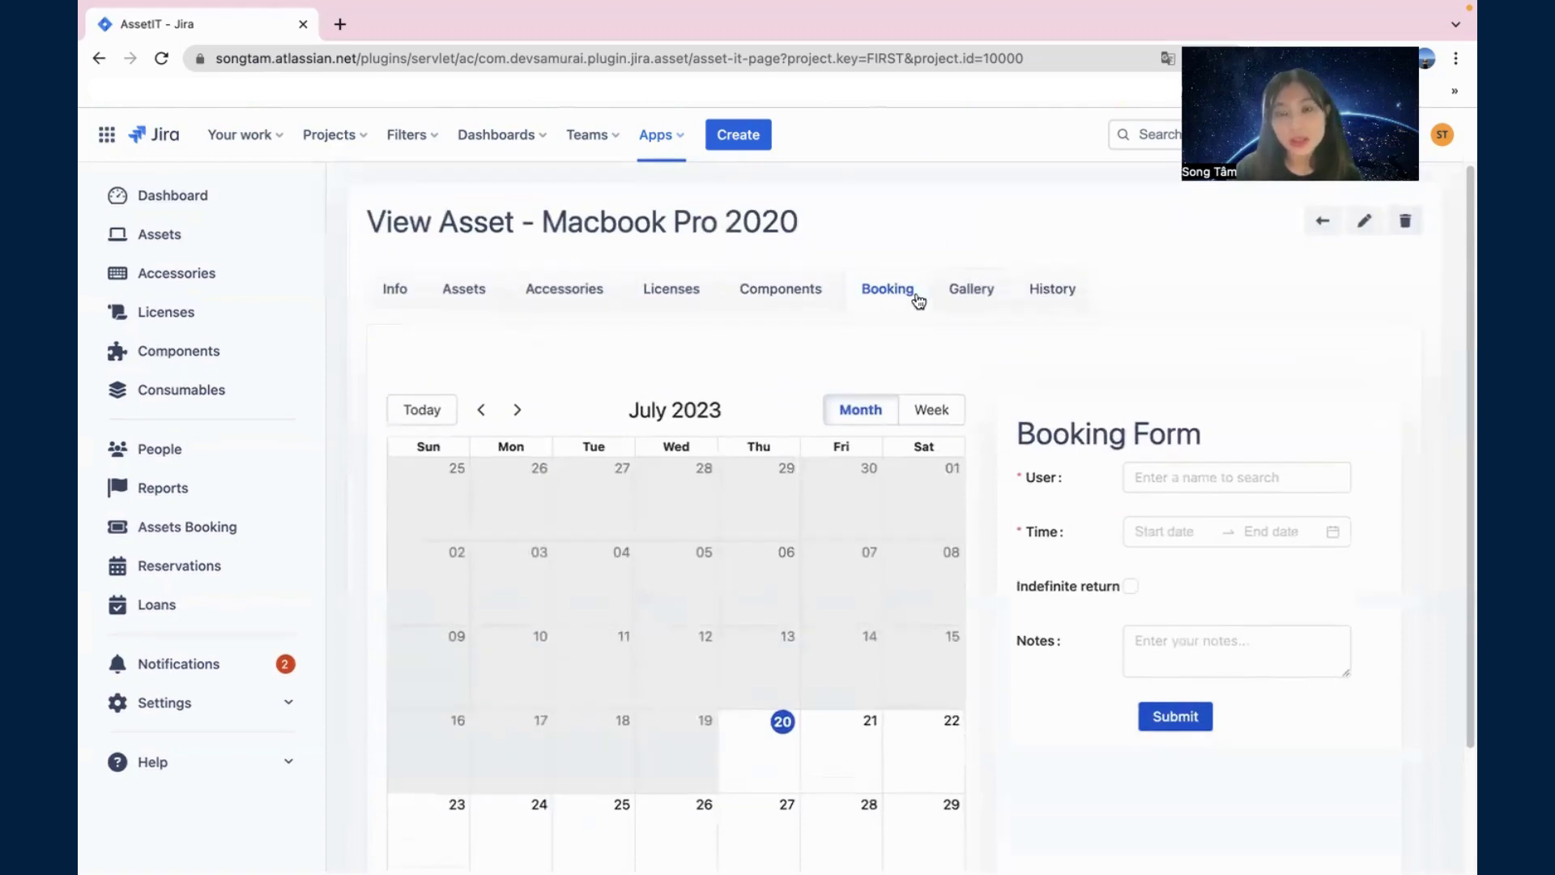
Step: View the Macbook Pro 2020's image gallery and change history, ending back at its general info
click(955, 298)
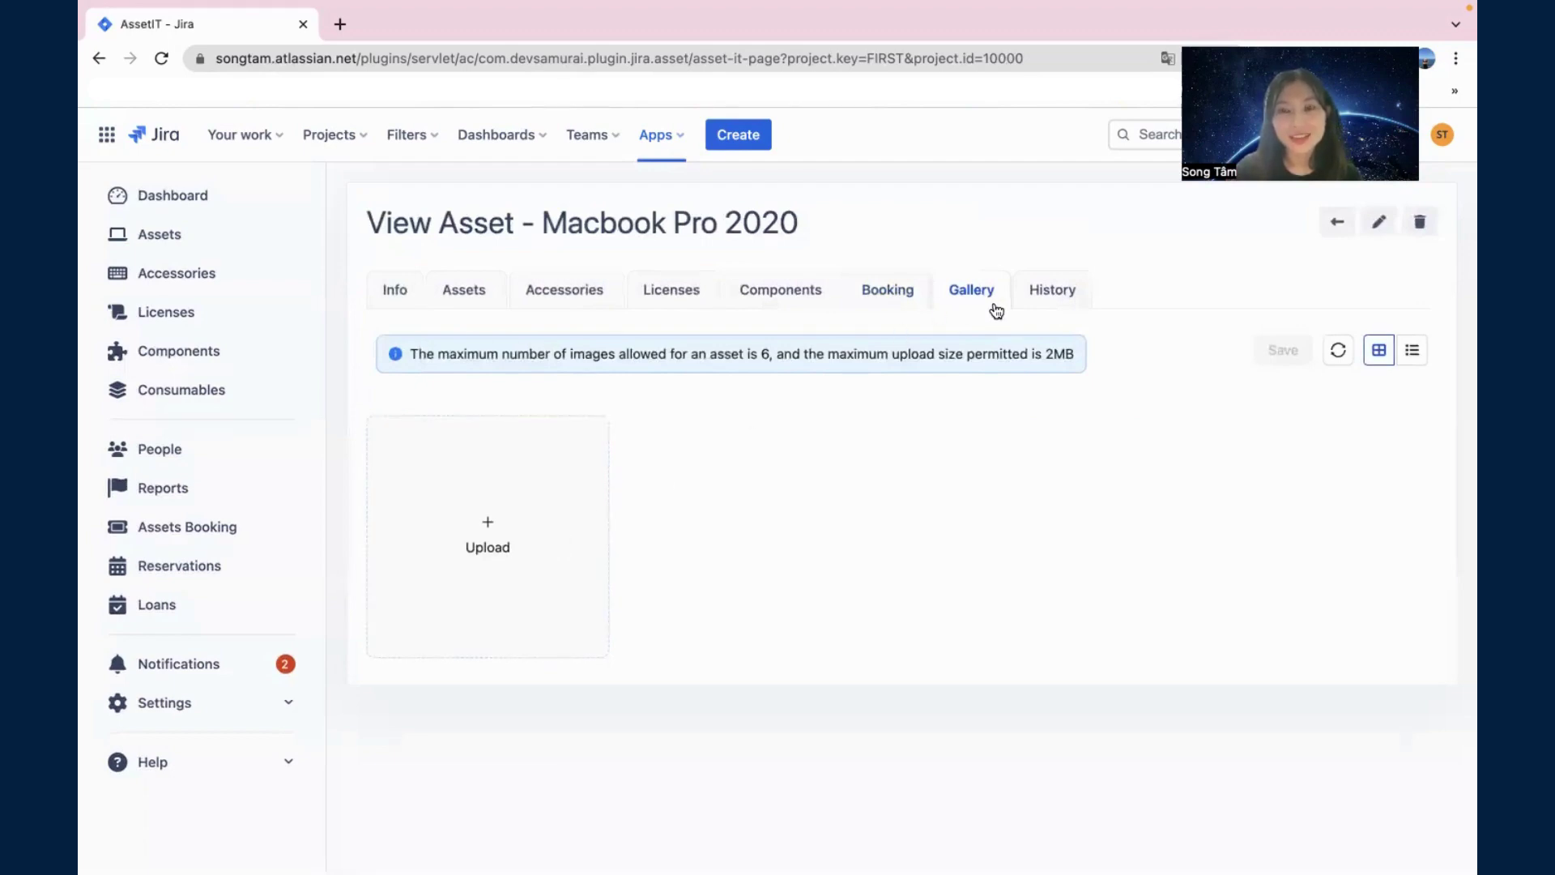
click(1039, 291)
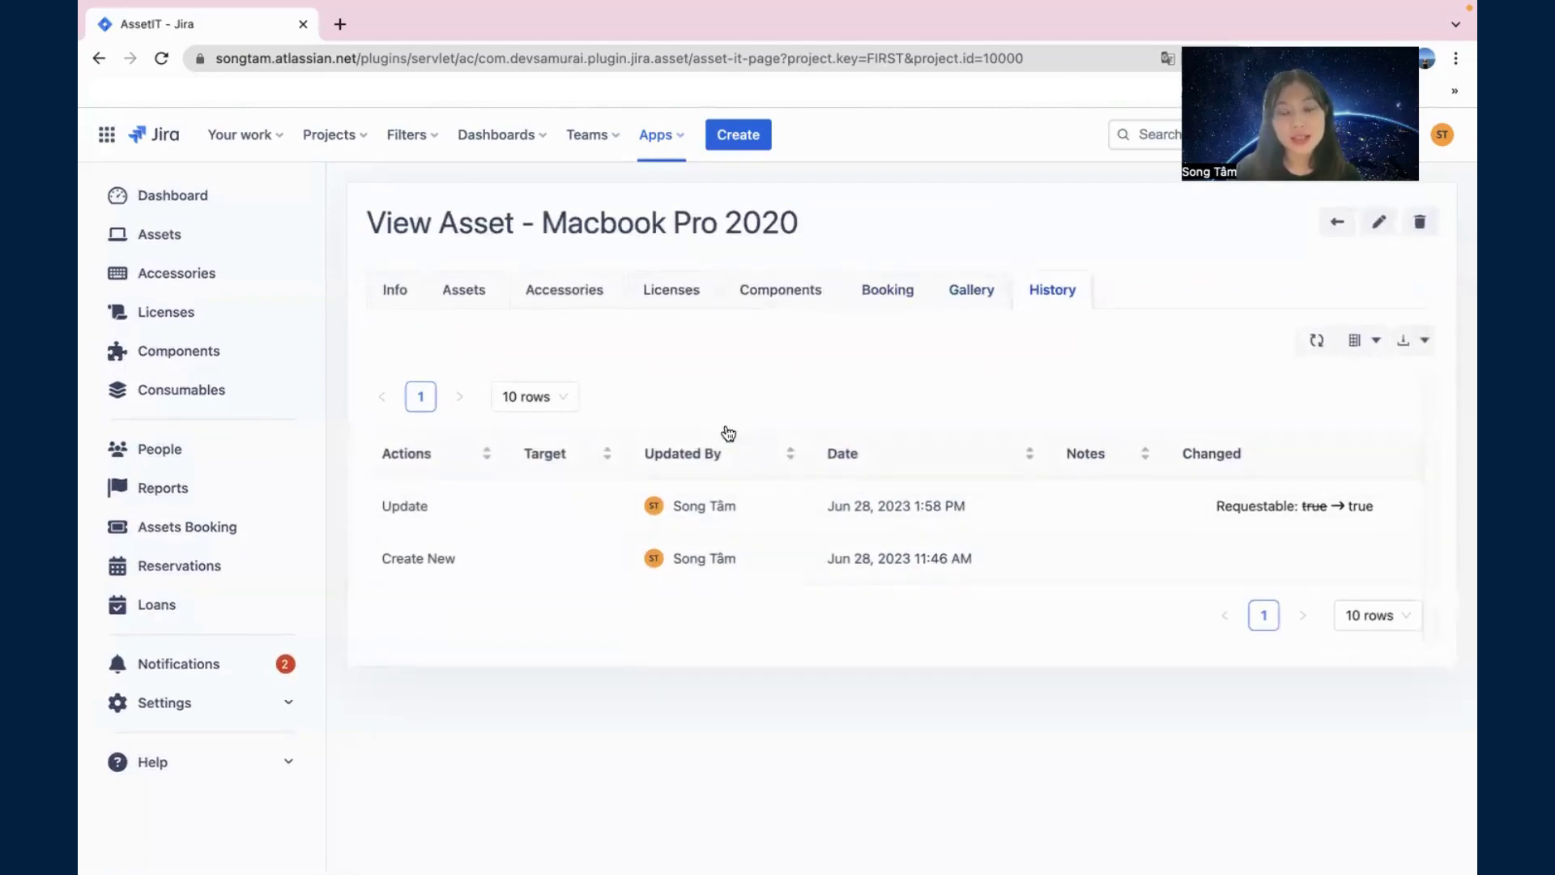
click(409, 301)
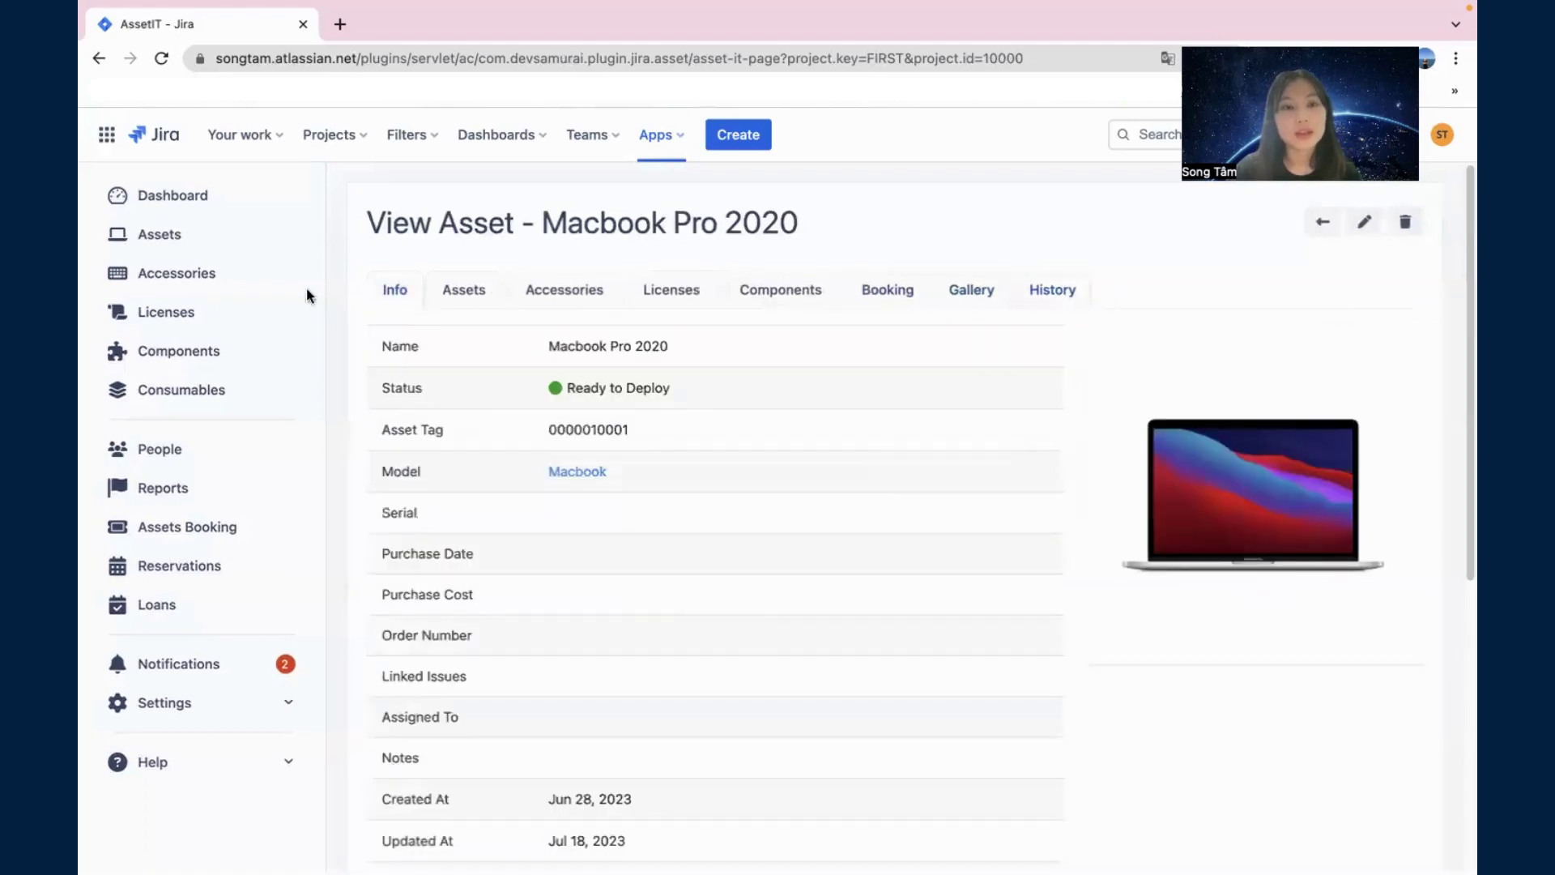
Step: Return to the full Assets list and show the file formats available for exporting it
click(1322, 222)
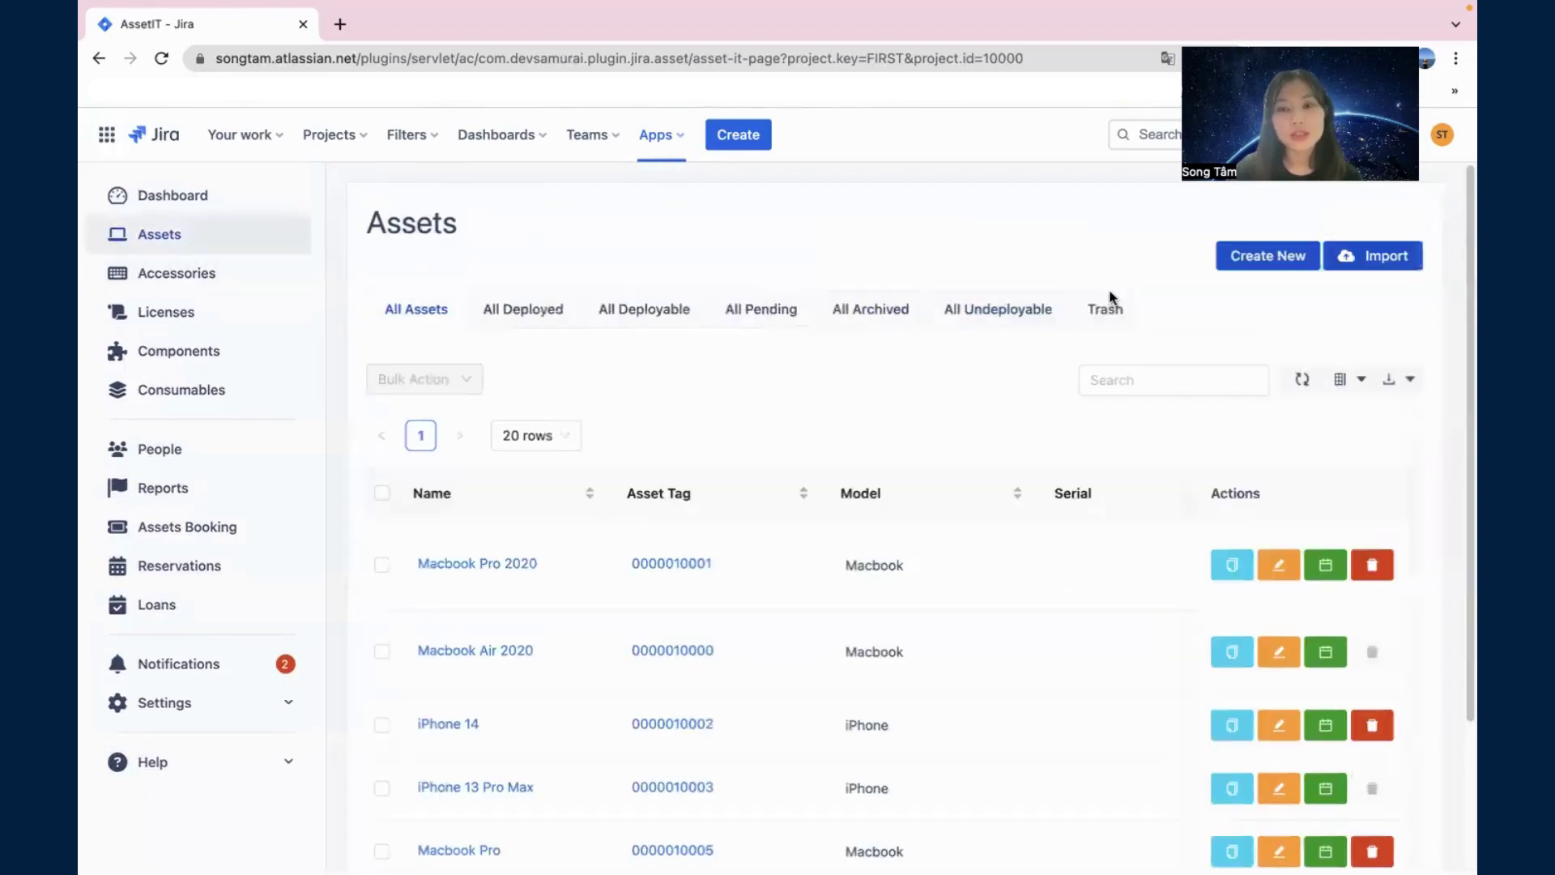
scroll(561, 451, down, 1)
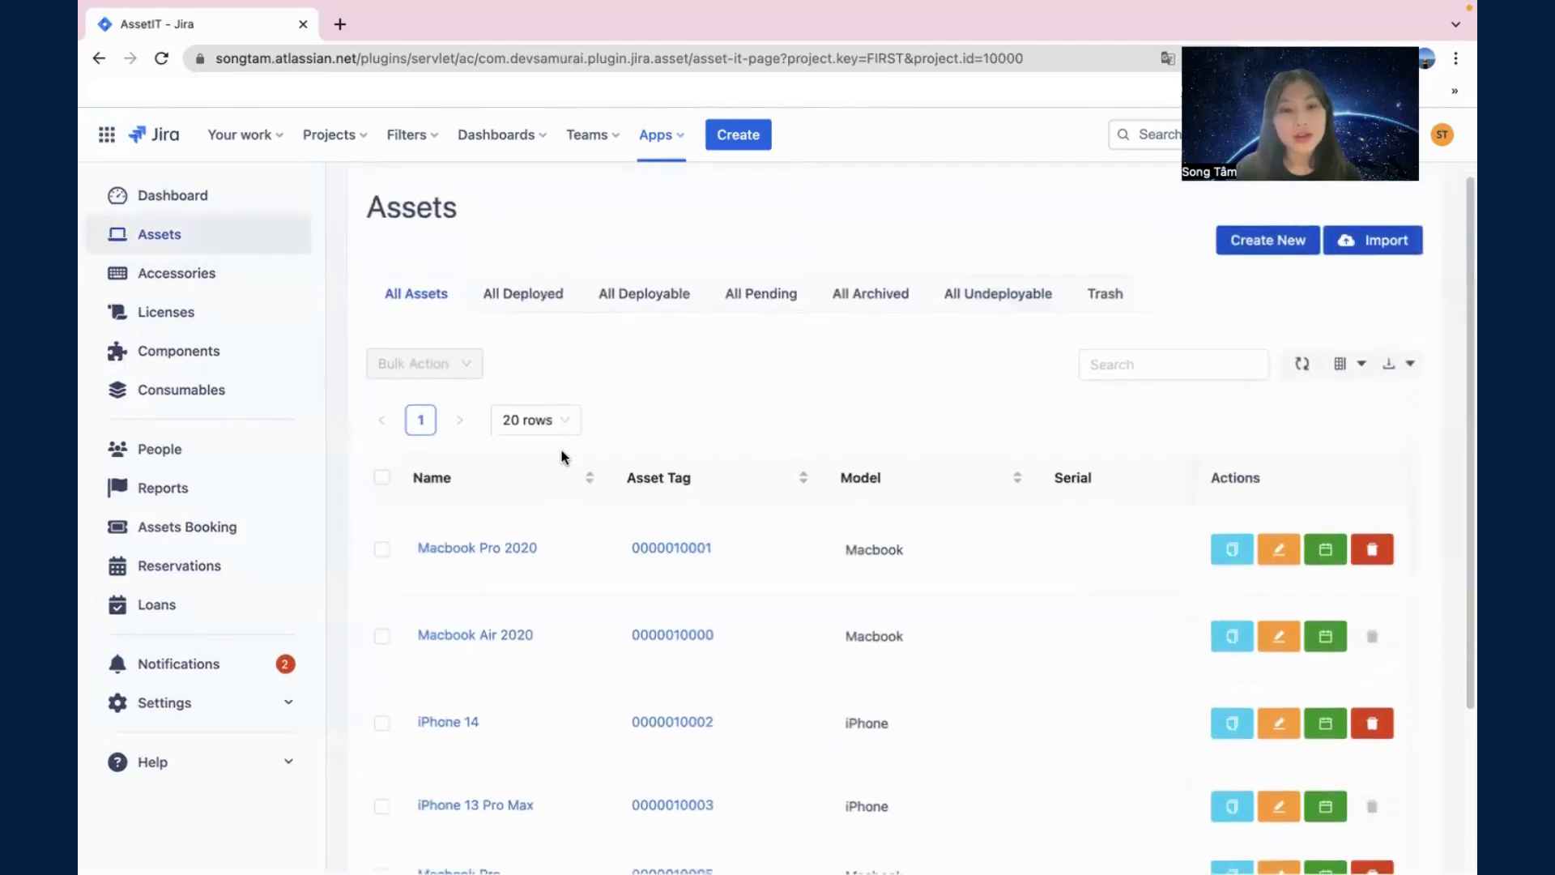
scroll(561, 451, down, 1)
scroll(561, 451, up, 1)
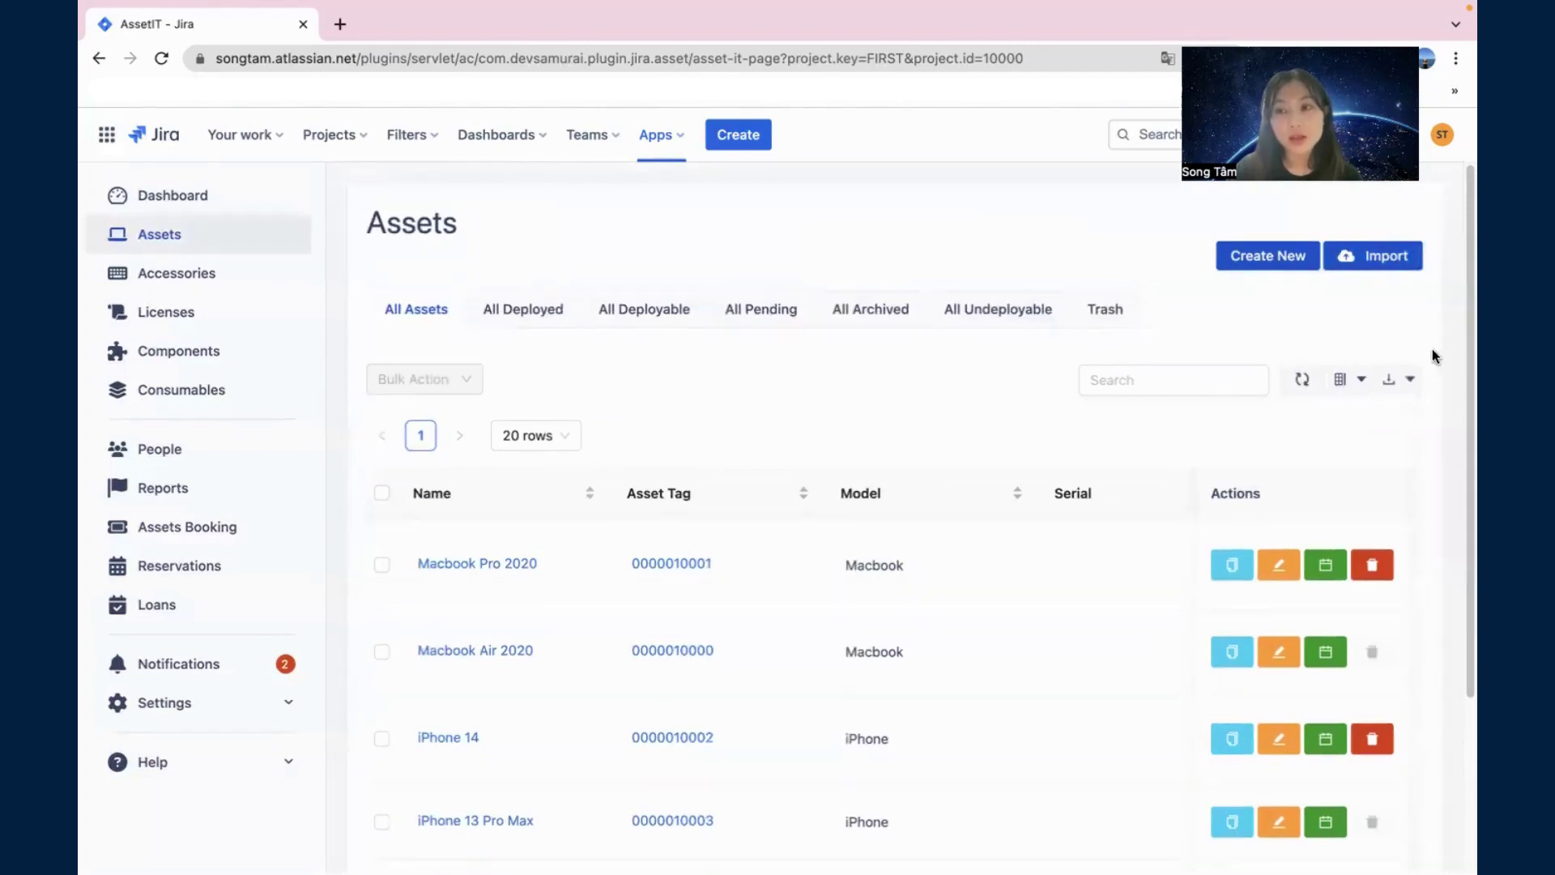
click(1406, 379)
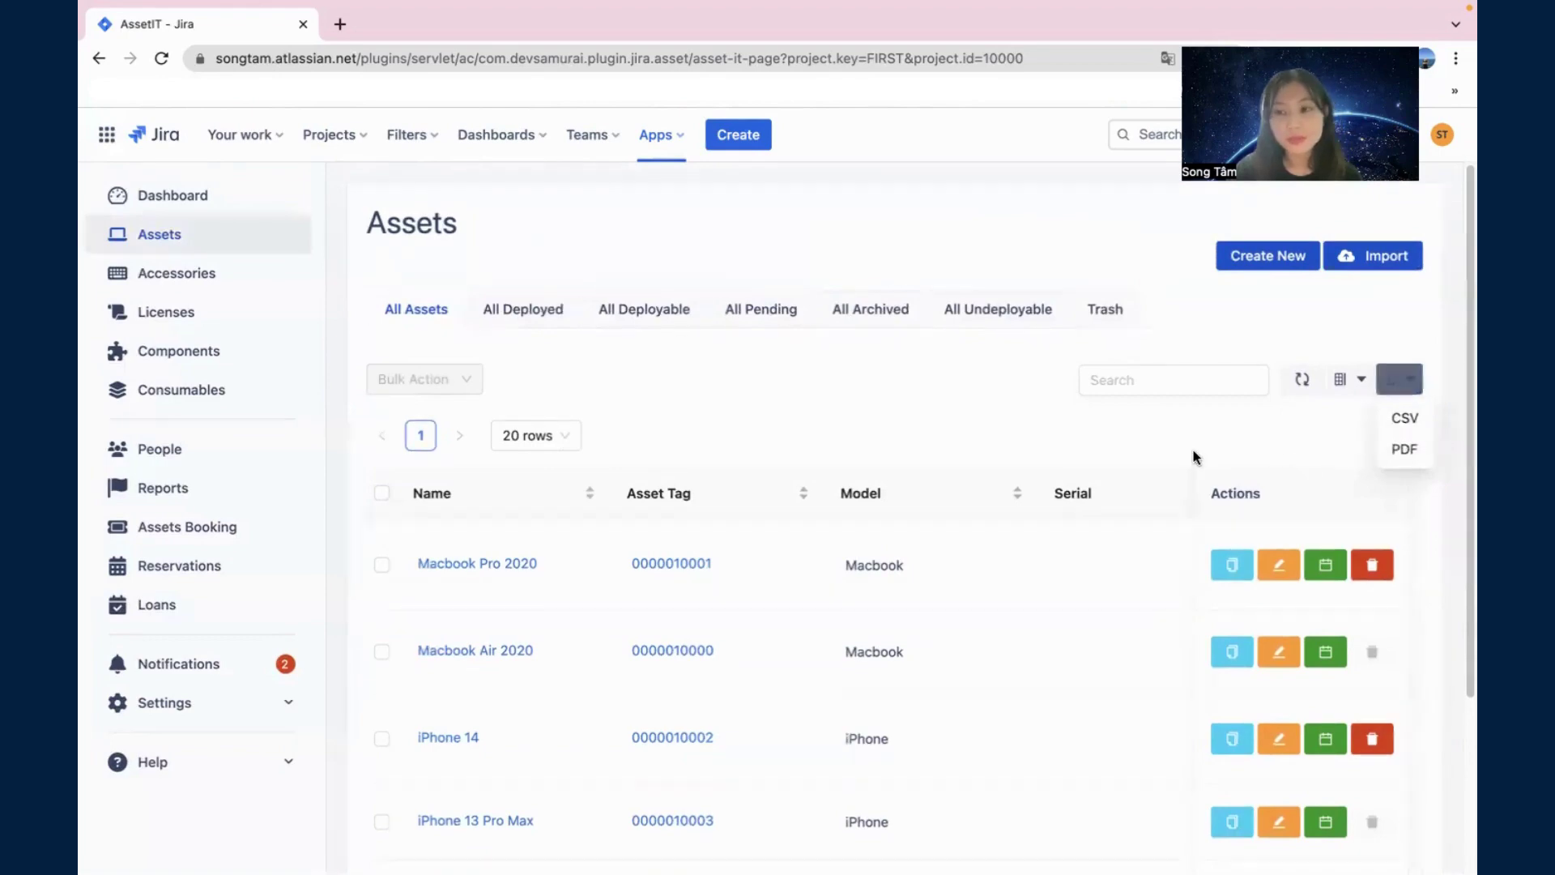
Step: Bring up the delete confirmation for the Macbook Pro 2020 and dismiss it without deleting the asset
scroll(1207, 470, down, 1)
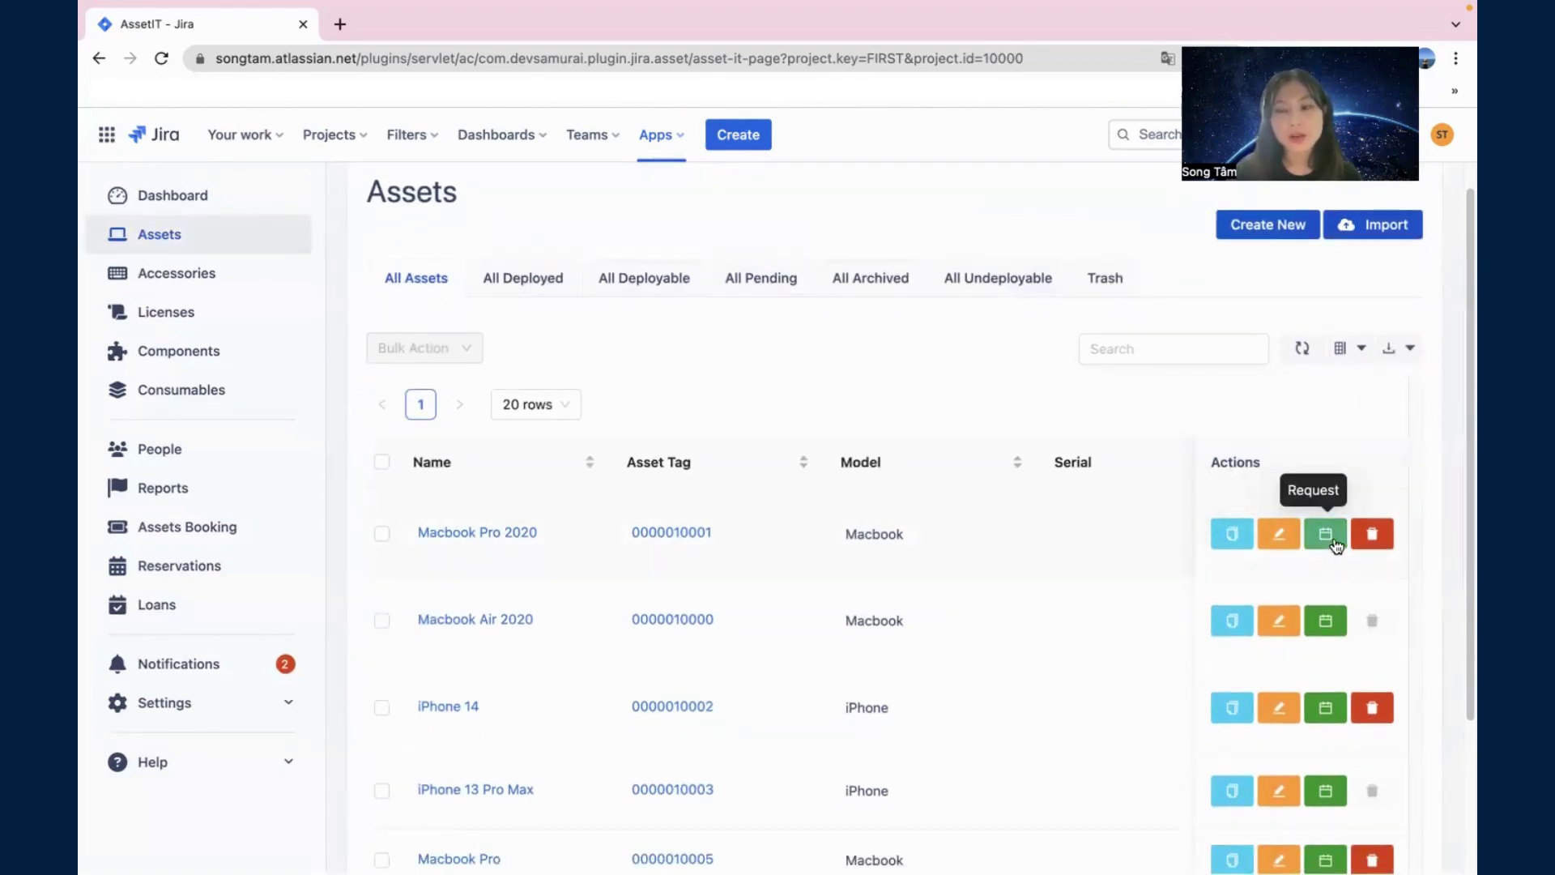
click(1372, 535)
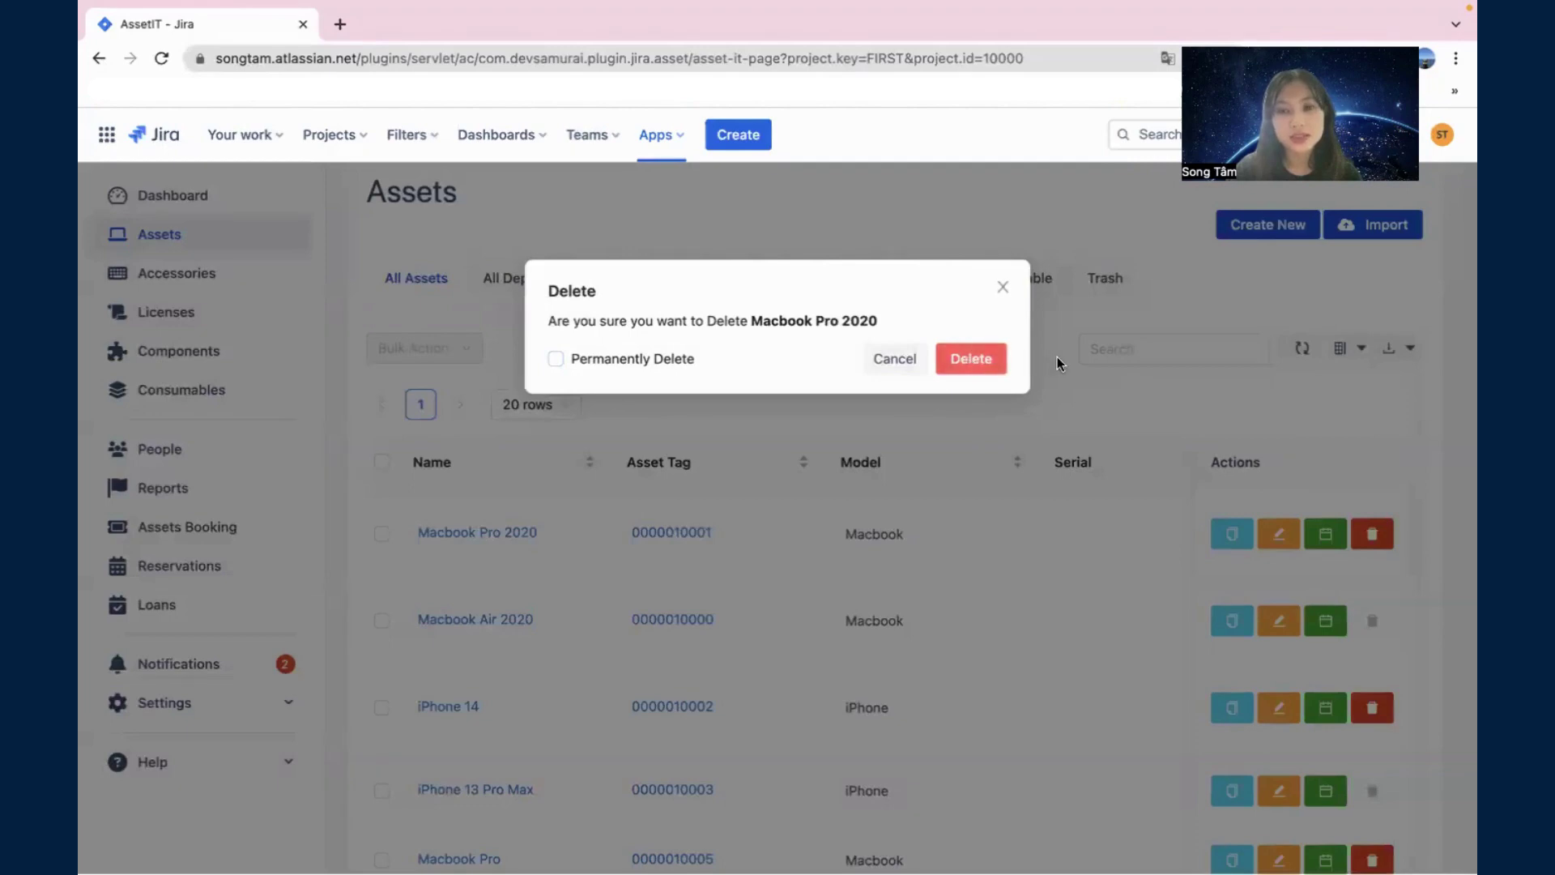
click(1002, 287)
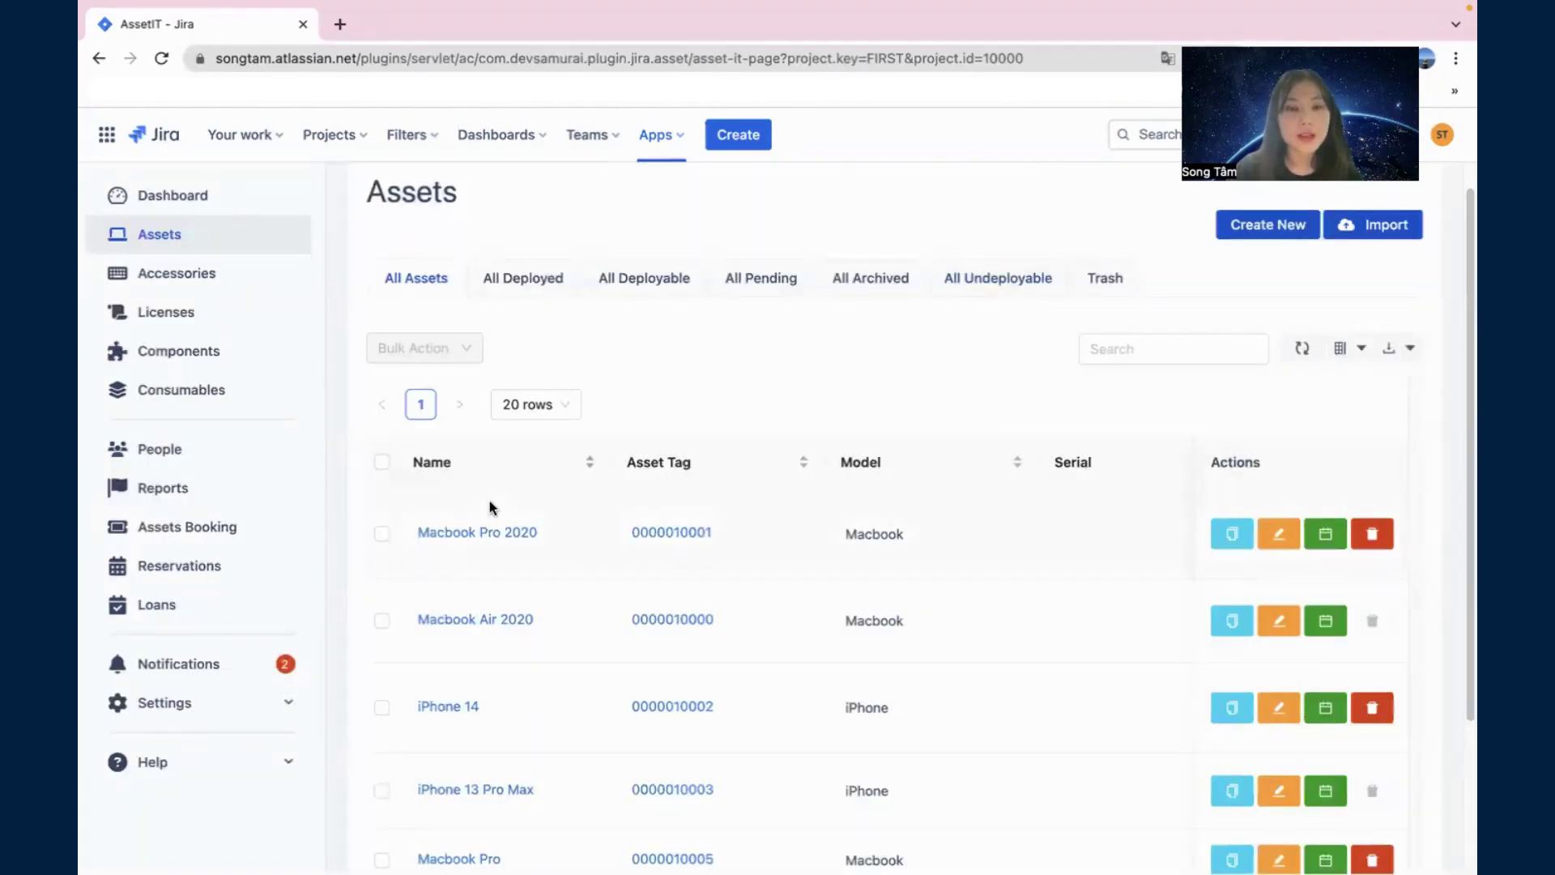
scroll(950, 472, up, 1)
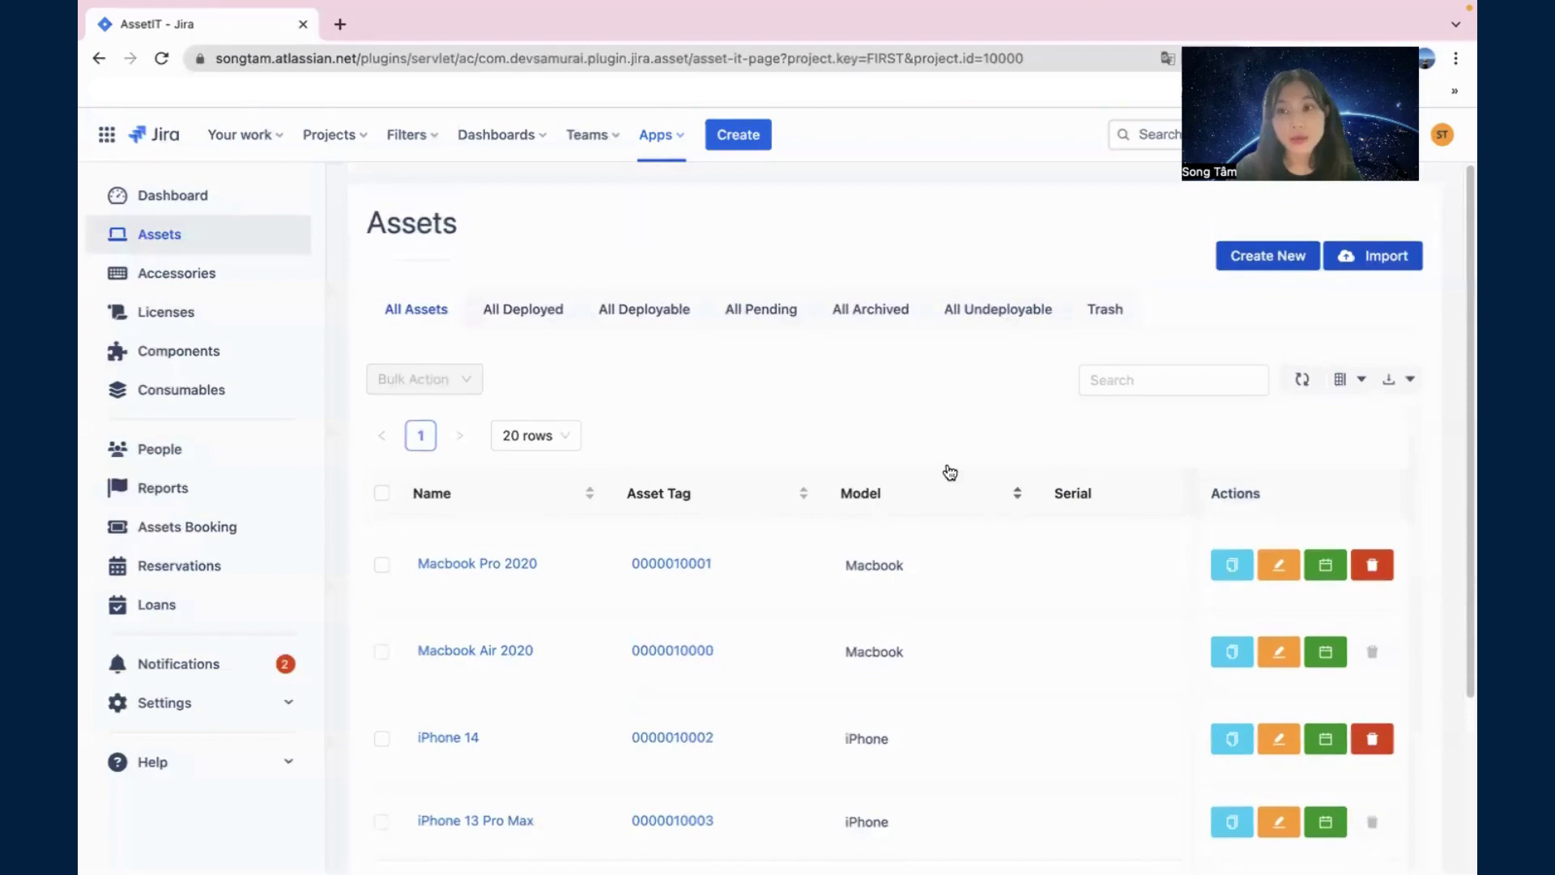
Step: Start creating a new asset and review the required and optional fields of its form
click(1235, 260)
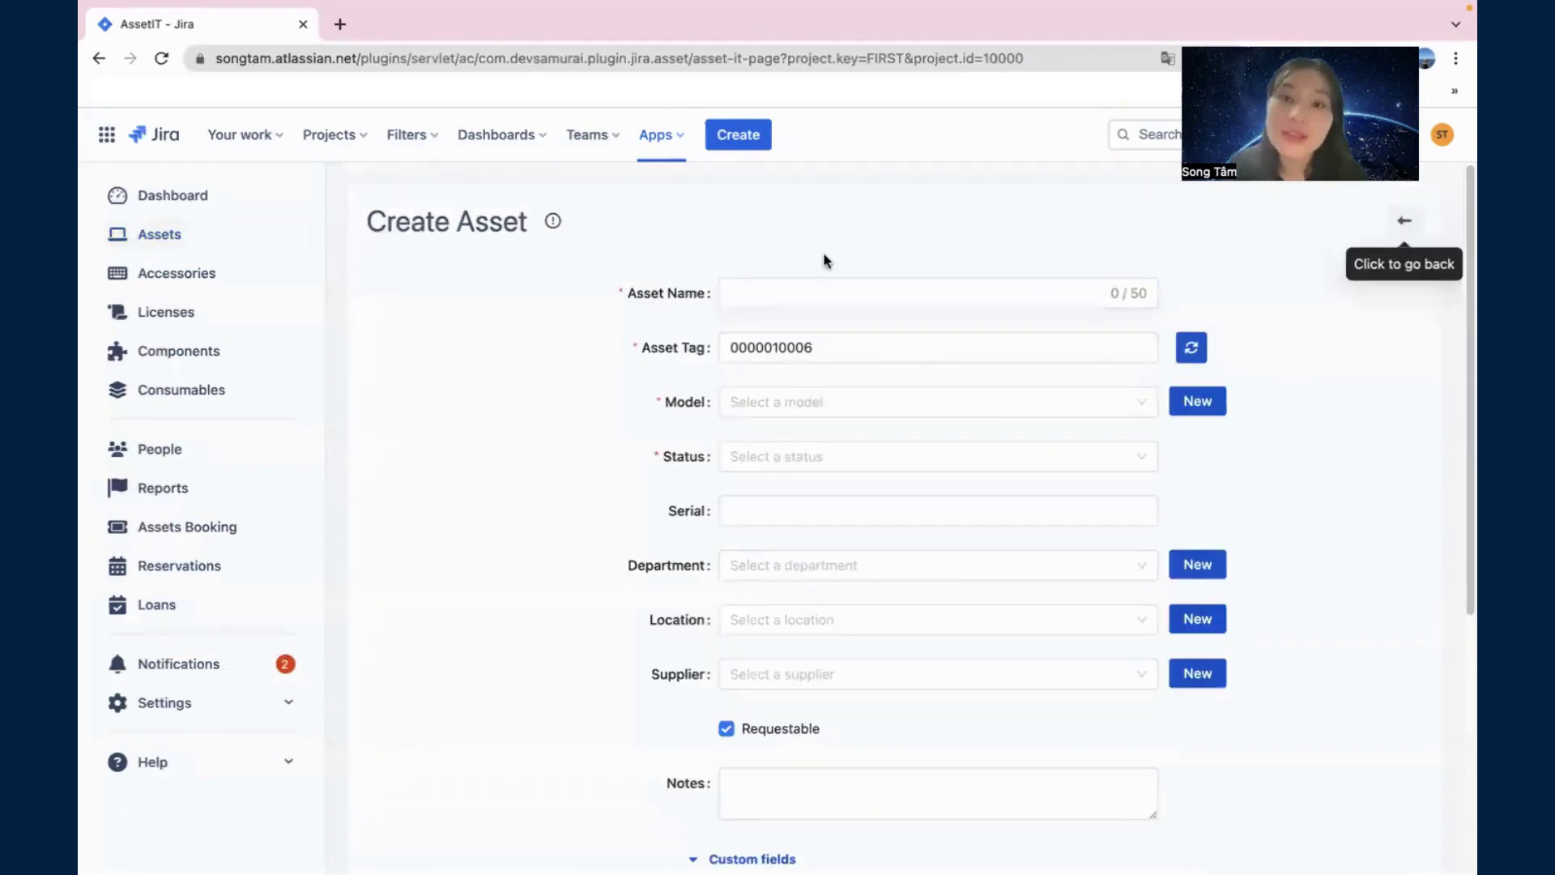
click(744, 290)
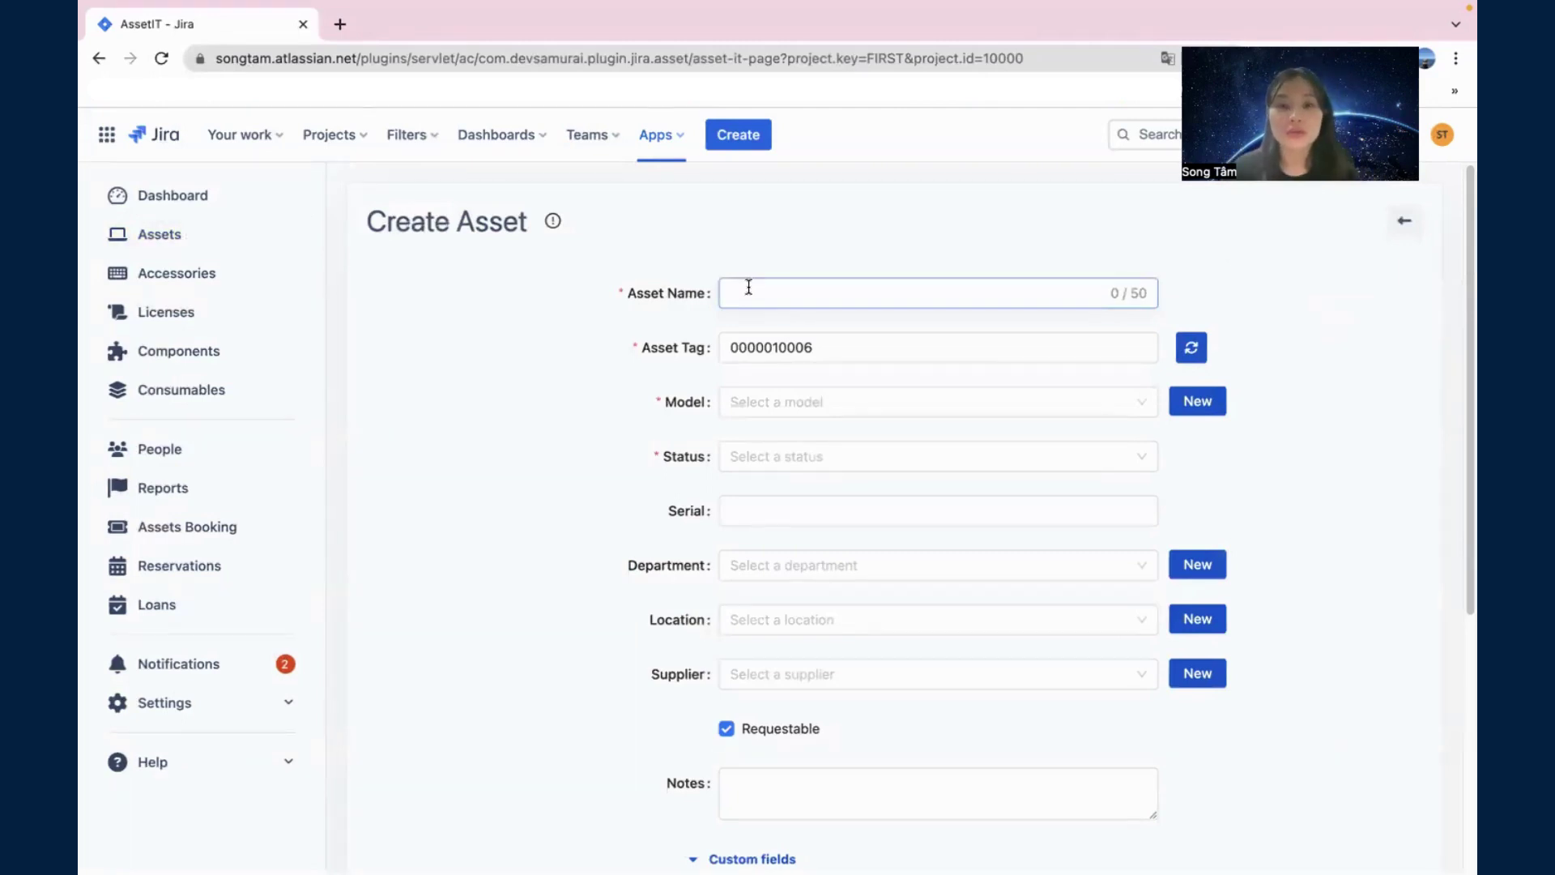
scroll(748, 287, down, 5)
scroll(748, 286, up, 5)
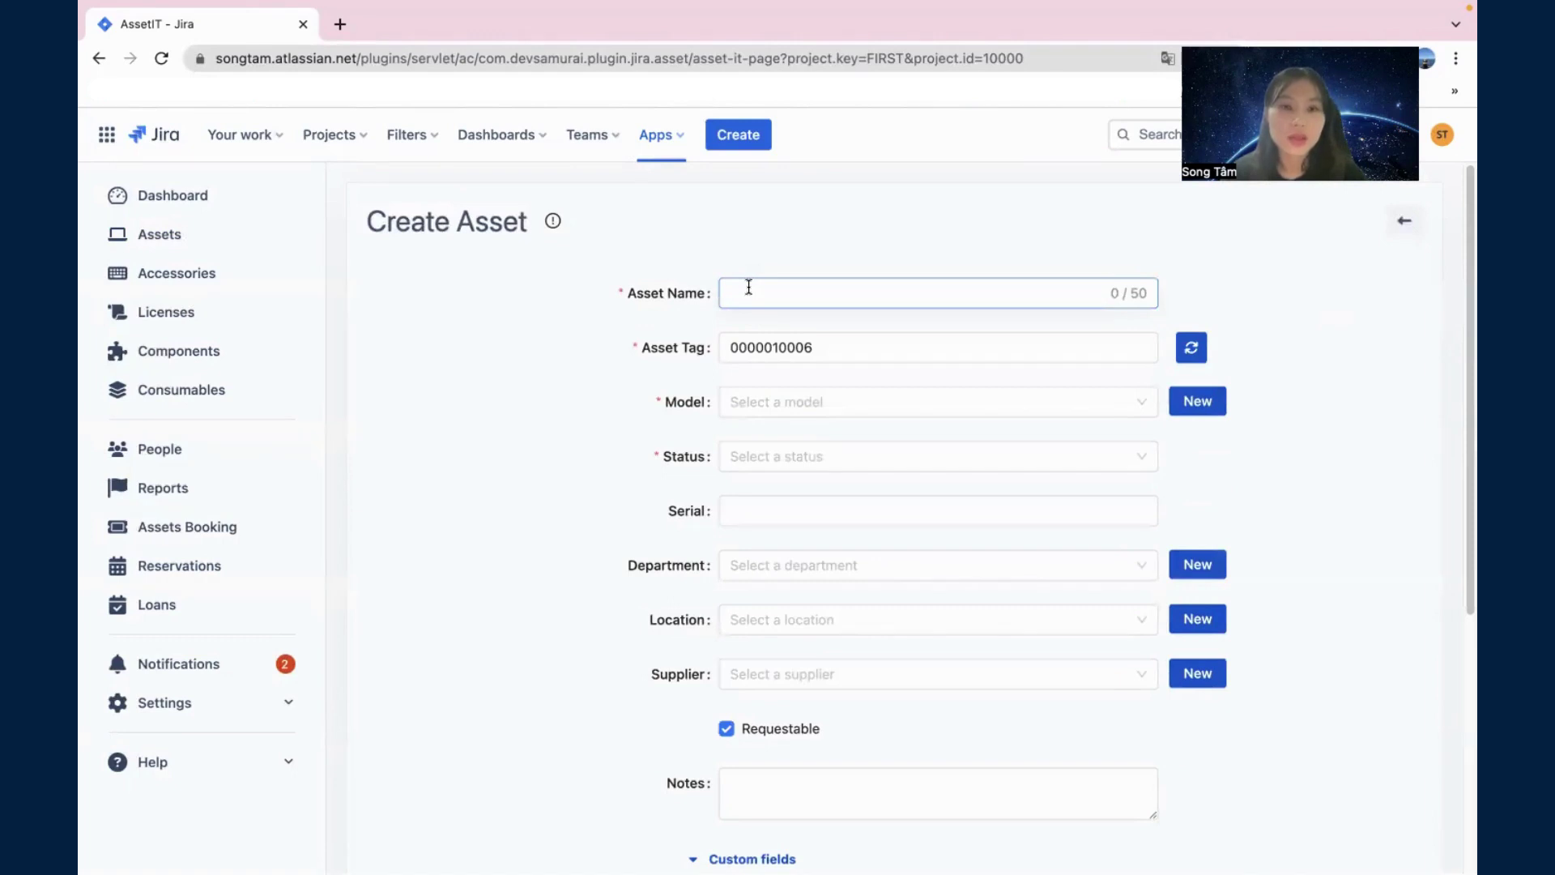
click(701, 313)
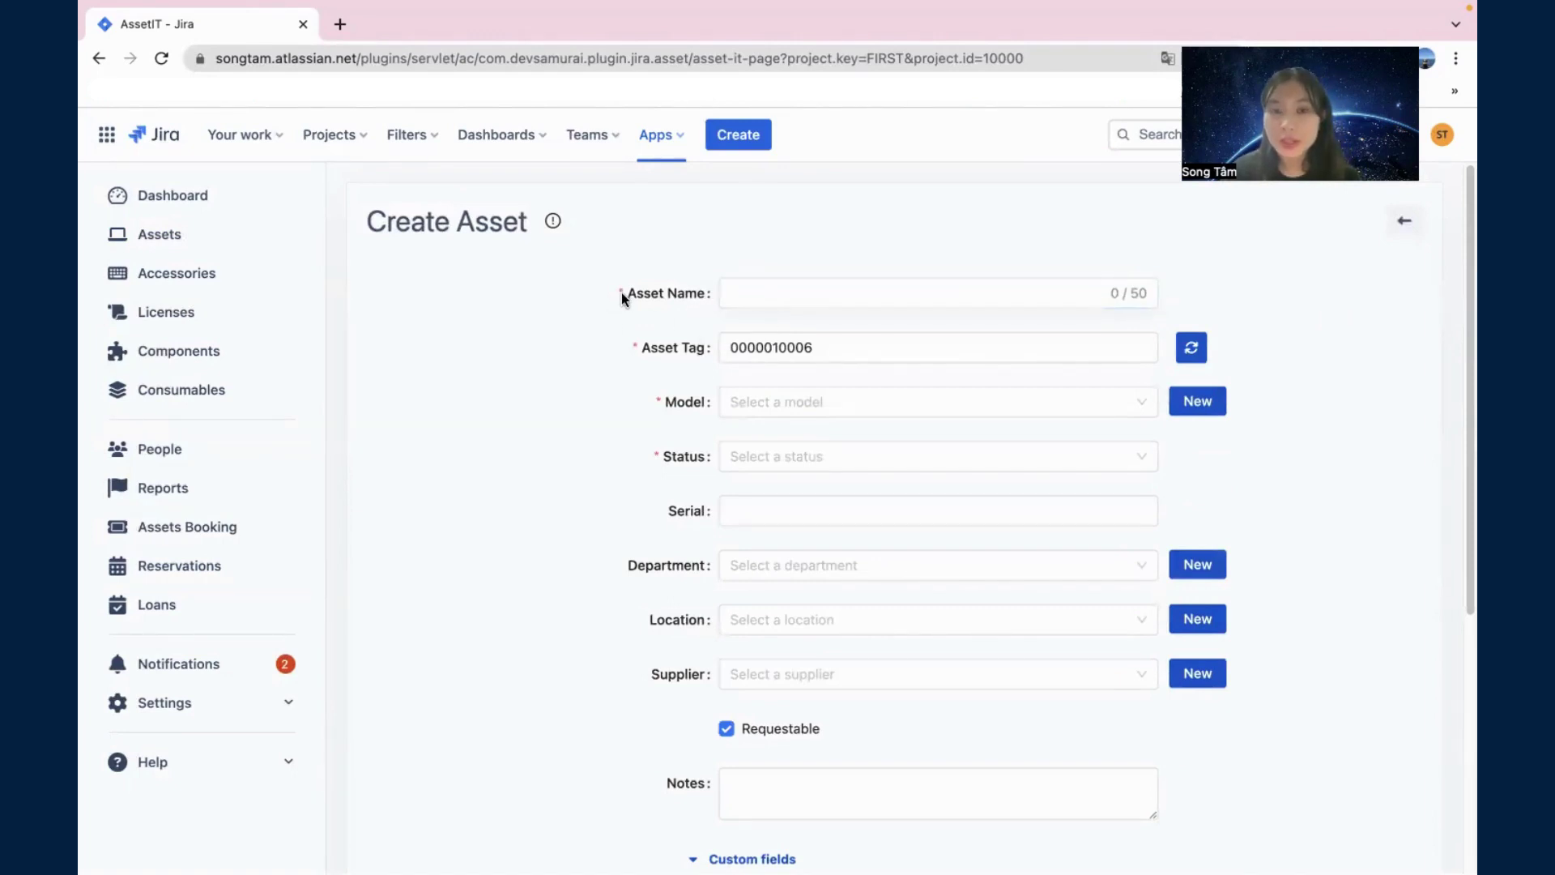
drag(622, 289, 664, 462)
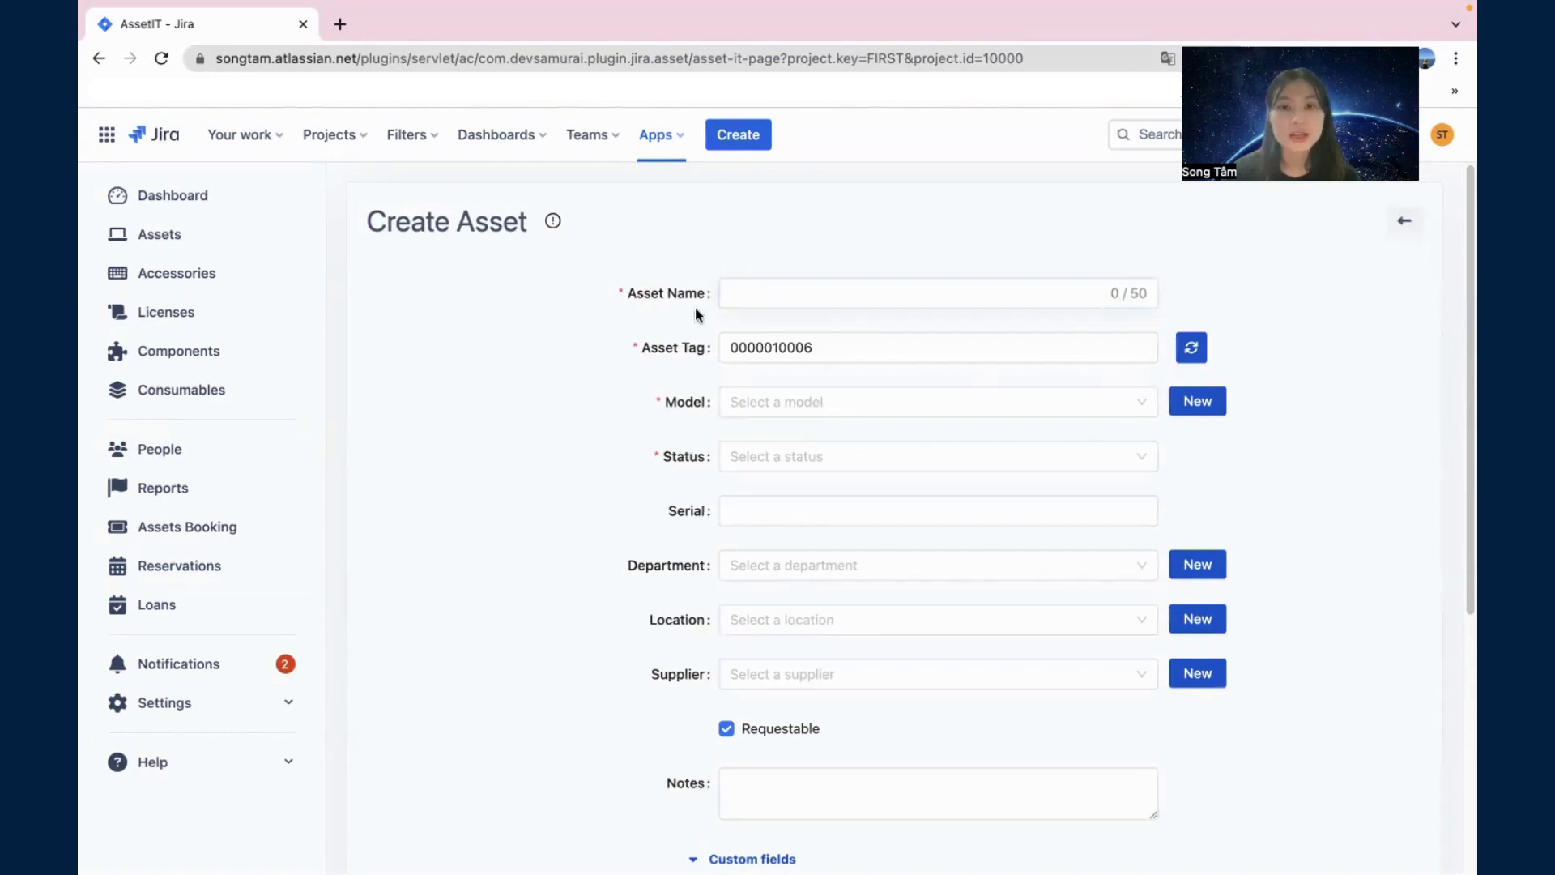
scroll(847, 507, down, 2)
scroll(848, 509, up, 2)
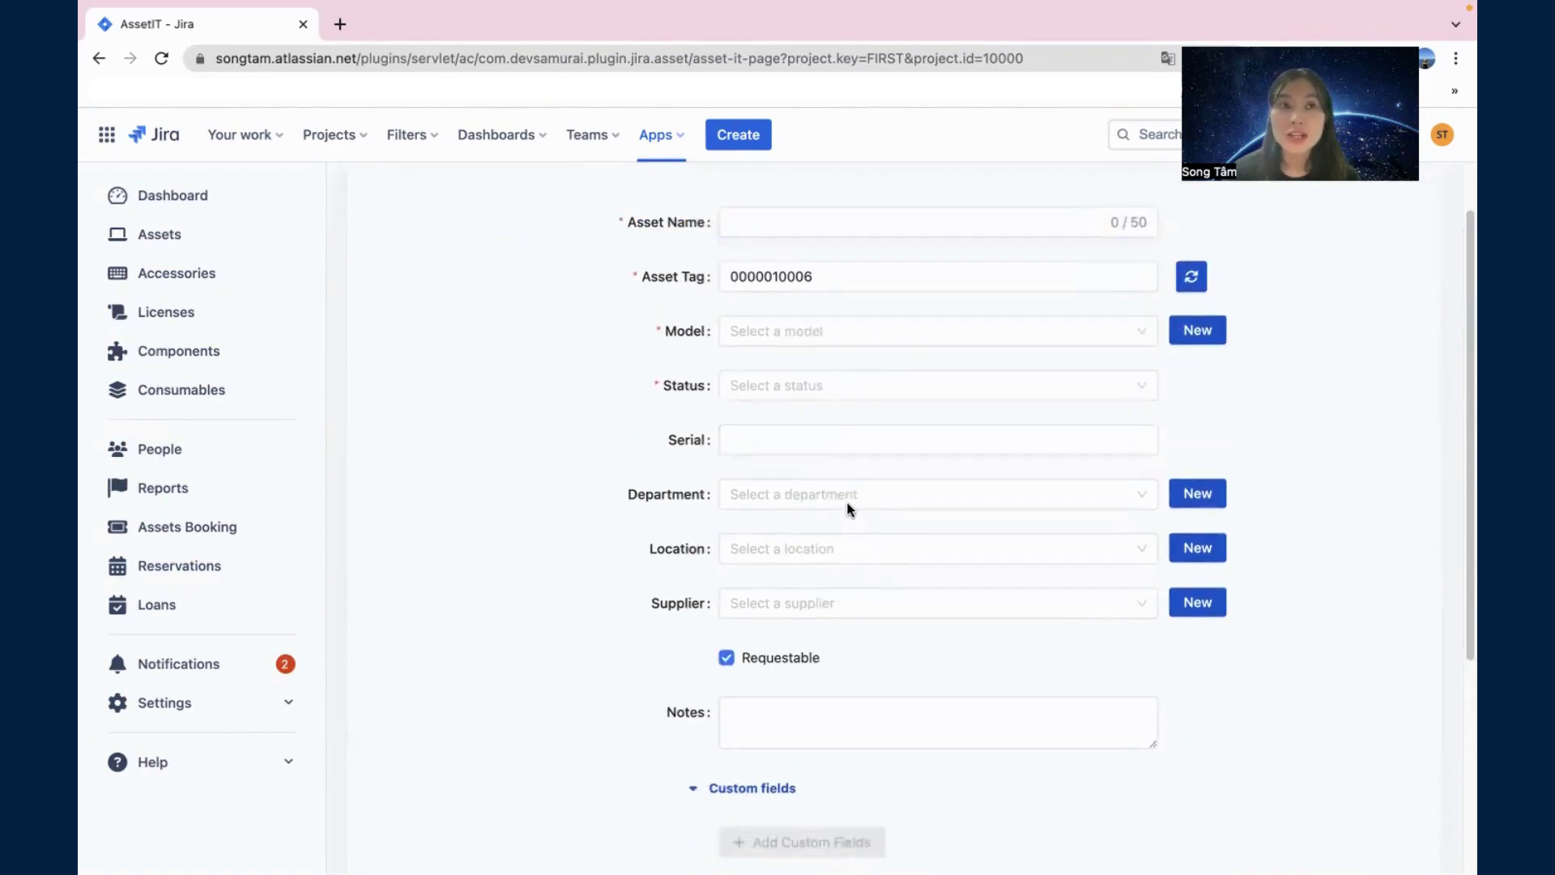
Step: Name the new asset "Office Laptop"
click(740, 292)
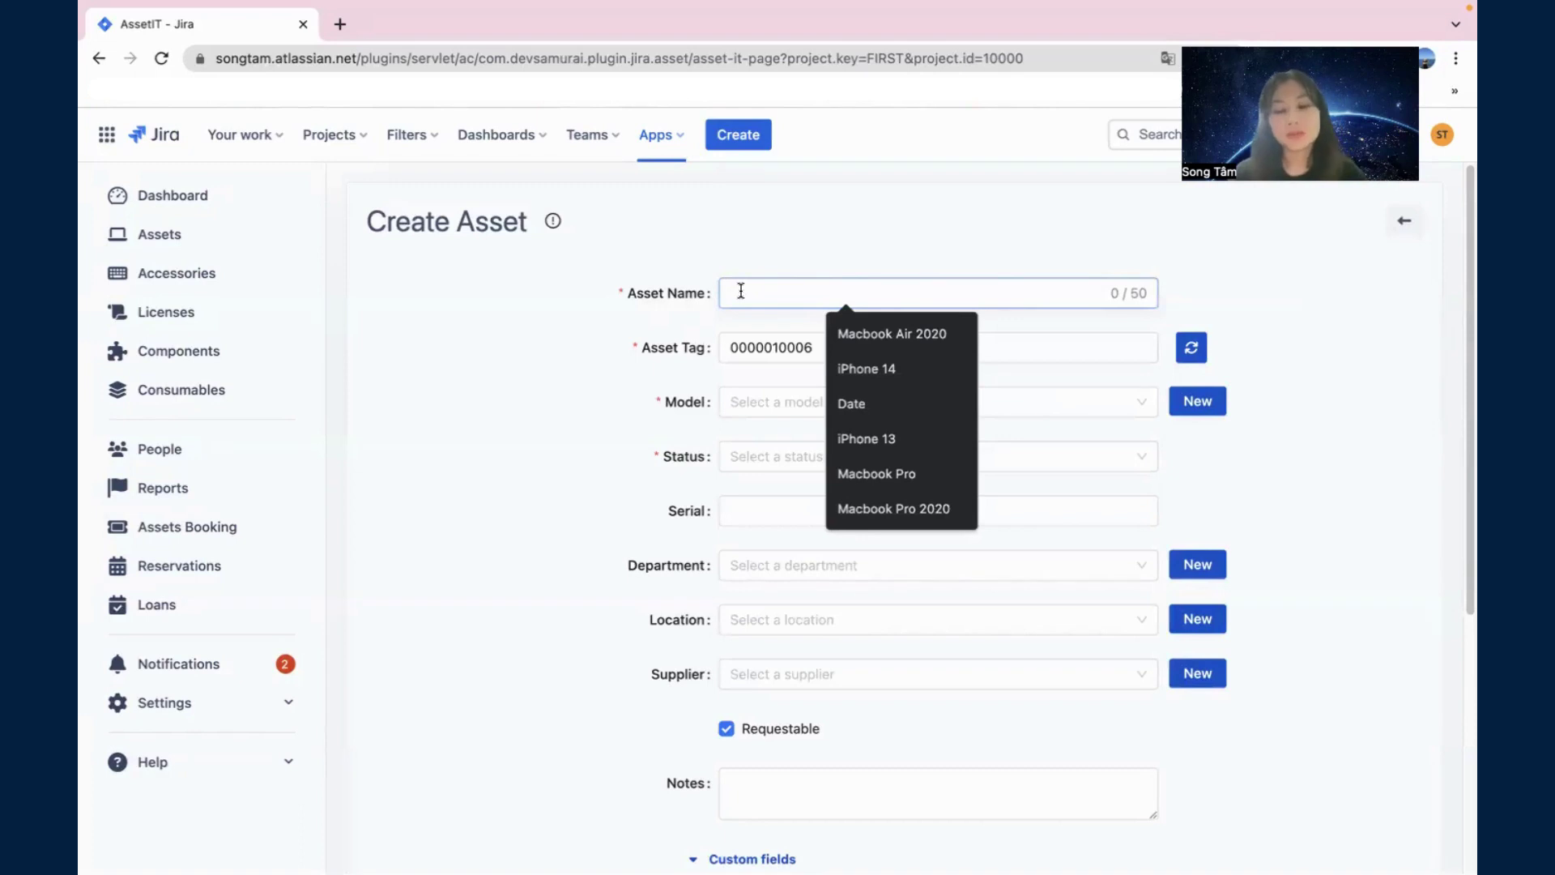
text(Office)
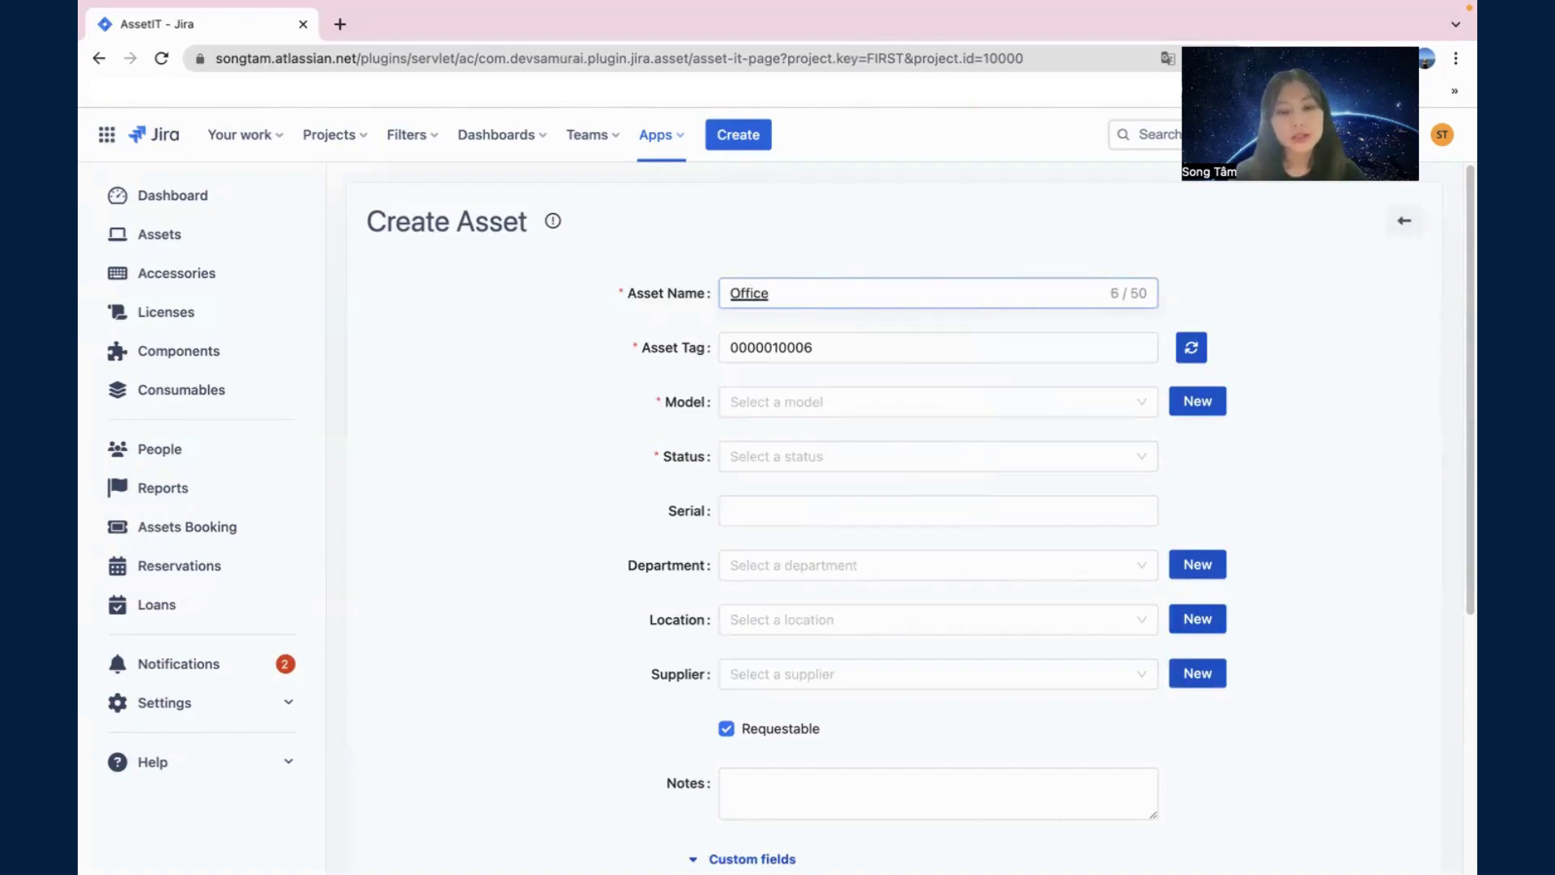
text( lapt)
key(BackSpace)
key(BackSpace)
key(BackSpace)
key(BackSpace)
text(Laptop)
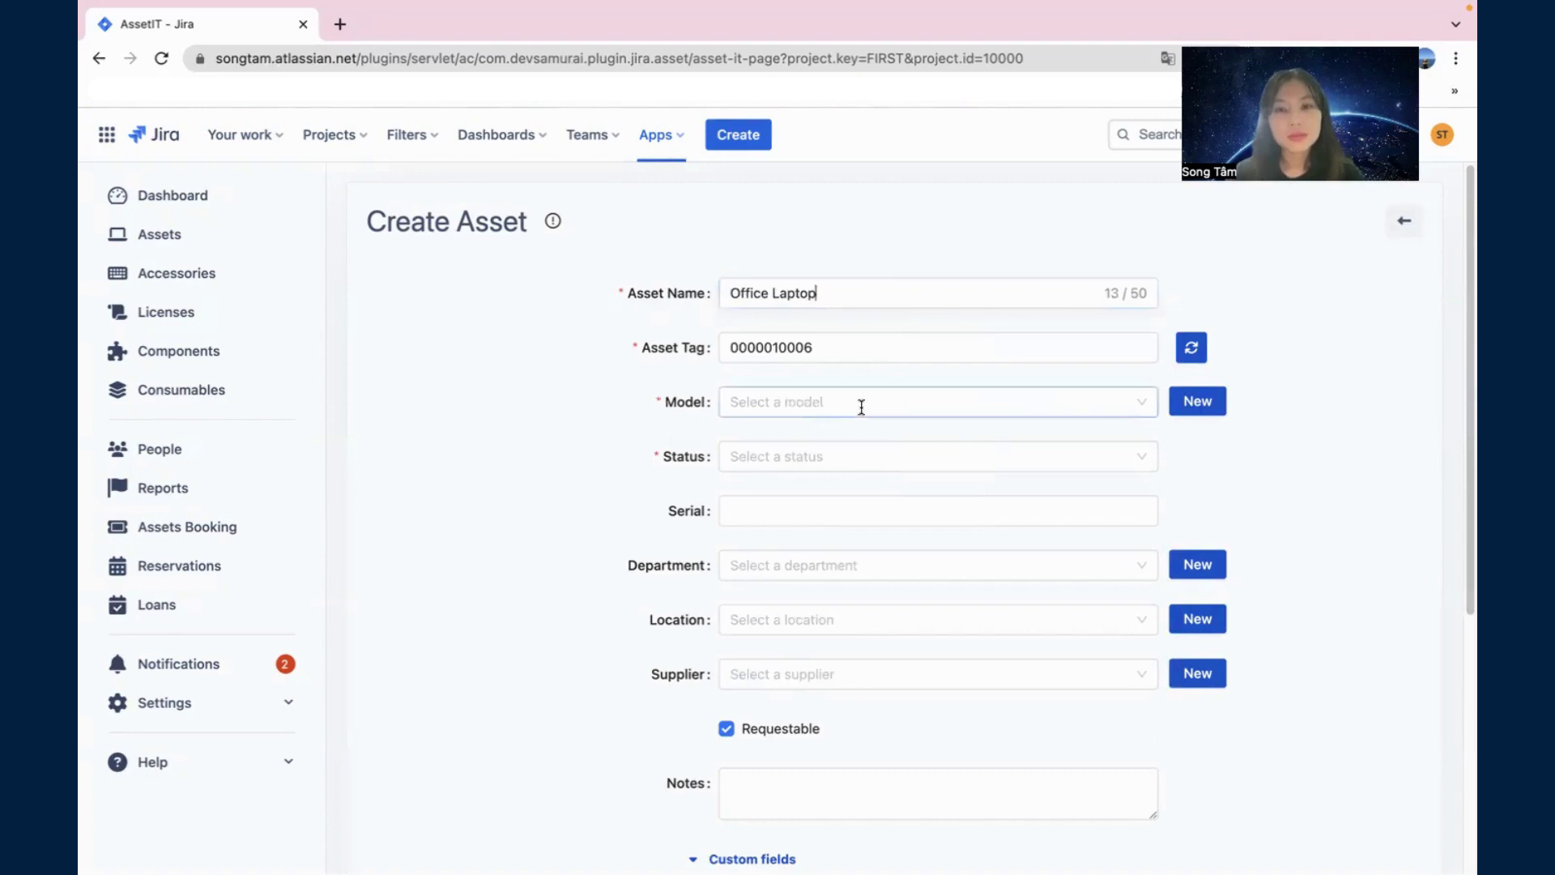
Step: Keep the generated asset tag and set the new asset's model to Macbook
click(871, 347)
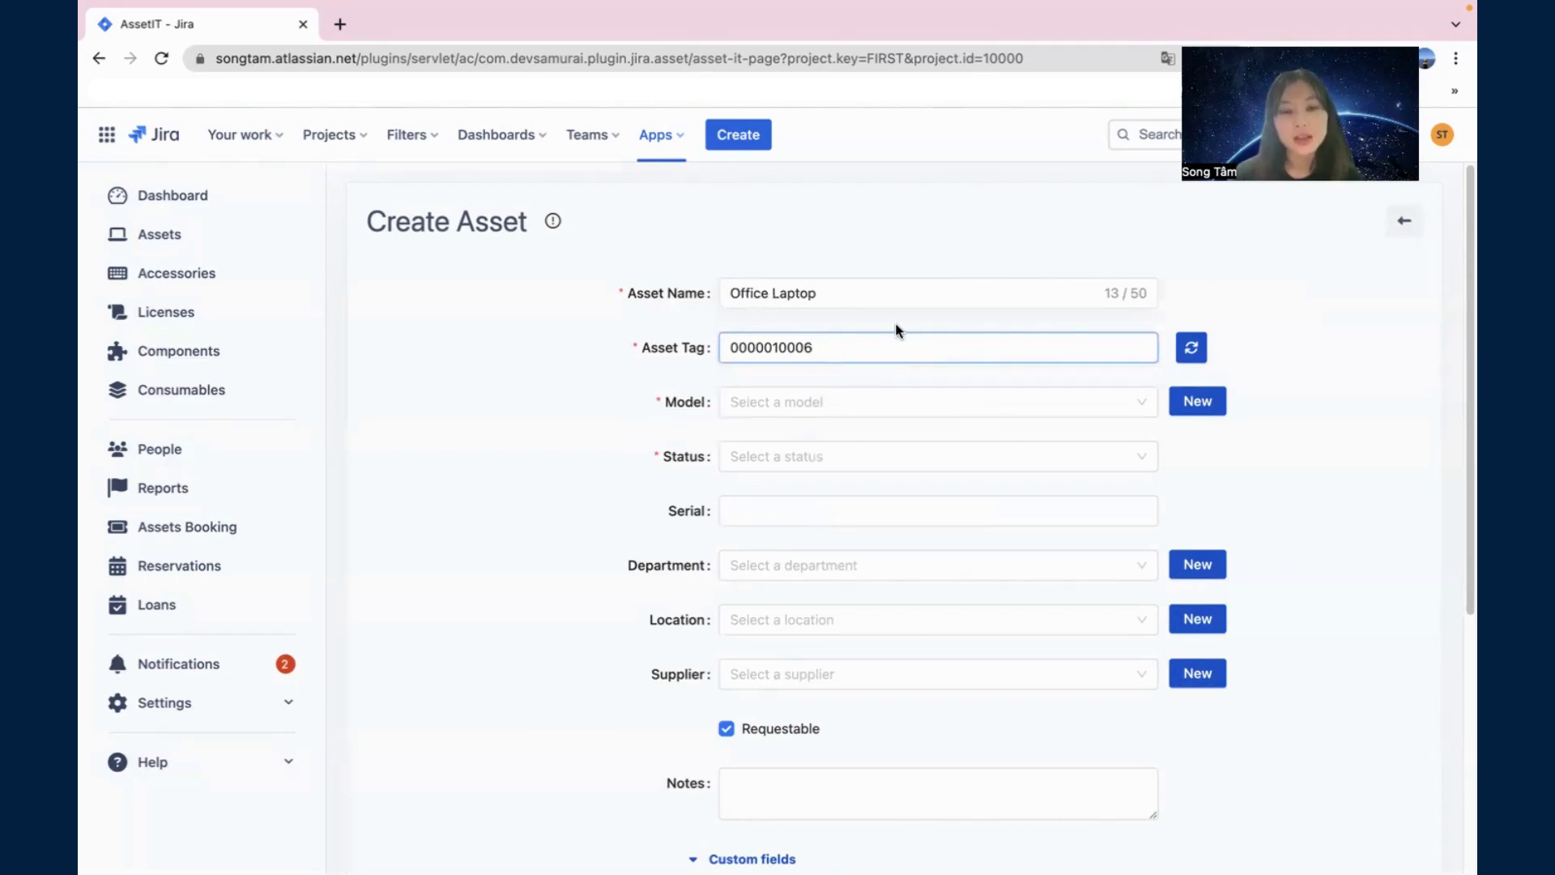
click(812, 392)
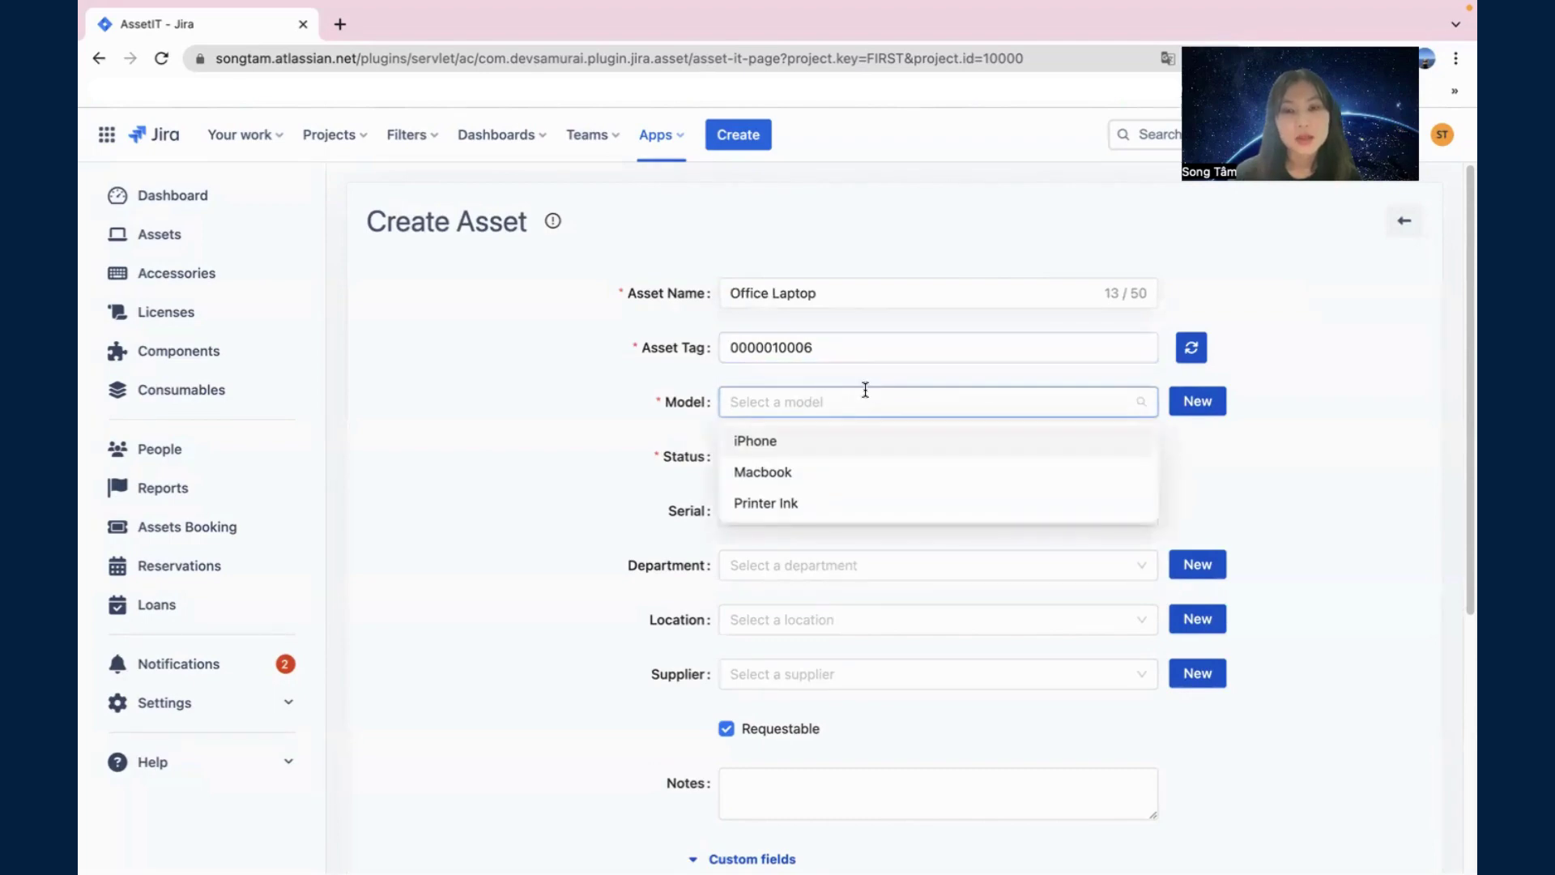
click(689, 416)
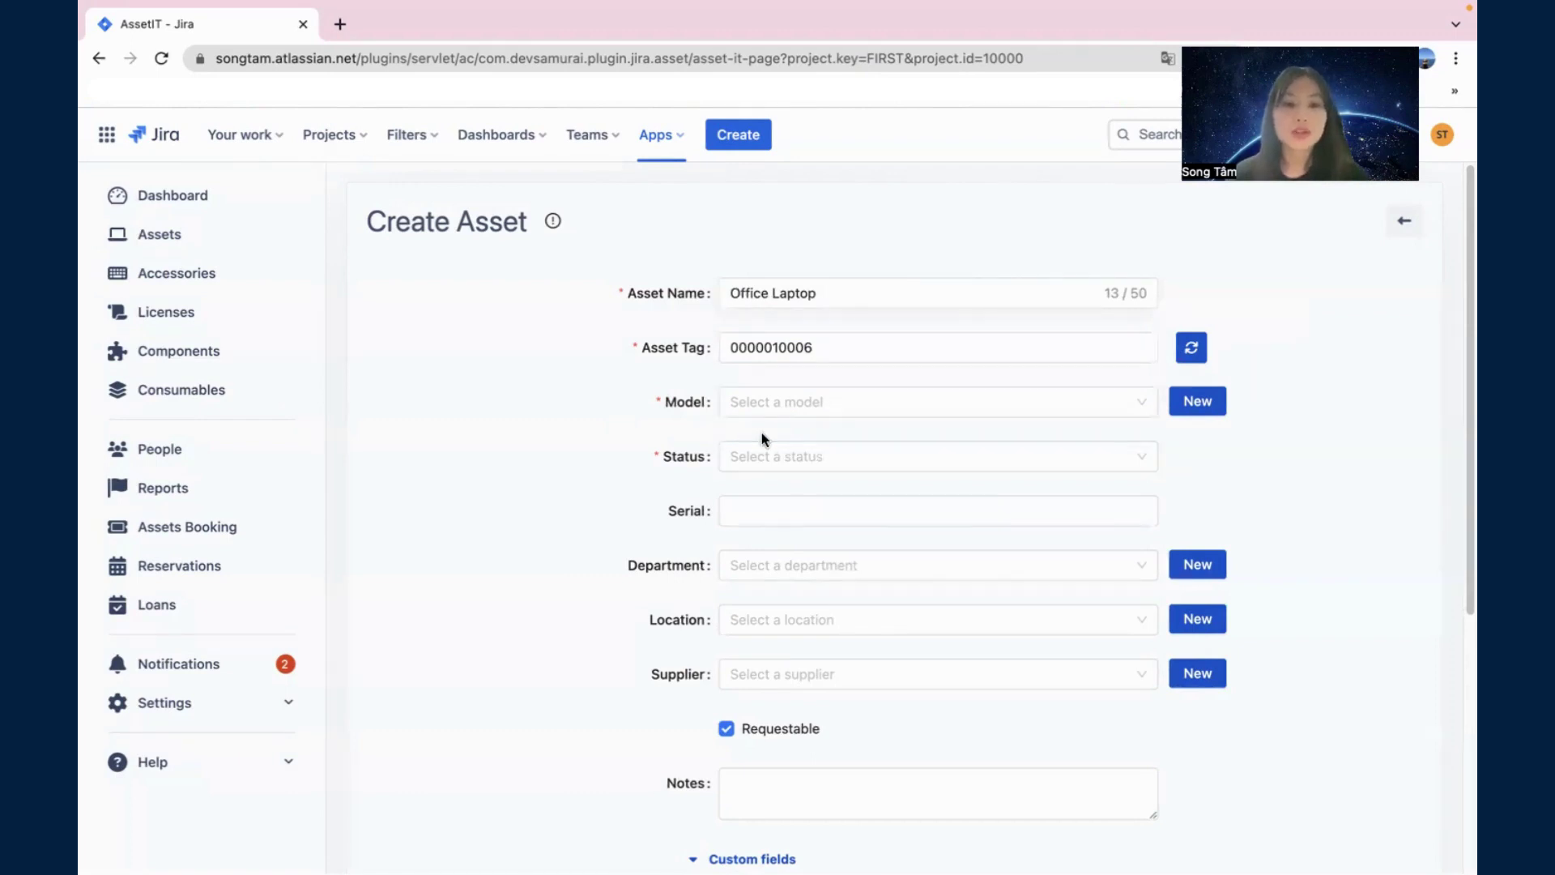
click(781, 414)
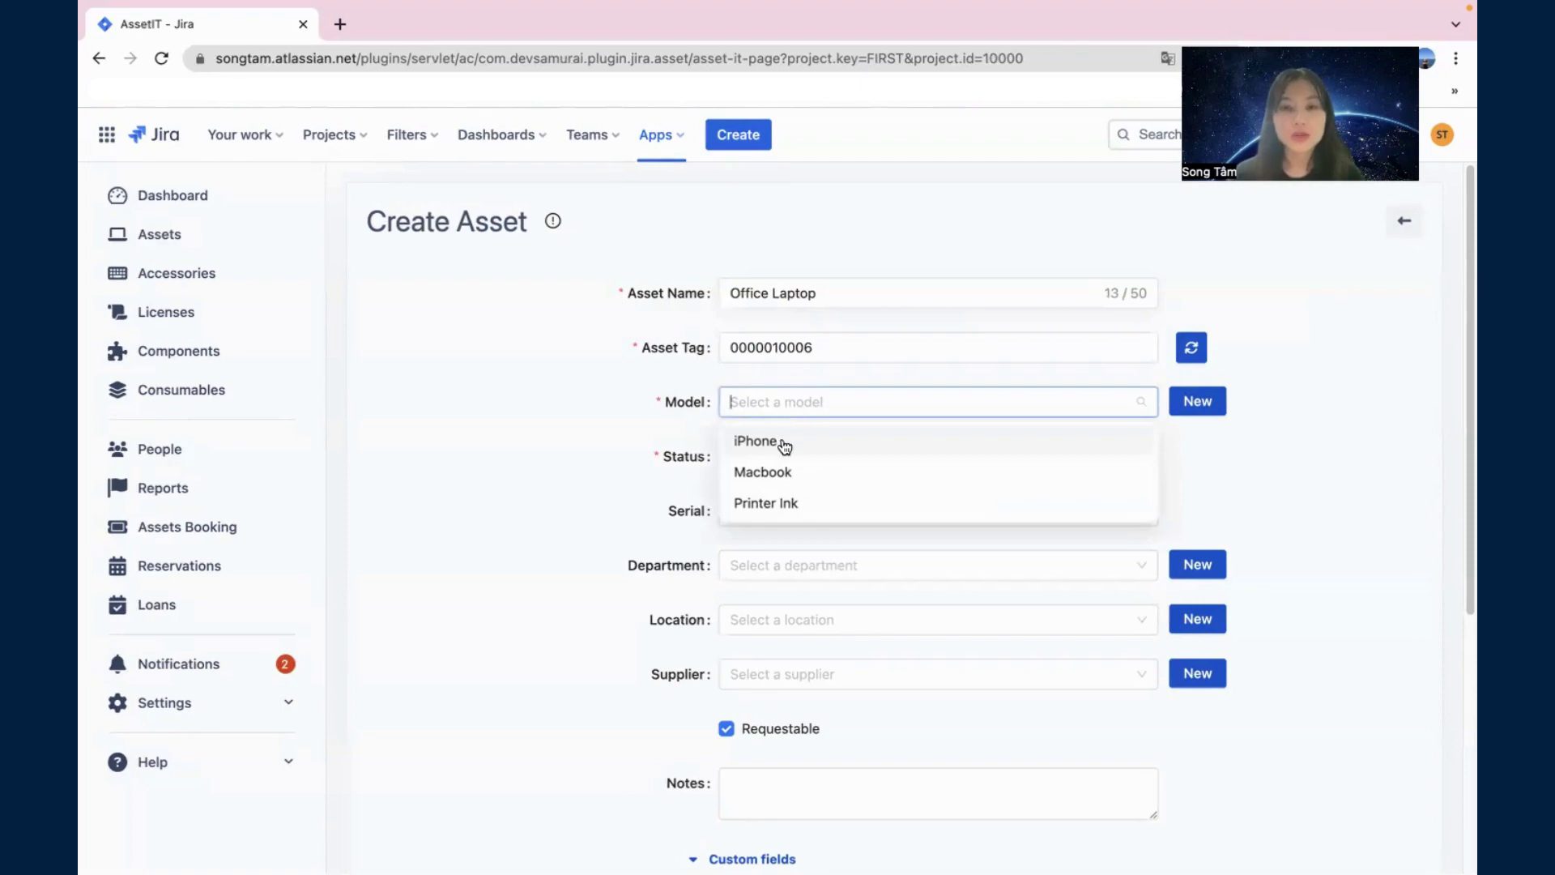
click(779, 468)
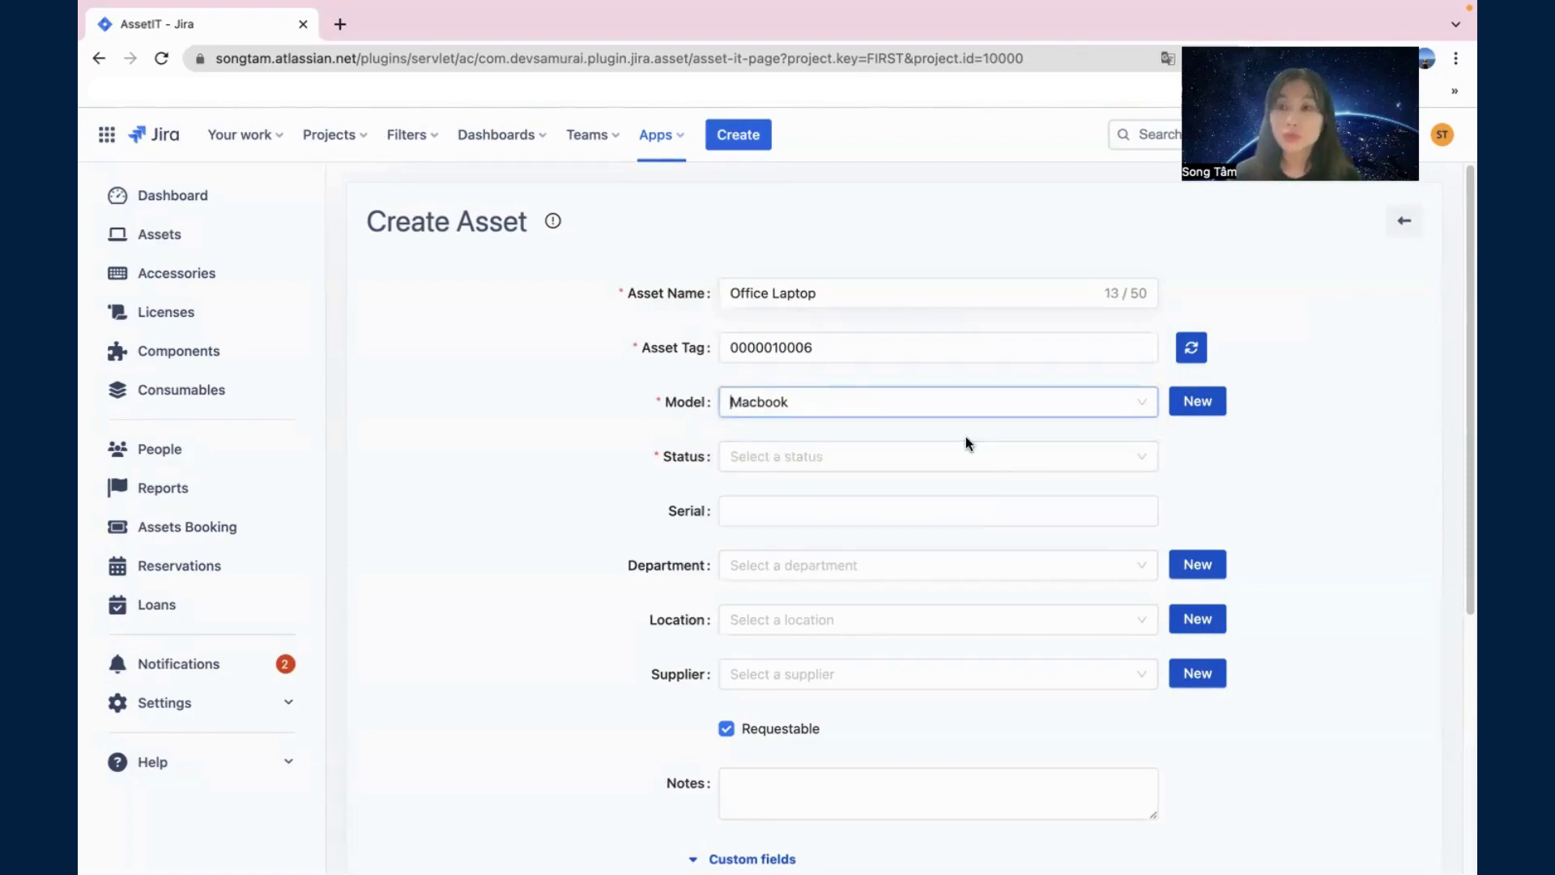
Step: View the option for adding a new model, dismiss it, and show the Asset Models entry under Settings
click(1208, 402)
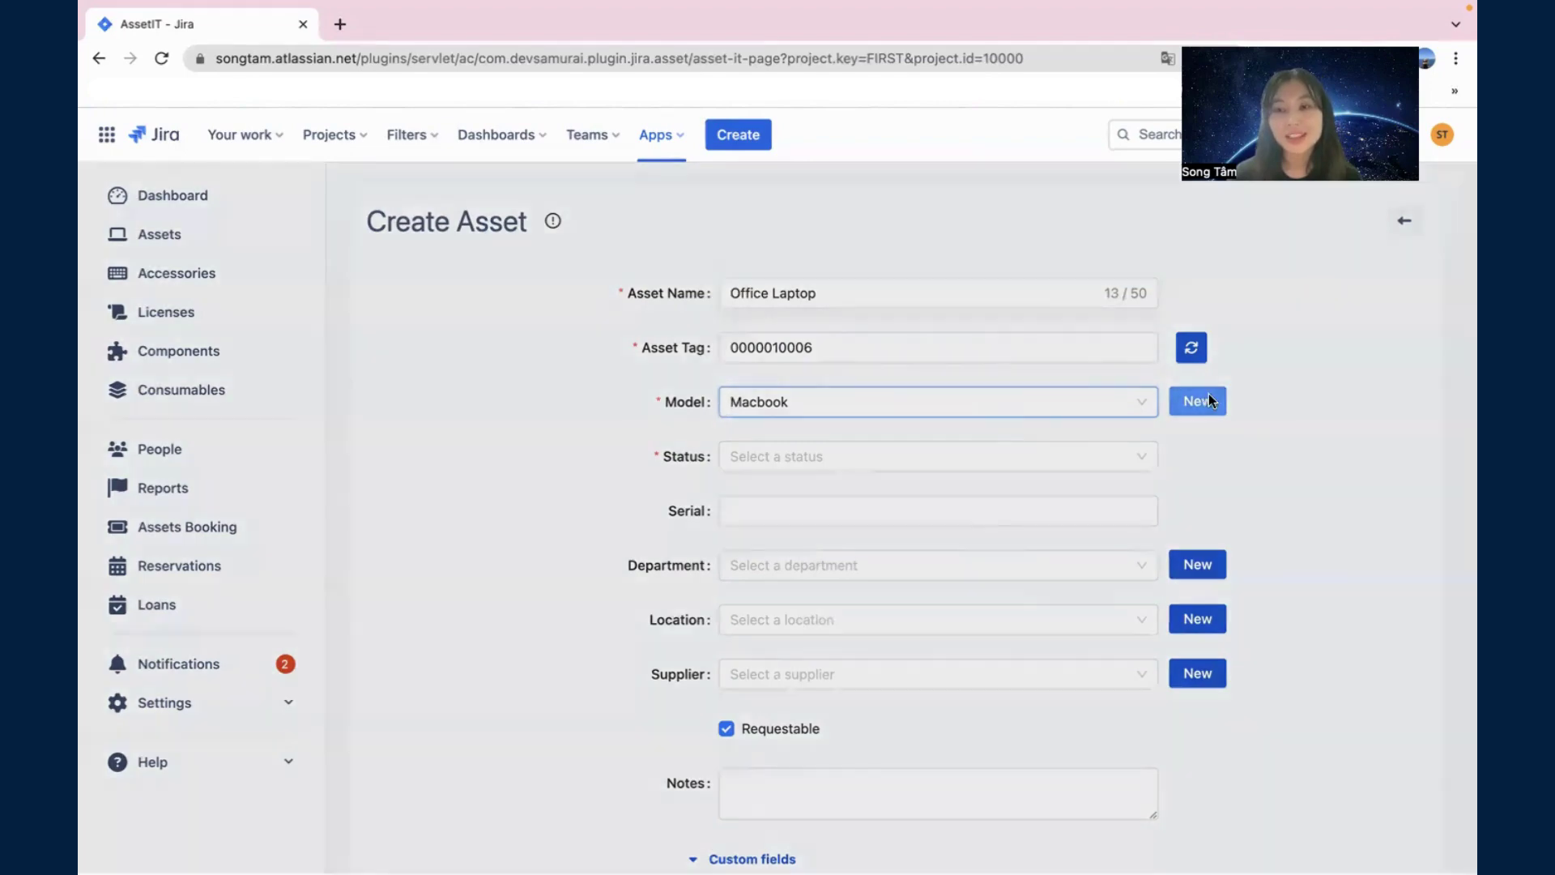
click(998, 285)
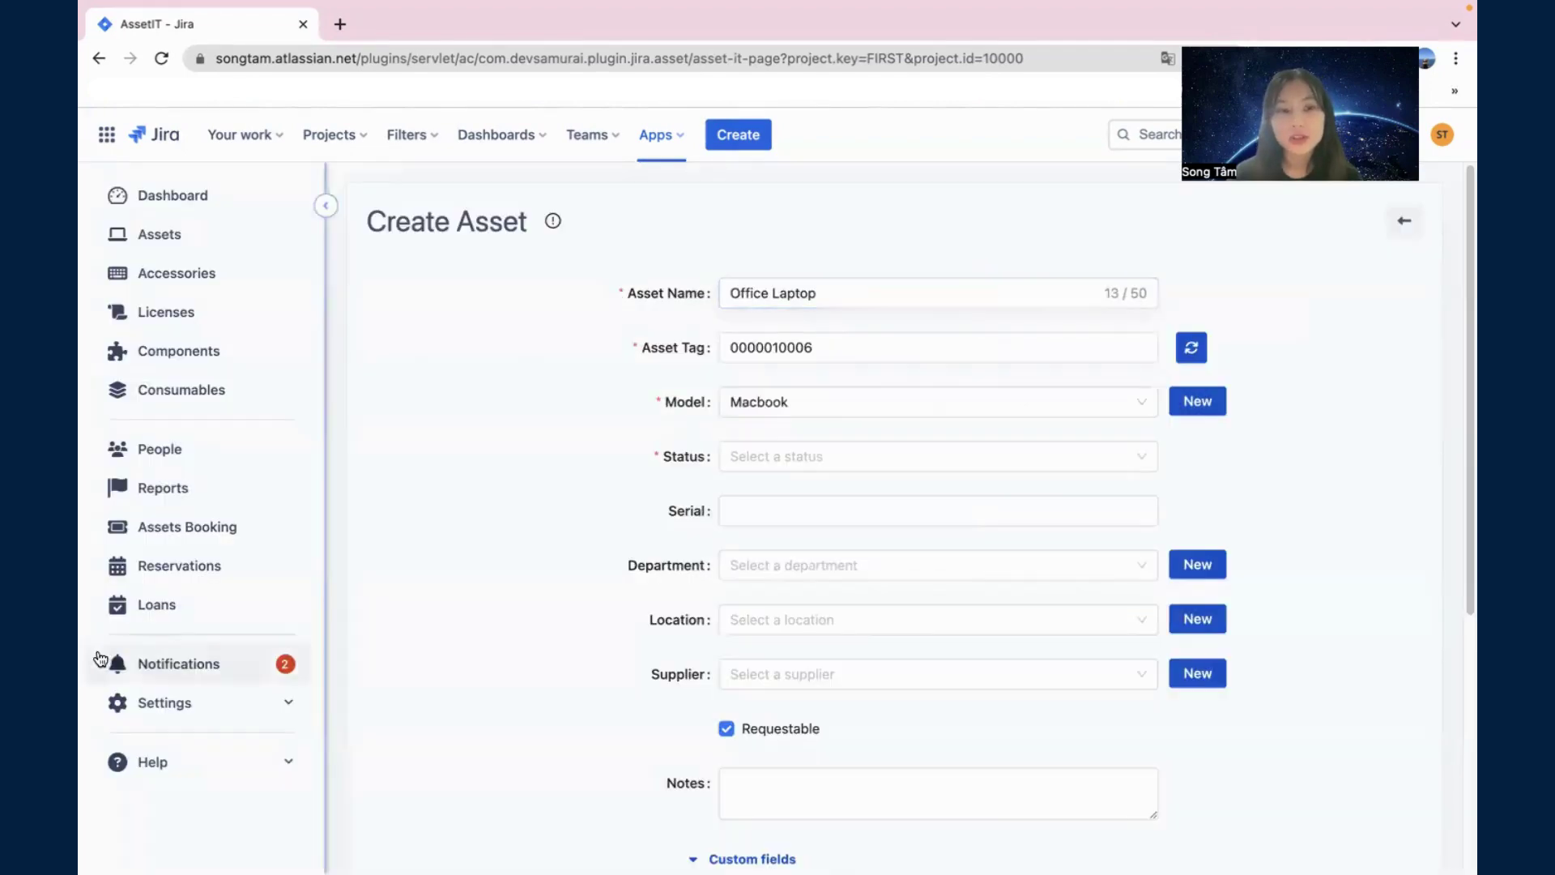
click(154, 702)
scroll(199, 729, down, 1)
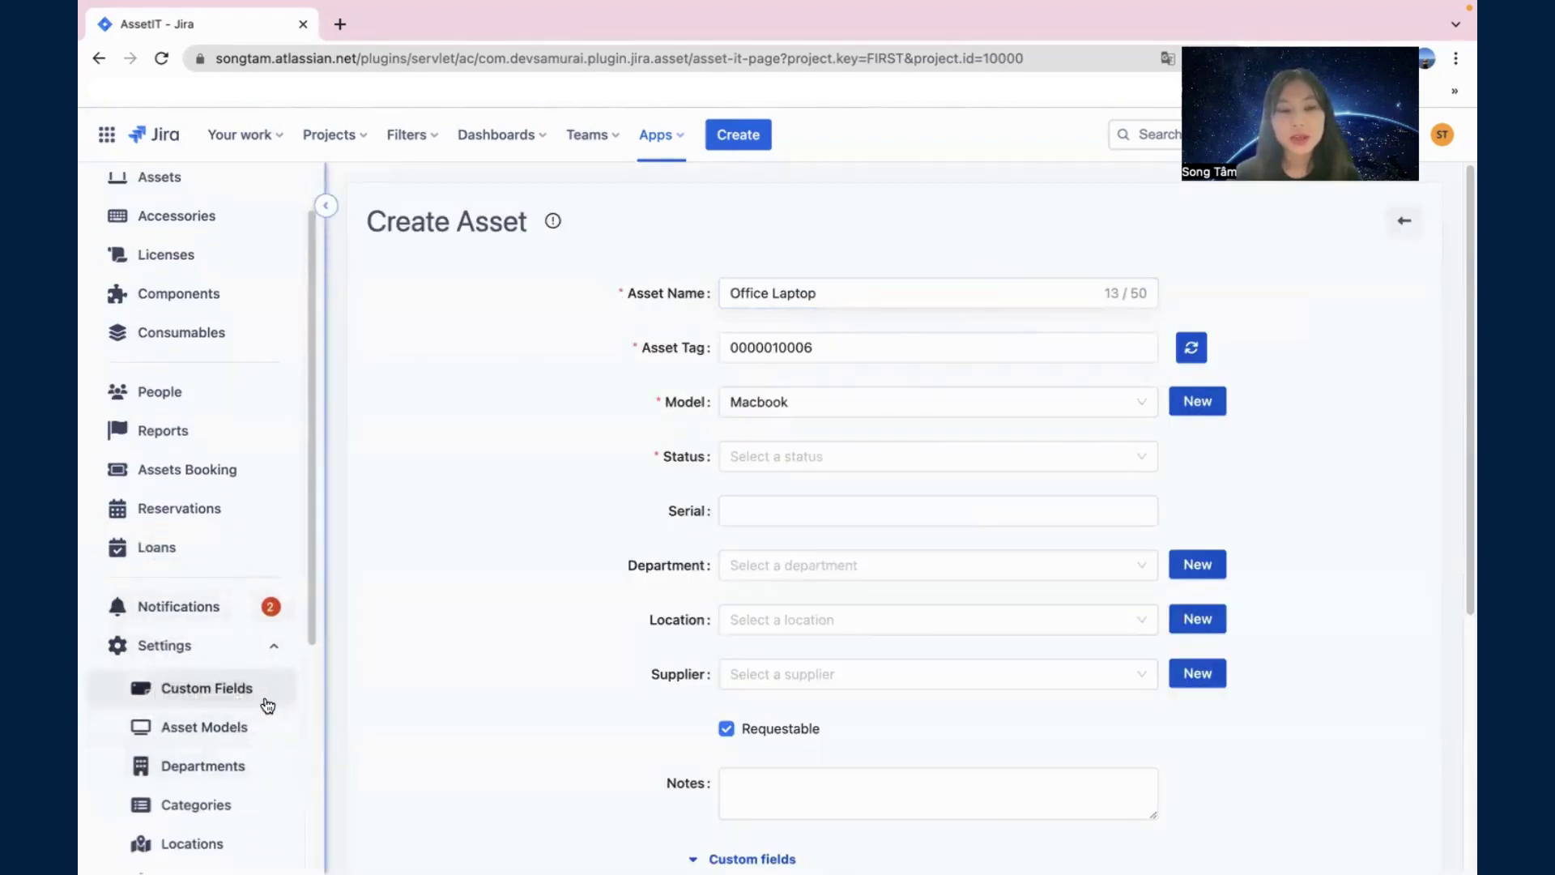
scroll(304, 732, up, 1)
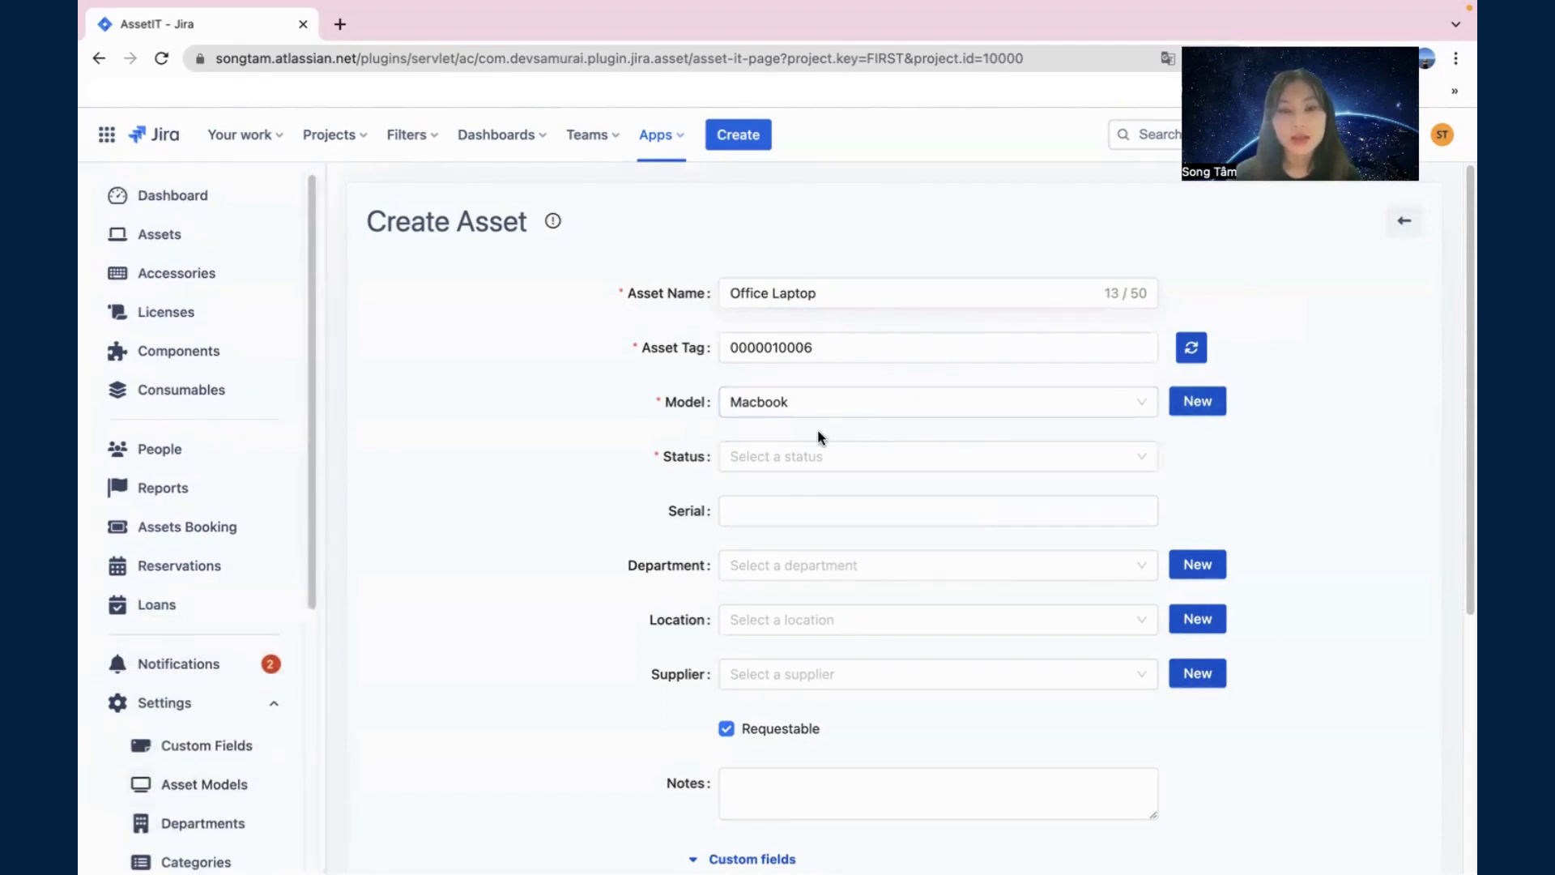
Step: Set the new asset's status to Ready to Deploy and point out the note about its deployability
click(808, 456)
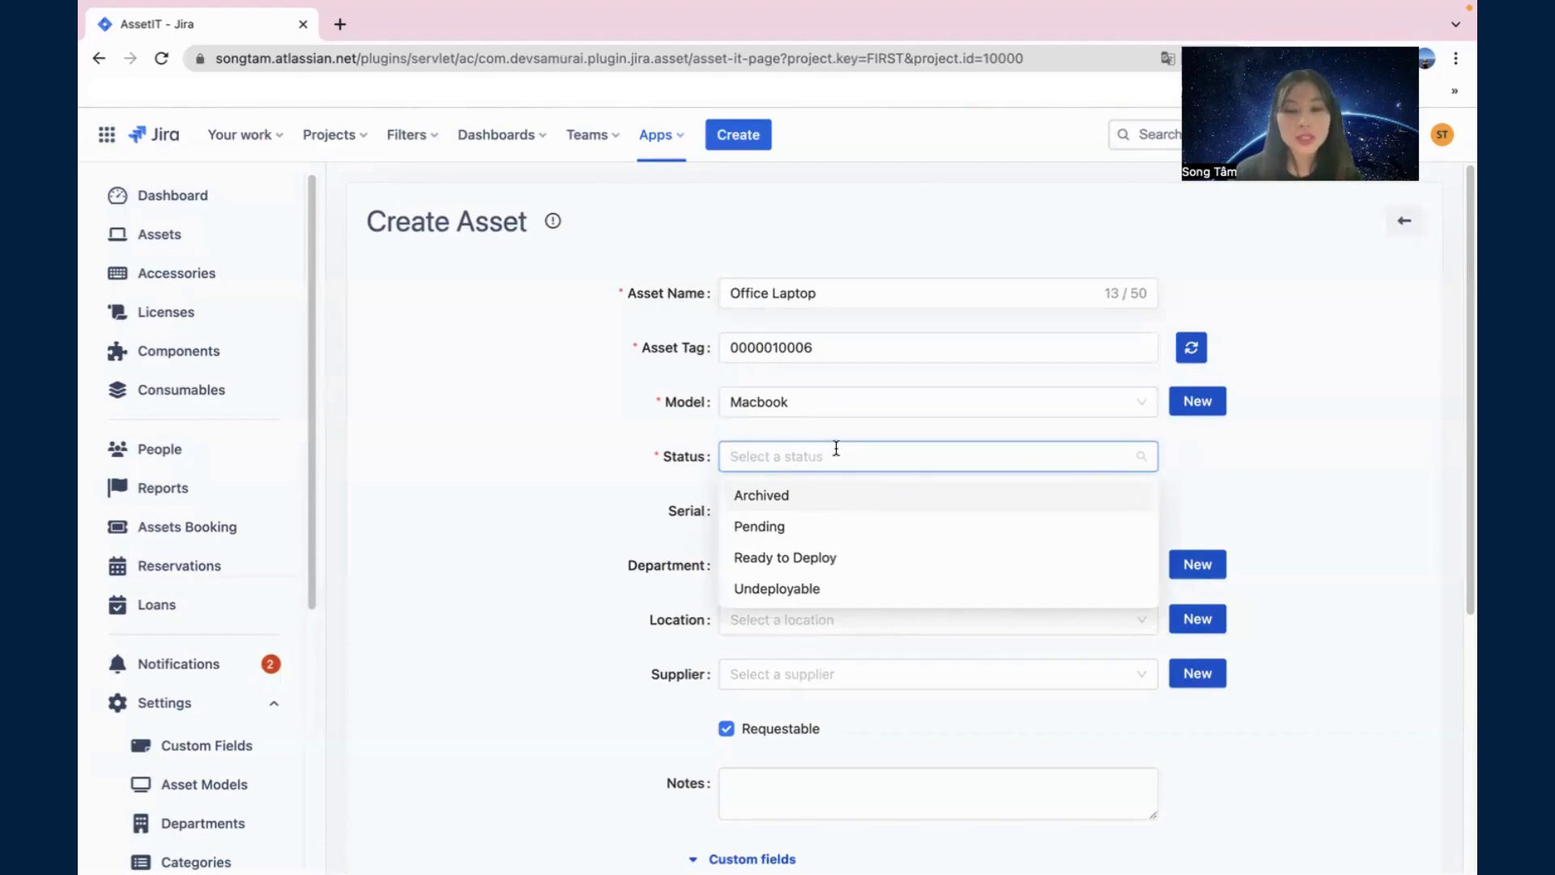
click(833, 560)
scroll(873, 500, down, 2)
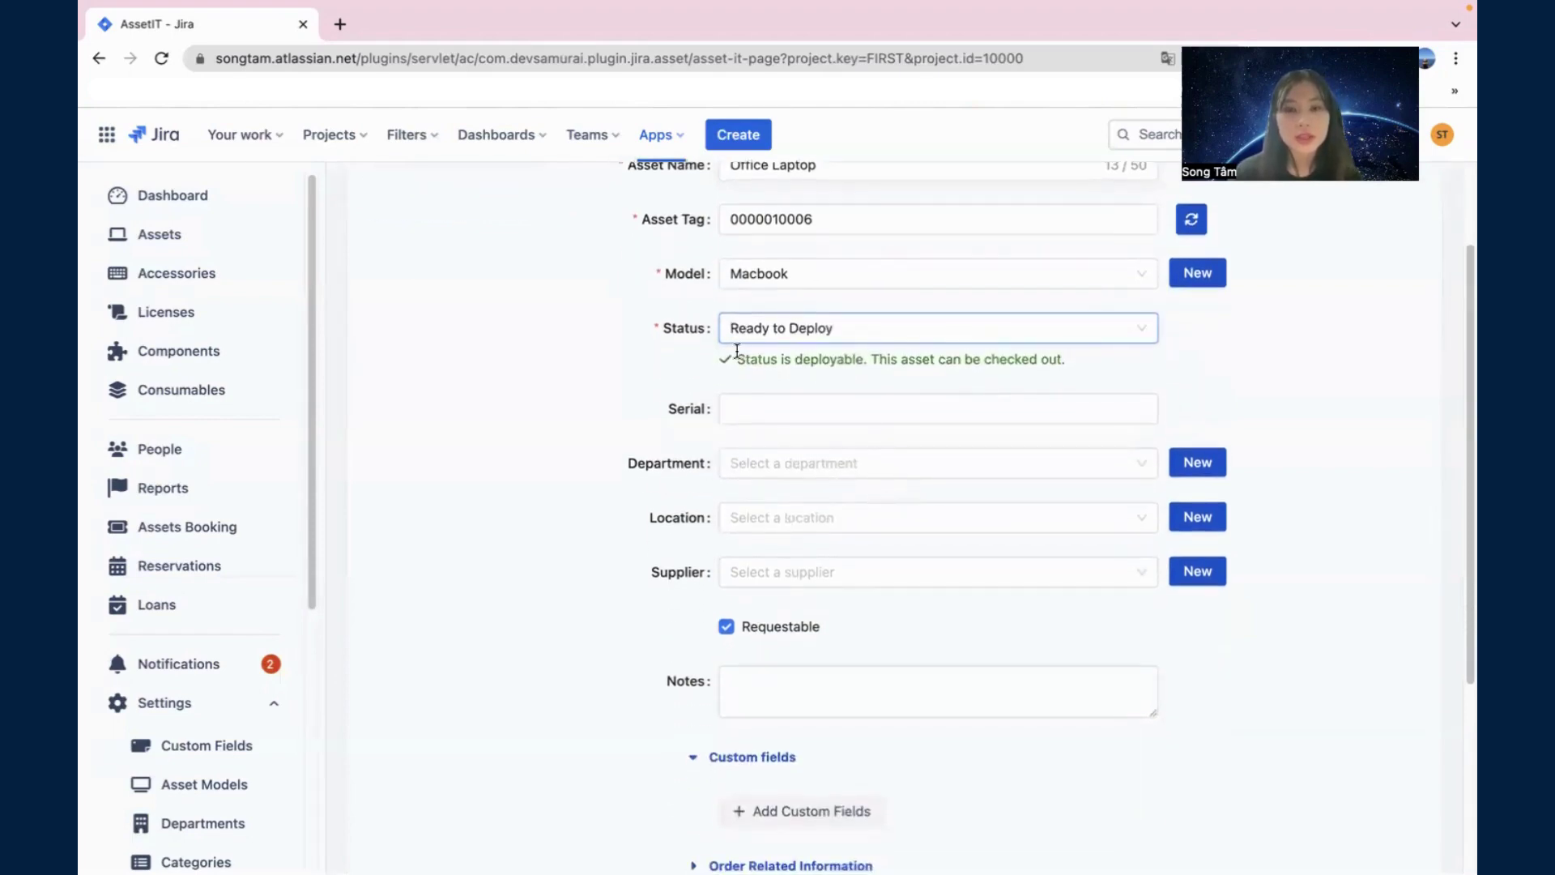
drag(737, 356, 1017, 356)
click(1016, 357)
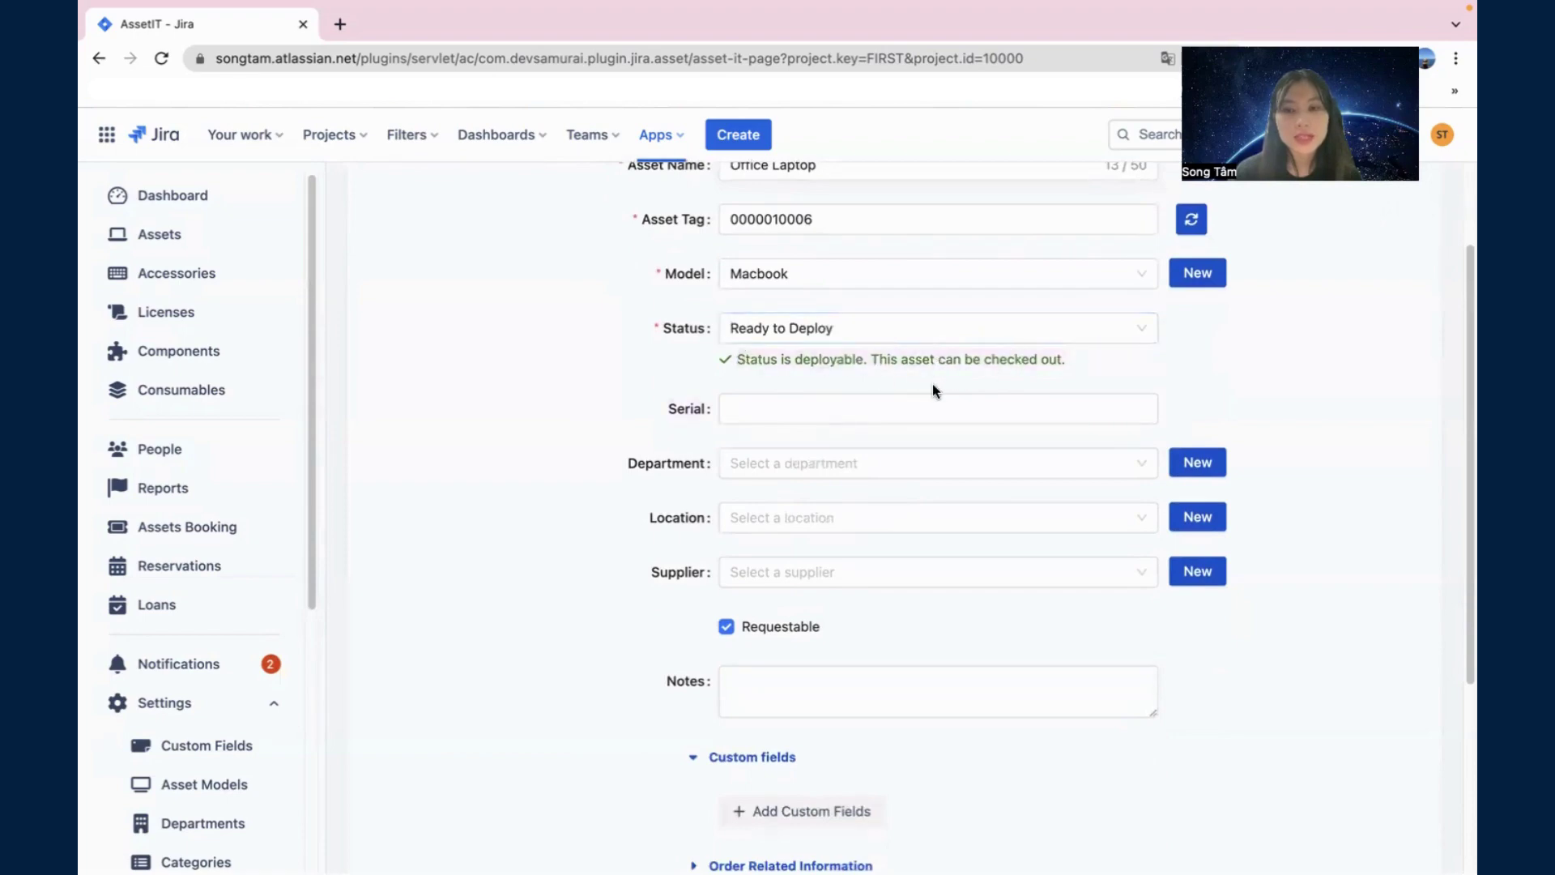
Step: Examine the remaining asset fields, from serial, department, location and supplier to custom fields, order information and image upload
click(1003, 401)
scroll(1003, 399, down, 1)
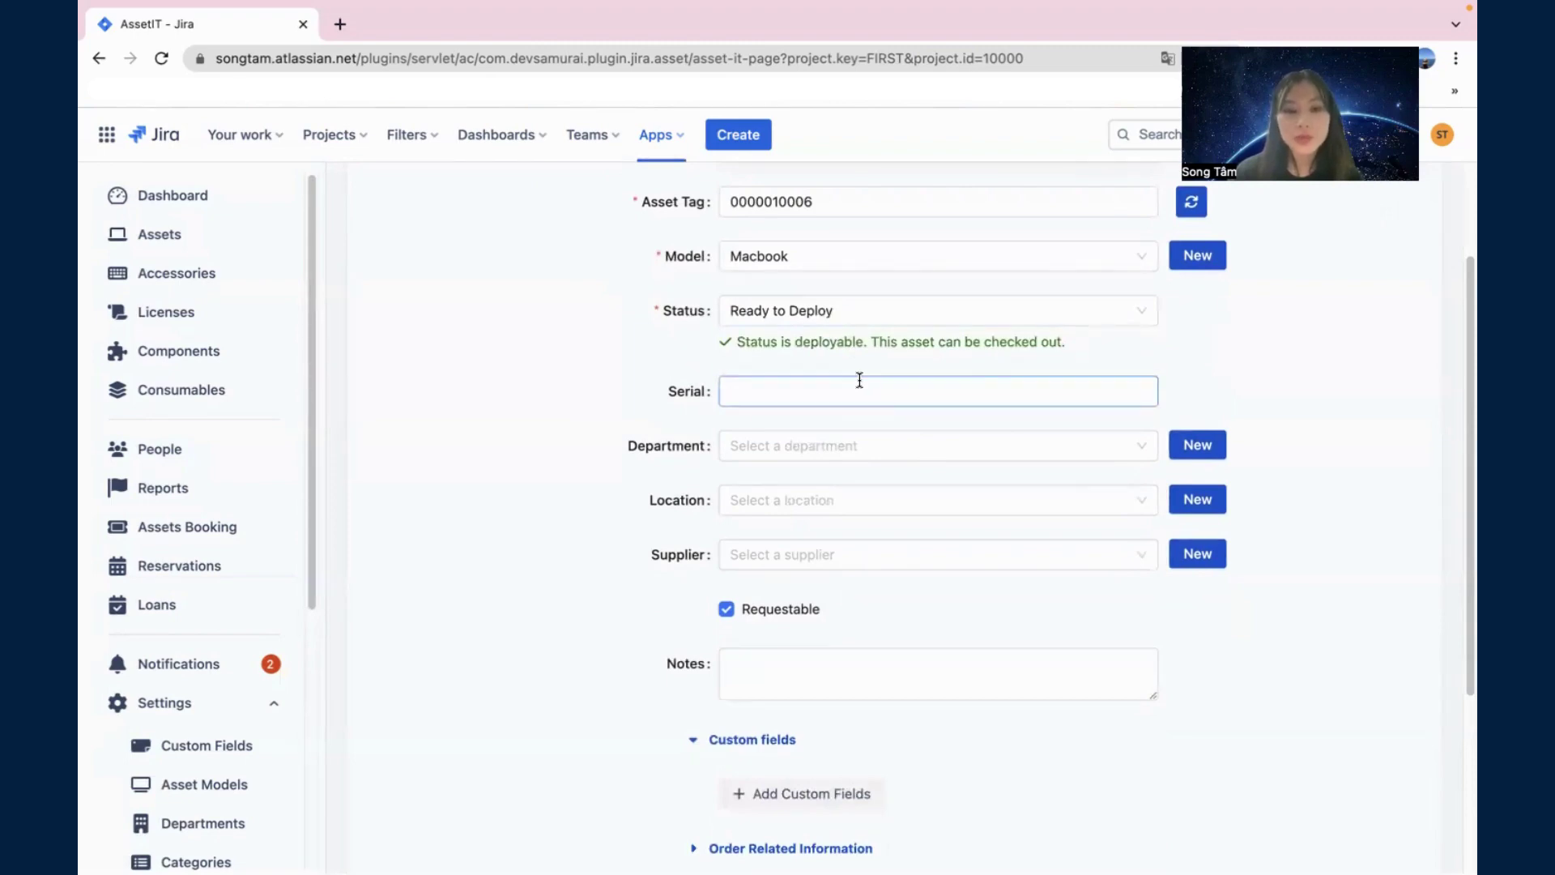
scroll(859, 380, up, 5)
click(610, 442)
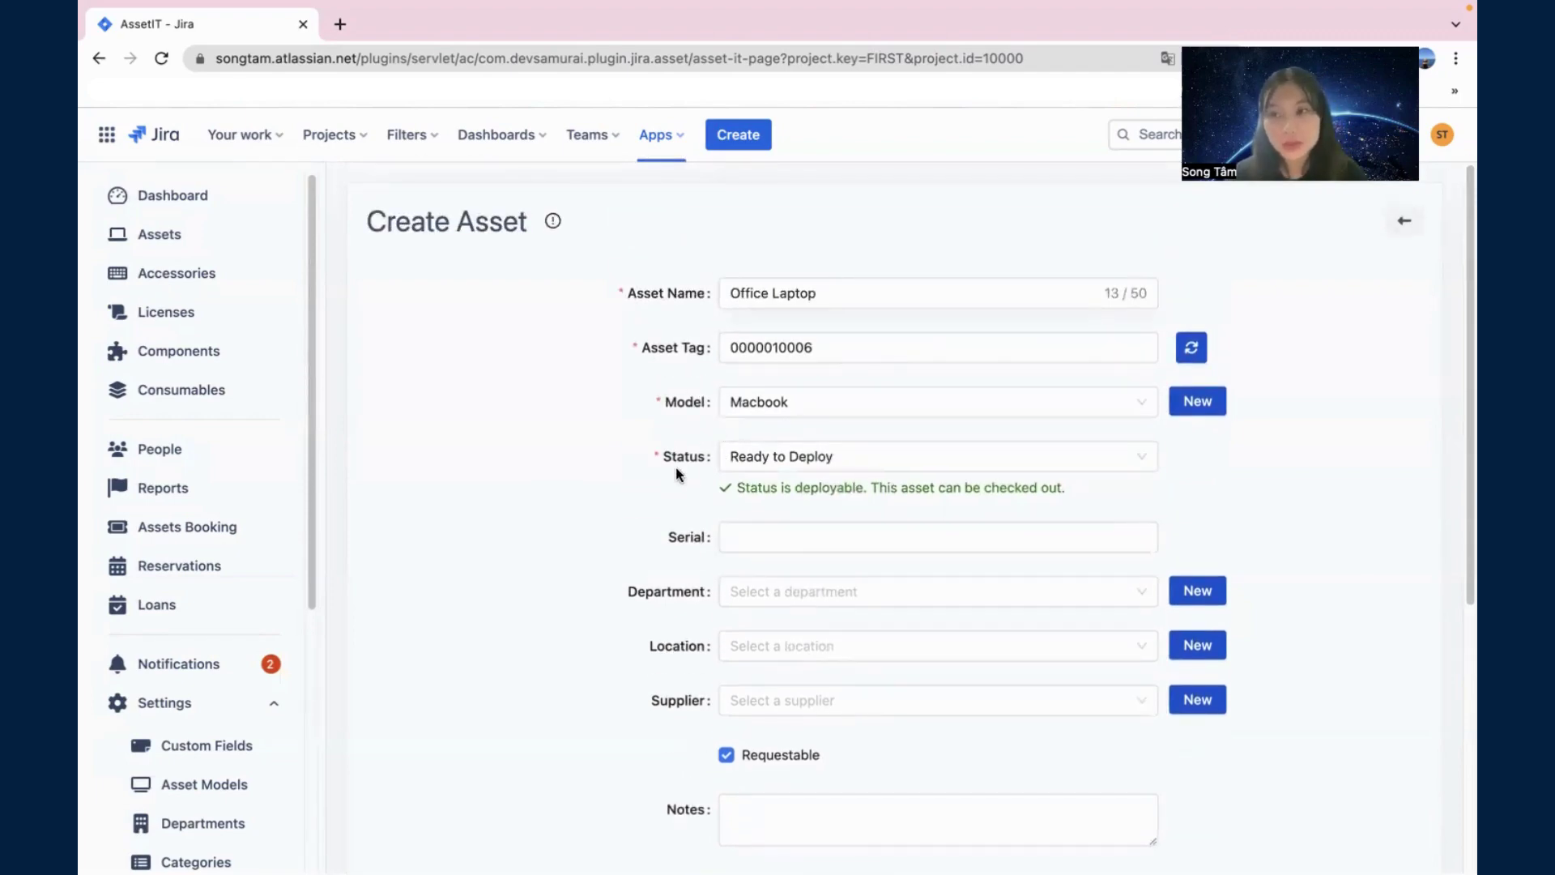
scroll(676, 468, down, 5)
scroll(867, 528, down, 2)
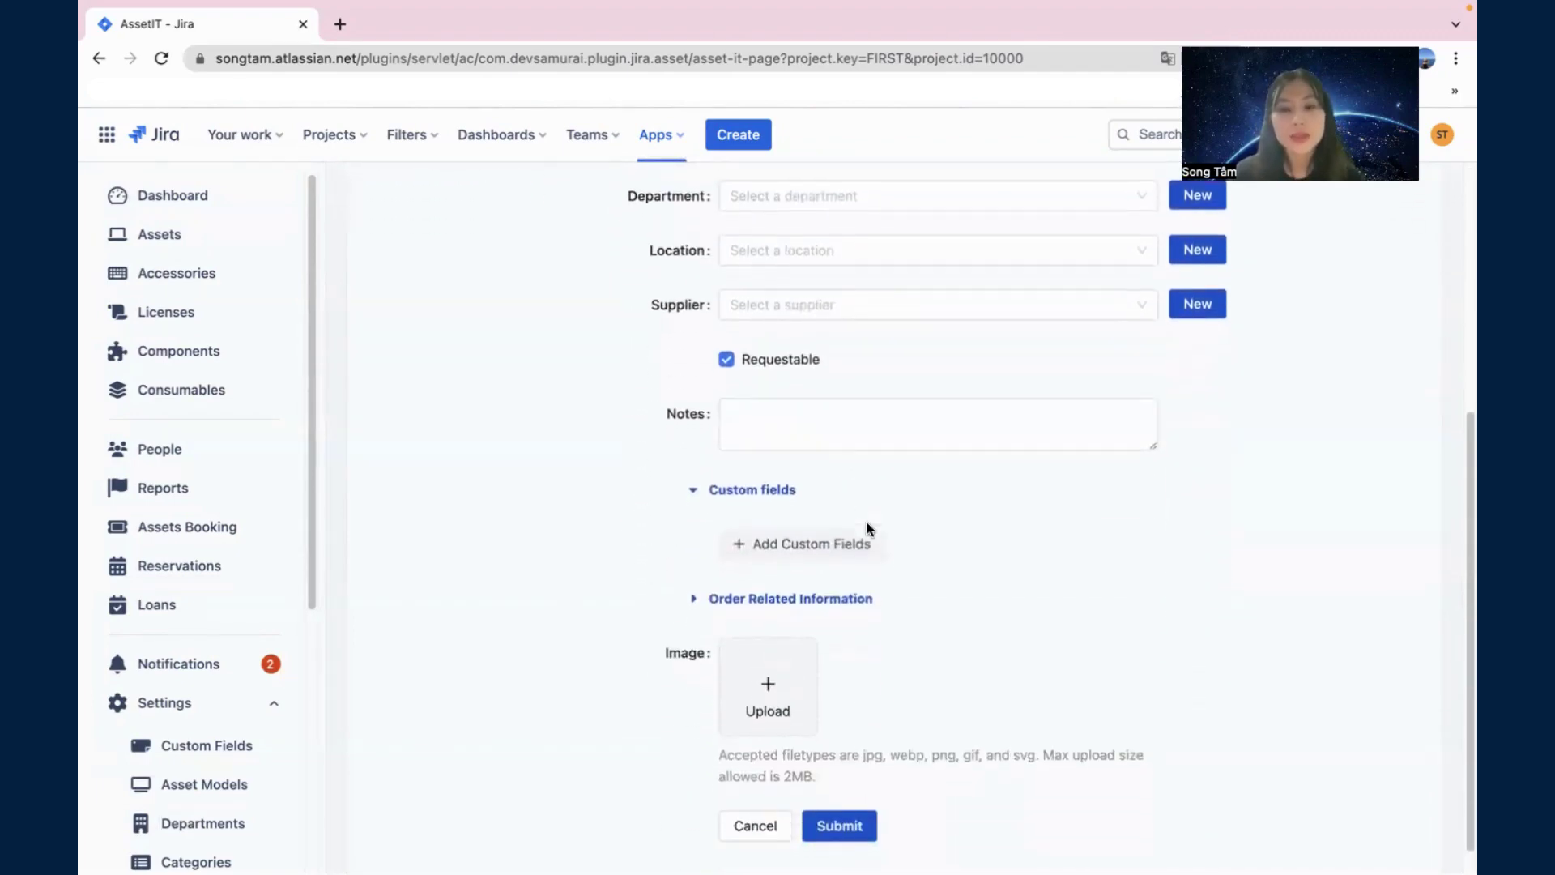
scroll(867, 527, up, 4)
scroll(869, 519, up, 2)
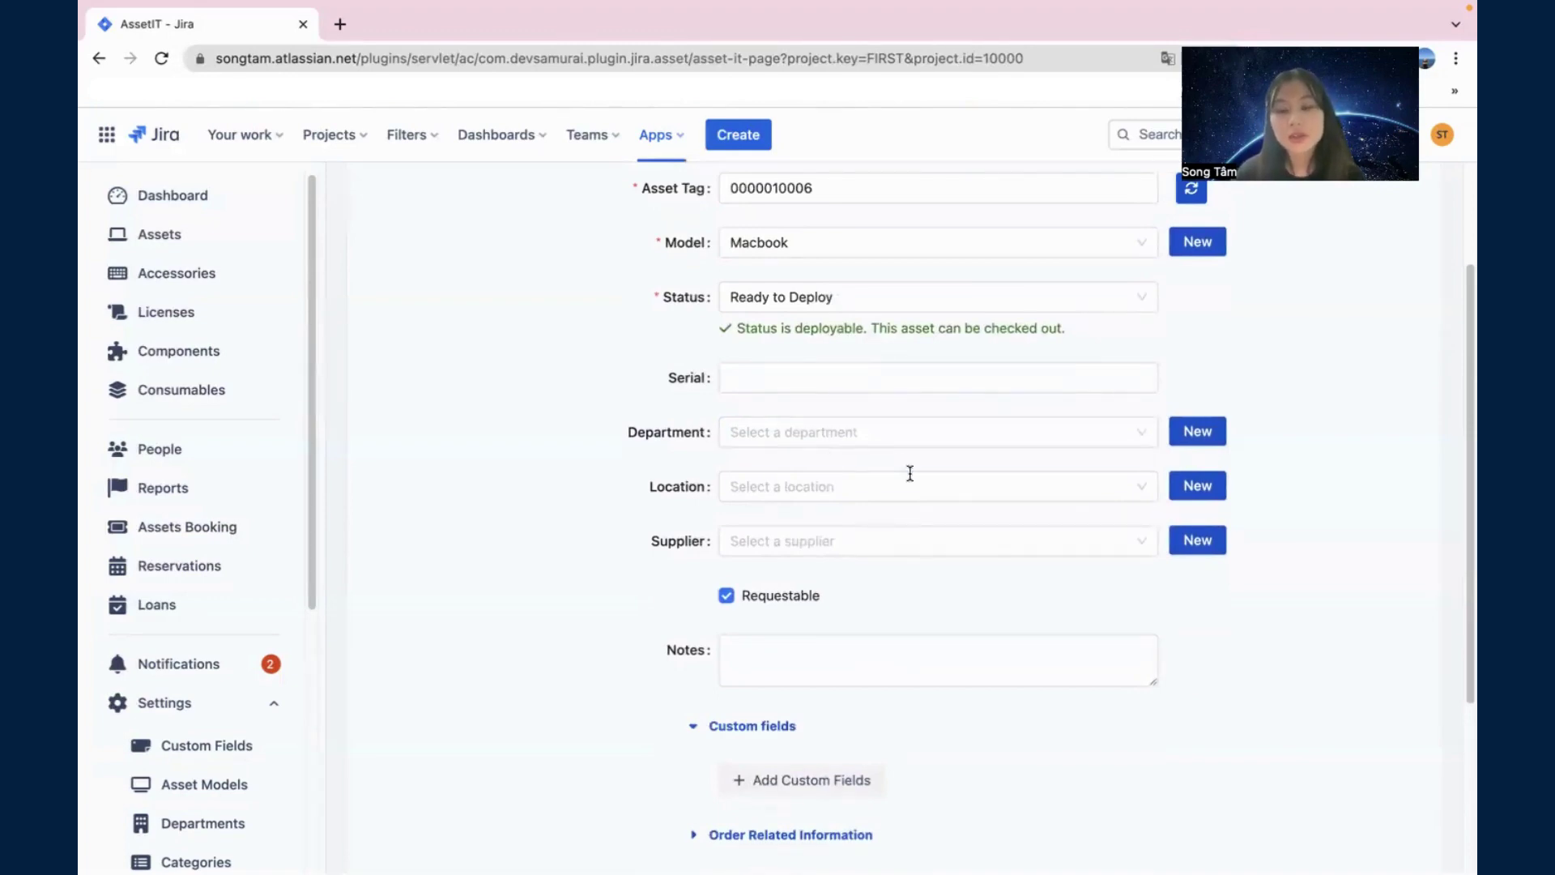
Step: Create a department named Marketing and assign it to the new asset
click(984, 439)
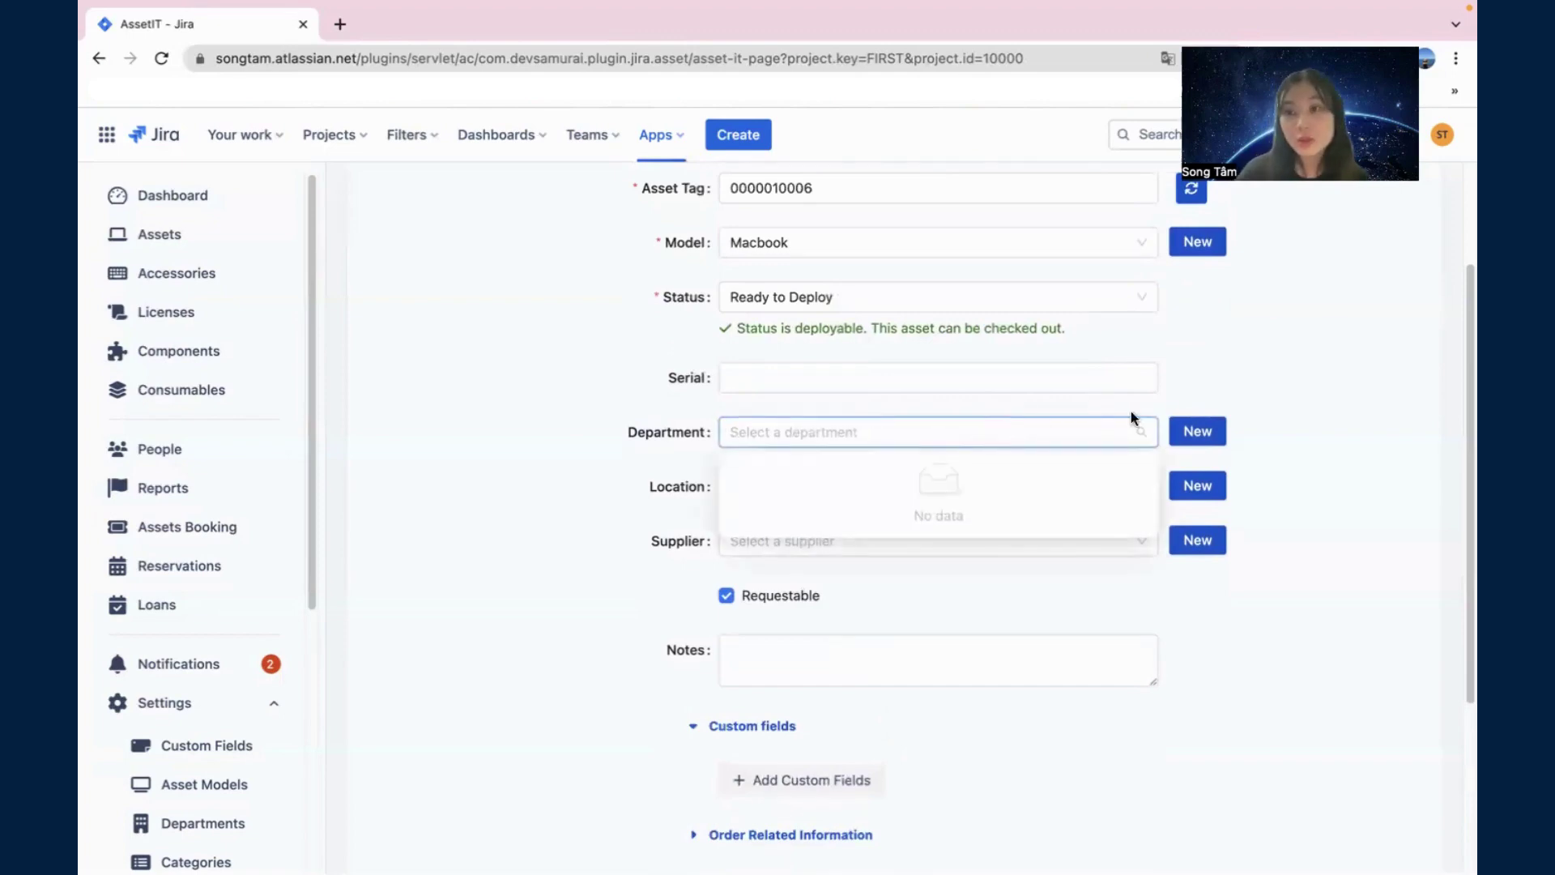
click(1228, 369)
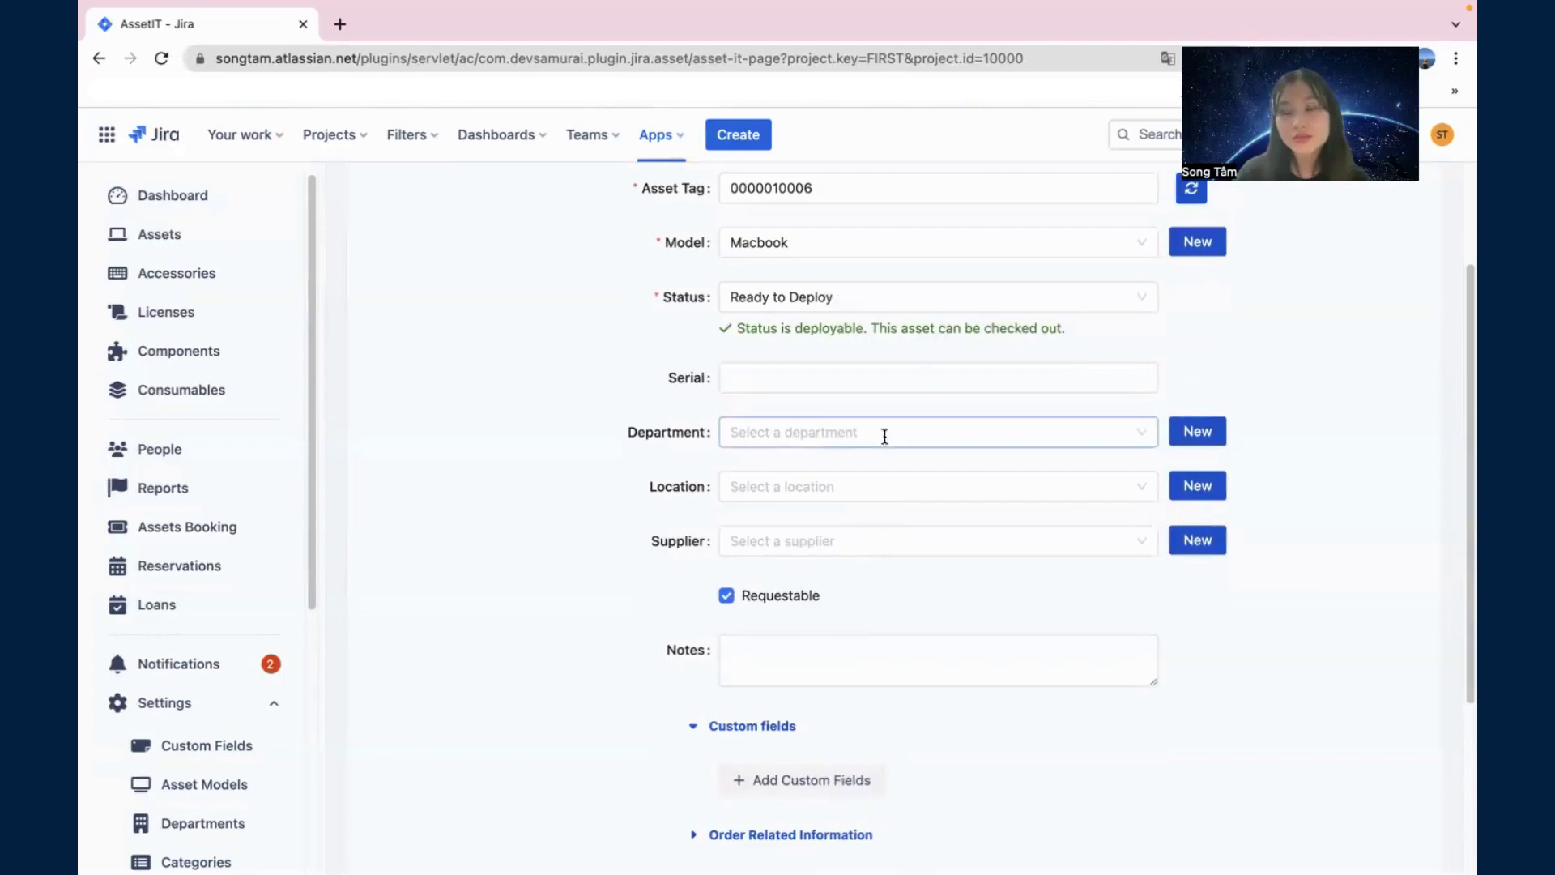
click(1186, 435)
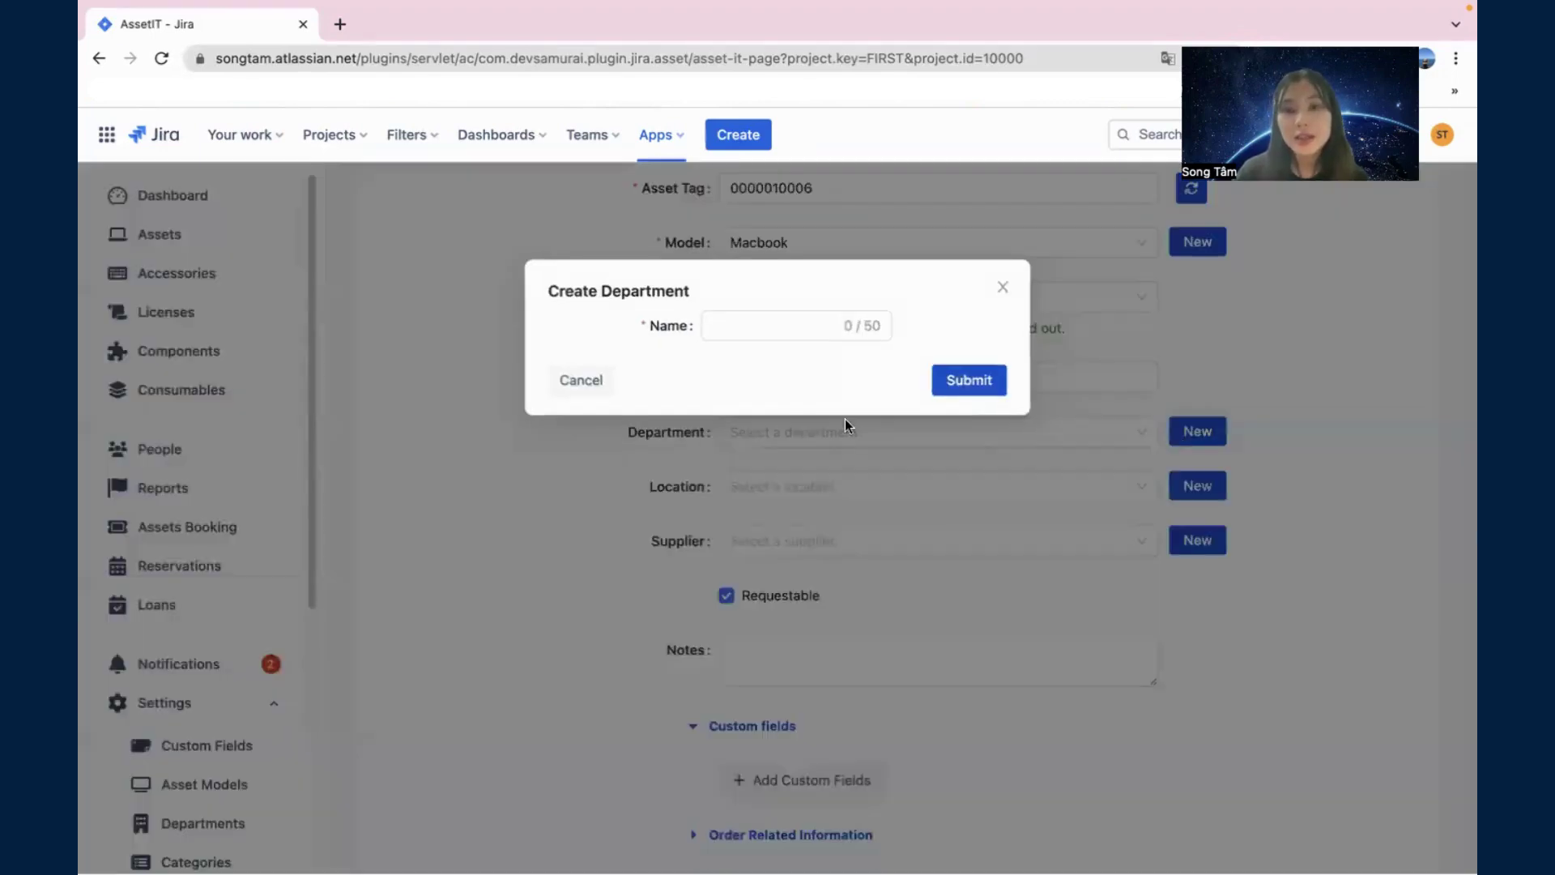
click(797, 328)
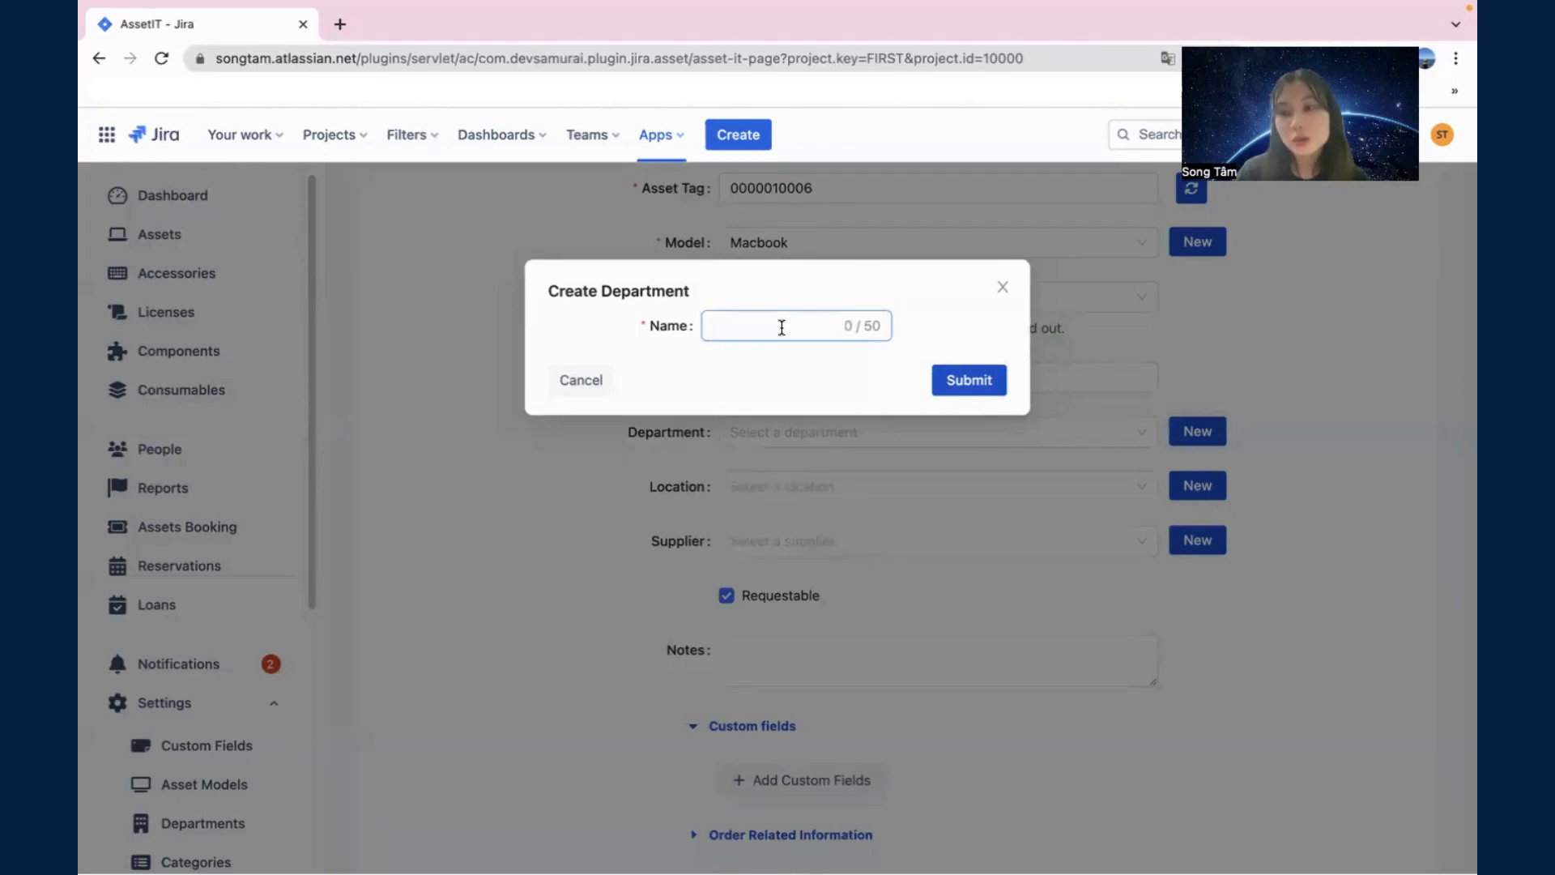
text(mar)
key(BackSpace)
key(BackSpace)
key(BackSpace)
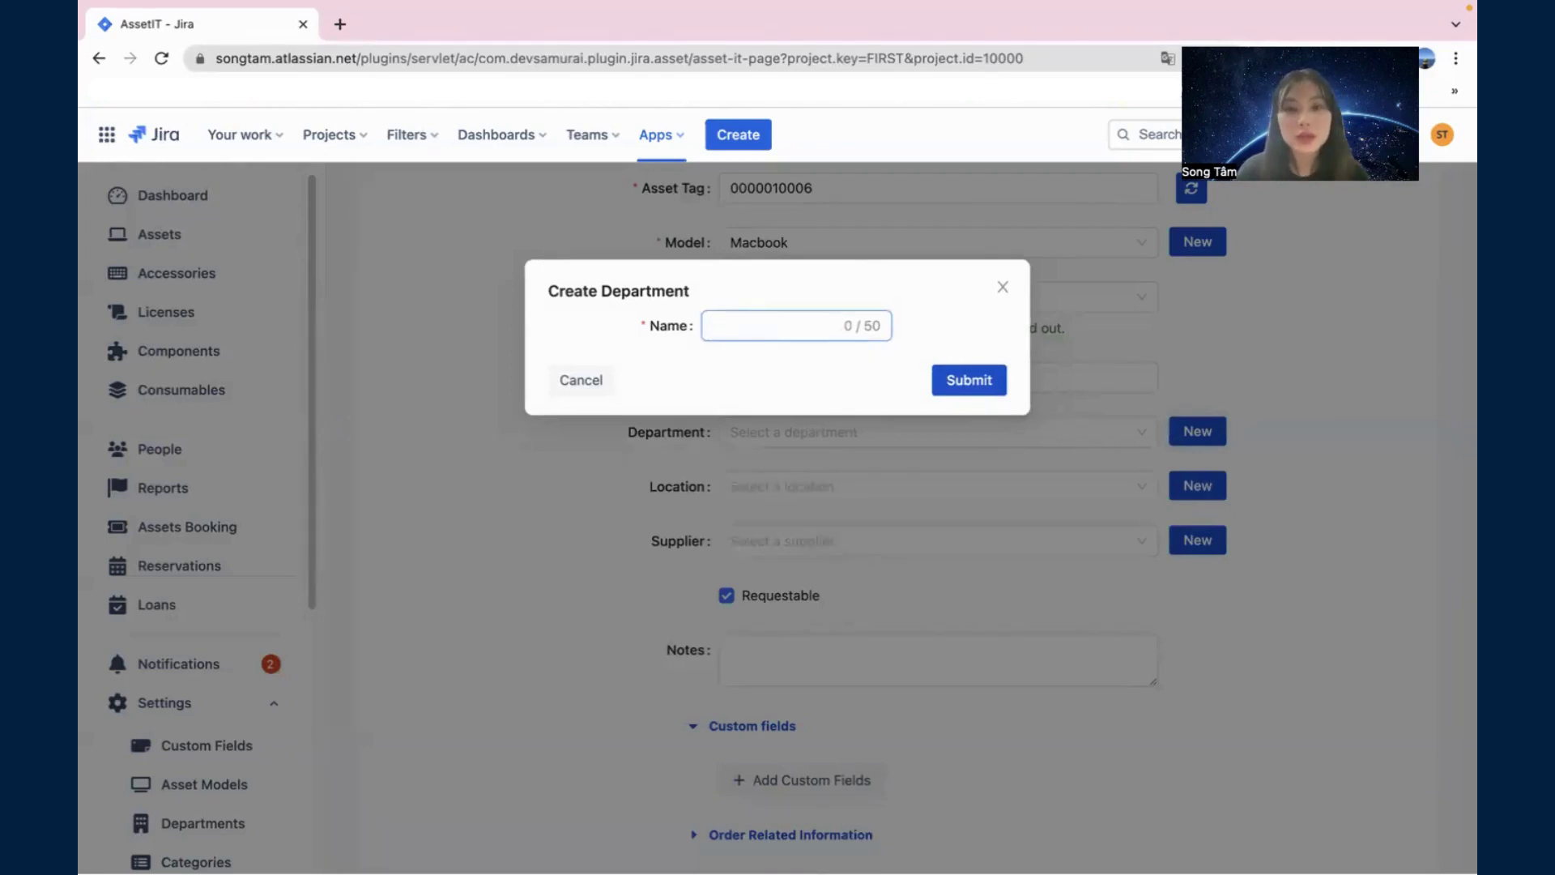
text(Marketing)
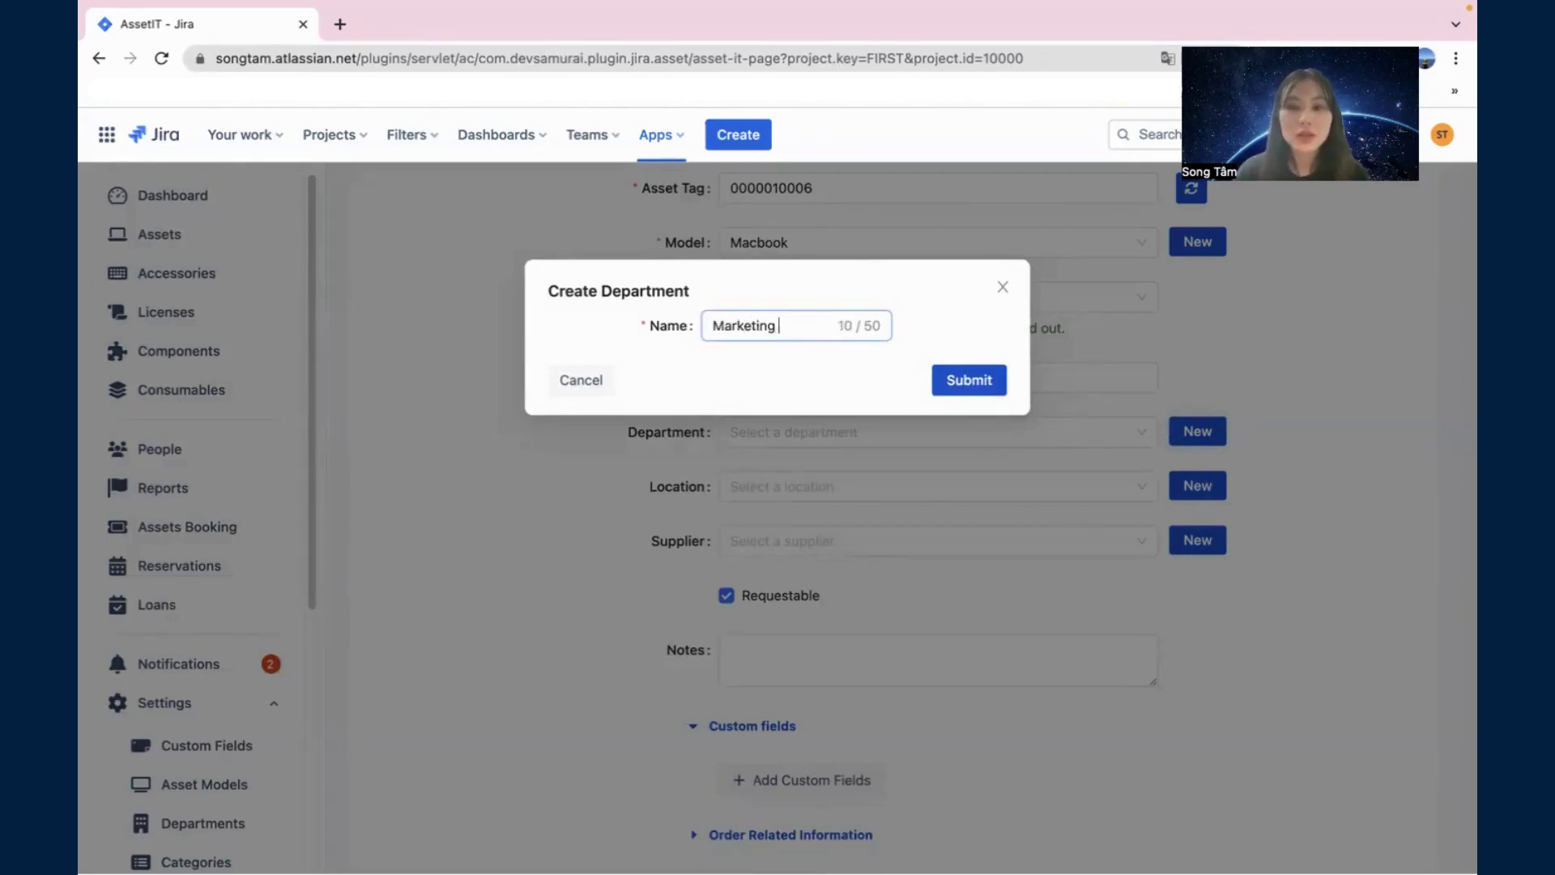
click(969, 380)
click(927, 424)
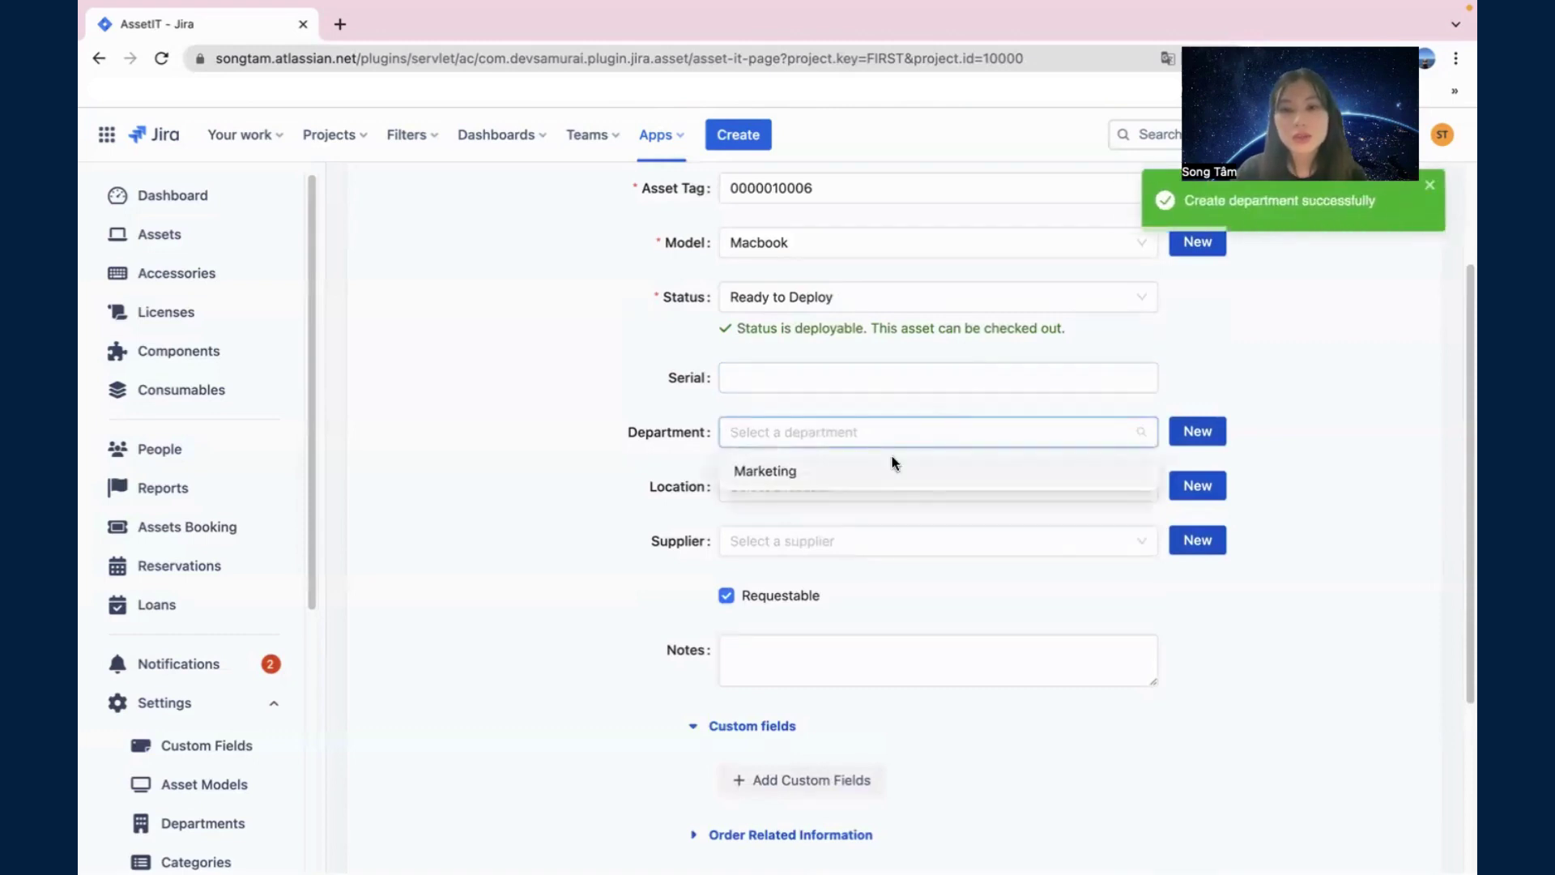
click(891, 469)
Step: Check the available location options and start creating a new location for the asset
scroll(847, 479, down, 1)
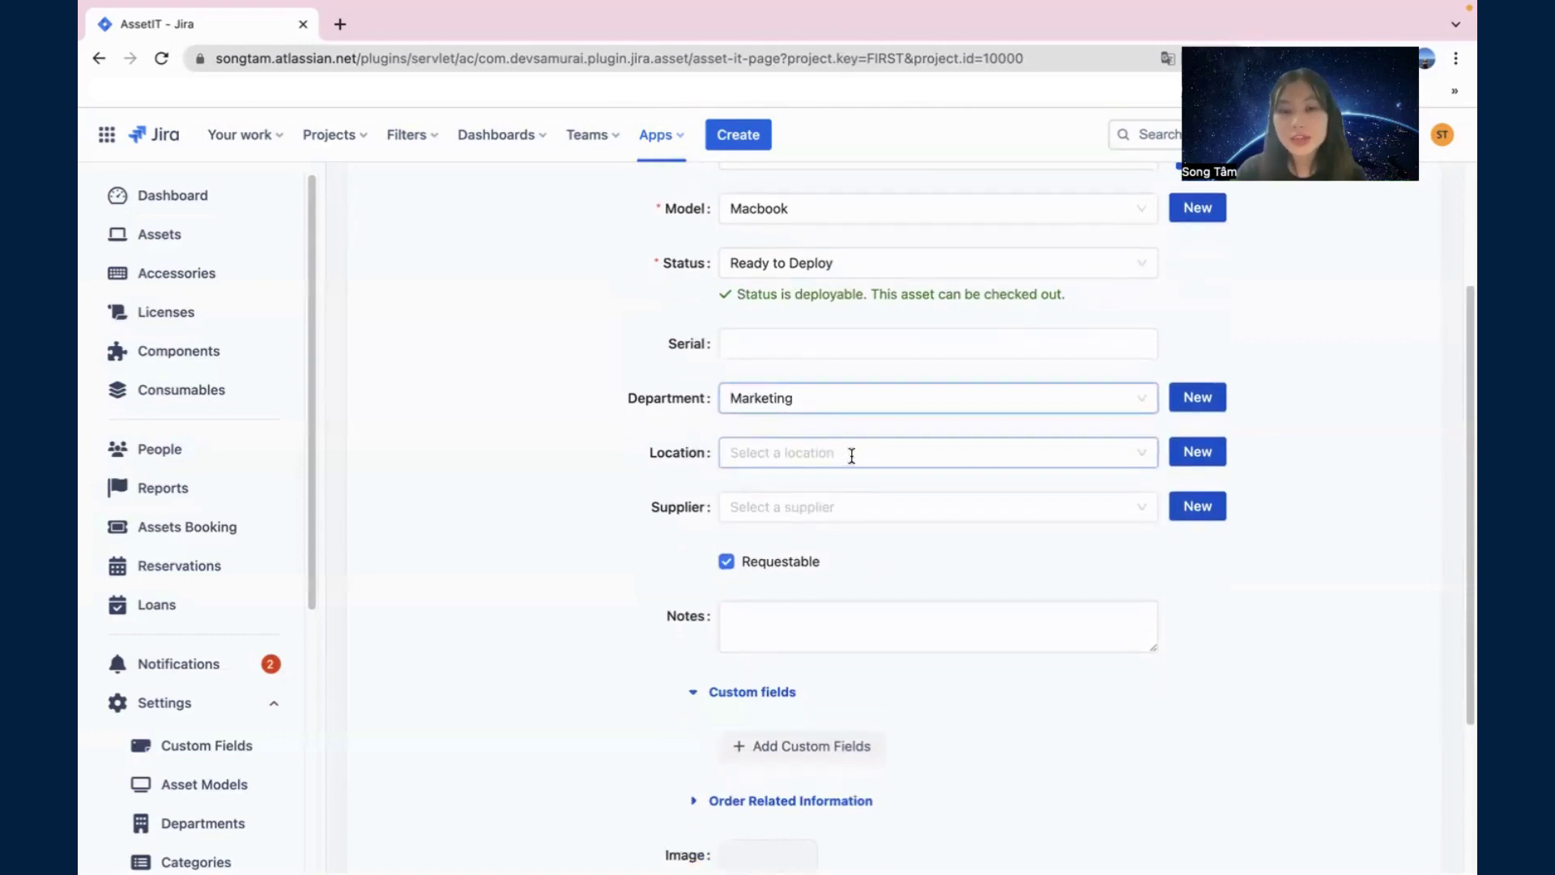
click(851, 455)
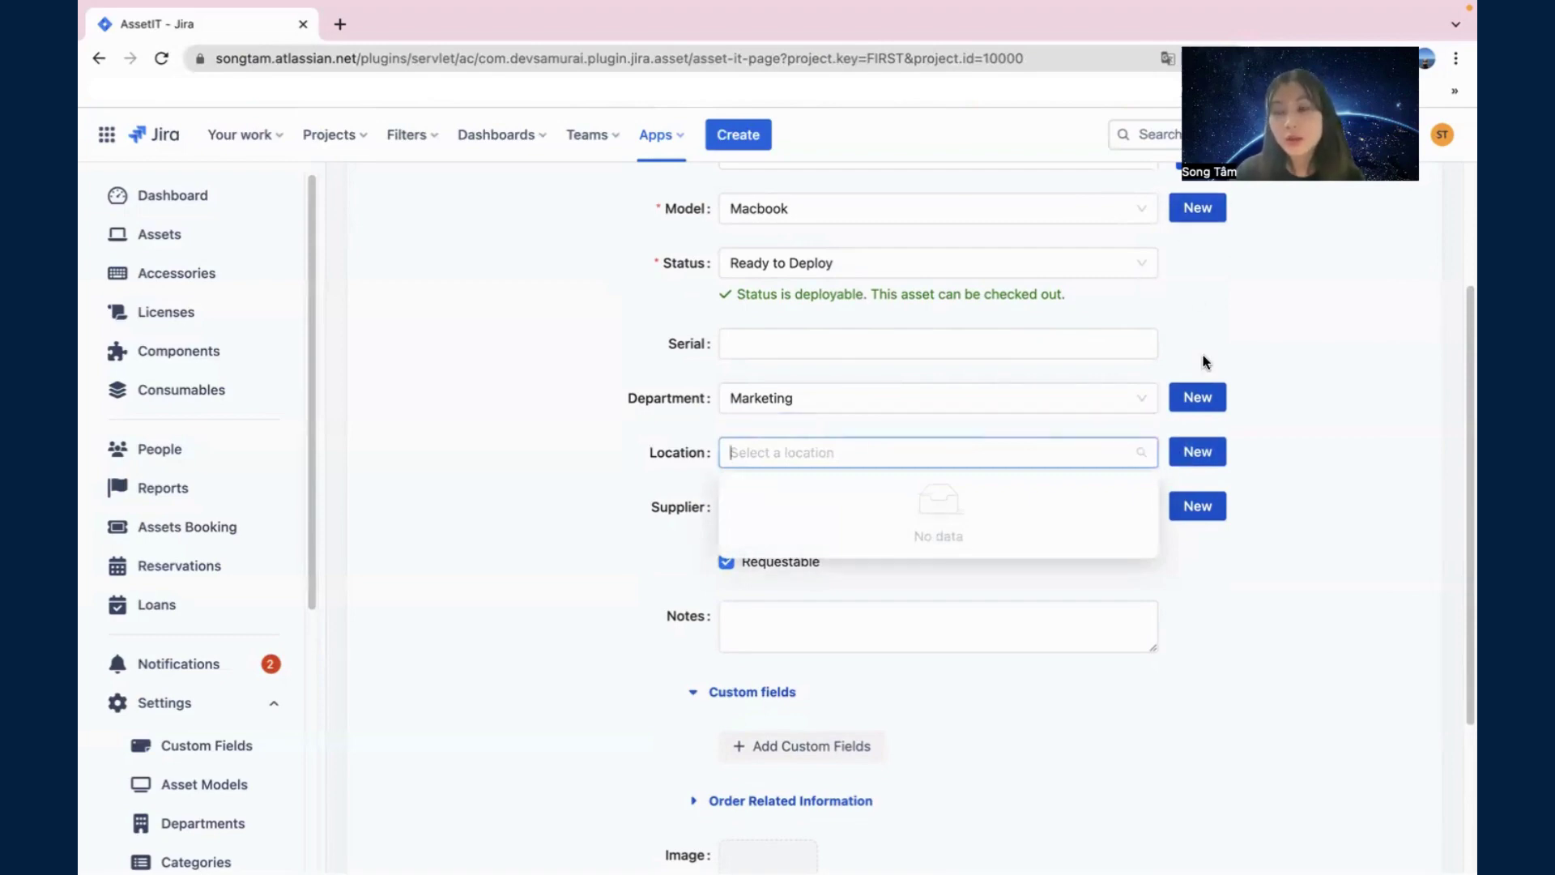
scroll(1206, 362, up, 2)
scroll(154, 781, down, 5)
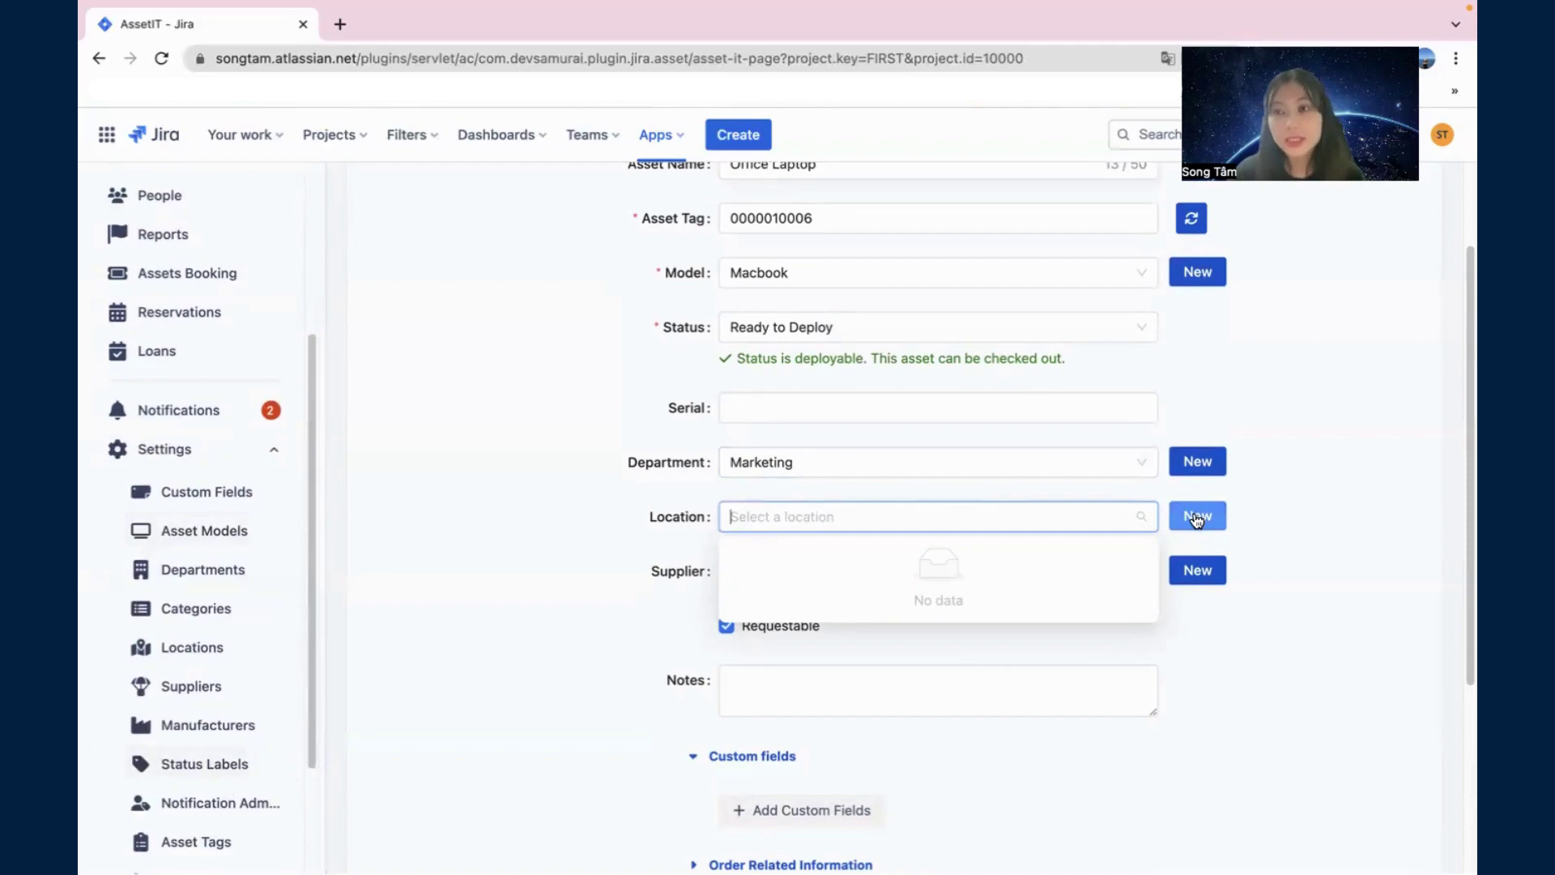
click(1197, 520)
click(774, 323)
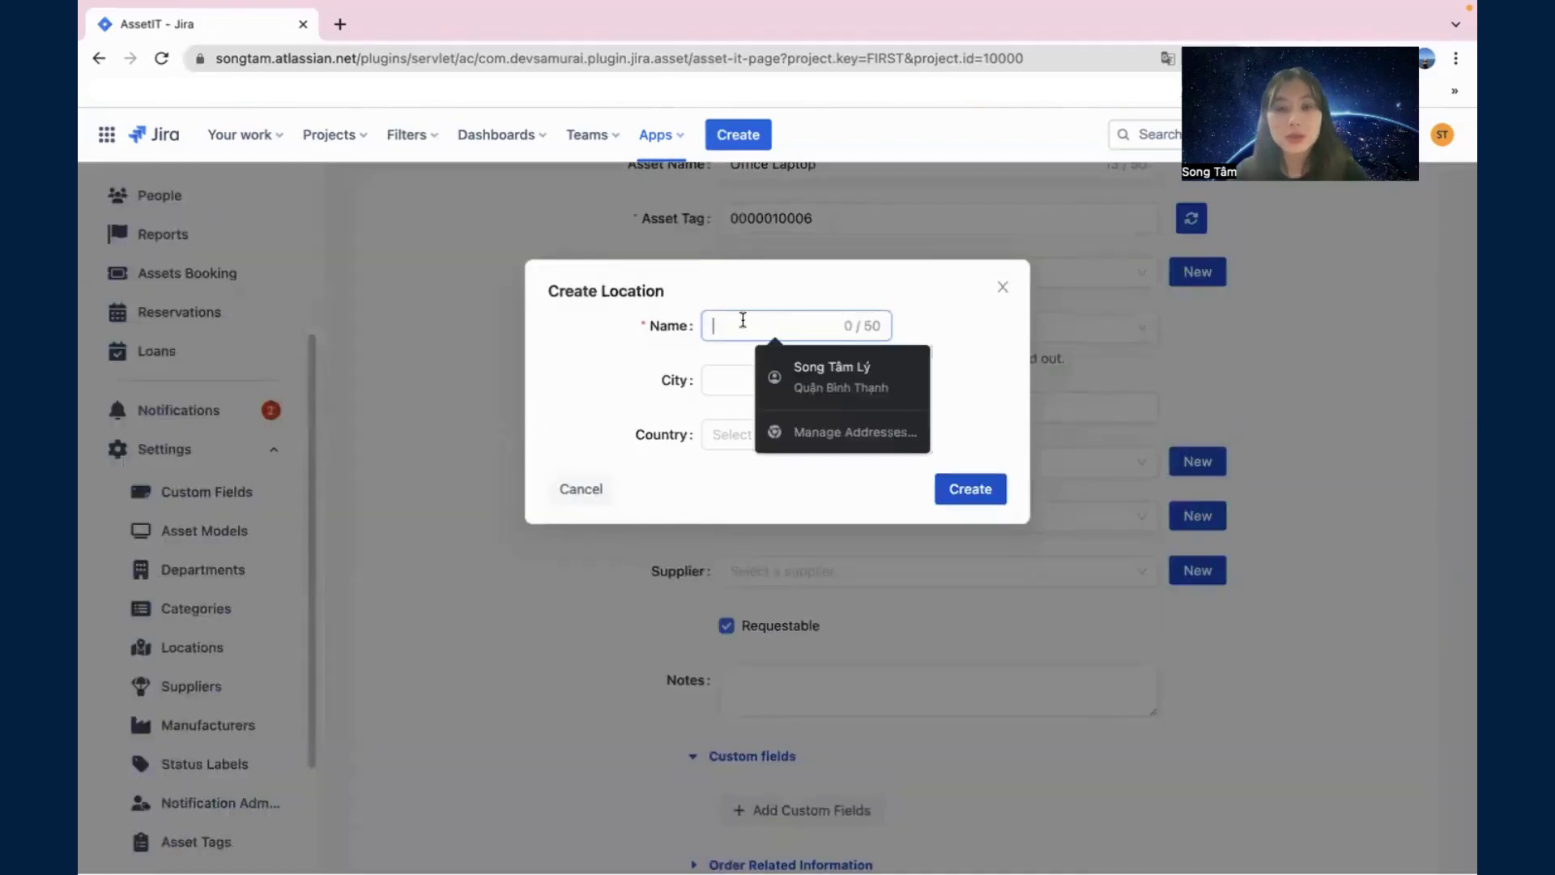
text(Ho Chi Minh)
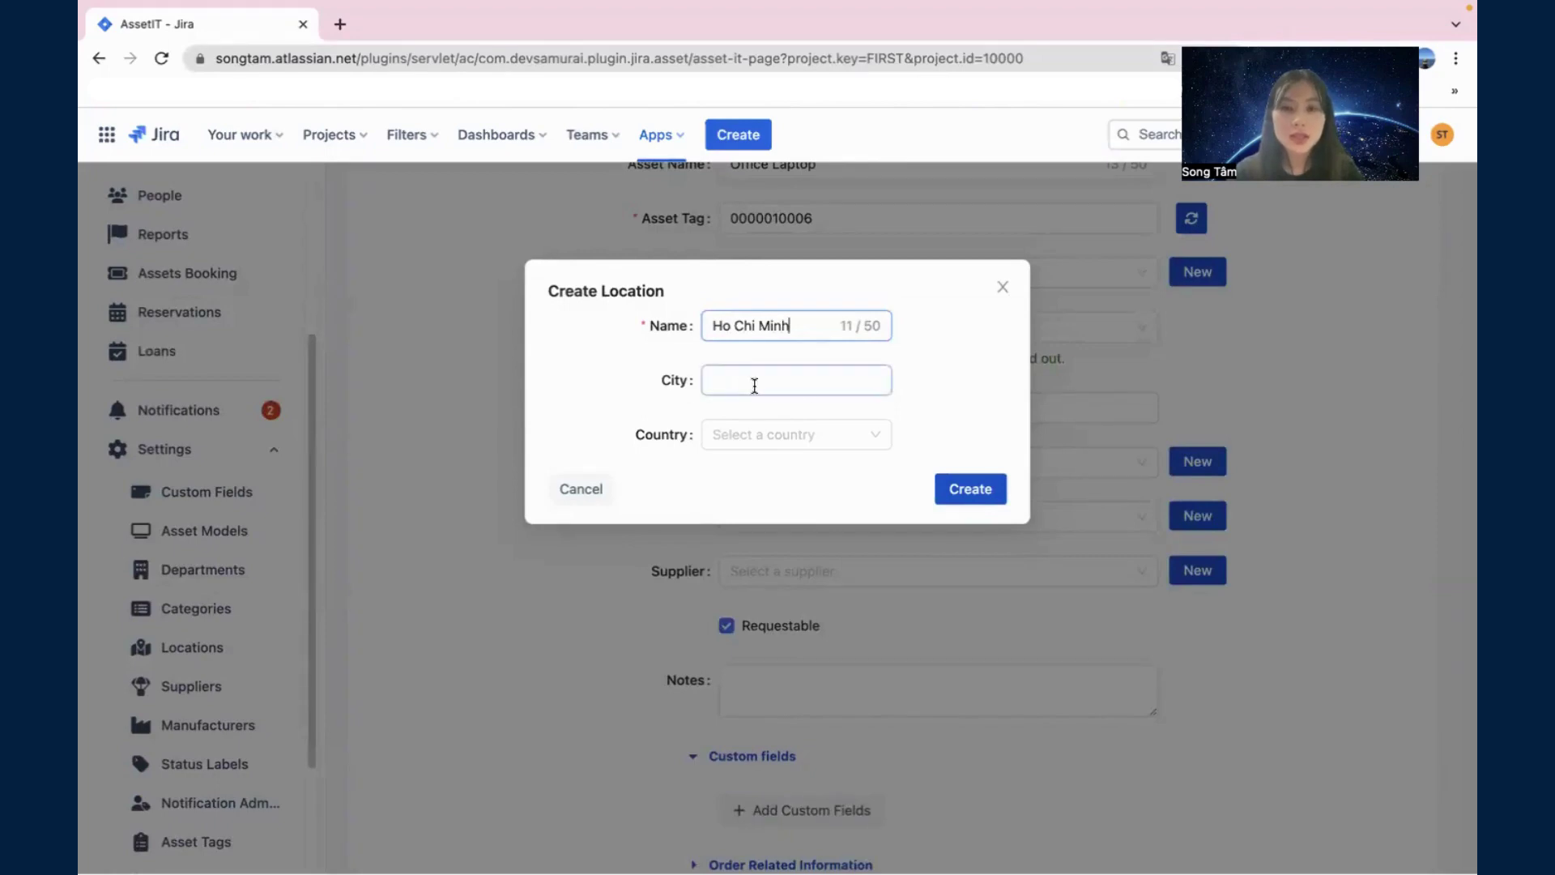
click(754, 385)
triple_click(775, 324)
key(BackSpace)
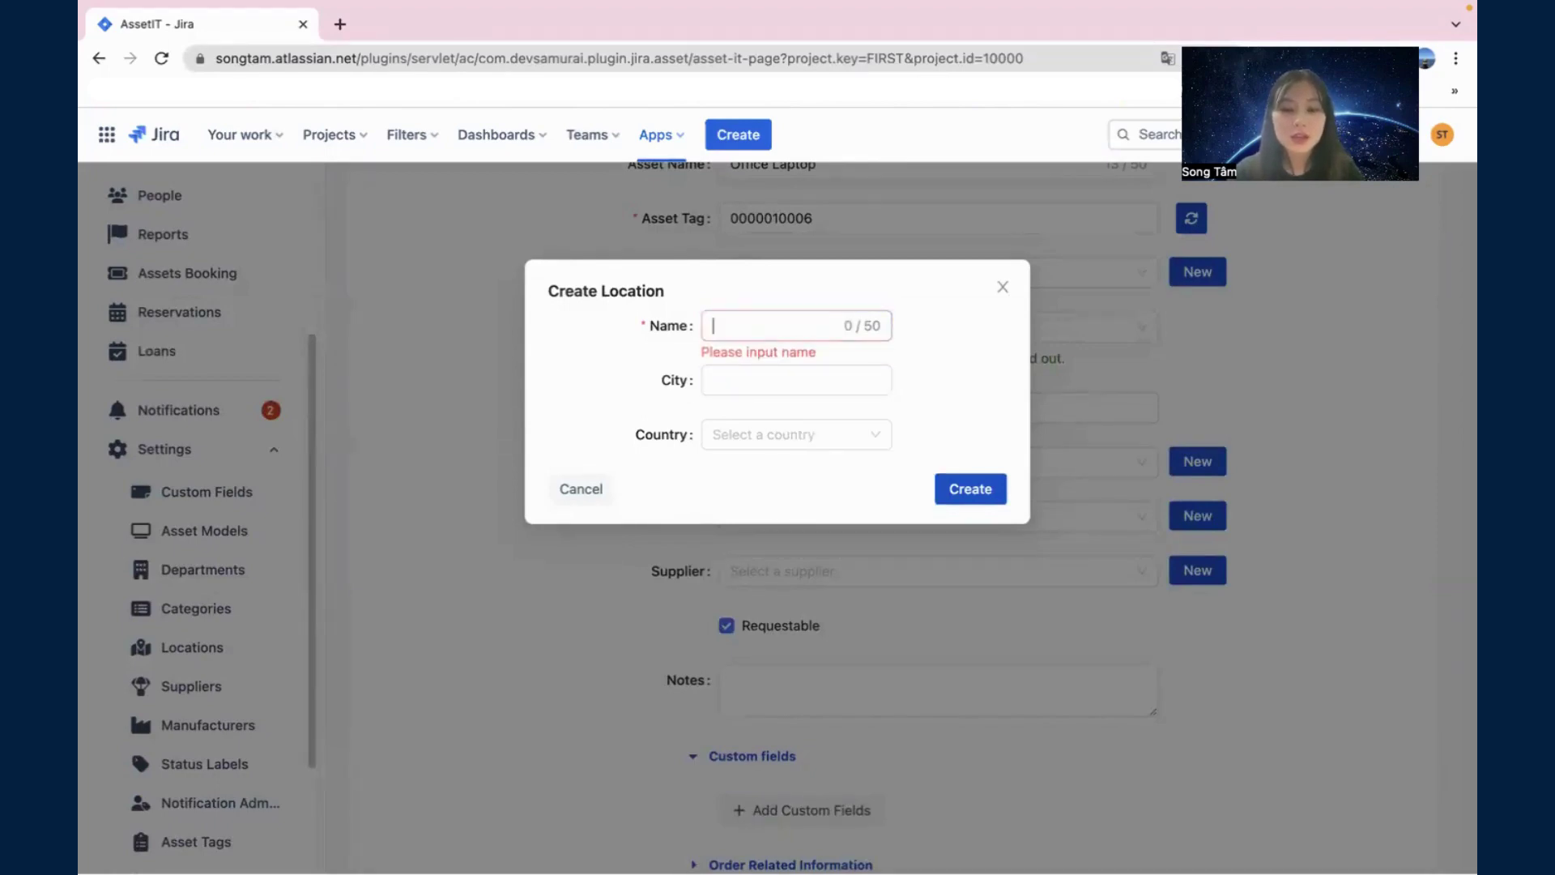
Step: Create the location with the name Binh Thanh, city Ho Chi Minh and country Viet Nam
text(Binh Thanh)
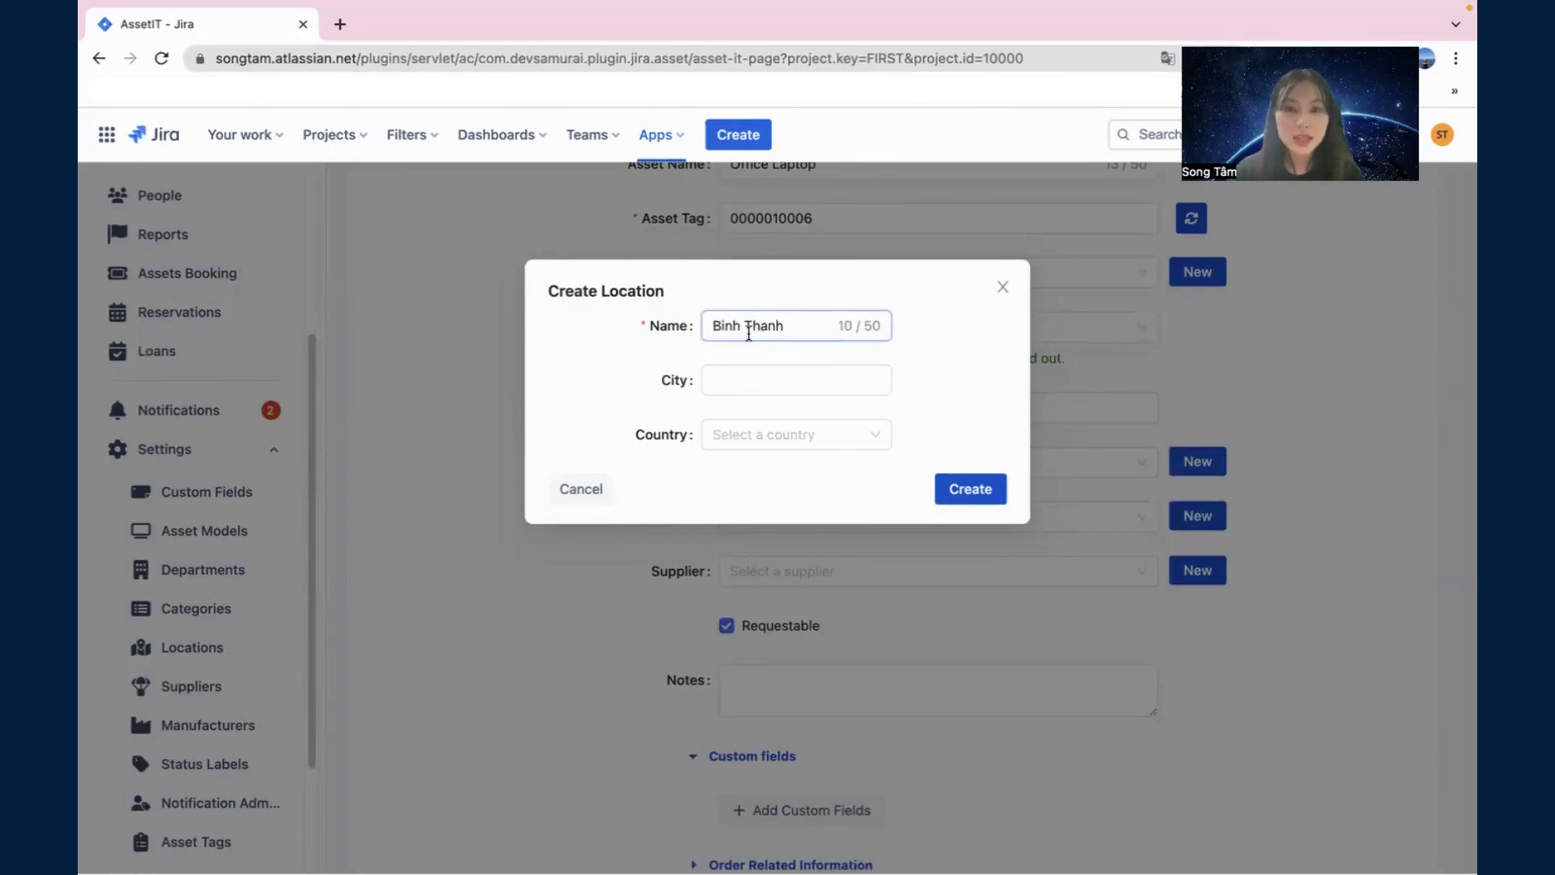
click(747, 371)
text(Ho Chi Minh)
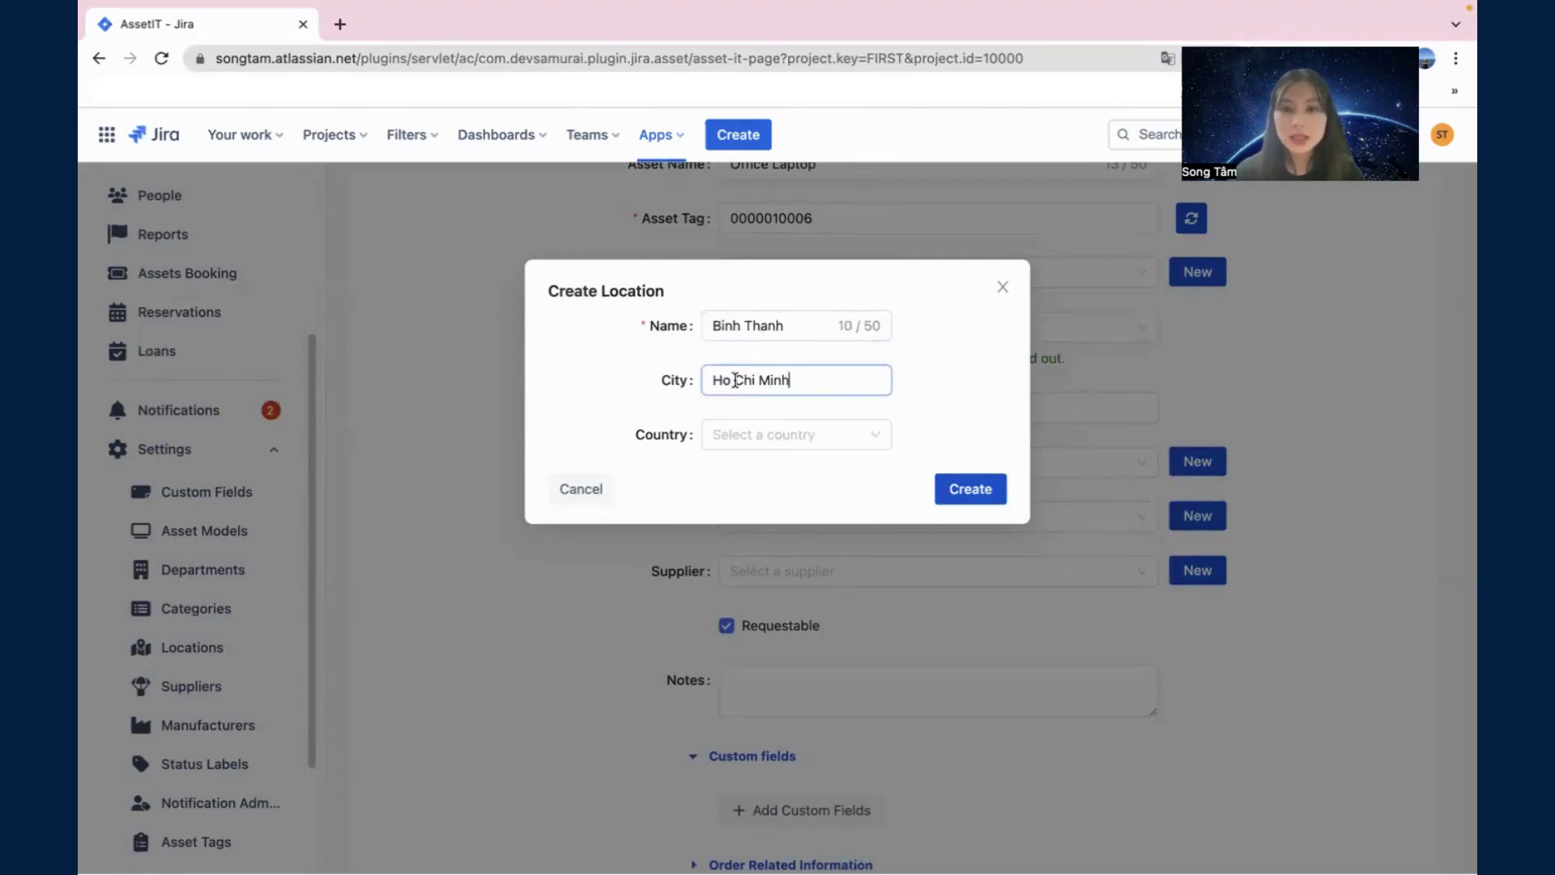
click(760, 429)
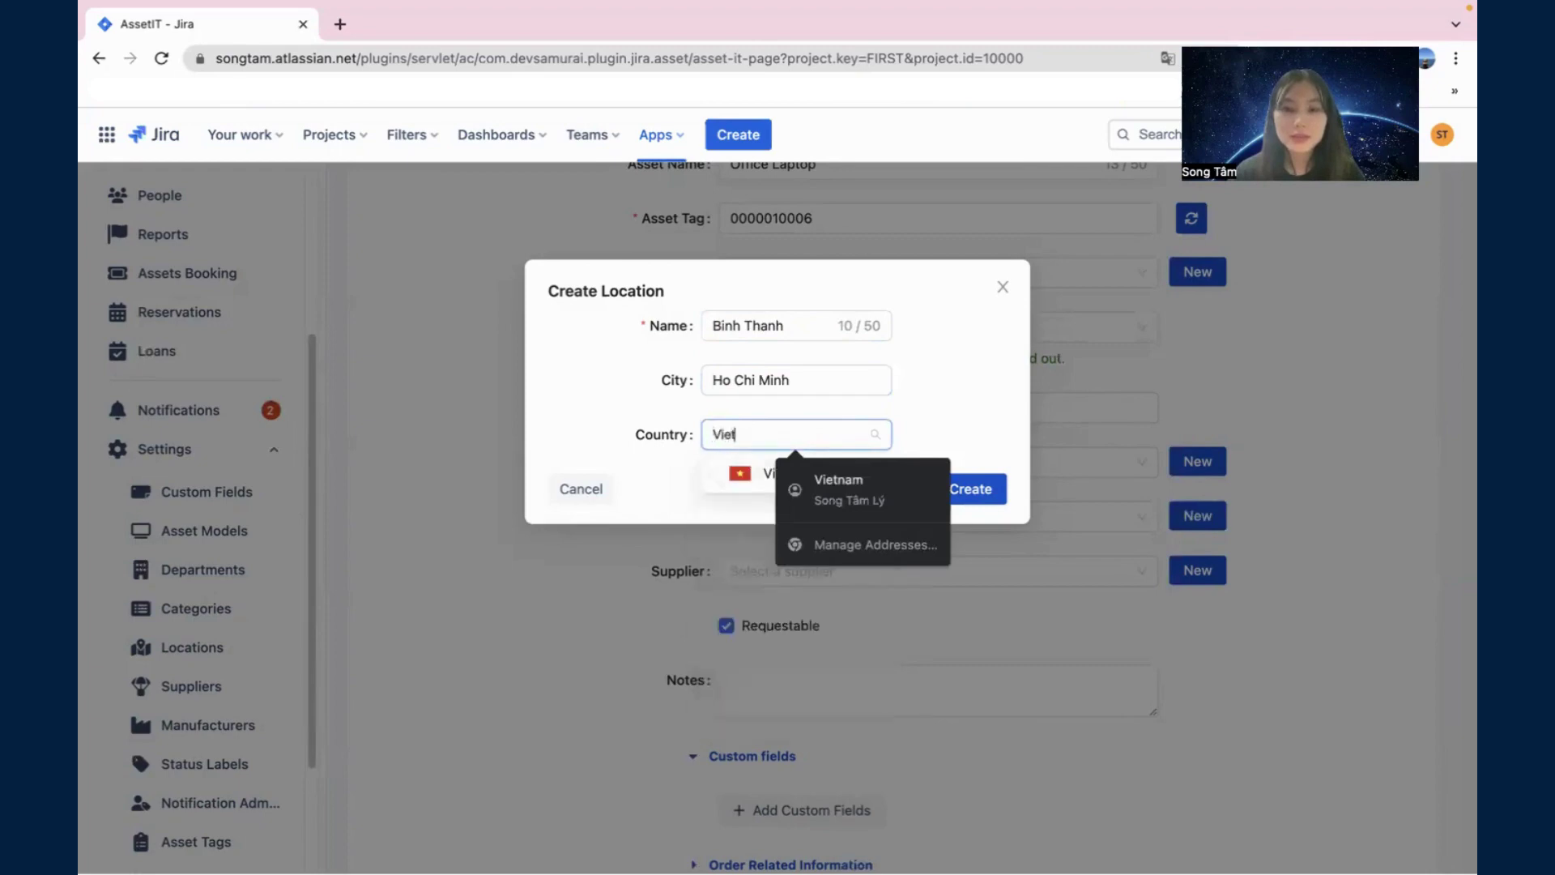
click(859, 432)
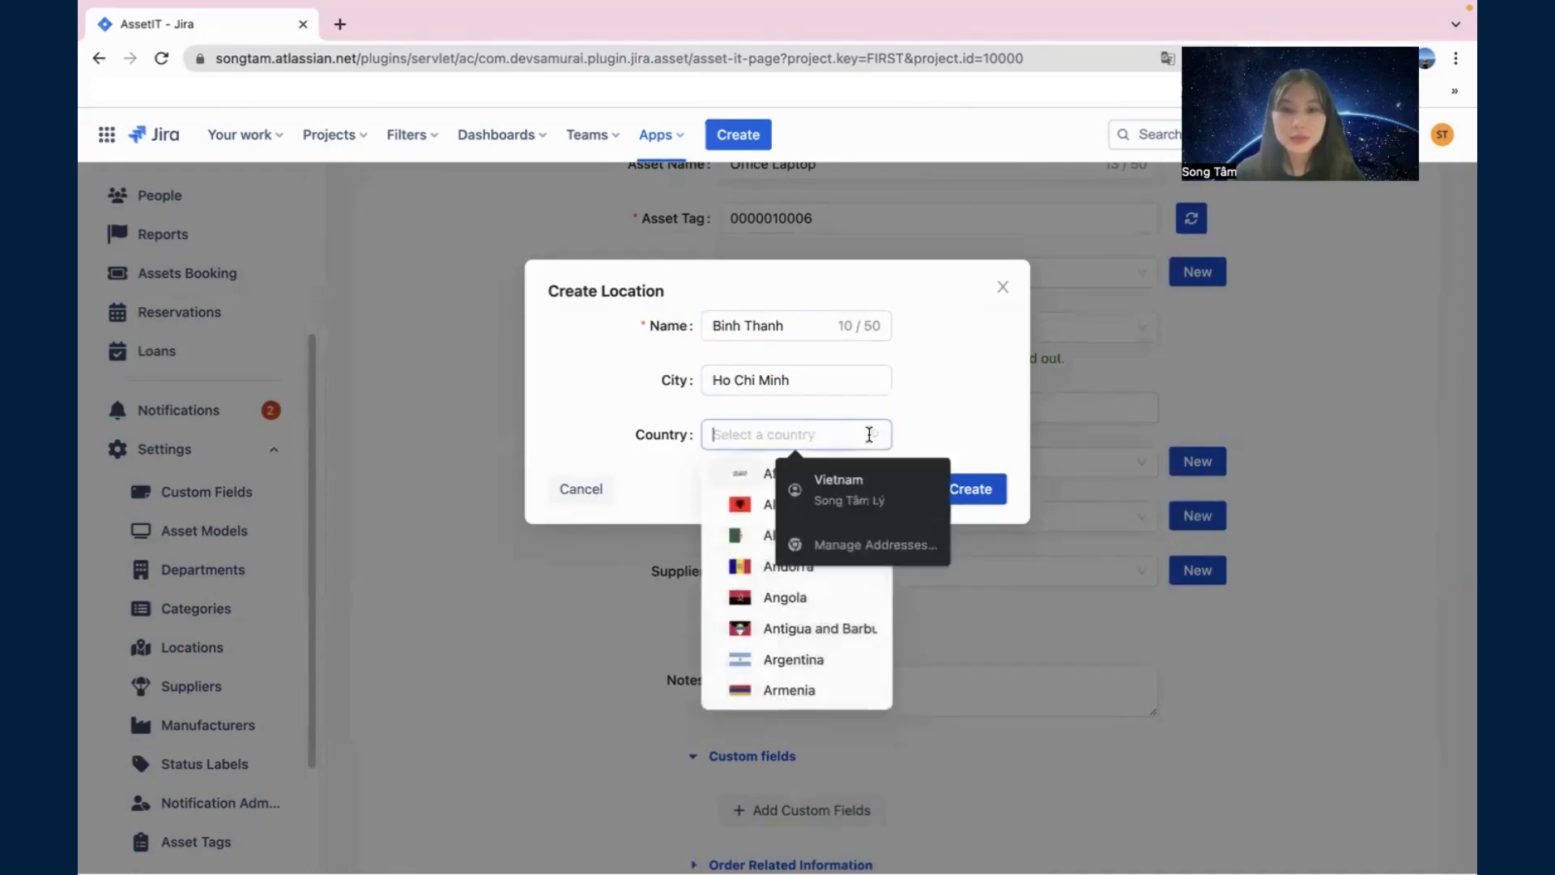
scroll(743, 497, down, 10)
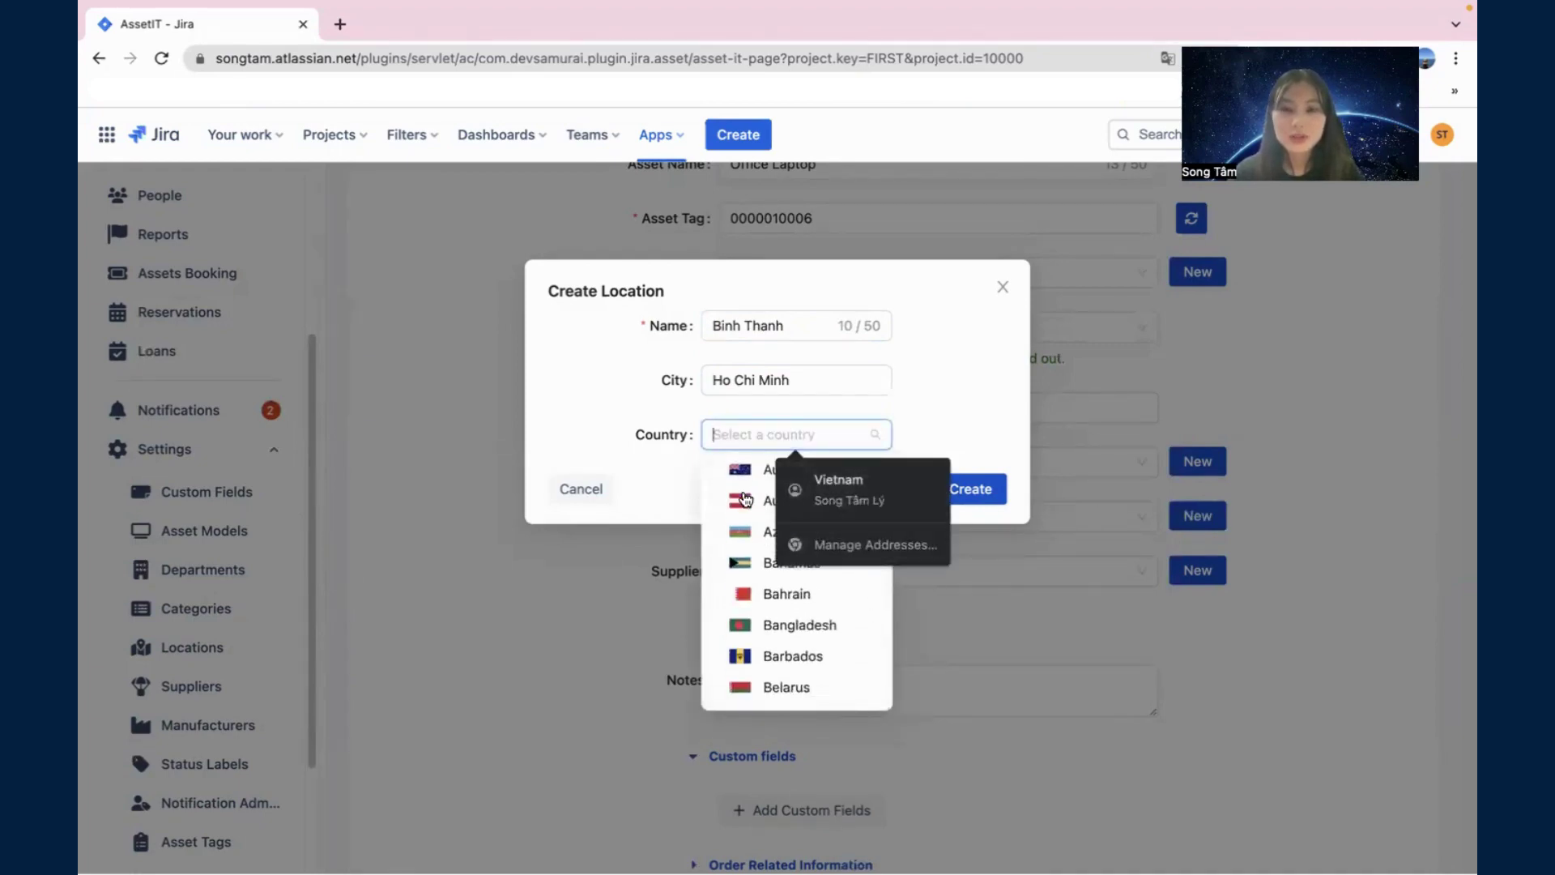
scroll(745, 497, down, 20)
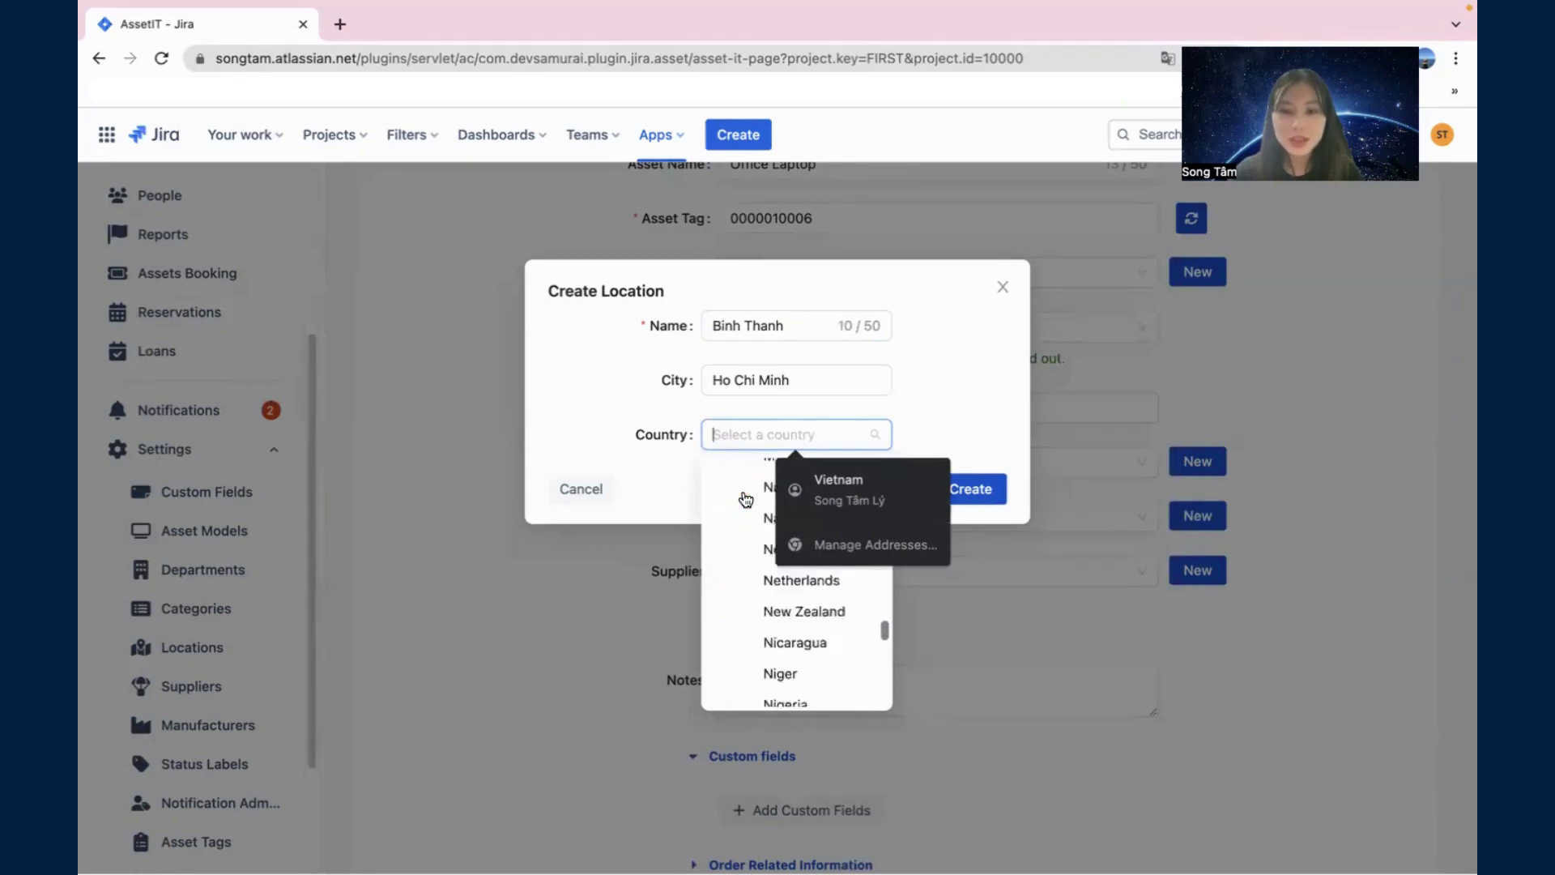
scroll(745, 497, down, 15)
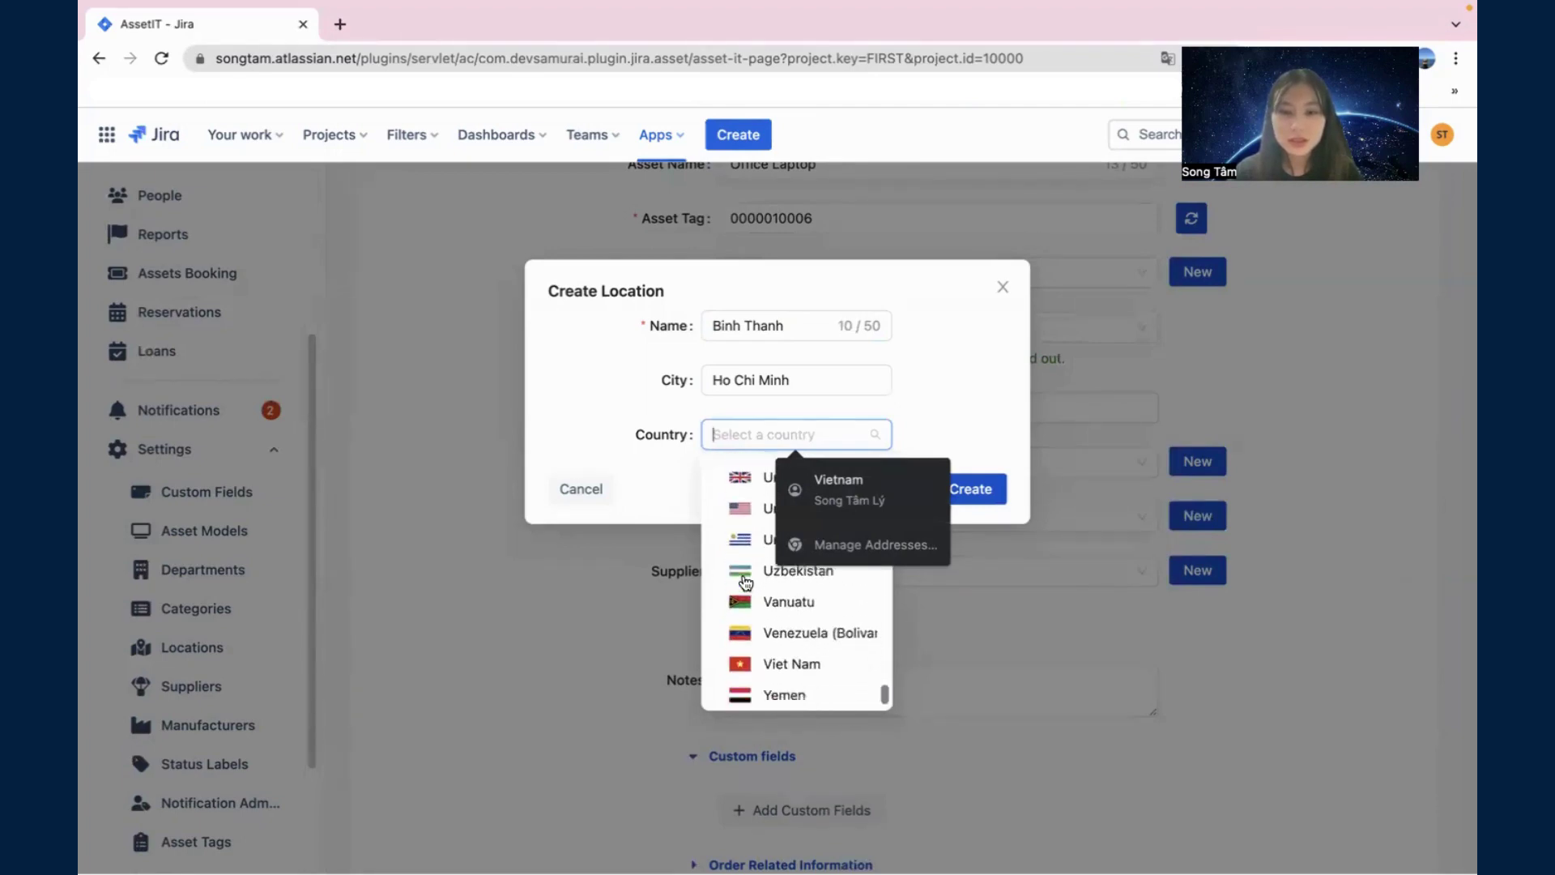
click(782, 628)
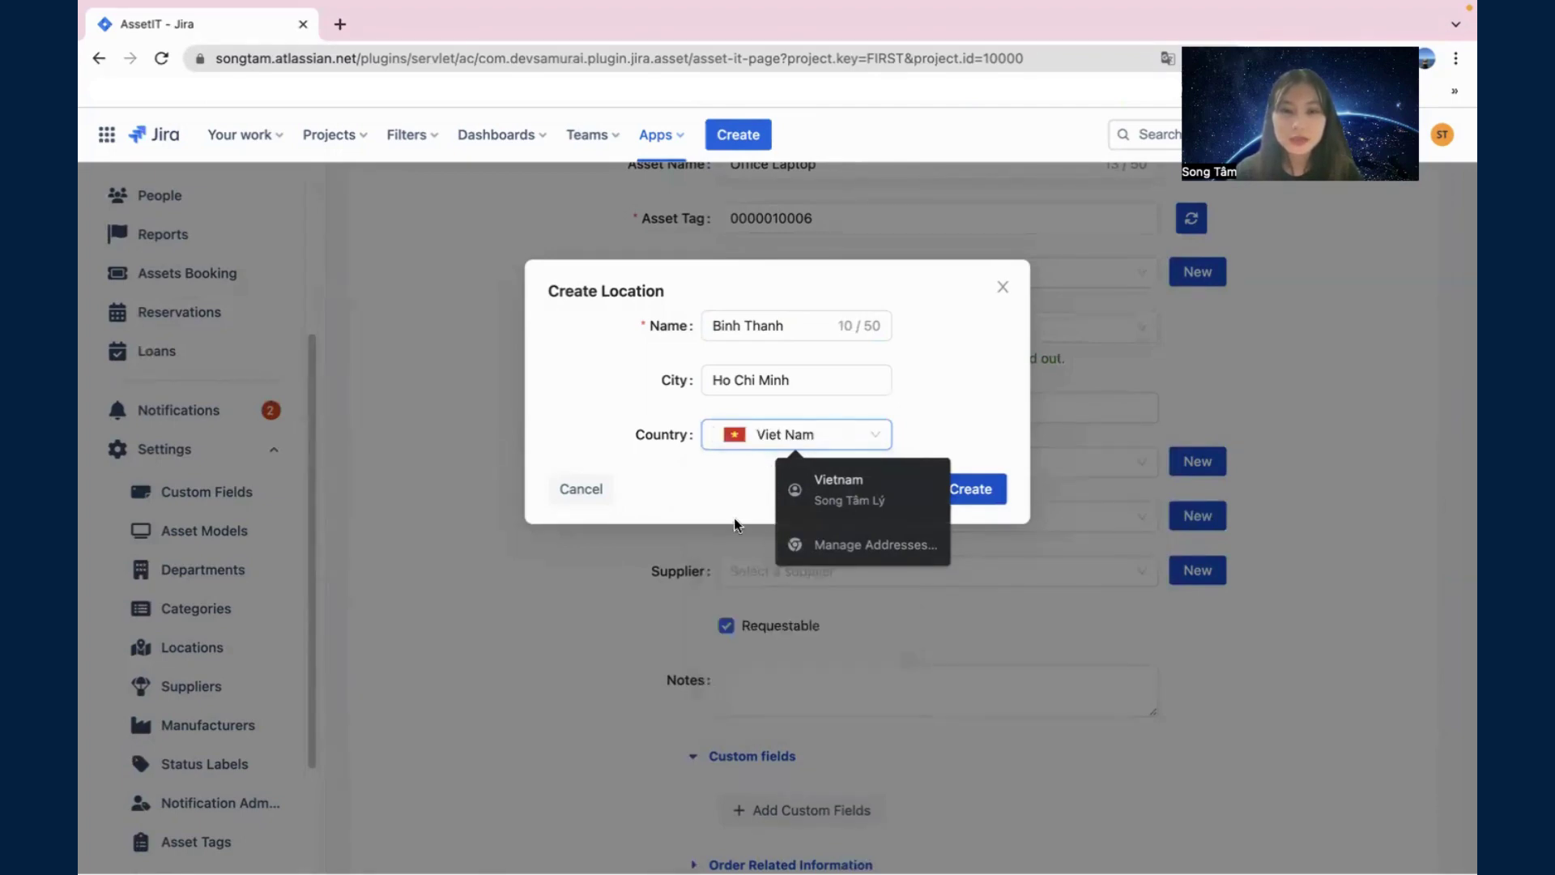
click(972, 489)
Step: Set the new asset's location to Binh Thanh
scroll(972, 503, down, 3)
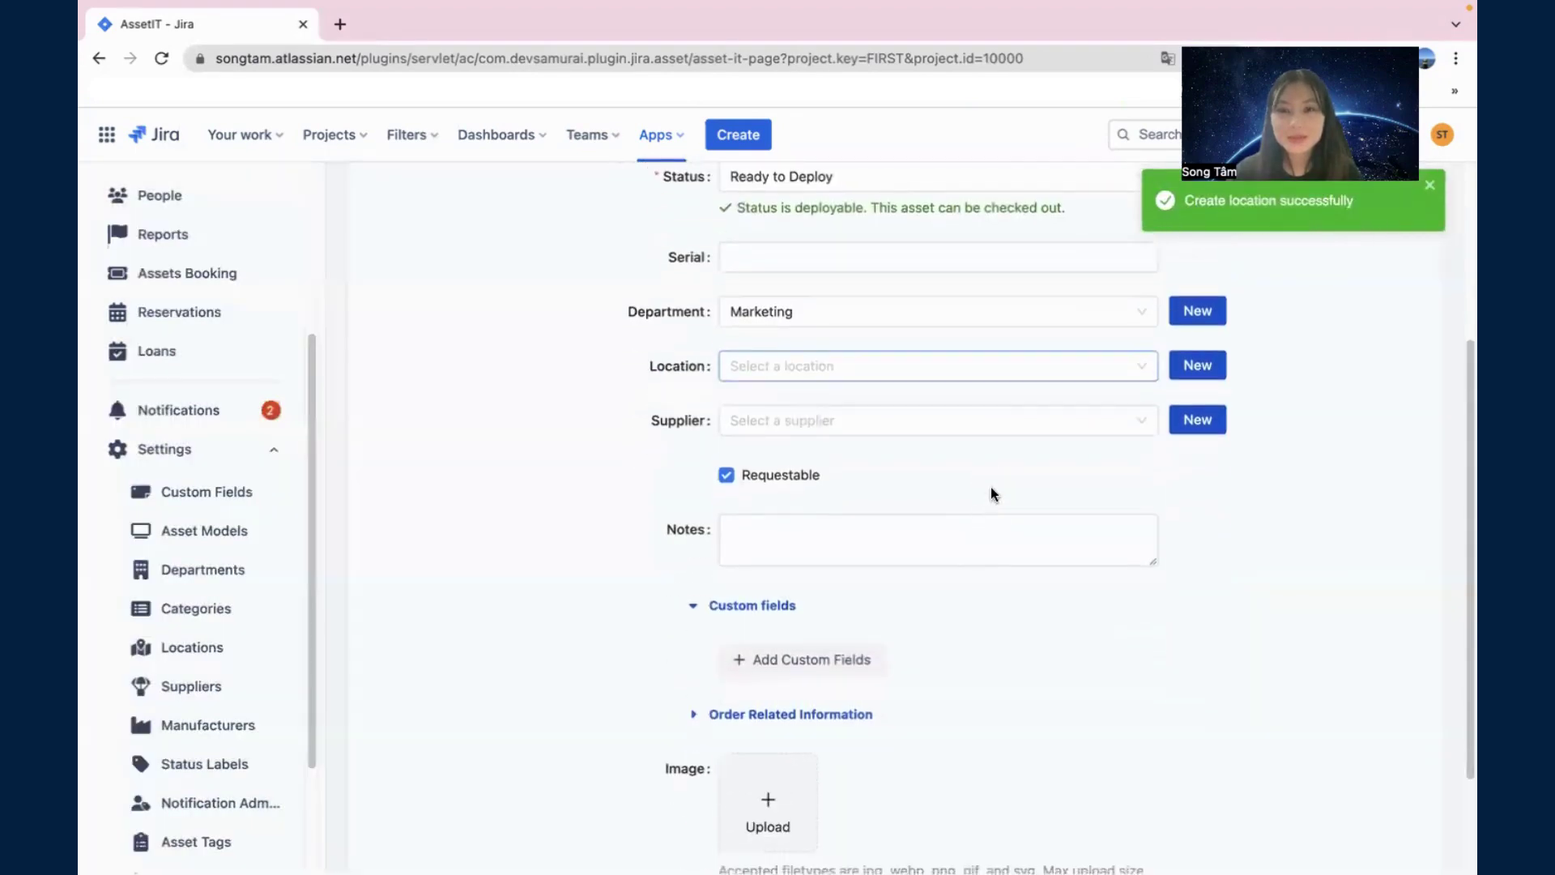
click(823, 371)
click(818, 406)
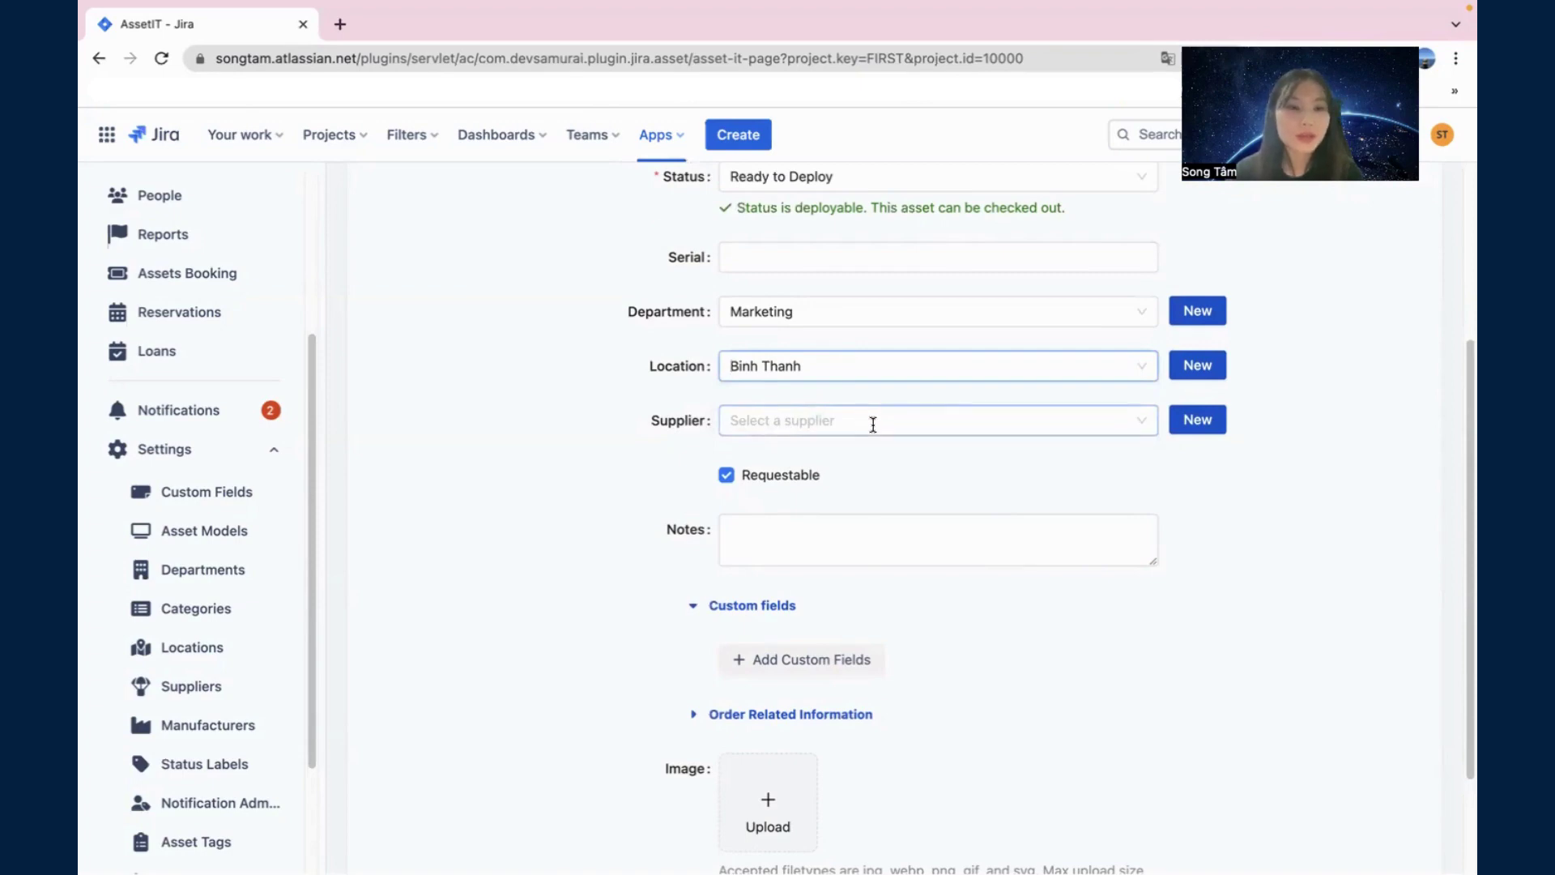
Step: Create a supplier named Apple and assign it to the new asset
click(1197, 419)
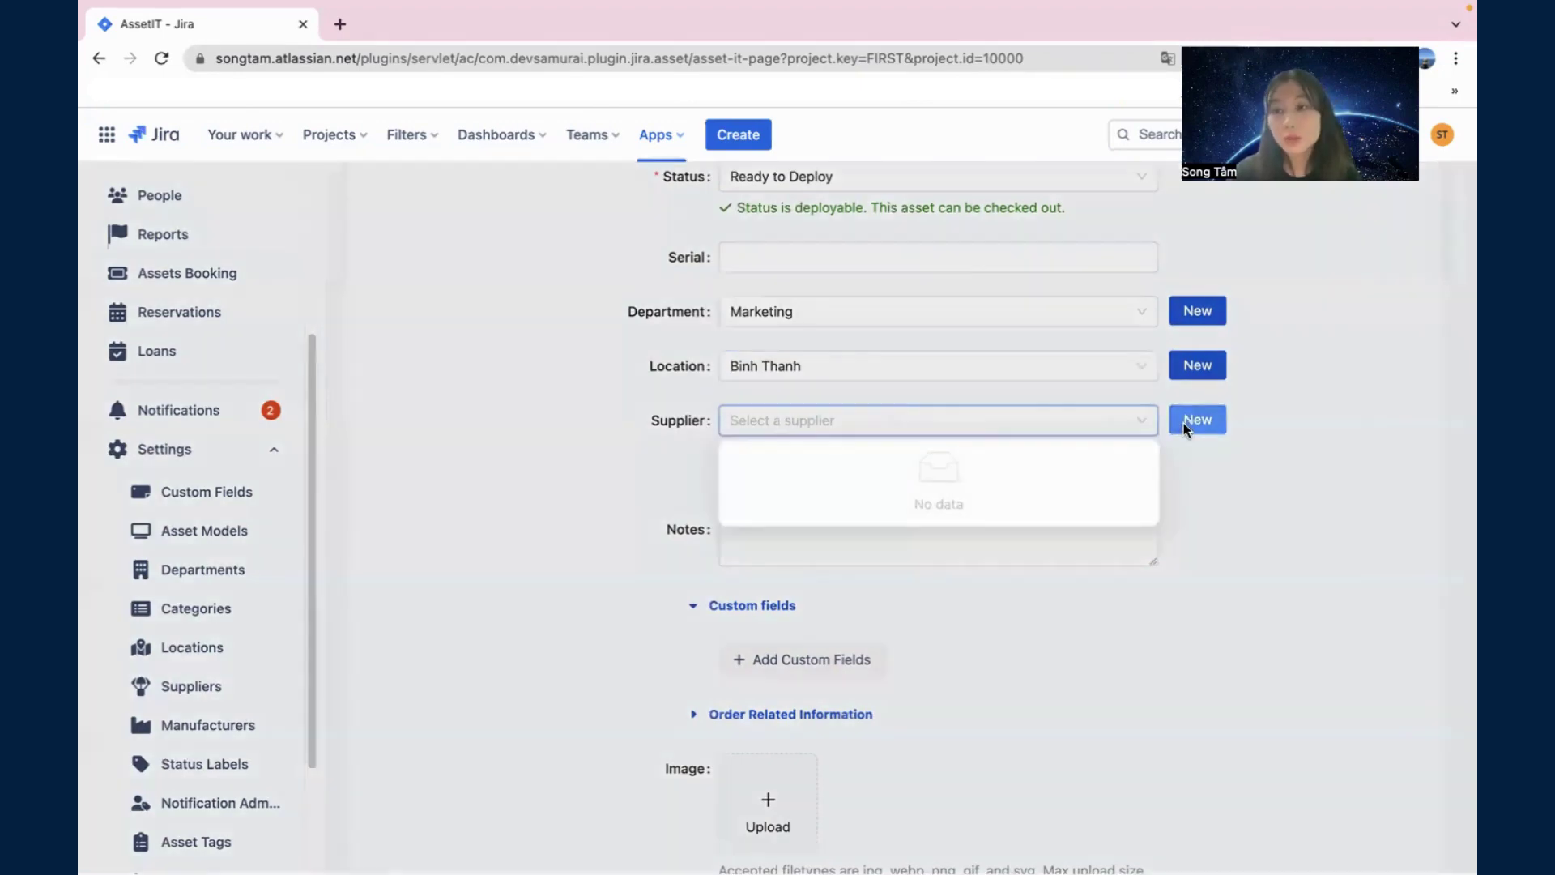
click(779, 324)
text(Apple)
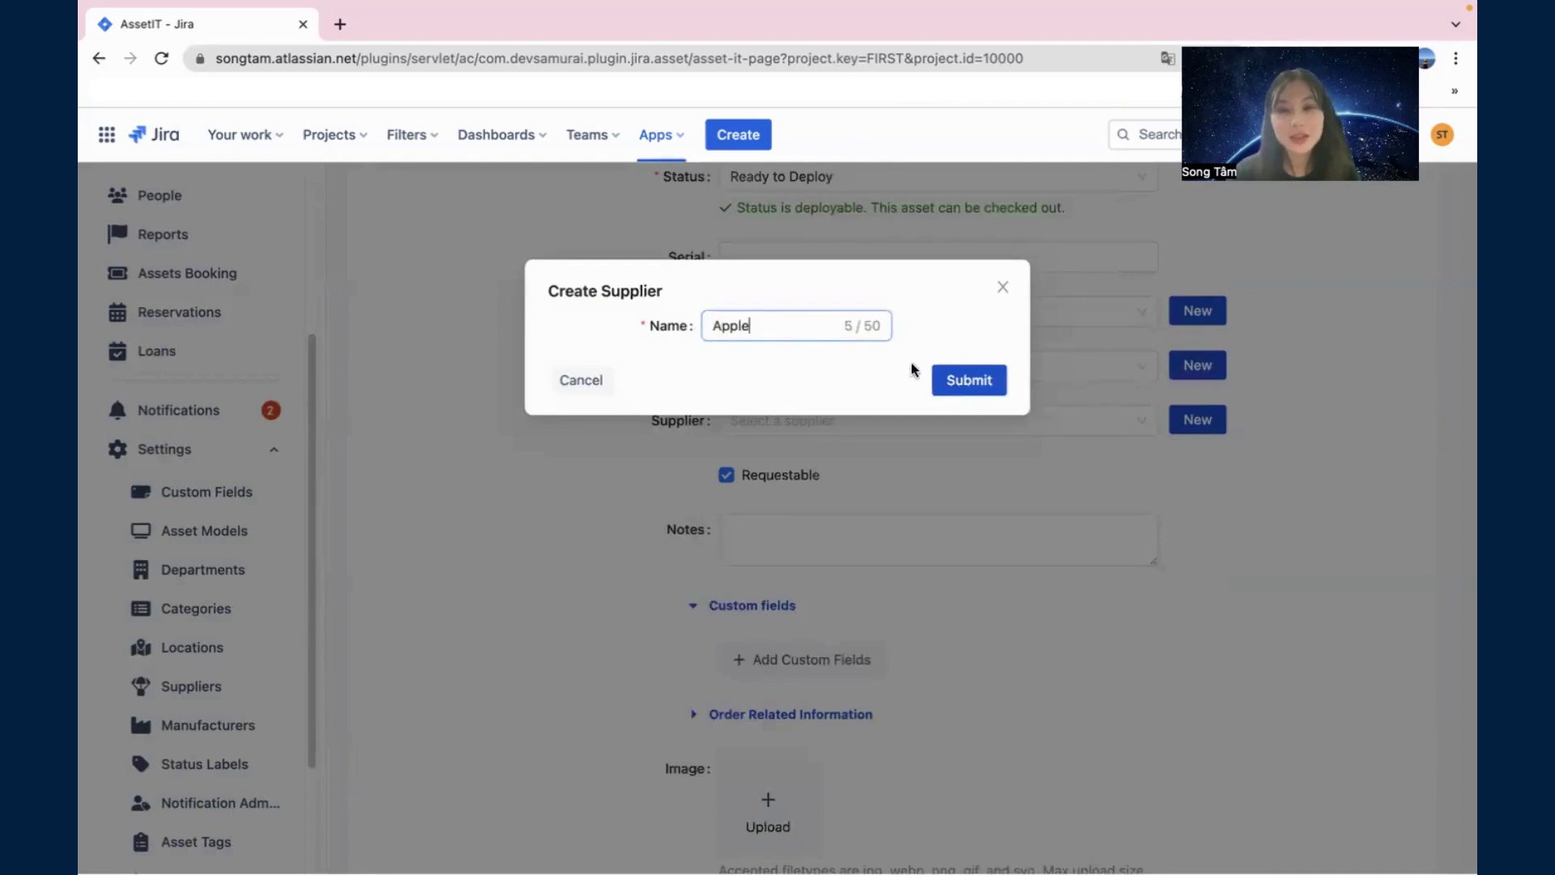
click(946, 379)
click(908, 419)
click(839, 462)
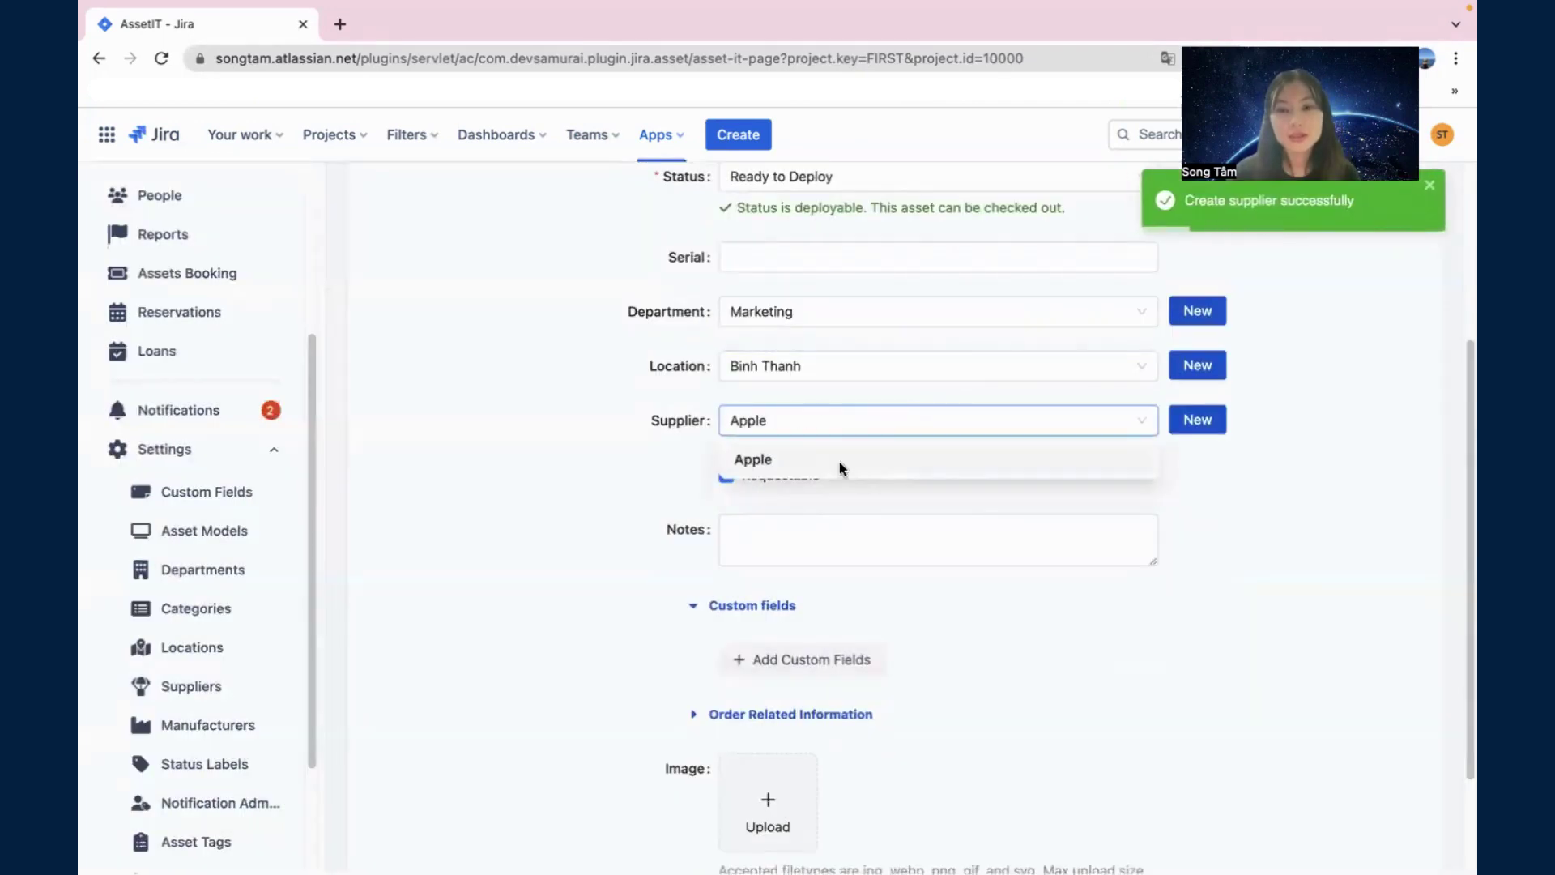
Step: Examine the Requestable option, the Notes field and the rest of the asset form down to the image upload
scroll(810, 469, down, 1)
scroll(781, 473, down, 1)
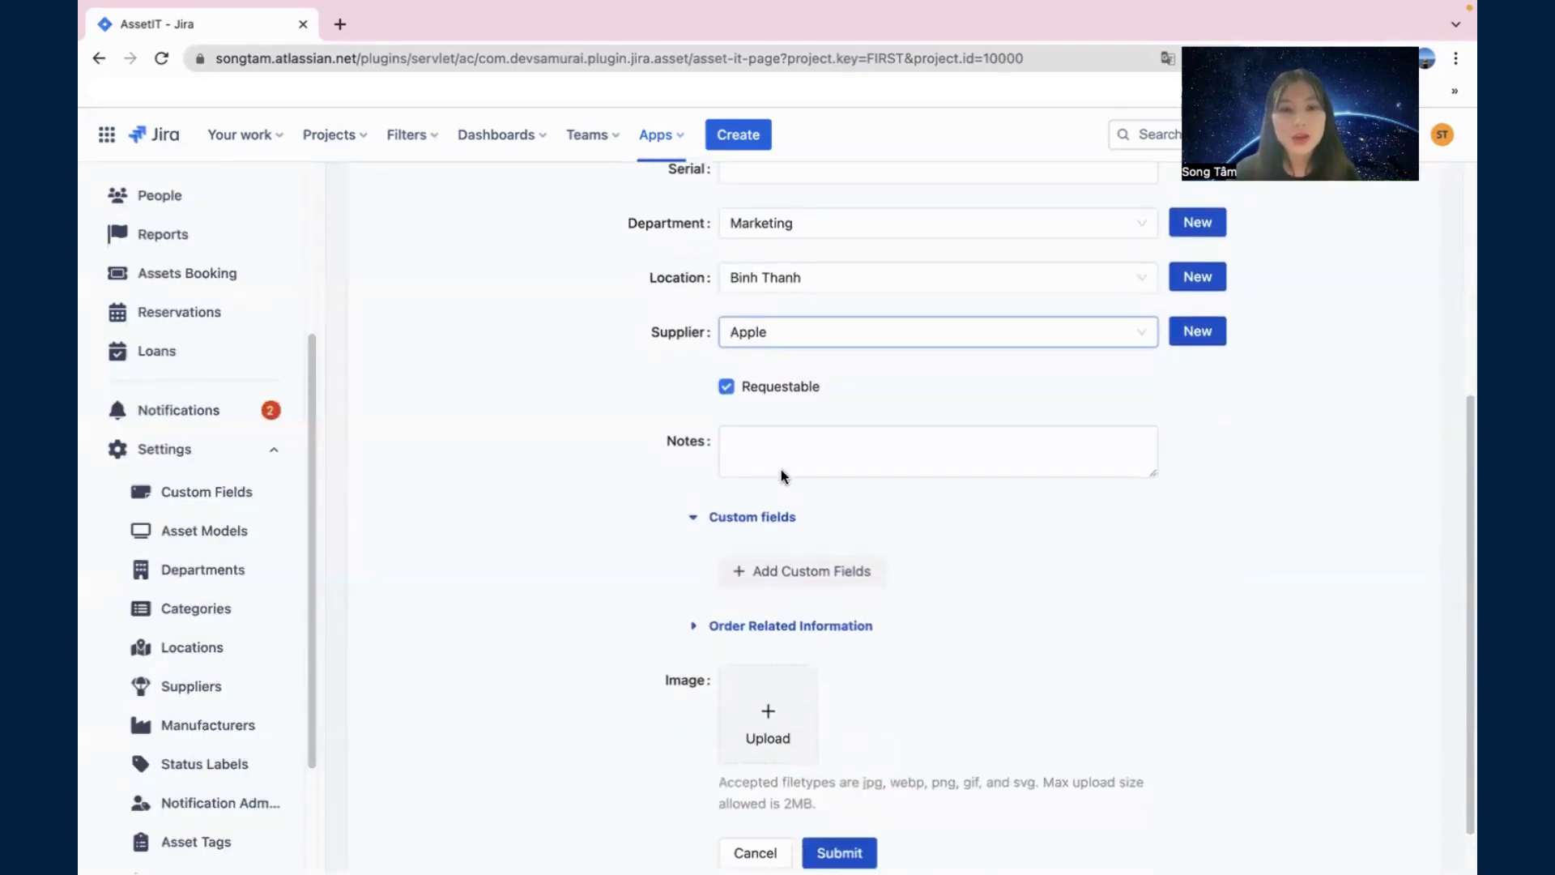
click(780, 469)
scroll(857, 450, down, 1)
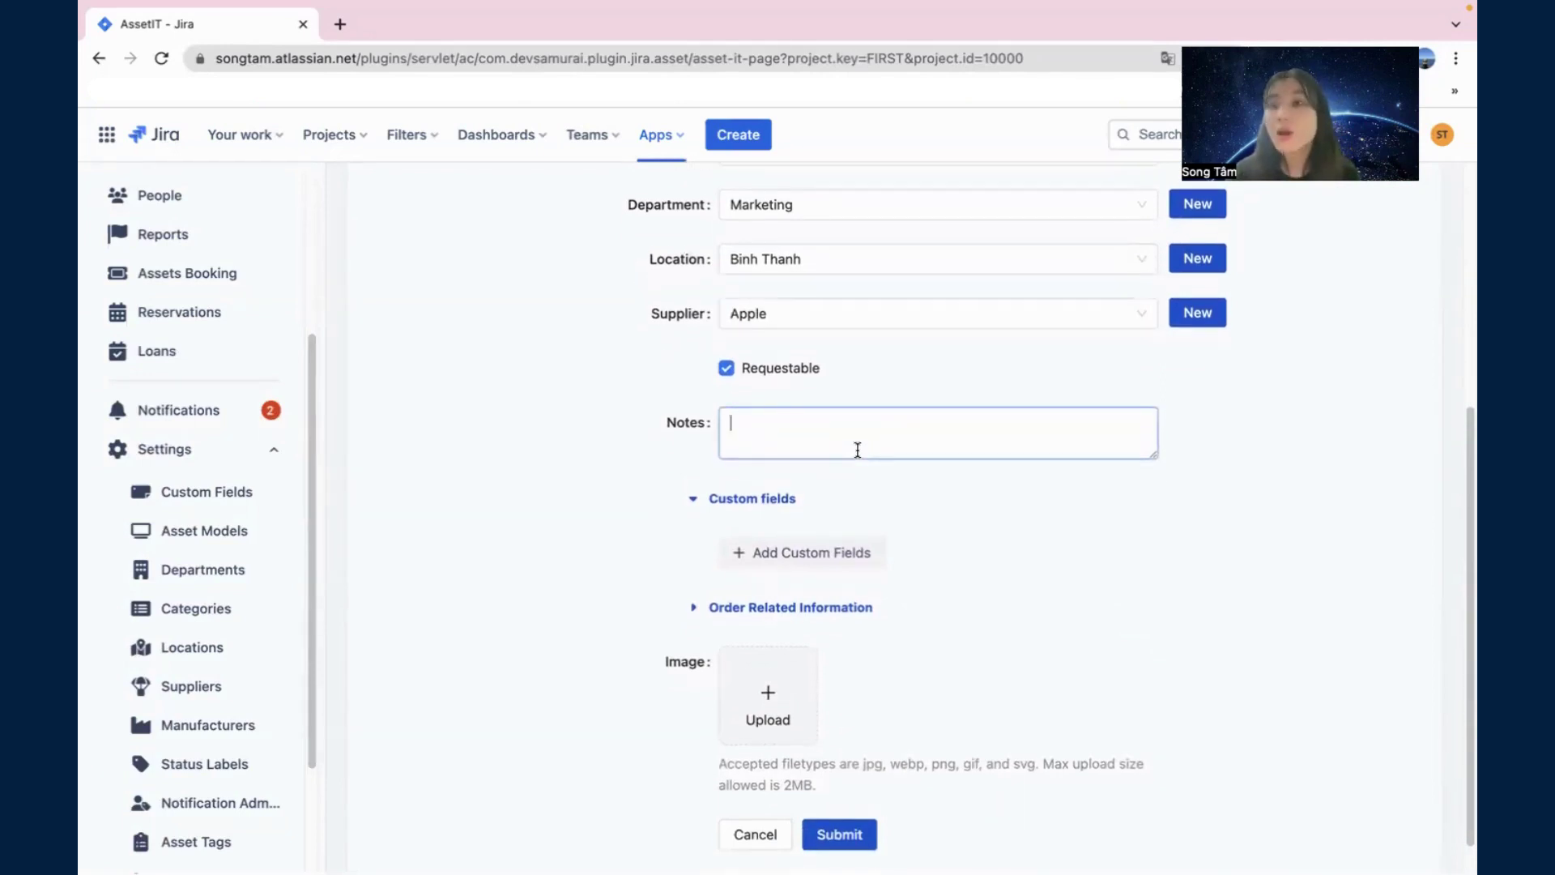
scroll(858, 450, down, 1)
scroll(855, 456, down, 1)
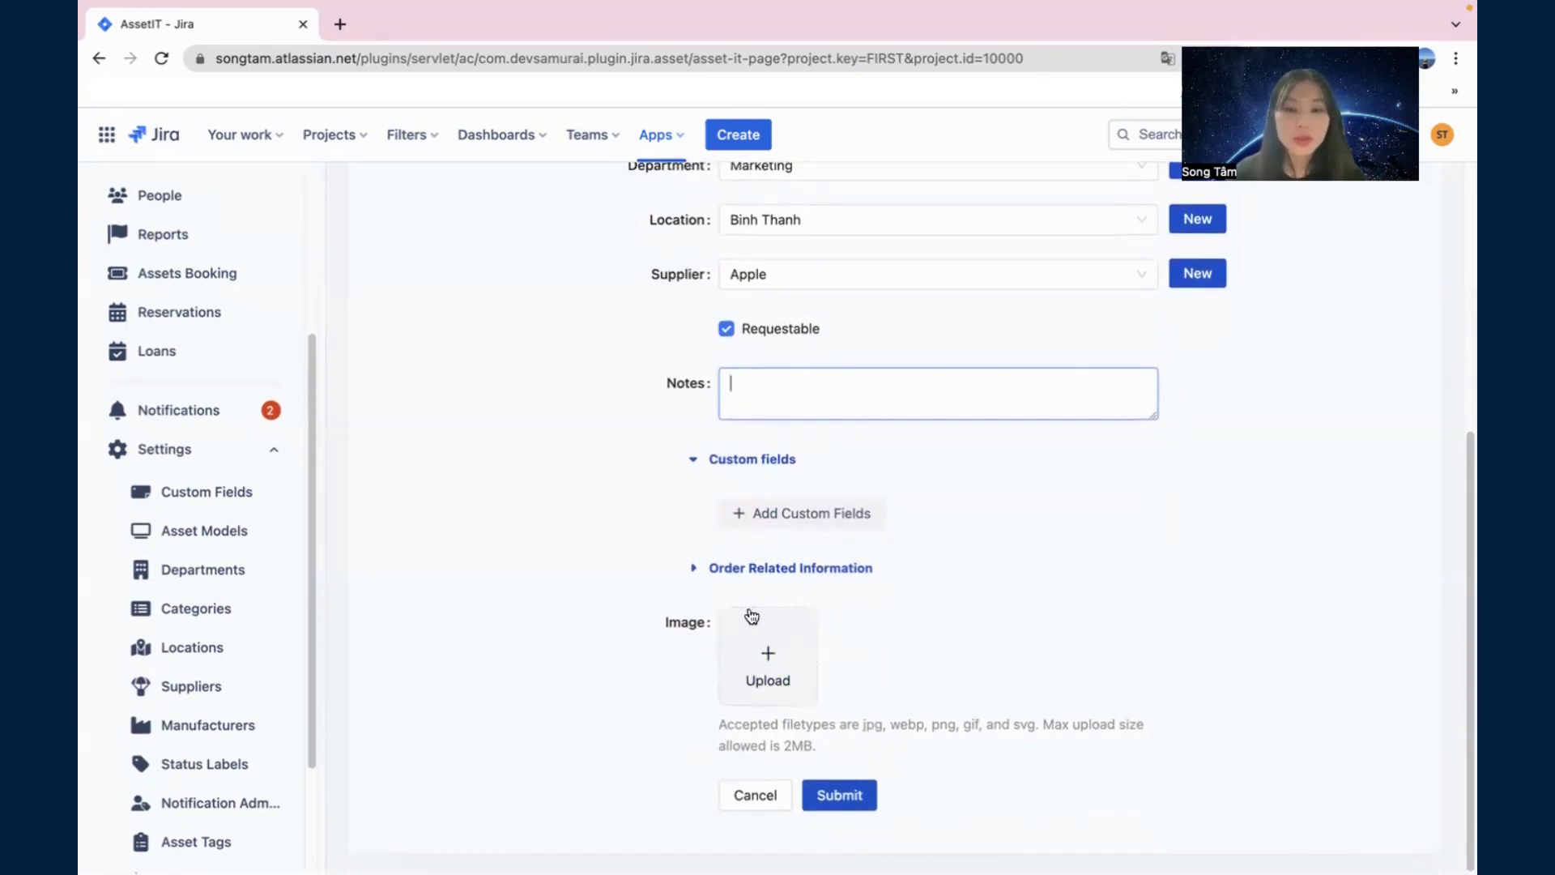
Step: View the file selection for the asset image, dismiss it, and look through the Settings entries
click(791, 670)
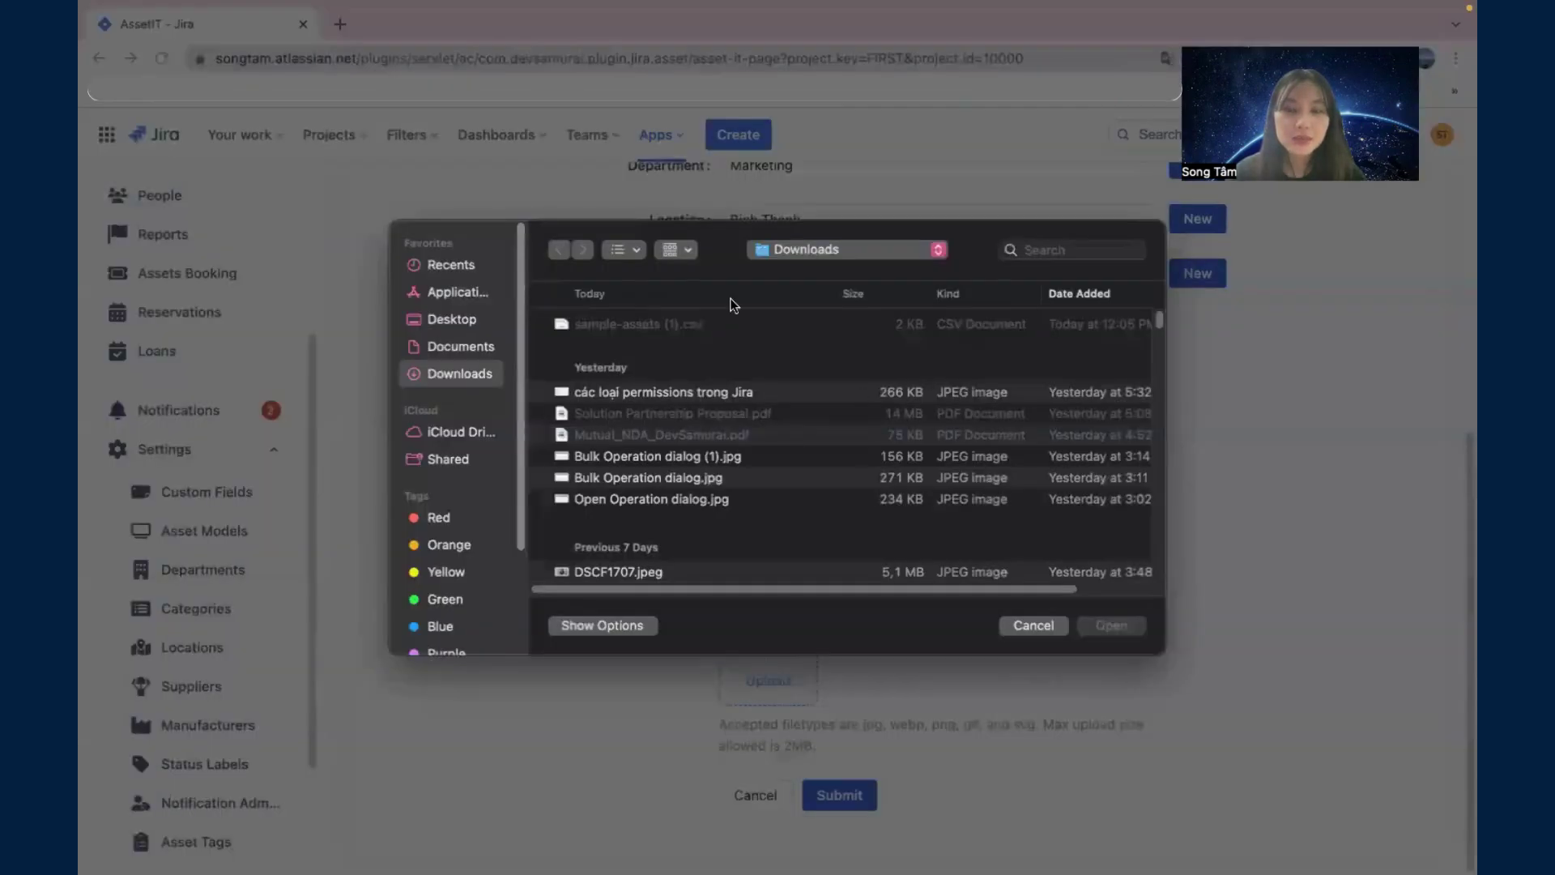
click(1033, 625)
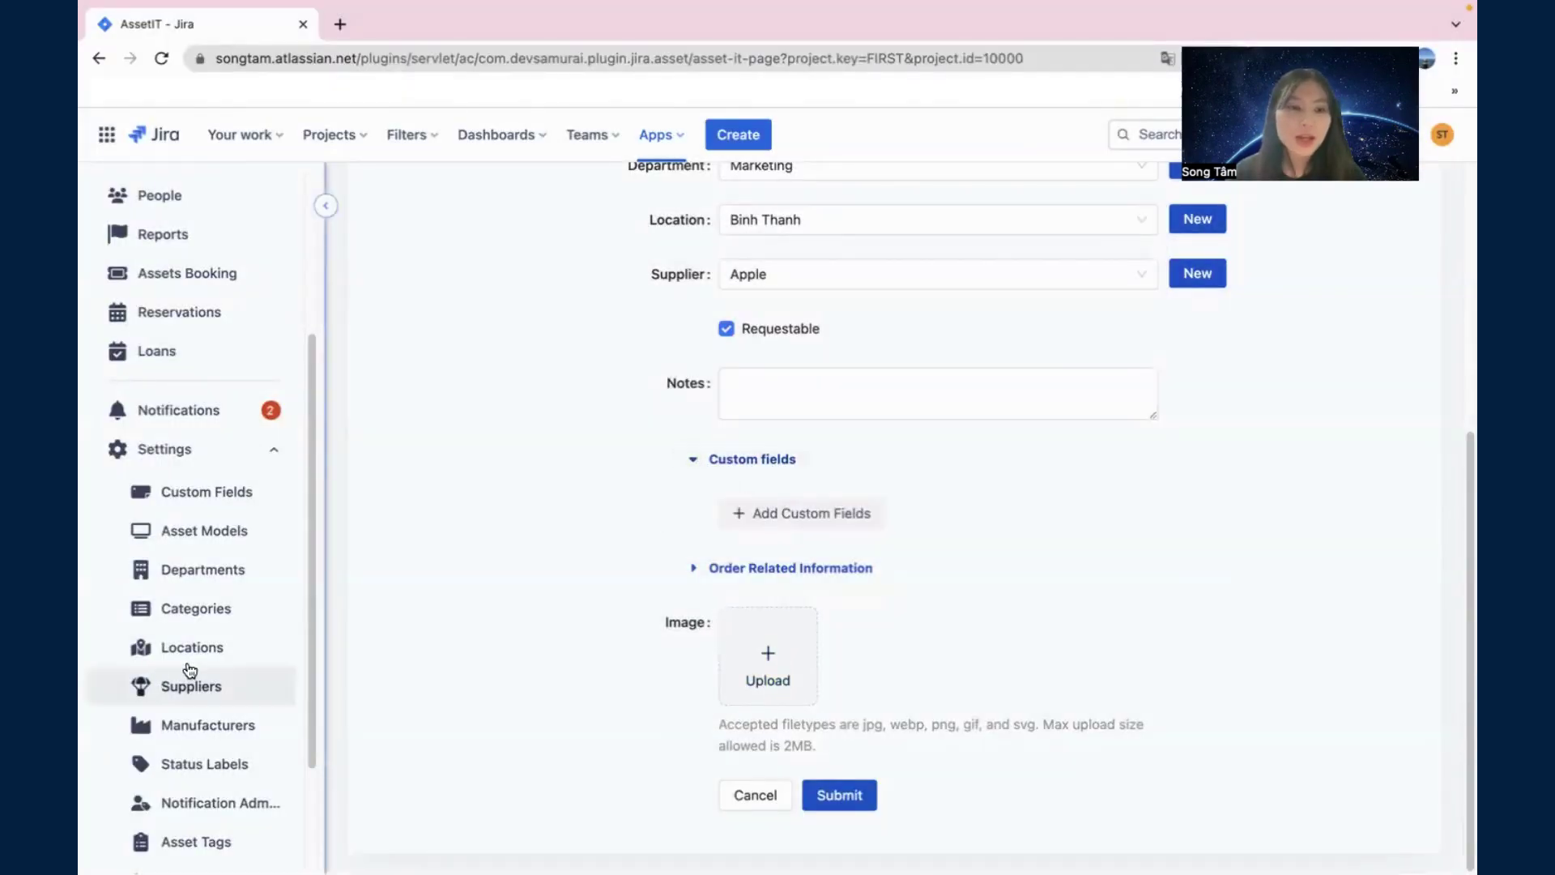
scroll(202, 670, down, 2)
scroll(207, 668, up, 1)
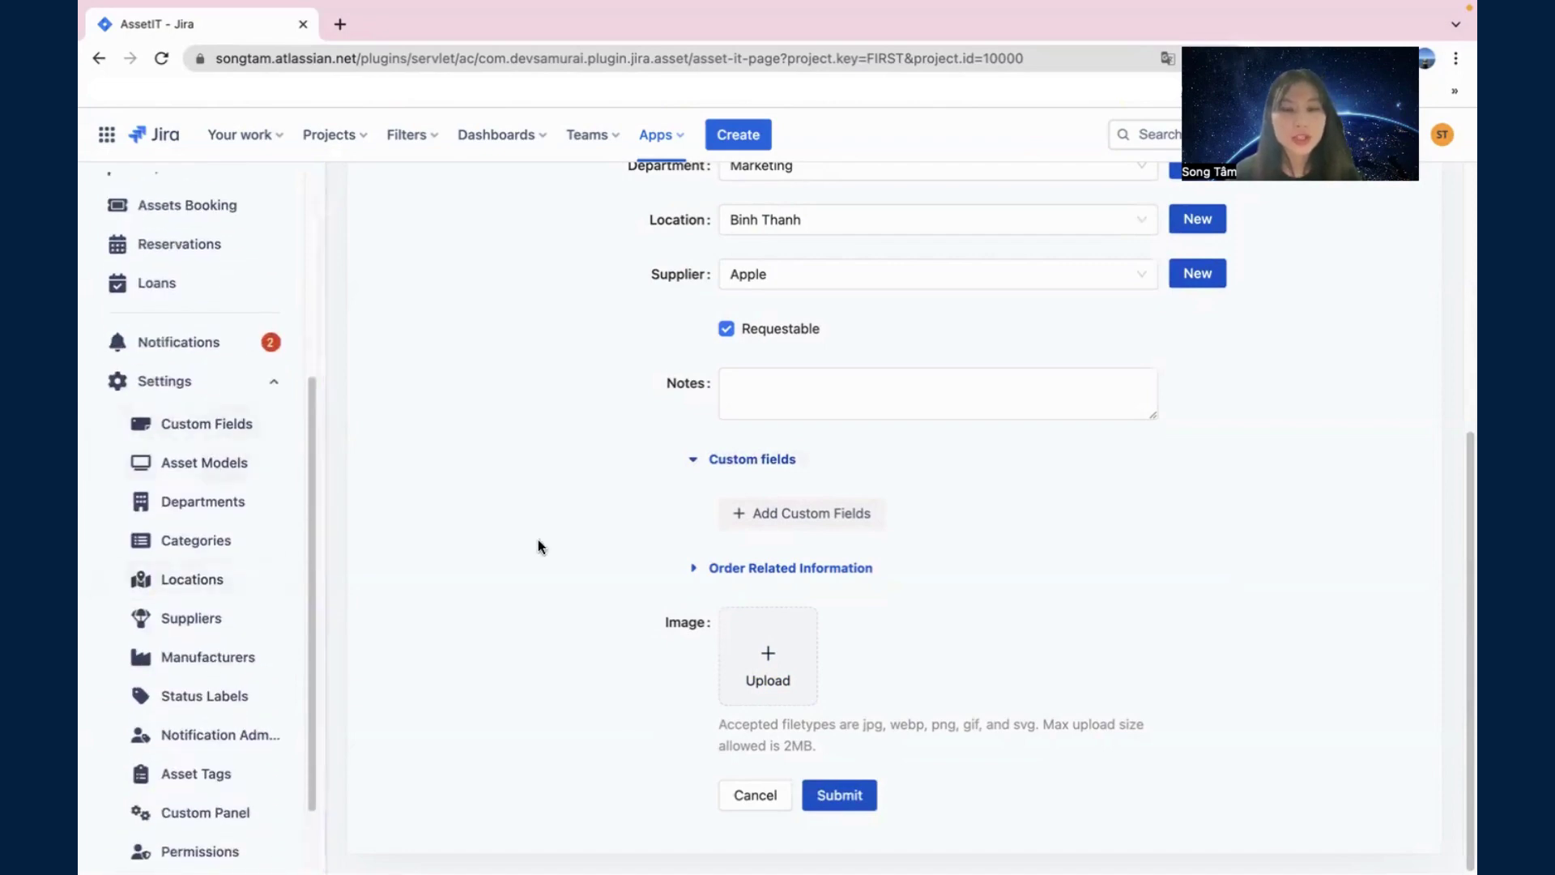
Step: Add the Color custom field to the new asset and set its value to White
scroll(826, 502, up, 1)
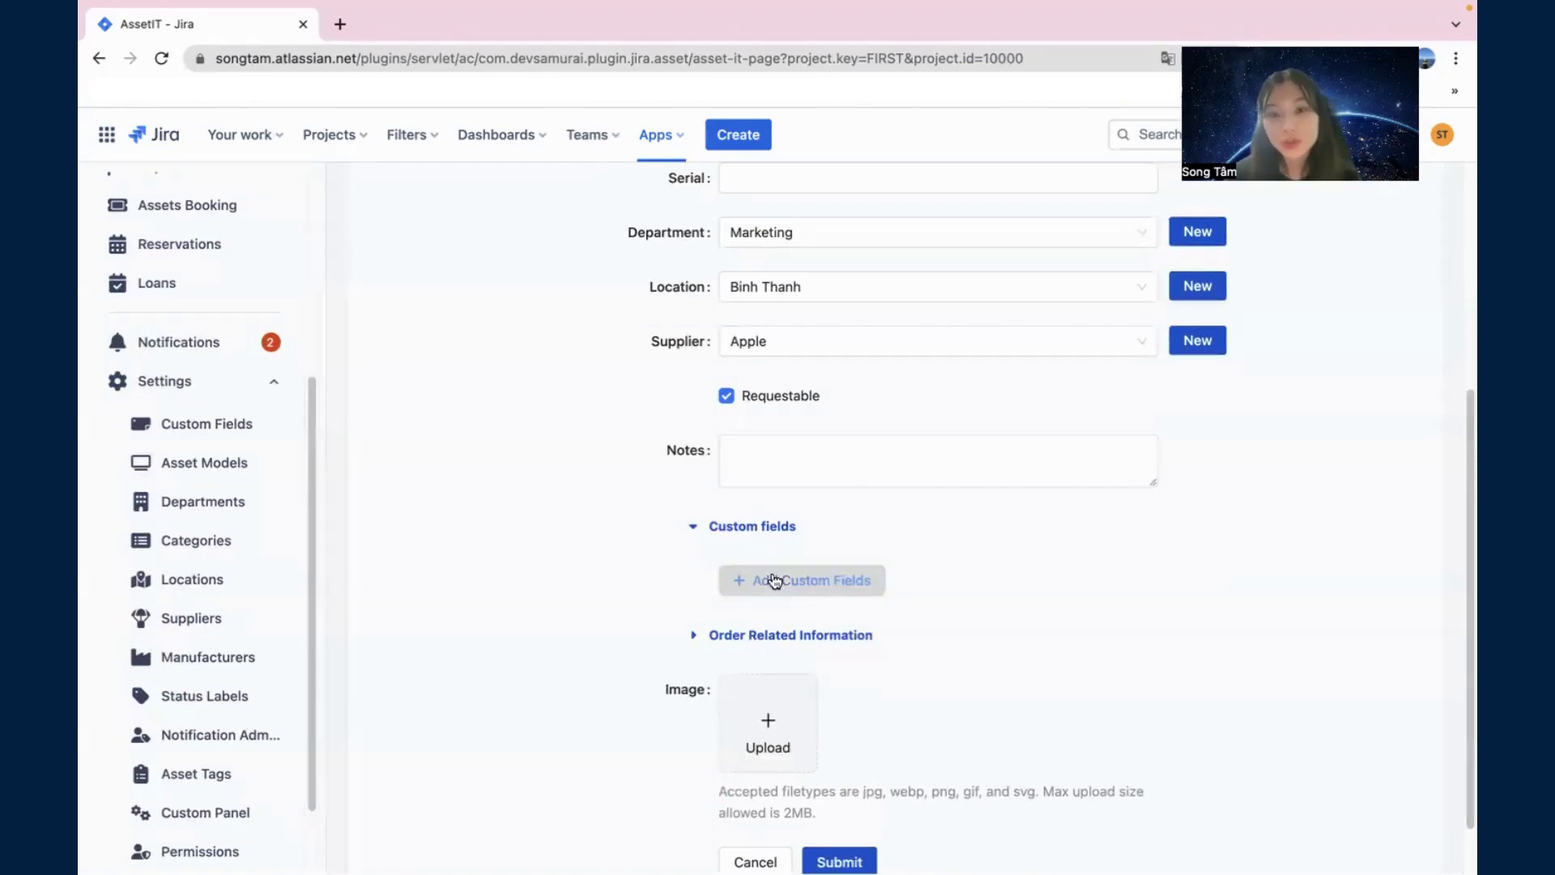
click(771, 580)
click(802, 296)
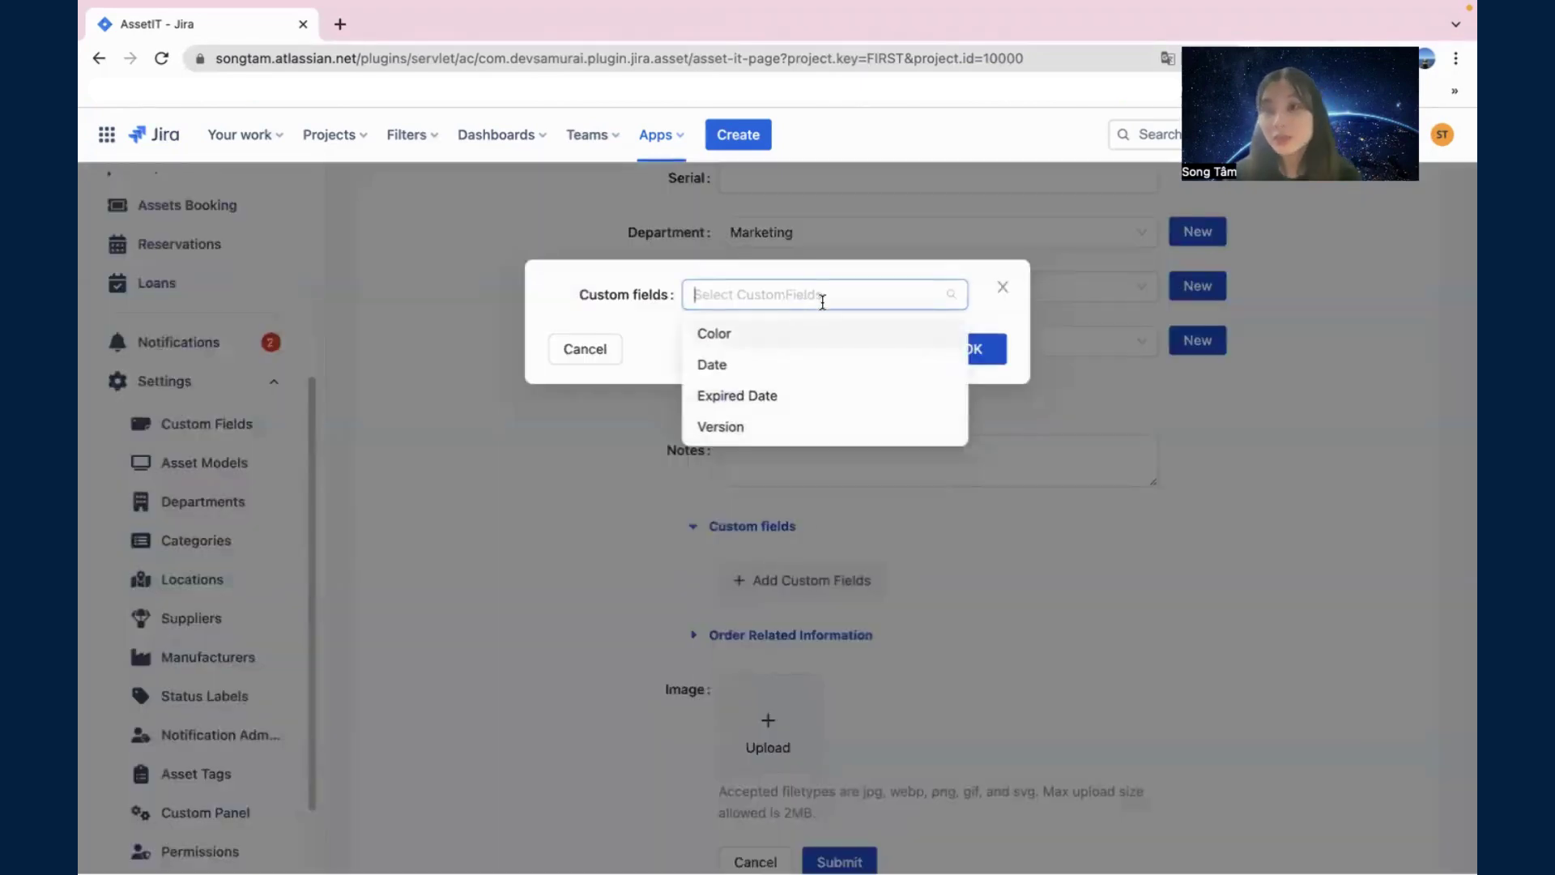
click(757, 336)
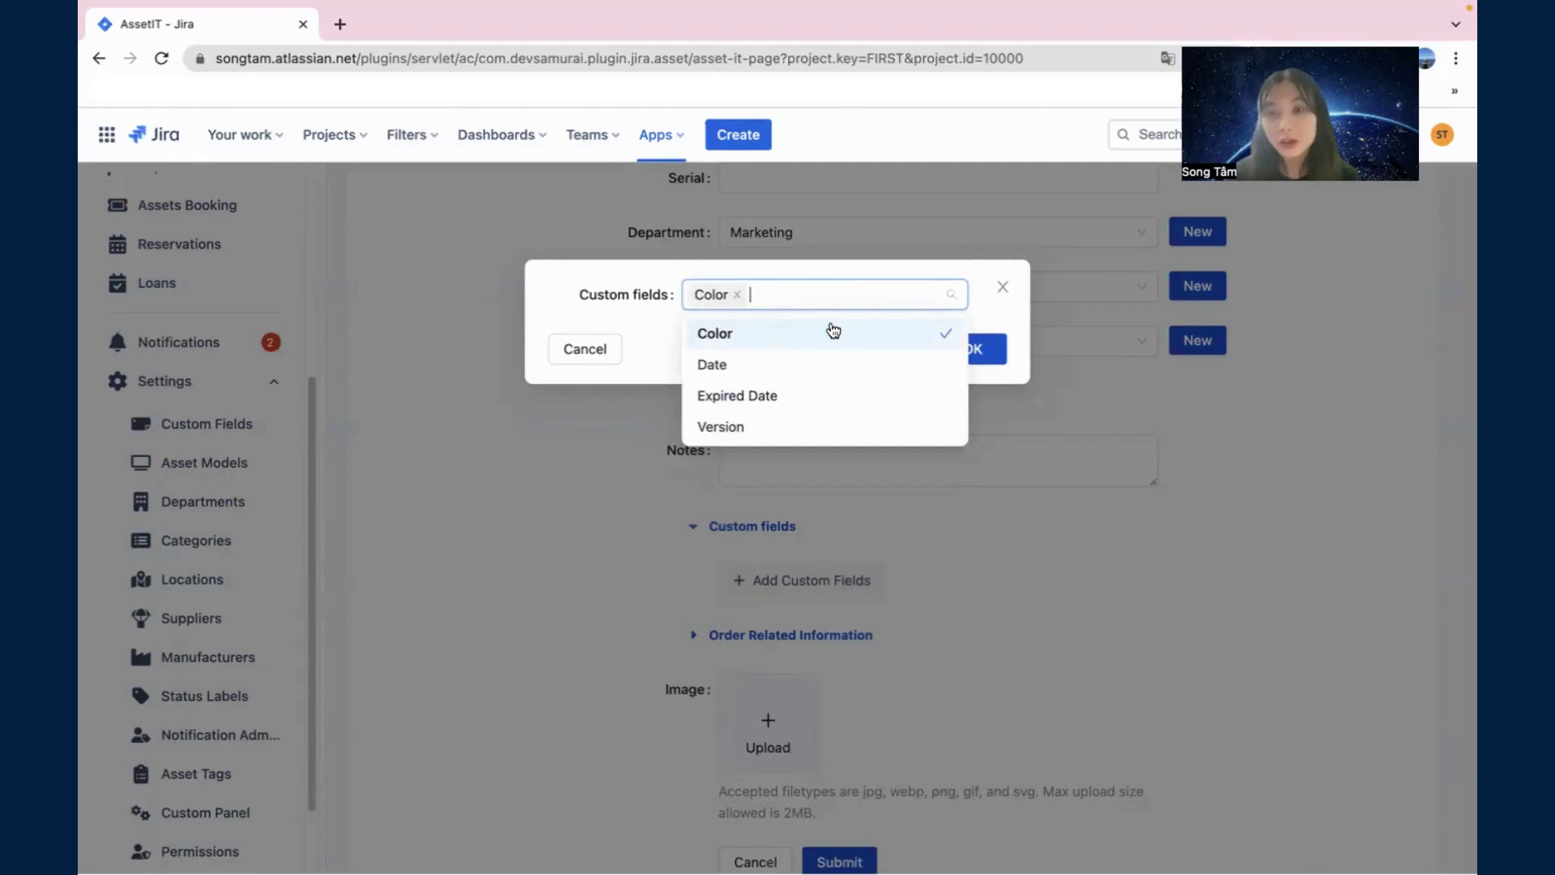
click(985, 348)
click(792, 583)
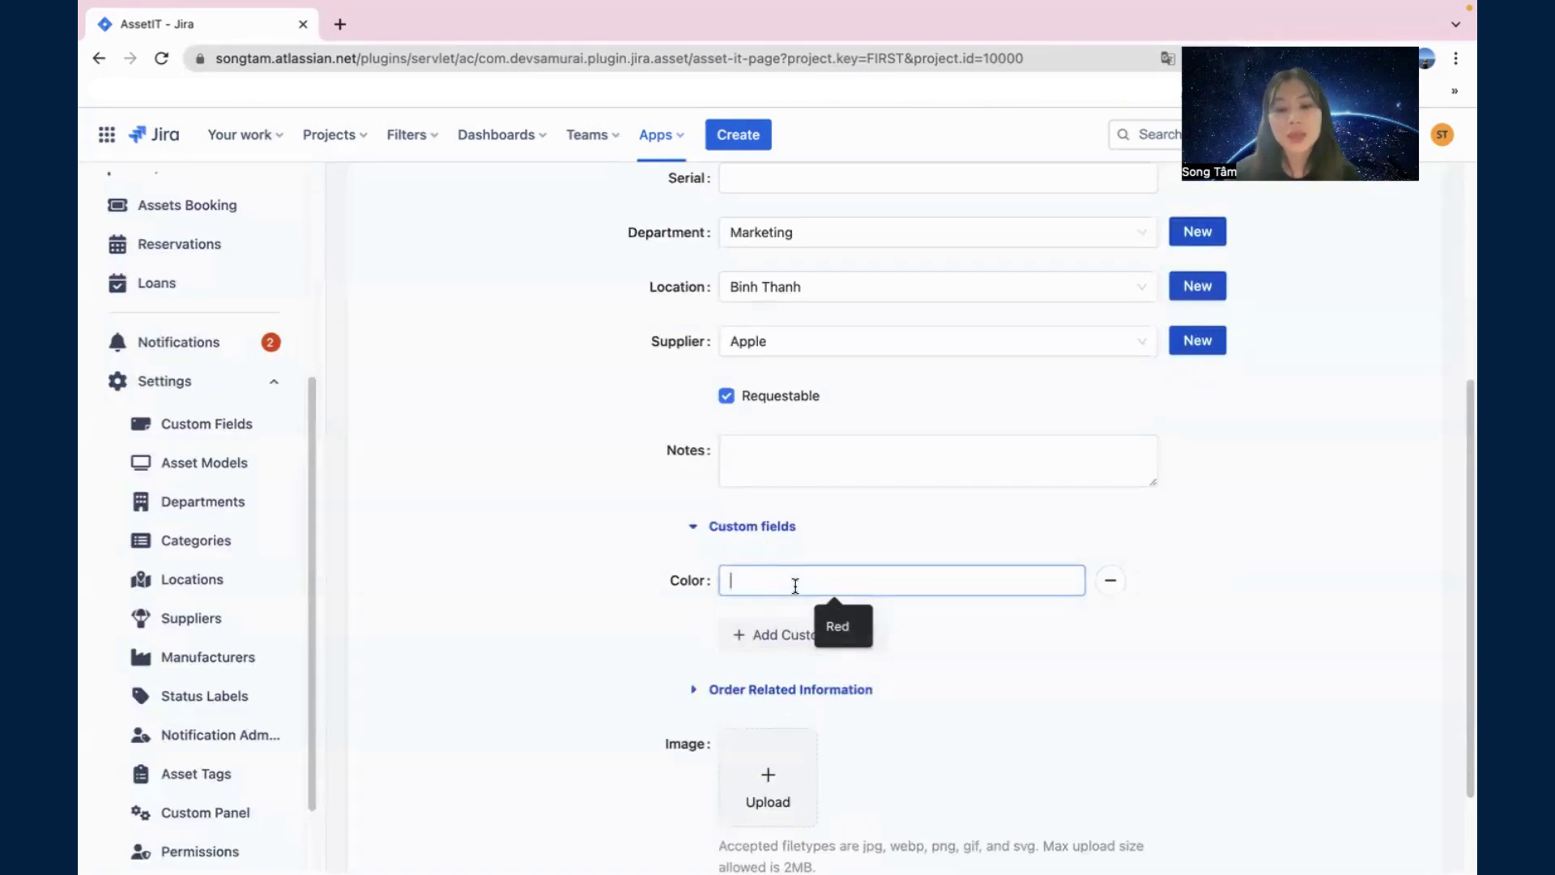
text(White)
Step: Submit the completed form to create the Office Laptop asset
scroll(812, 468, down, 3)
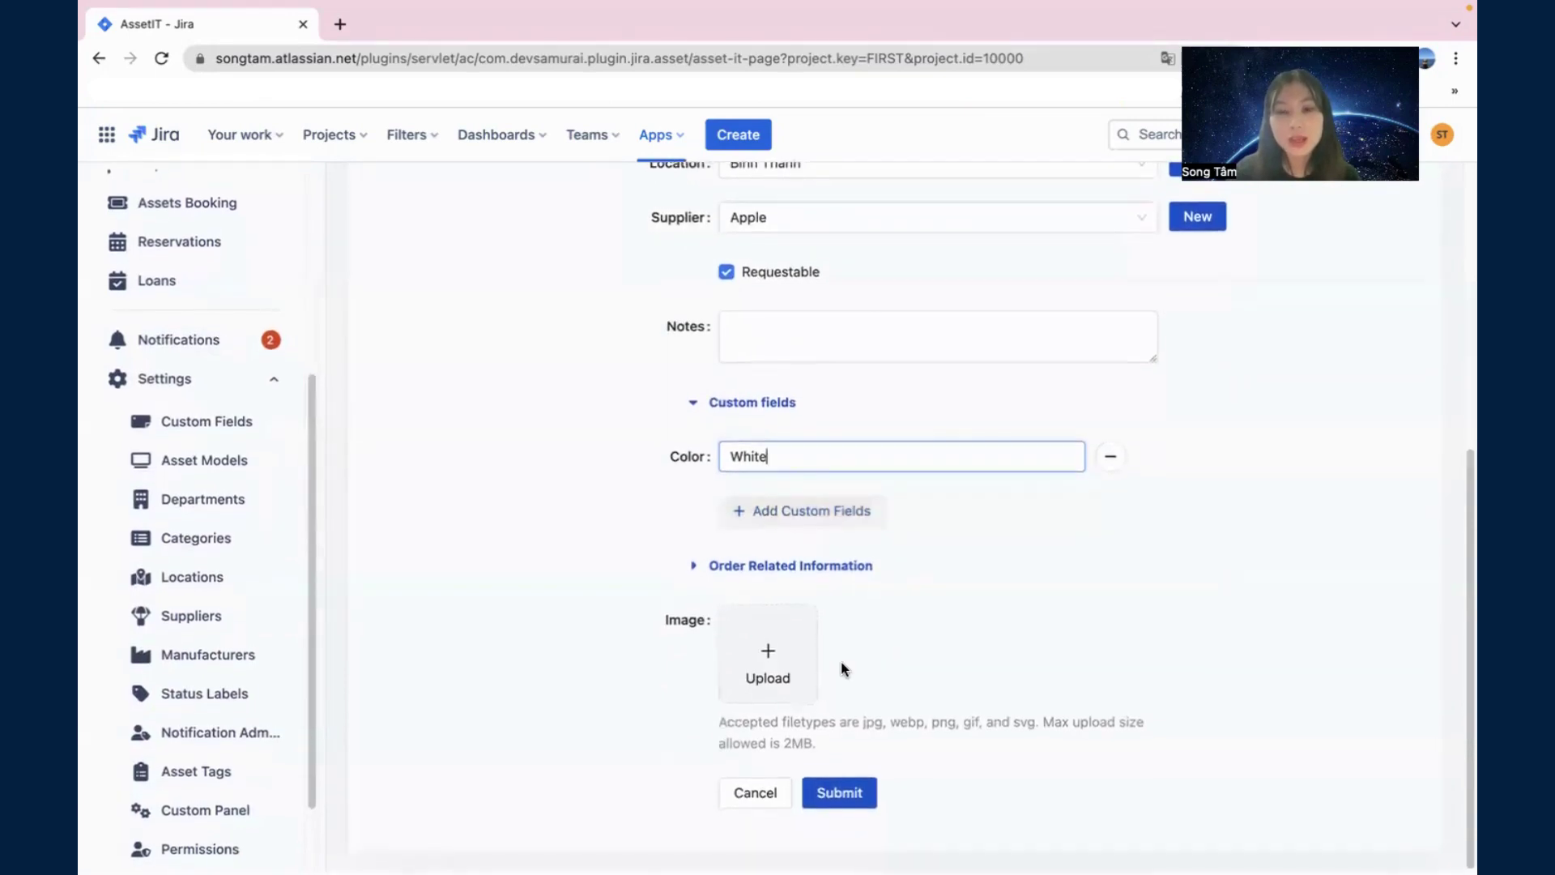
click(820, 790)
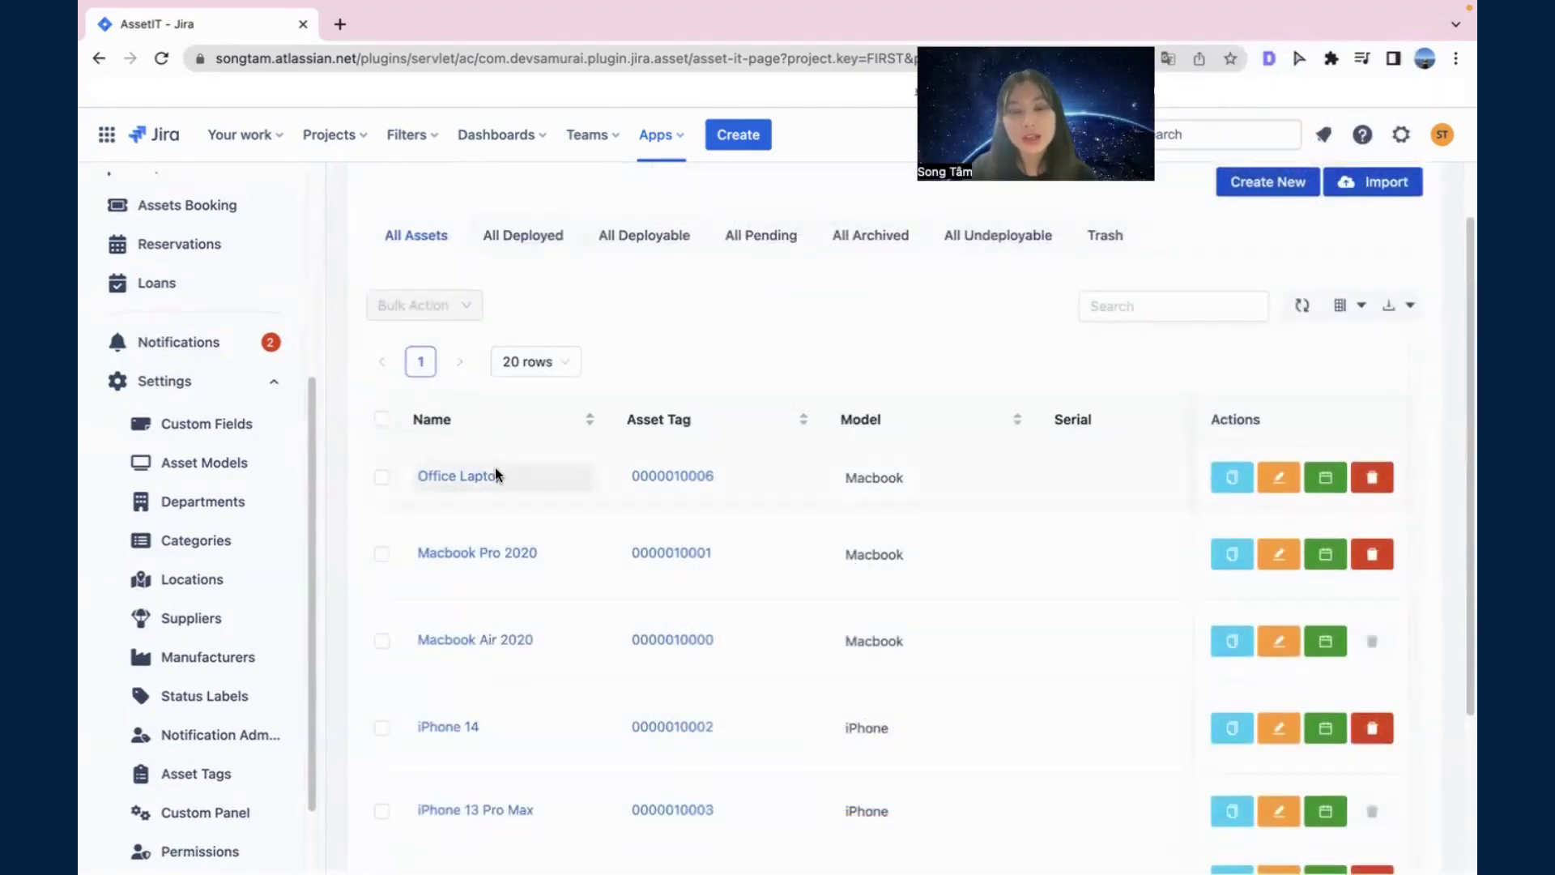
scroll(498, 476, up, 2)
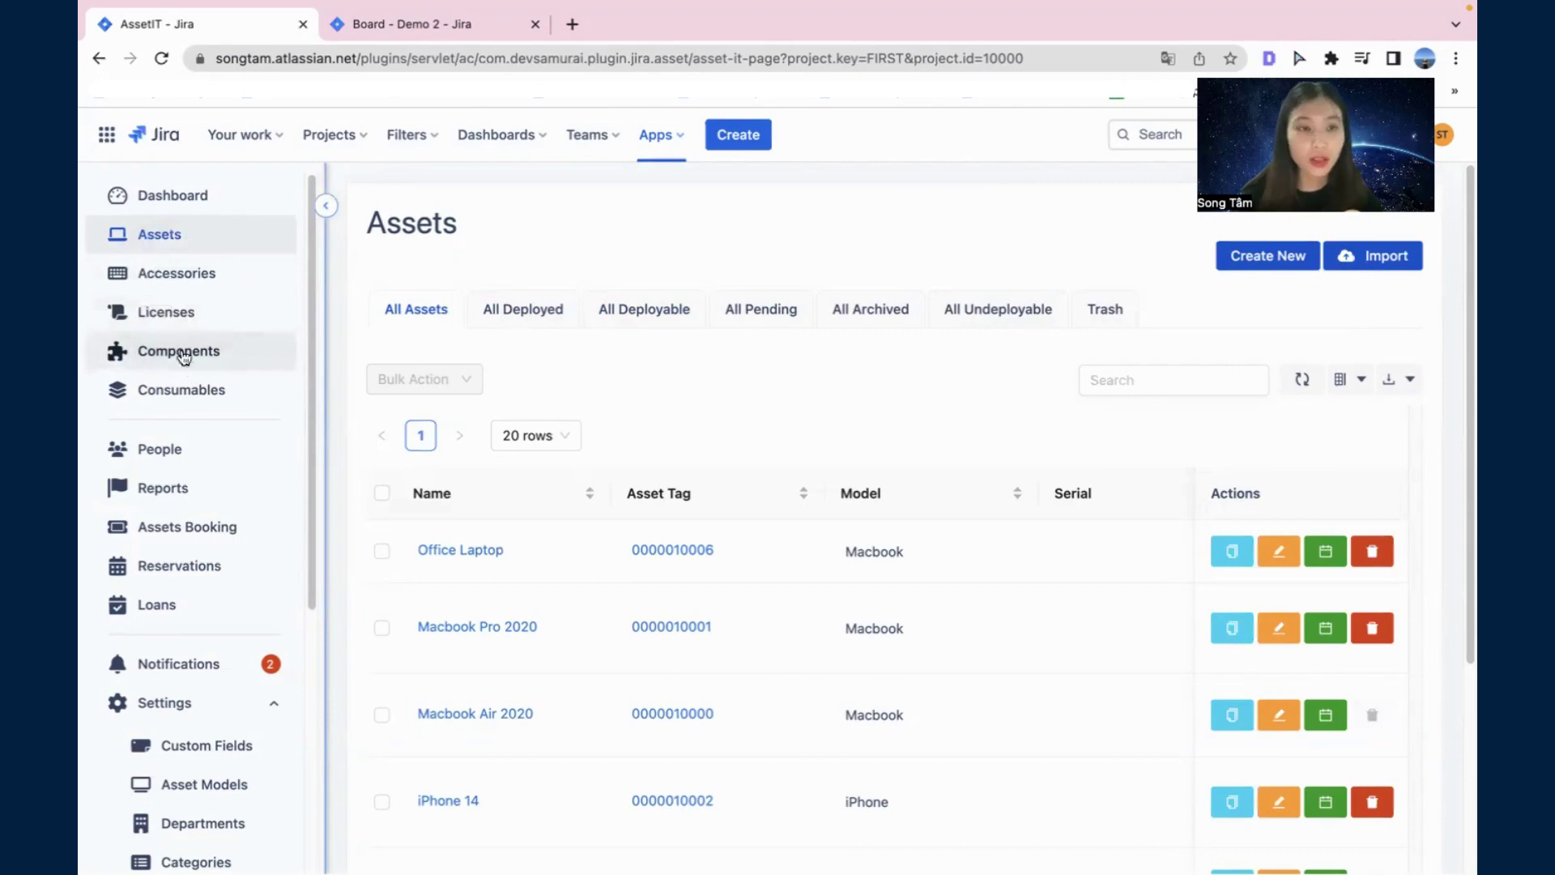
click(163, 272)
click(158, 234)
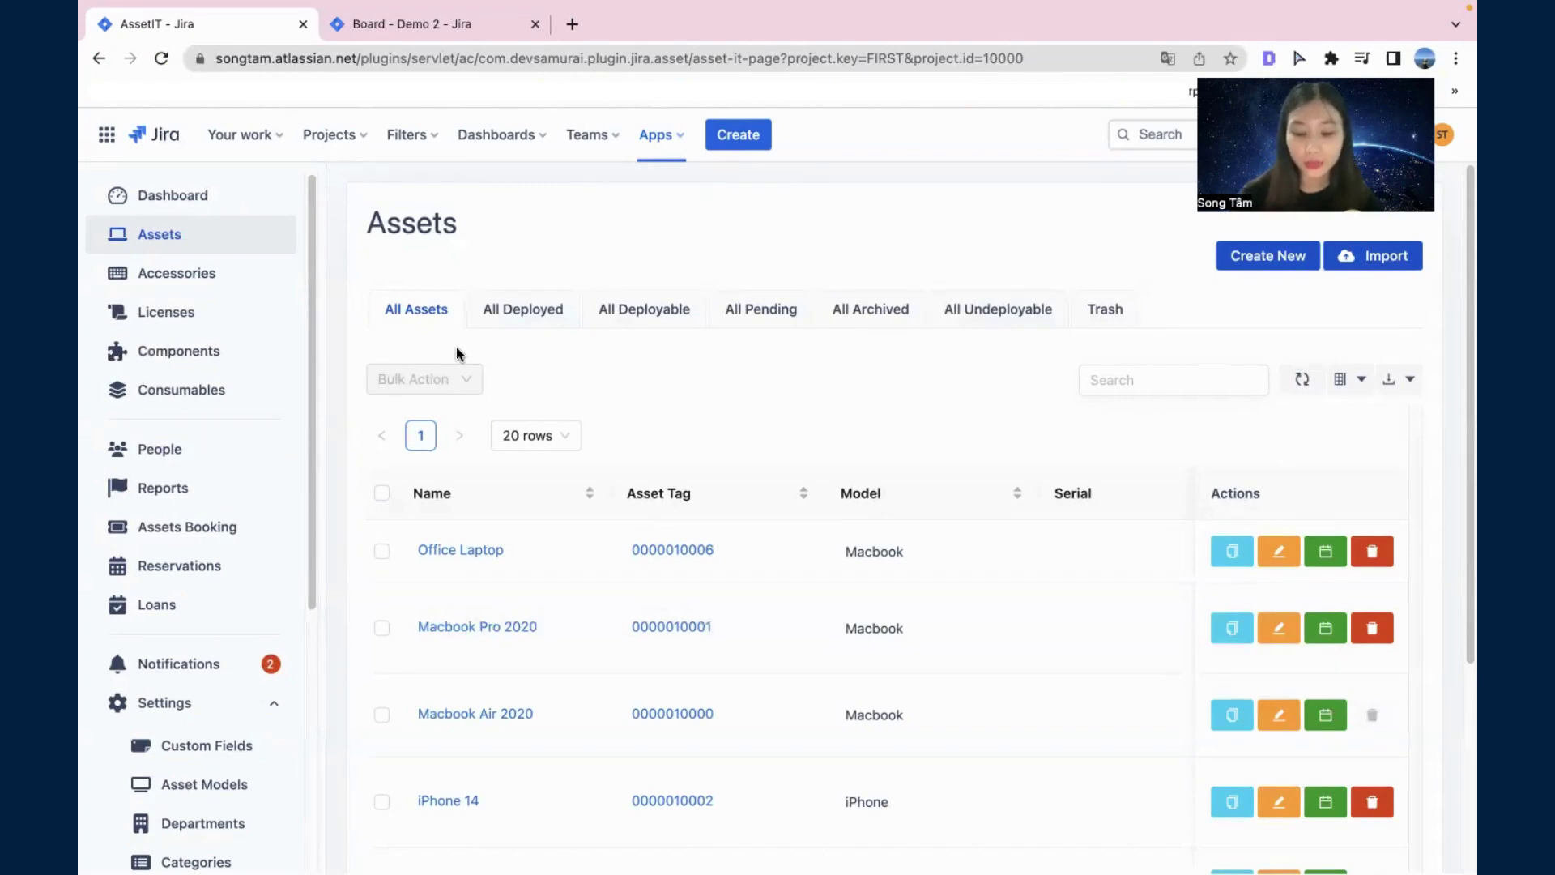
Step: Switch to the Demo 2 project and open the Task issue type in its project settings
click(413, 22)
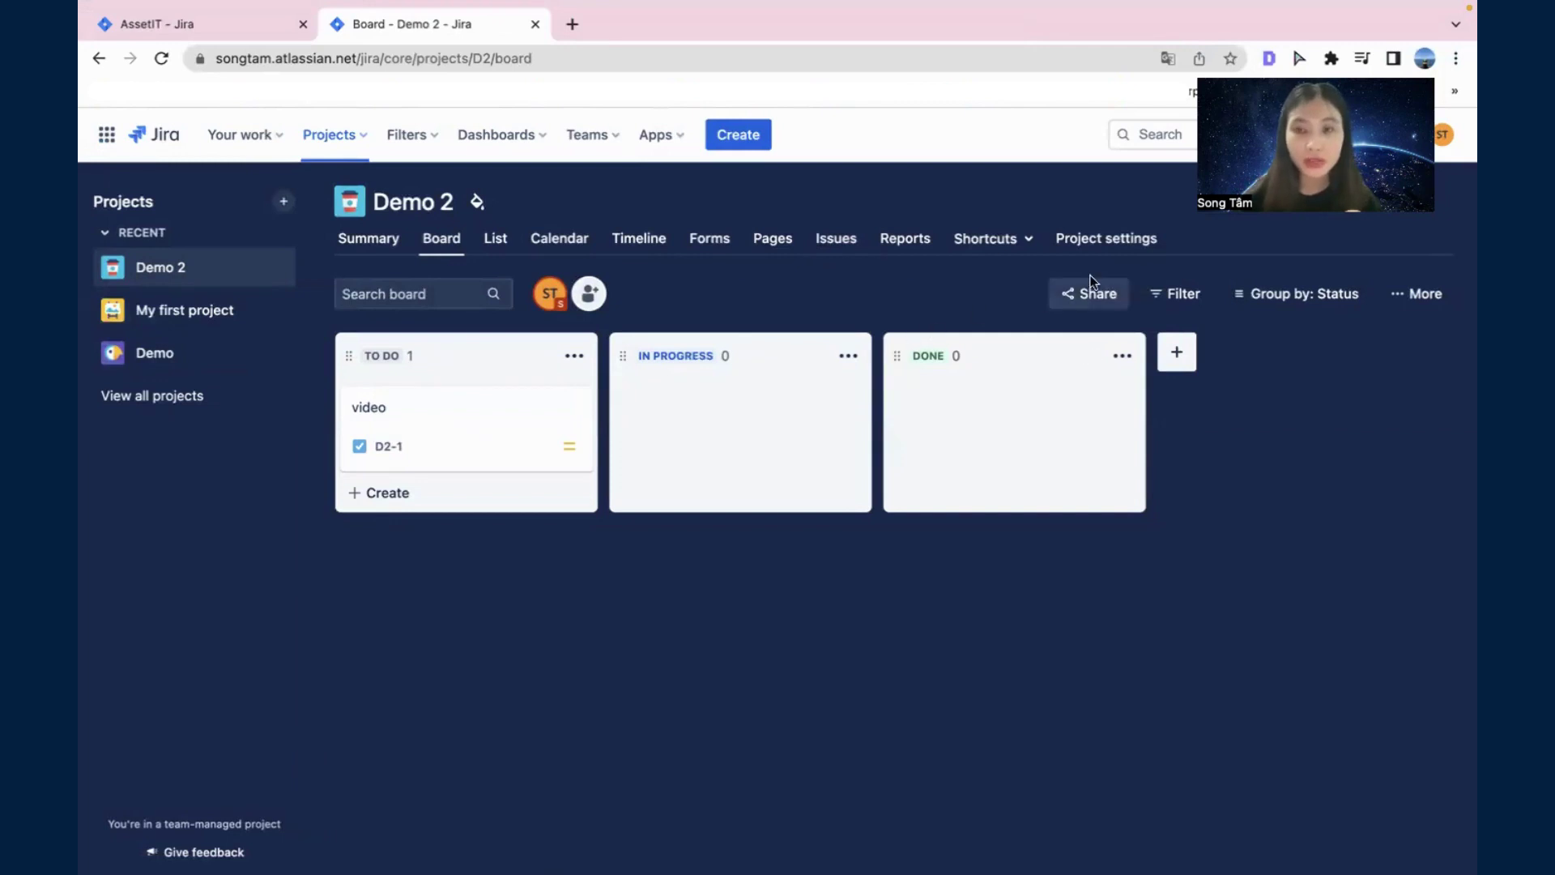
click(1085, 243)
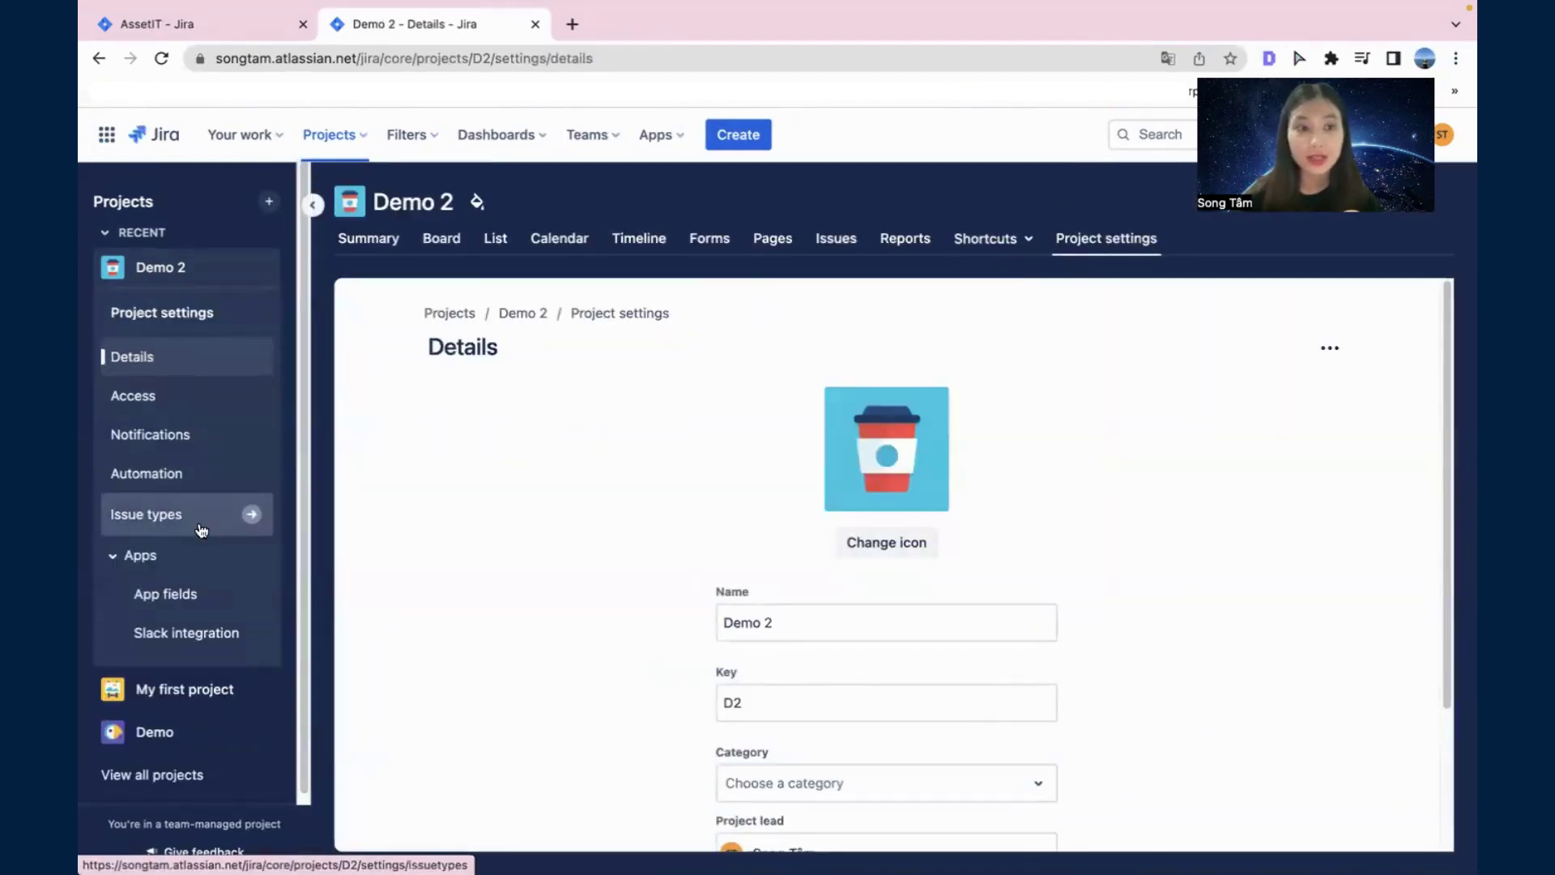
scroll(174, 525, down, 1)
click(174, 525)
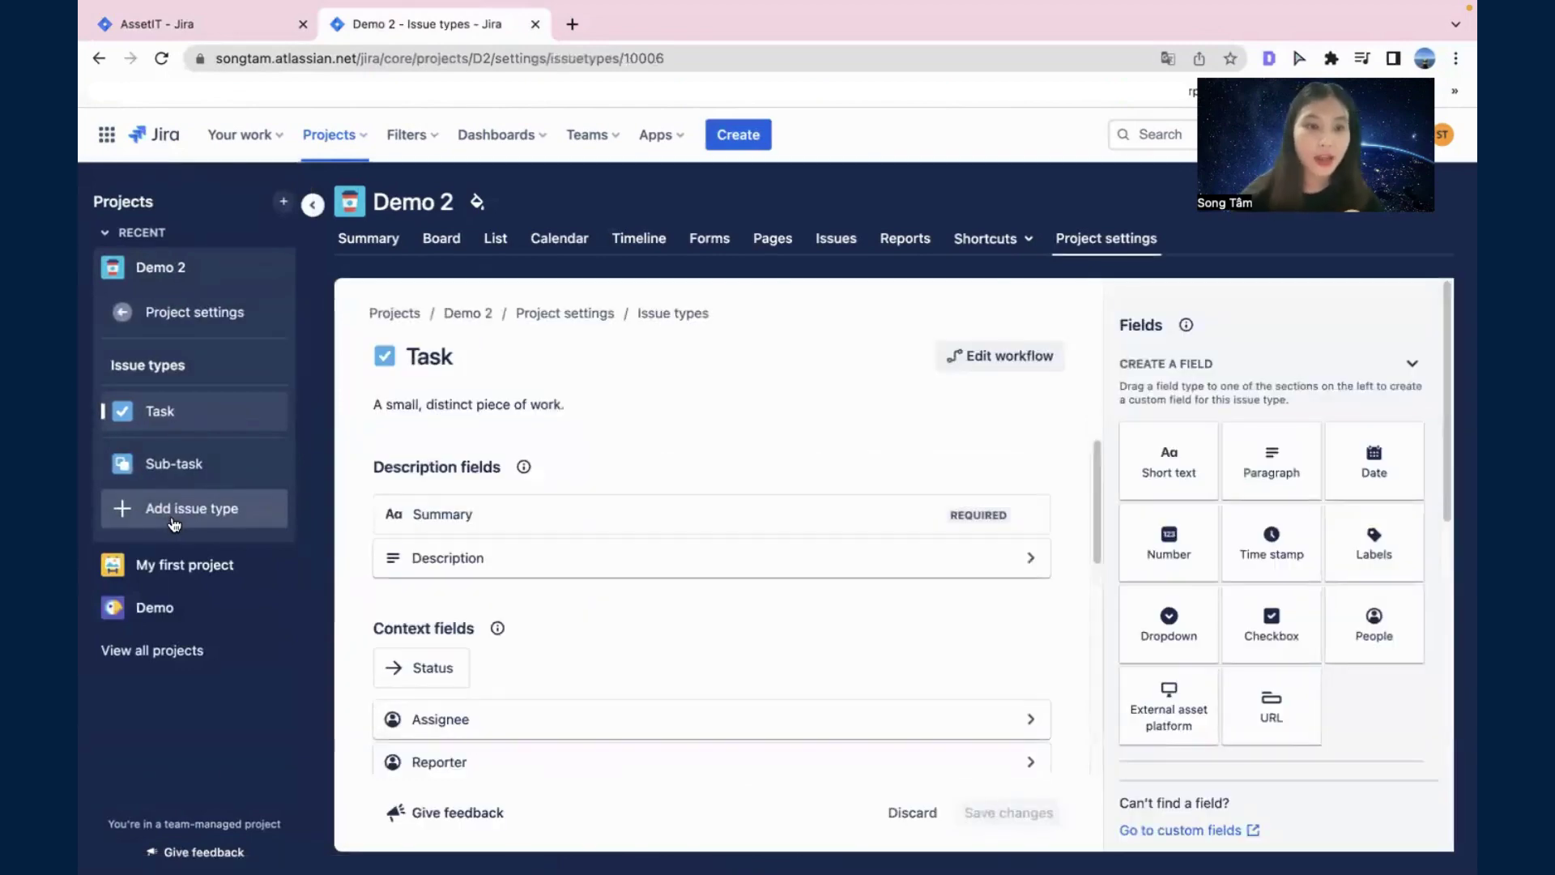
Step: Add an External asset platform field named AssetIT to the Task issue type's description fields and save the changes
scroll(1167, 672, down, 2)
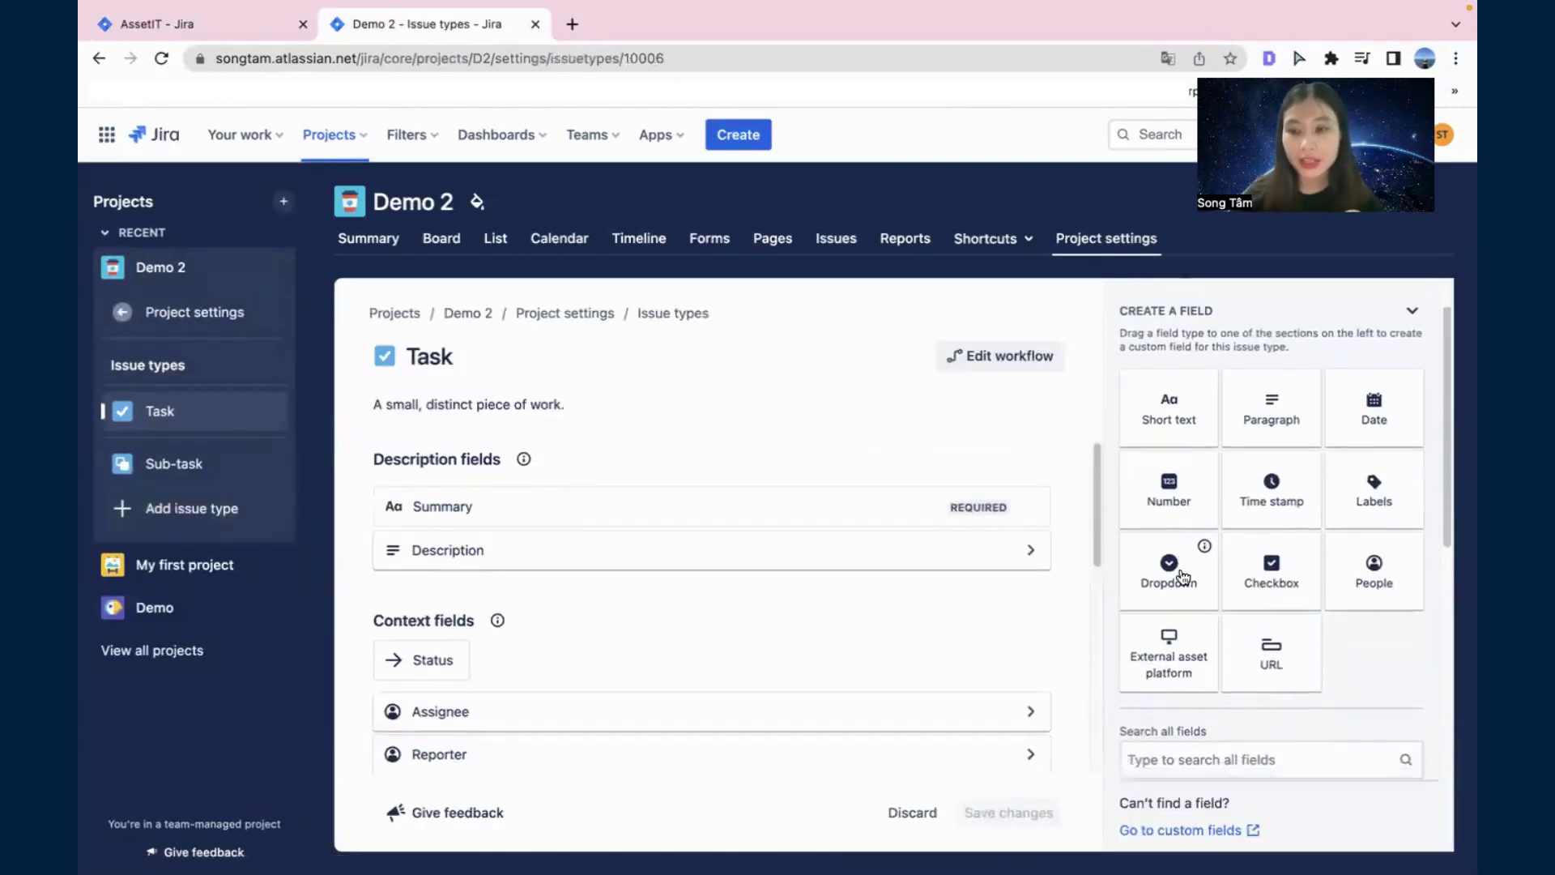
click(1167, 672)
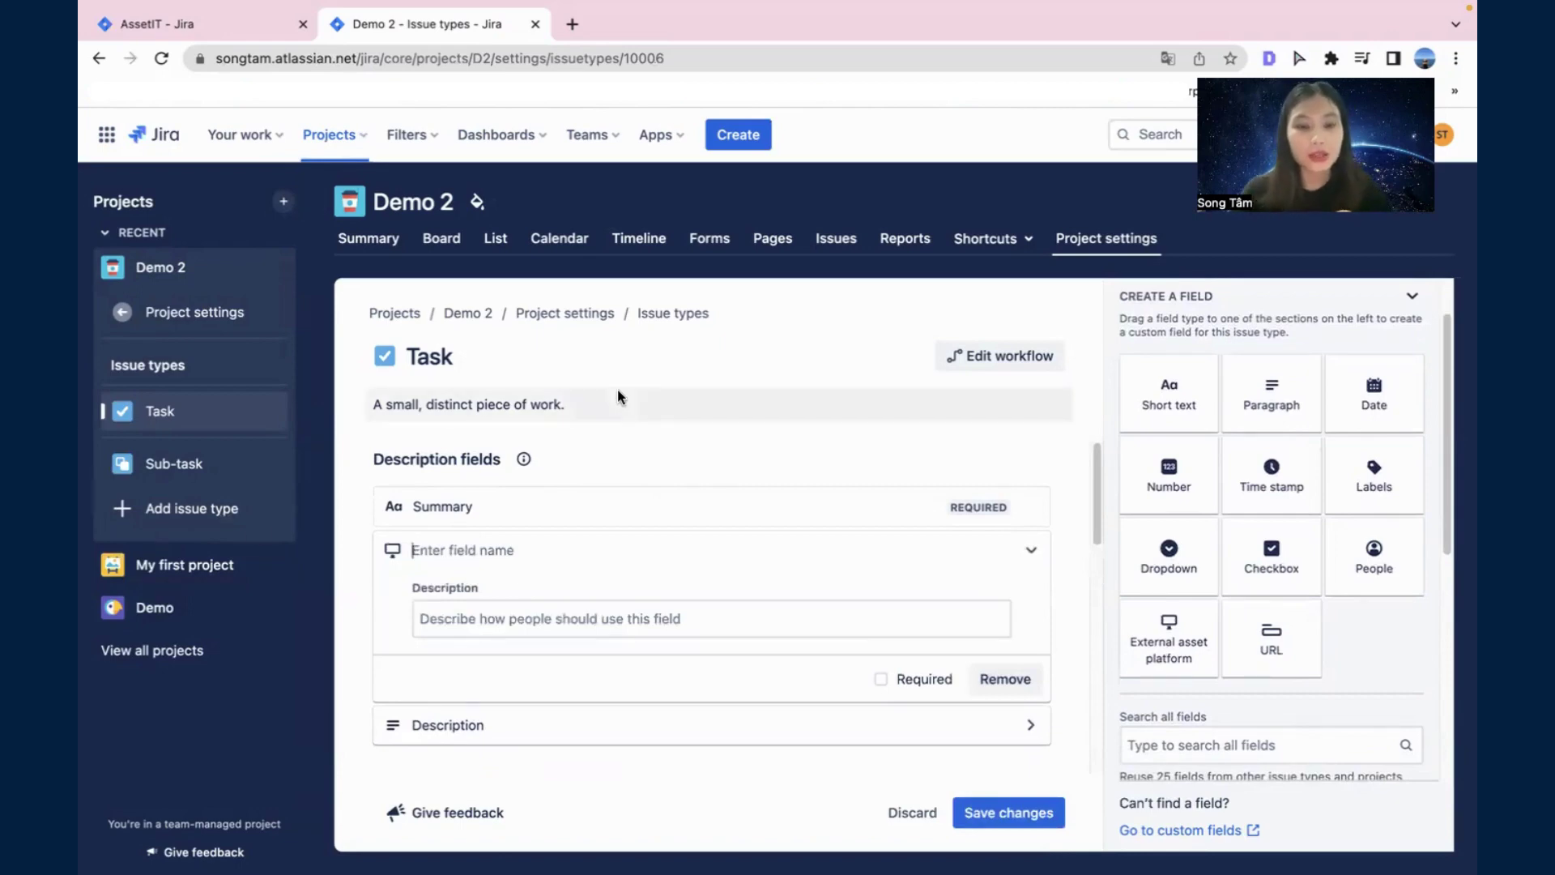
text(AssetIT)
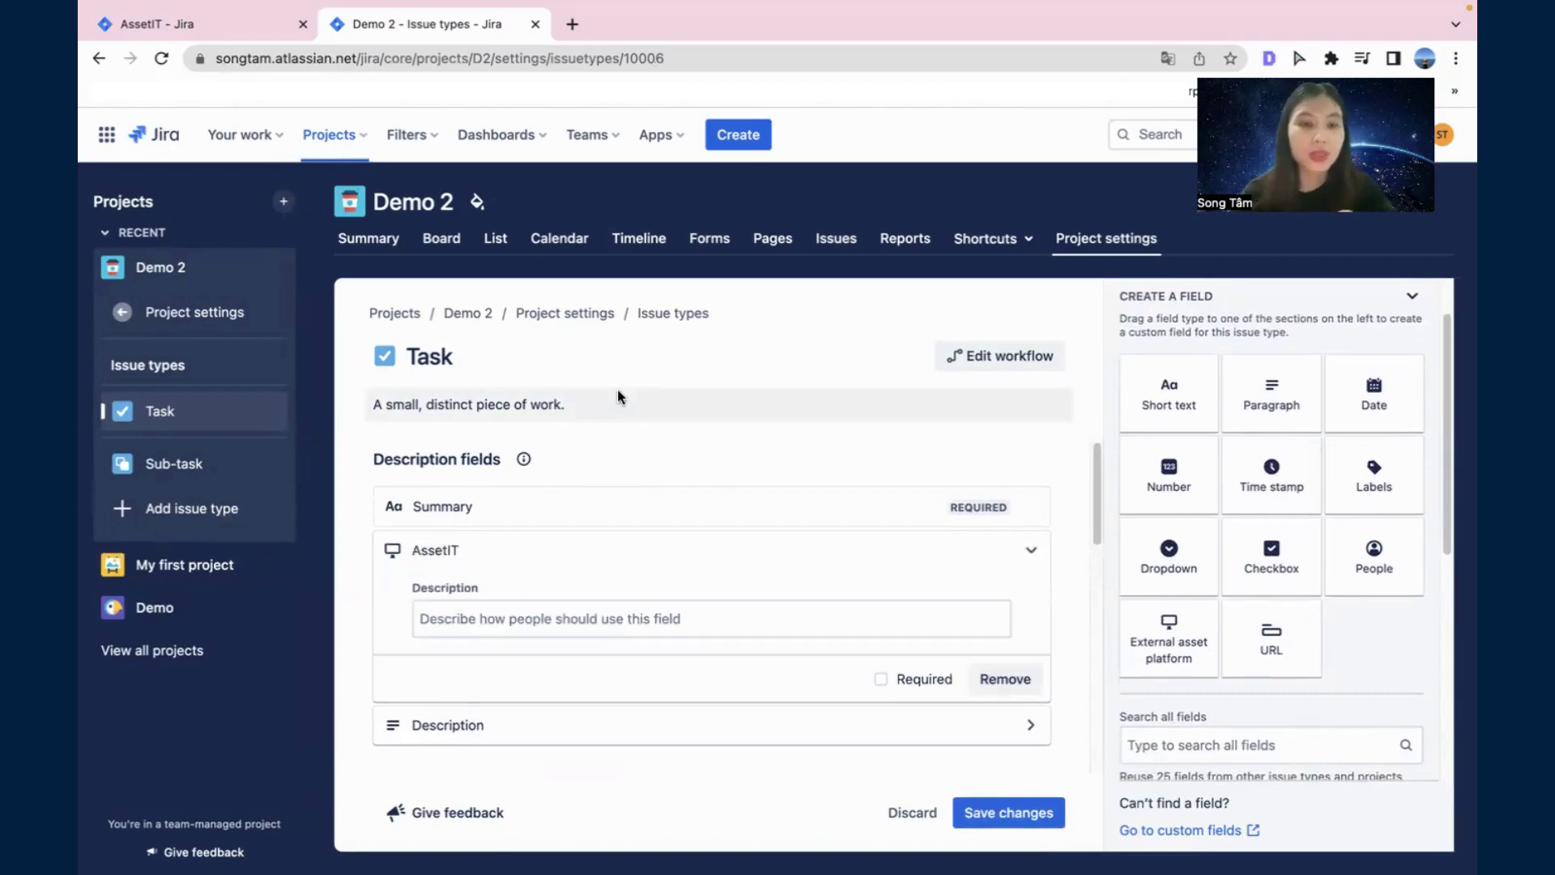
click(900, 570)
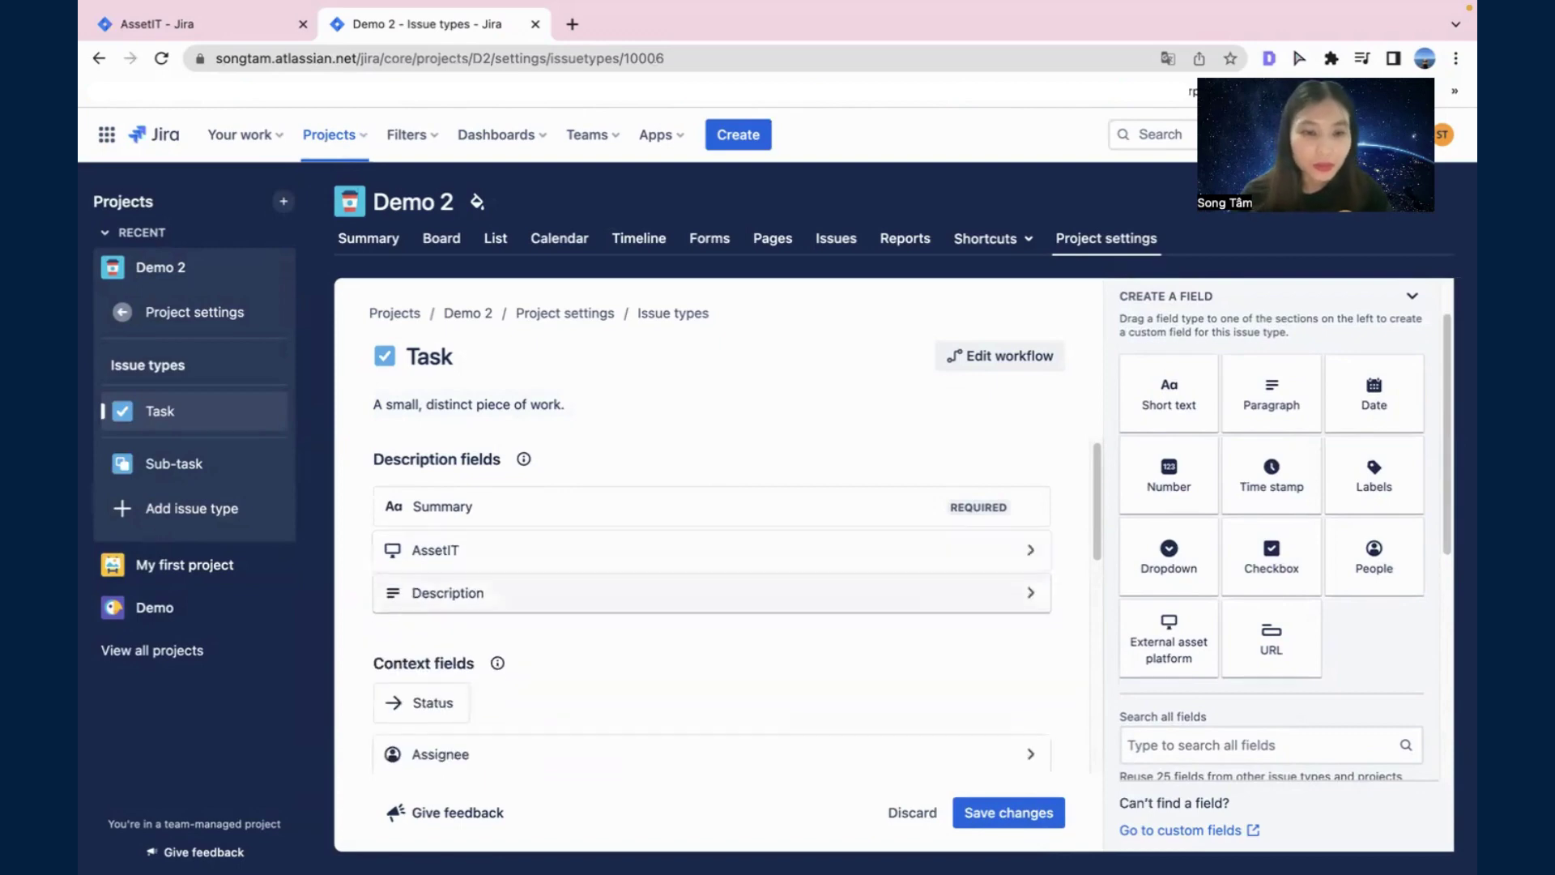
click(905, 550)
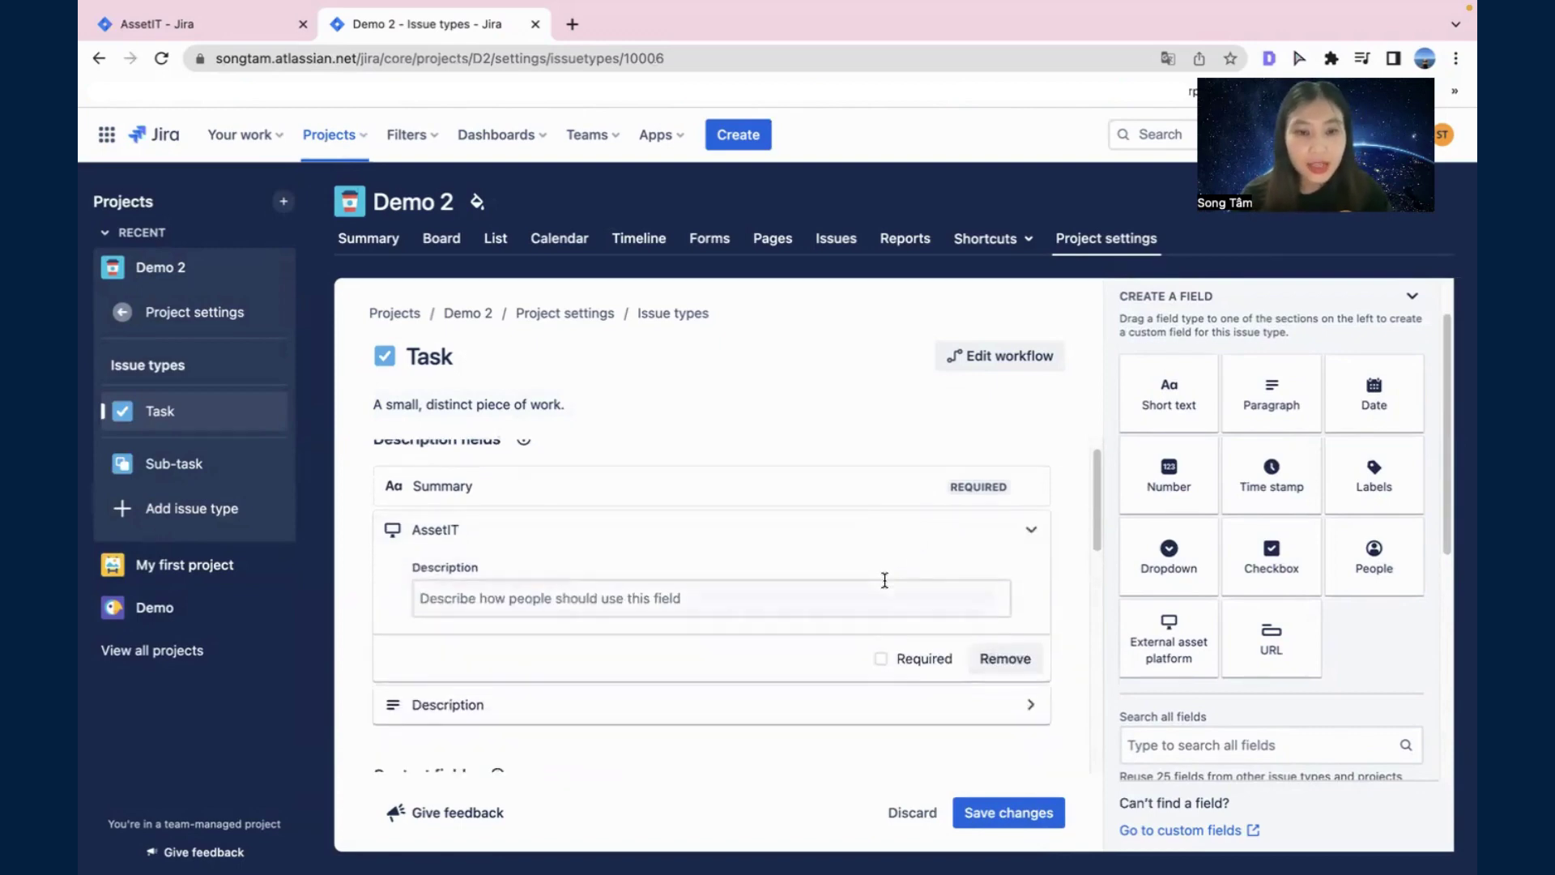
click(1001, 813)
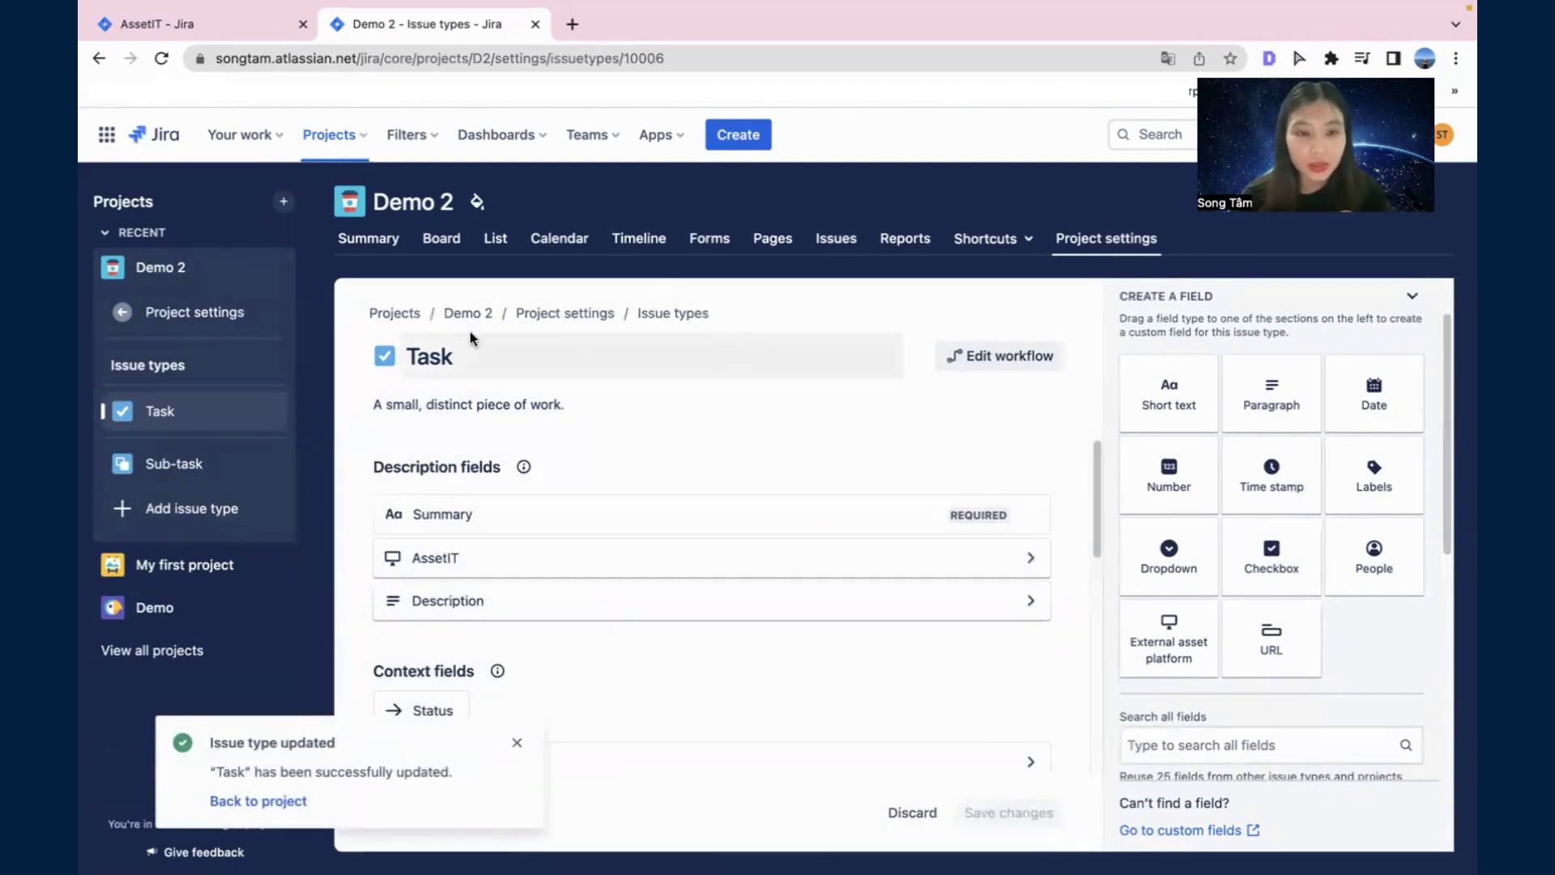
Step: Open the video task from the Demo 2 board and show the AssetIT panel in it
click(441, 238)
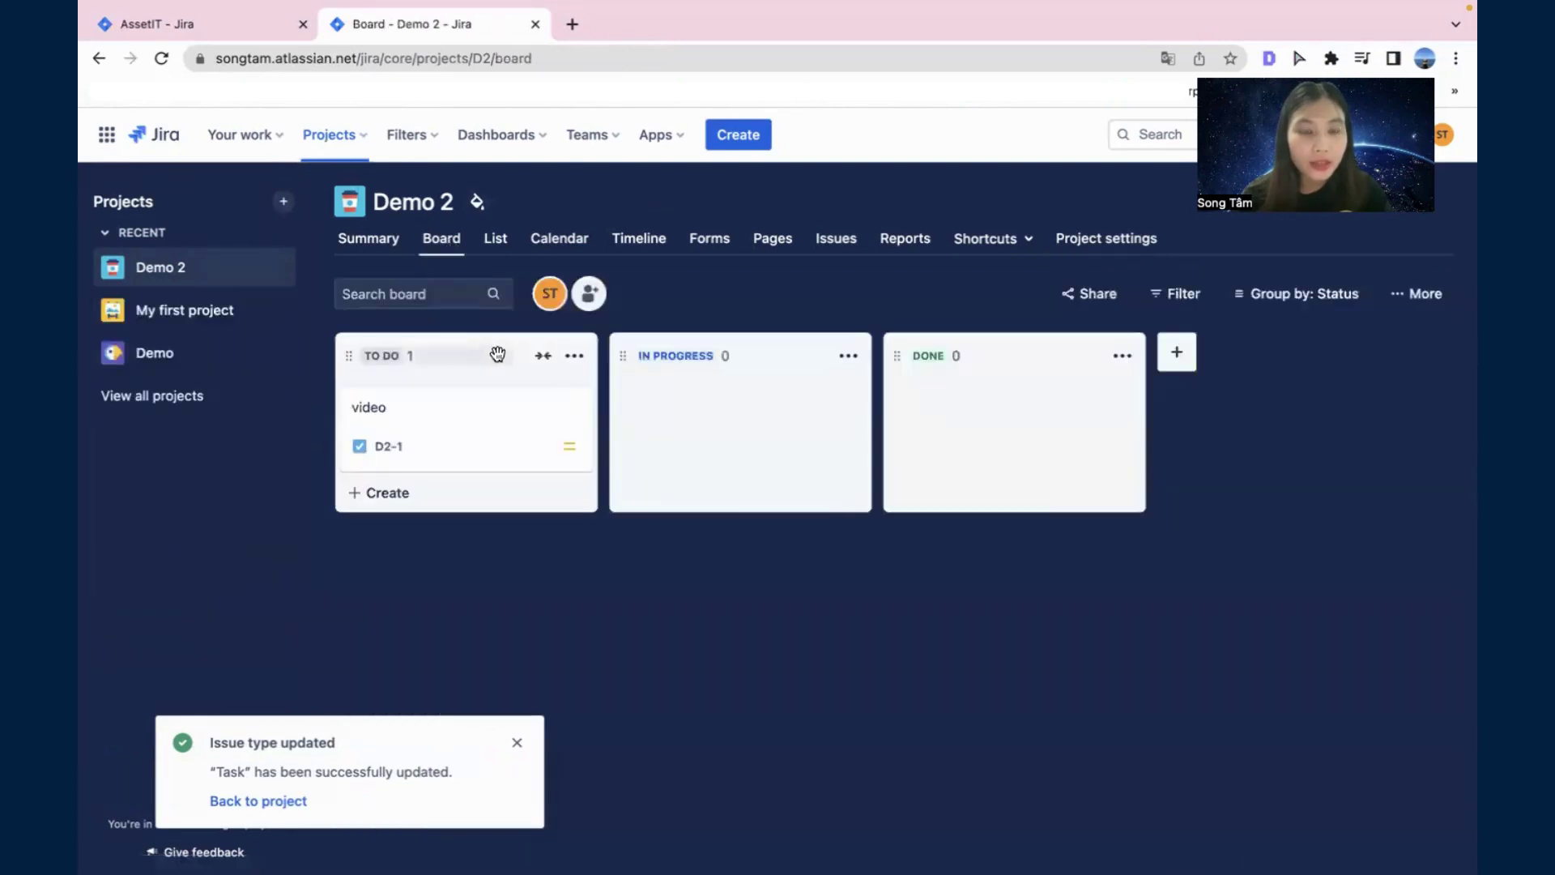
click(457, 425)
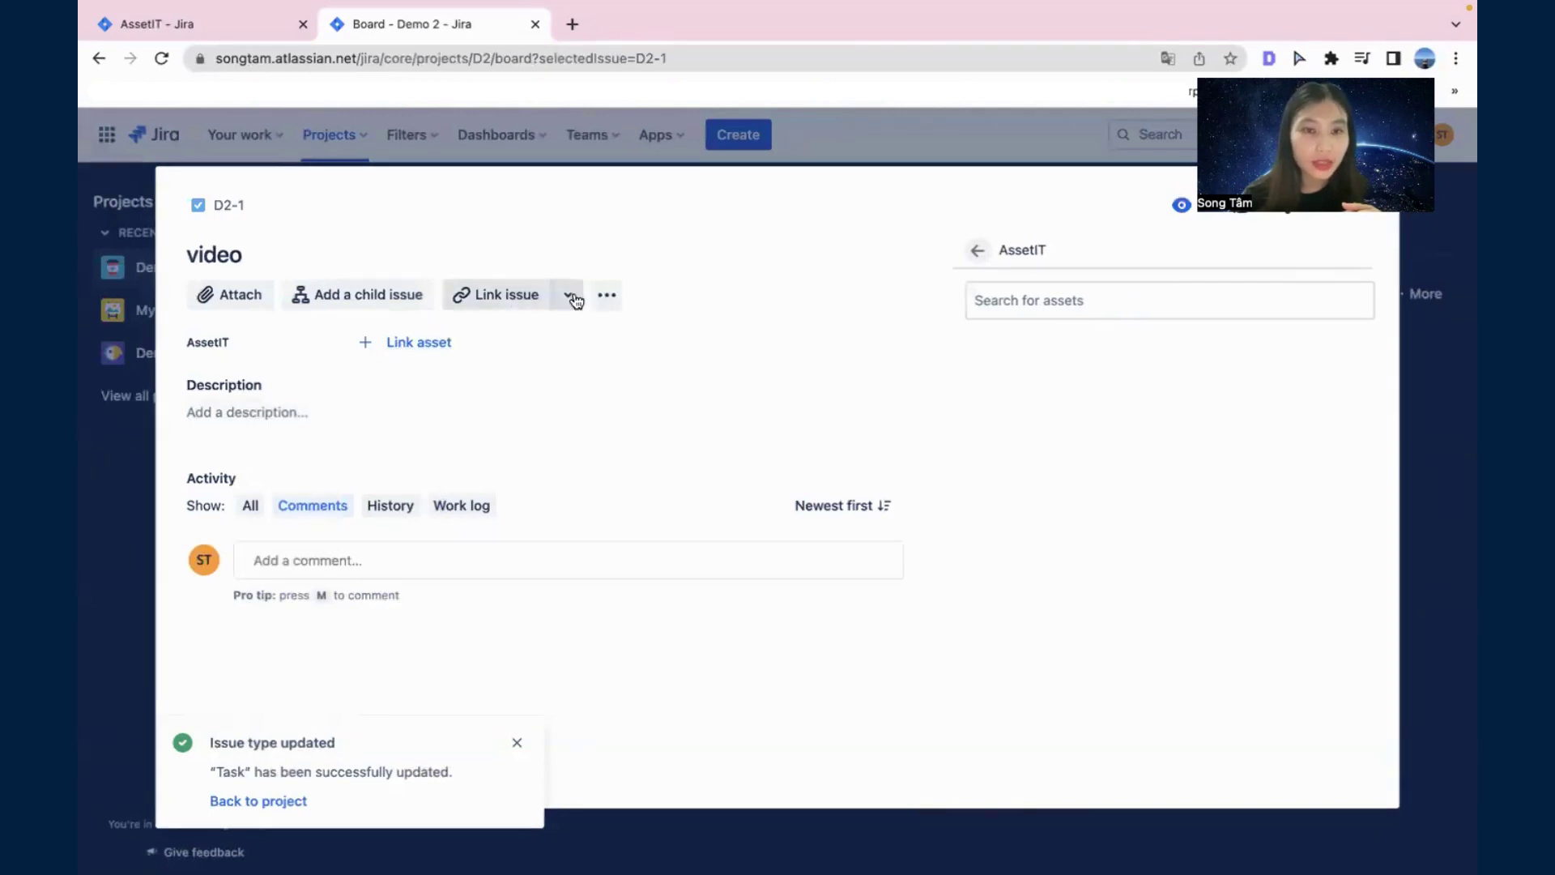
click(609, 300)
click(660, 342)
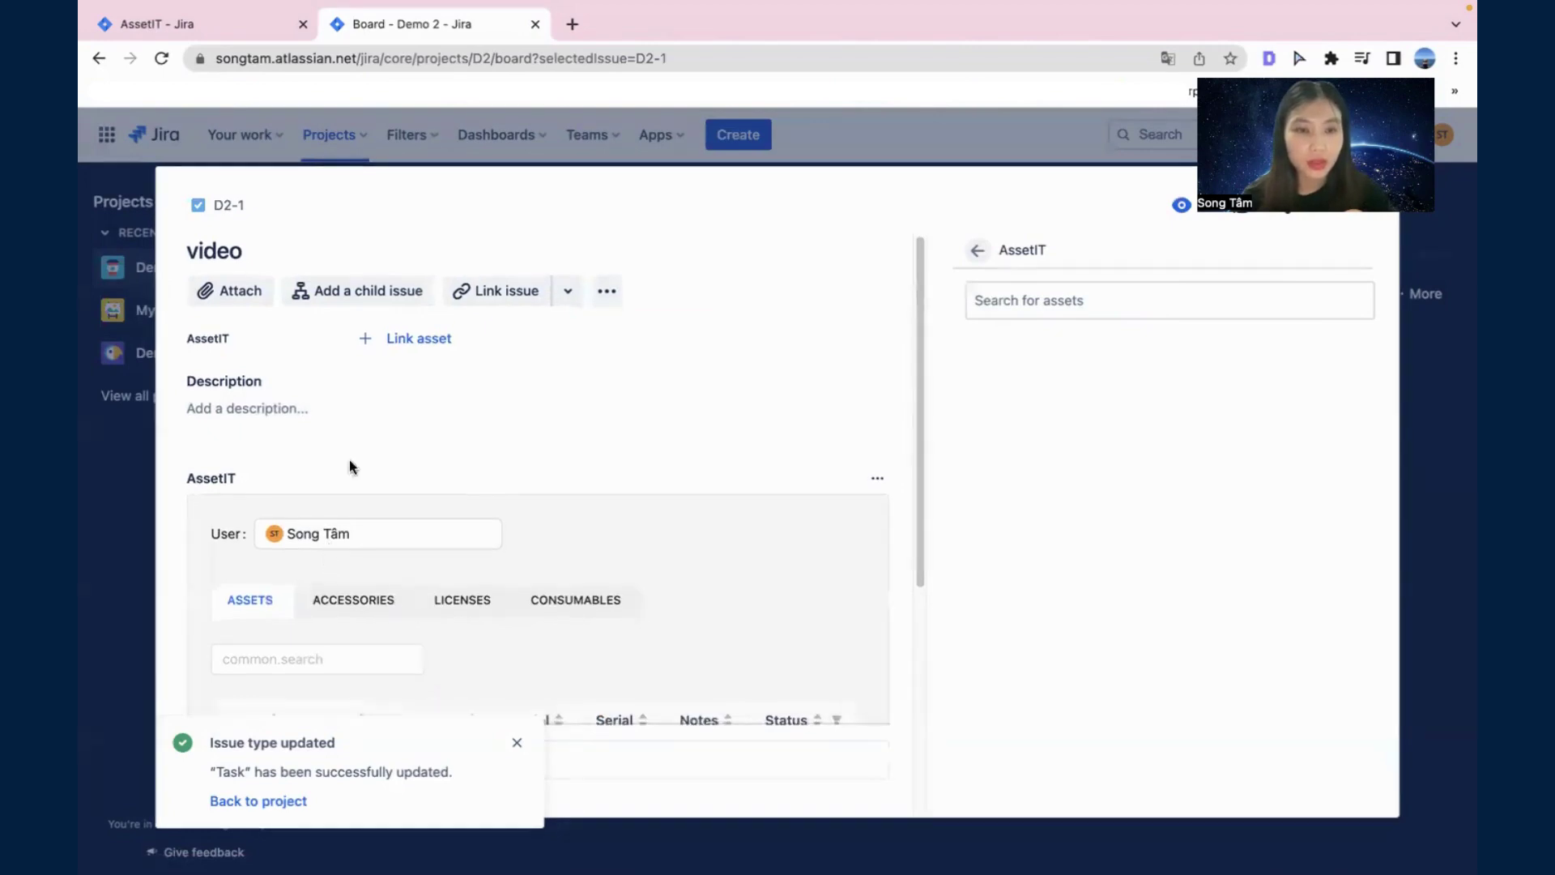
Step: Link the Macbook Pro 2020 asset to the video task and review the asset's details and the task's AssetIT panel
click(408, 341)
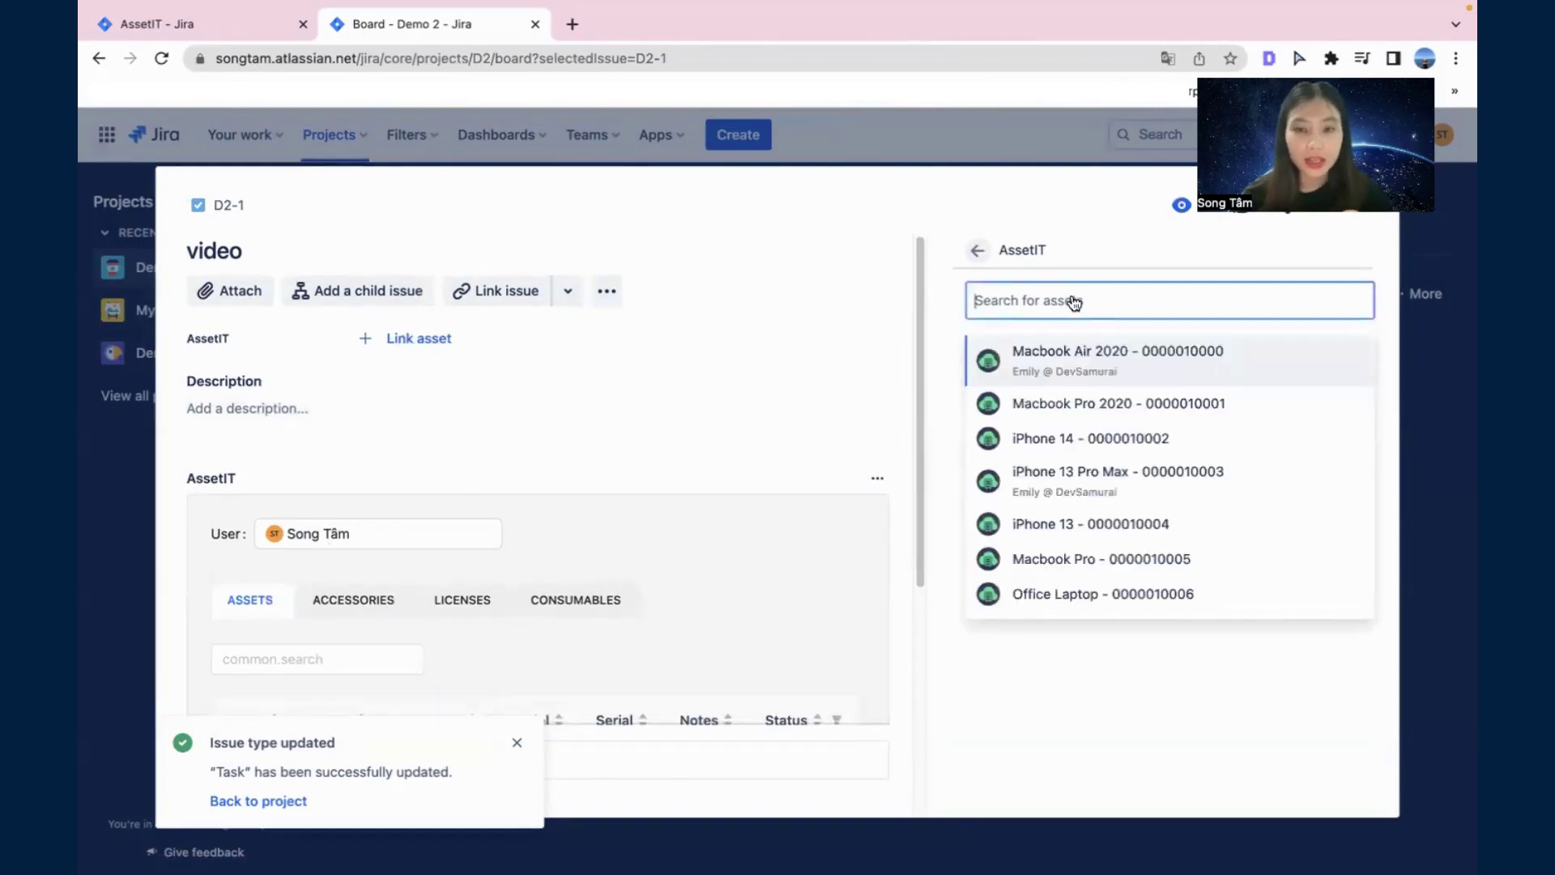
click(1090, 405)
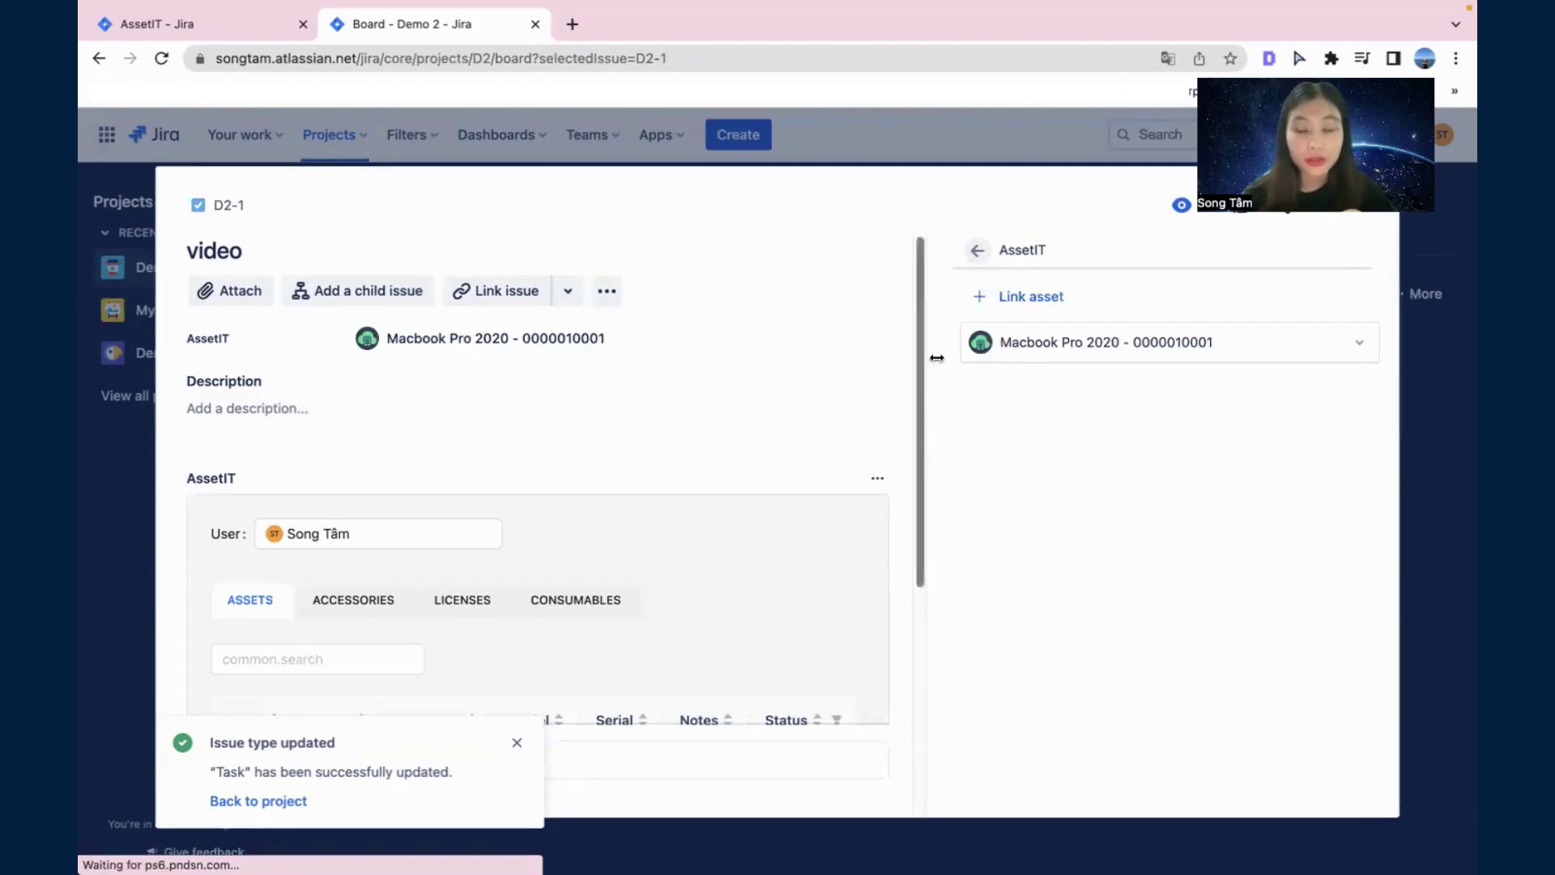
click(1086, 343)
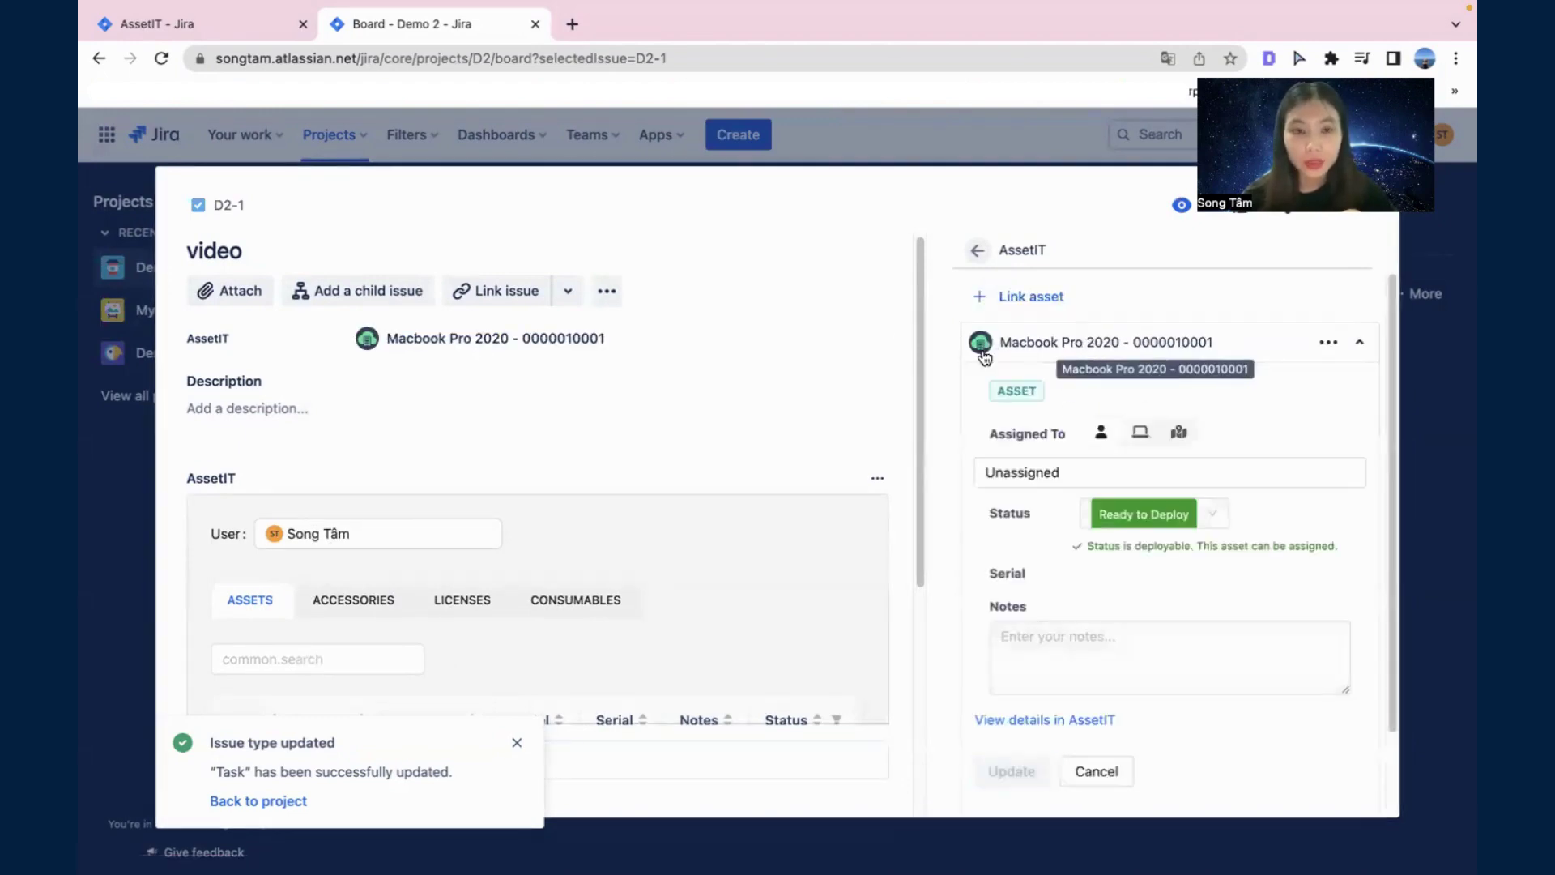
scroll(1185, 454, down, 1)
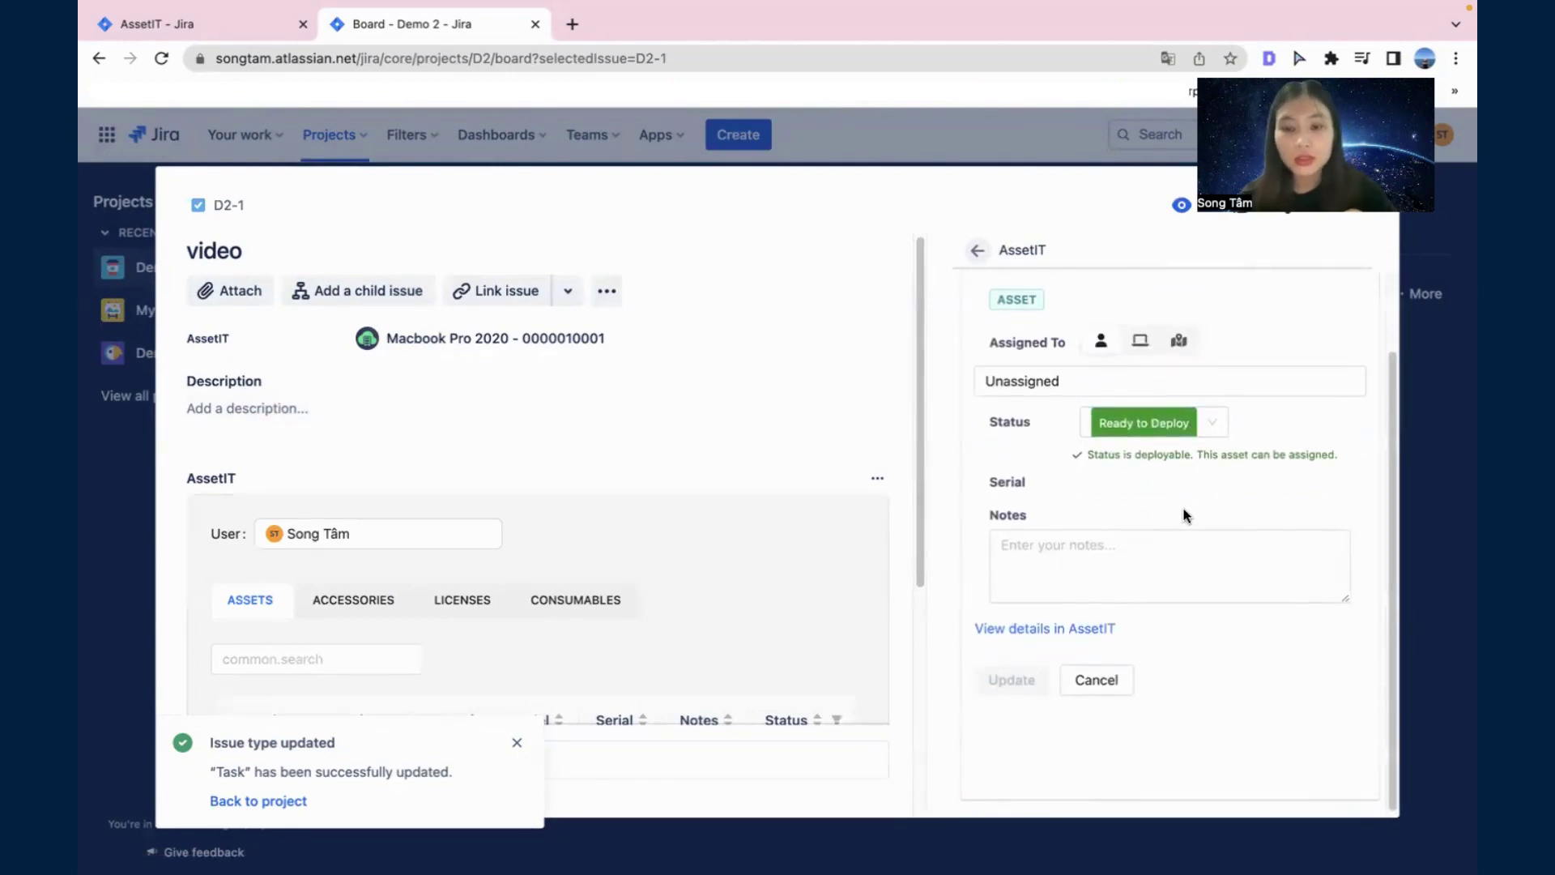
scroll(1187, 514, up, 1)
scroll(465, 574, down, 3)
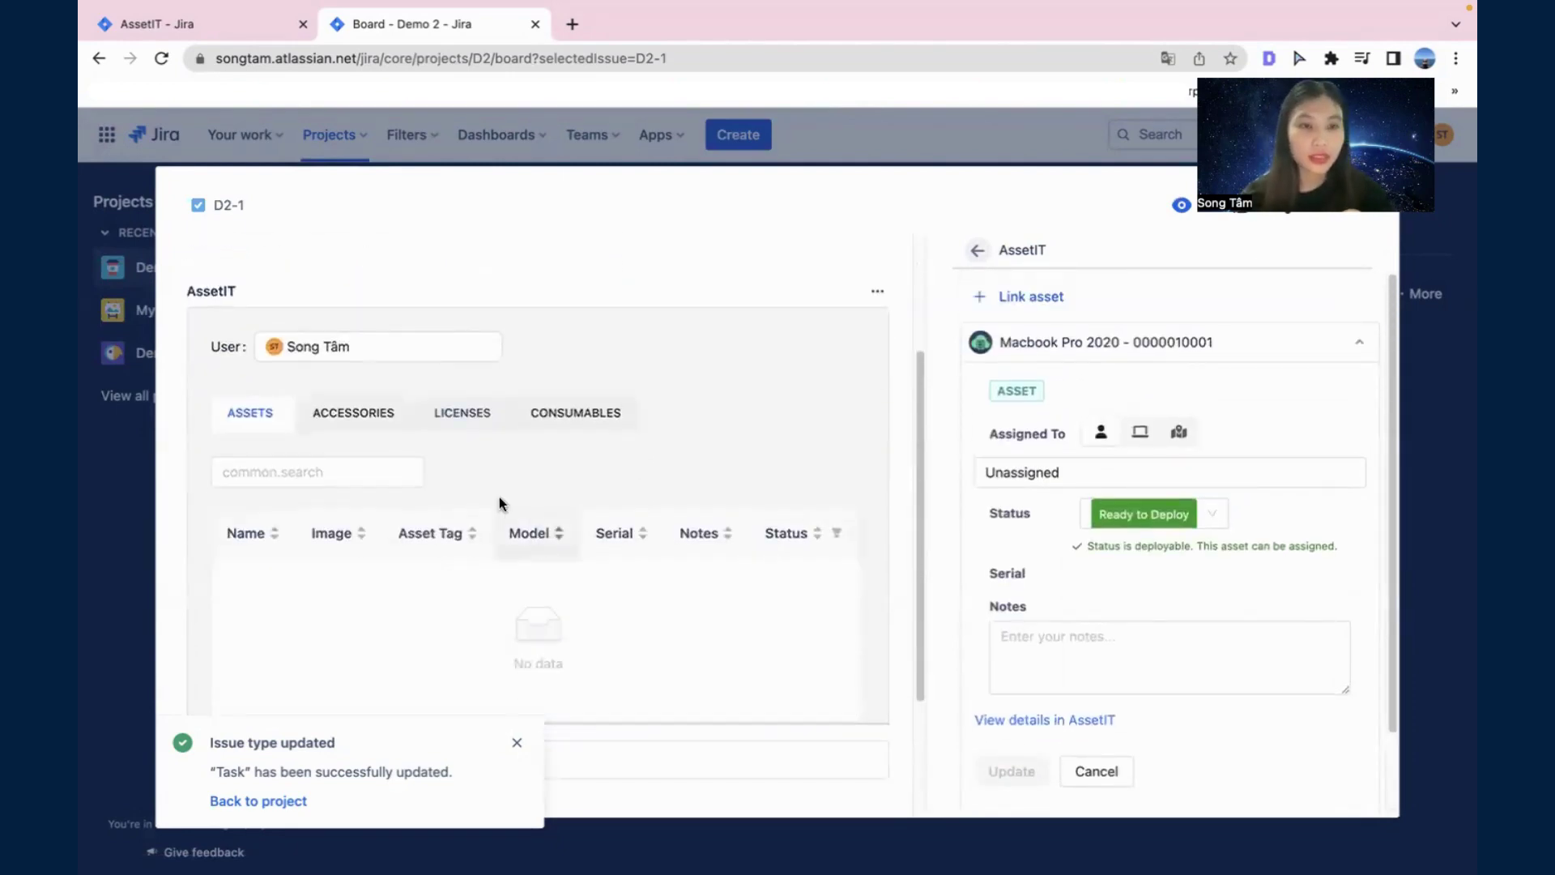
scroll(499, 502, up, 3)
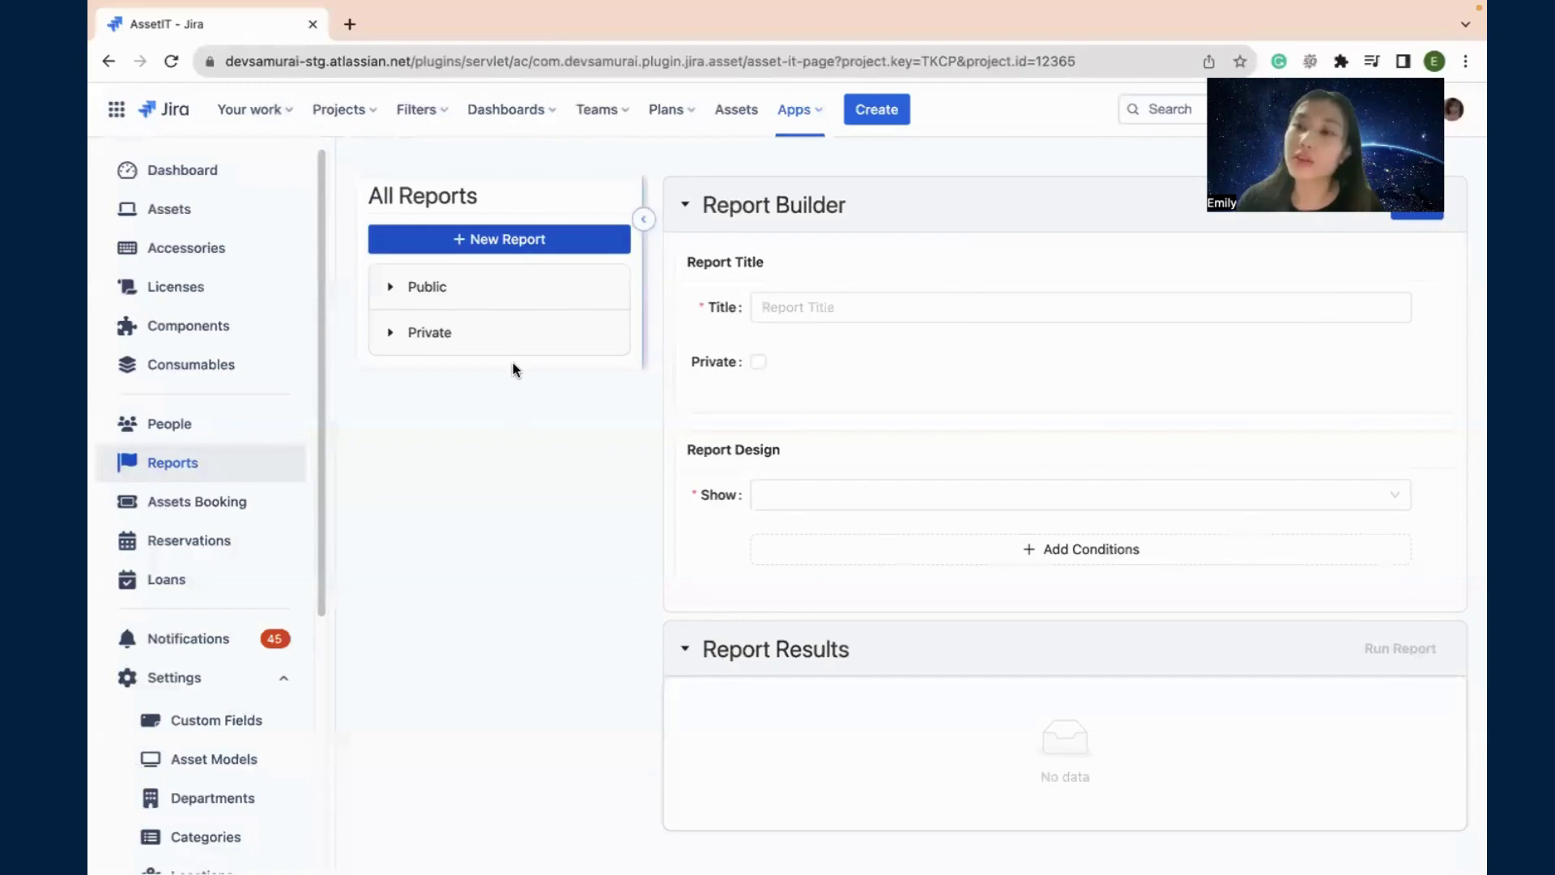
Step: Start a new report and look through the Public and Private report lists
click(468, 242)
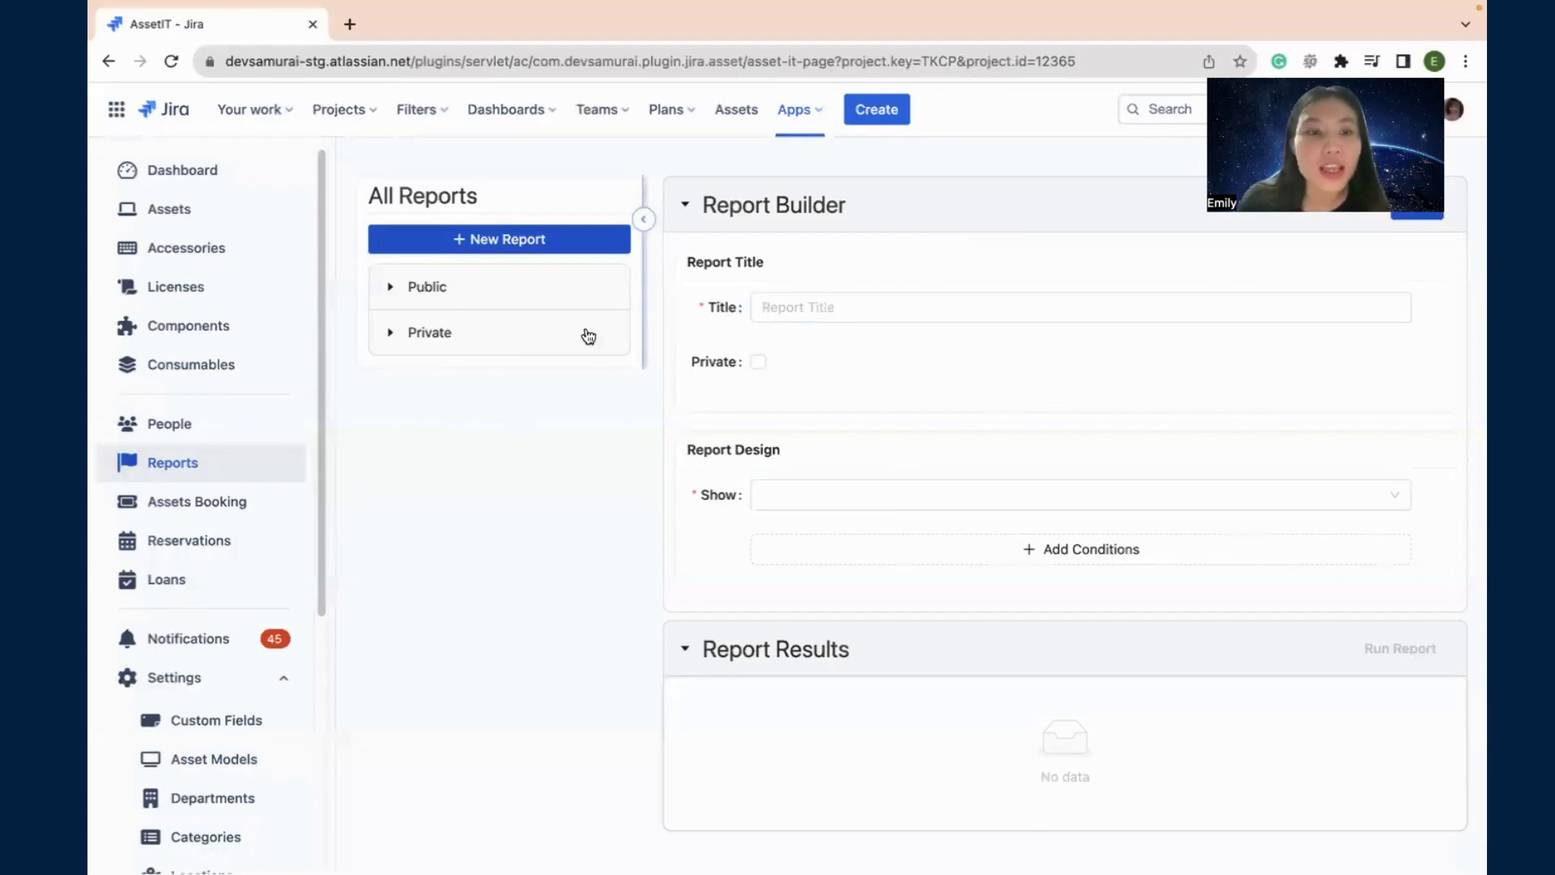
click(417, 292)
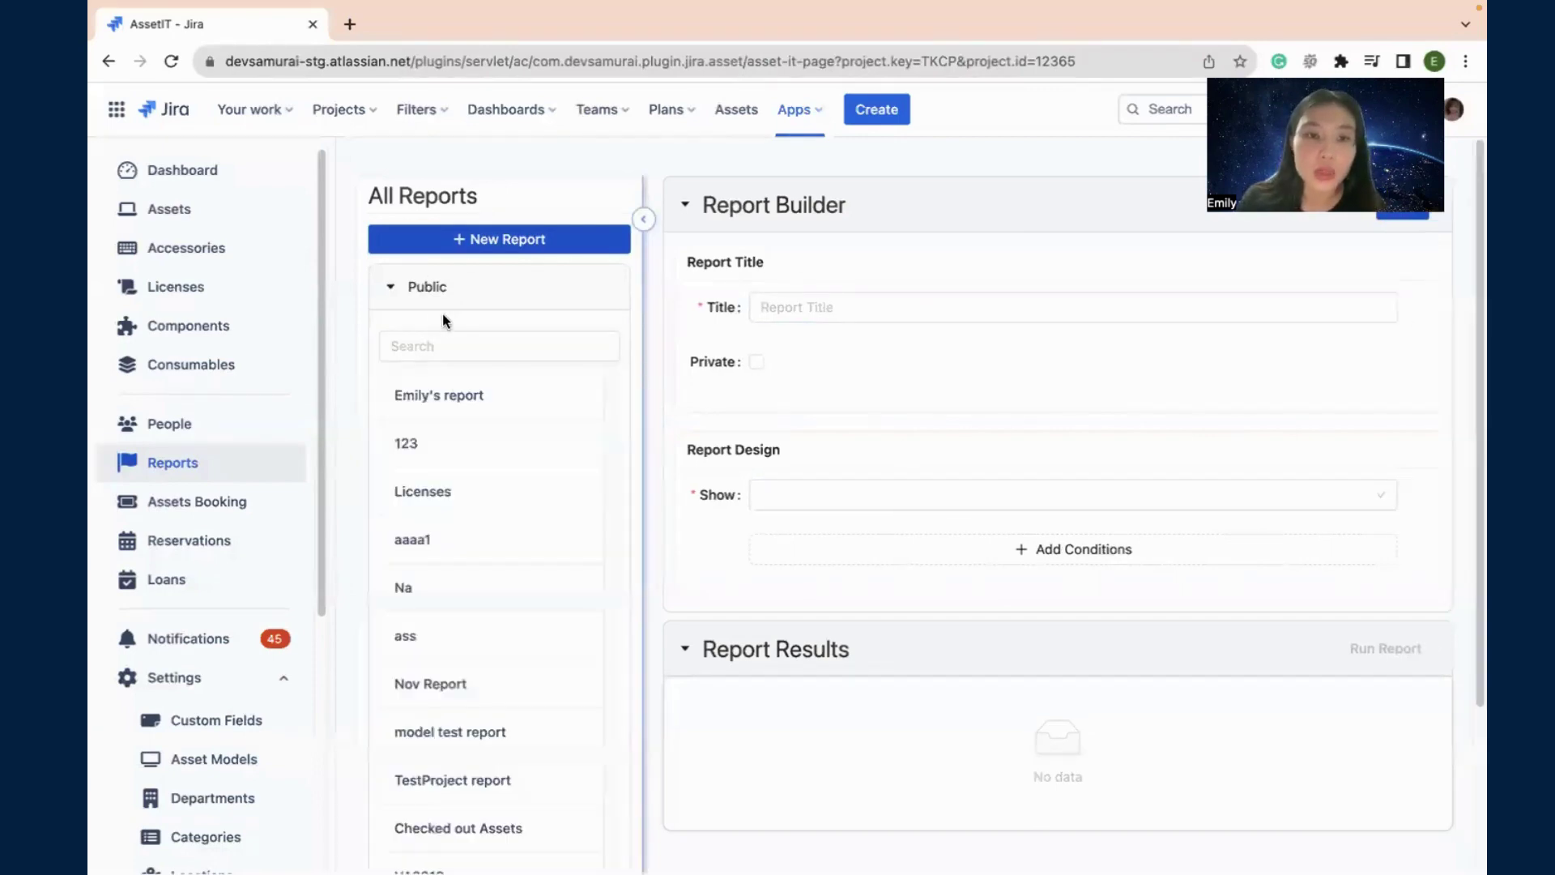
click(437, 301)
click(433, 336)
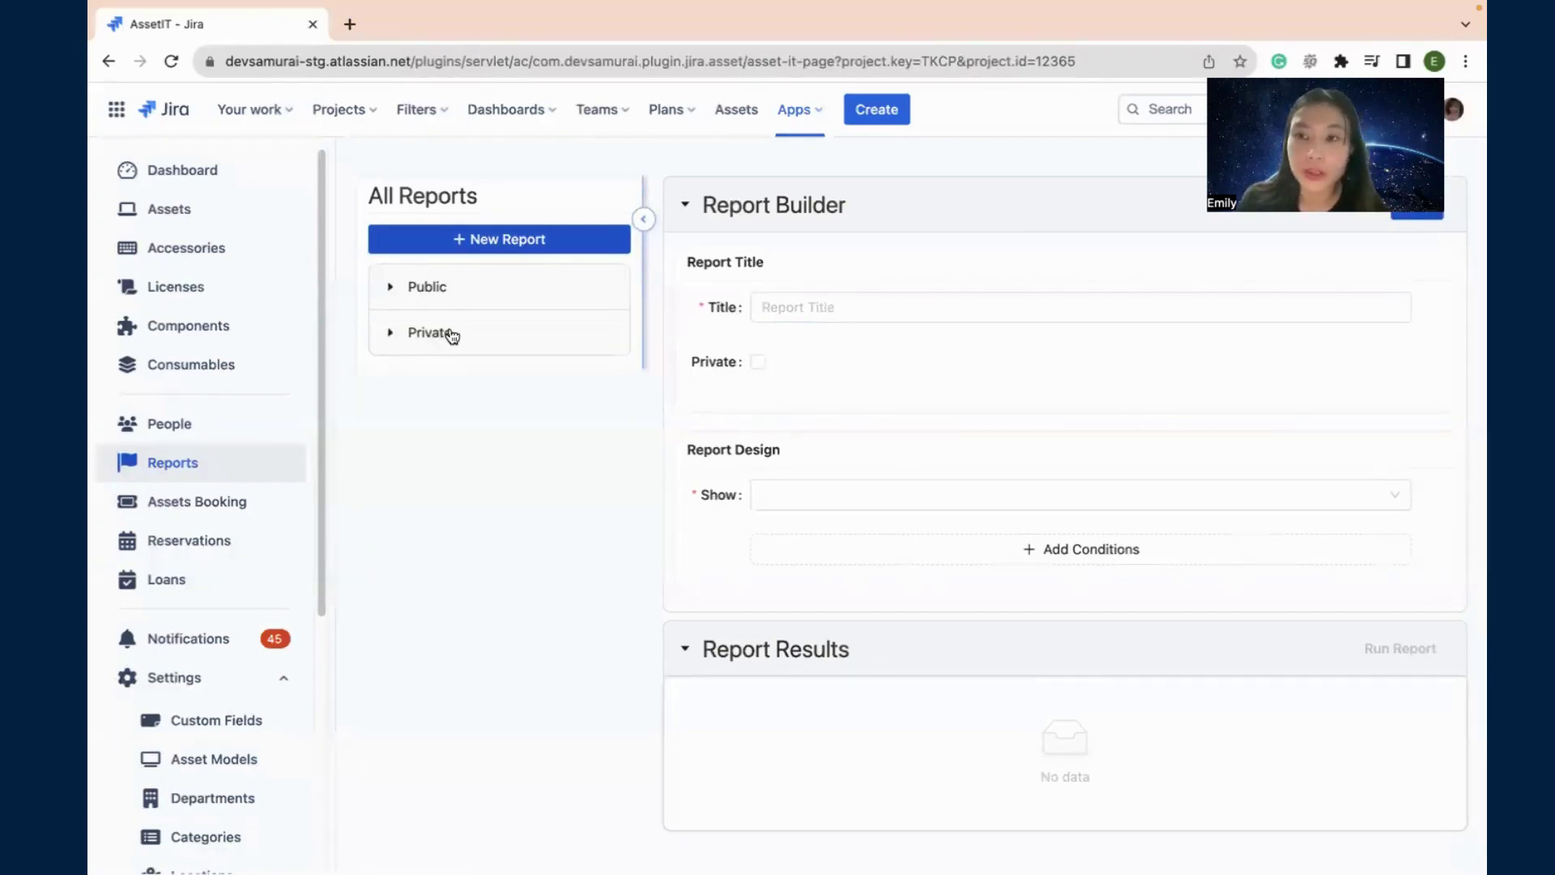
click(429, 292)
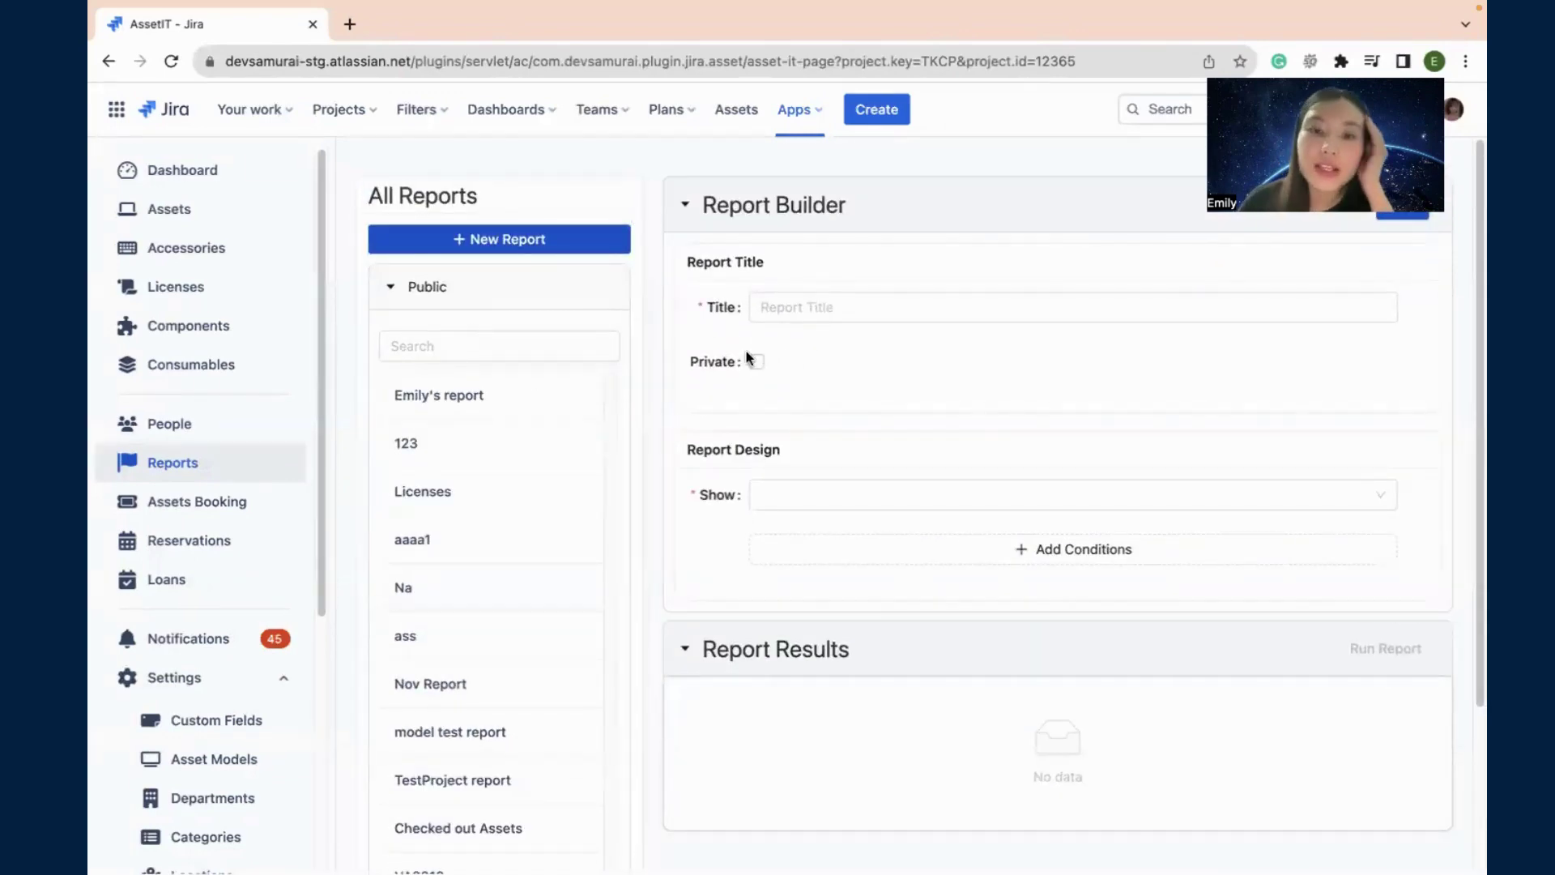
click(429, 287)
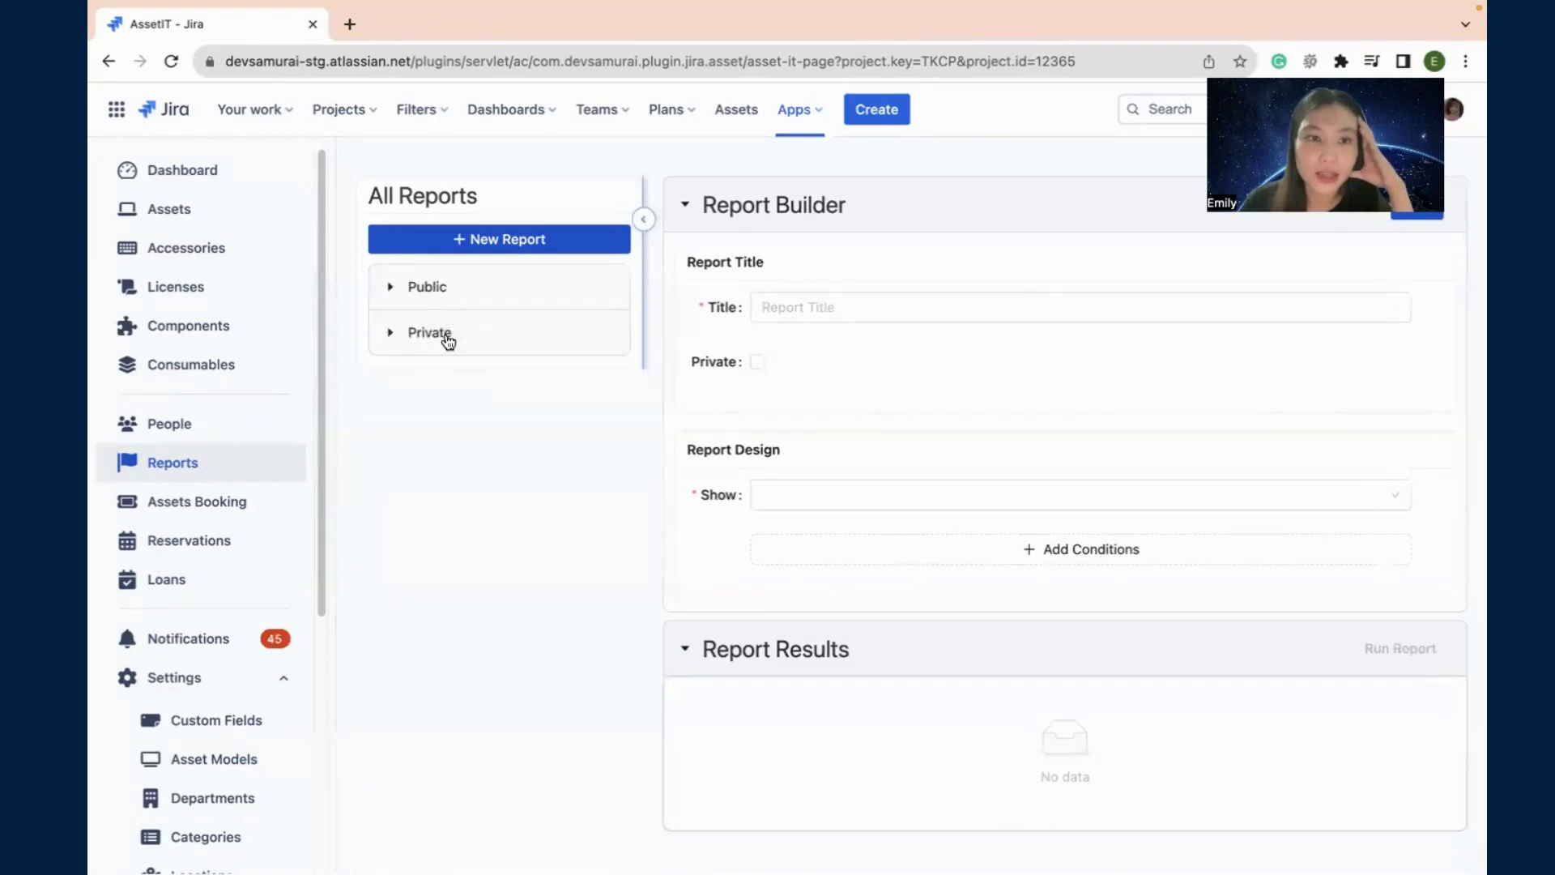
click(440, 344)
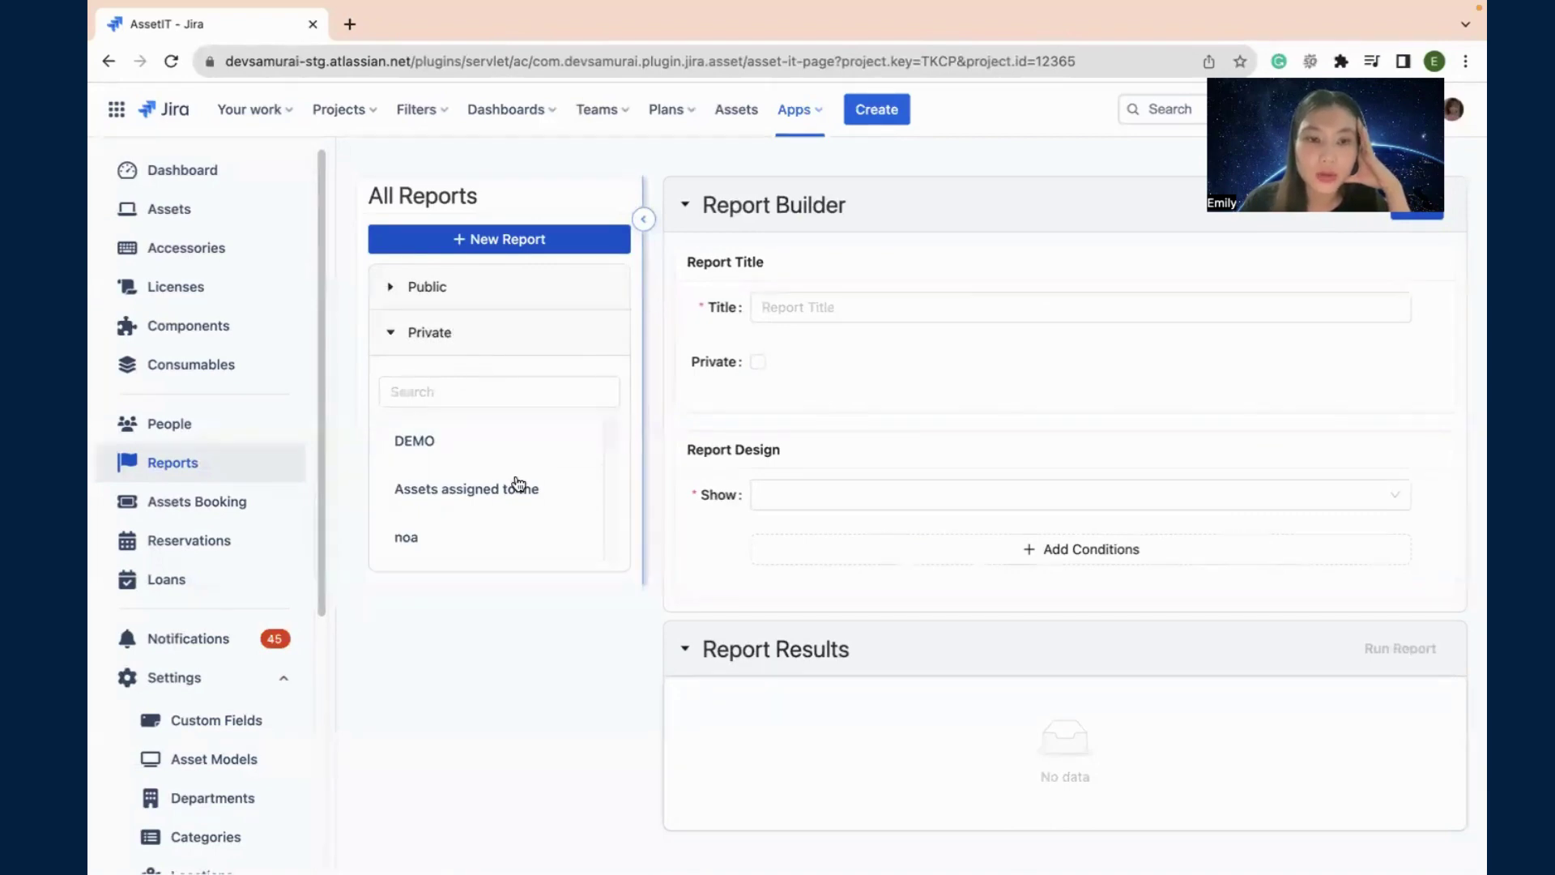
click(418, 333)
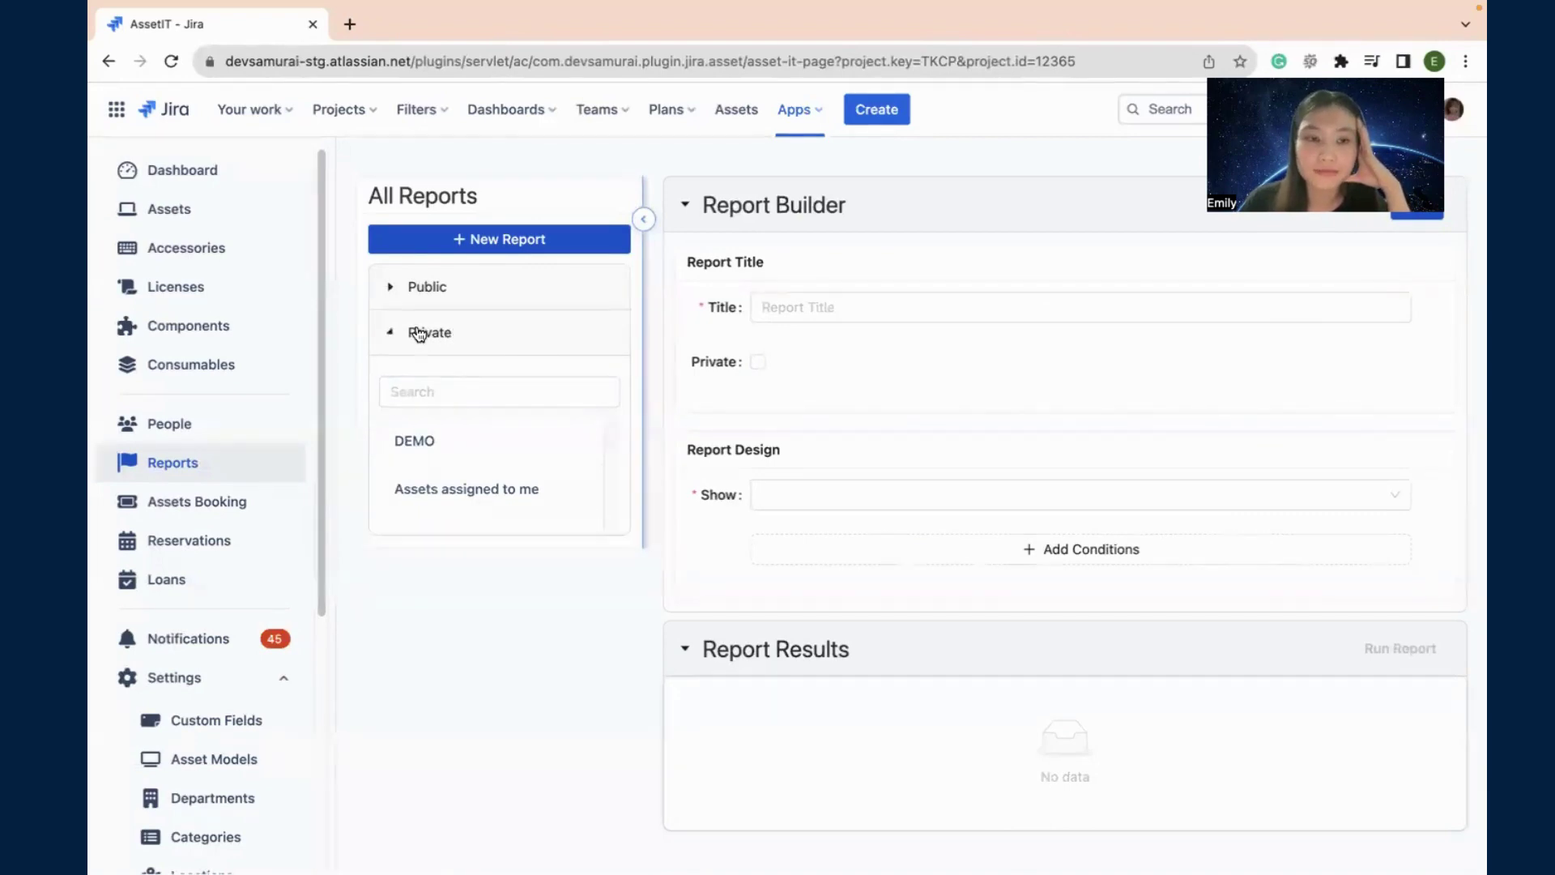
Step: Open the first report in the Public list to view its title and report design
click(430, 304)
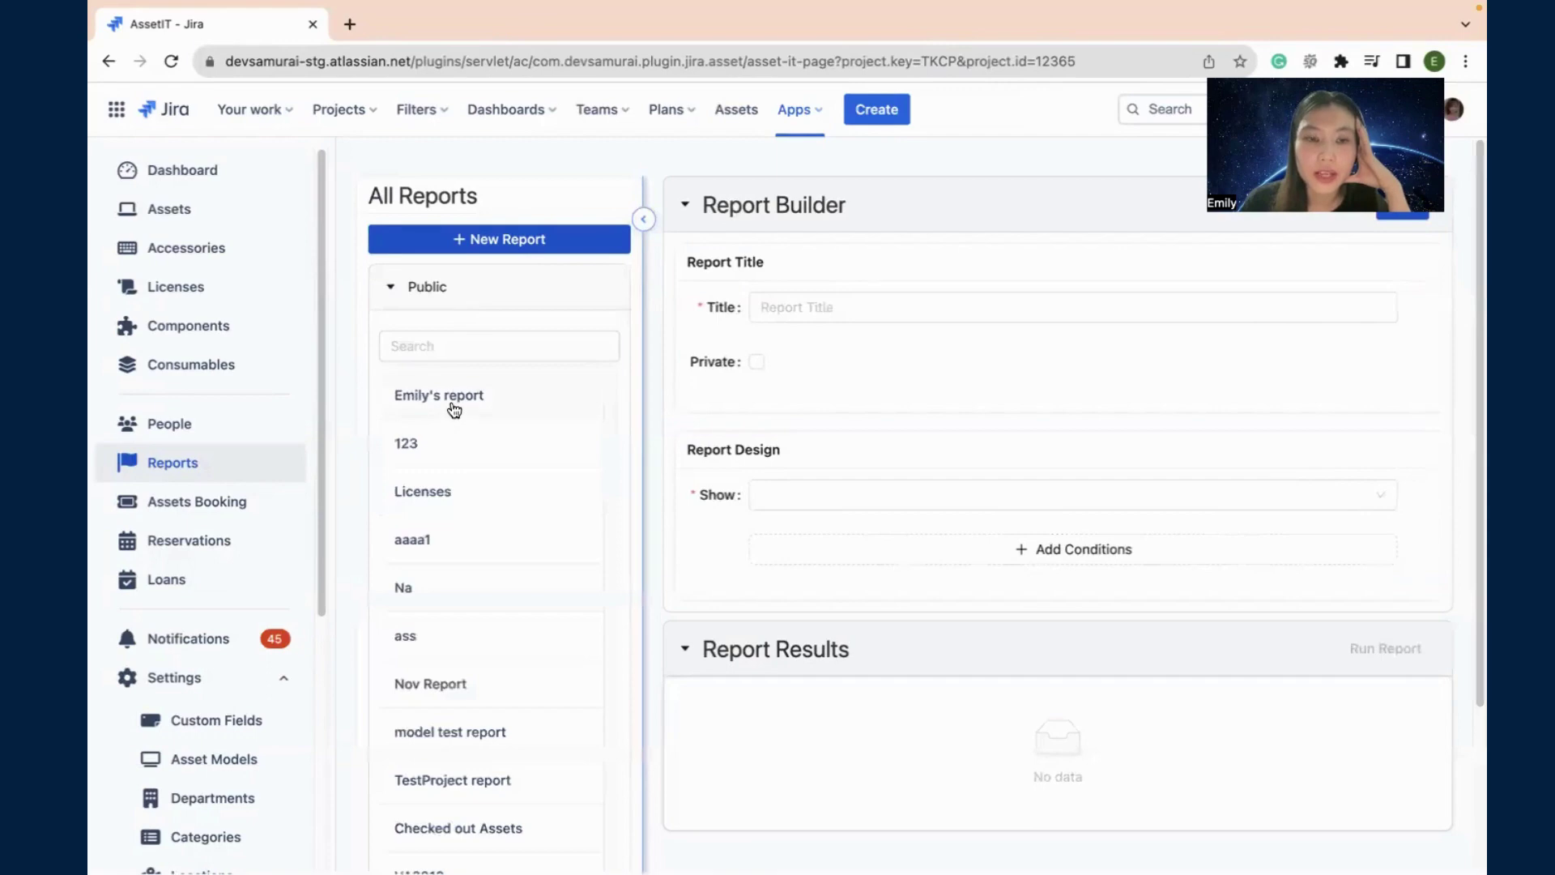
click(486, 396)
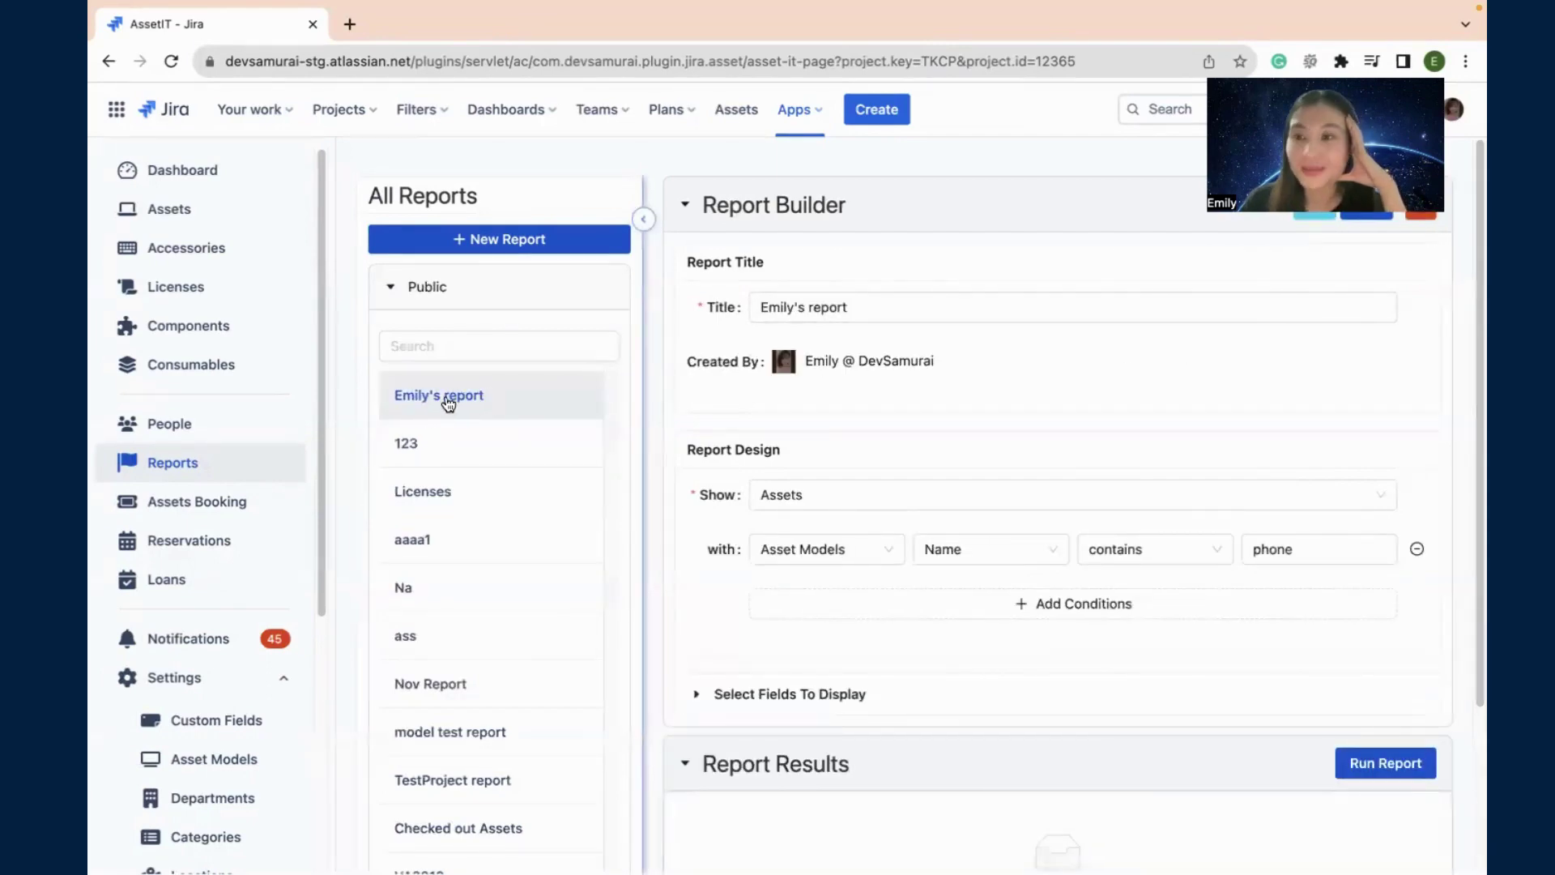
Step: Run the opened public report and look over its results and the available export formats
scroll(1106, 337, down, 1)
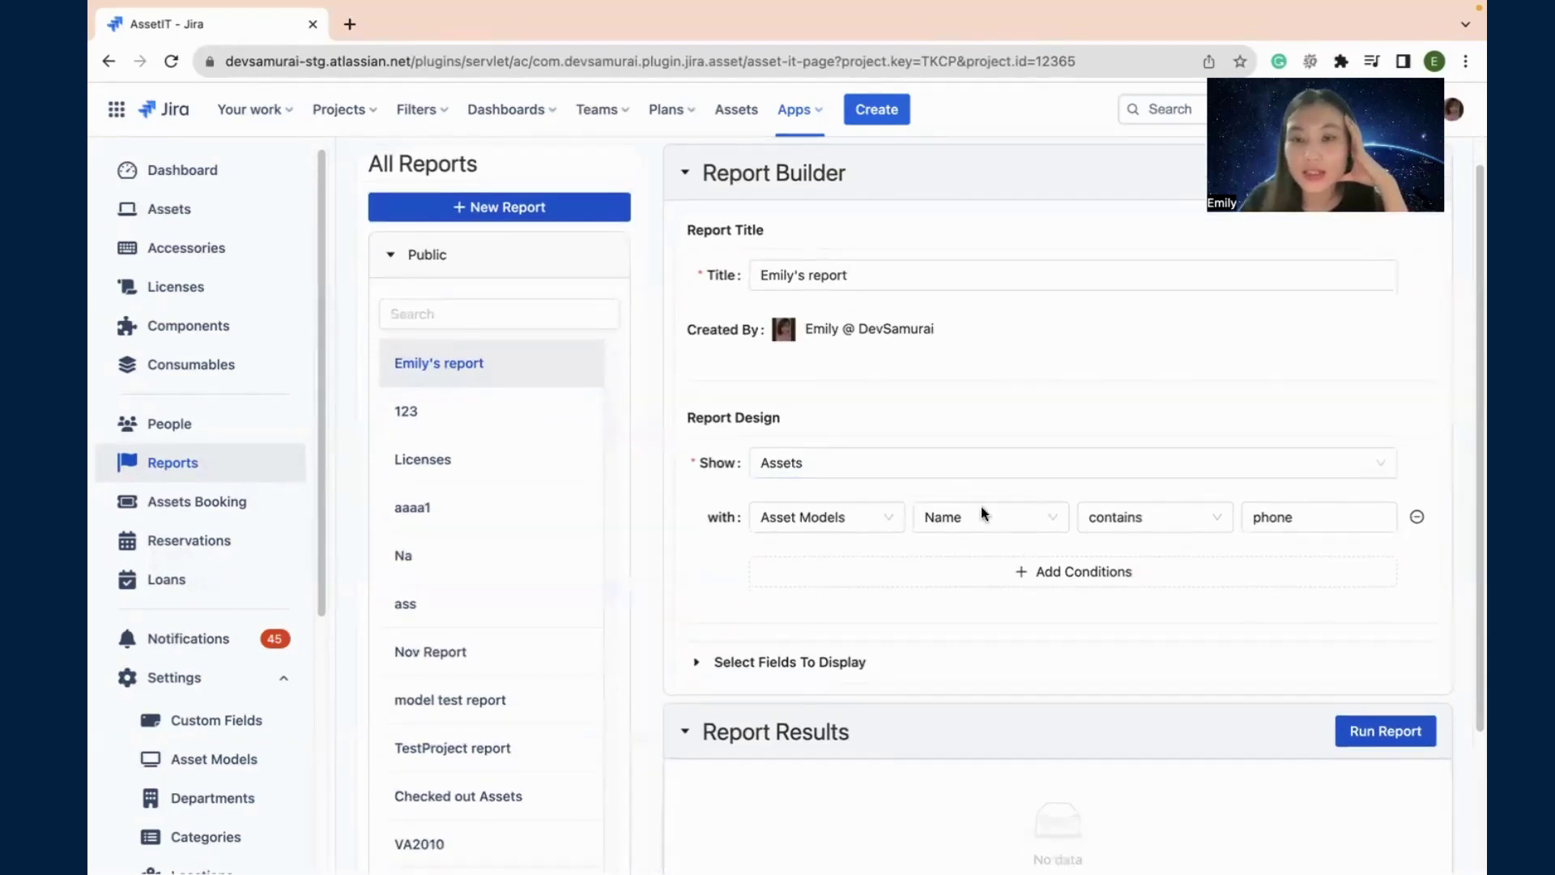
scroll(1296, 551, down, 3)
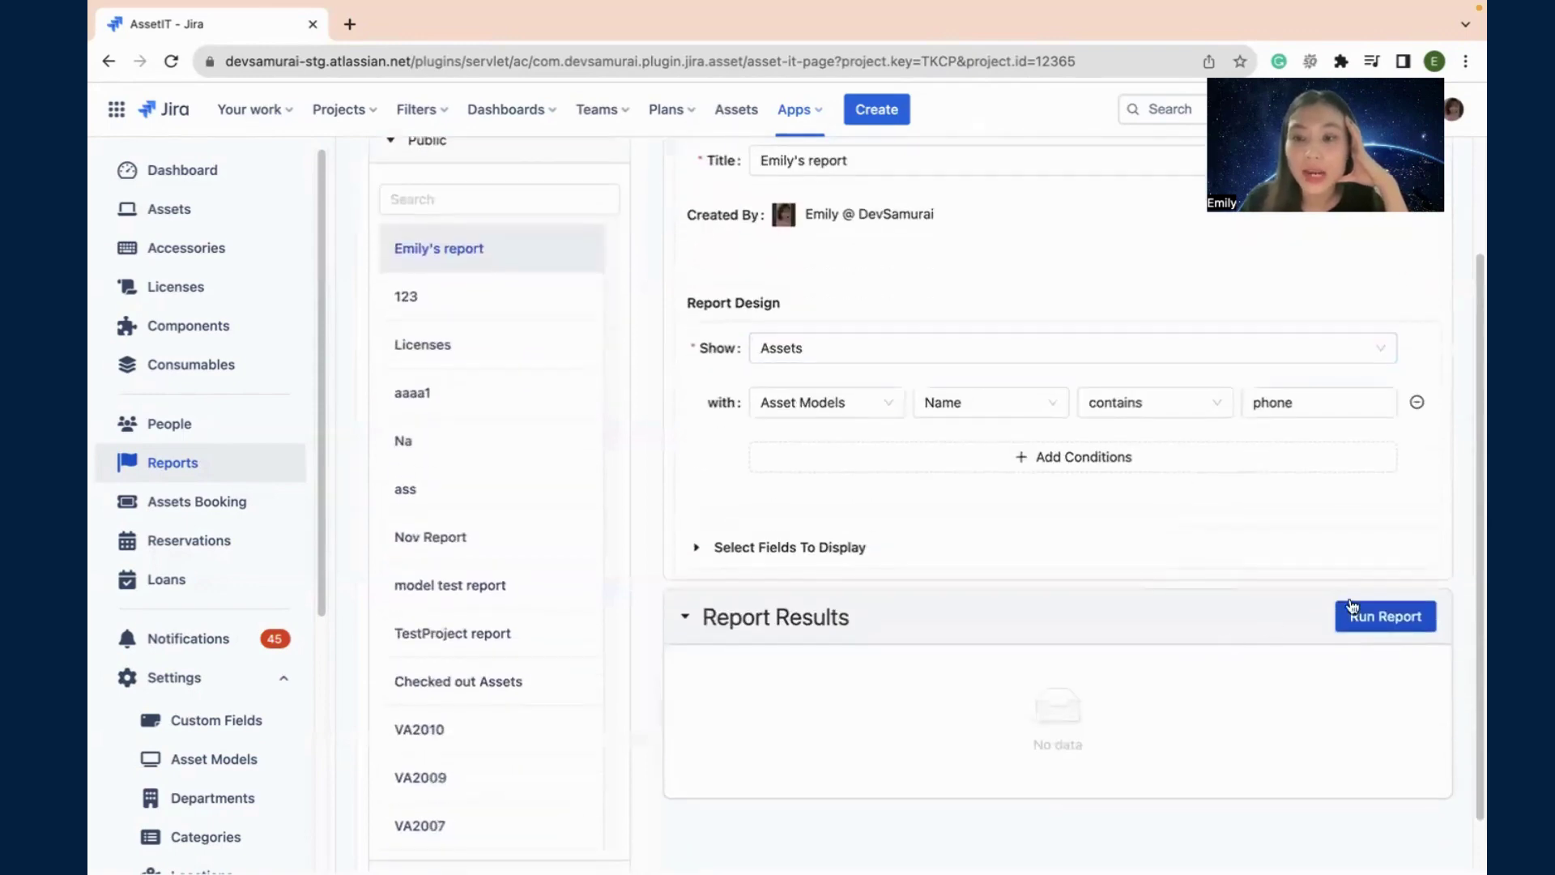
click(1395, 615)
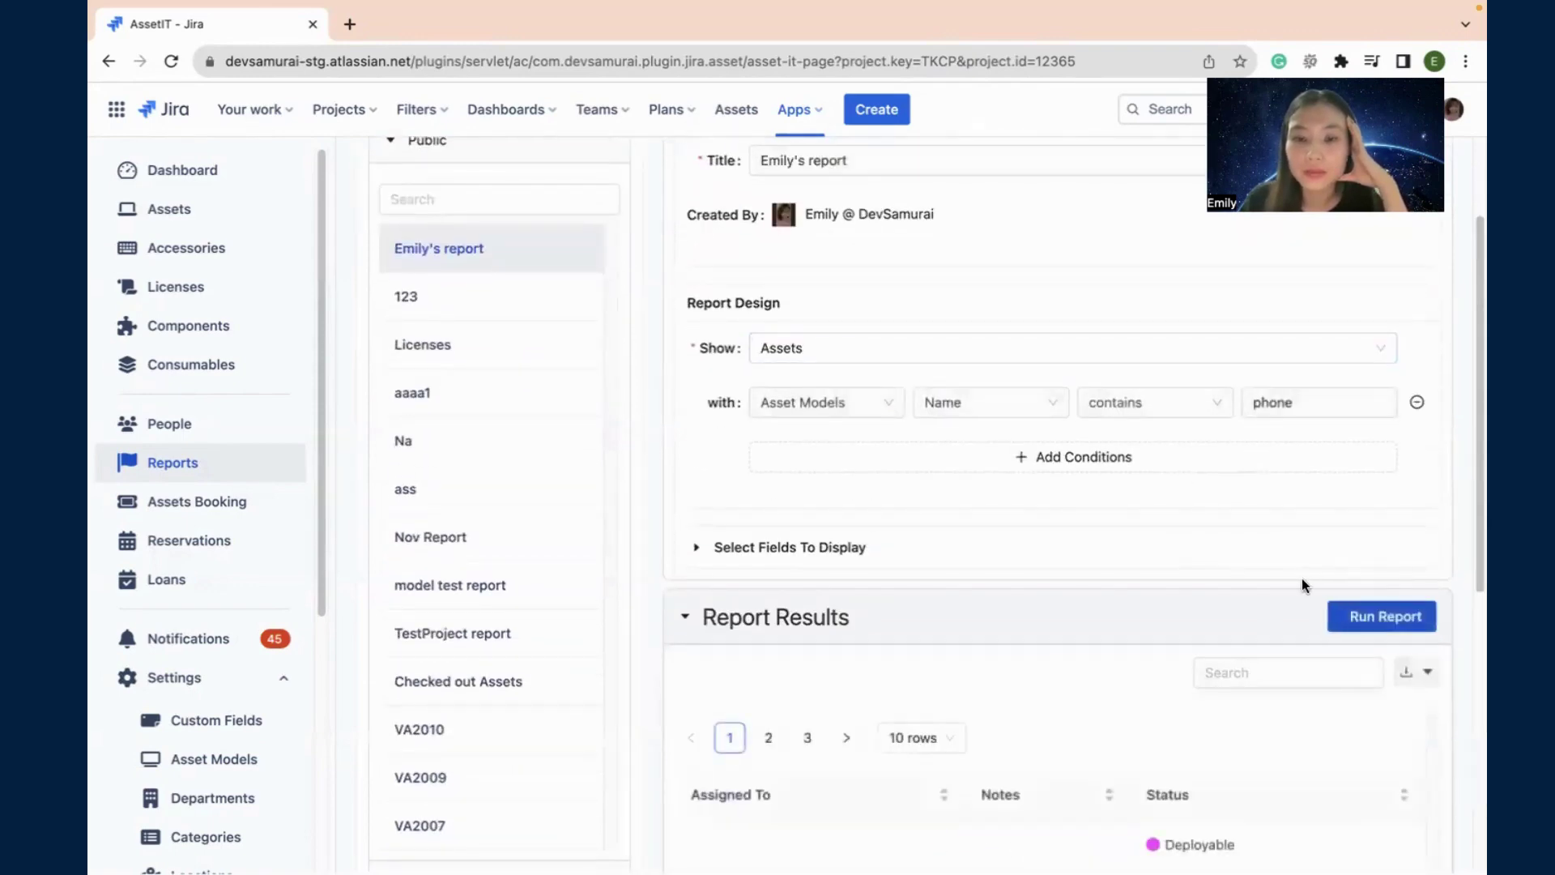
scroll(1255, 632, down, 3)
scroll(1183, 640, up, 3)
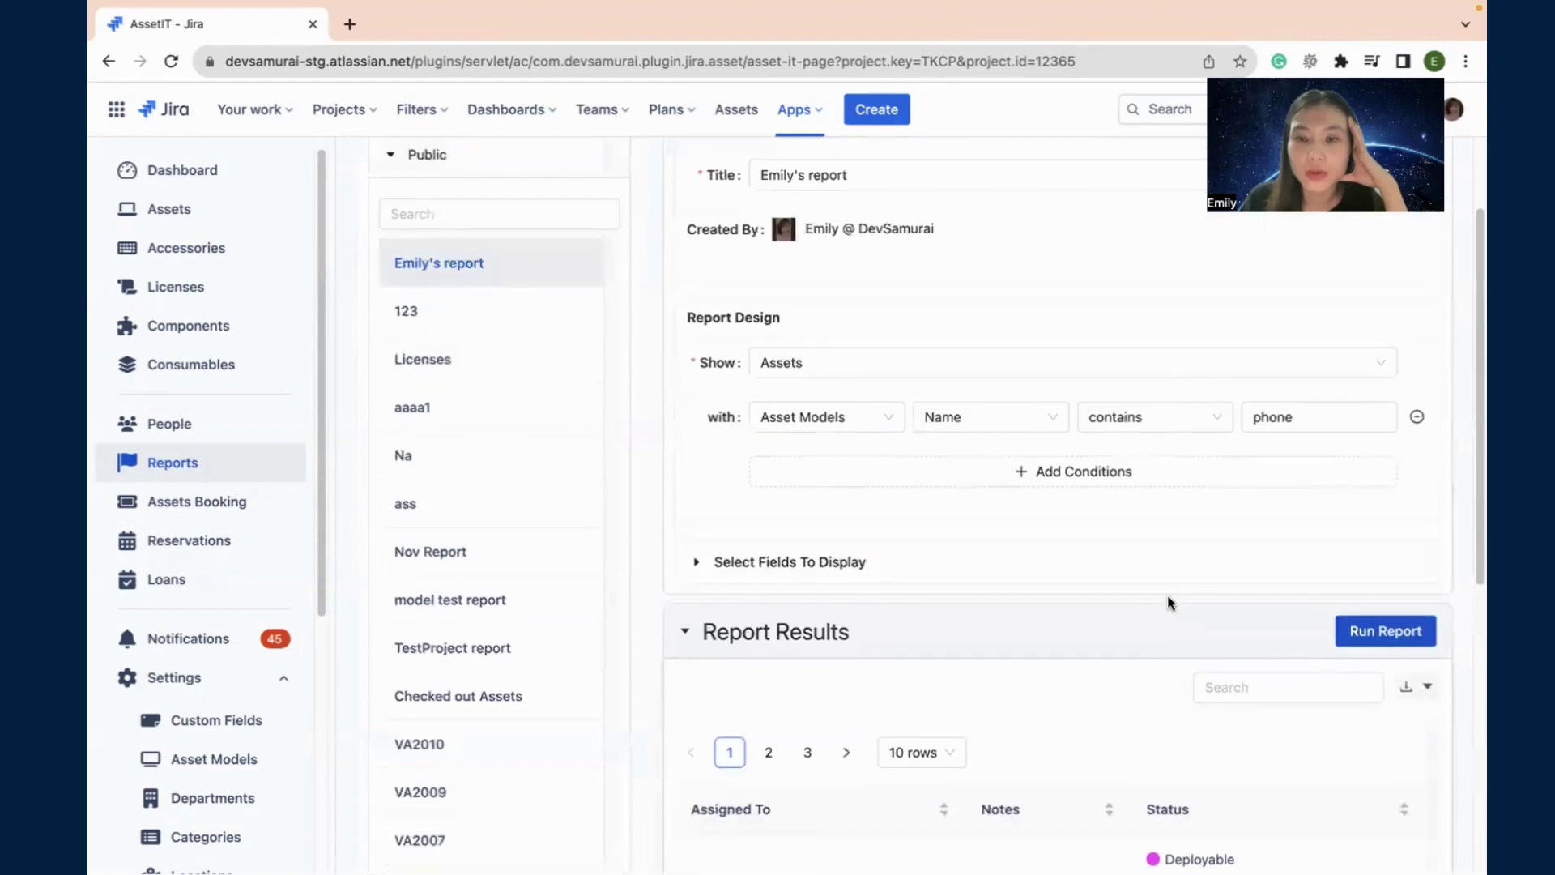
click(1423, 689)
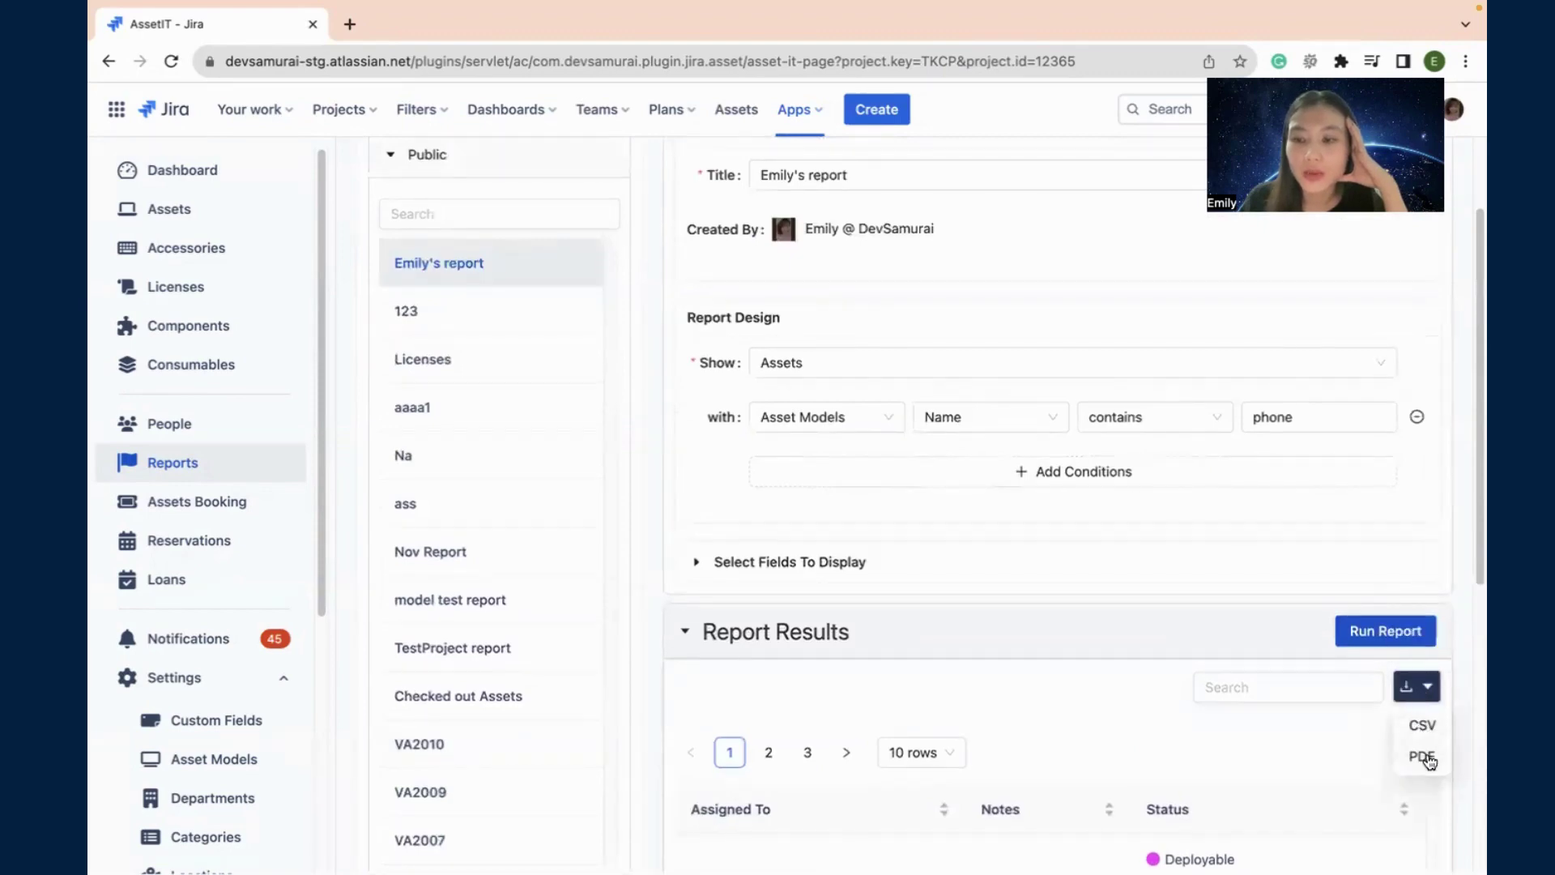
click(1090, 652)
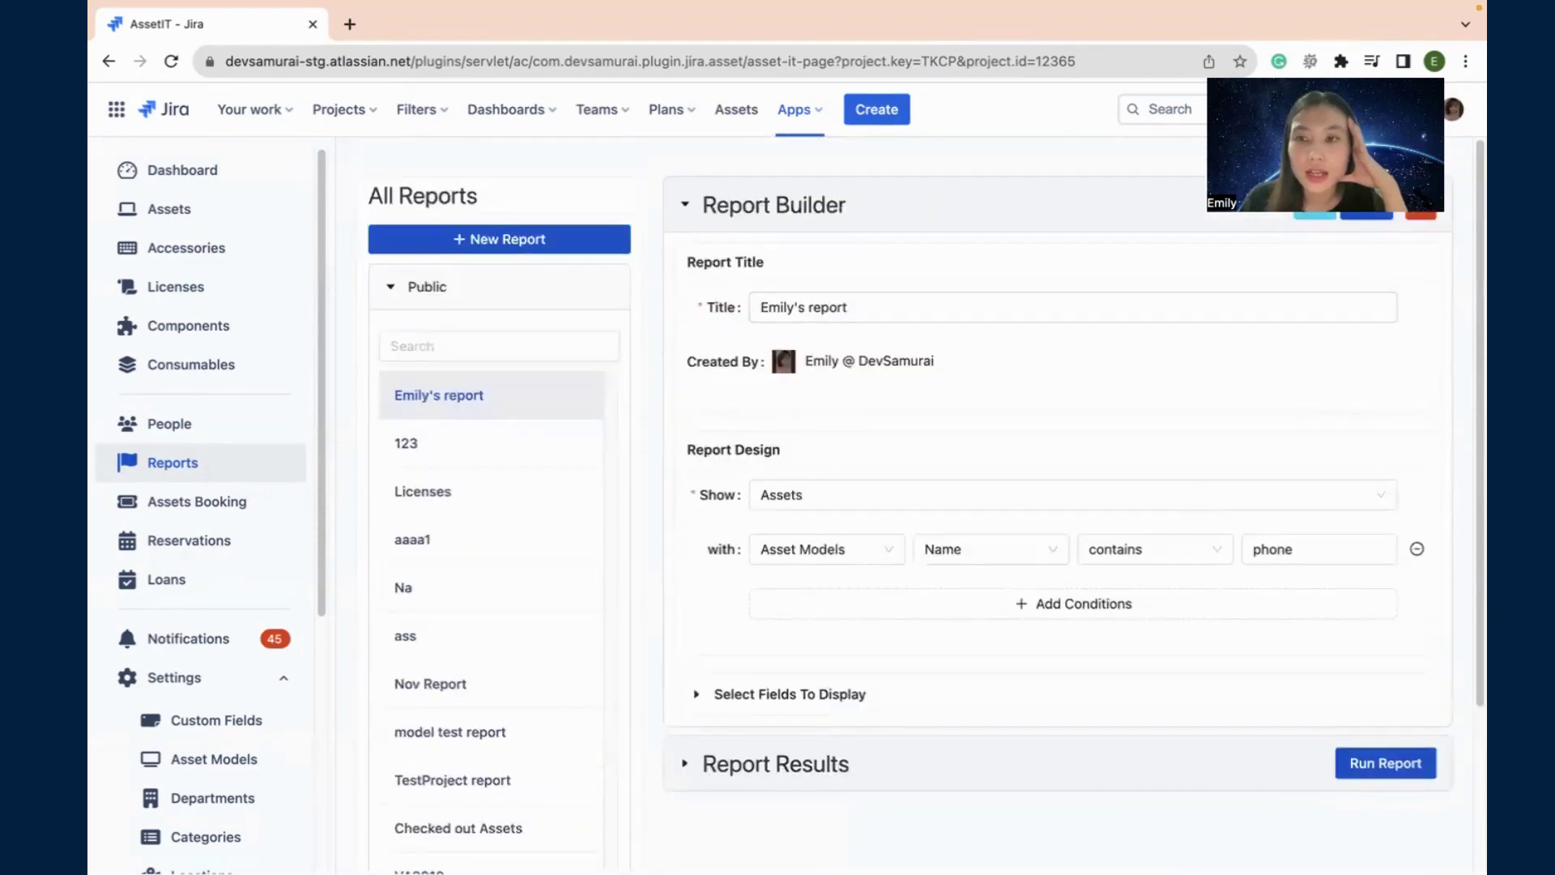
Step: Start a new report, title it with the creator's first name in possessive form plus "report", and set it to show Assets
click(504, 239)
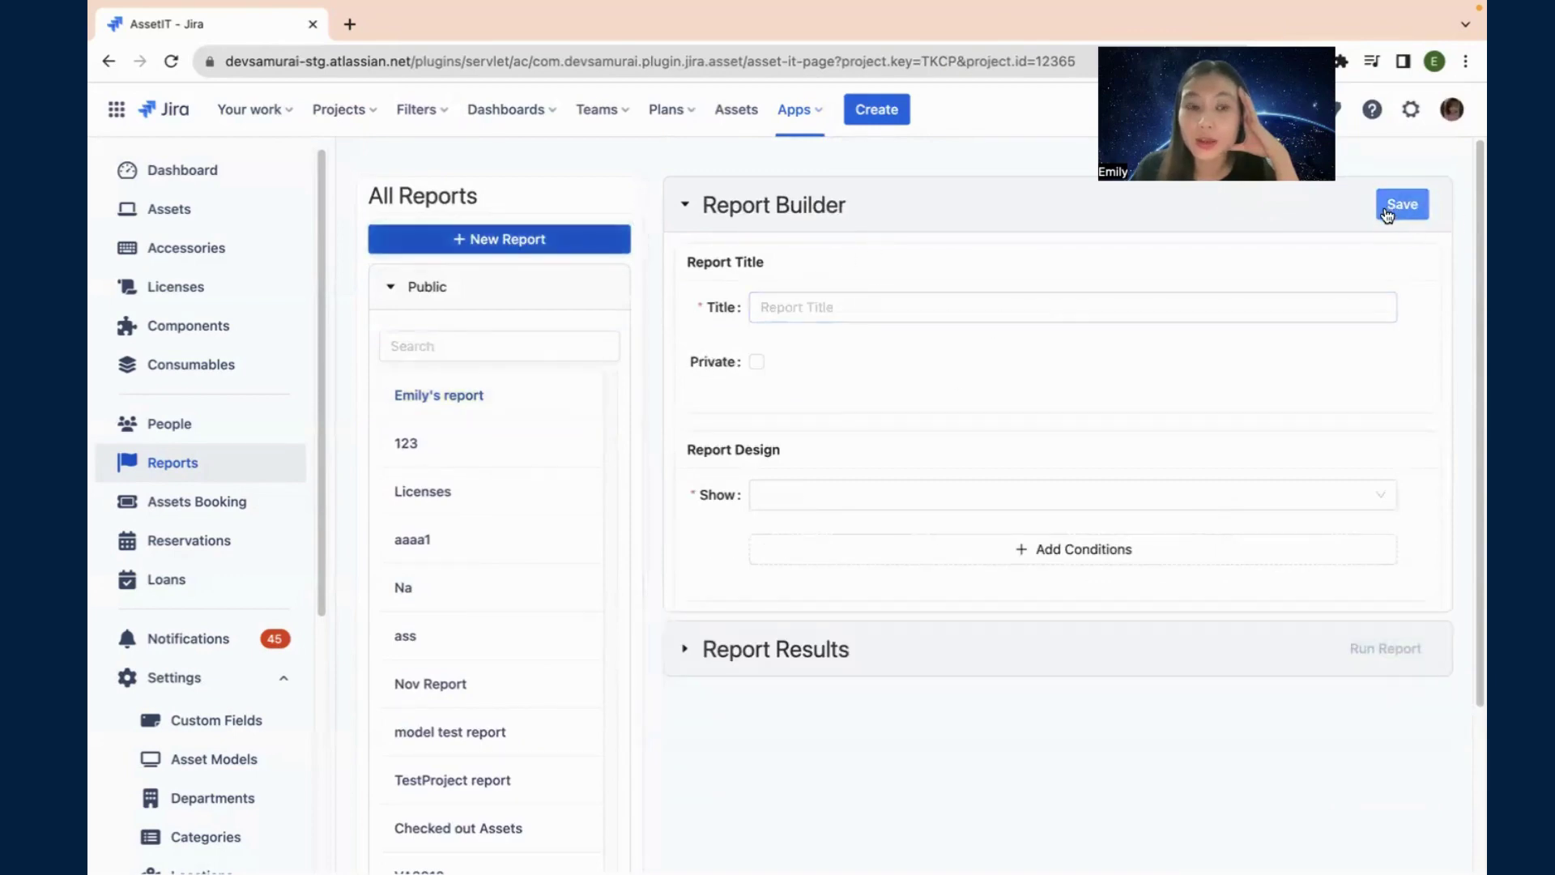
click(454, 297)
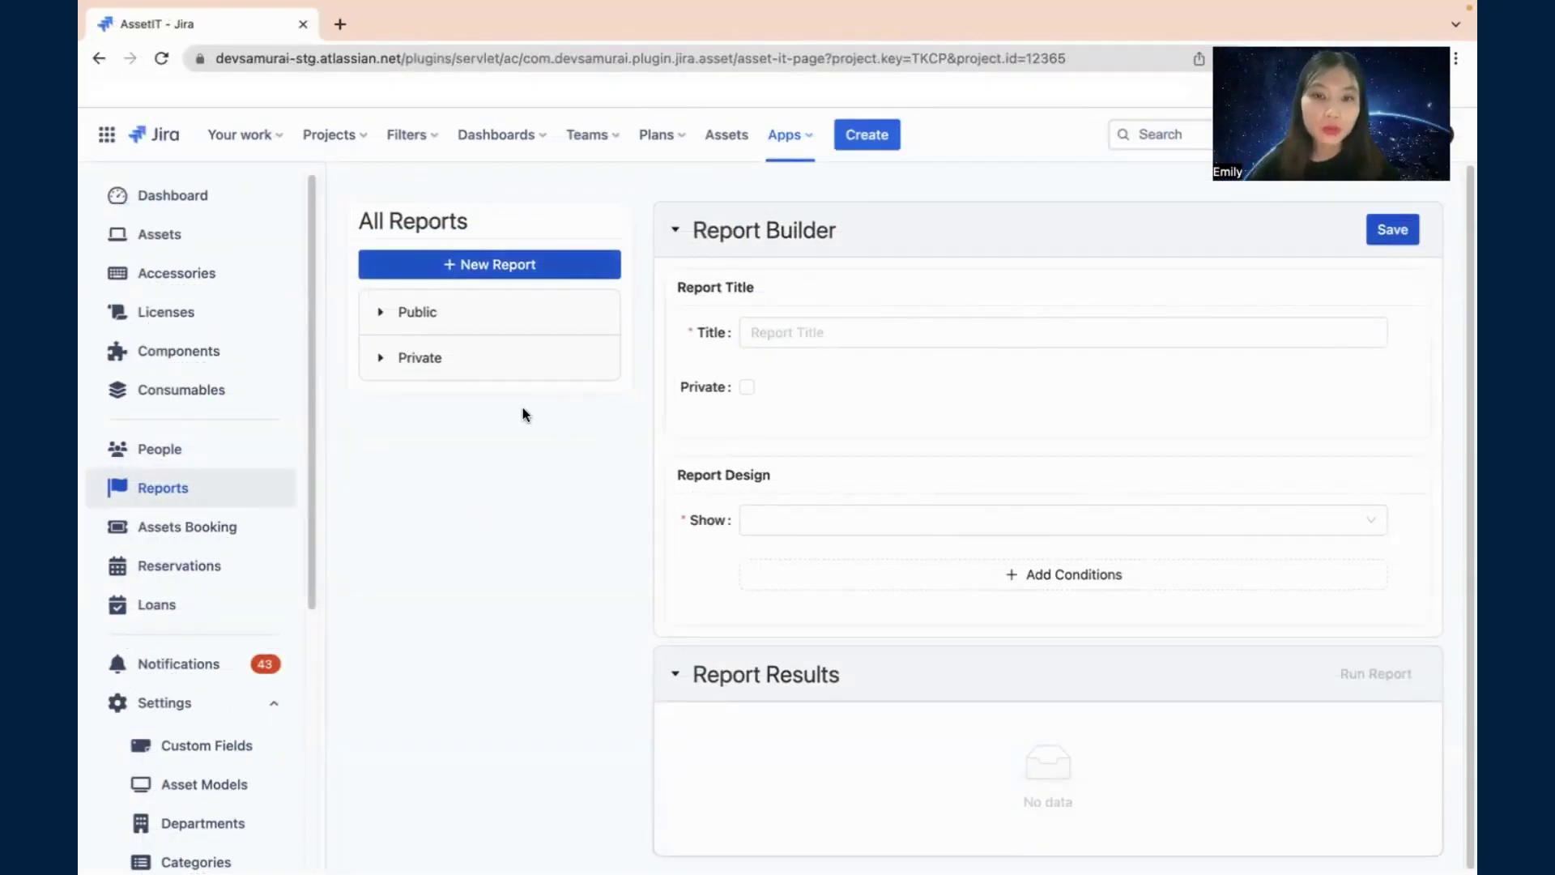
click(792, 336)
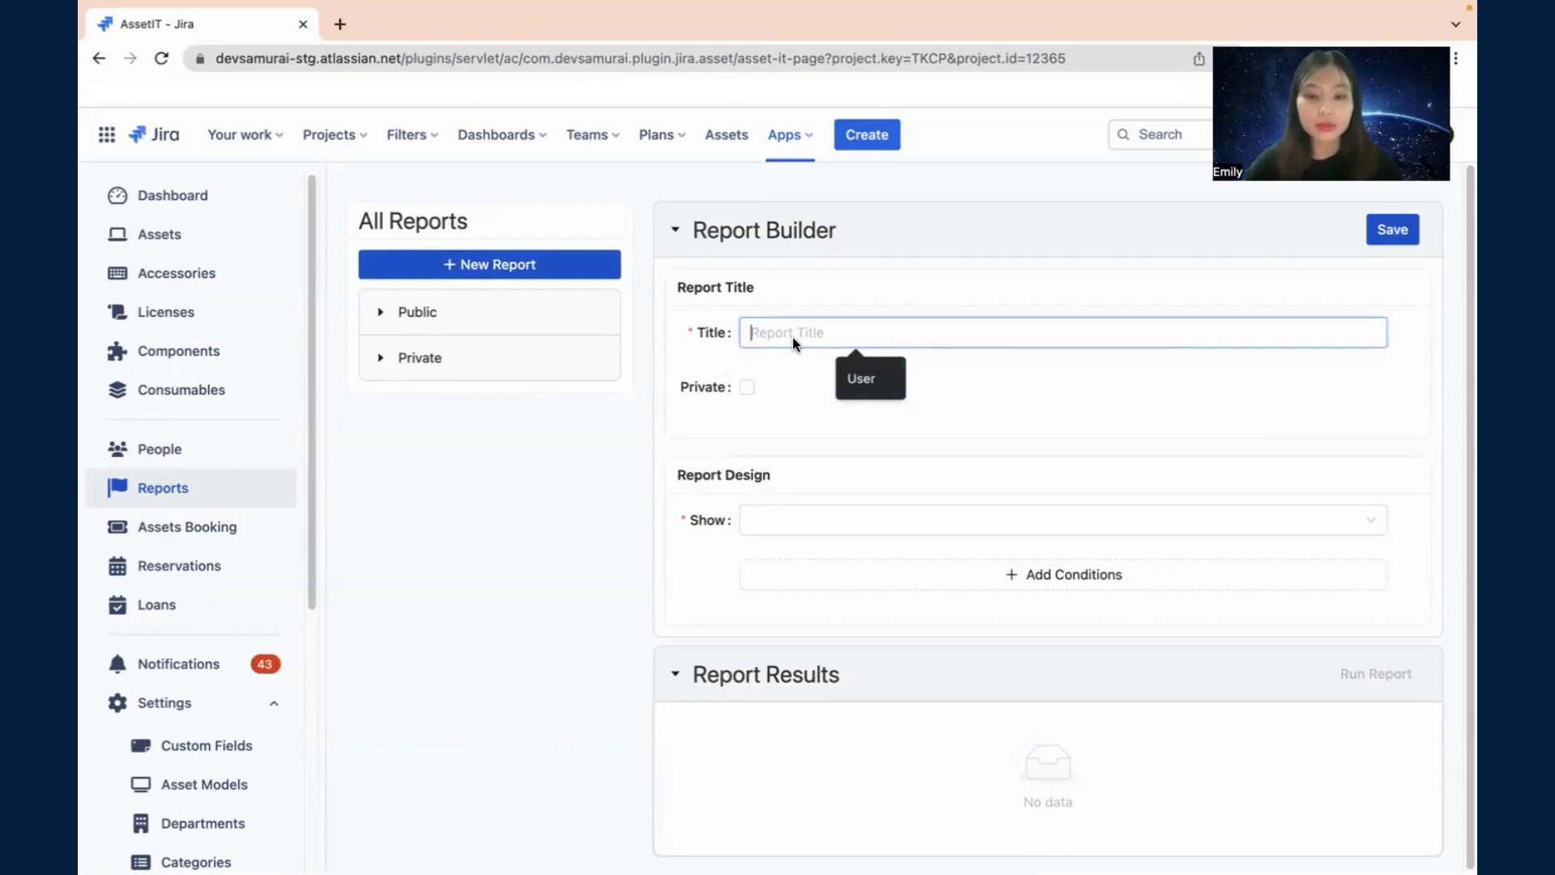
text(Emily's report)
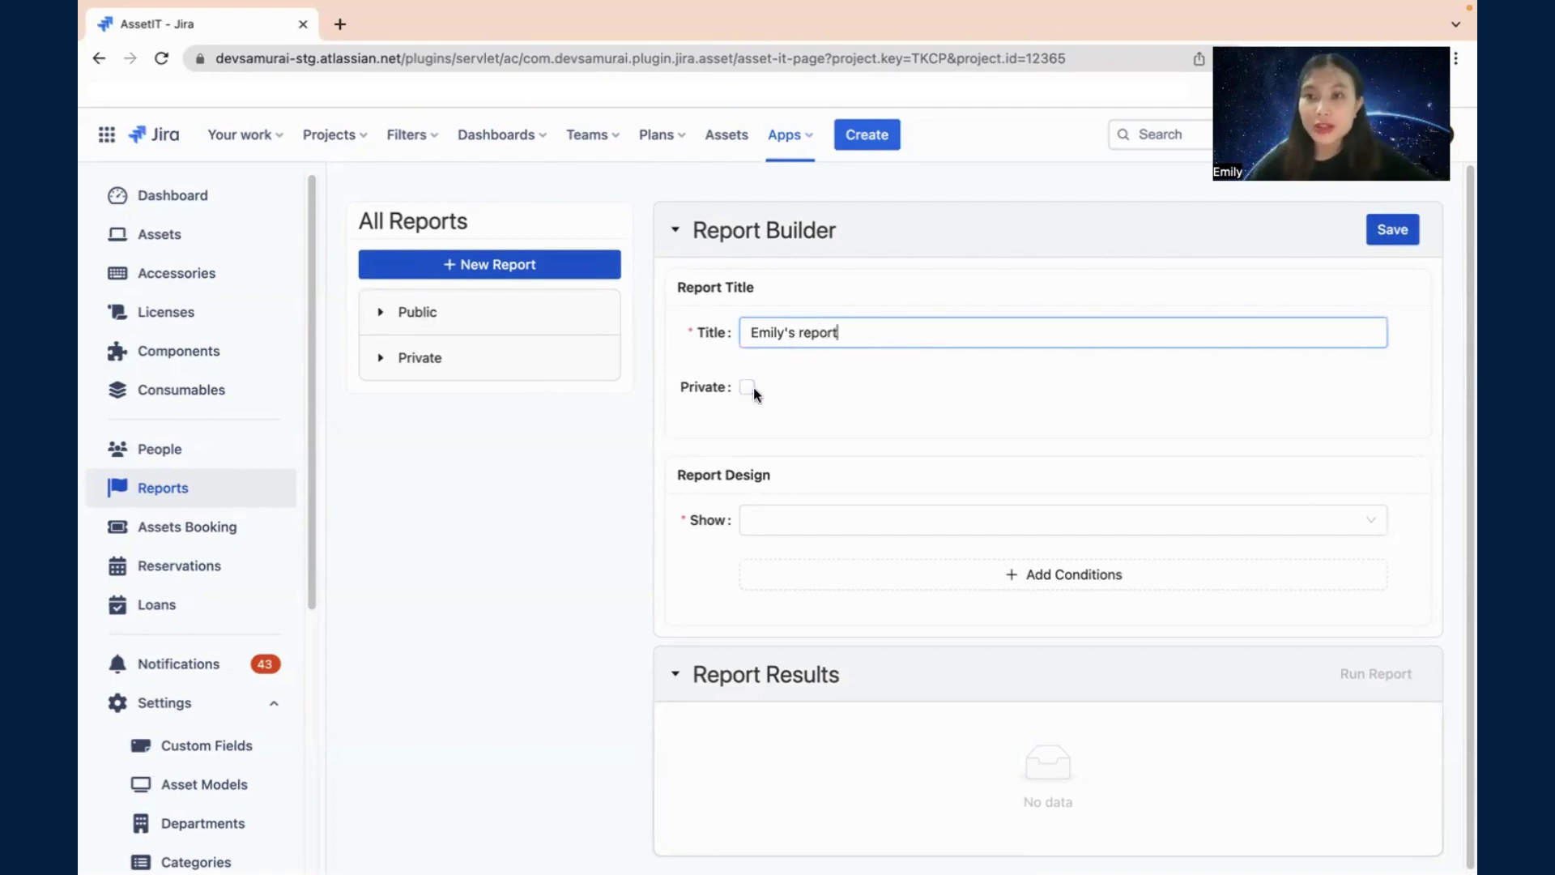
scroll(796, 447, down, 1)
click(819, 516)
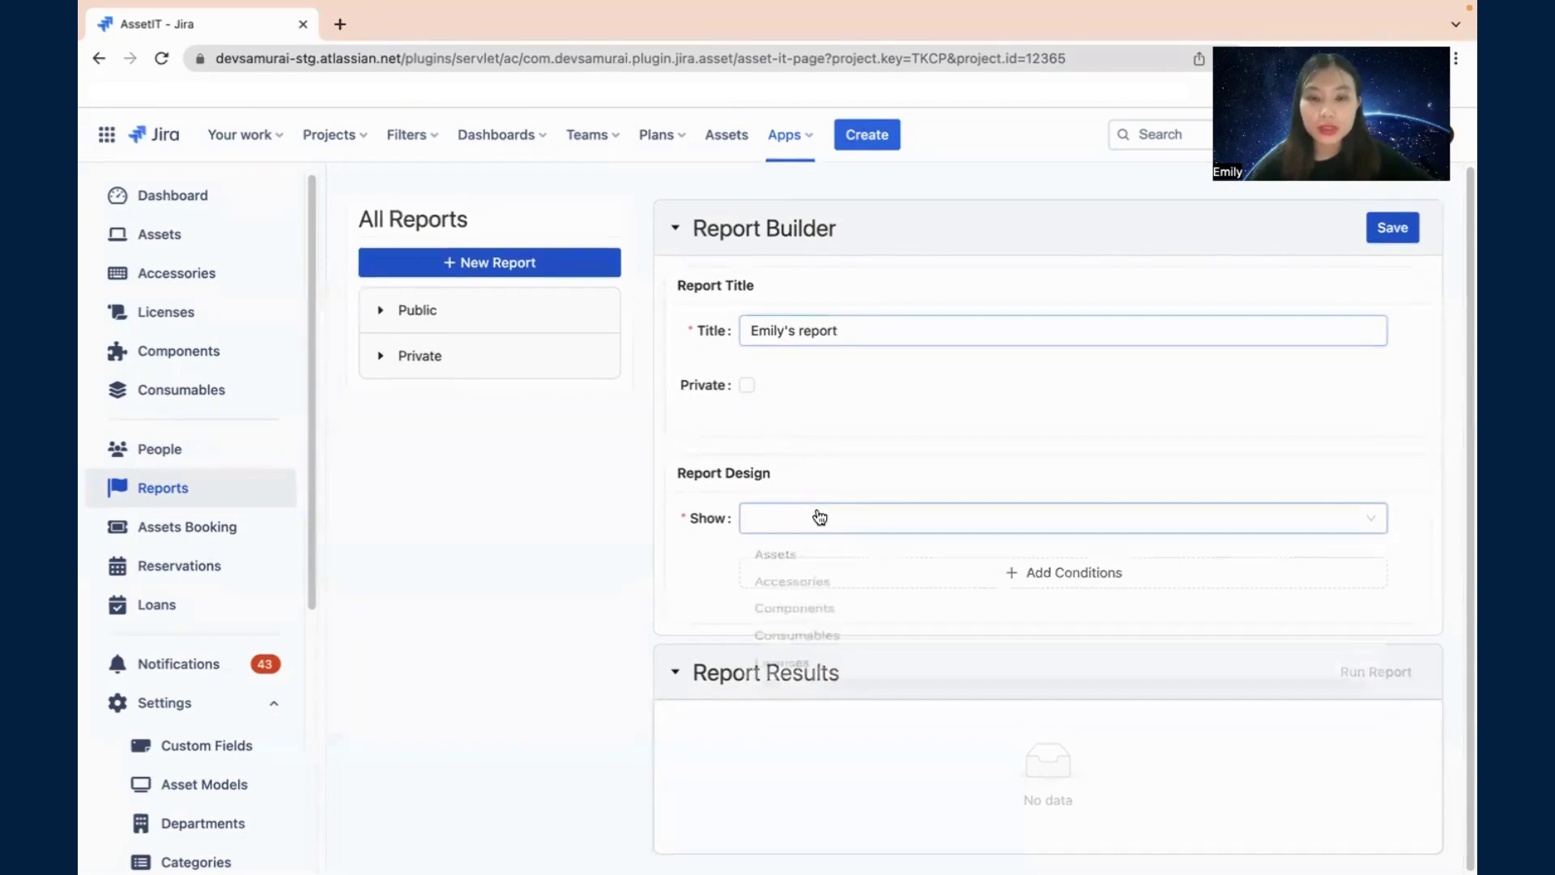
click(817, 554)
Step: Add a report condition requiring that the Asset Models Name contains "phone"
click(840, 567)
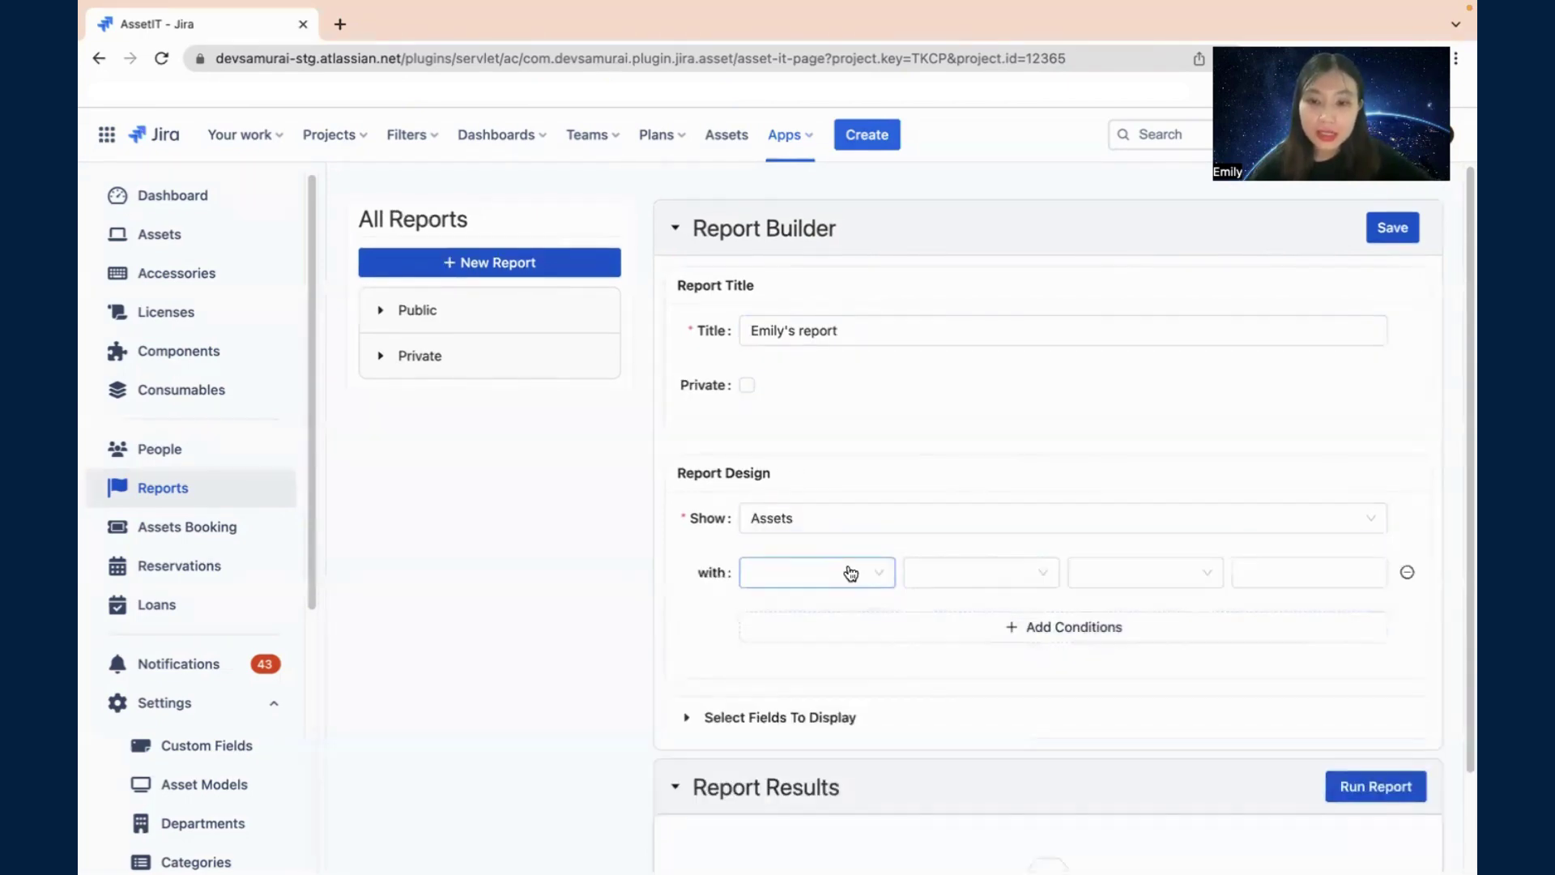
click(838, 575)
click(798, 648)
click(960, 577)
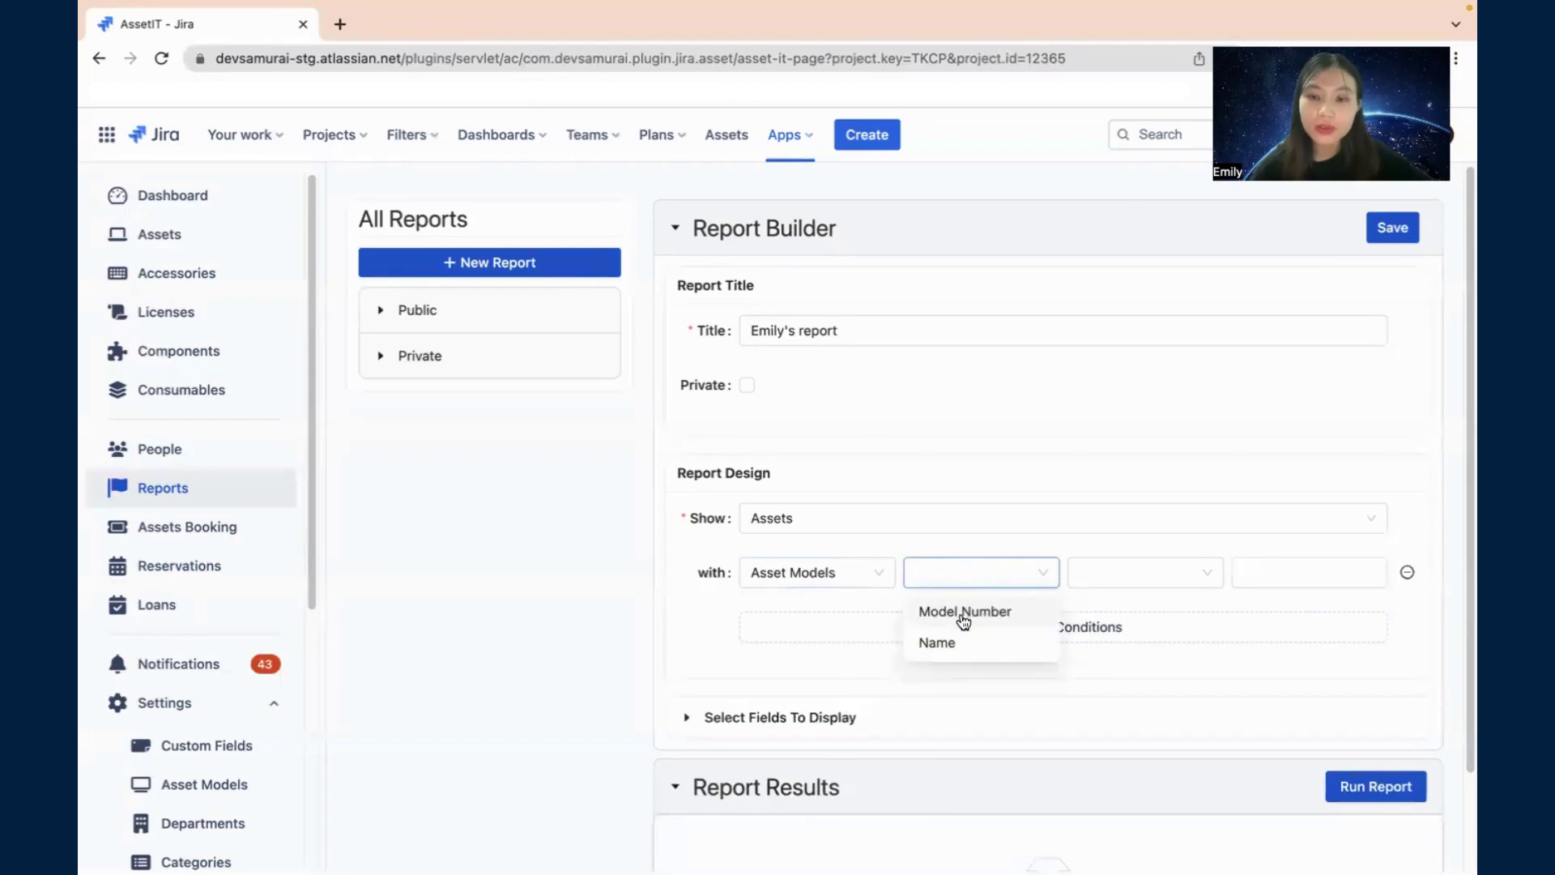
click(962, 641)
click(1129, 577)
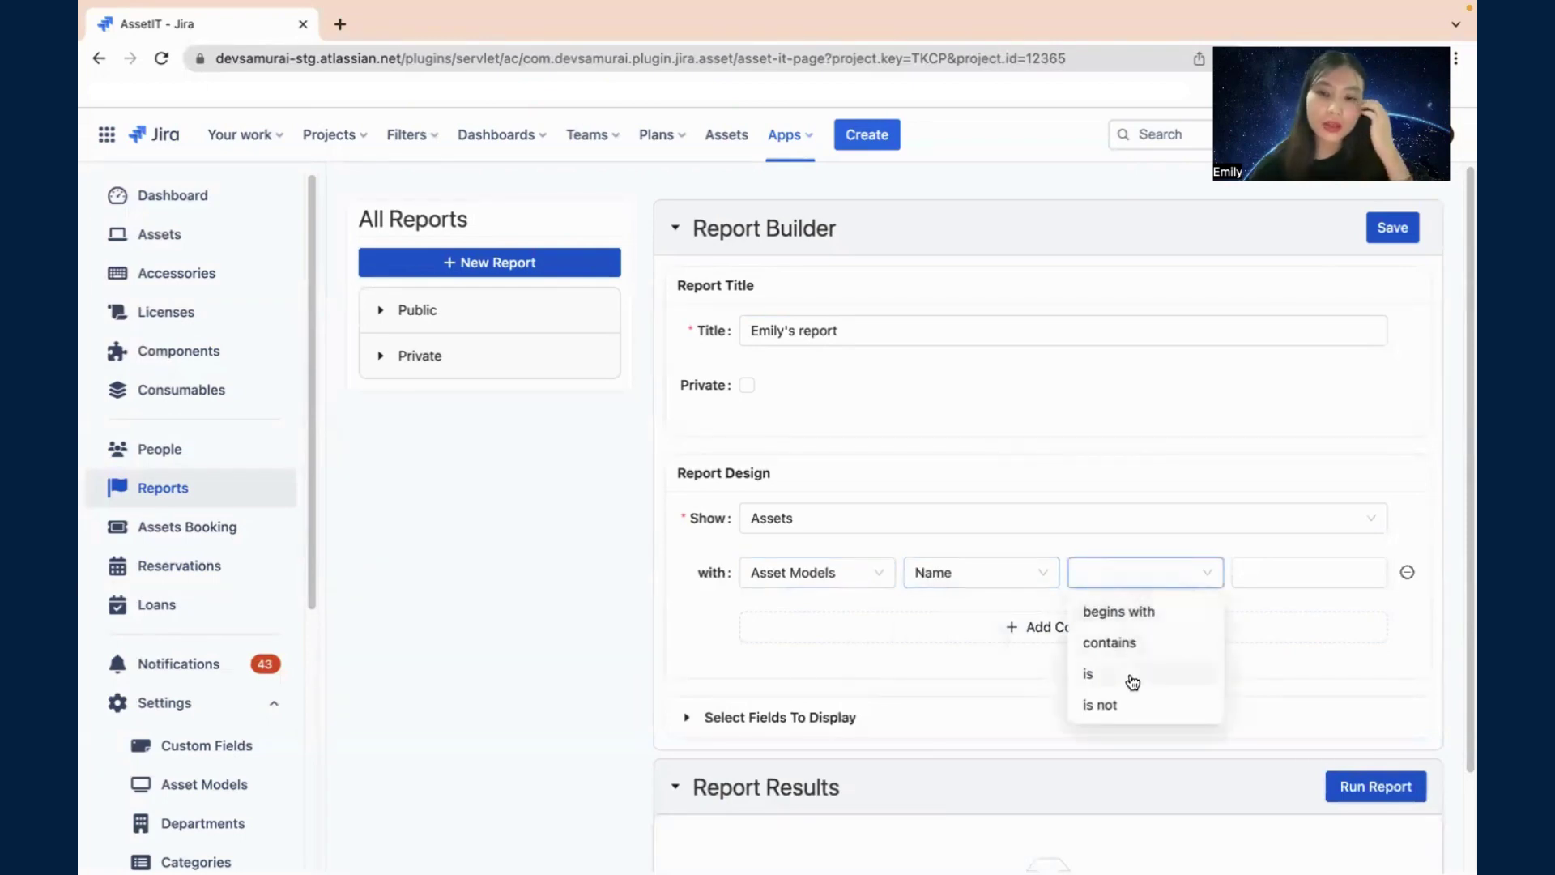
click(1106, 640)
click(1260, 576)
text(phone)
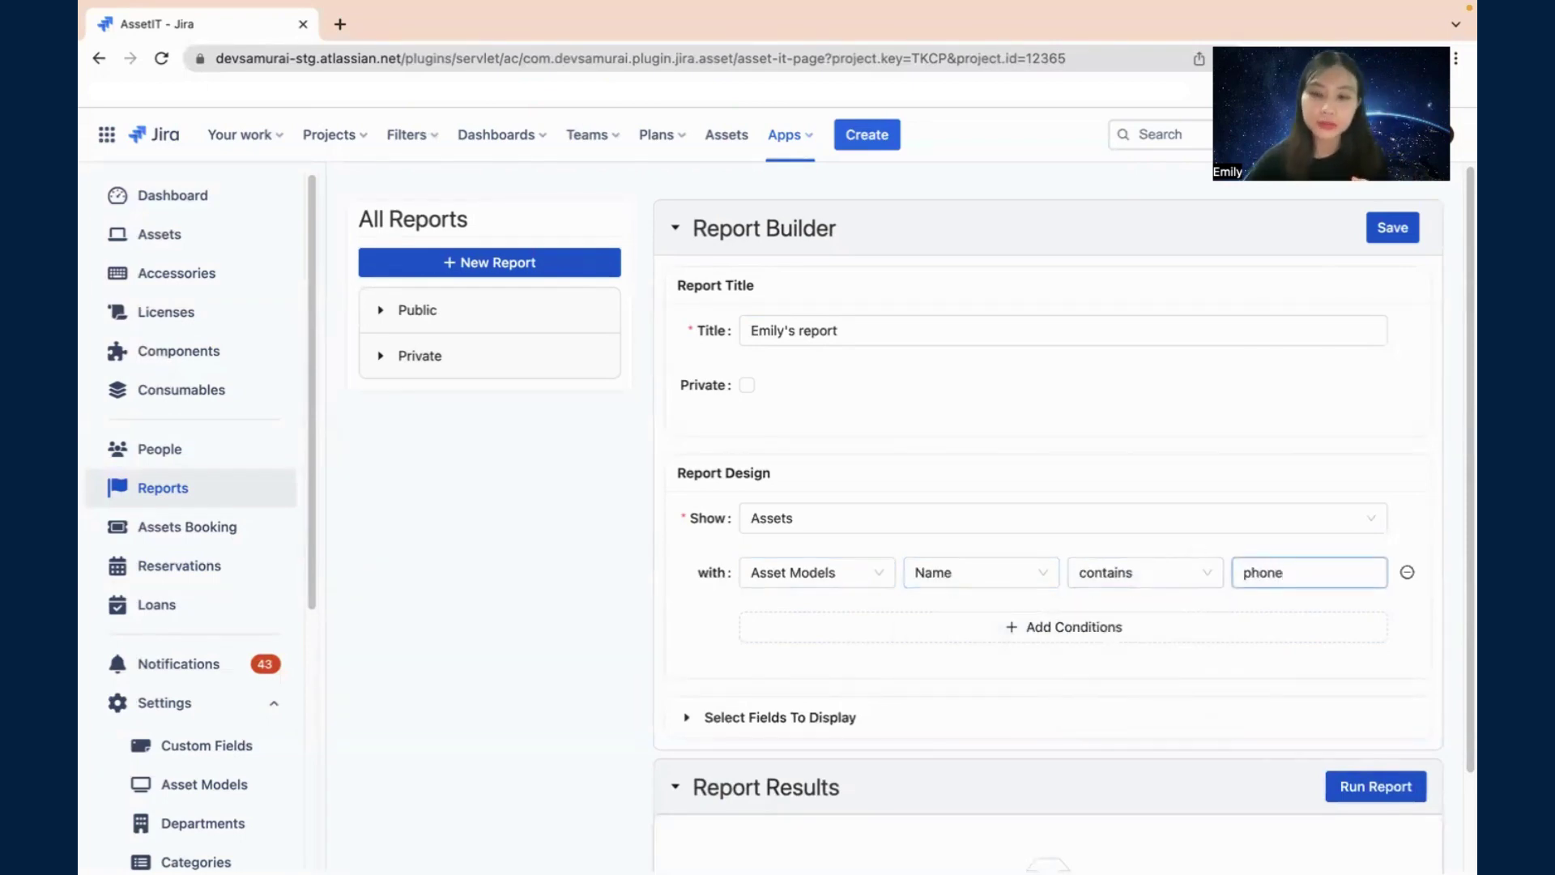
Step: Add an empty second condition to the report design and remove it again
scroll(1170, 591, down, 1)
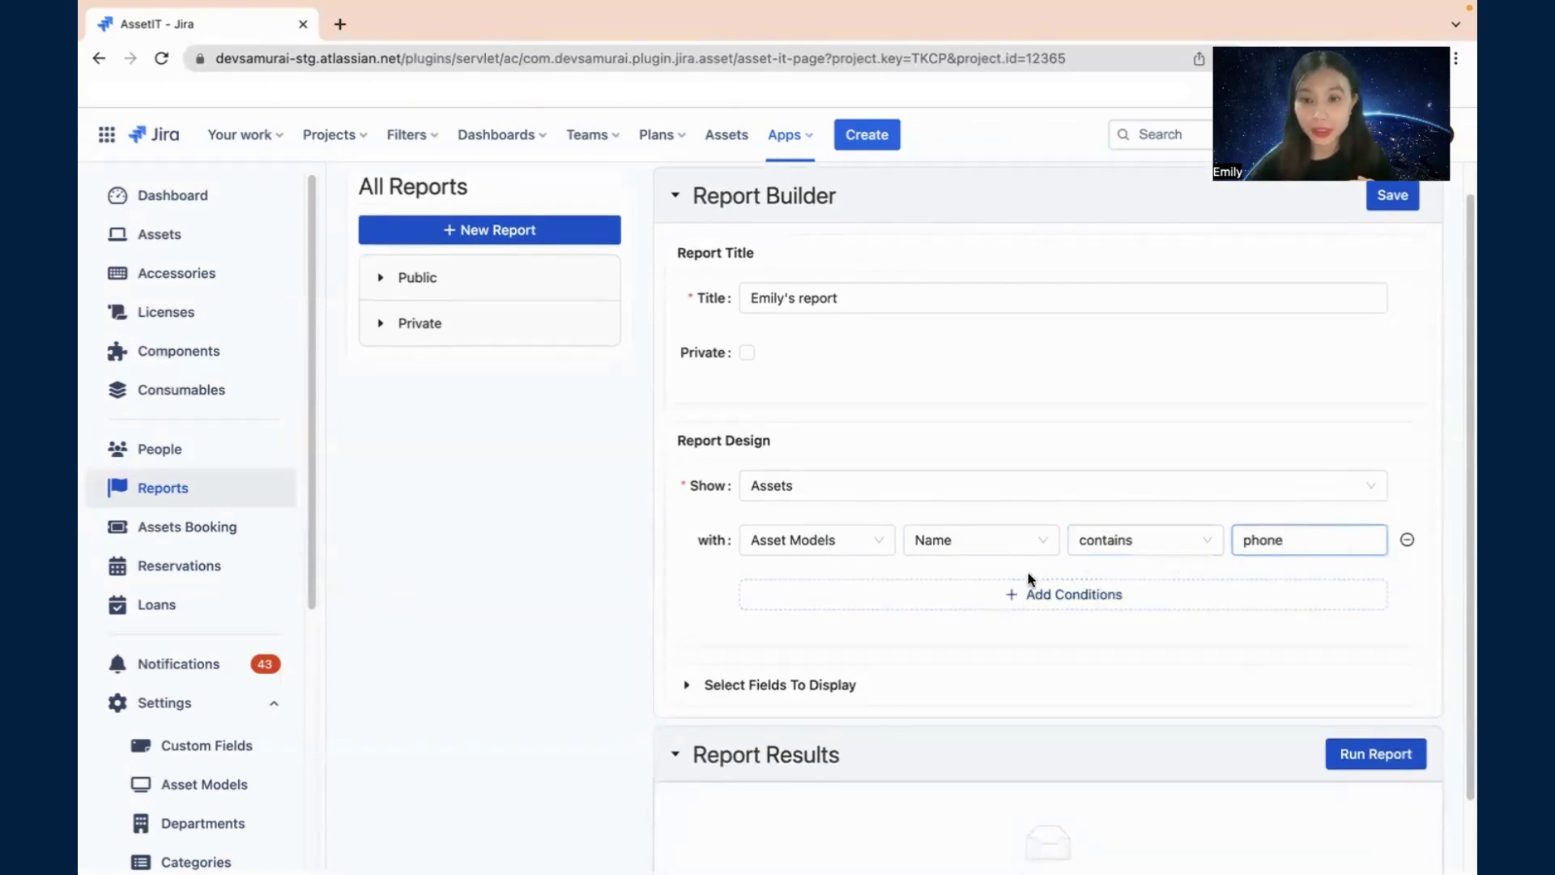
click(1027, 599)
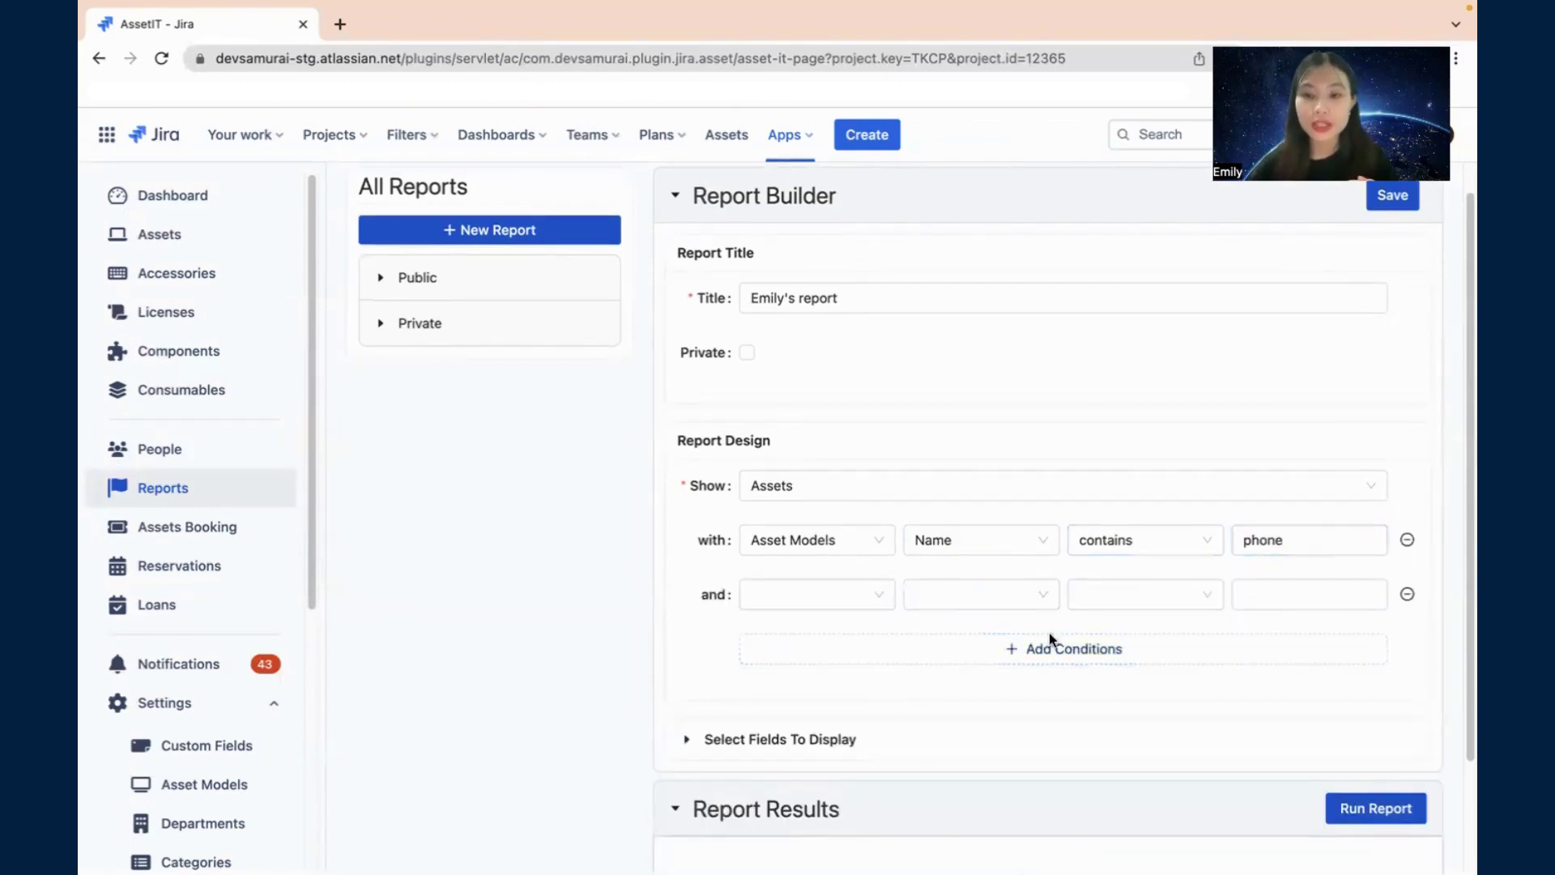
click(1408, 594)
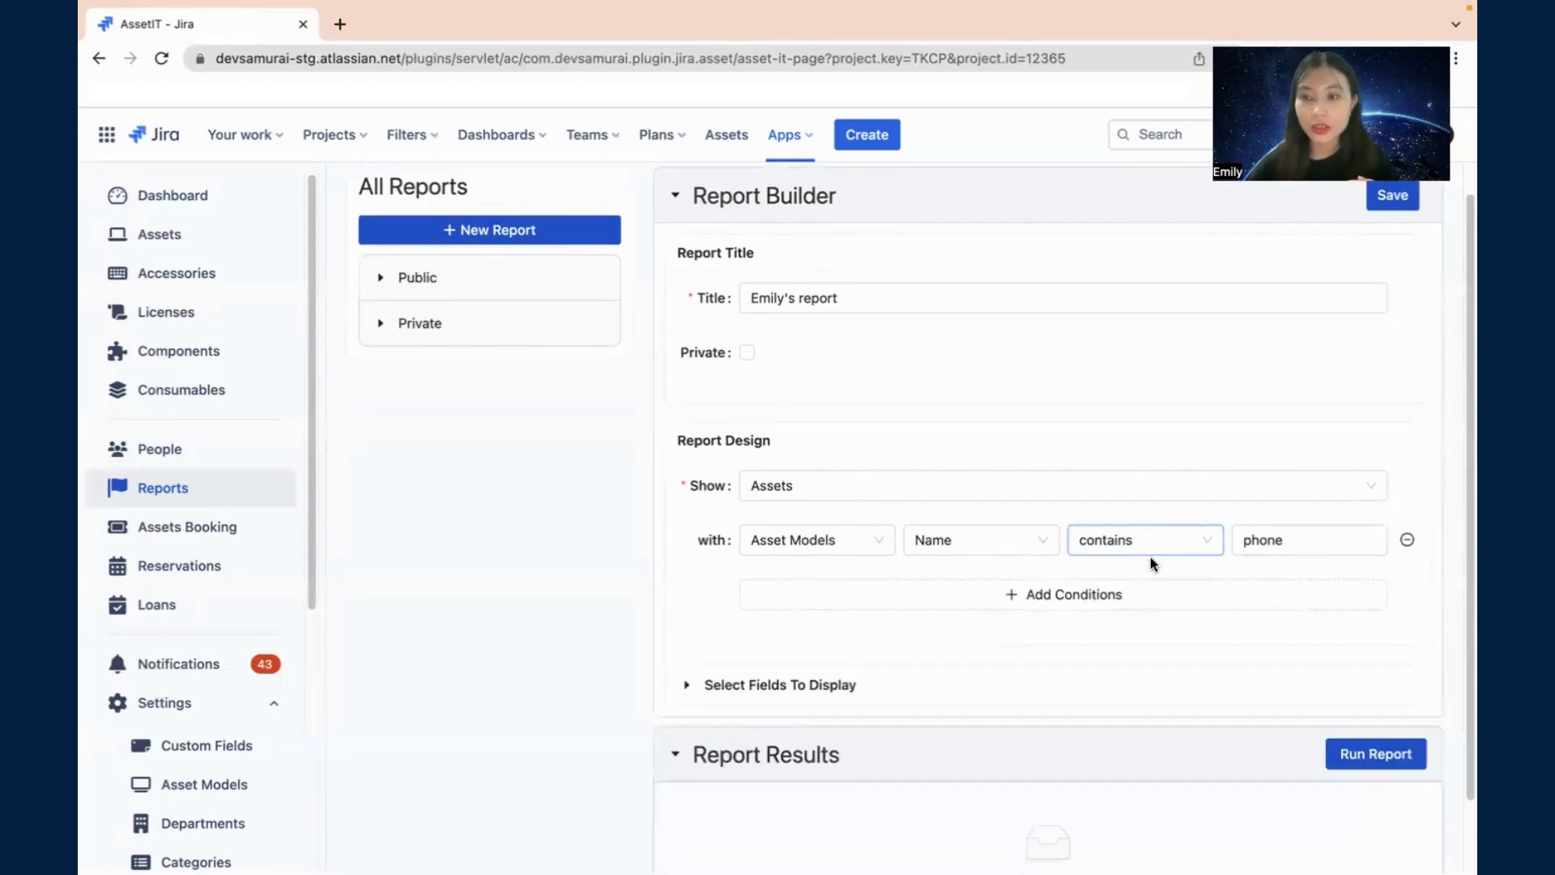
Step: Limit the report's default display fields to Assigned To, Notes and Status
scroll(1101, 557, down, 1)
scroll(756, 555, down, 2)
click(701, 604)
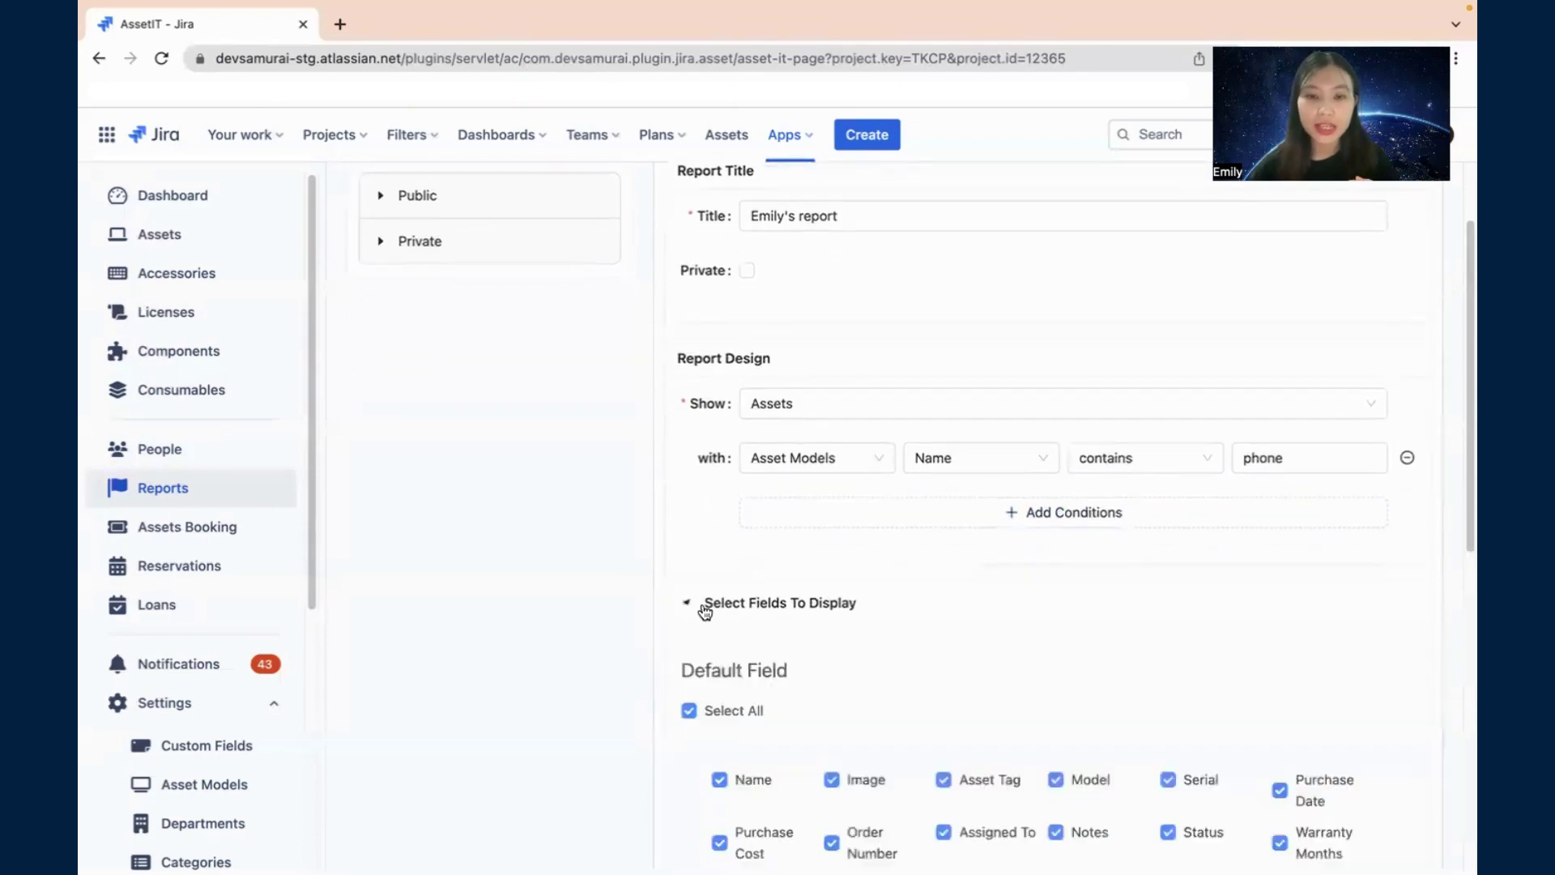
scroll(707, 611, down, 3)
scroll(761, 556, down, 1)
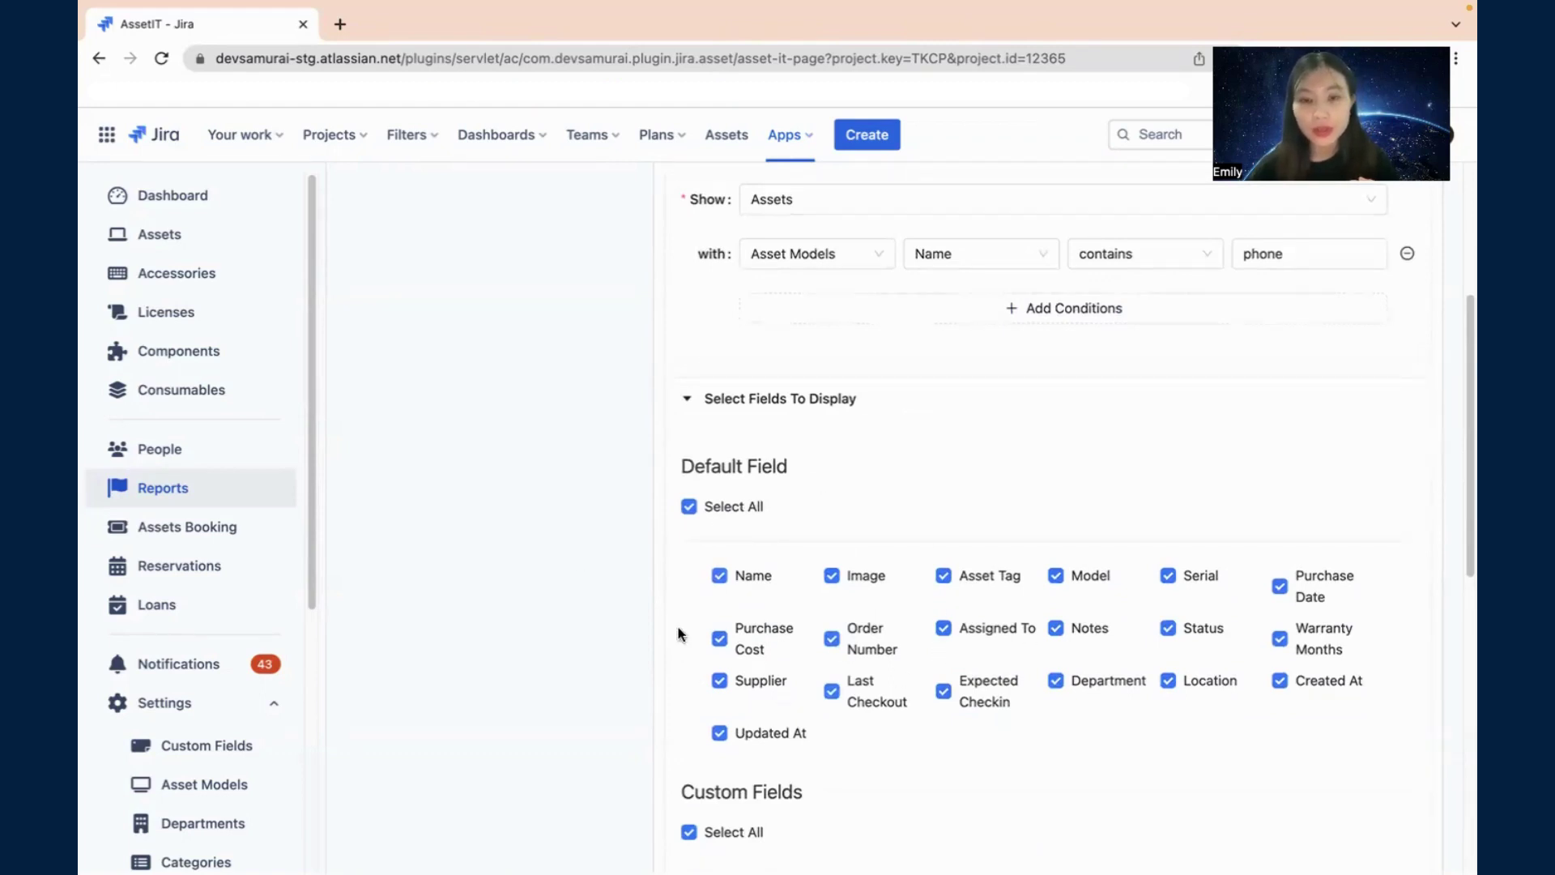
click(689, 508)
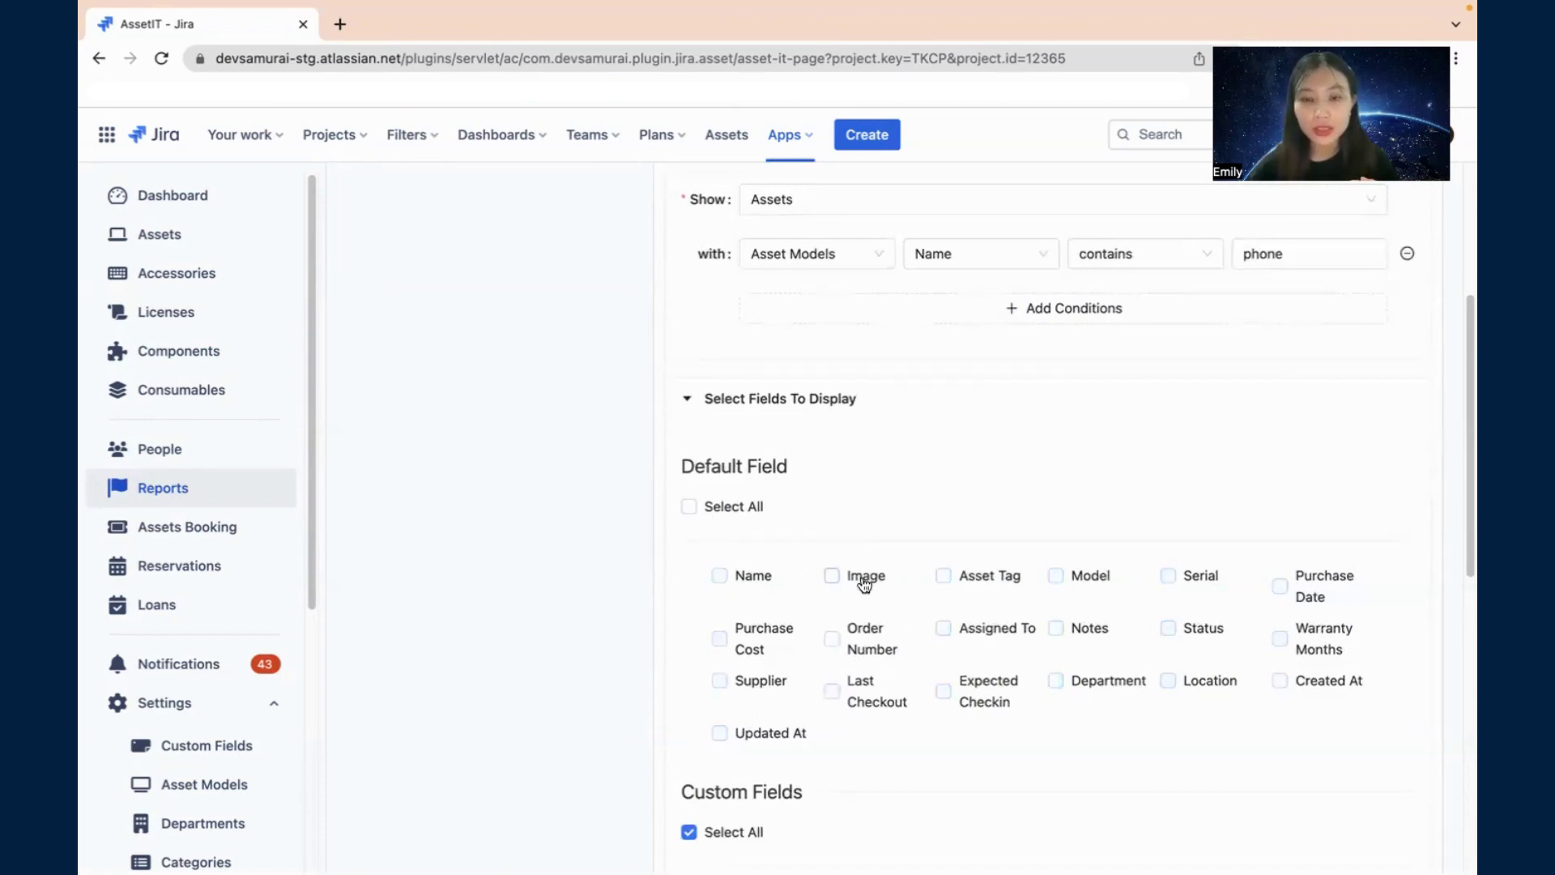
click(1168, 628)
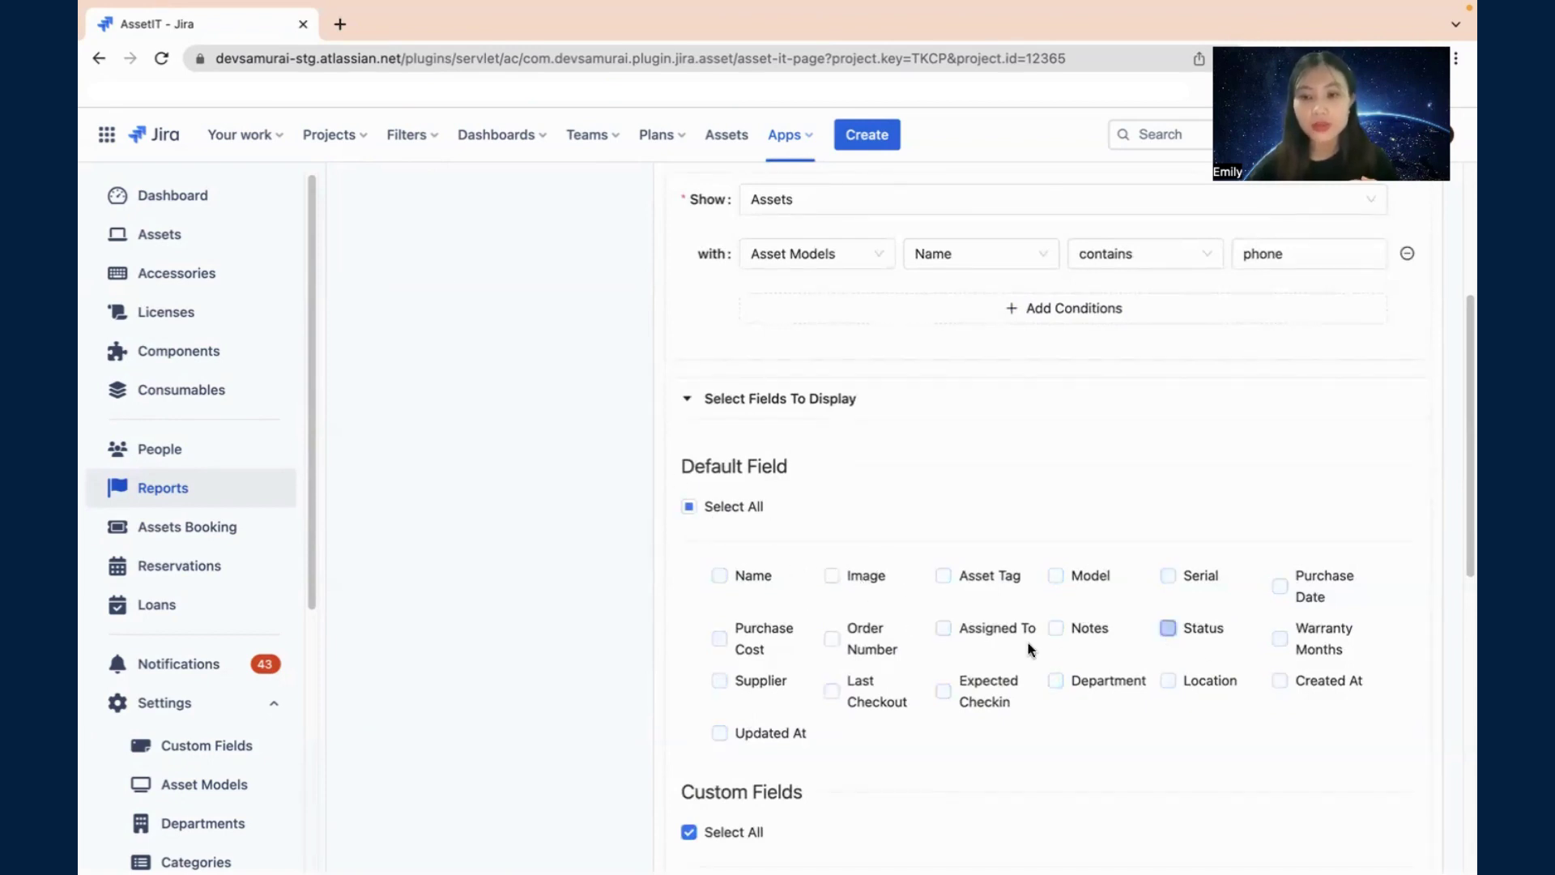
click(1056, 628)
click(943, 628)
Step: Deselect all custom fields so none of them are displayed in the report
scroll(915, 654, down, 1)
scroll(914, 654, down, 3)
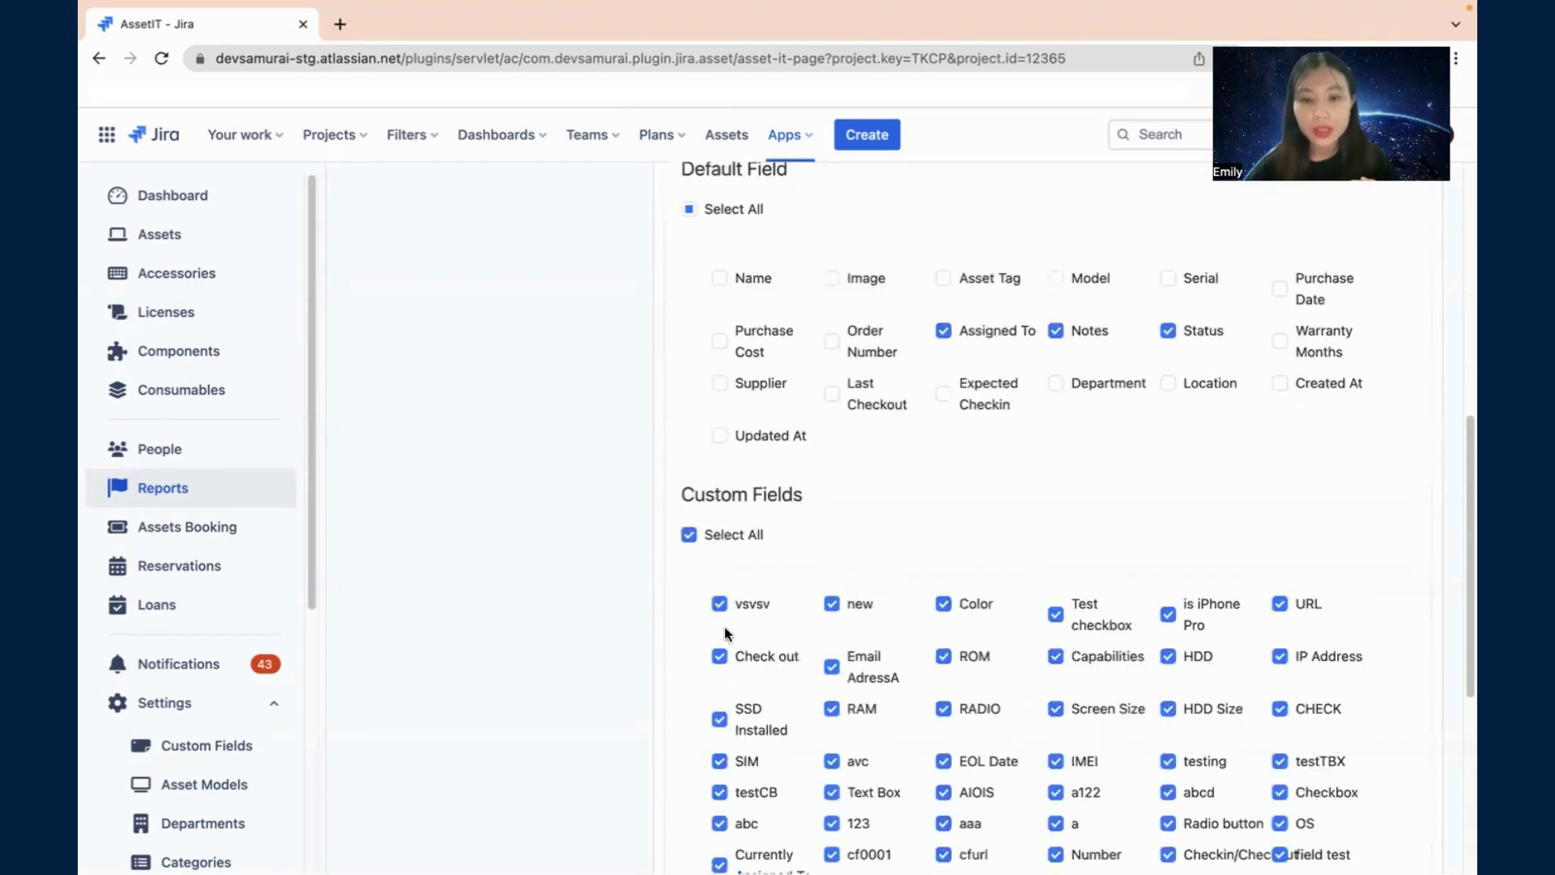
click(689, 532)
Step: Review the selected fields, run the report, and page through all pages of its results
scroll(798, 564, down, 4)
scroll(802, 567, down, 2)
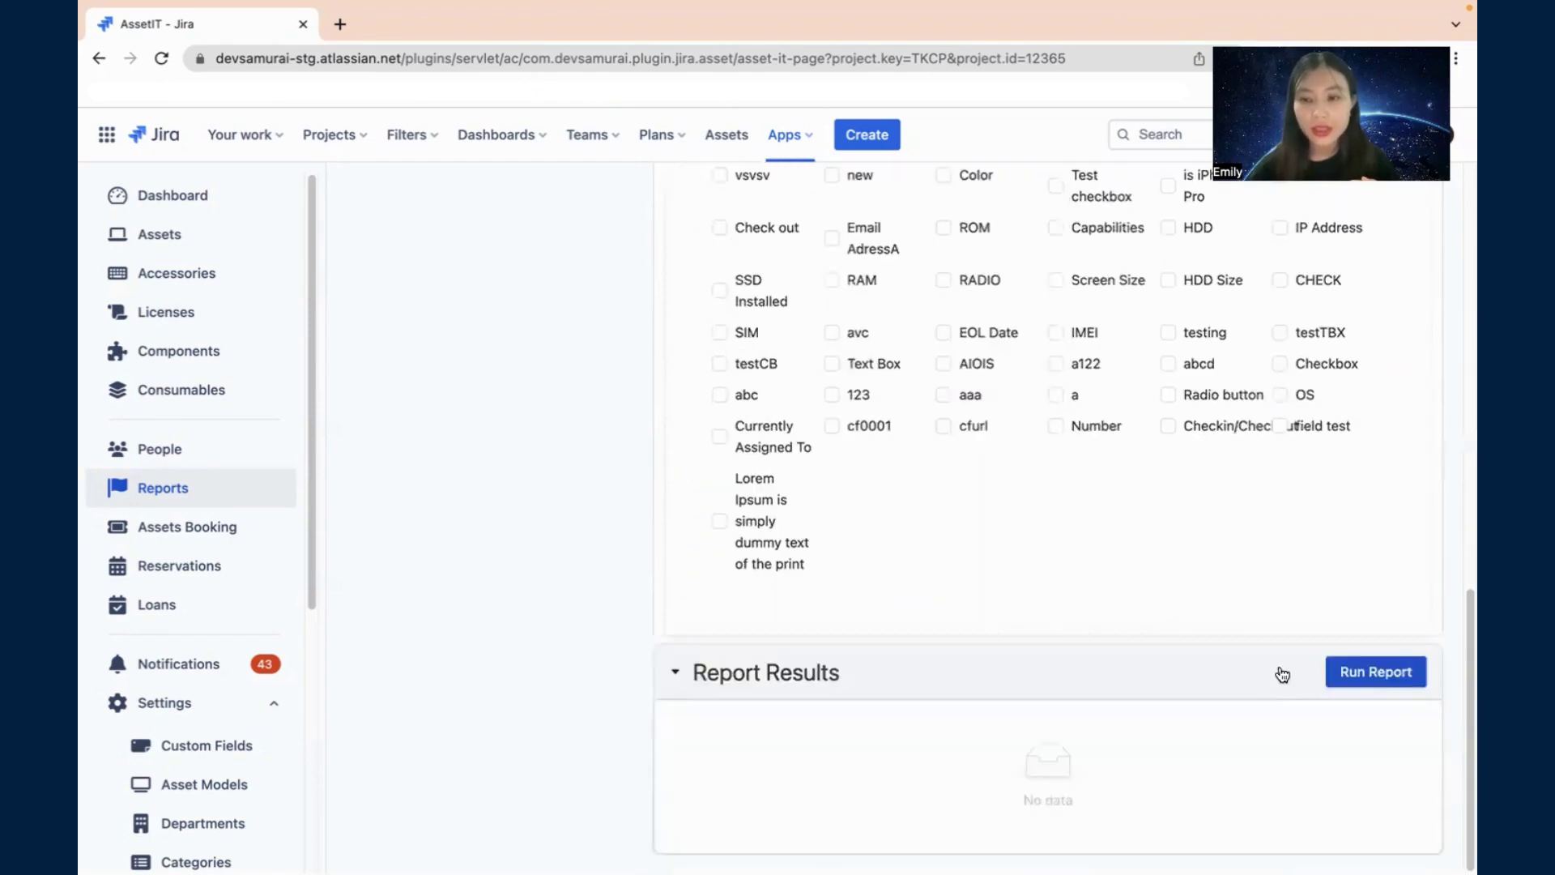
scroll(1264, 660, up, 10)
scroll(954, 653, down, 10)
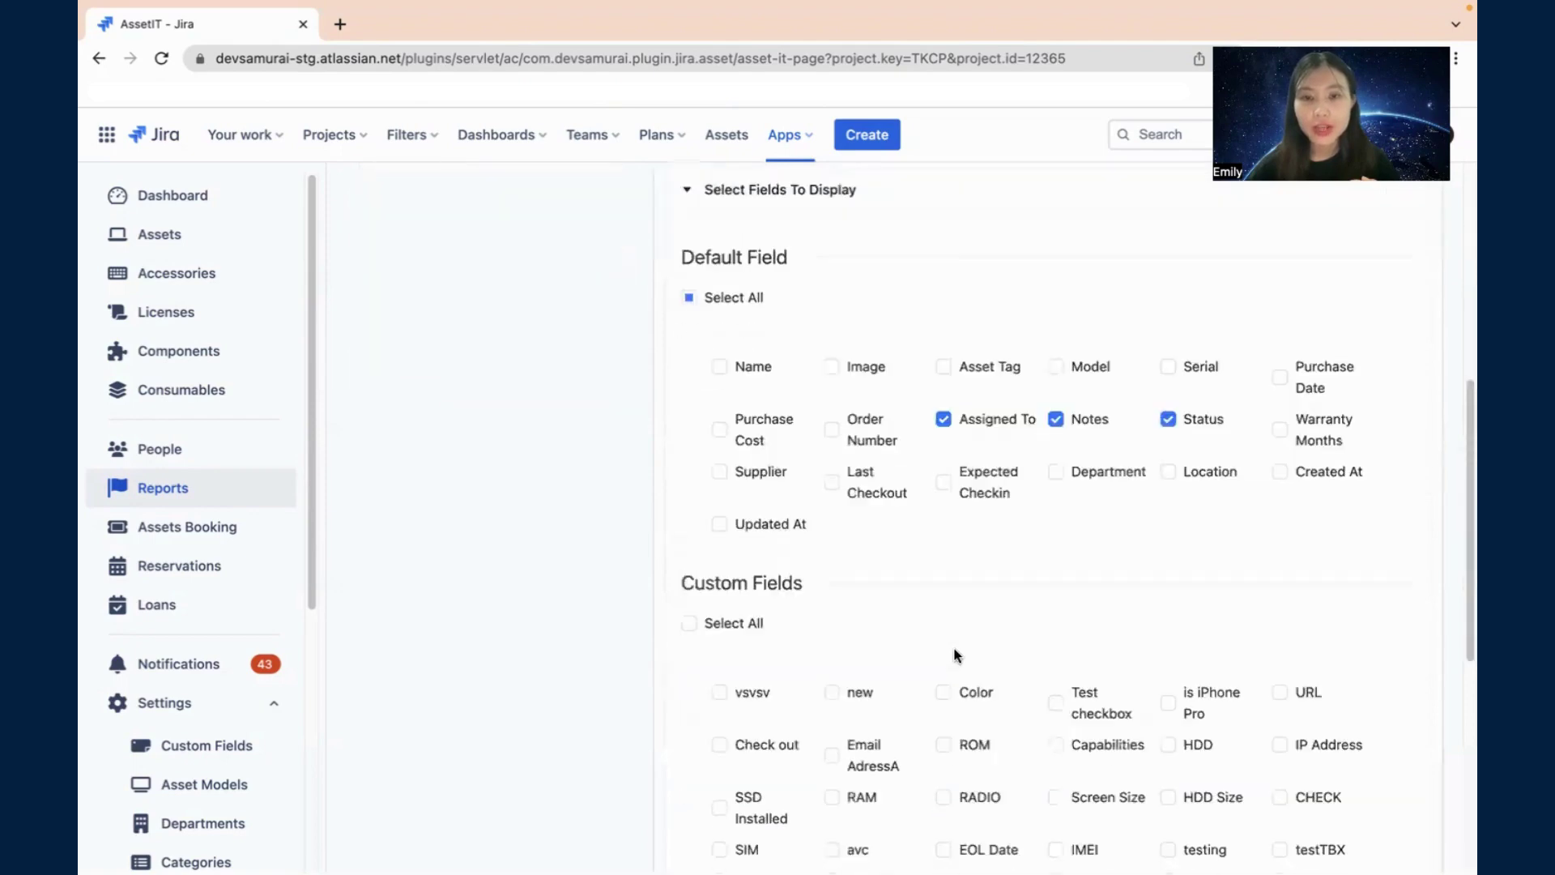
scroll(986, 690, down, 3)
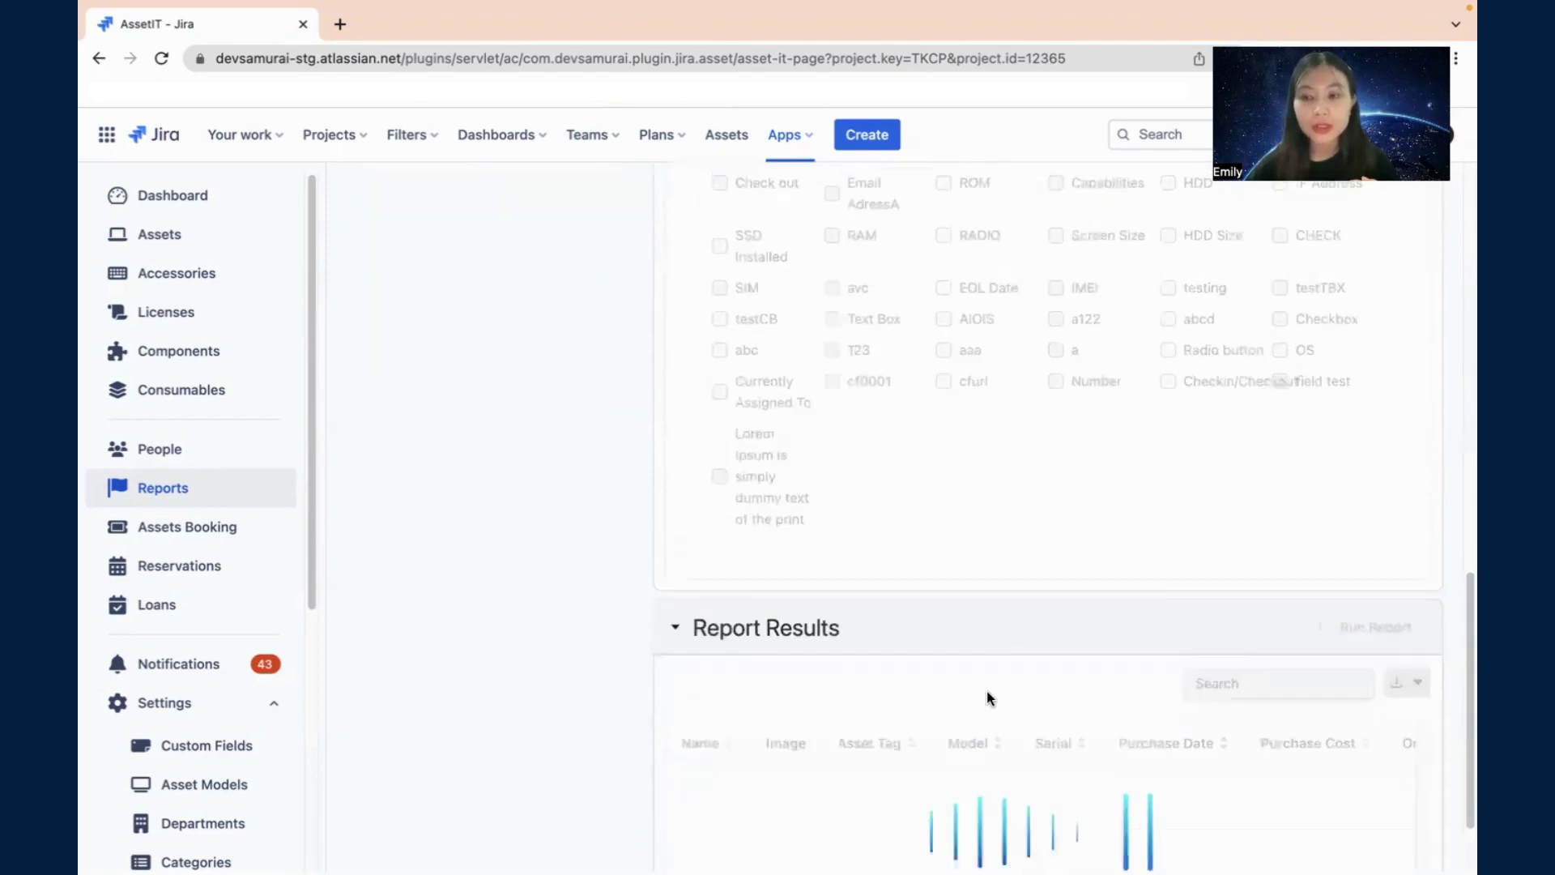
scroll(979, 692, down, 2)
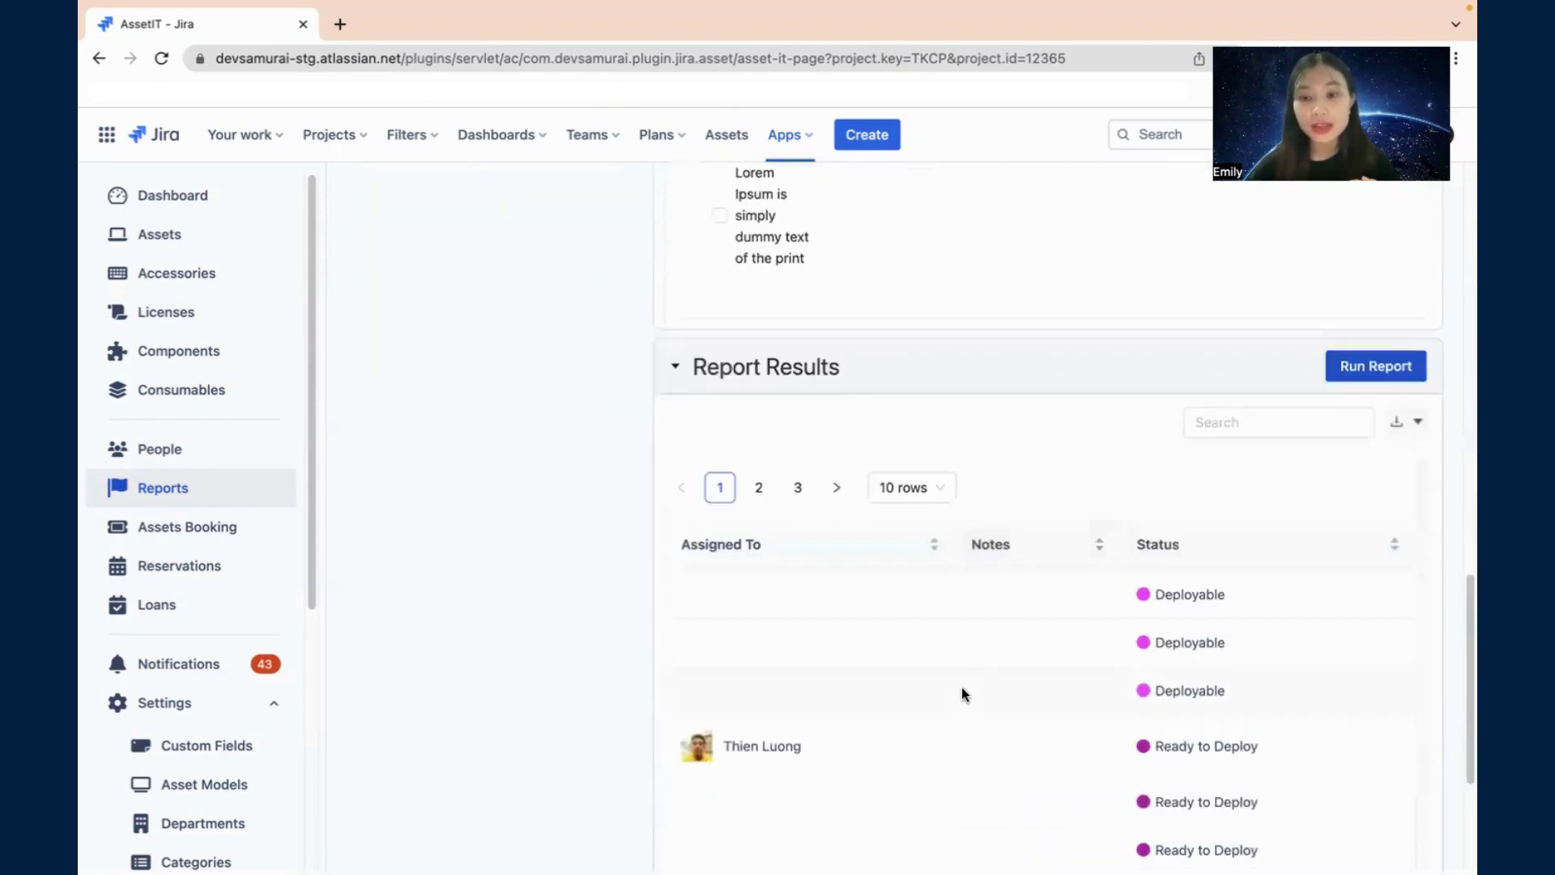
scroll(940, 696, up, 1)
scroll(902, 591, down, 4)
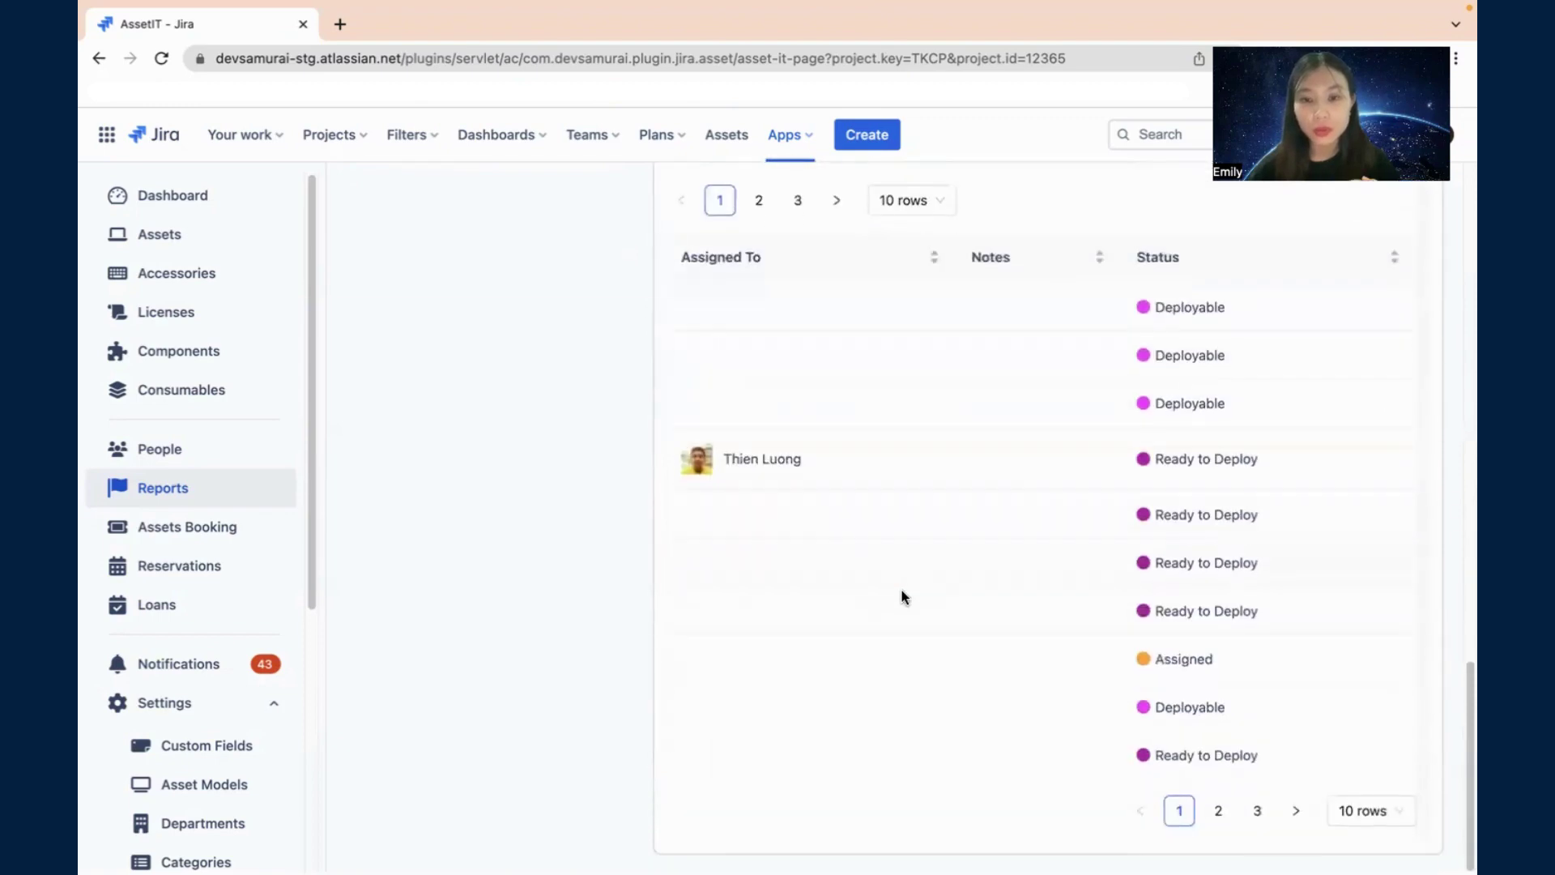
click(1218, 810)
click(1257, 810)
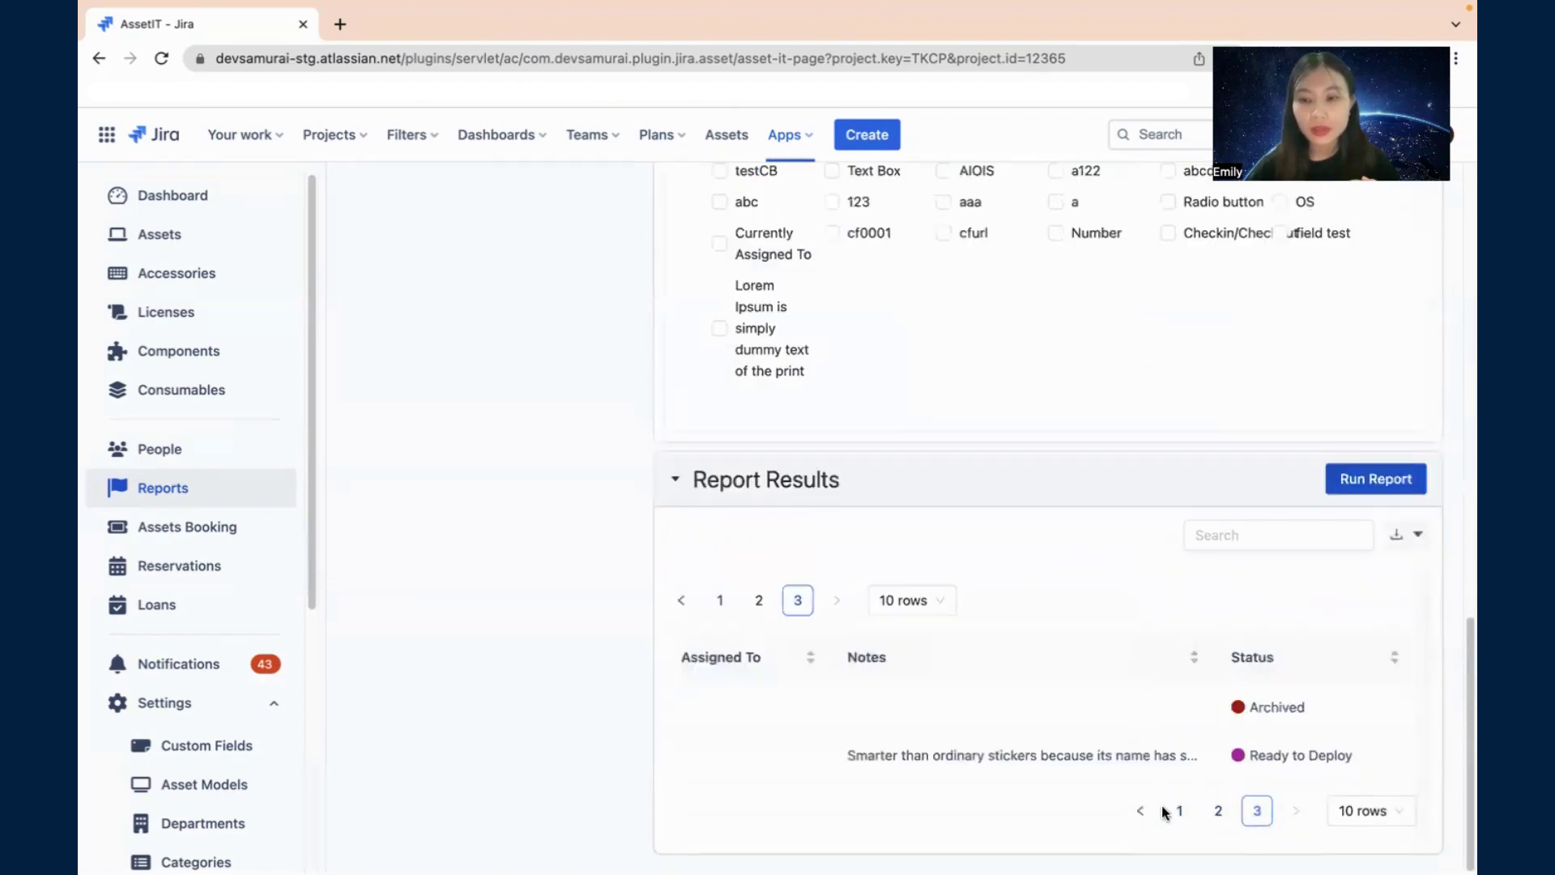
click(1179, 810)
scroll(802, 651, down, 5)
scroll(902, 610, up, 8)
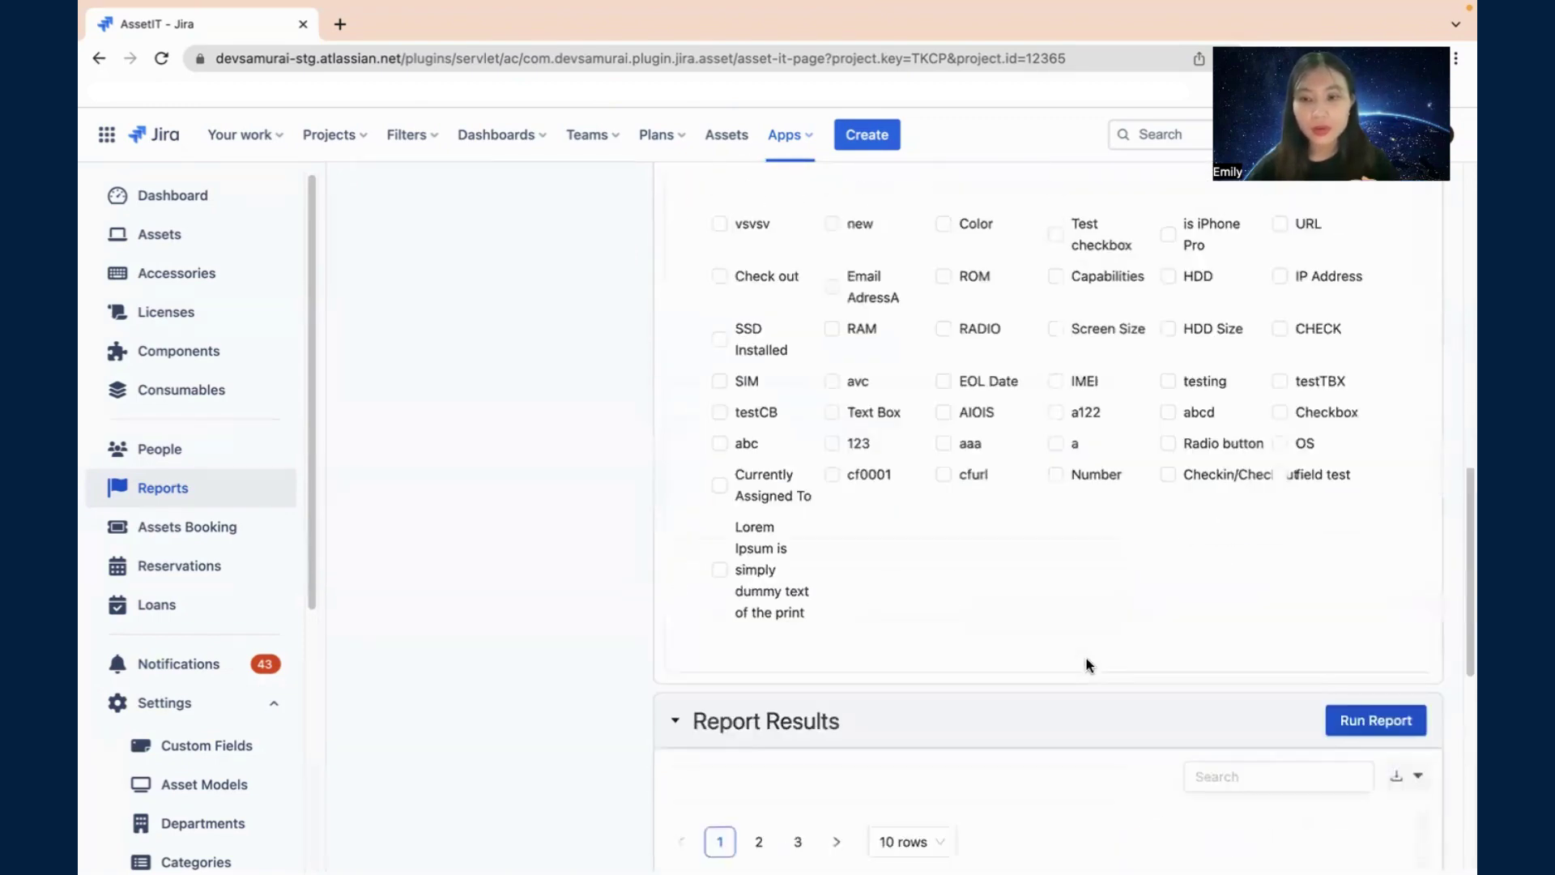
Step: Show the CSV and PDF export options for the new report's results
scroll(1086, 660, down, 2)
click(1410, 624)
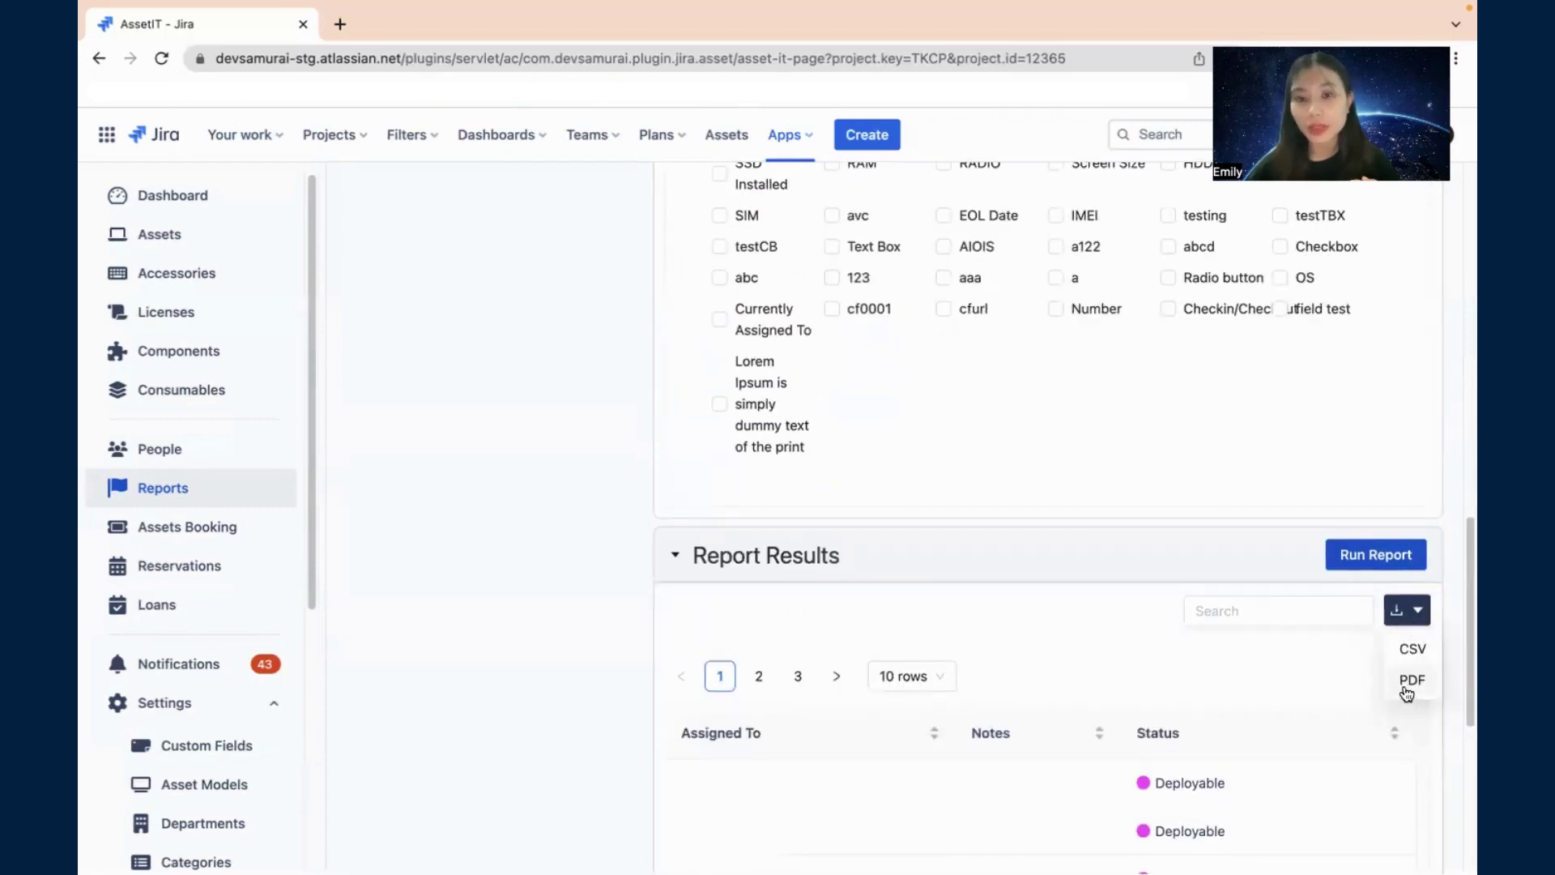
scroll(1000, 670, down, 5)
Step: Save the report and open it from the Public report list to review its design
scroll(1007, 670, up, 15)
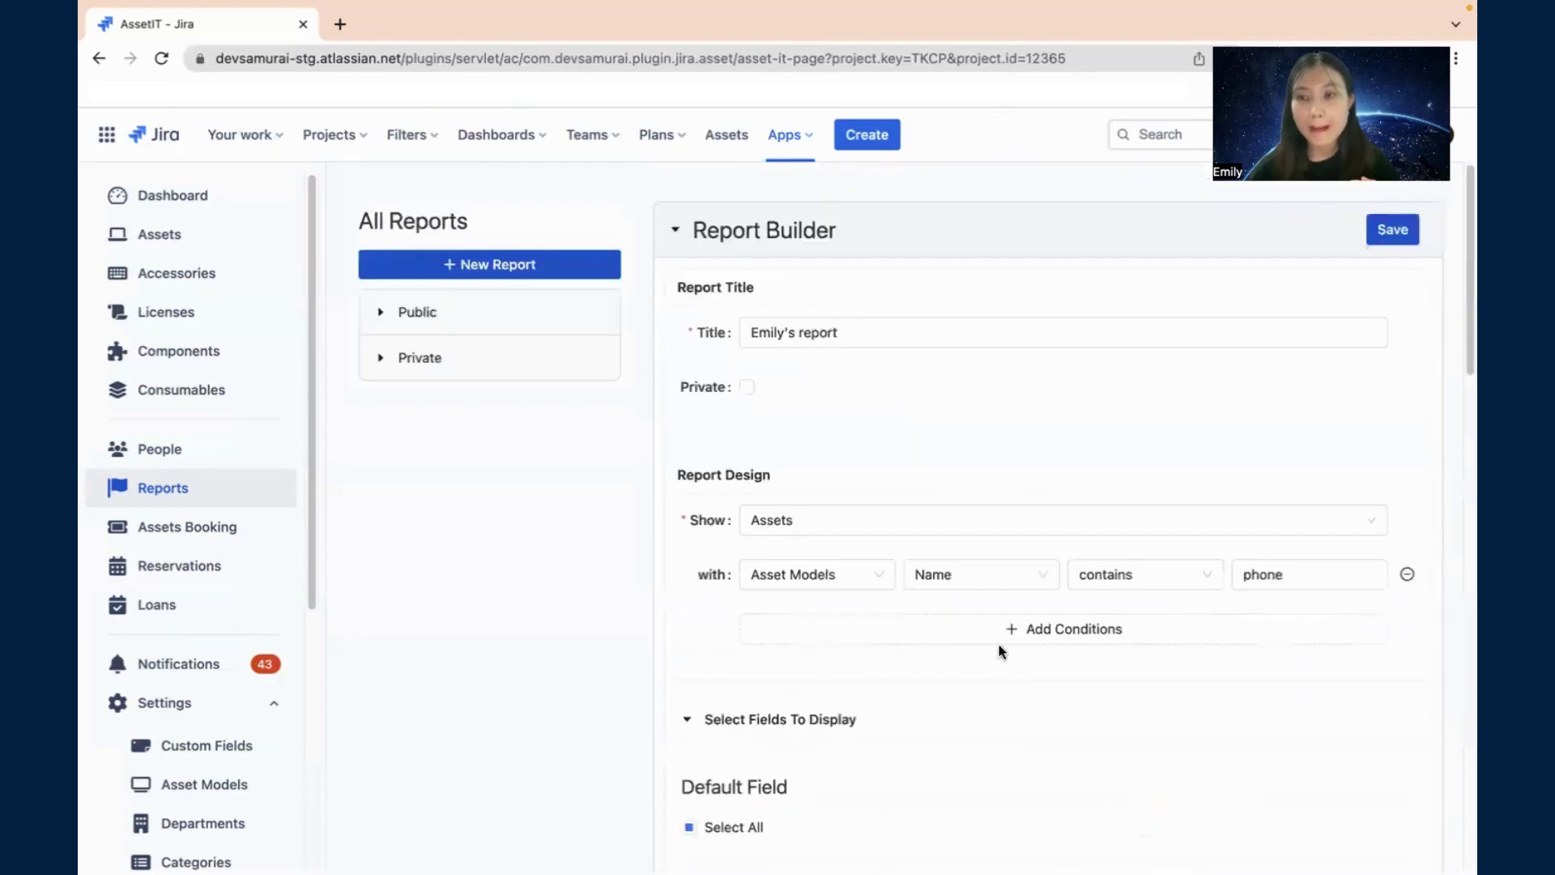
click(1388, 230)
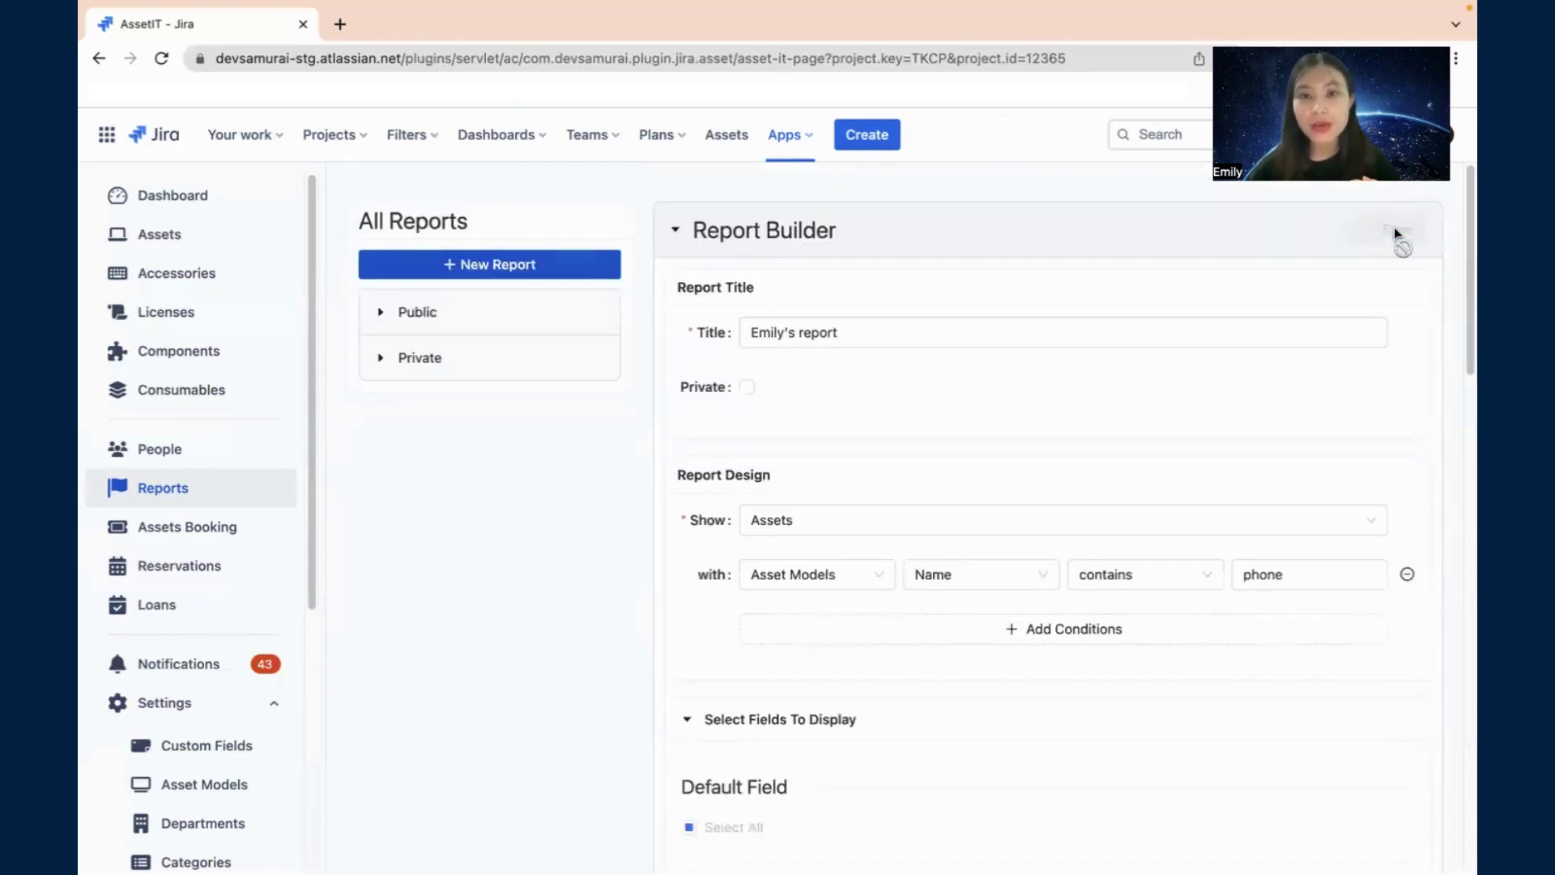
click(394, 315)
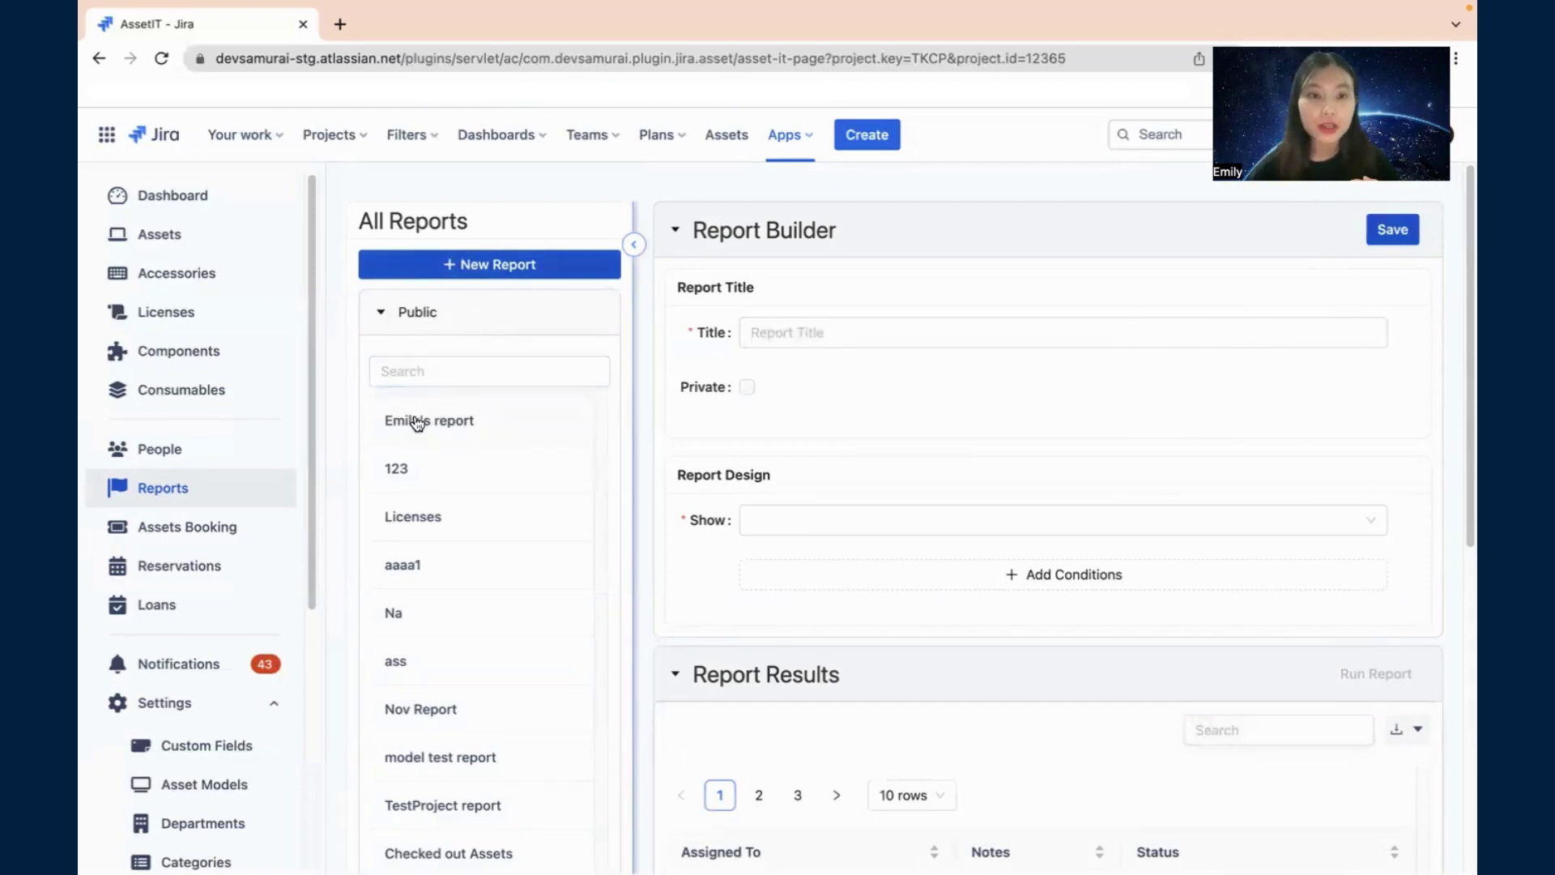
click(513, 420)
scroll(915, 446, down, 1)
scroll(931, 479, down, 2)
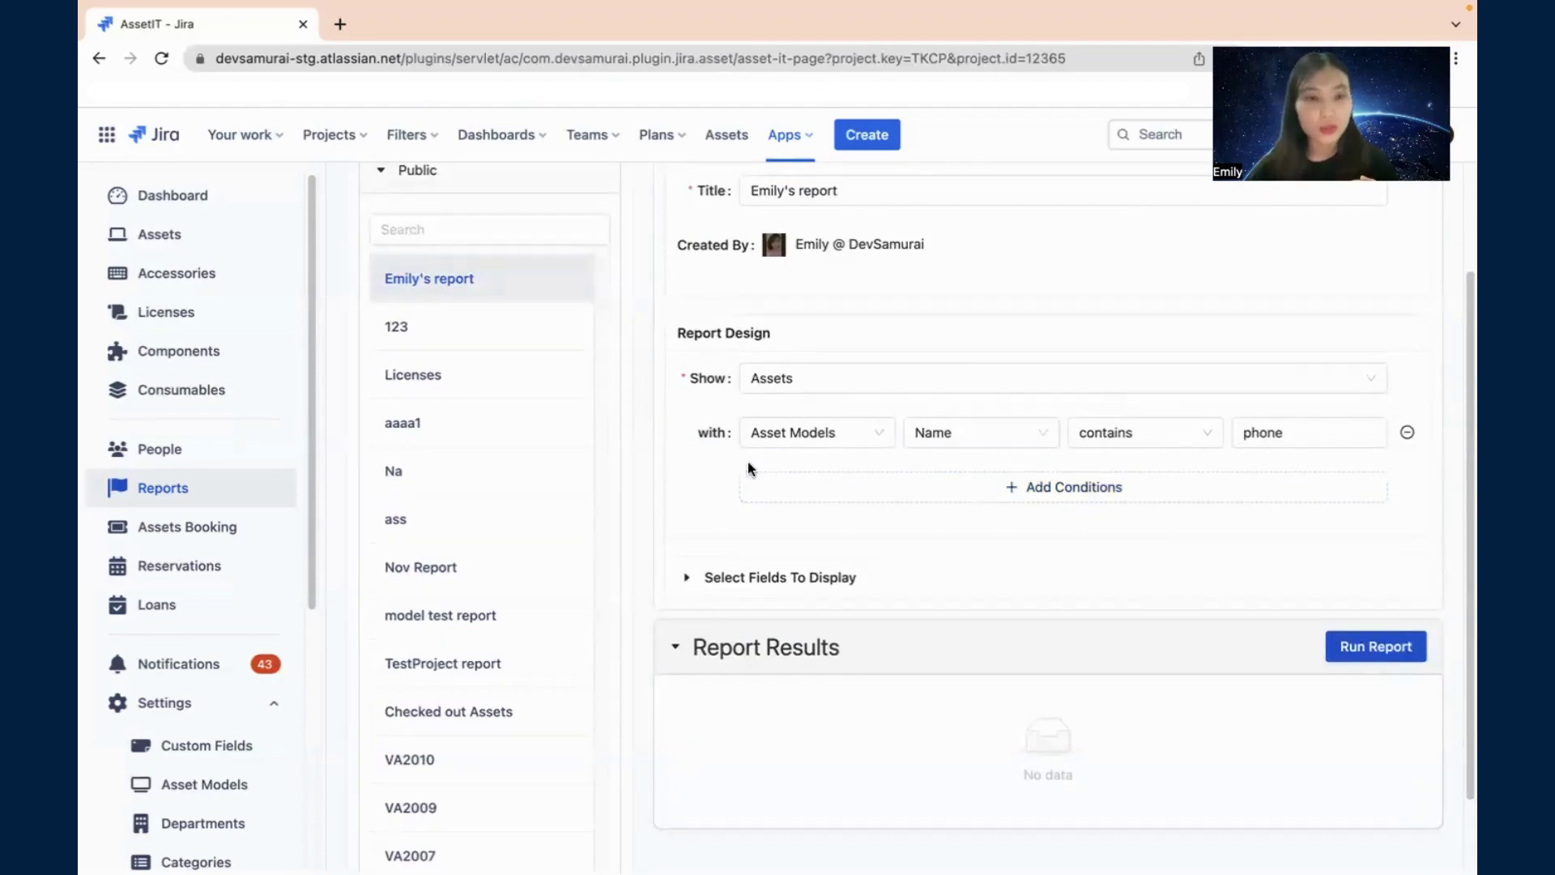
Step: Open the Assets Booking page and review its monthly calendar and the fields of the booking form
scroll(810, 469, up, 2)
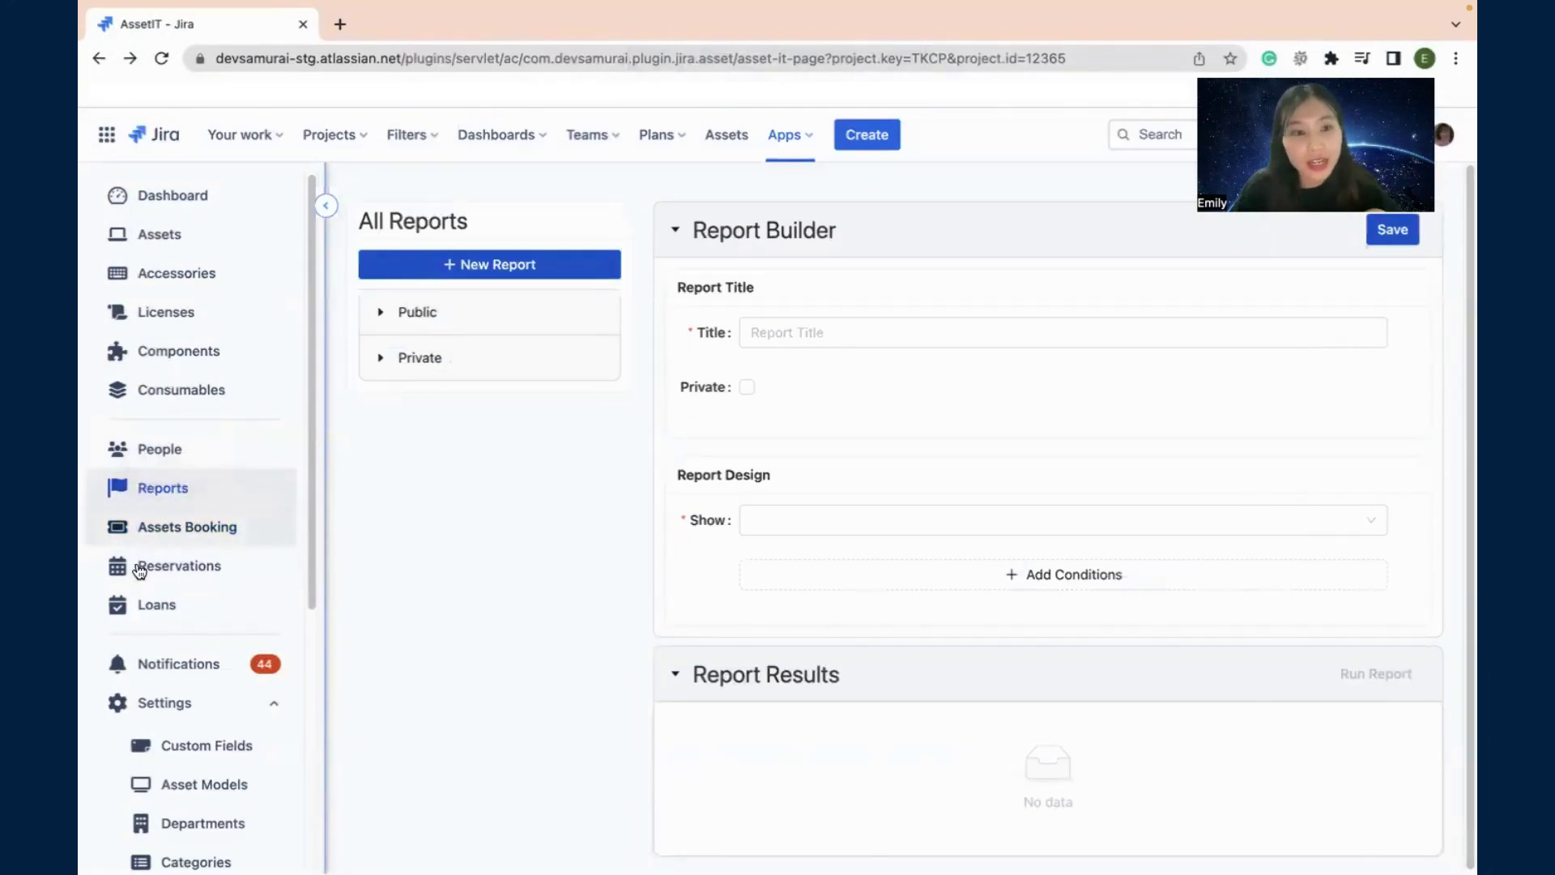
click(166, 526)
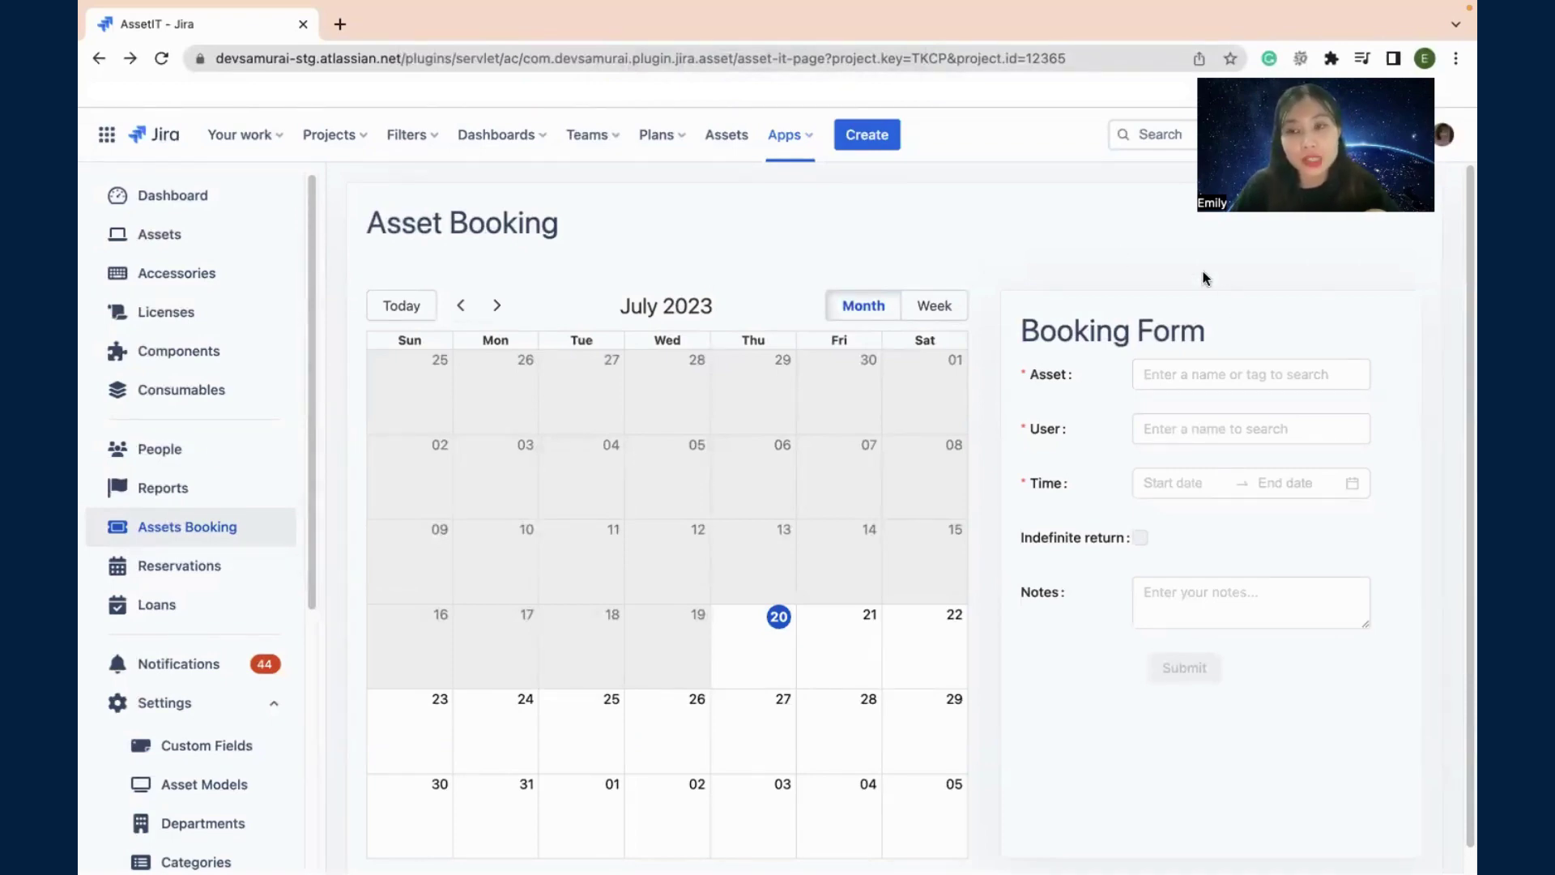
click(1172, 372)
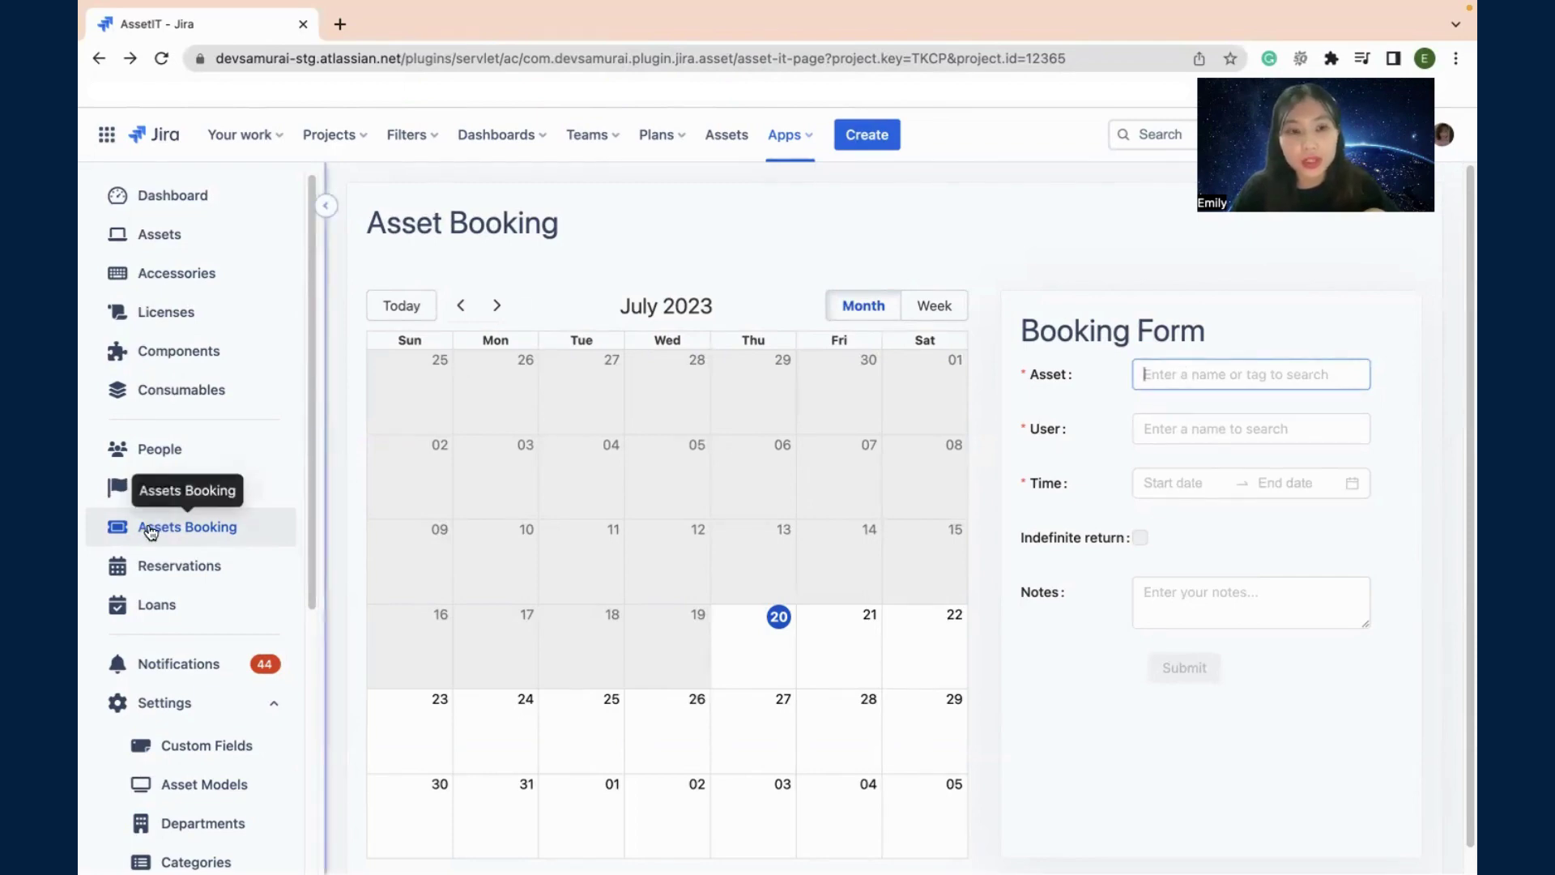
click(186, 532)
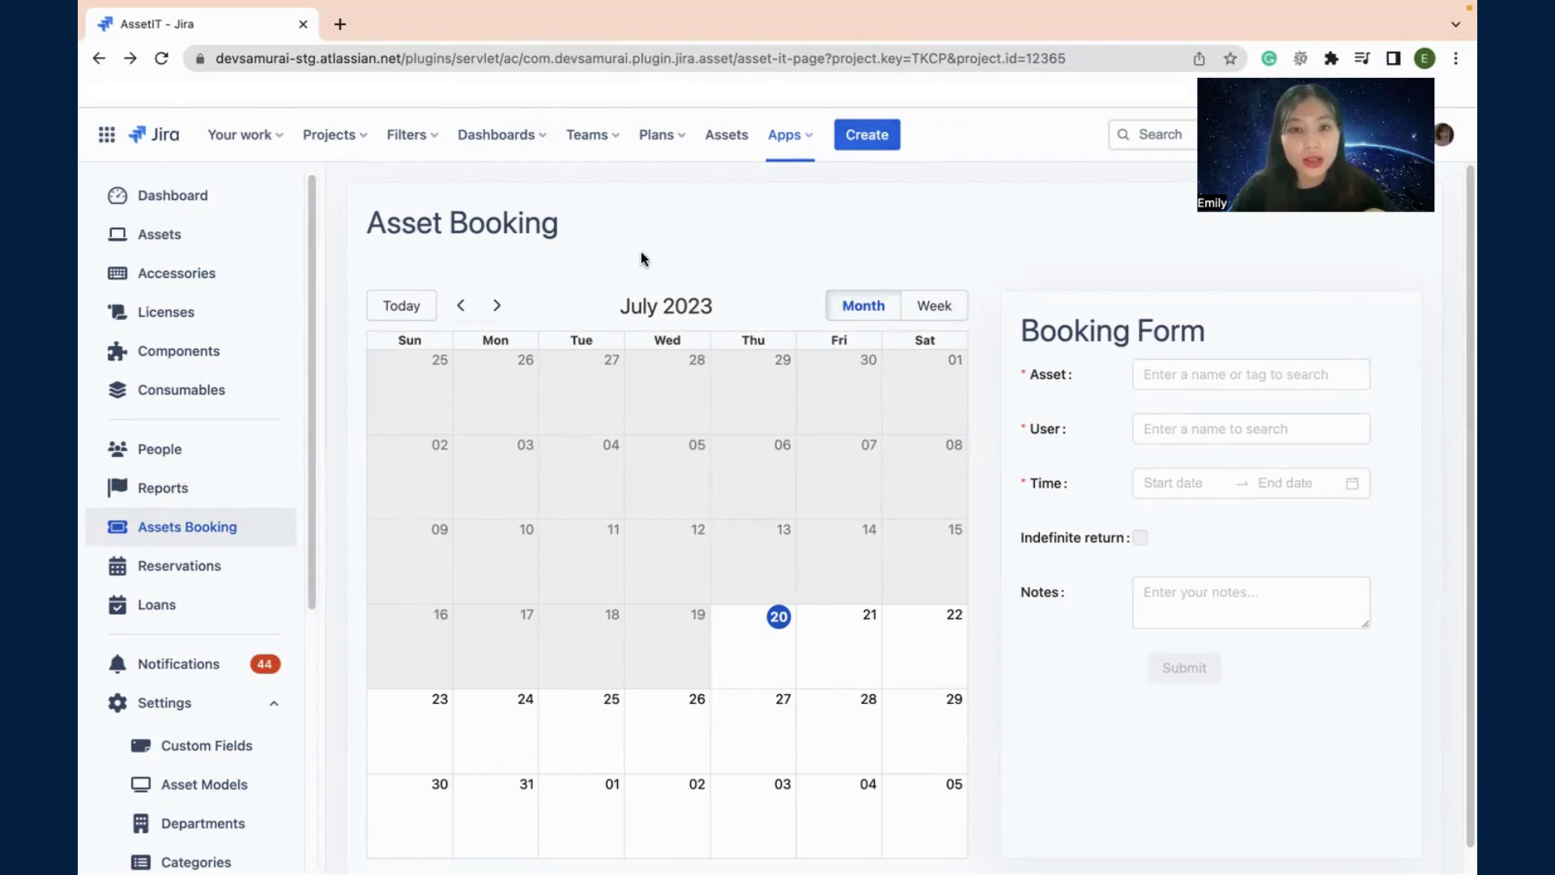
scroll(676, 508, down, 1)
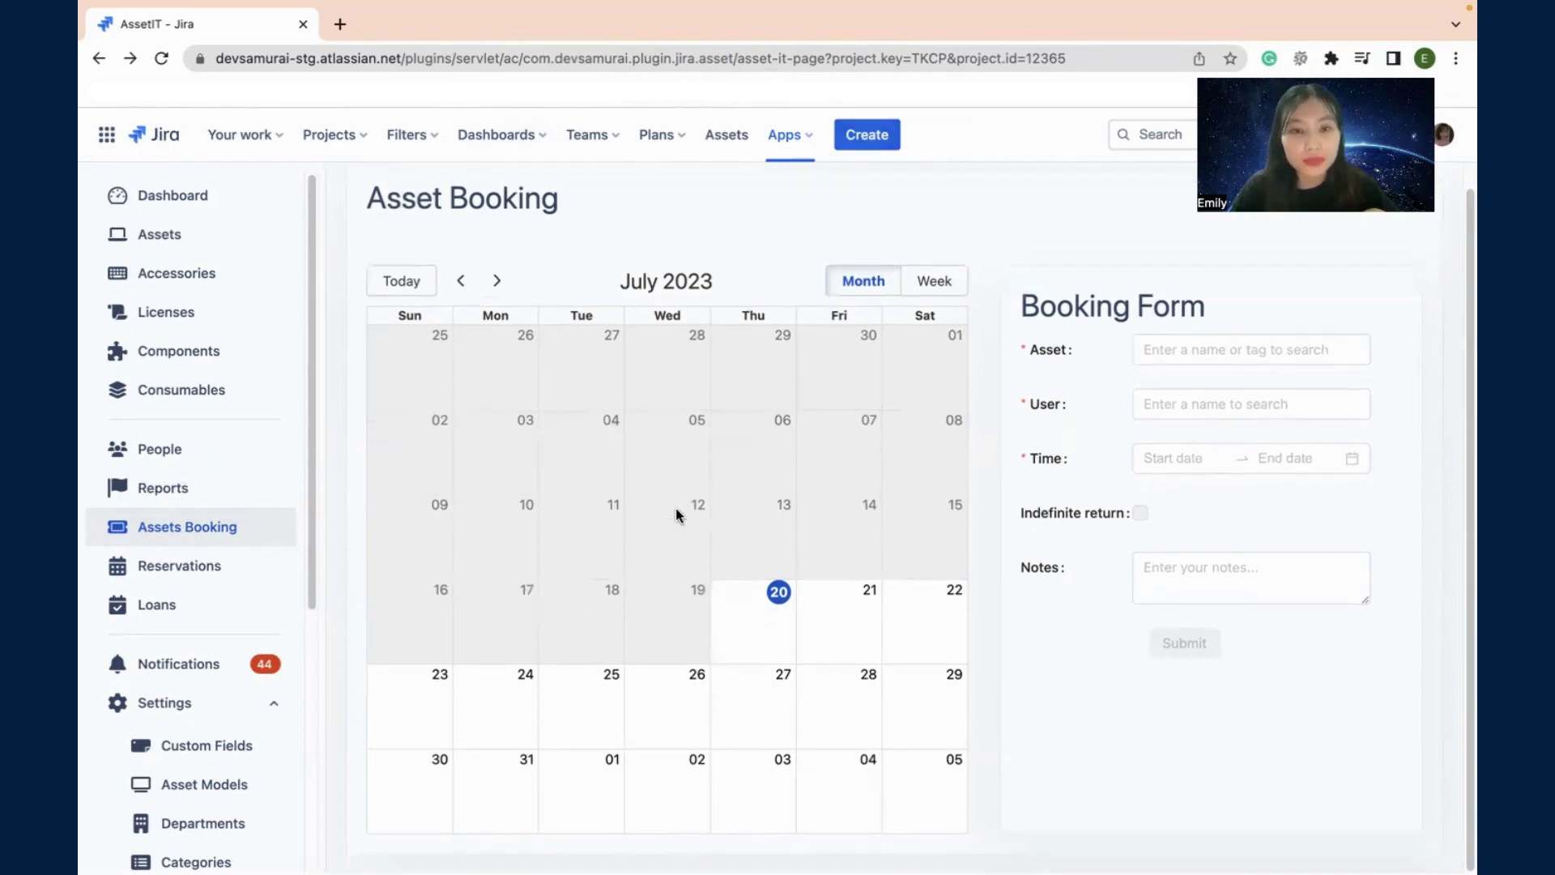
scroll(1055, 457, up, 1)
click(1174, 388)
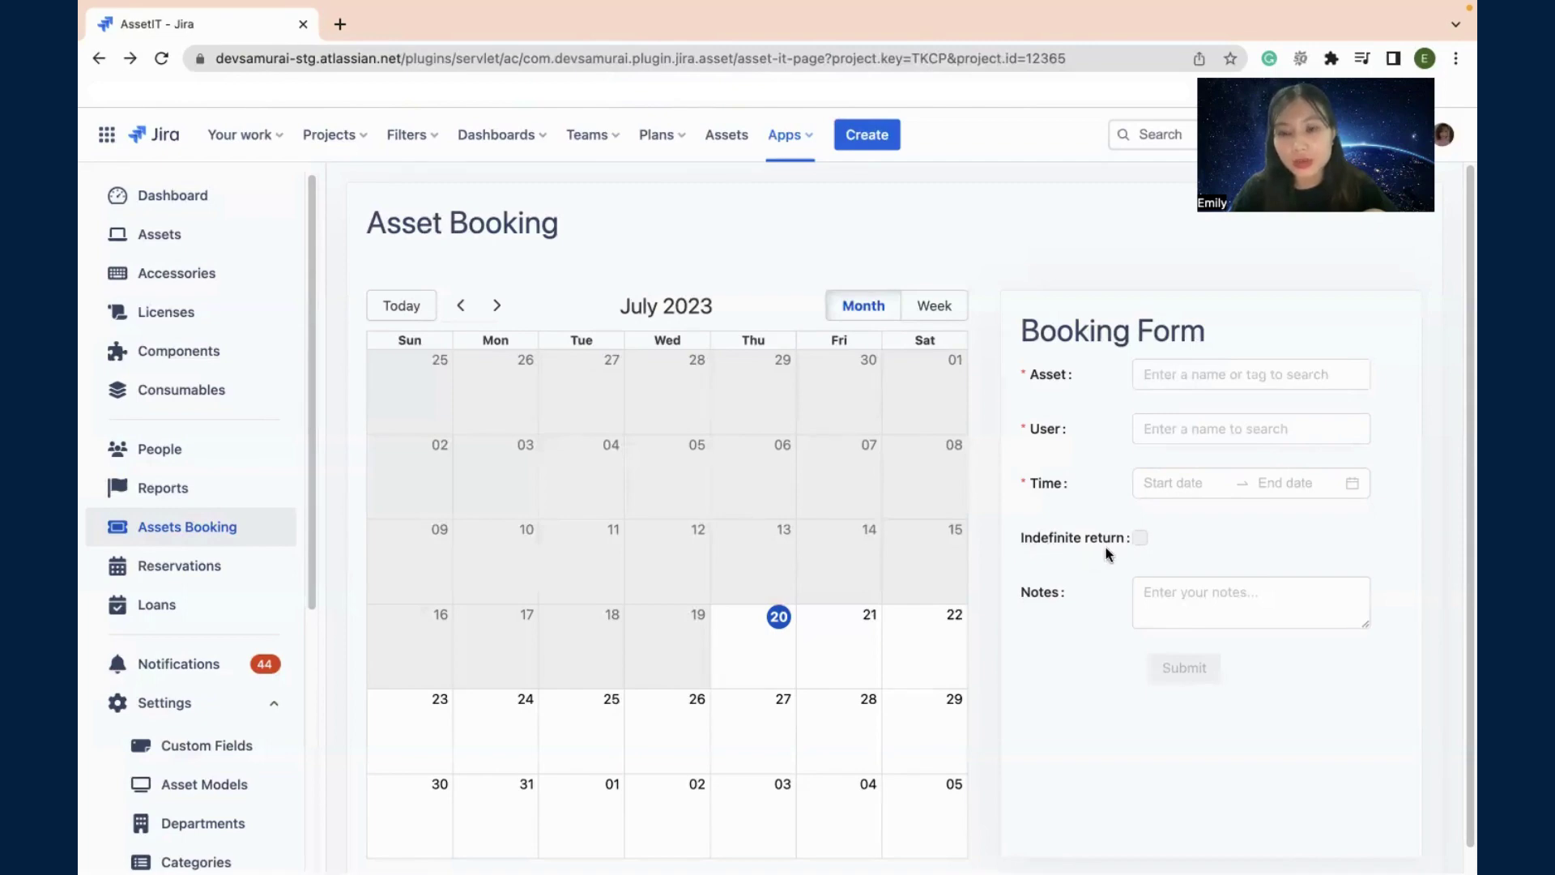
click(1194, 590)
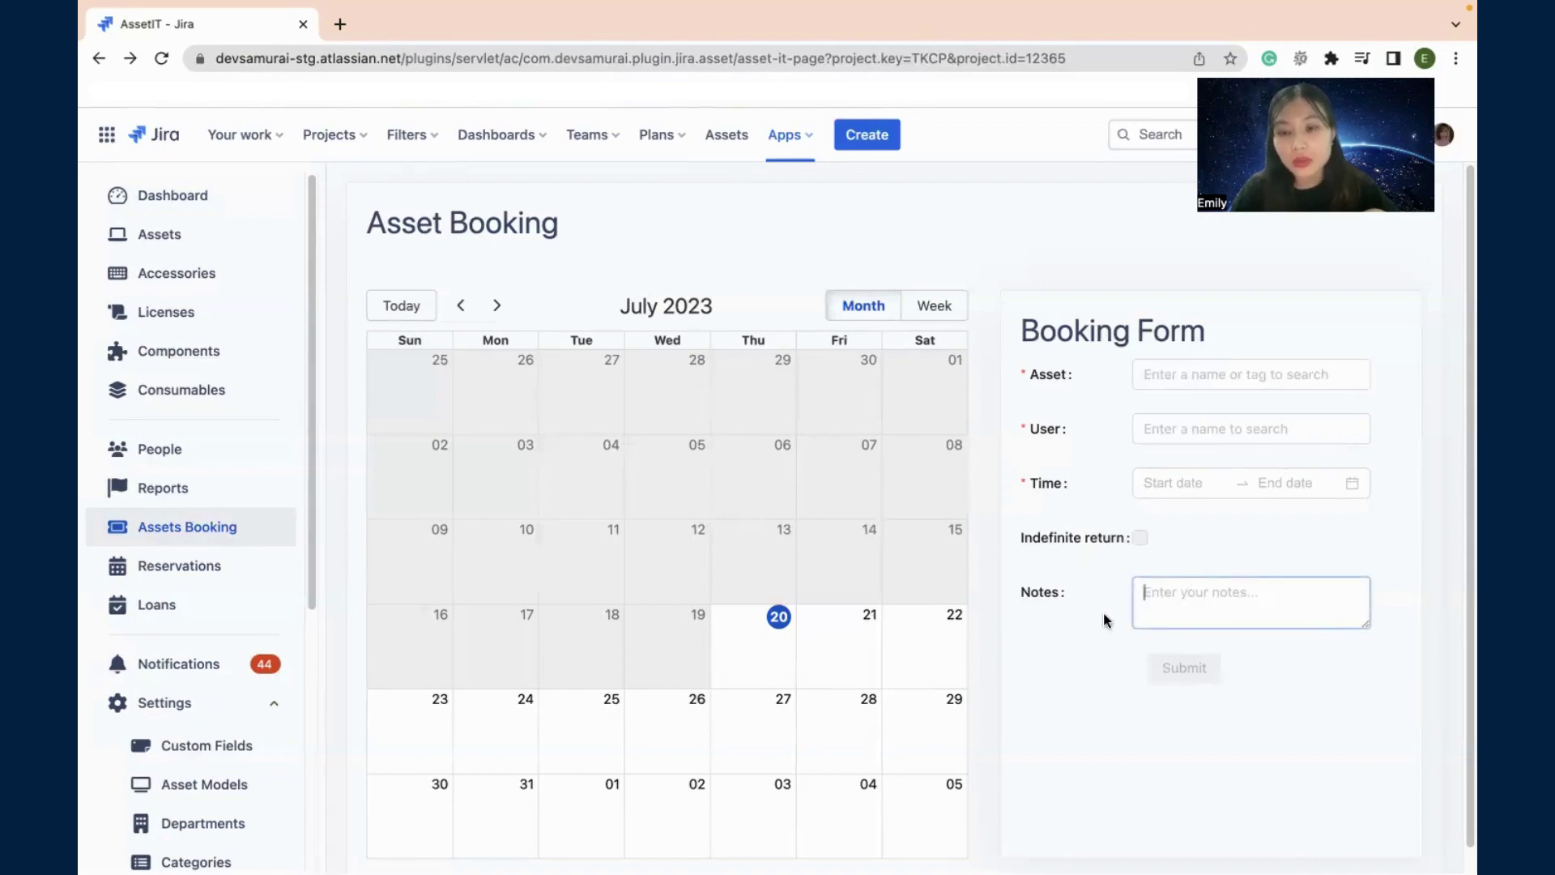
Step: Search for iphone assets in the booking form, choose Iphone 11 - DS00112420, and select the booking user by name
click(1156, 372)
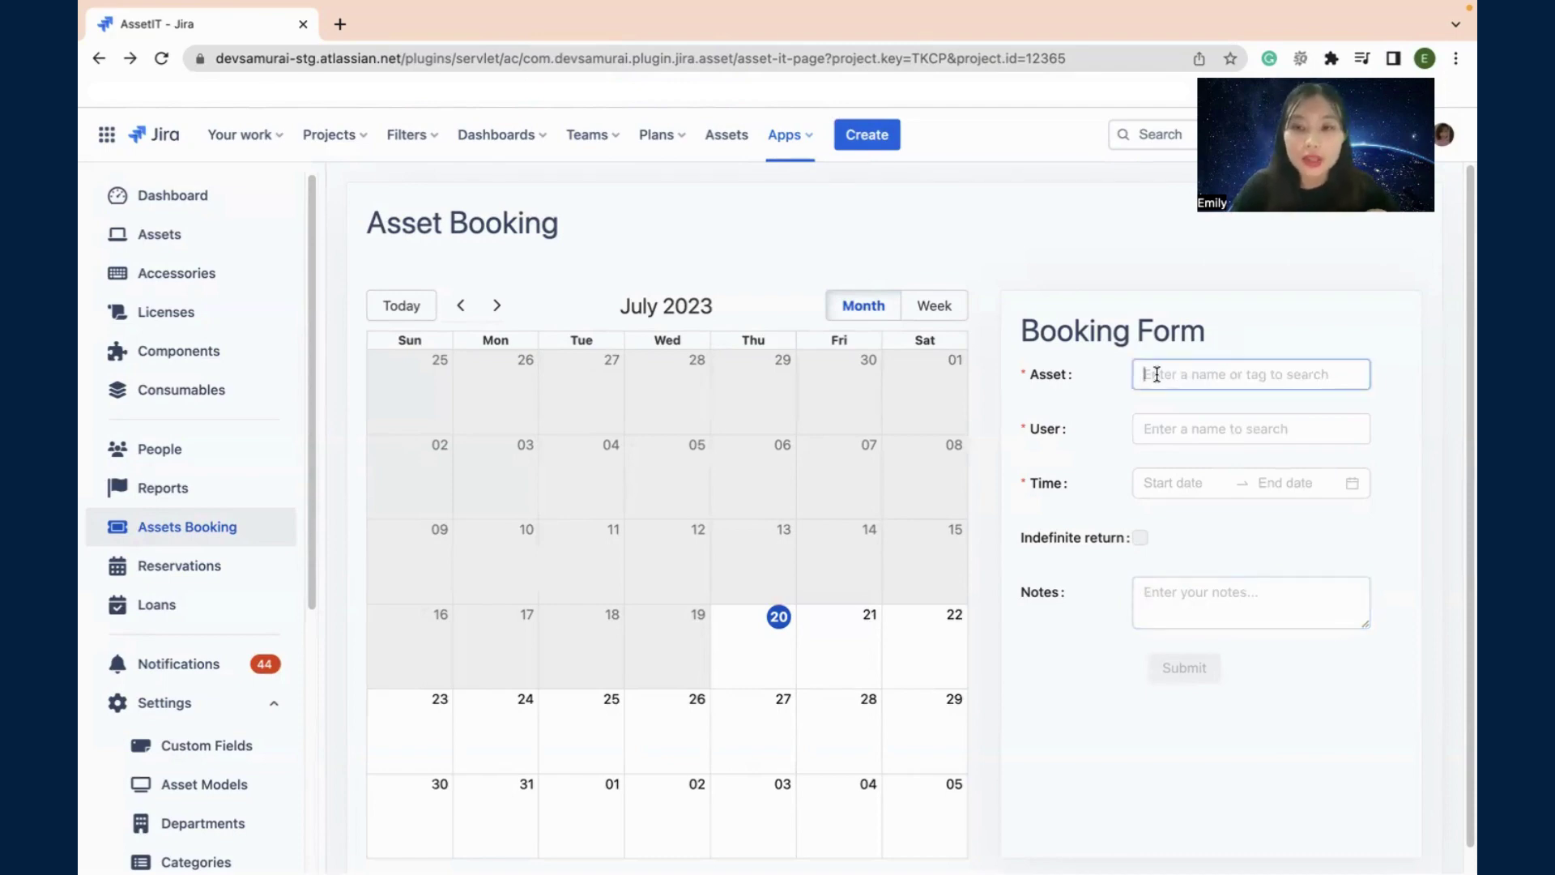
text(iphone)
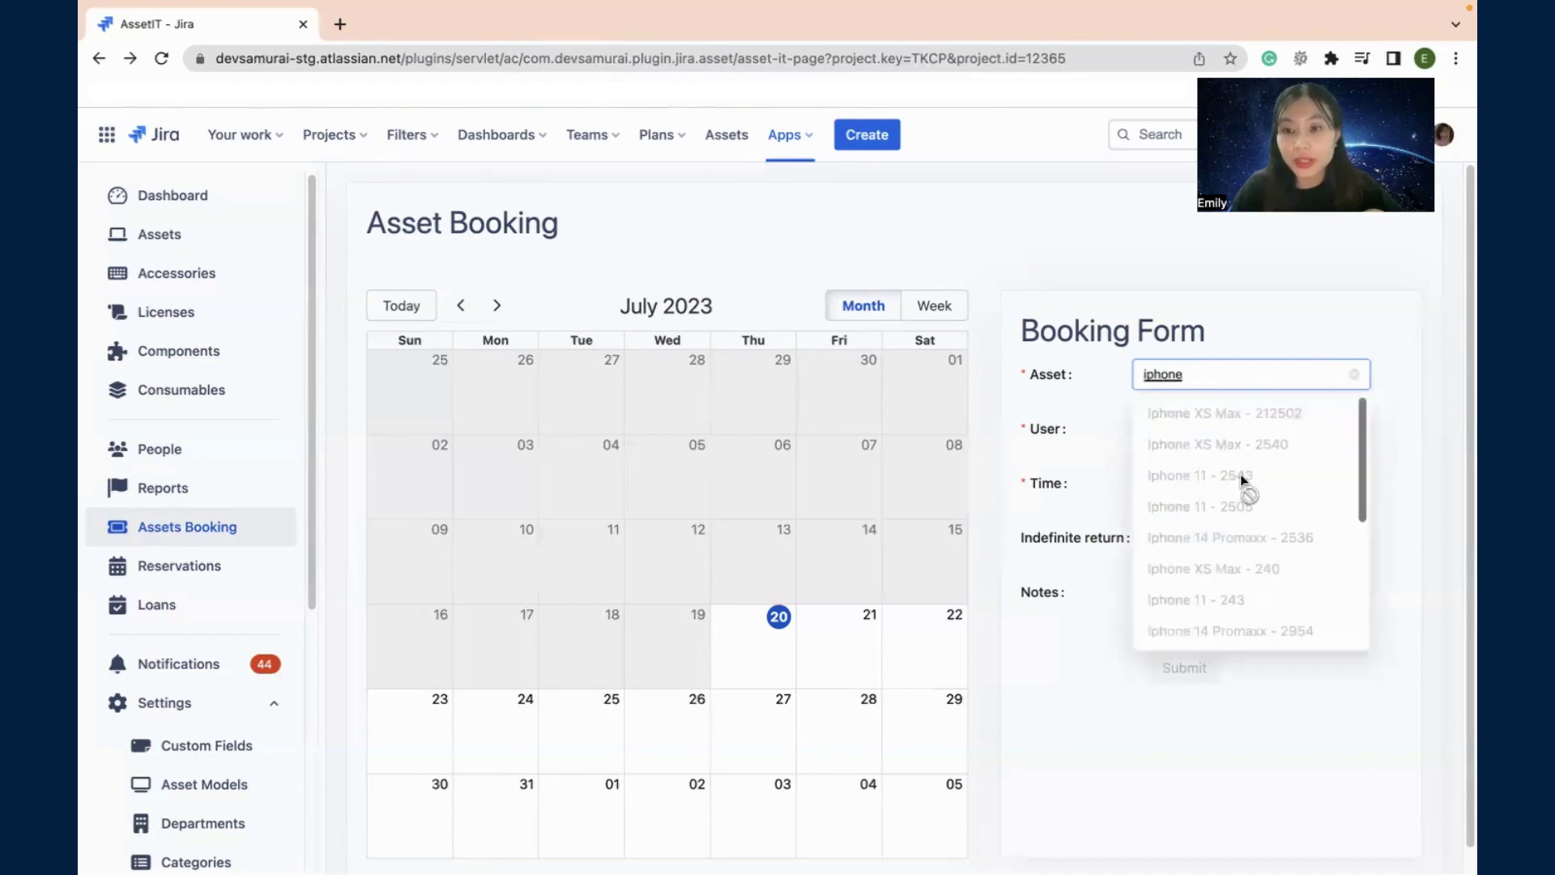
scroll(1240, 473, down, 3)
scroll(1241, 482, down, 1)
click(1211, 557)
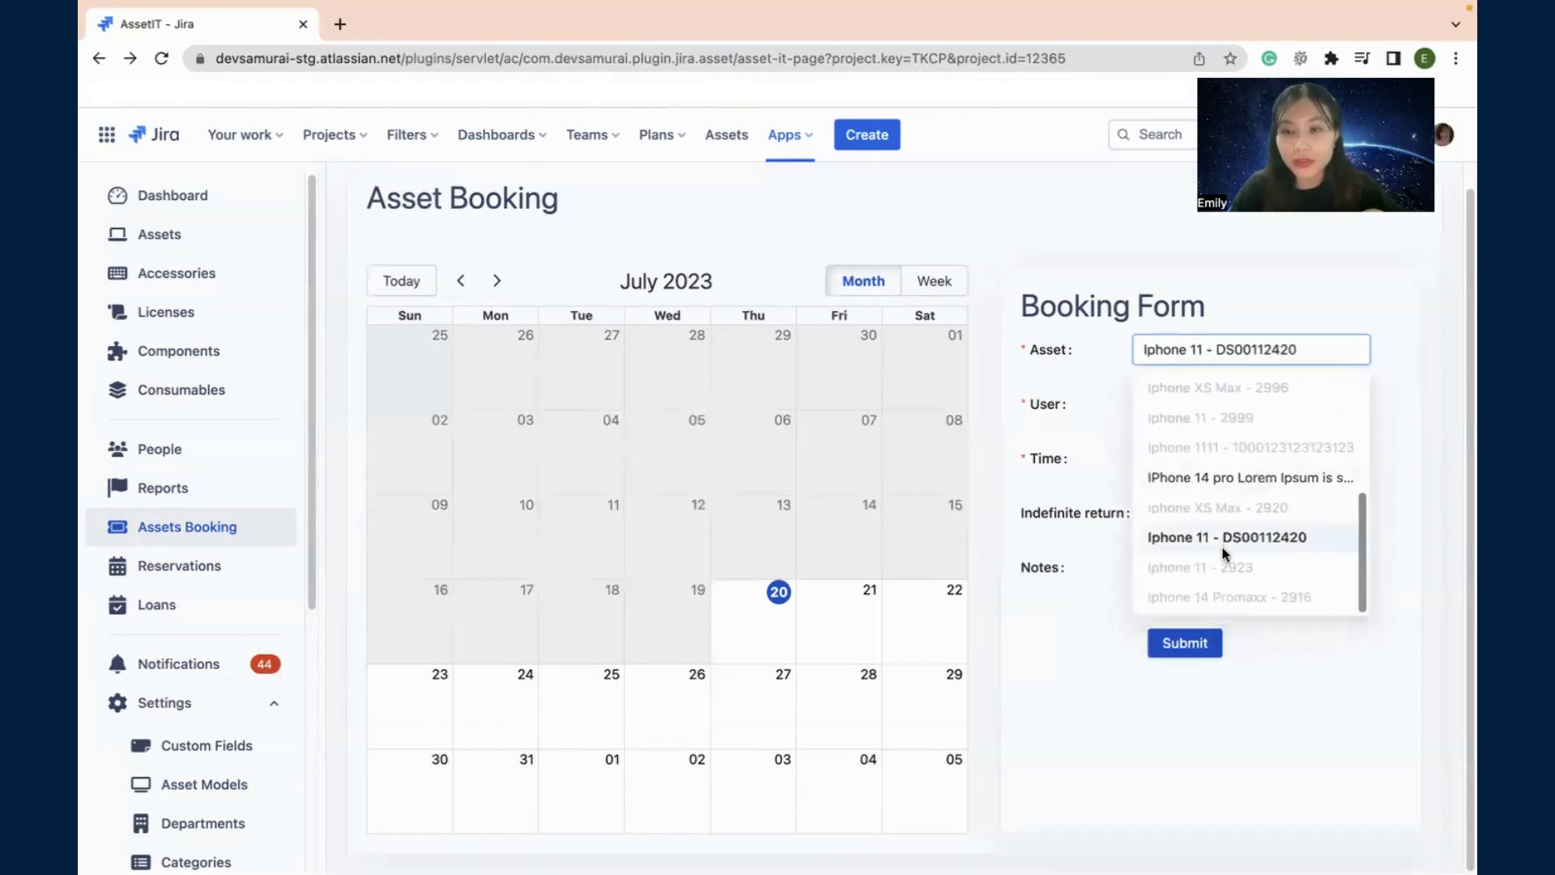
click(1213, 403)
text(Emily)
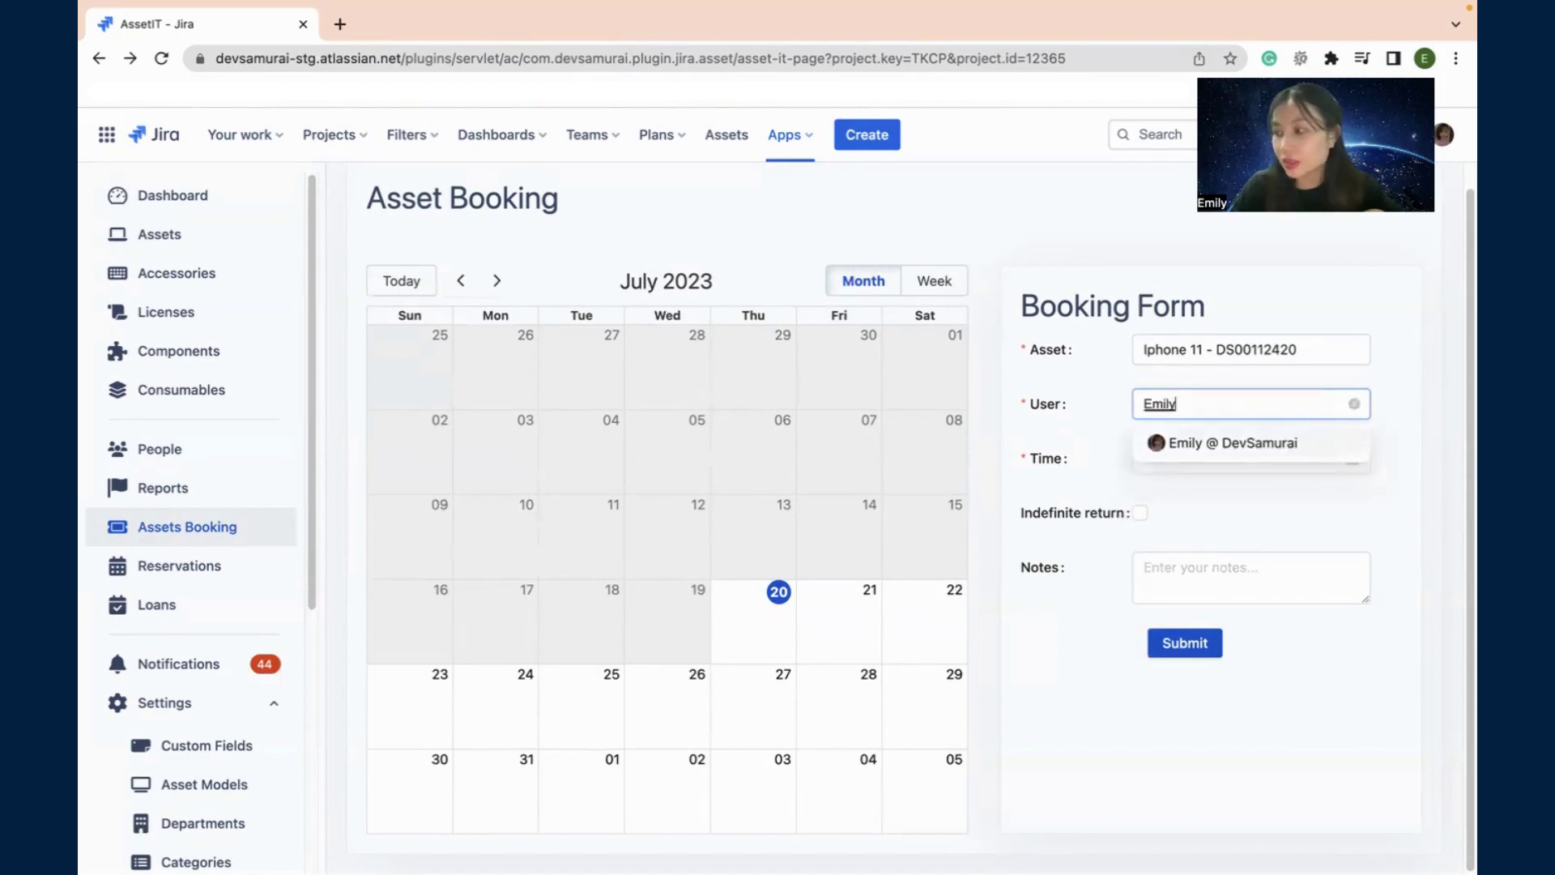
click(1212, 442)
Step: Set the booking time from July 20, 2023 to July 21, 2023
click(1198, 456)
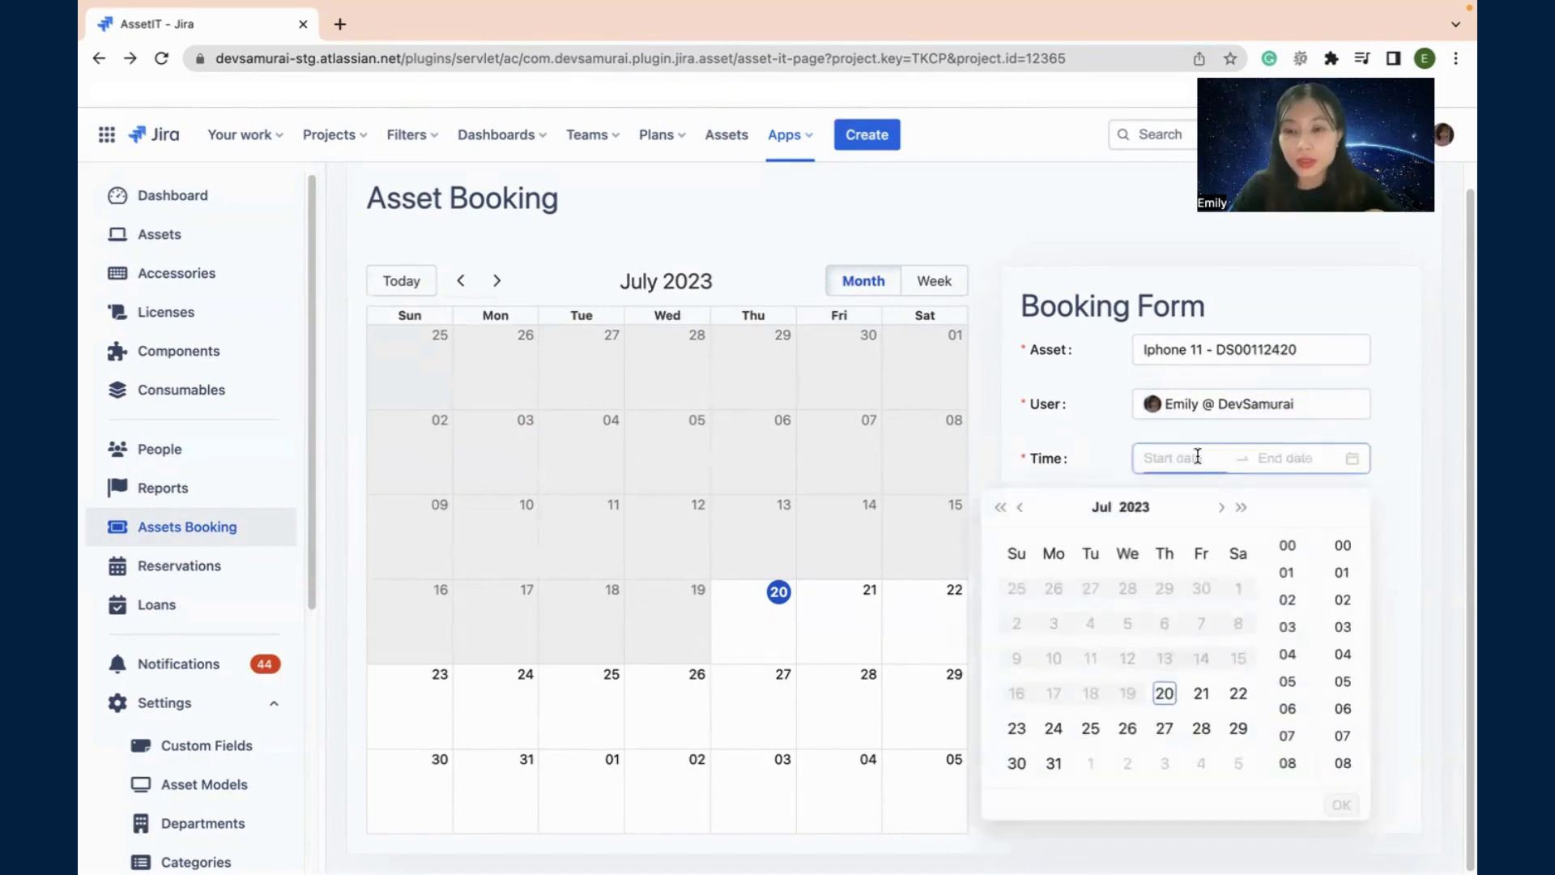
click(1165, 693)
click(1165, 694)
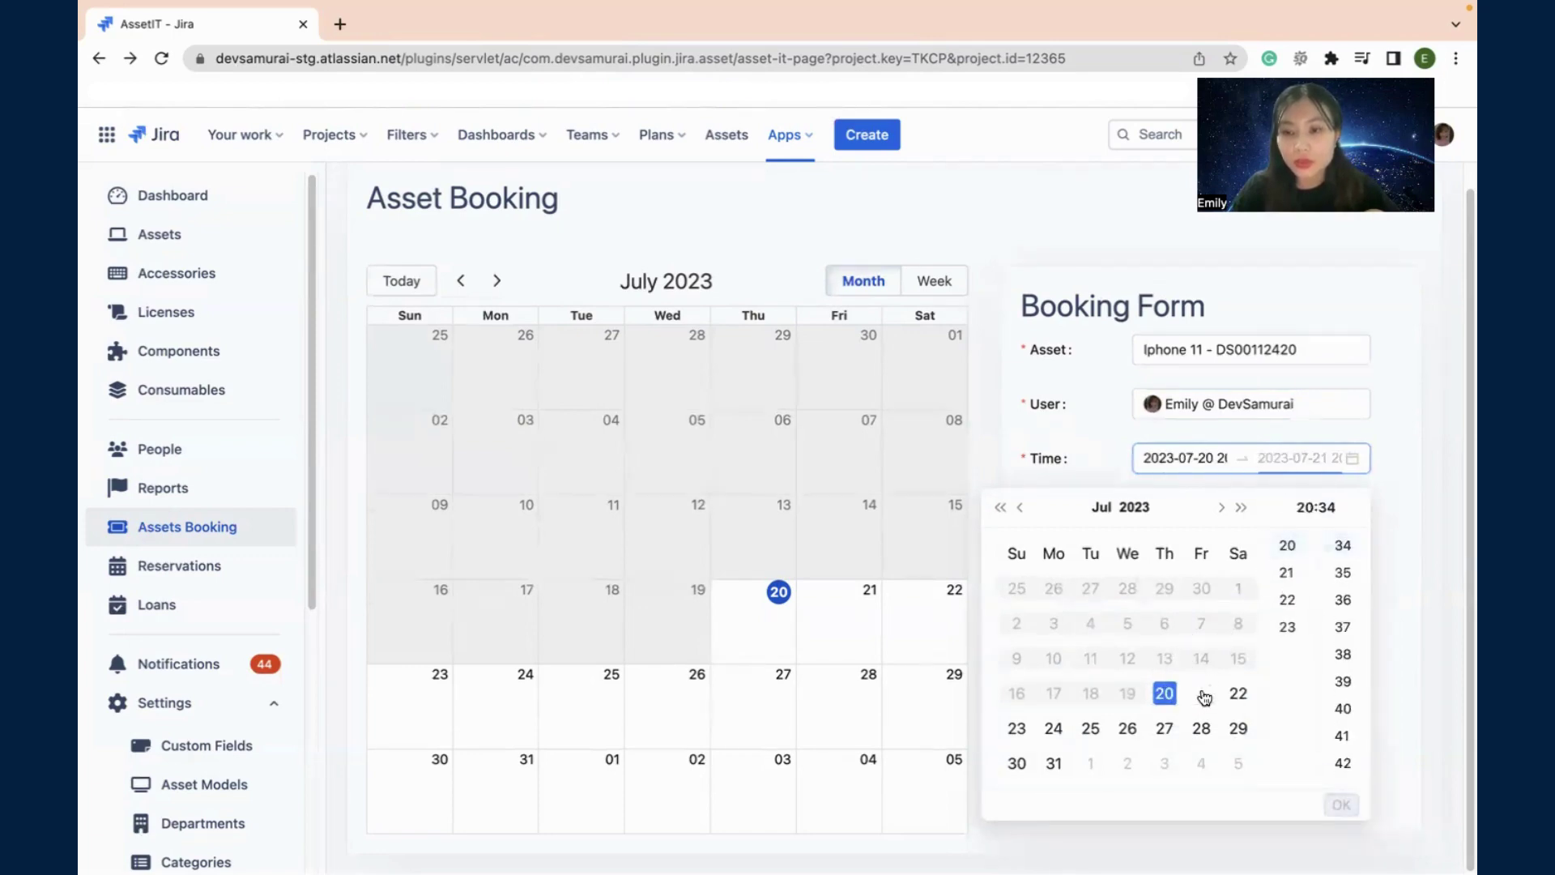
click(1201, 693)
click(1341, 804)
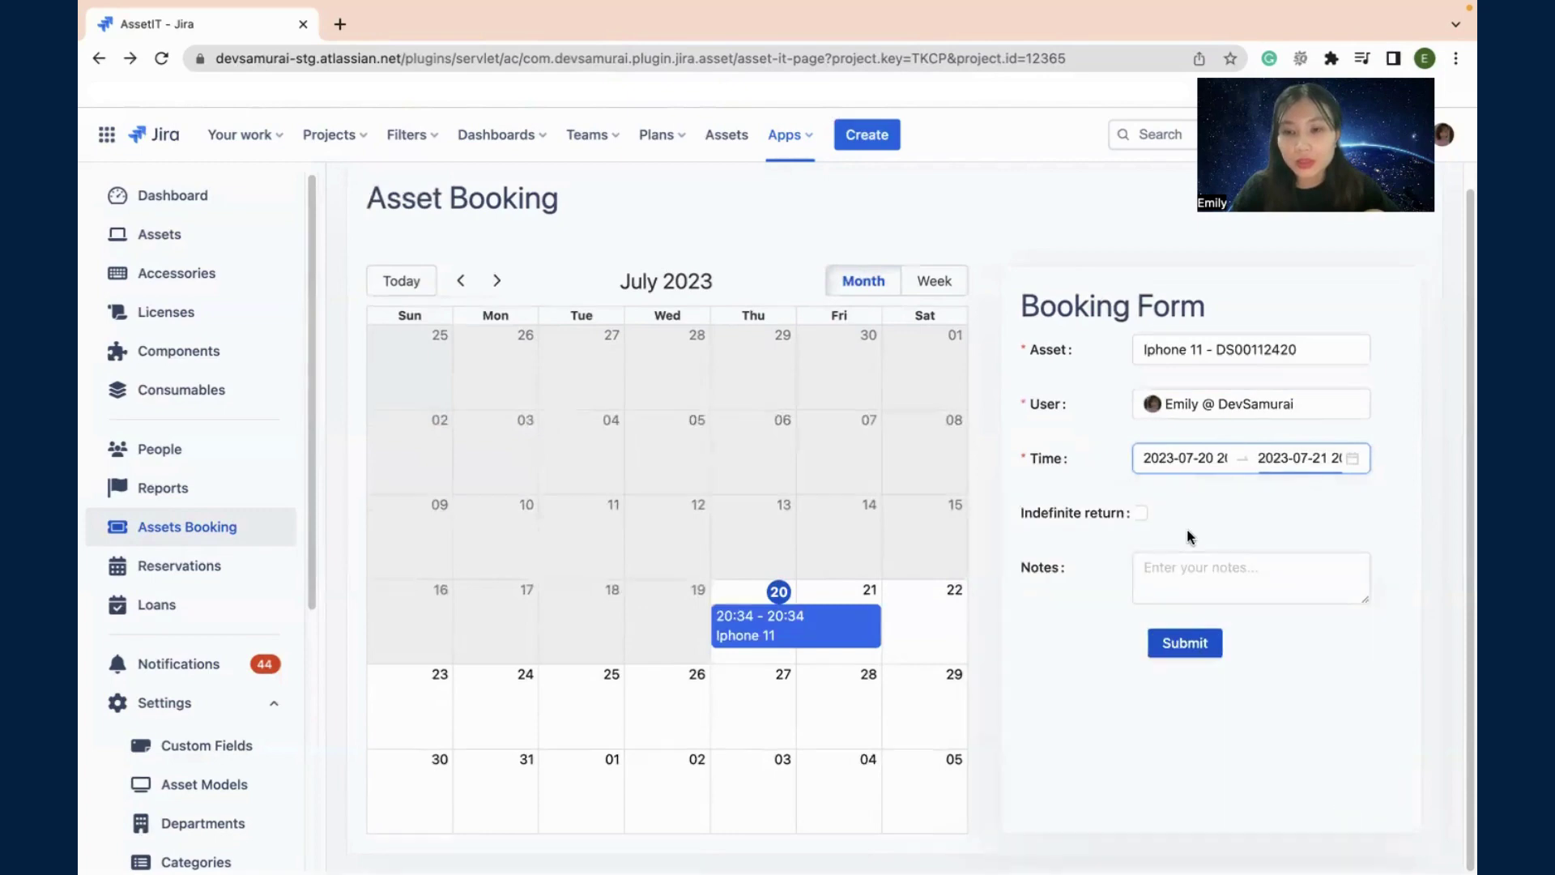
Step: Submit the Iphone 11 booking without notes and confirm its details in the Booking Asset summary
mouse_move(834, 10)
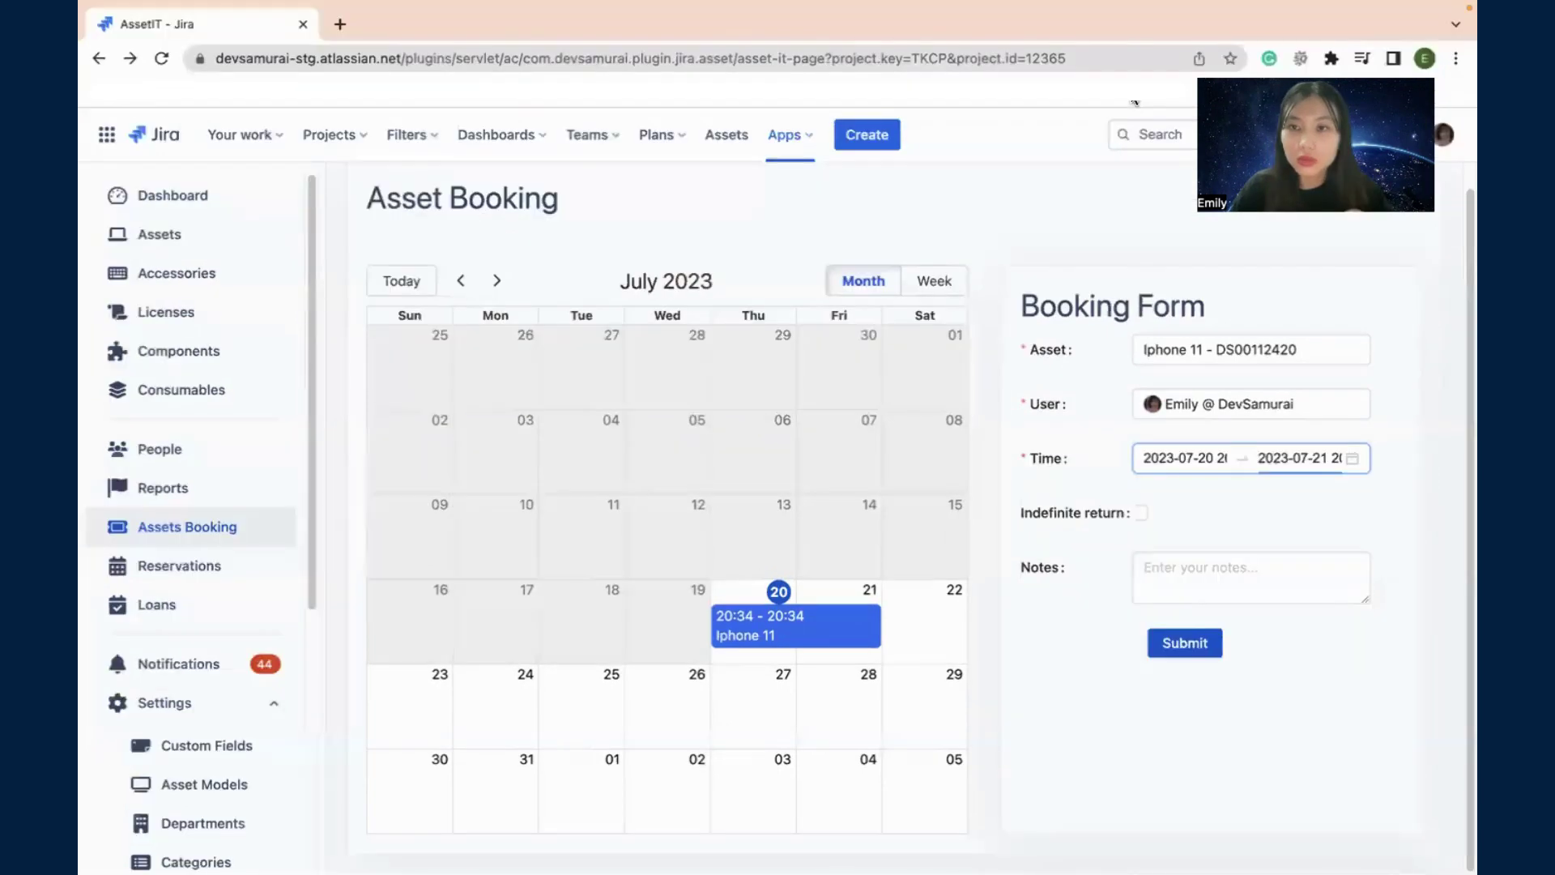
click(1276, 567)
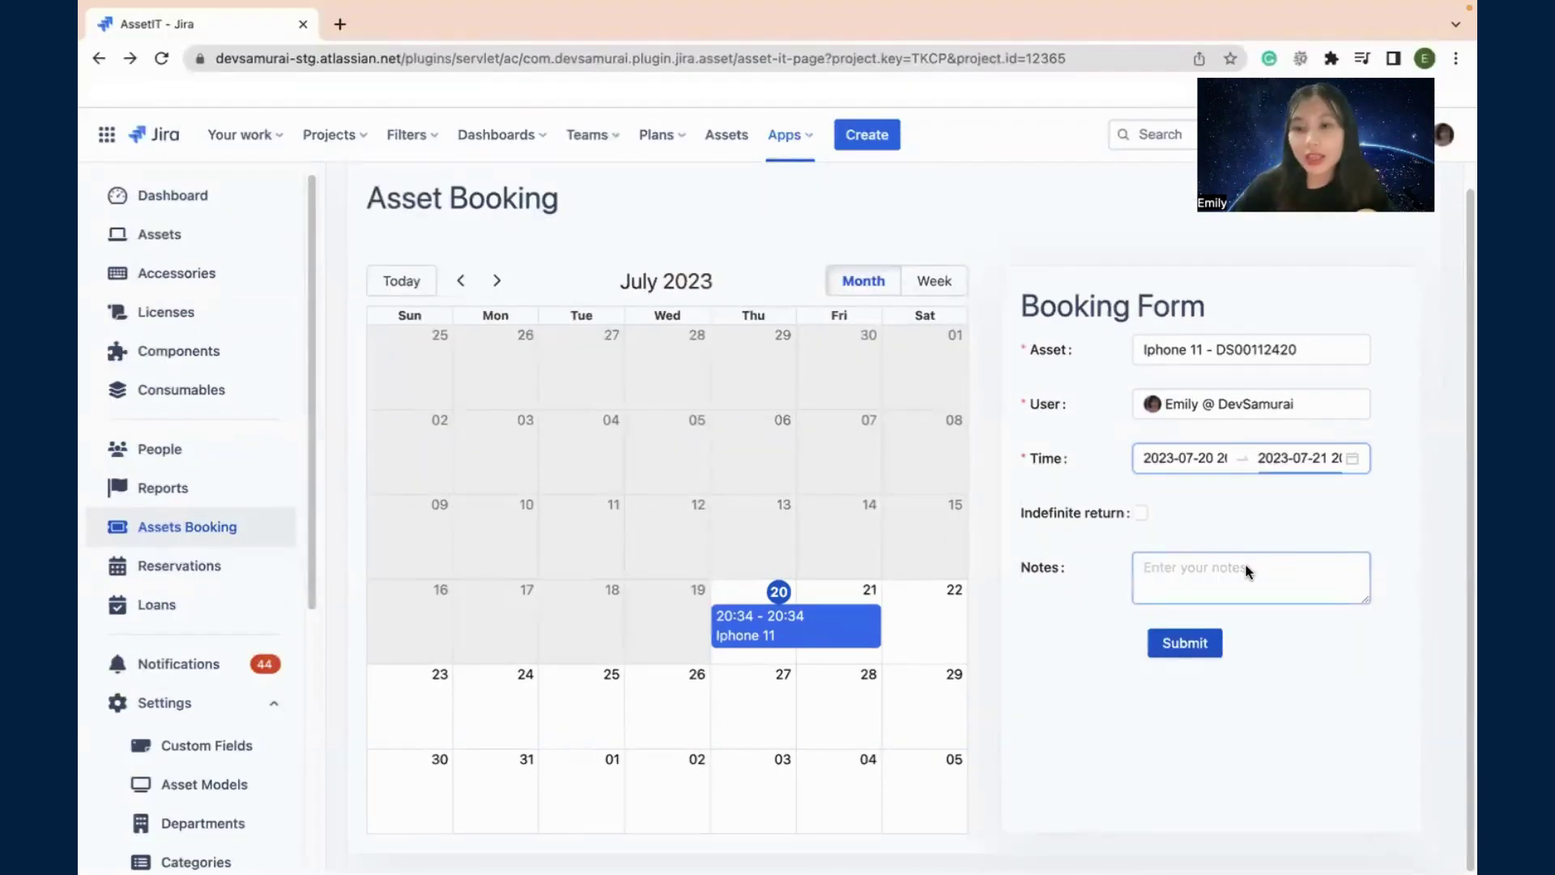
click(1185, 643)
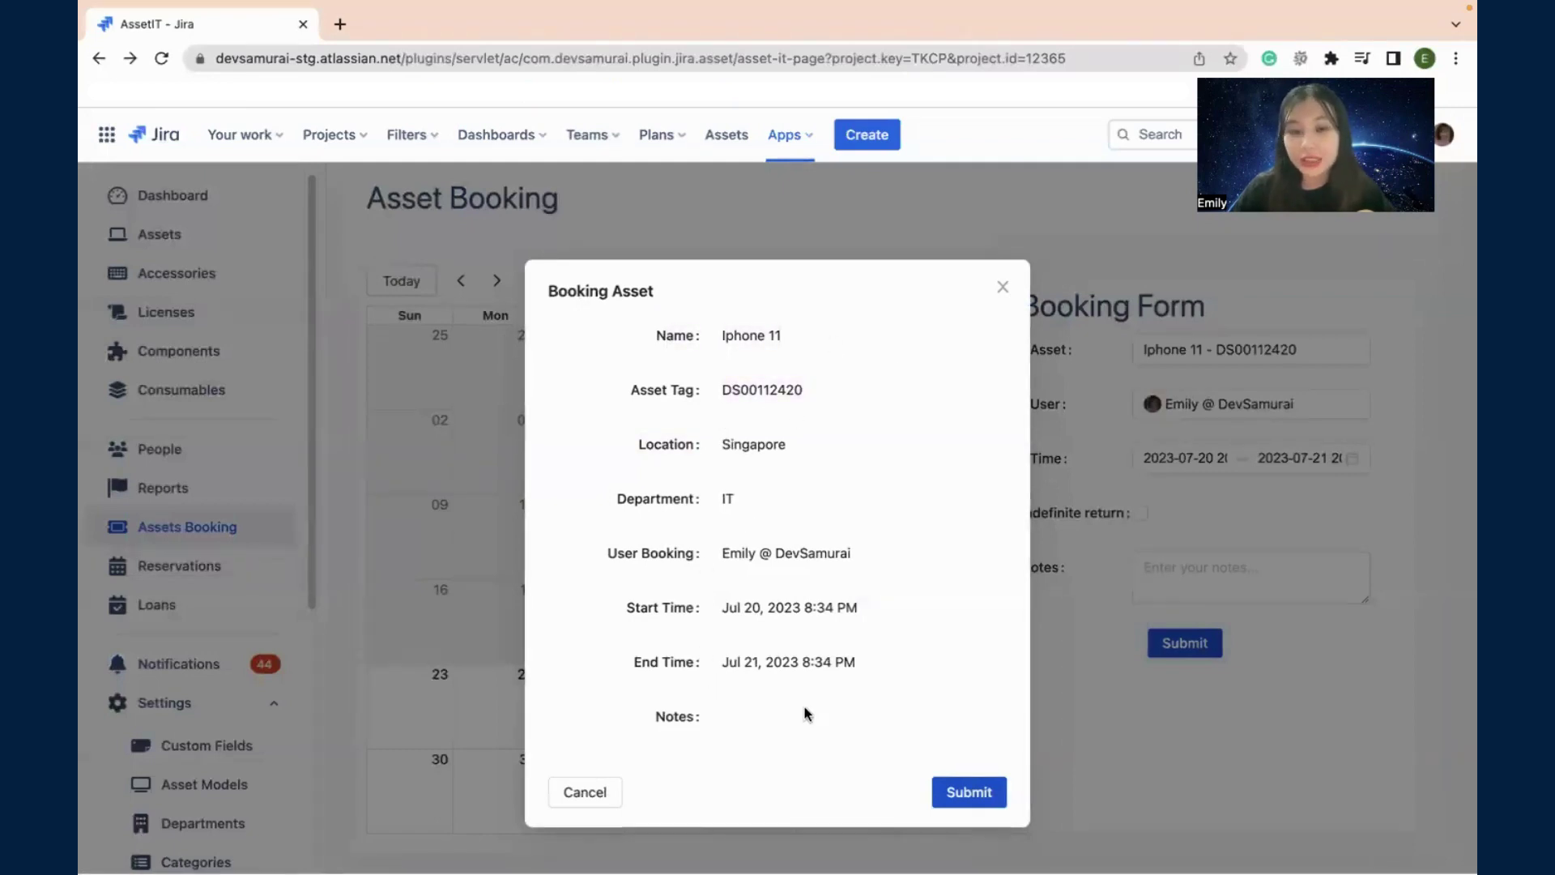
click(964, 793)
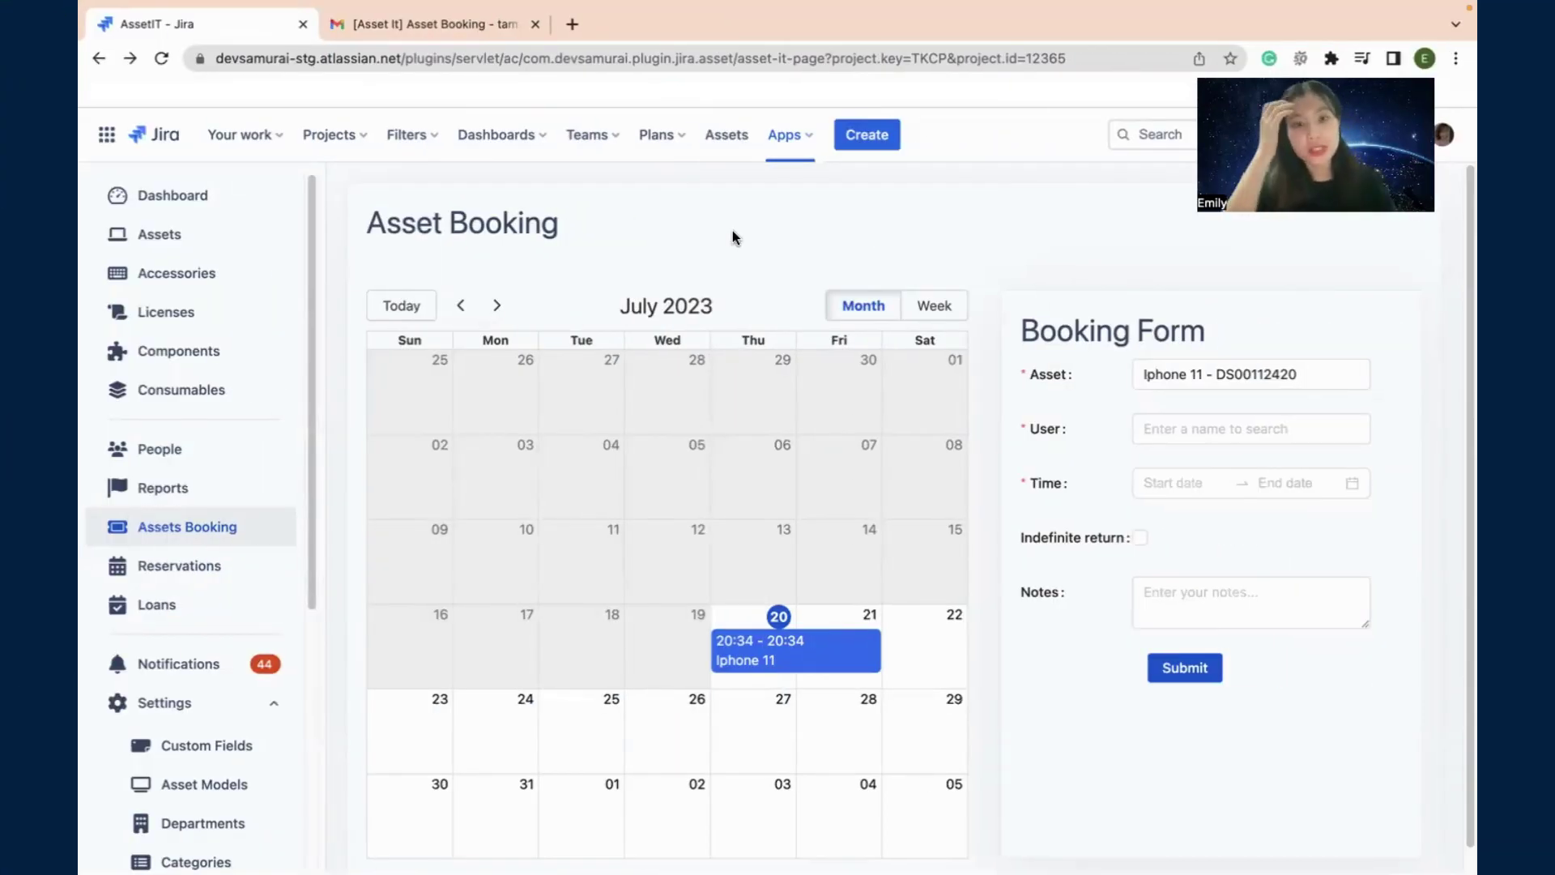
Step: Open the AssetIT notifications and review the asset booking and assignment entries
click(174, 663)
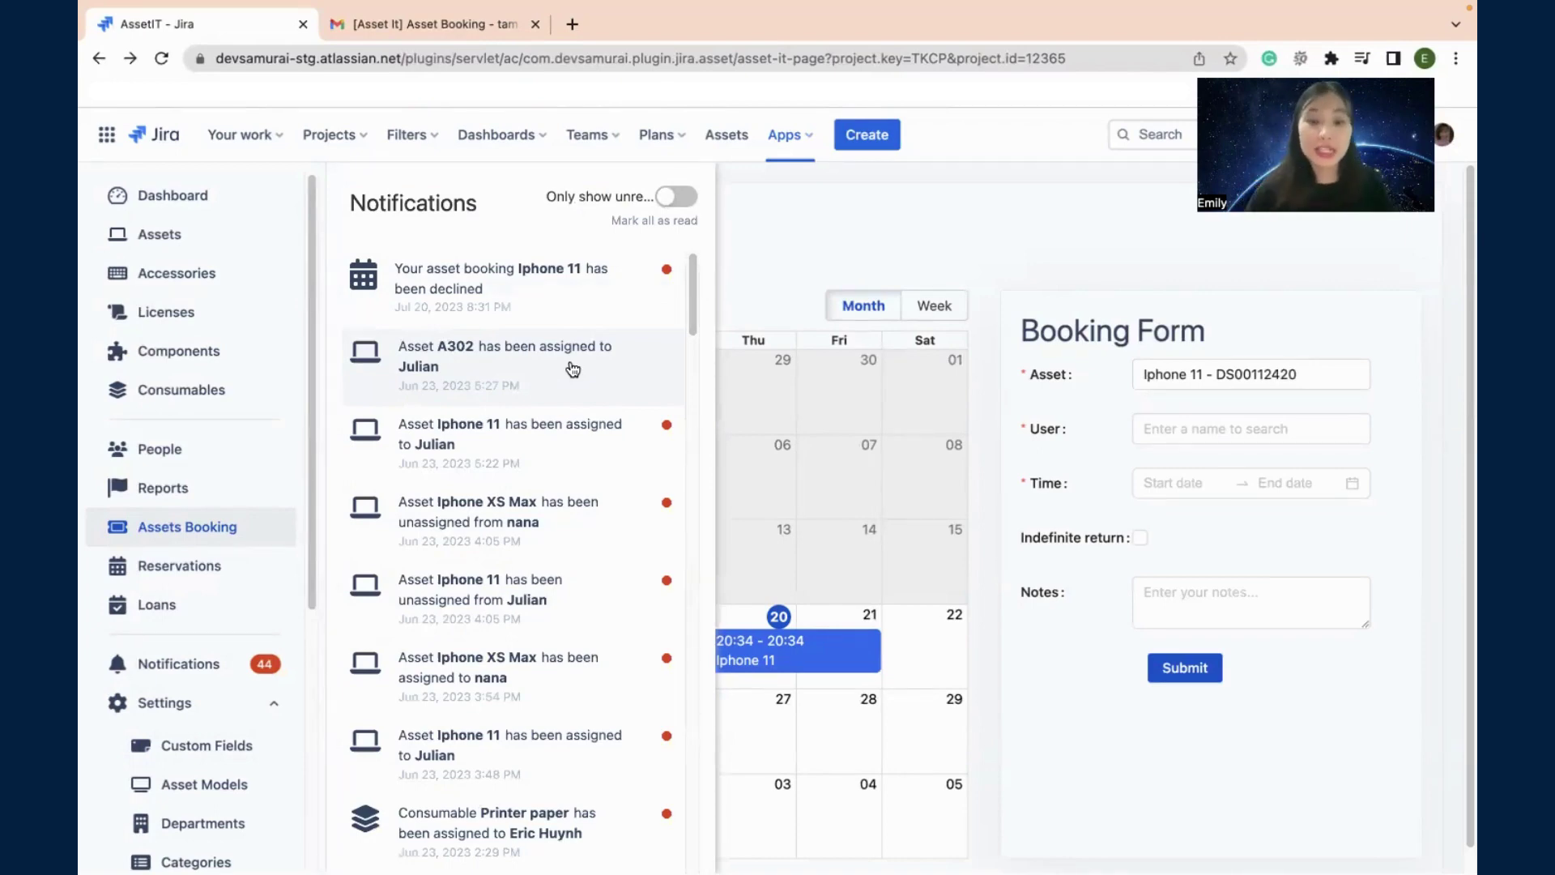
click(838, 244)
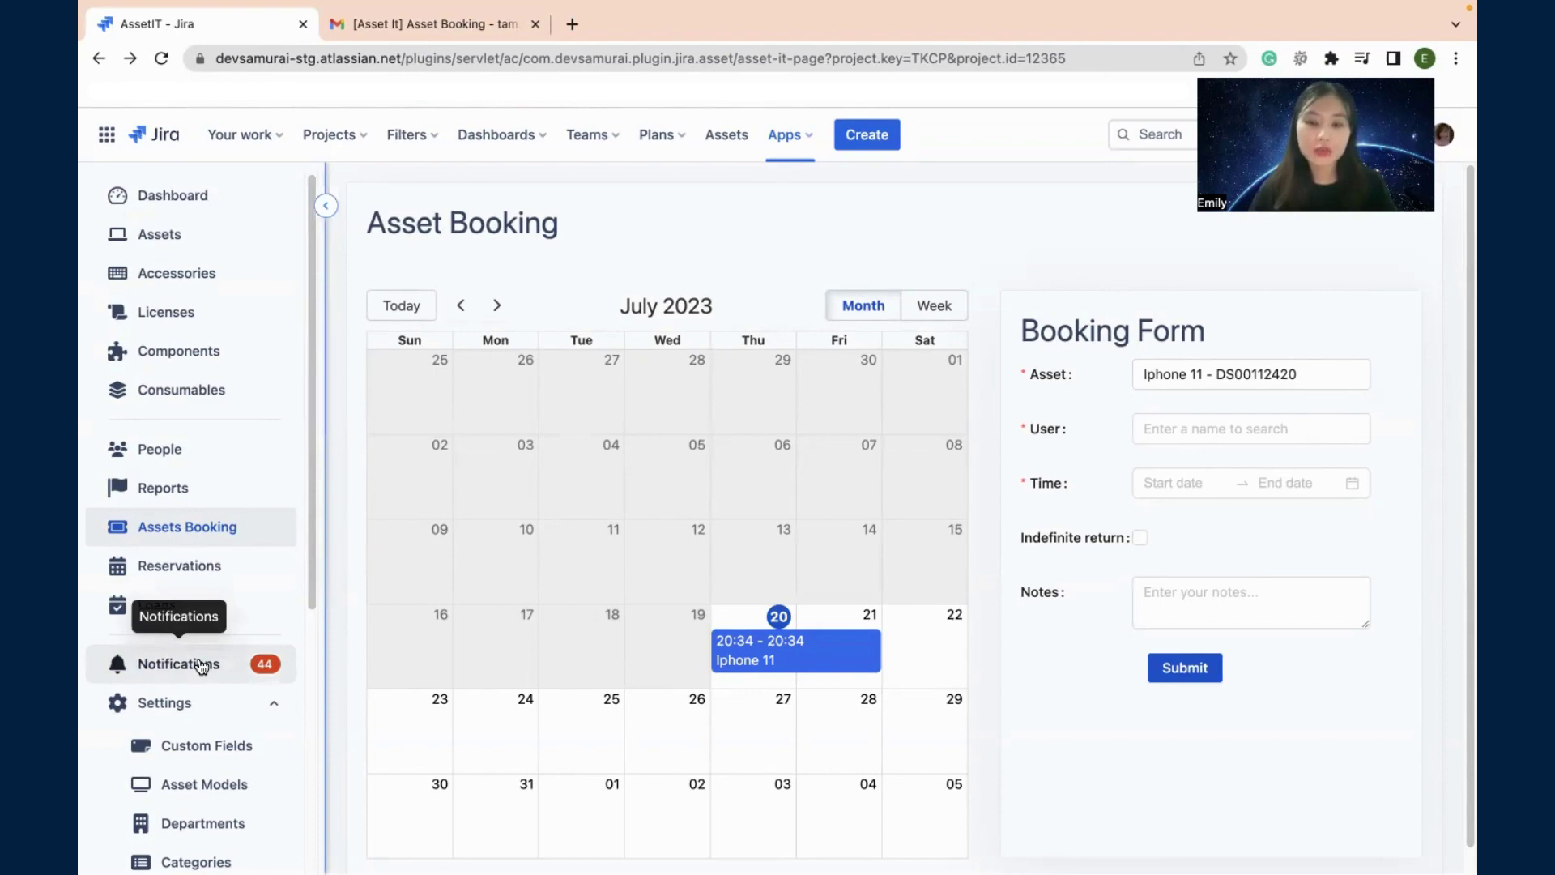
click(201, 665)
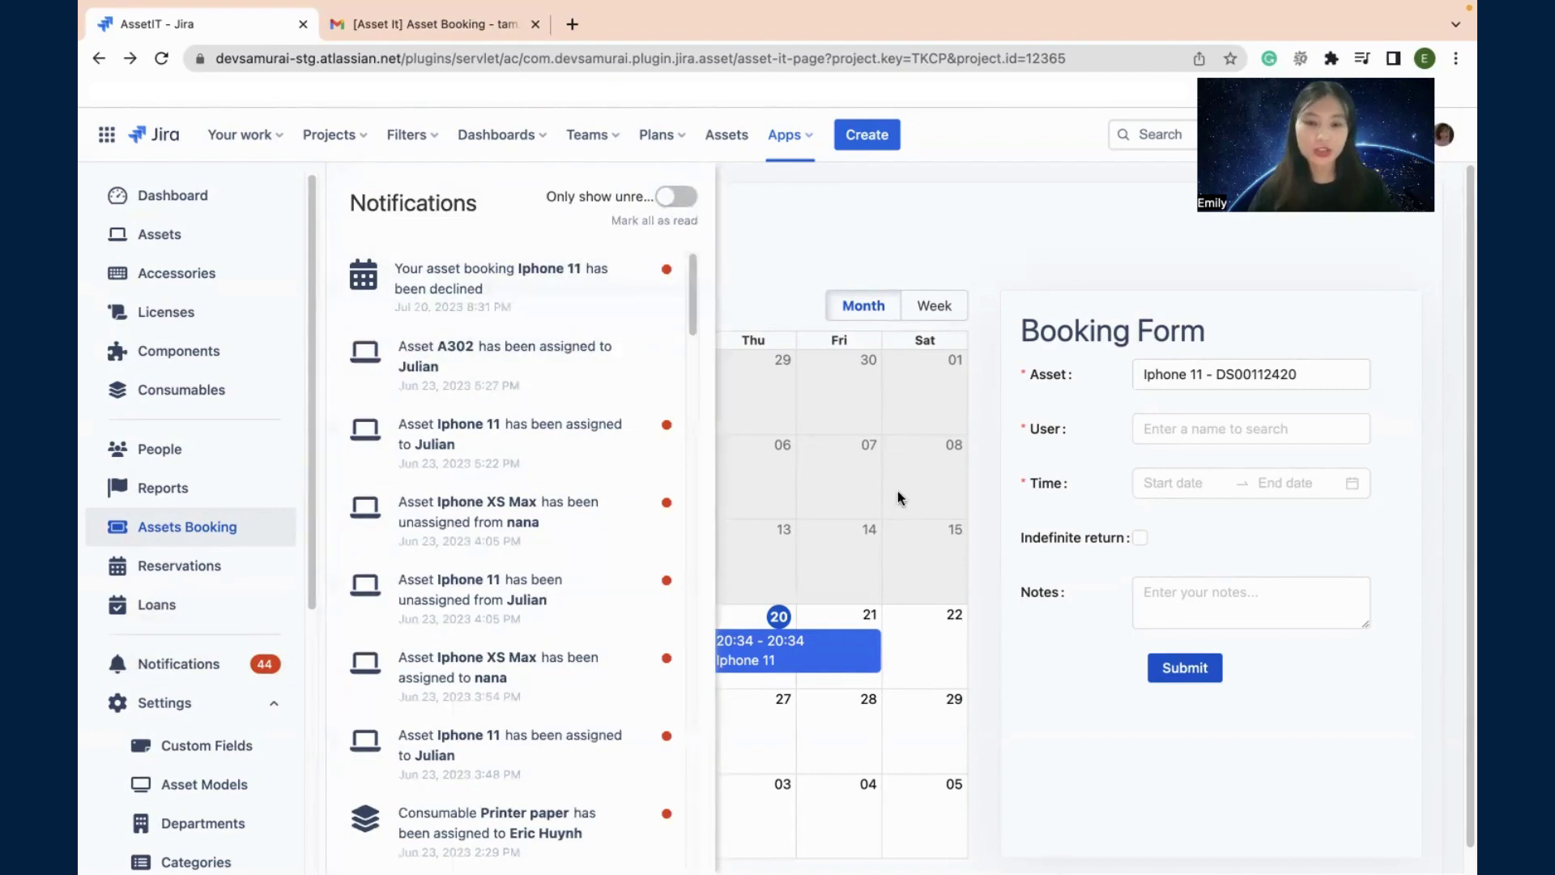
click(609, 389)
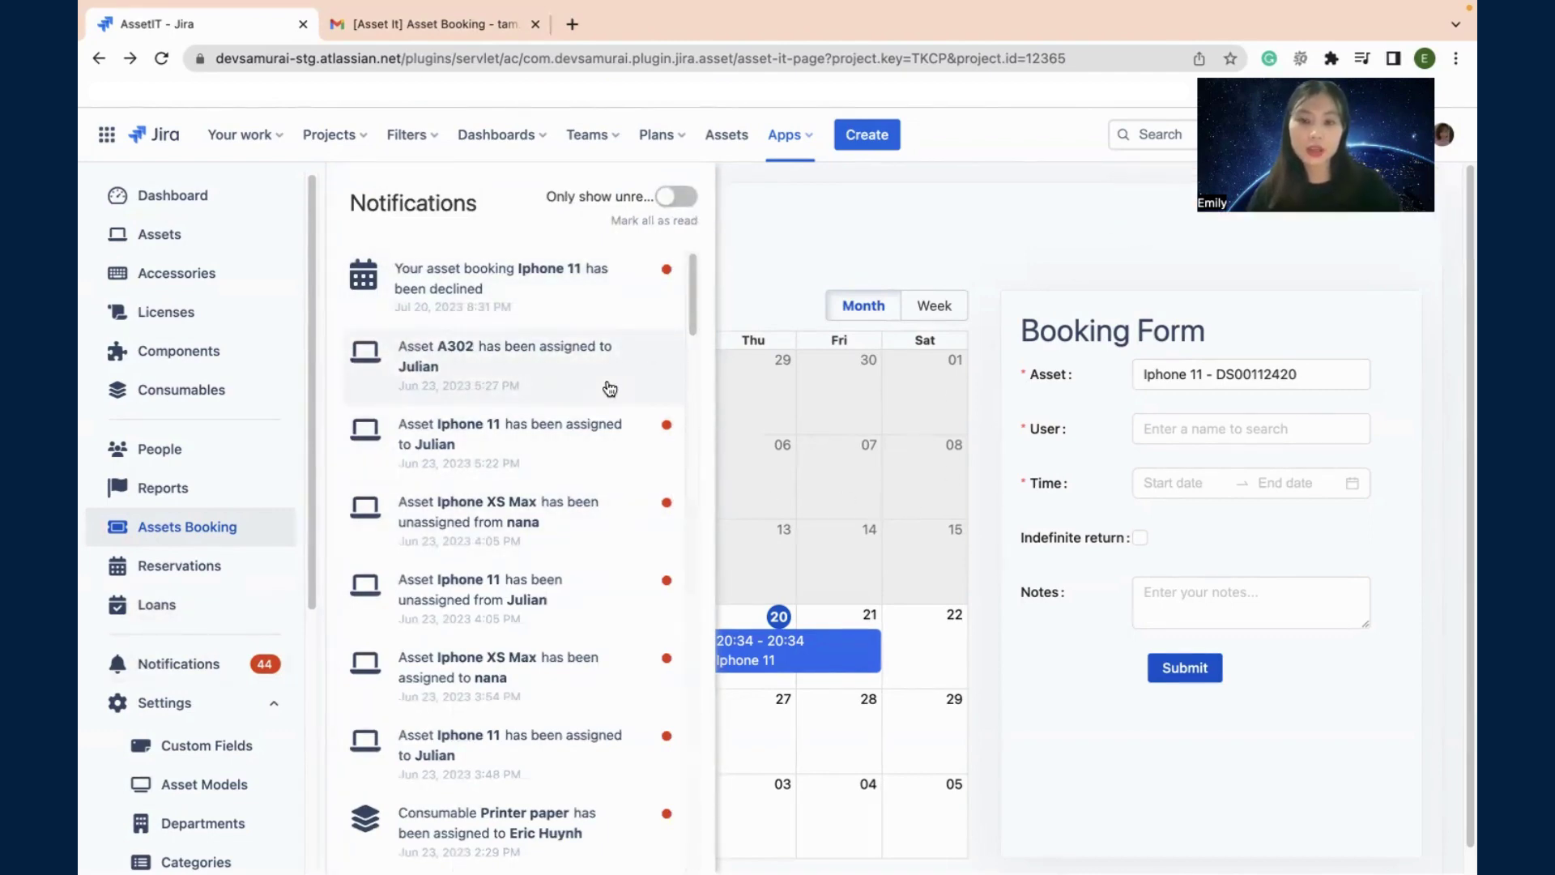
click(880, 259)
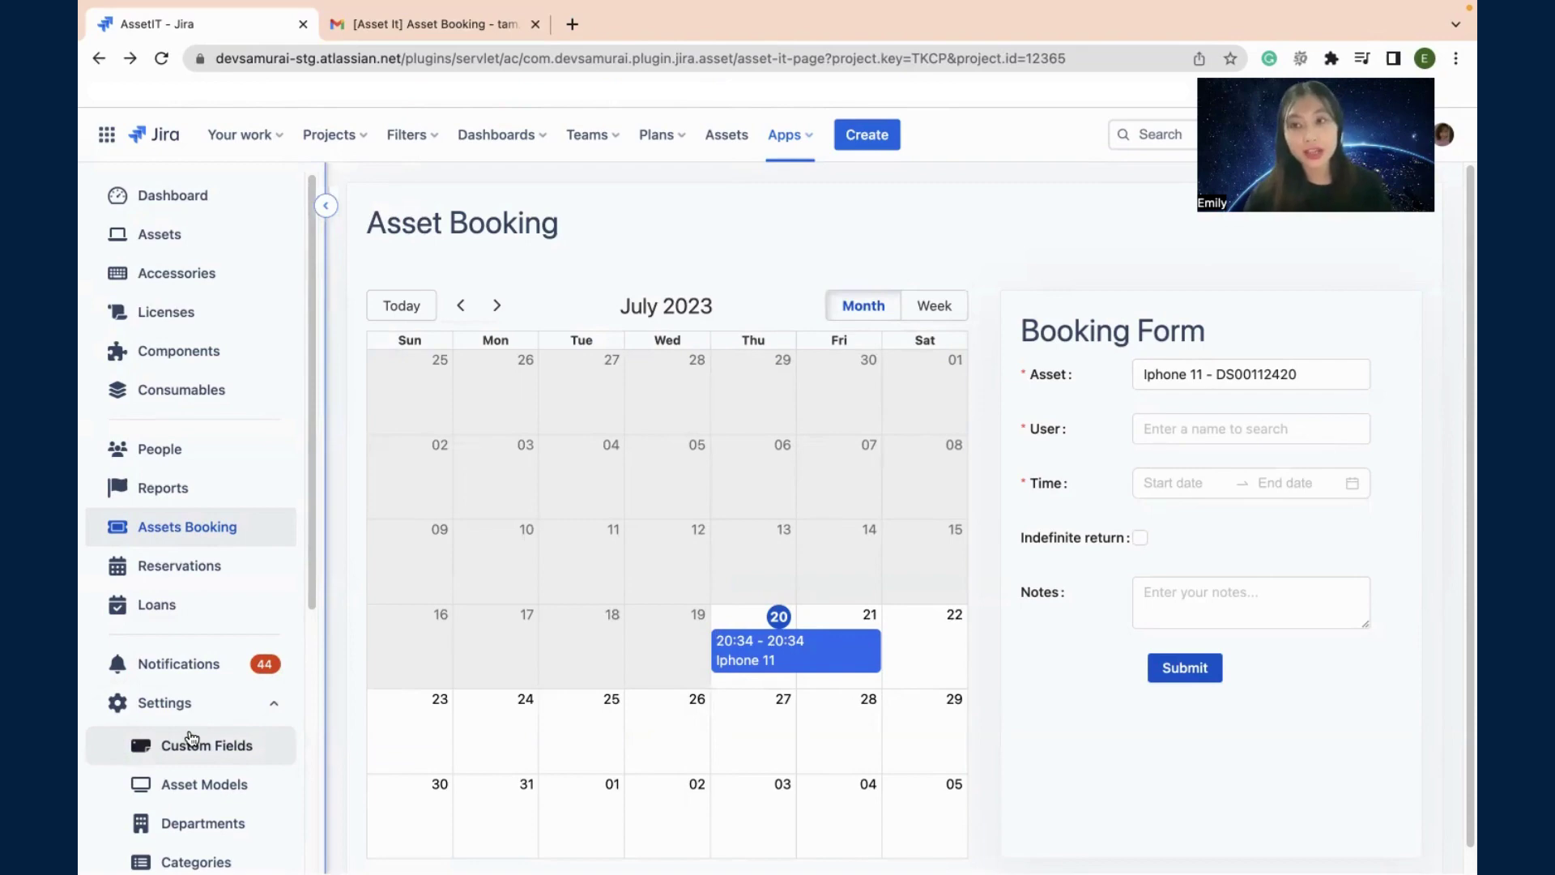
click(168, 680)
click(166, 663)
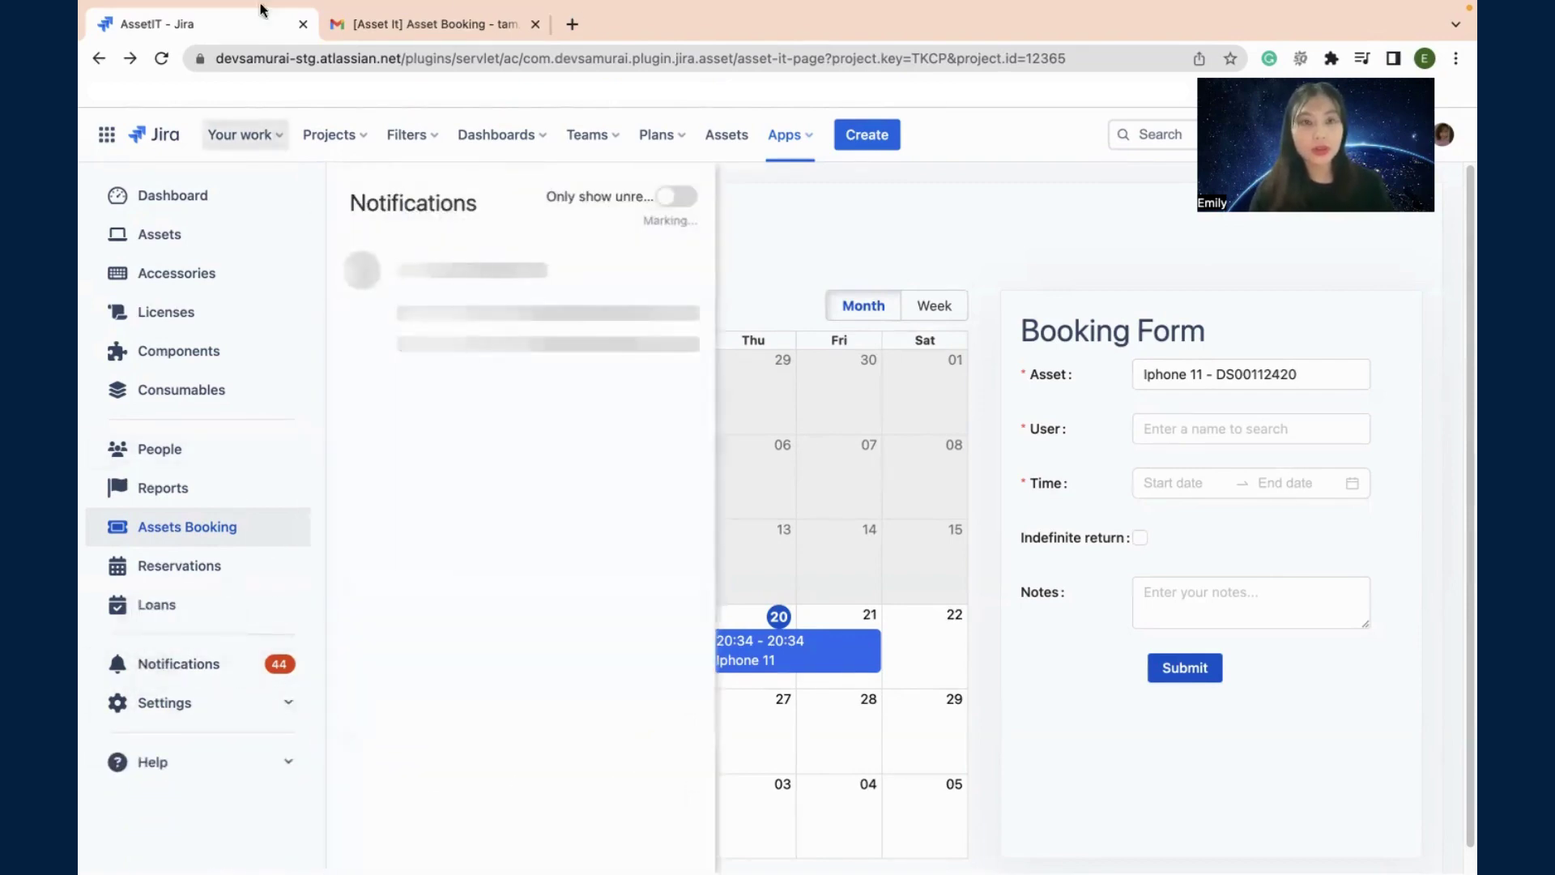
Step: Switch to Gmail and examine the AssetIT email notification about the asset booking
click(453, 23)
scroll(680, 436, down, 1)
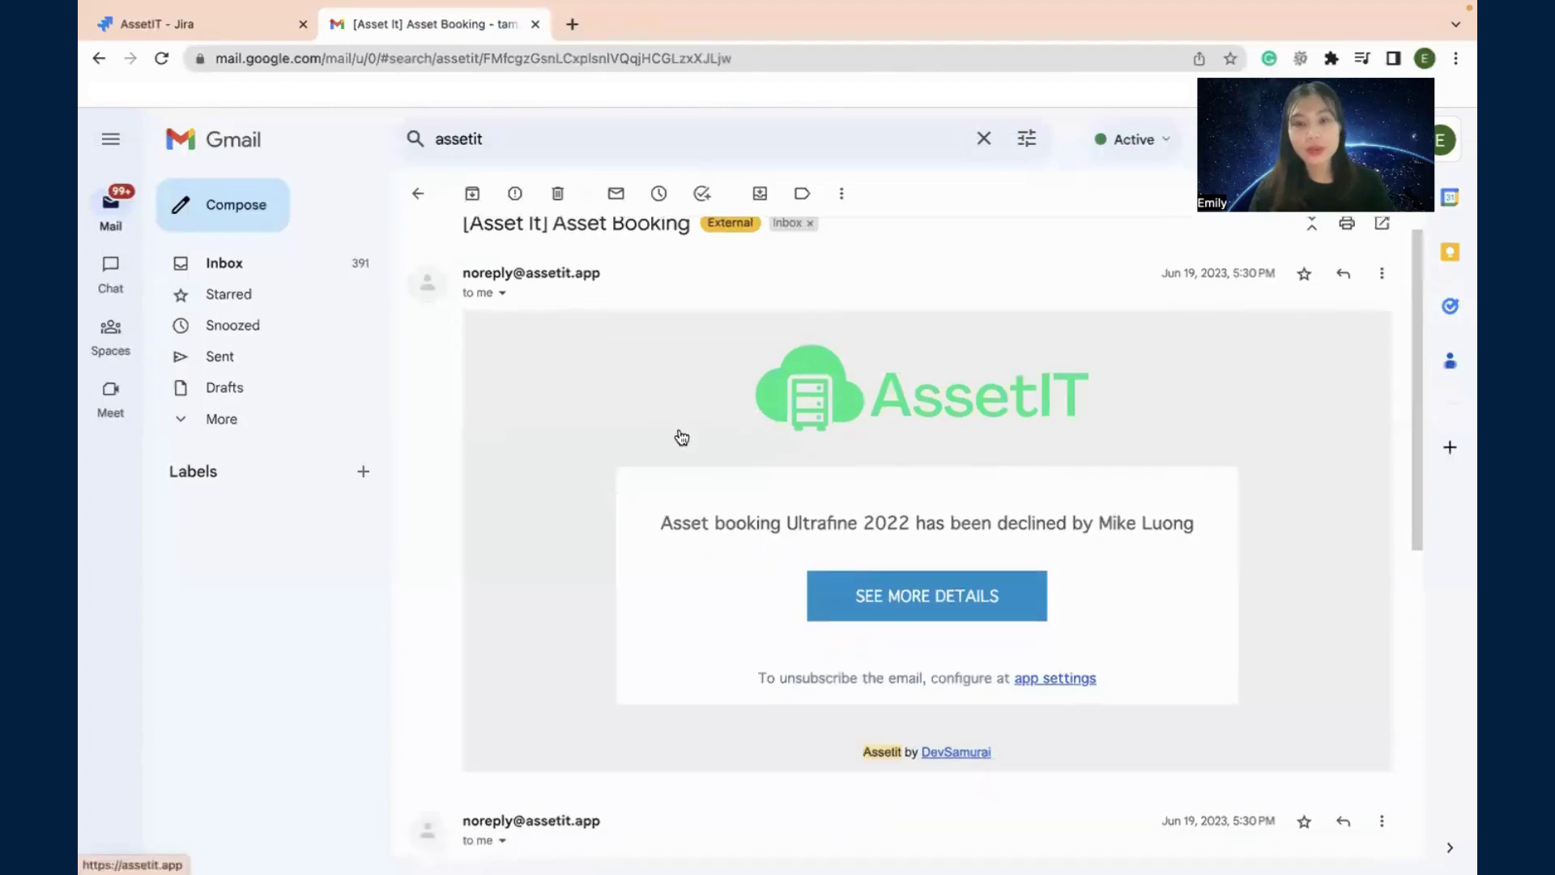
scroll(679, 436, up, 1)
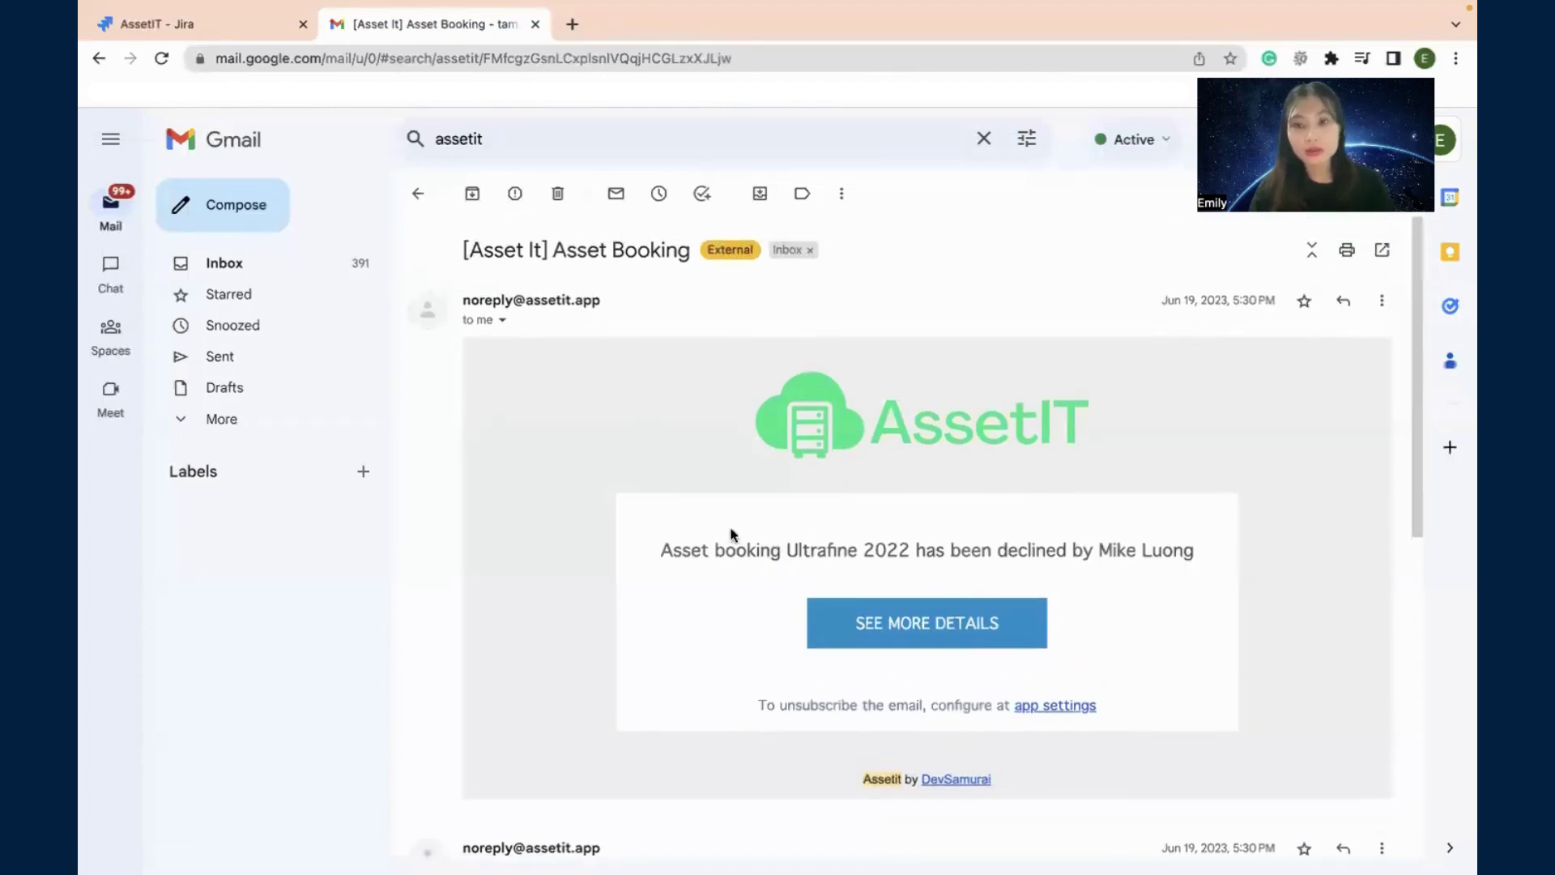
scroll(664, 511, down, 1)
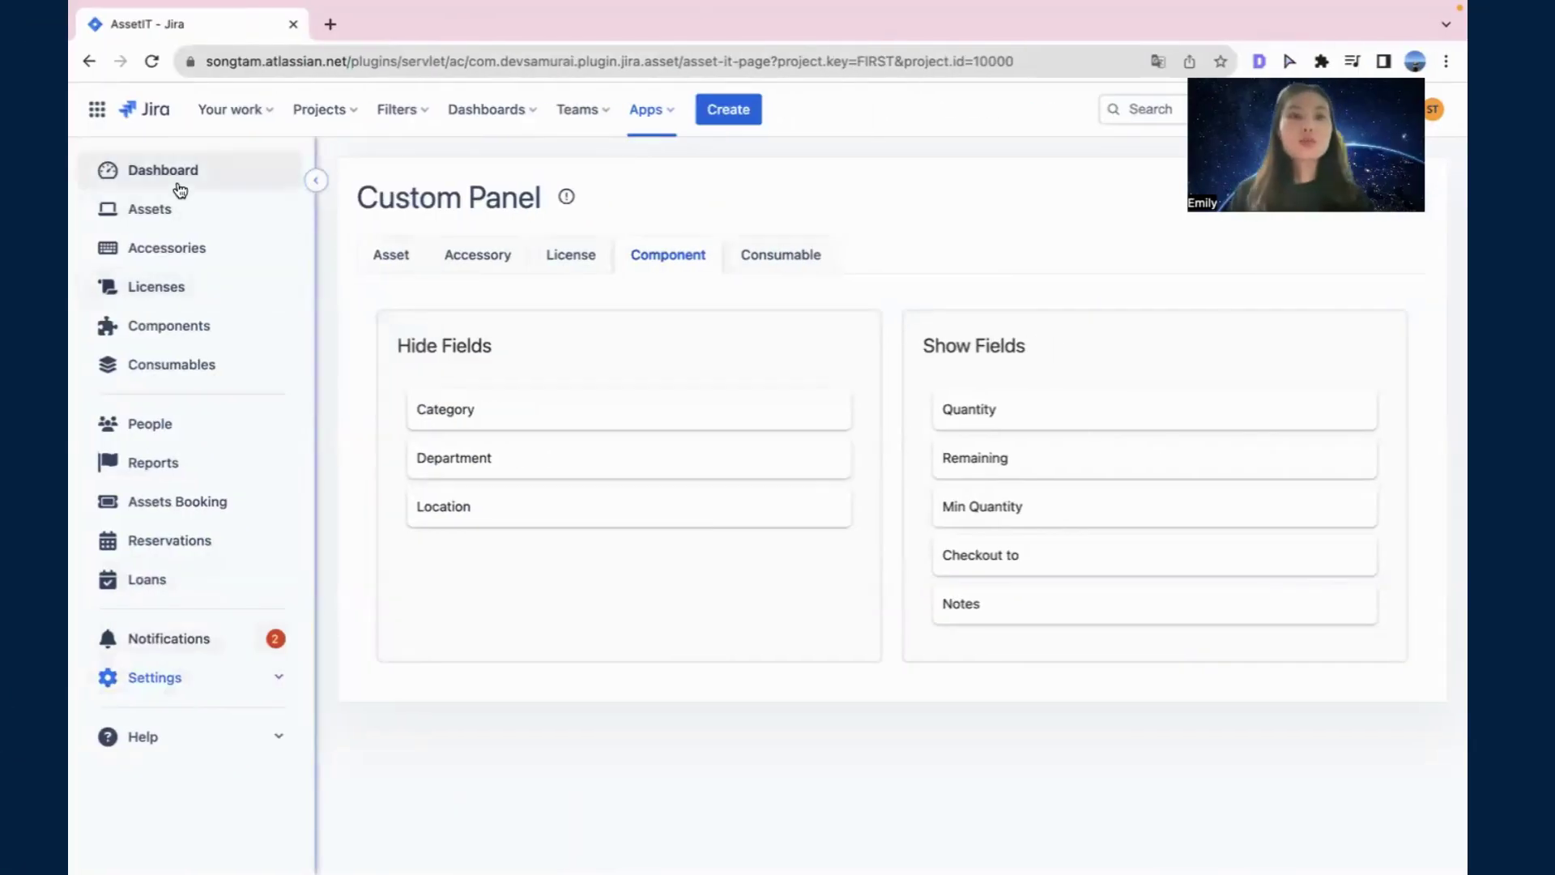
Step: Open the AssetIT Dashboard and expand Settings to review all of its options, from Custom Fields to Preferences
click(178, 185)
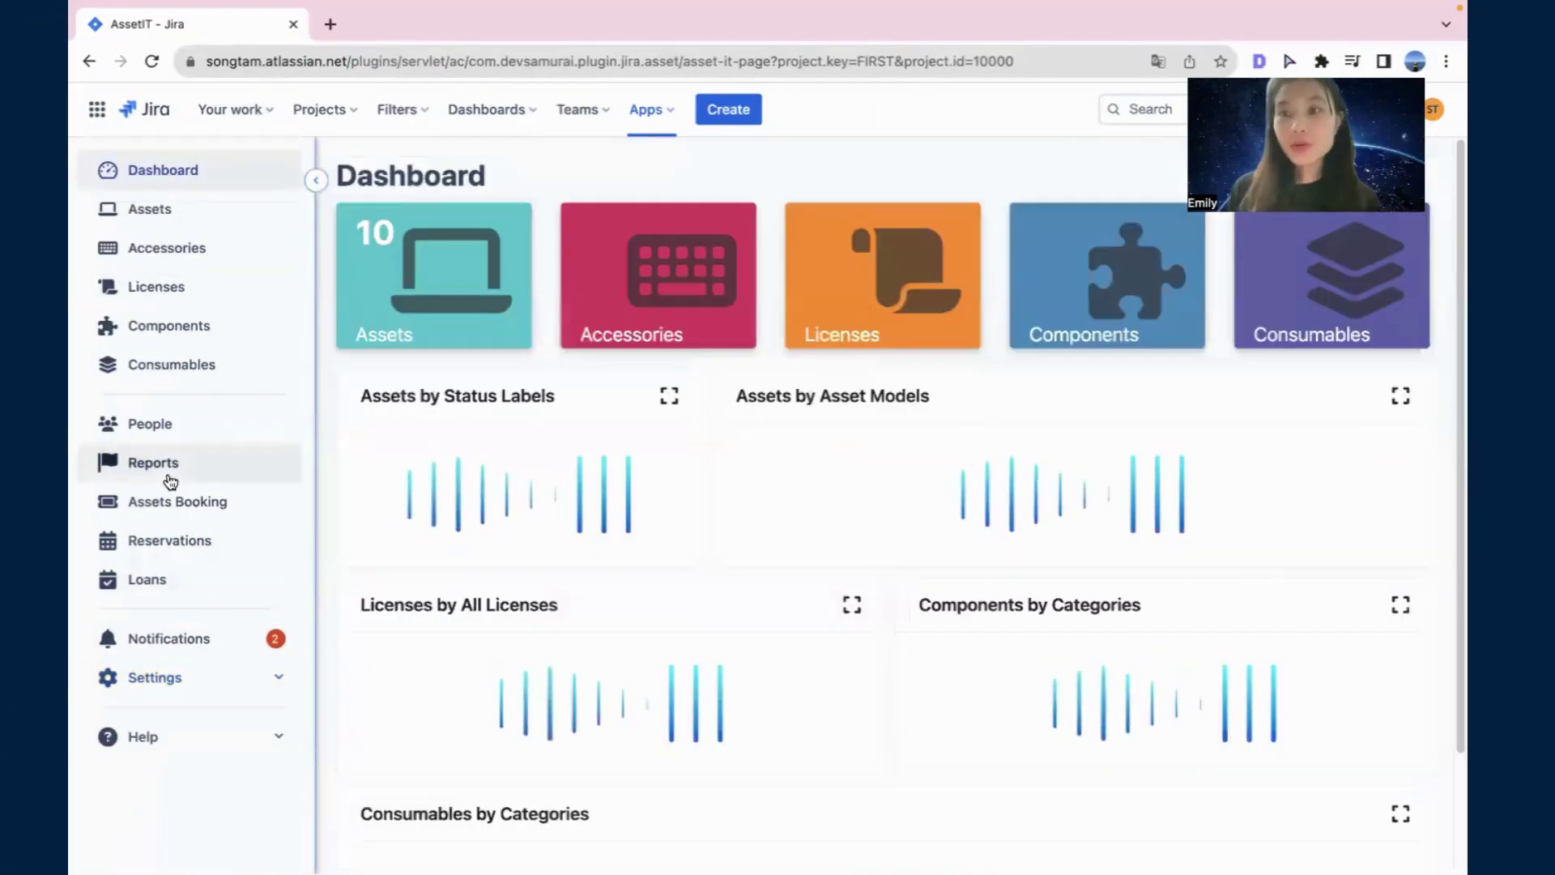
click(144, 672)
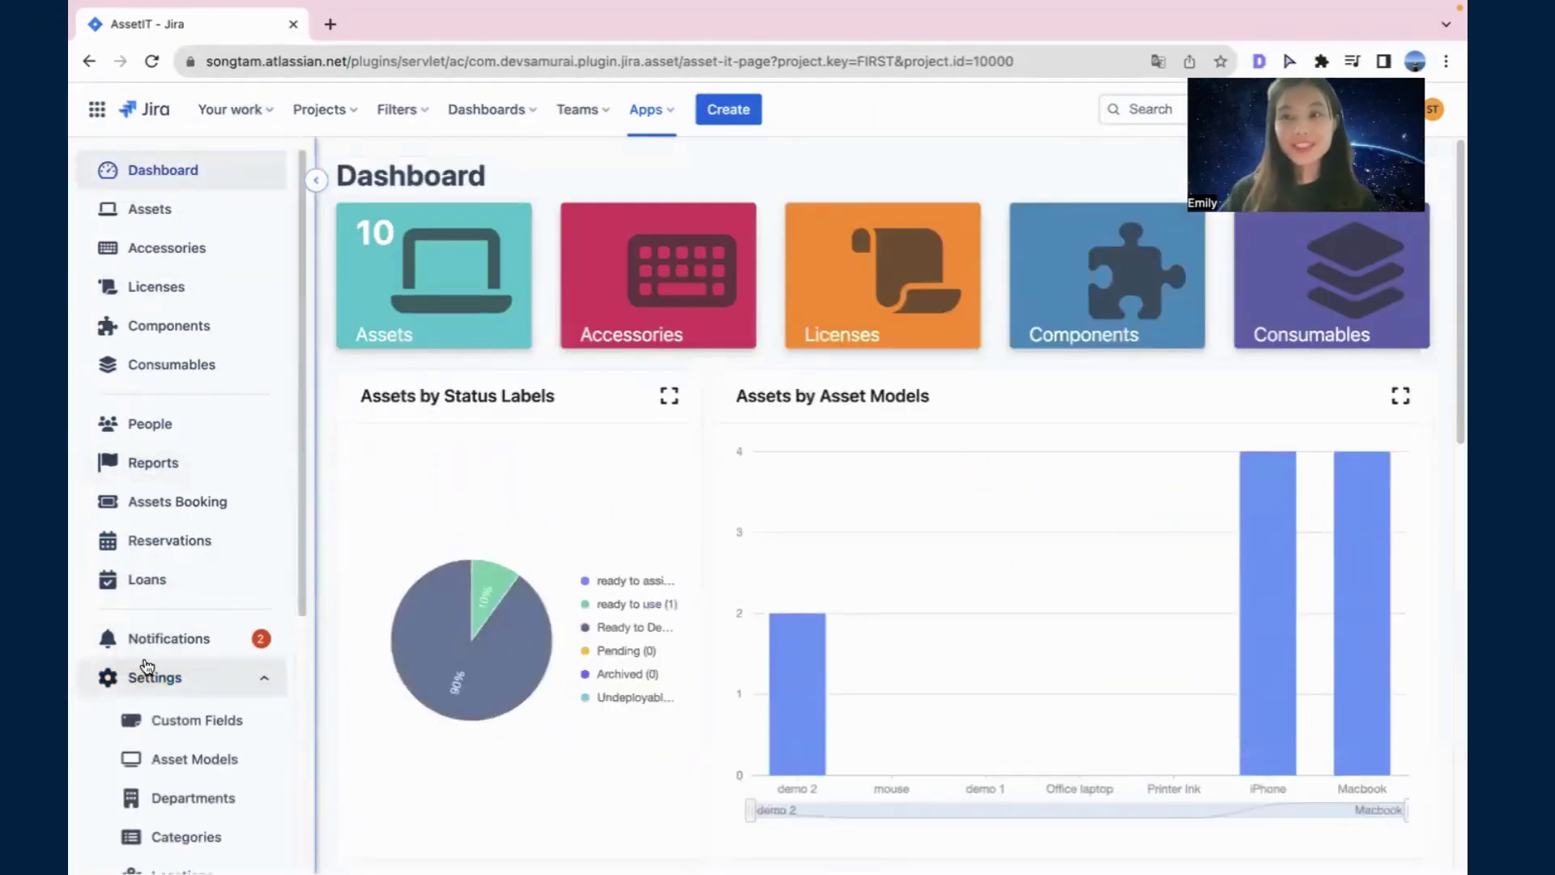
scroll(194, 629, down, 1)
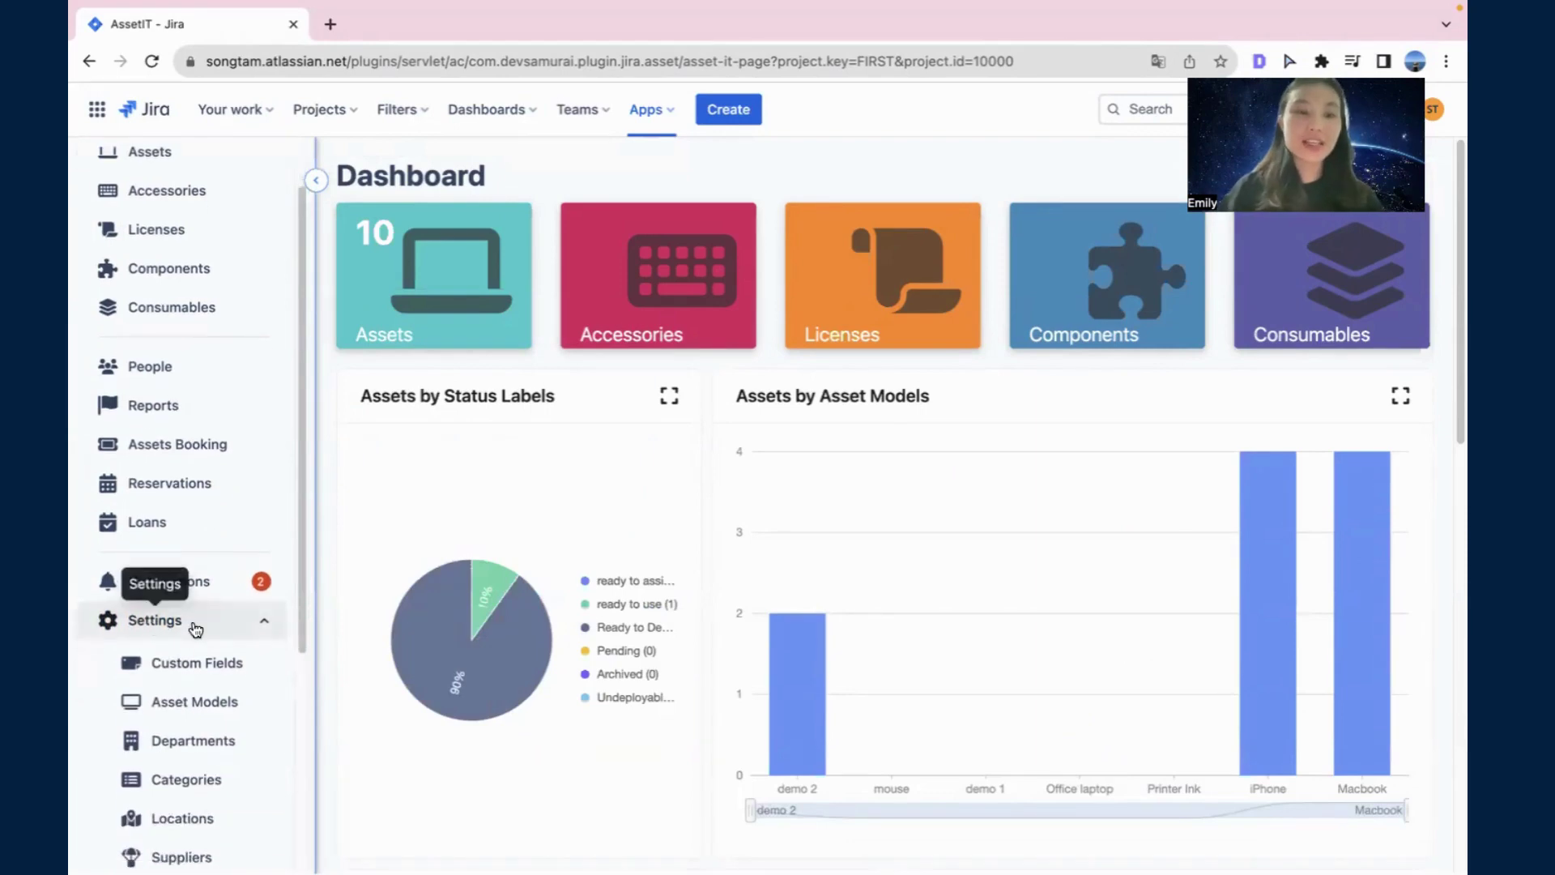
scroll(194, 627, down, 1)
click(194, 506)
scroll(278, 685, down, 2)
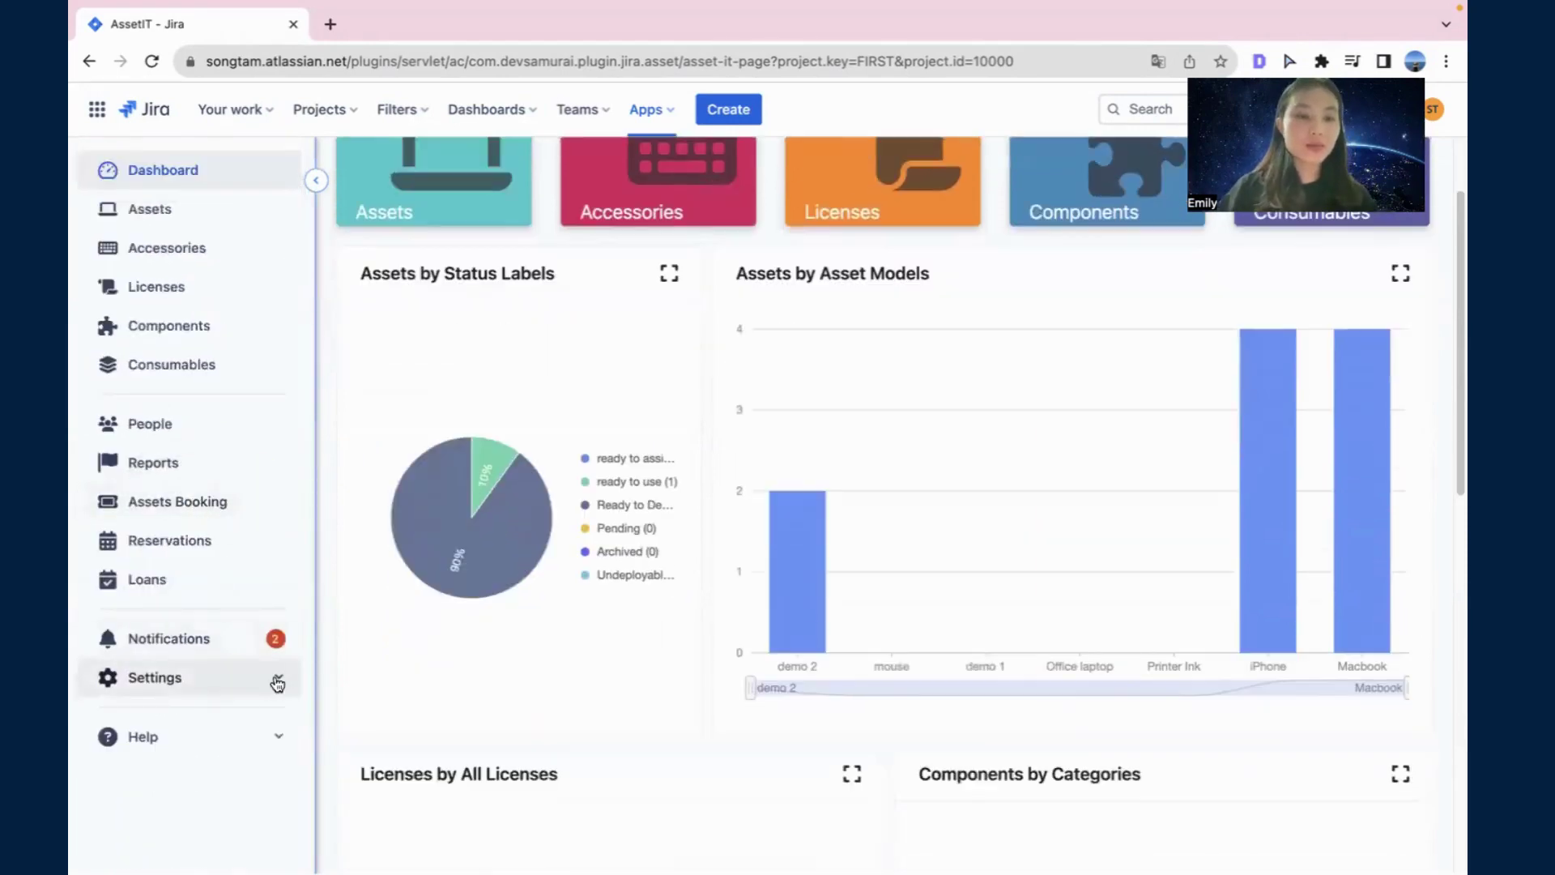
click(278, 684)
scroll(216, 694, down, 5)
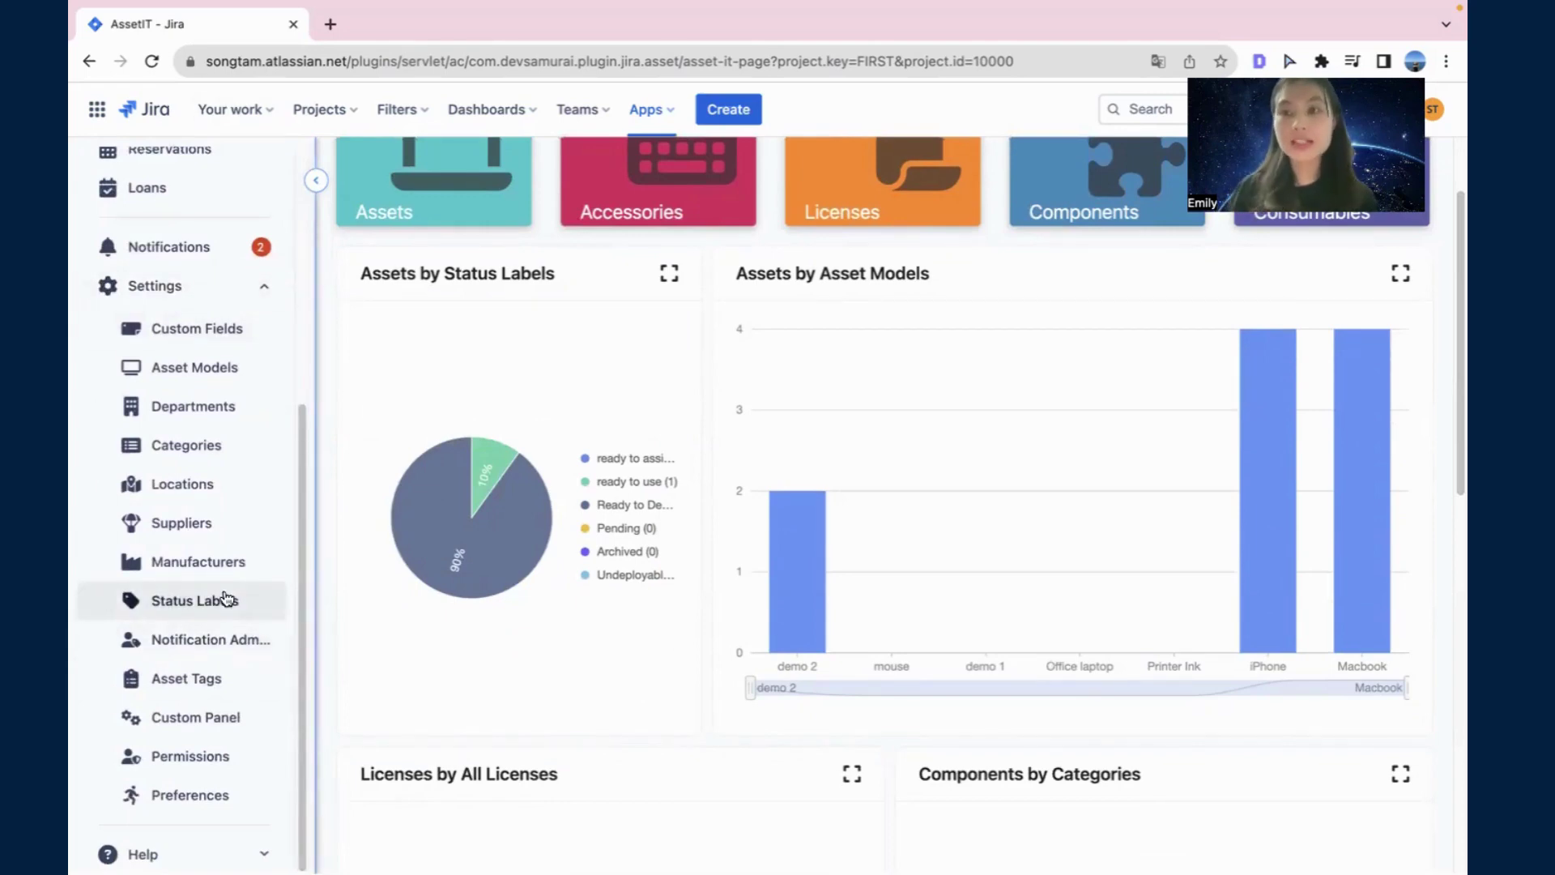
Step: Open the Custom Fields settings and collapse both the FieldSets and Custom Fields sections
click(194, 328)
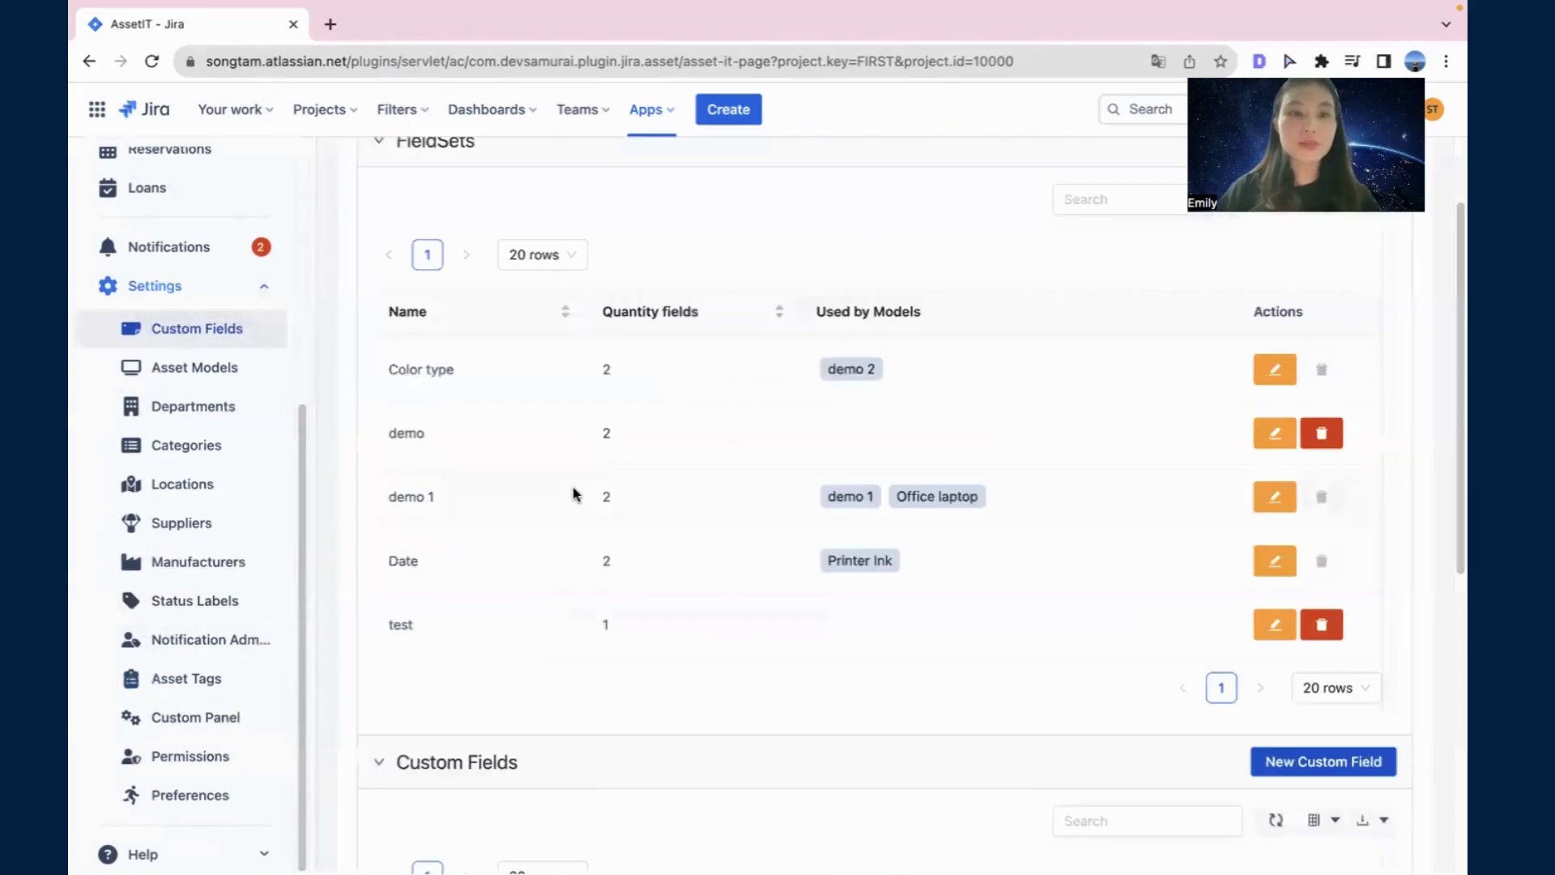
scroll(574, 494, up, 2)
click(402, 264)
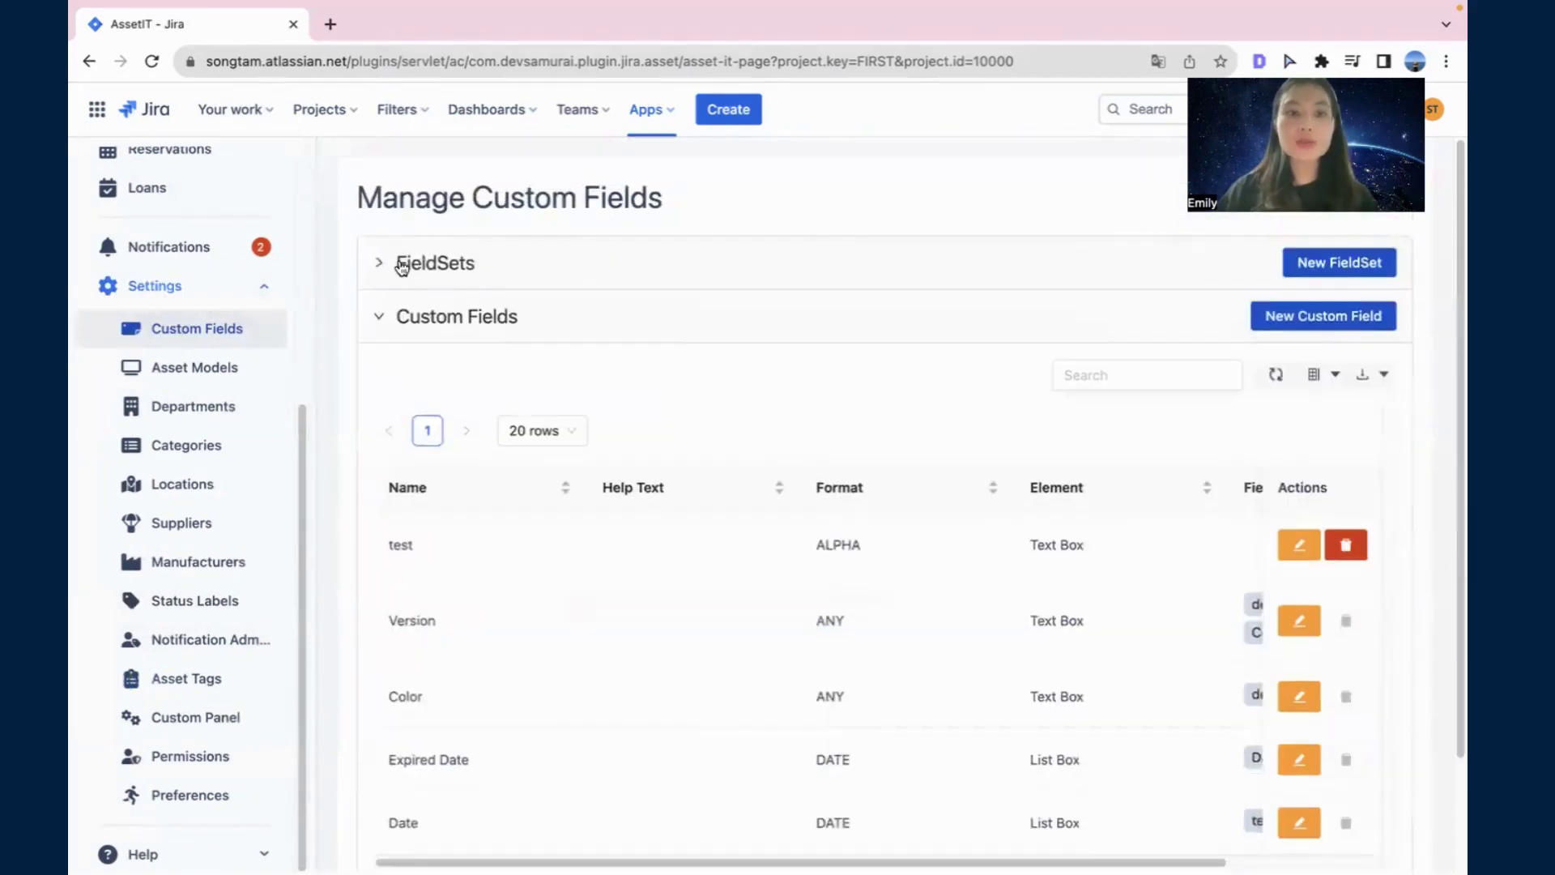
click(502, 317)
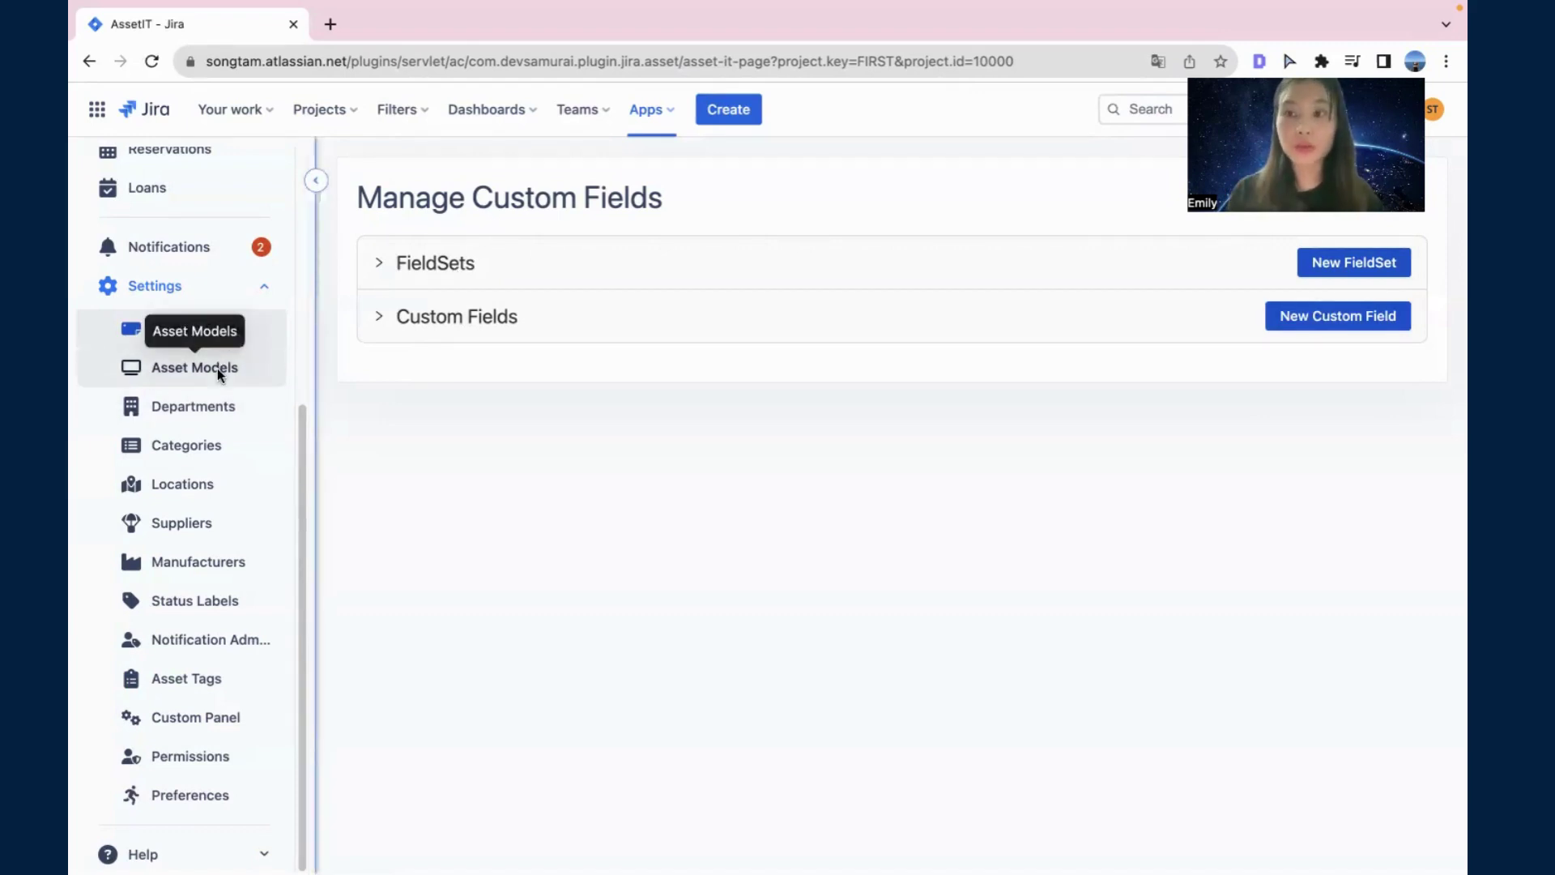
Step: Open the creation form for a new asset and select demo 2 as its model
scroll(170, 308, up, 5)
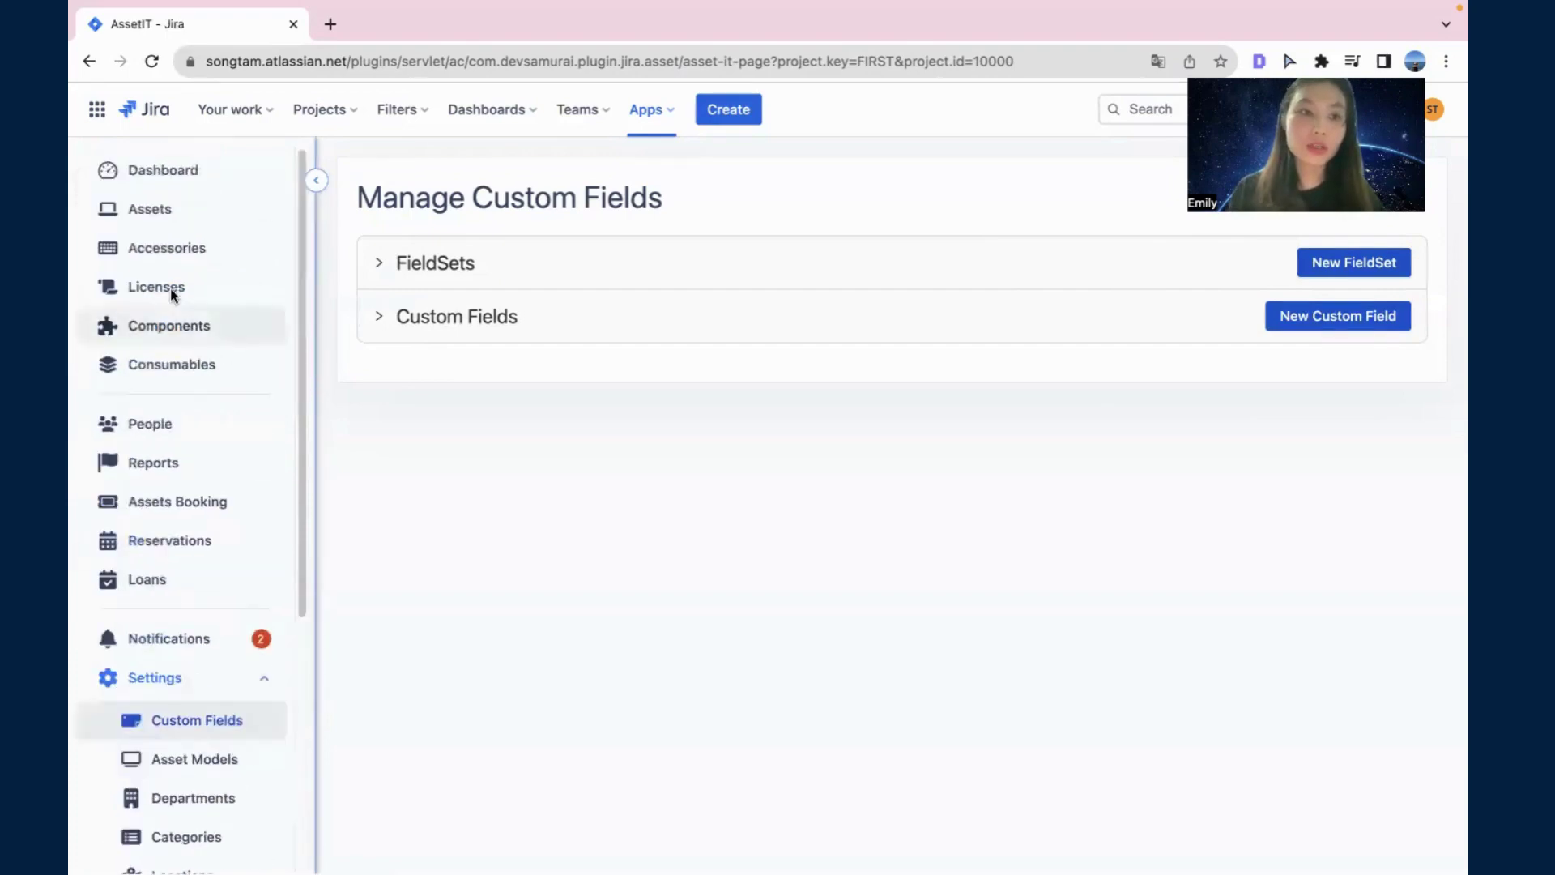
click(154, 209)
click(1258, 230)
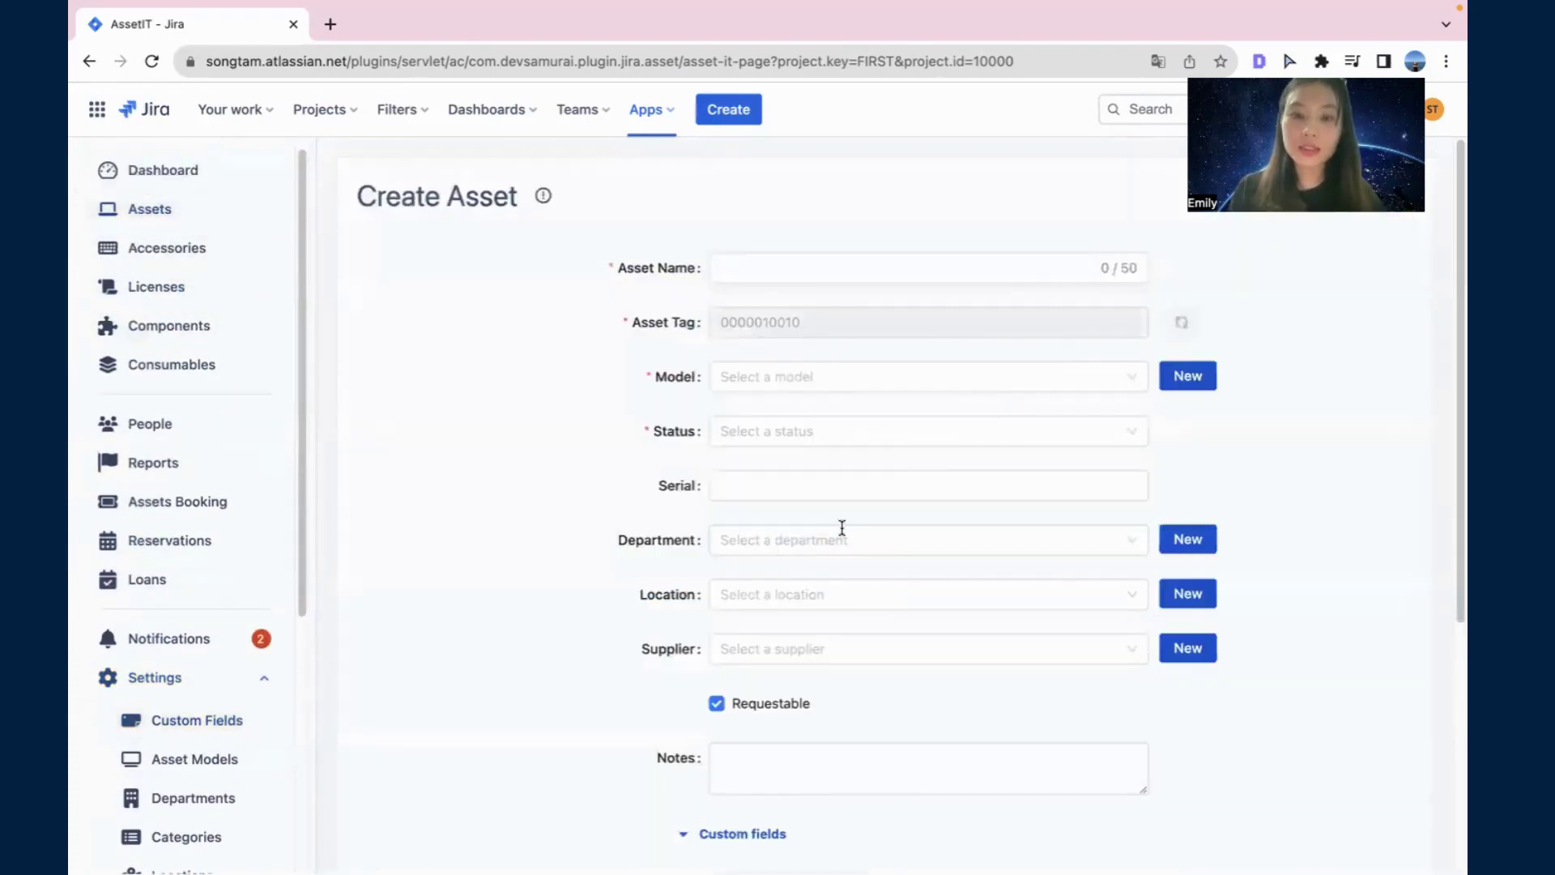
scroll(839, 528, down, 1)
click(781, 329)
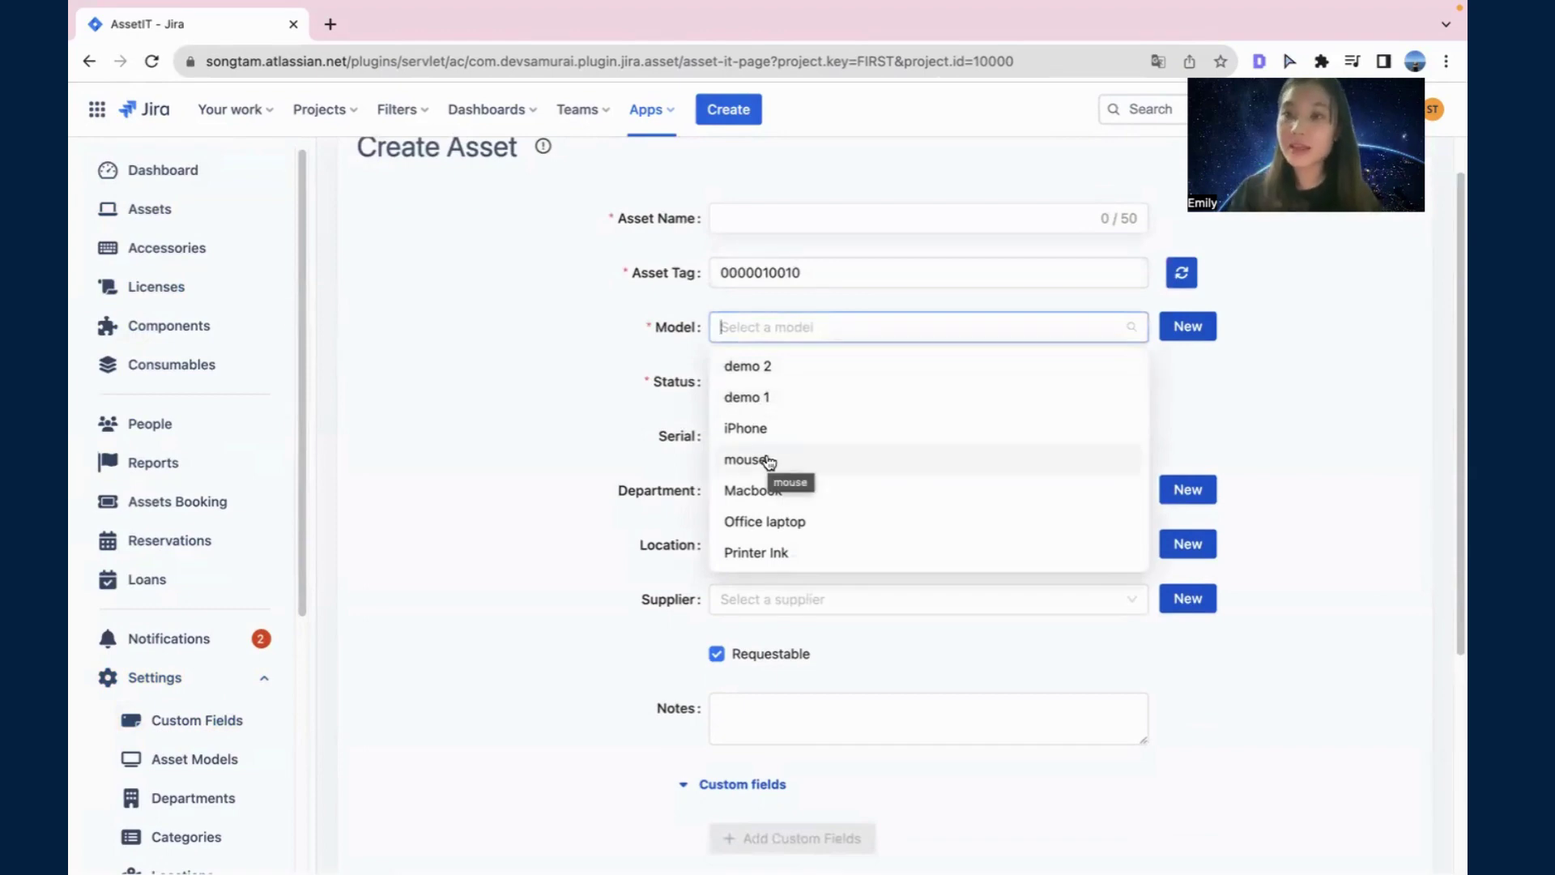
click(749, 367)
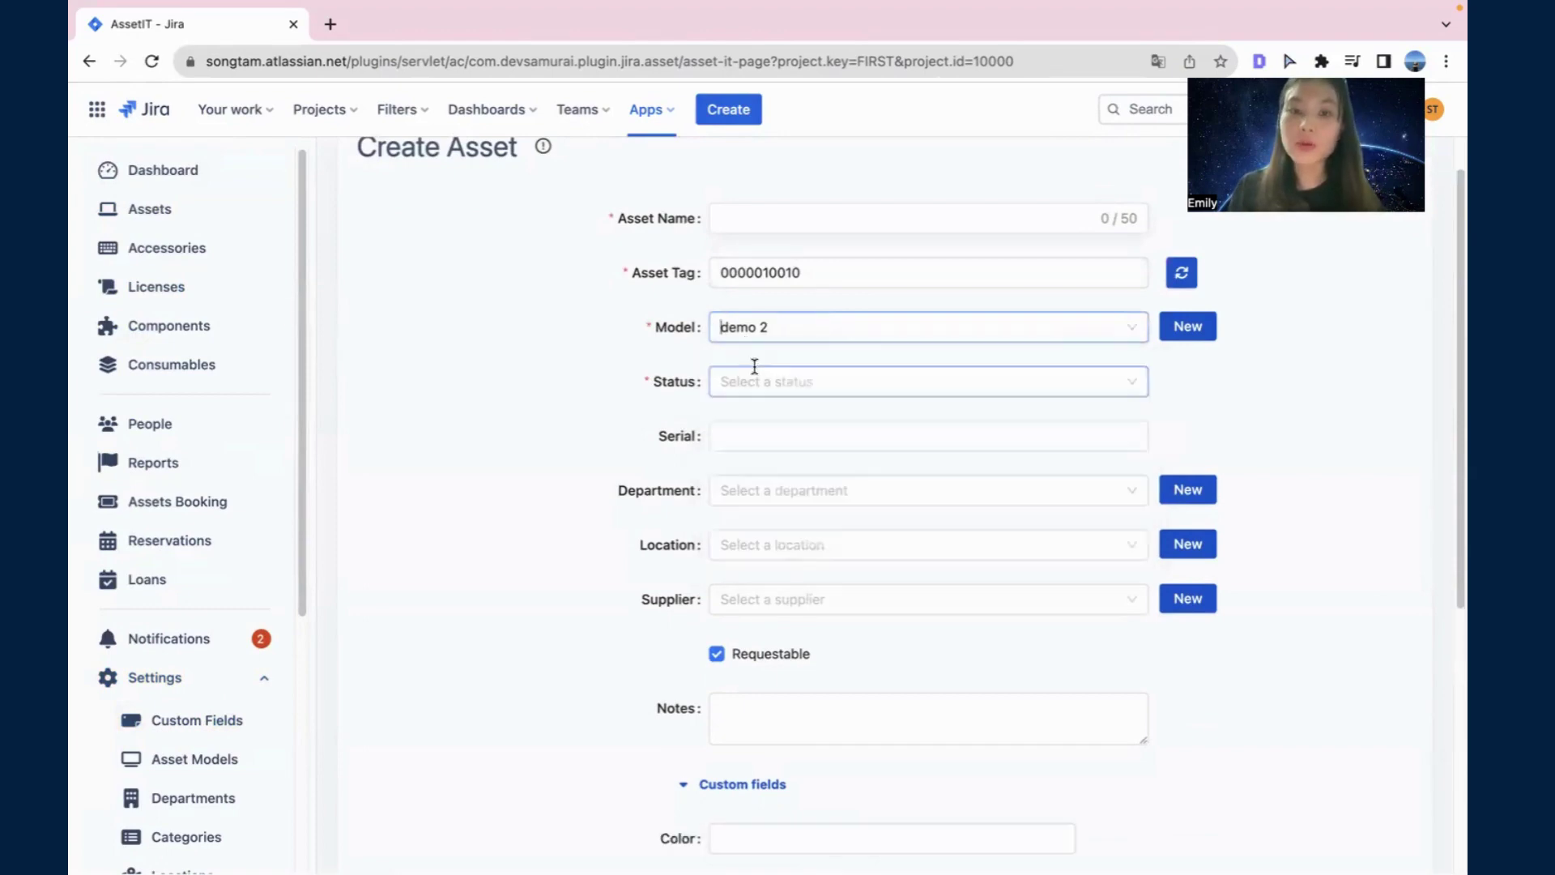
Step: Review the models available for the new asset and collapse its Custom fields section
click(738, 325)
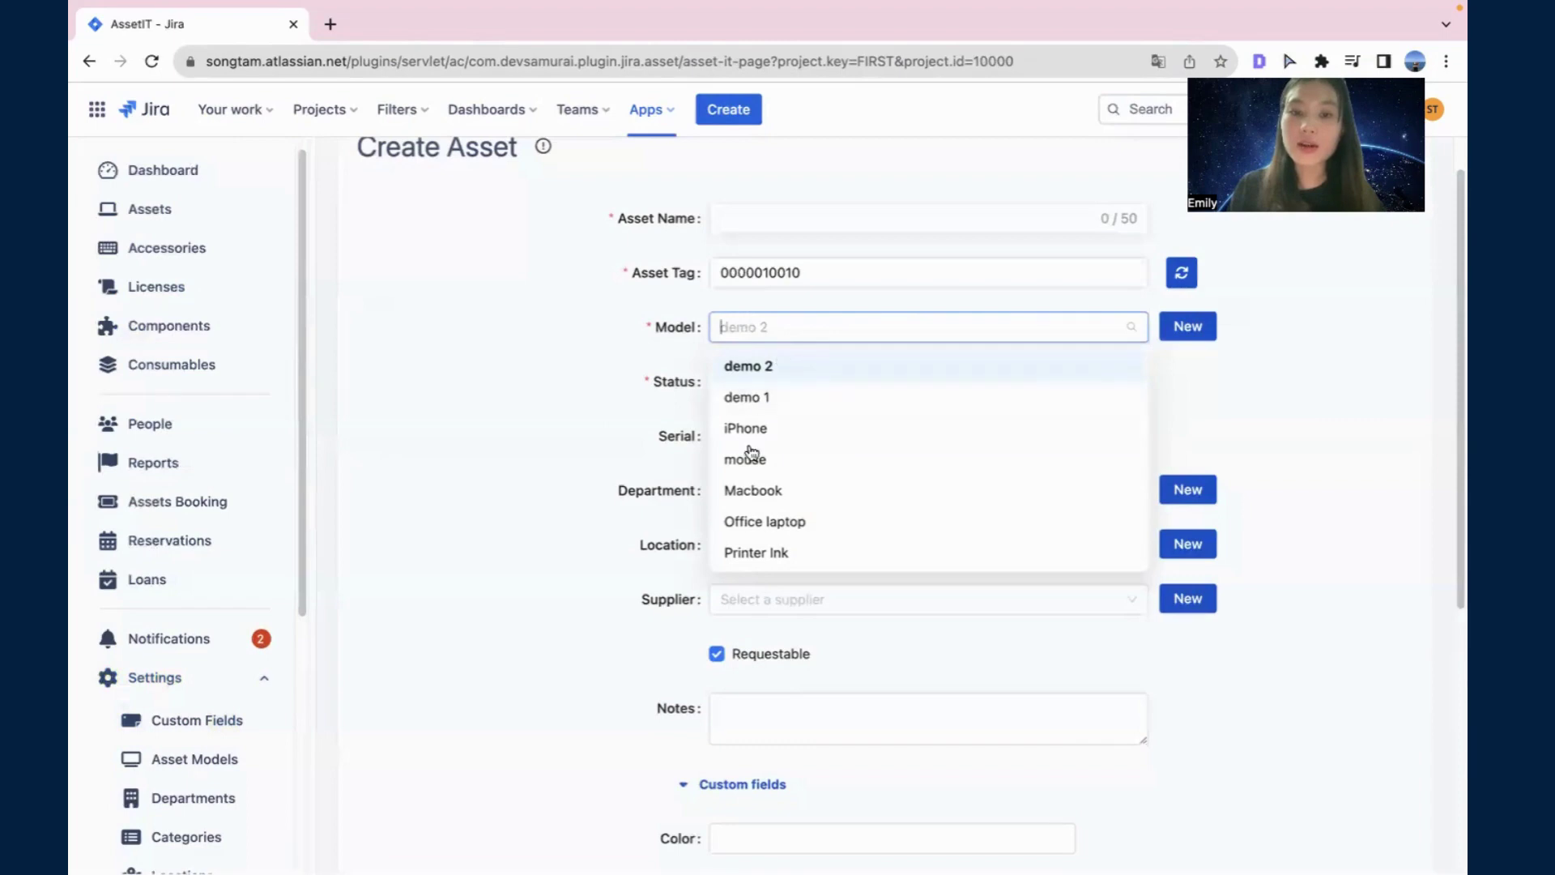
click(624, 381)
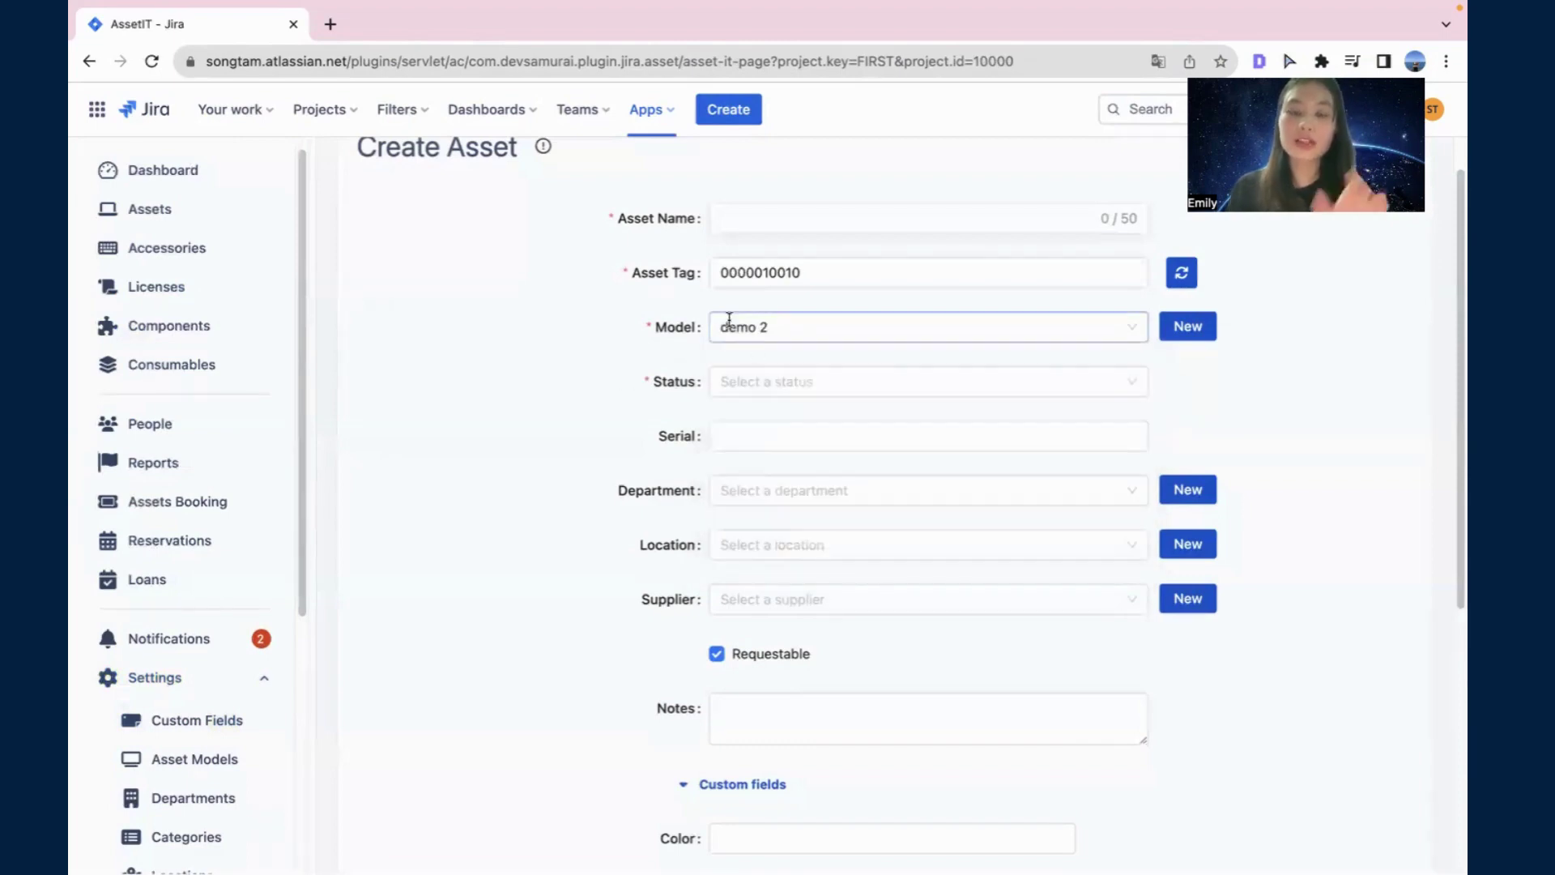
scroll(683, 604, down, 2)
click(683, 609)
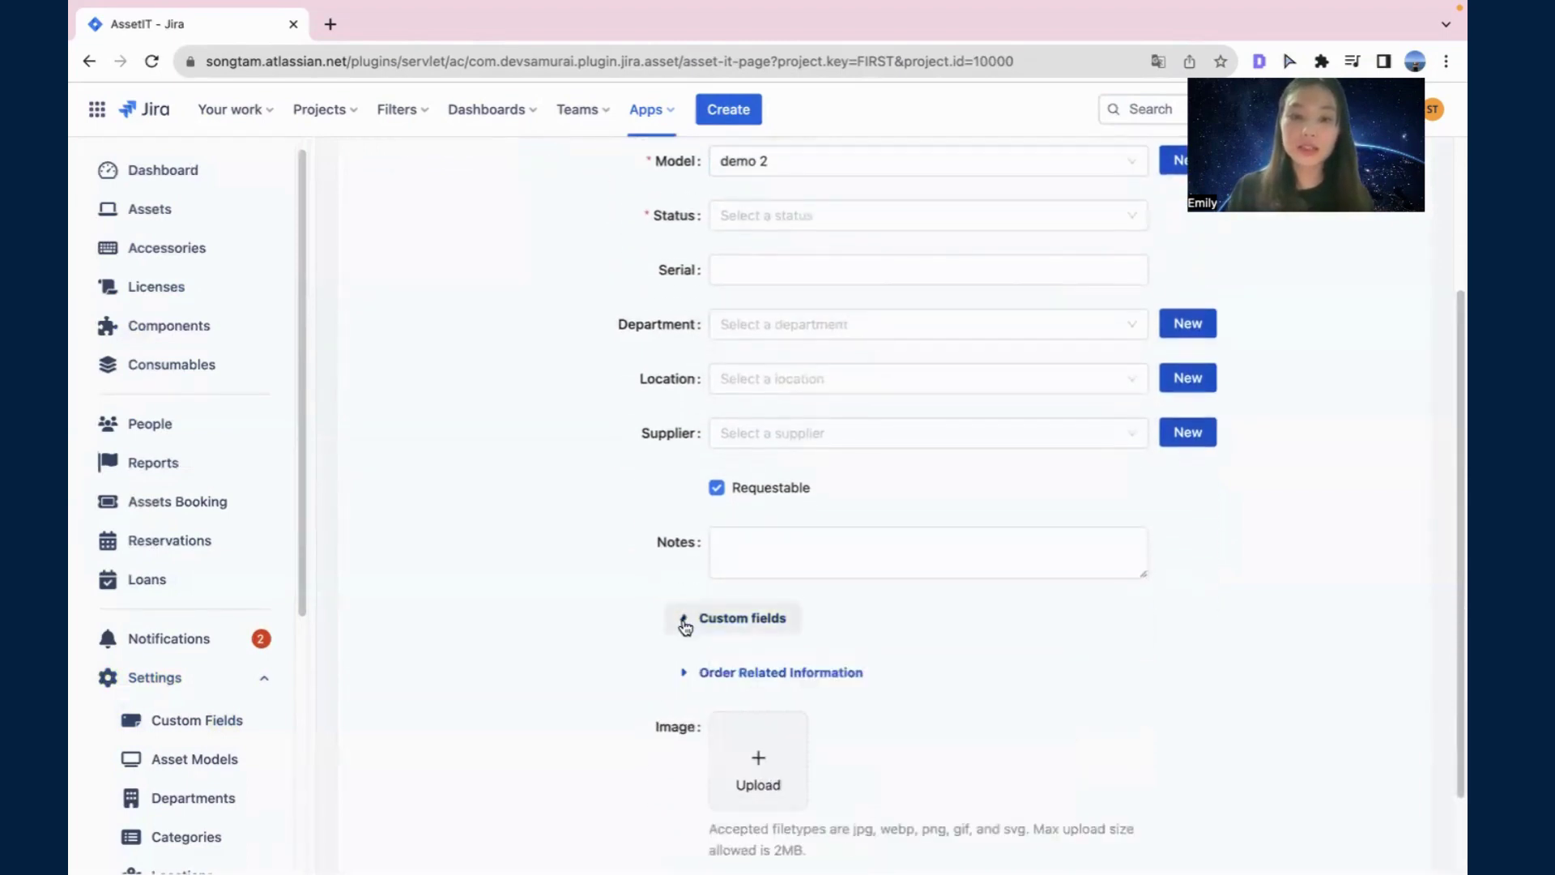
Step: Switch the new asset's model to demo 1 and name the asset Office Laptop
scroll(684, 615, up, 2)
click(772, 322)
click(760, 395)
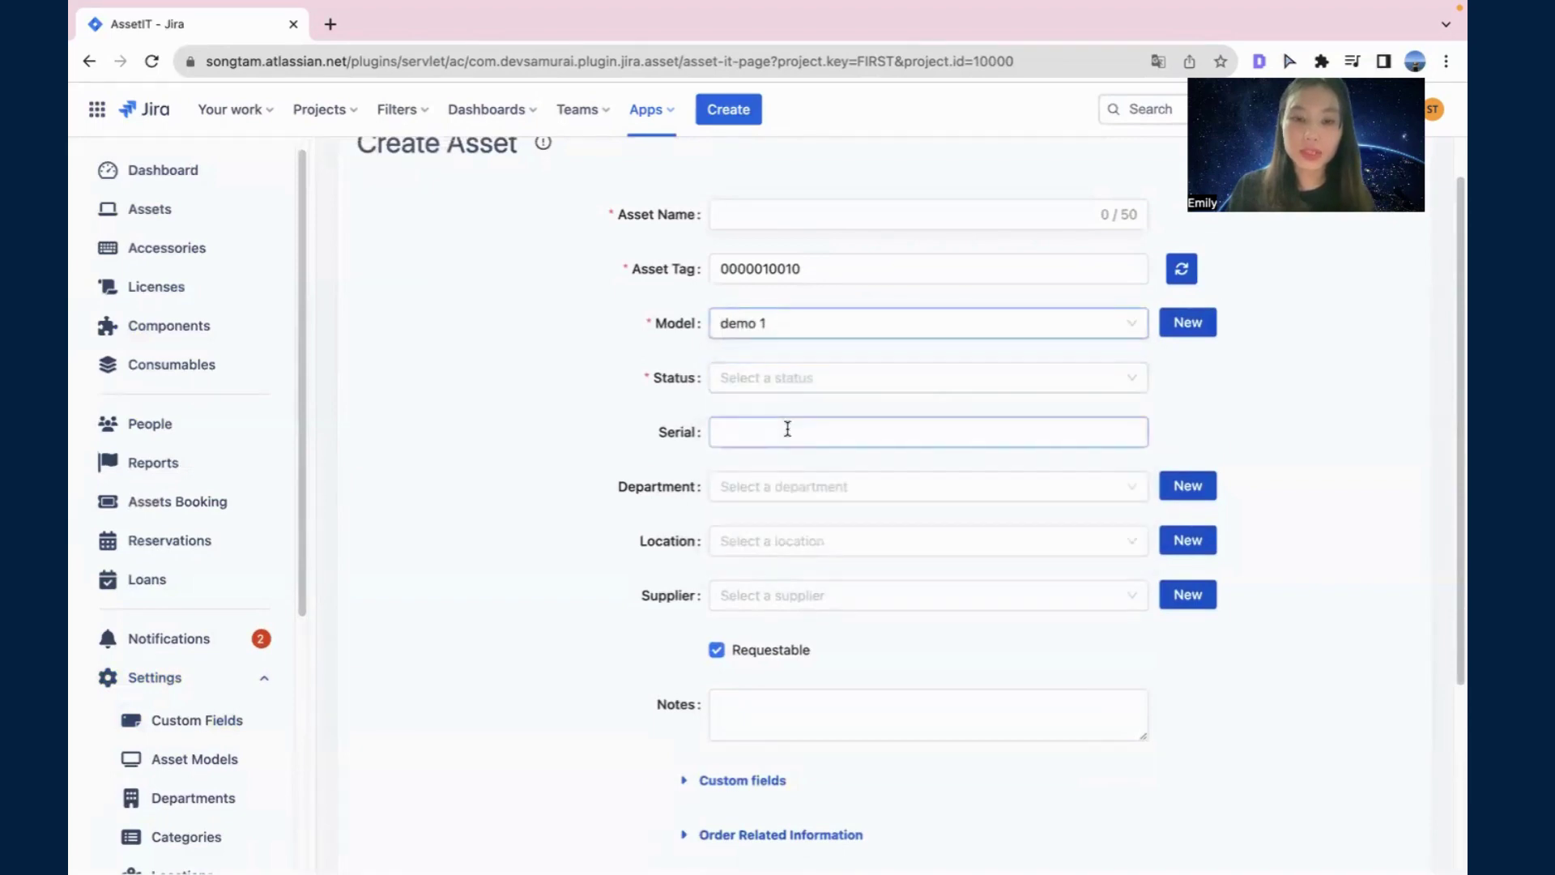
click(770, 217)
click(858, 252)
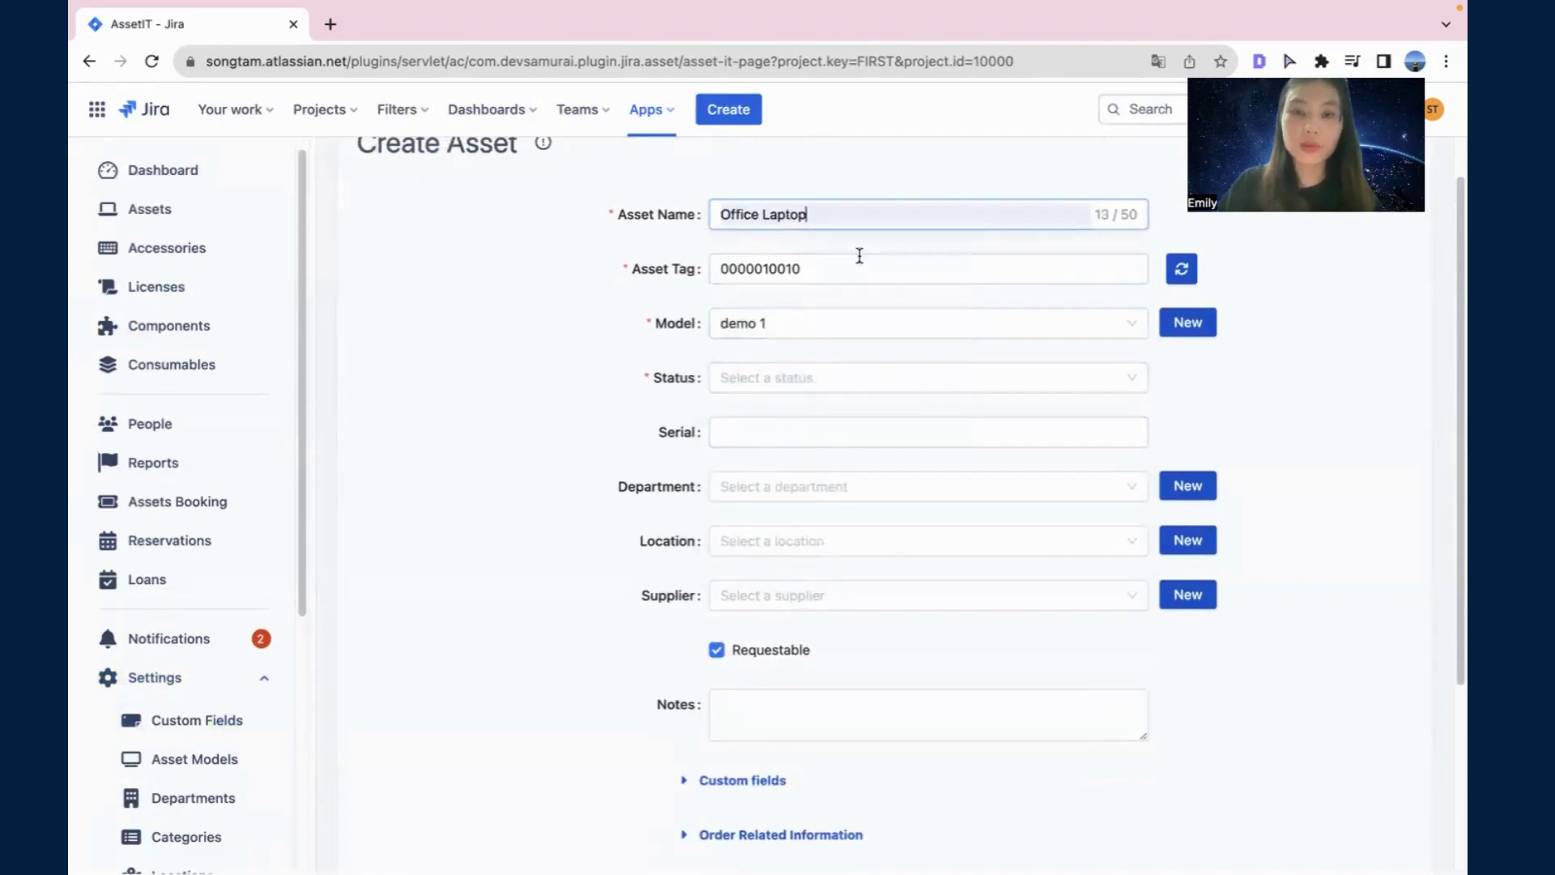
Step: Set the Office Laptop asset's model to demo 2 and its status to Pending
click(785, 328)
click(783, 373)
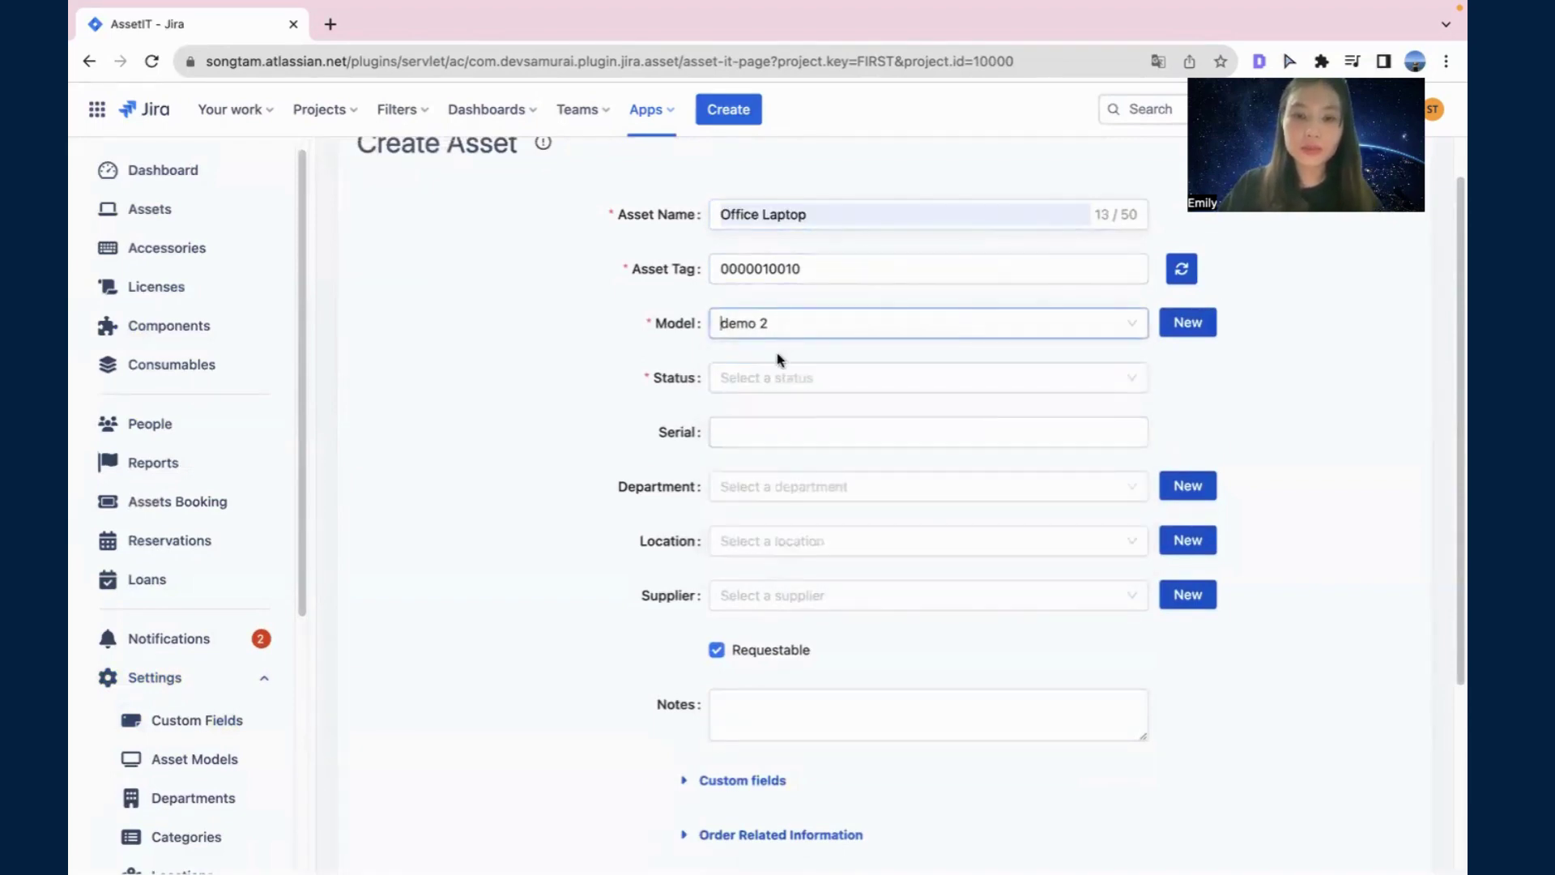
click(779, 378)
click(787, 448)
Step: Expand the asset's Custom fields section and examine the Color and Version fields offered for the demo 2 model
click(736, 808)
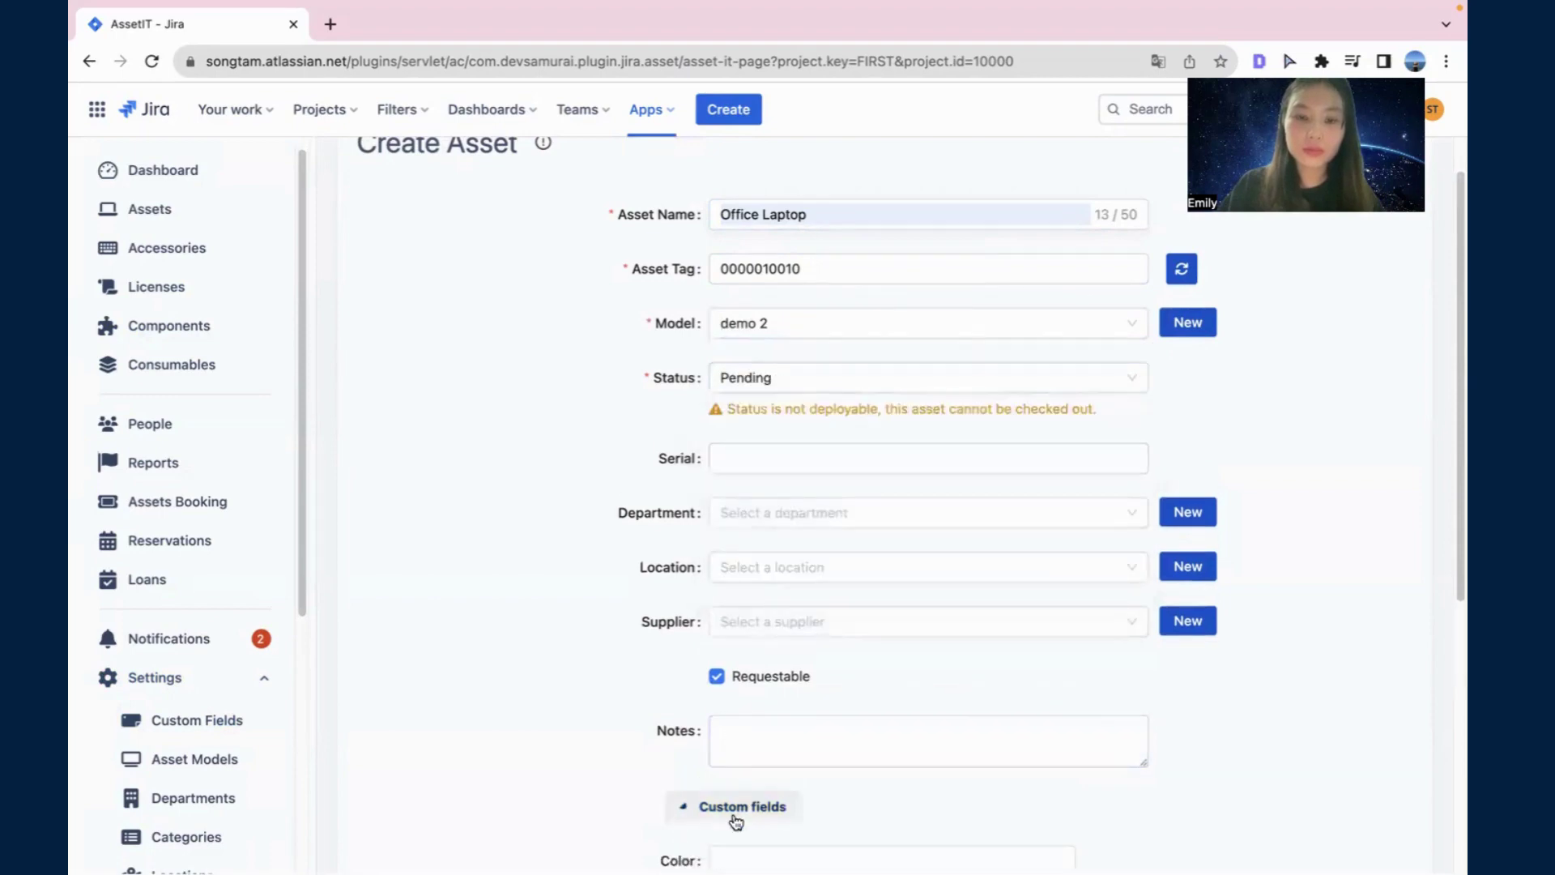
scroll(819, 669, down, 2)
scroll(819, 669, up, 1)
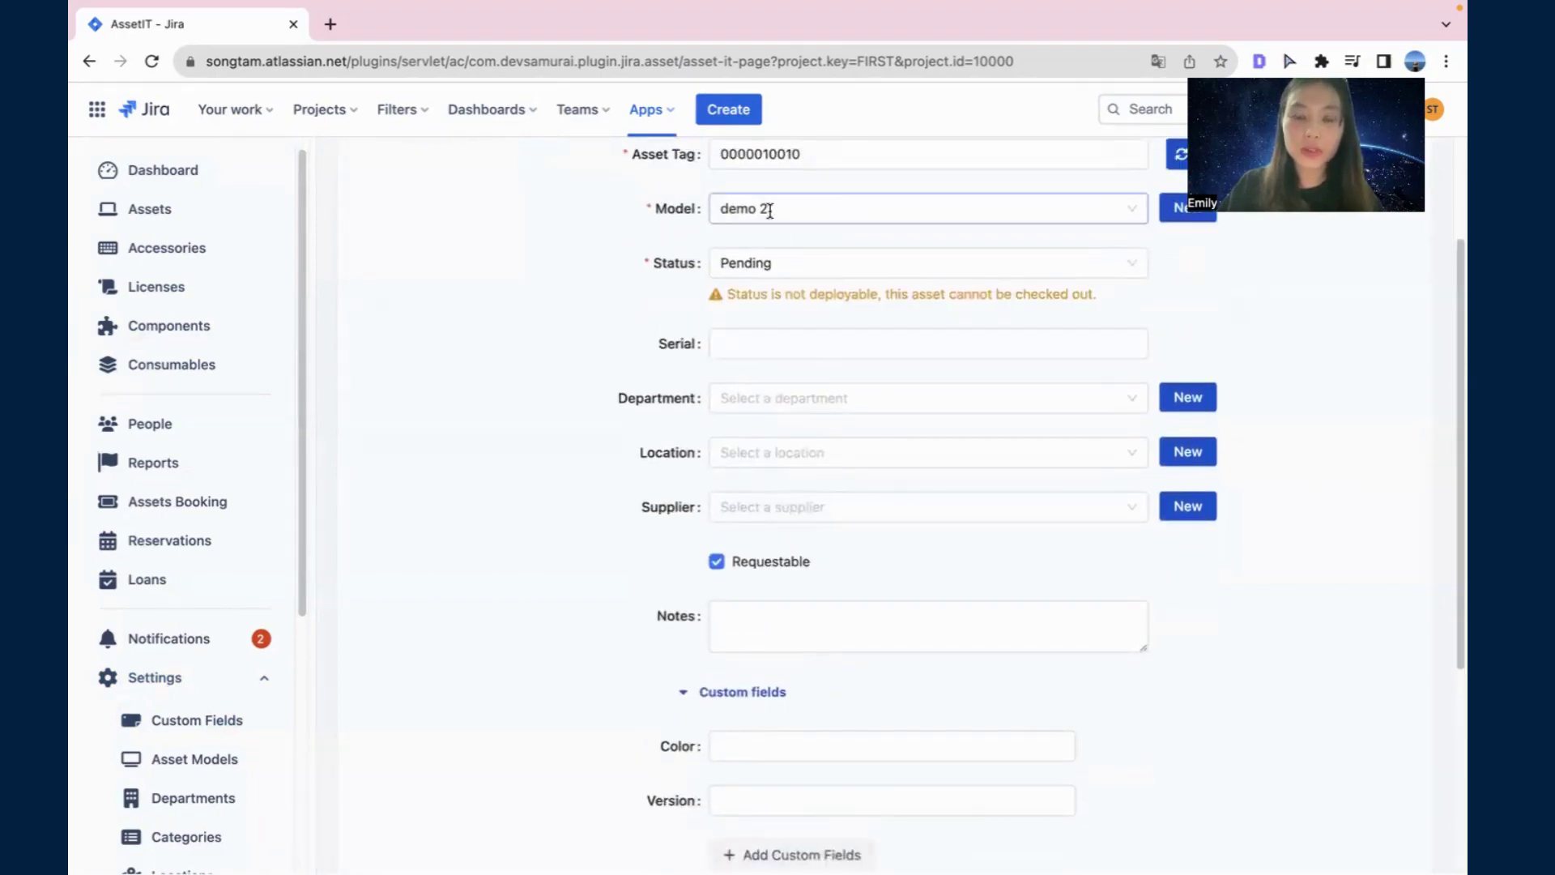
click(769, 211)
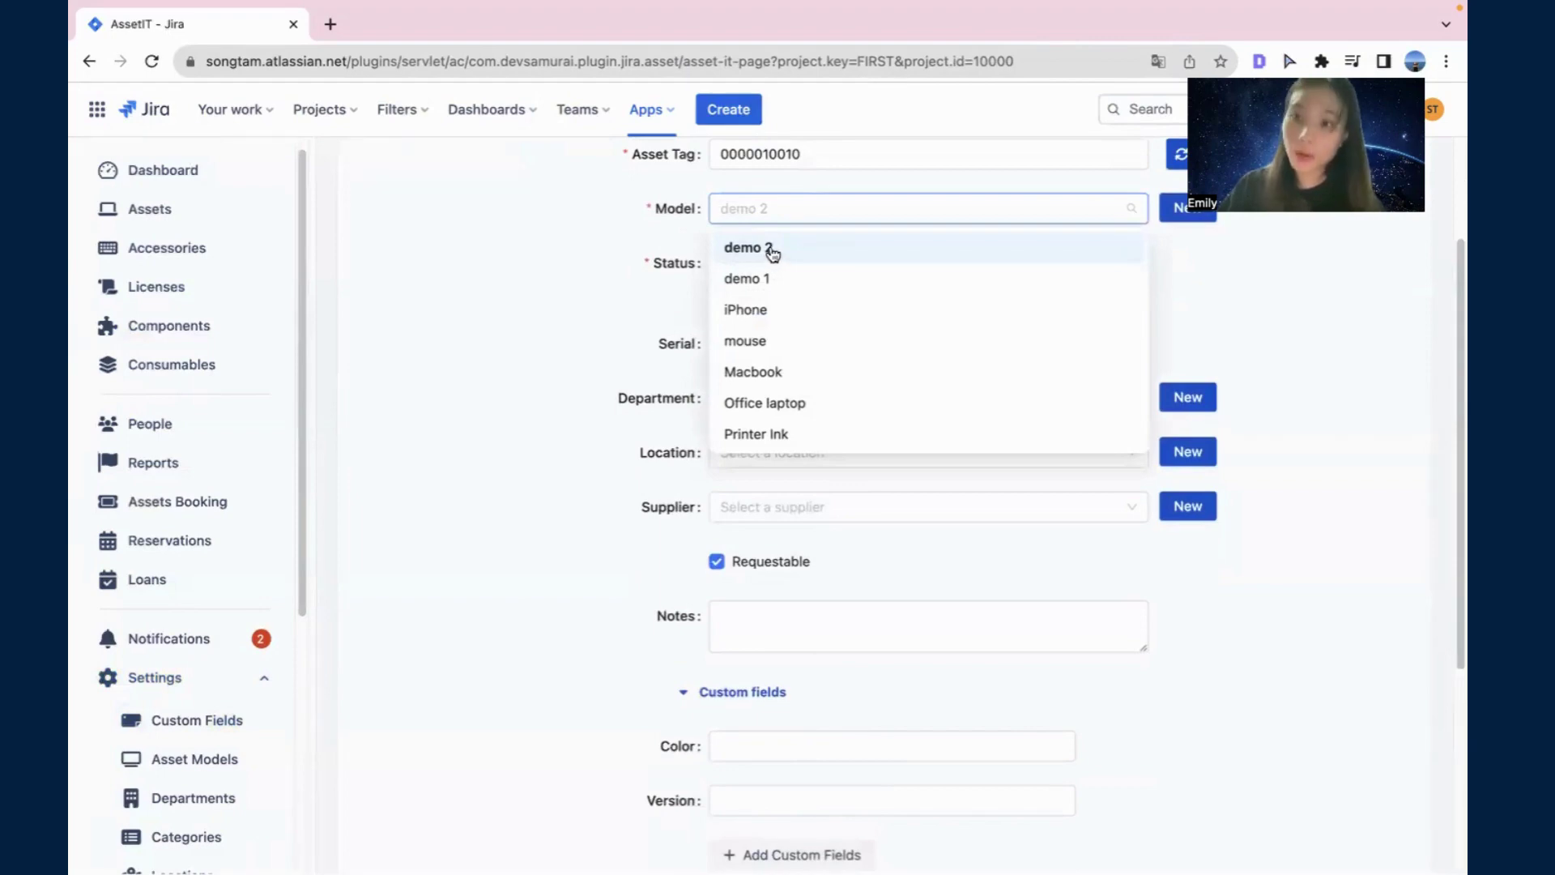
click(772, 251)
scroll(571, 587, down, 2)
scroll(591, 583, up, 1)
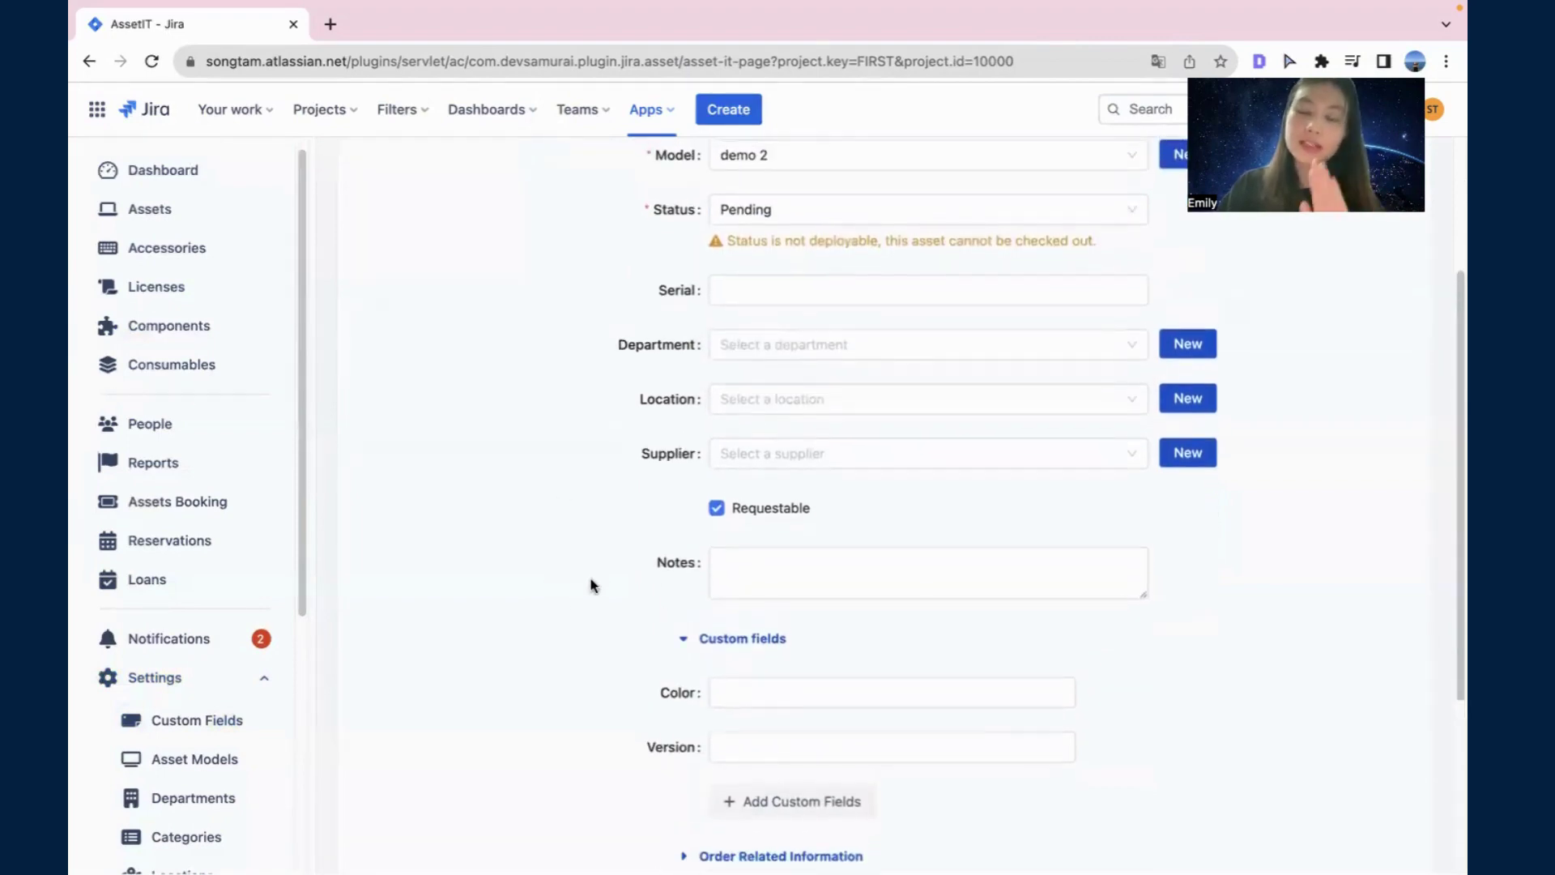
scroll(591, 583, up, 1)
scroll(592, 579, down, 2)
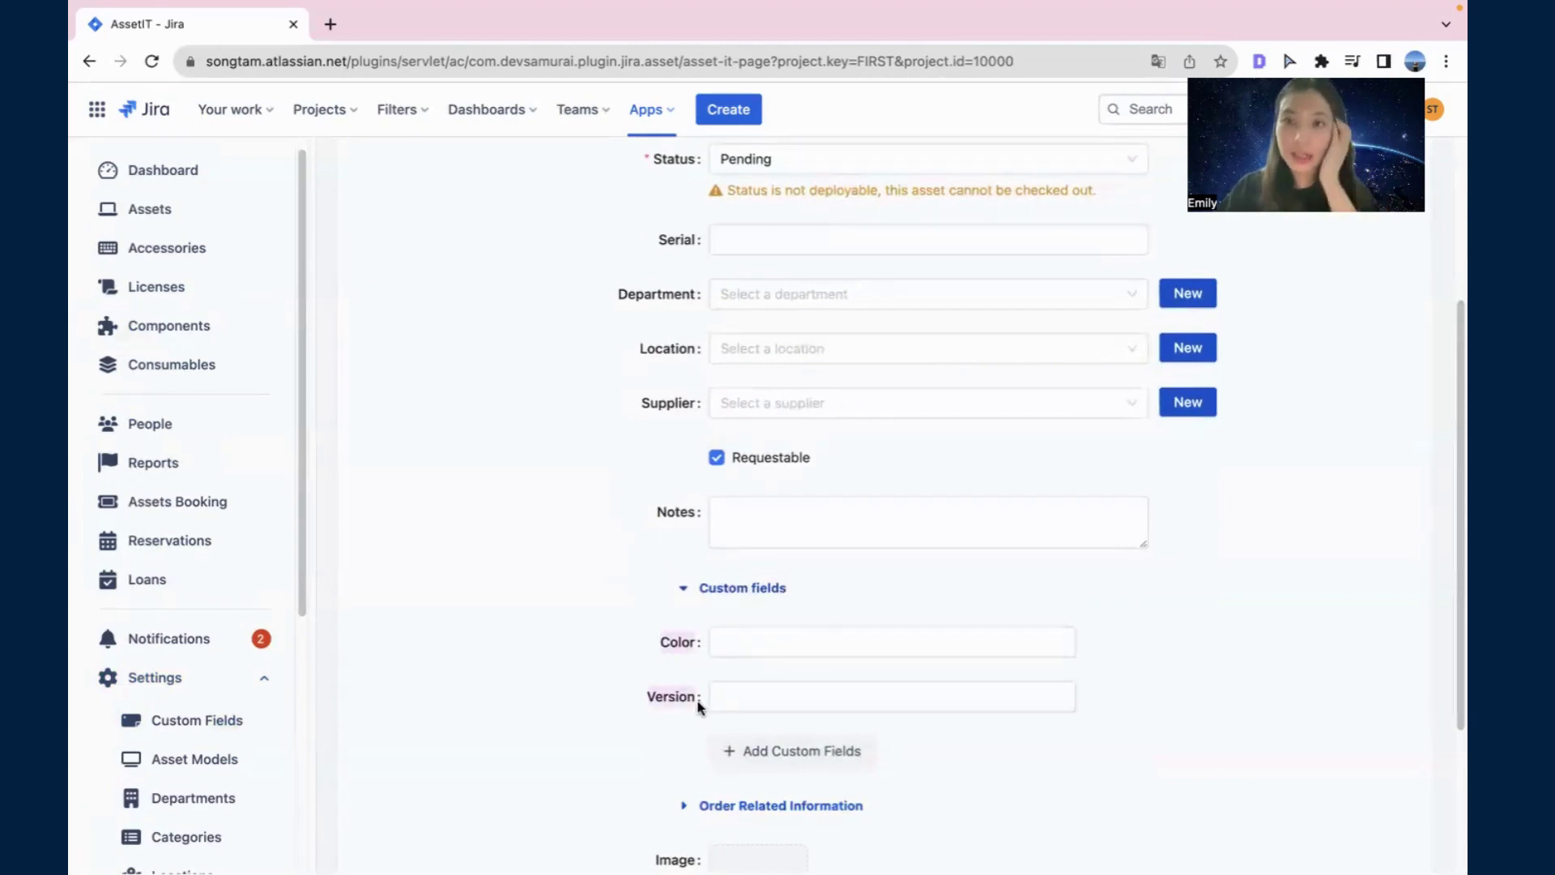
scroll(701, 706, up, 3)
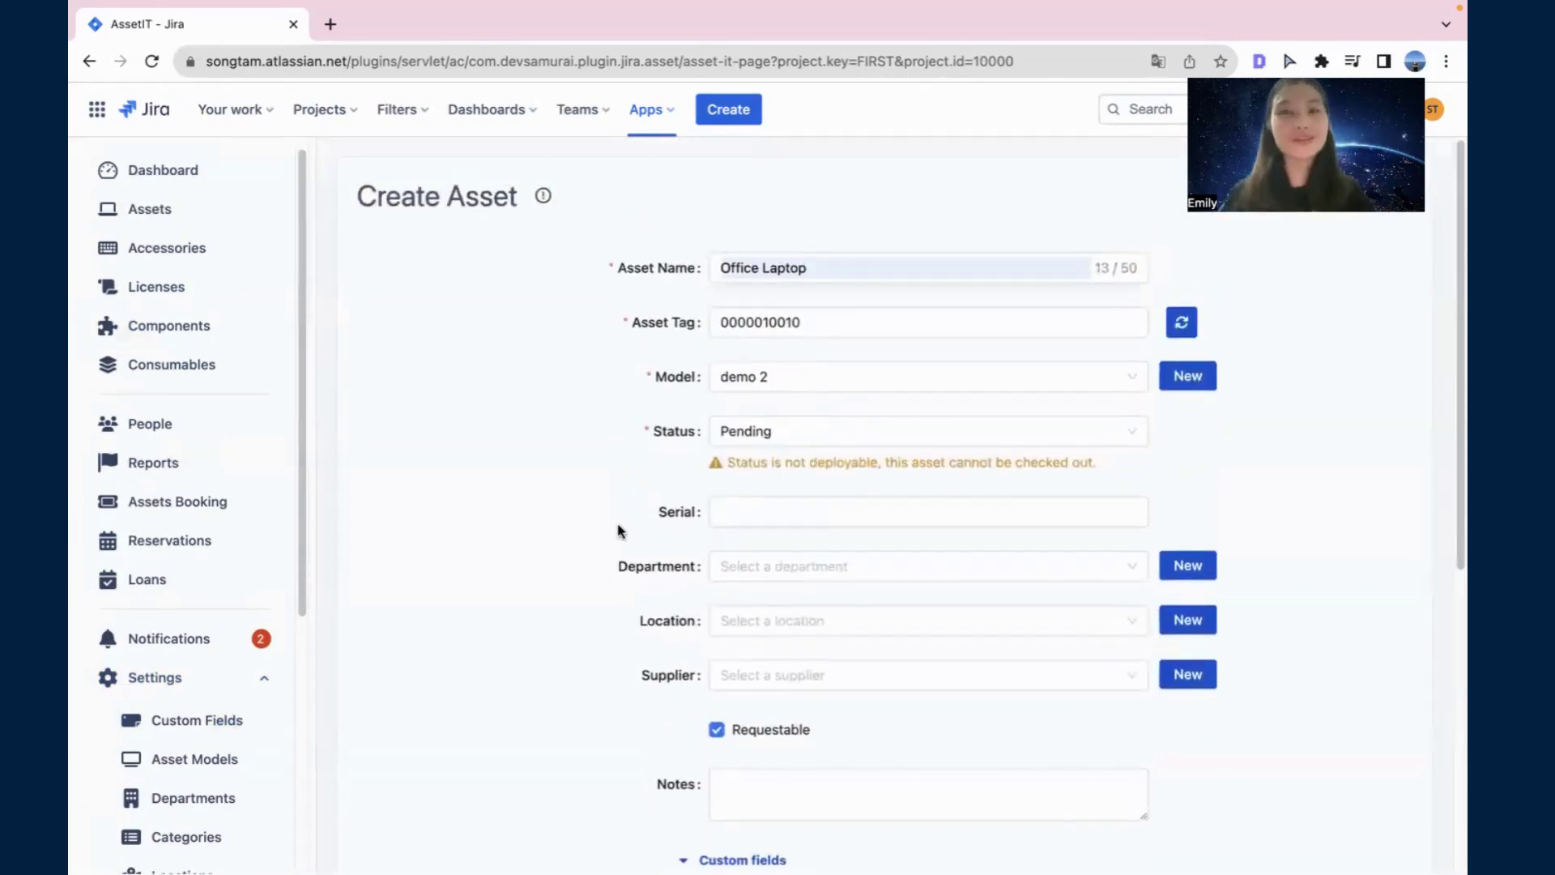
Step: Start a new FieldSet in the Custom Fields settings and add the Date and Color custom fields to it
scroll(154, 486, down, 4)
click(185, 555)
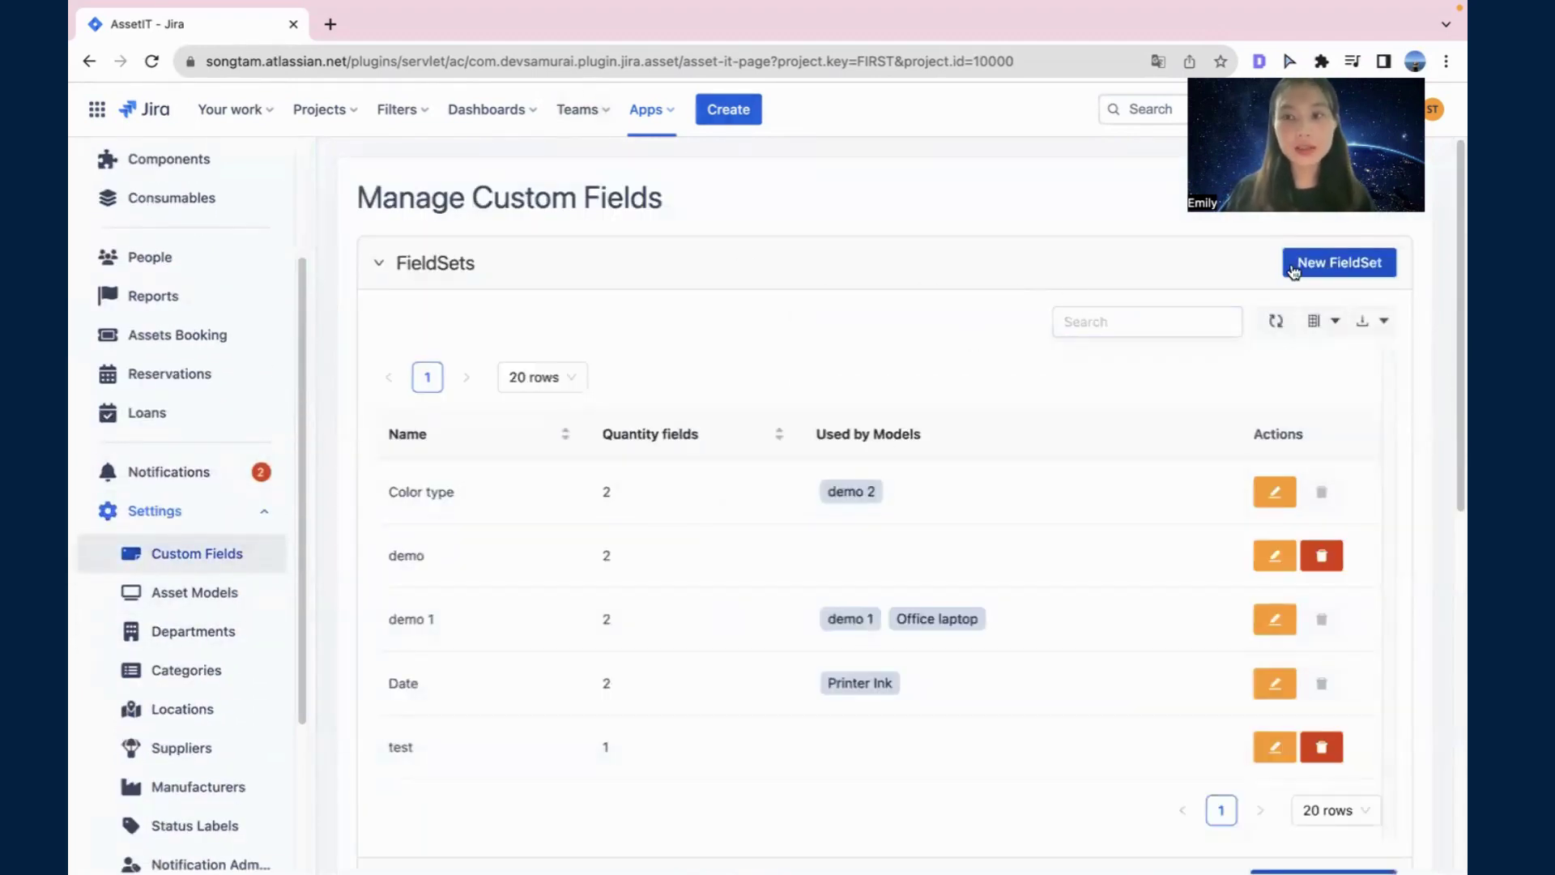
click(1323, 265)
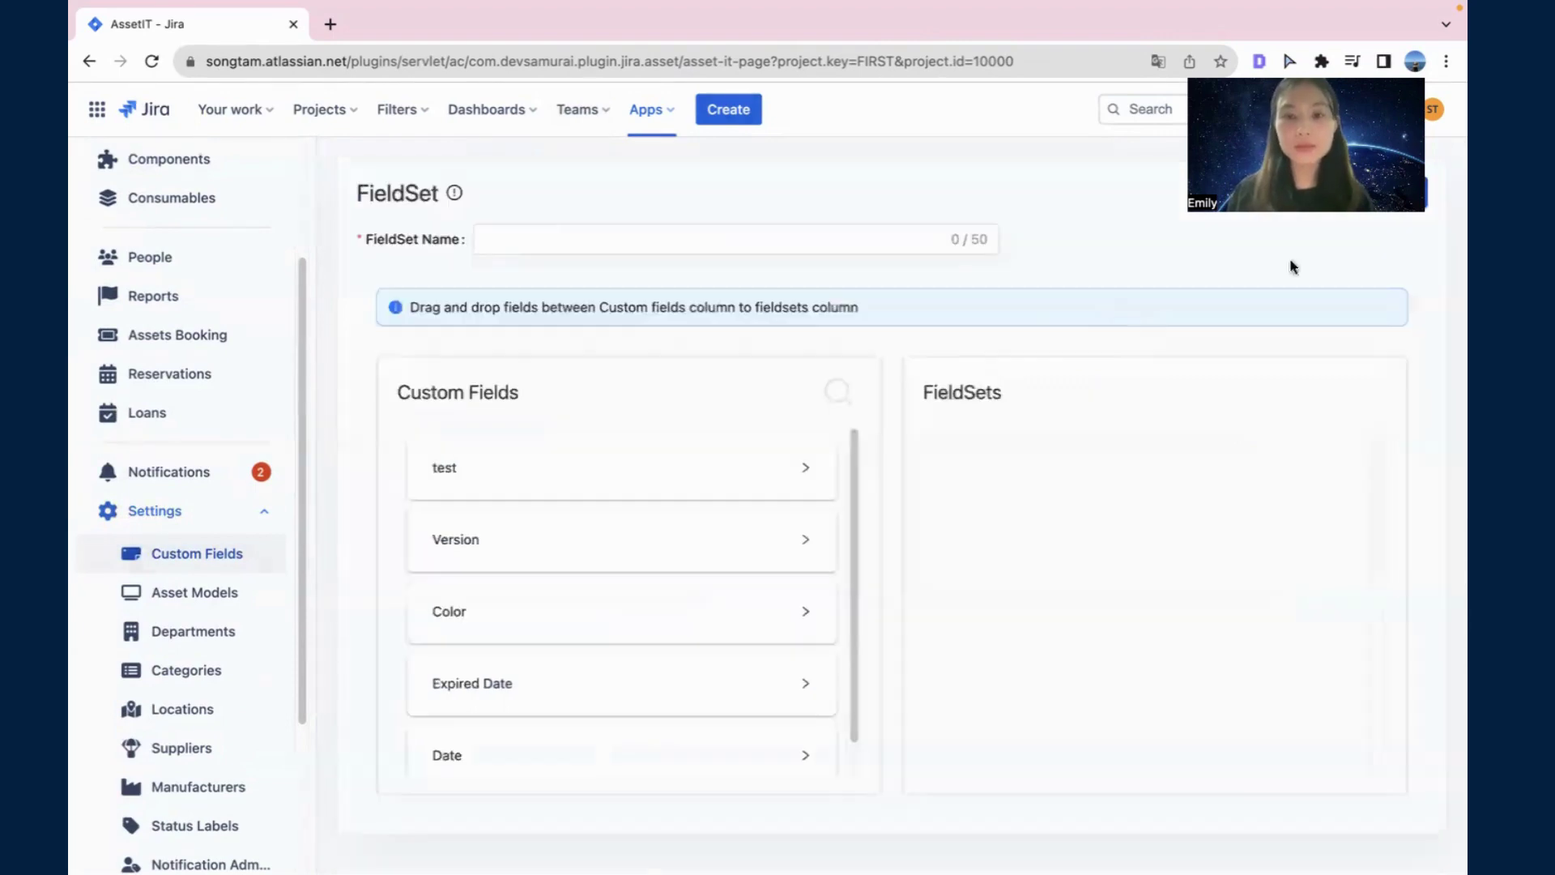
scroll(557, 615, down, 1)
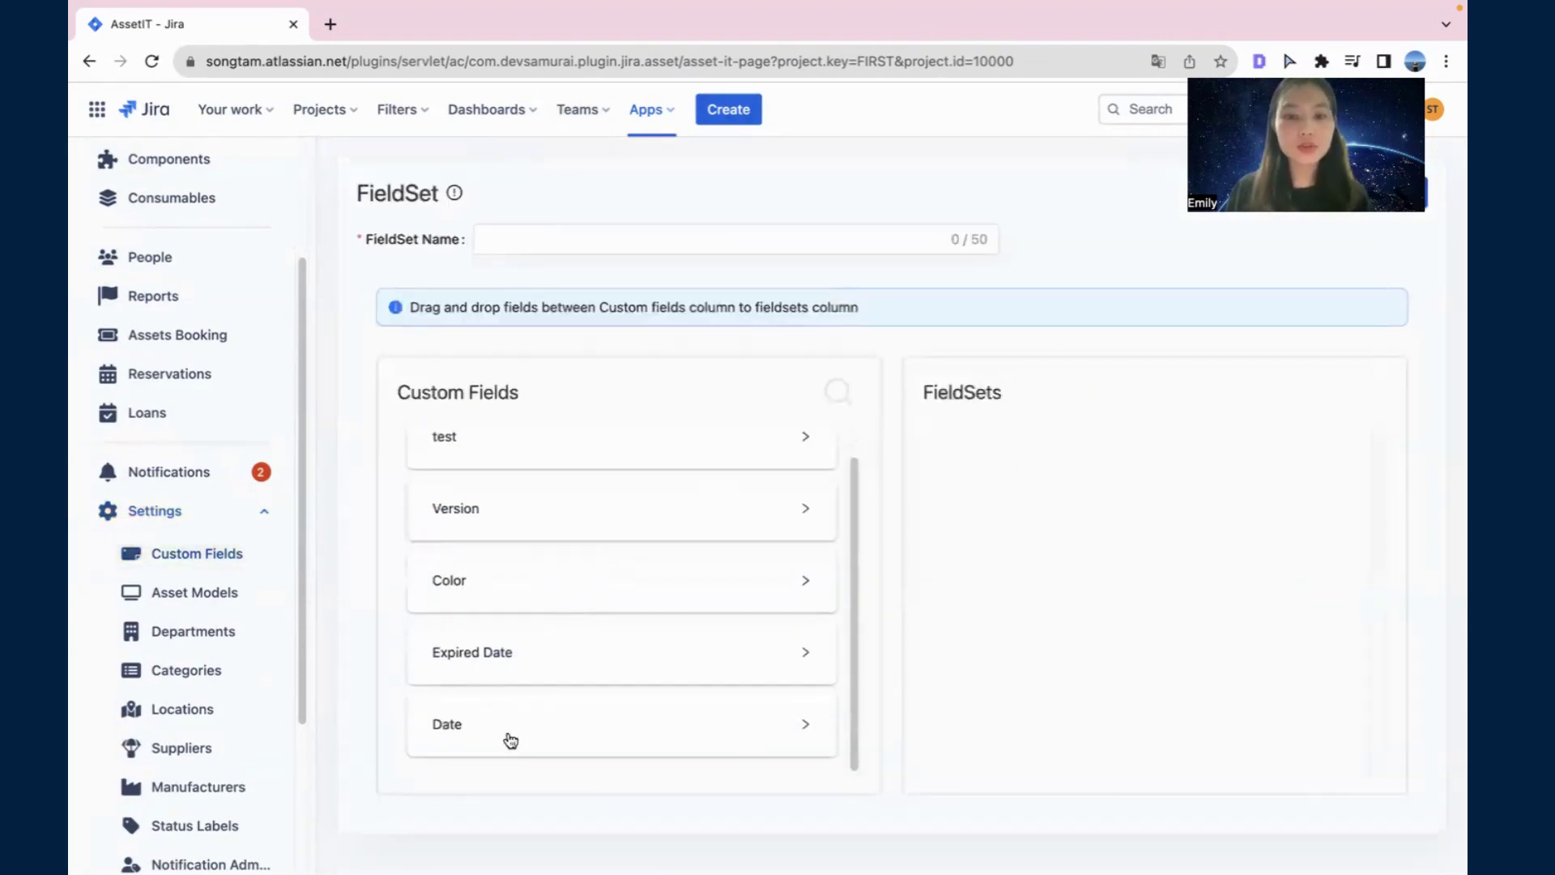
drag(507, 740, 1081, 473)
drag(633, 617, 1133, 550)
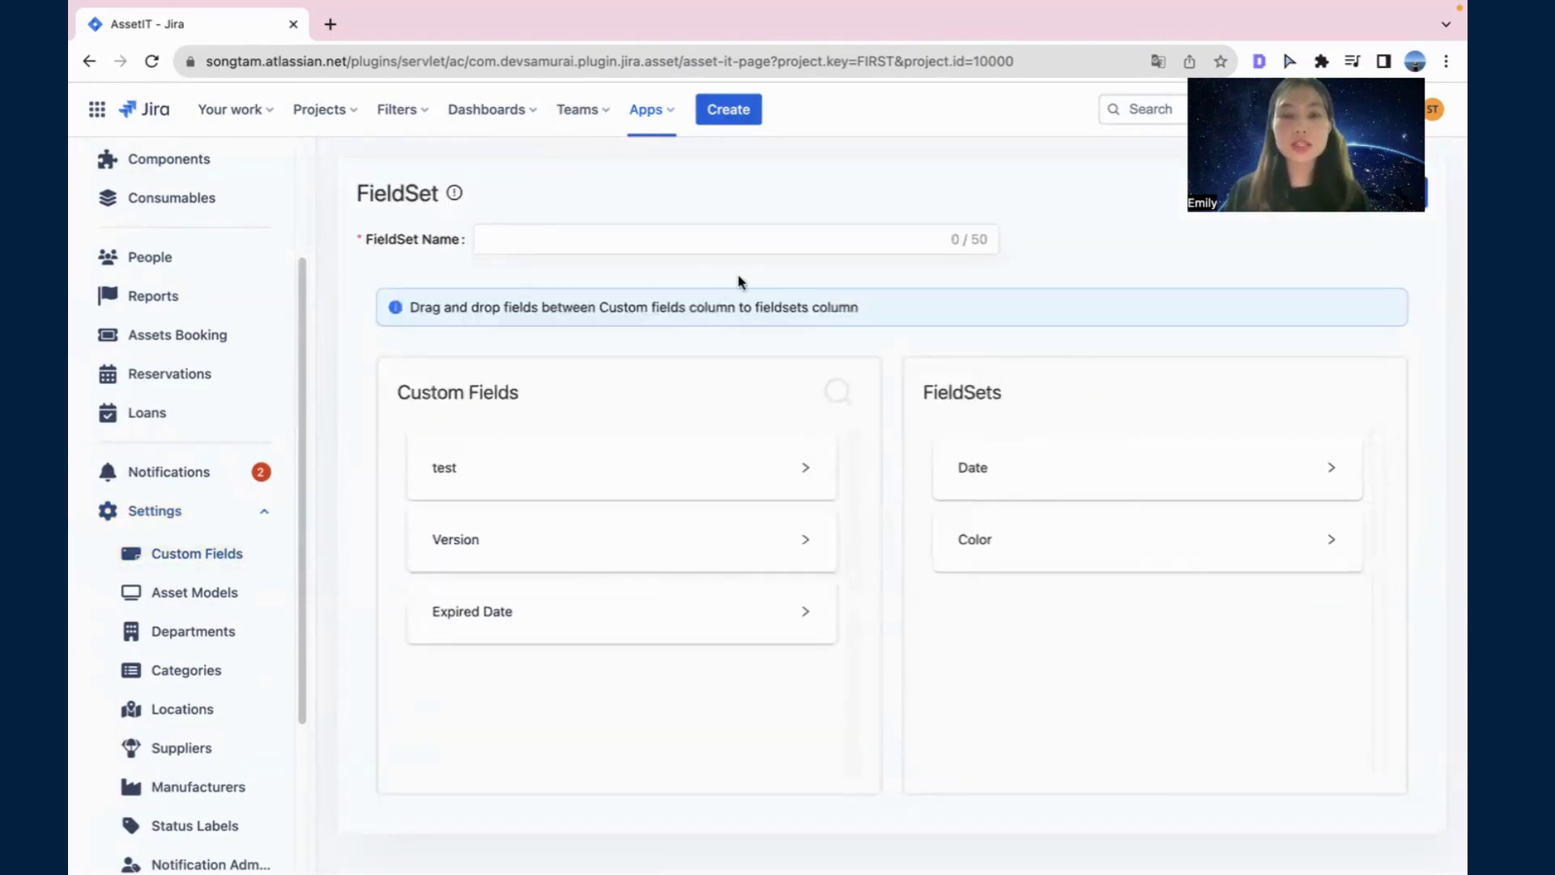
Step: Save the new fieldset under the name demo 3 and export the fieldset list as a PDF
click(687, 243)
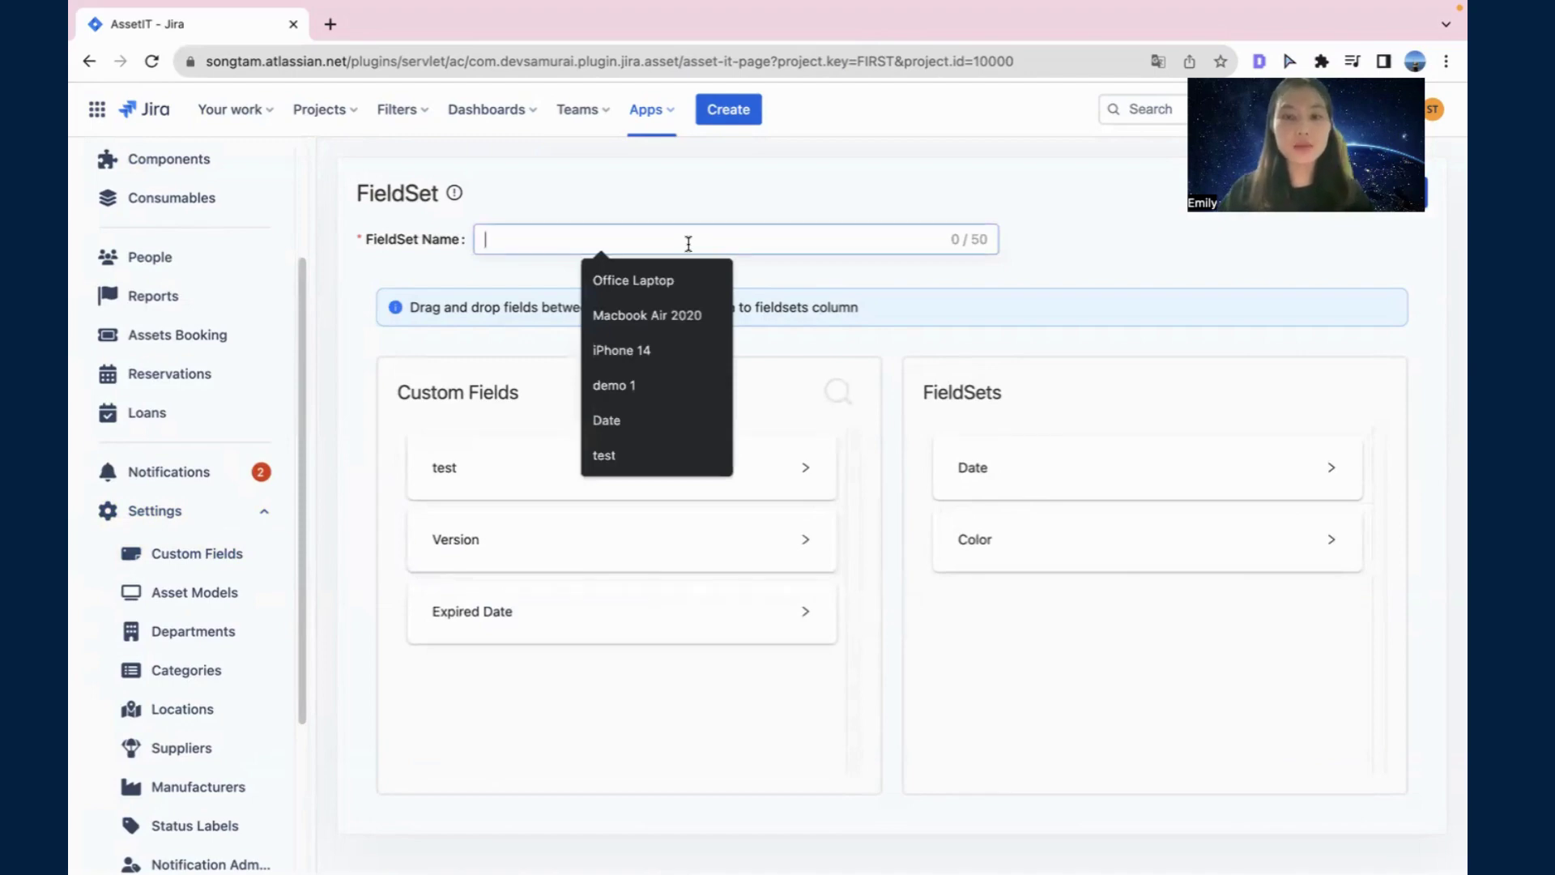
text(demo 3)
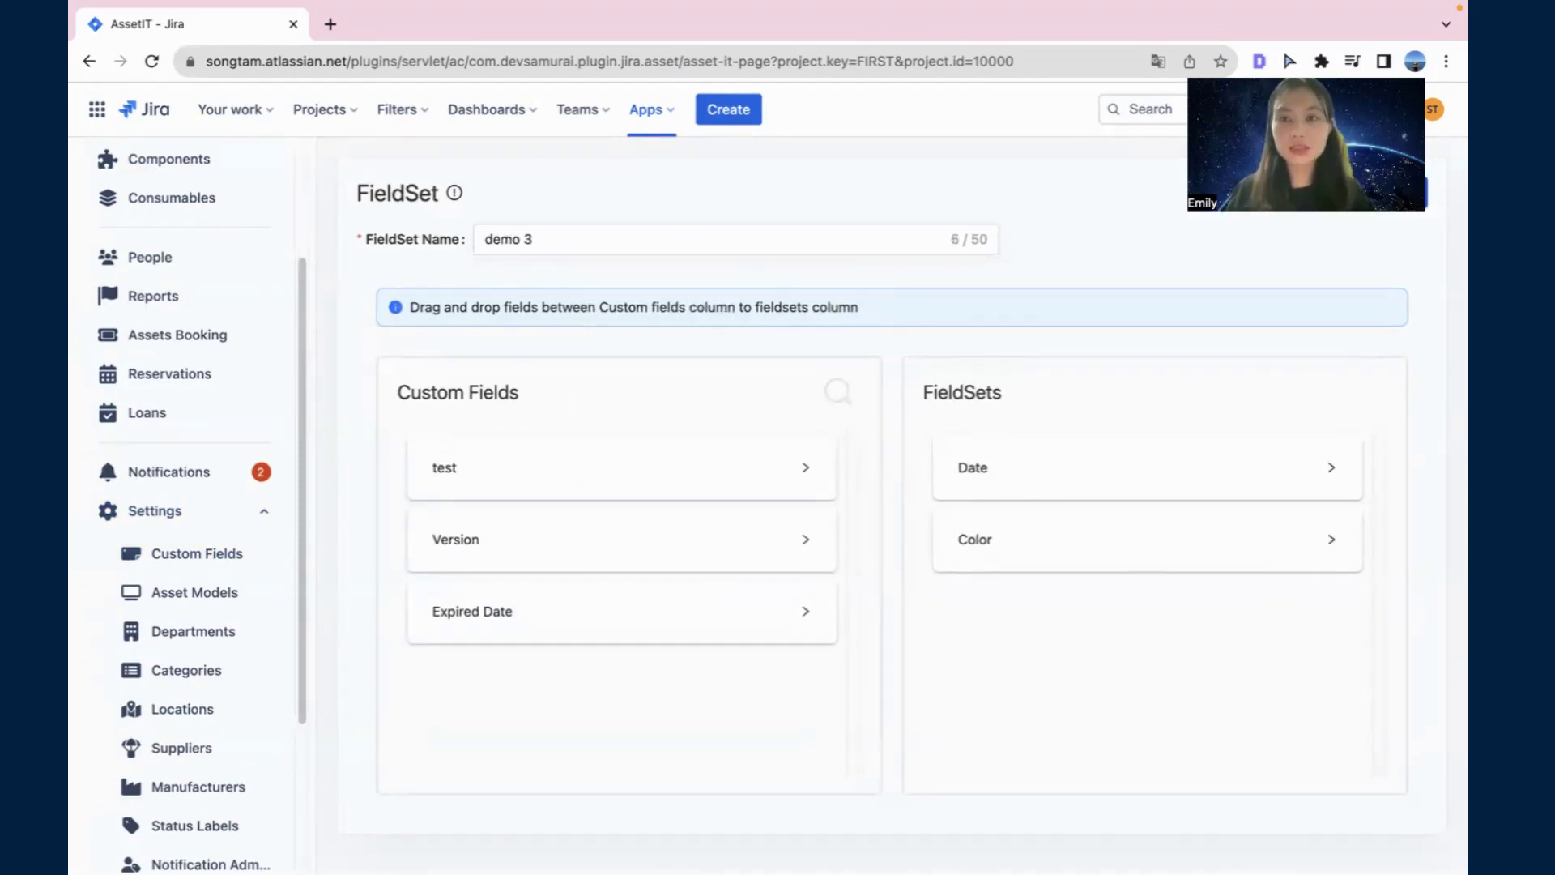
click(1395, 200)
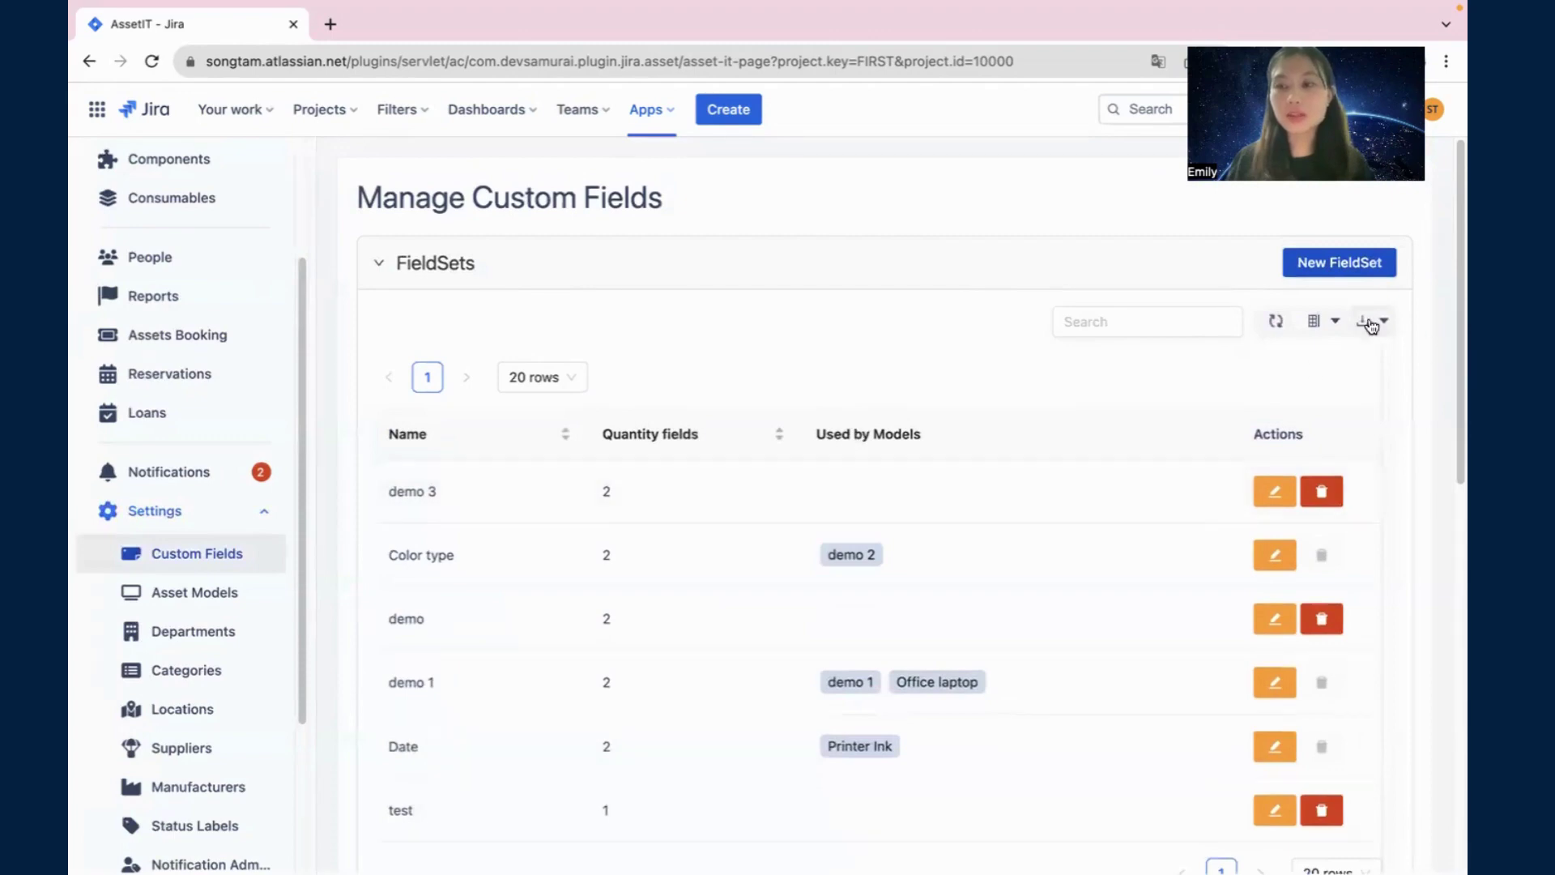
click(1373, 321)
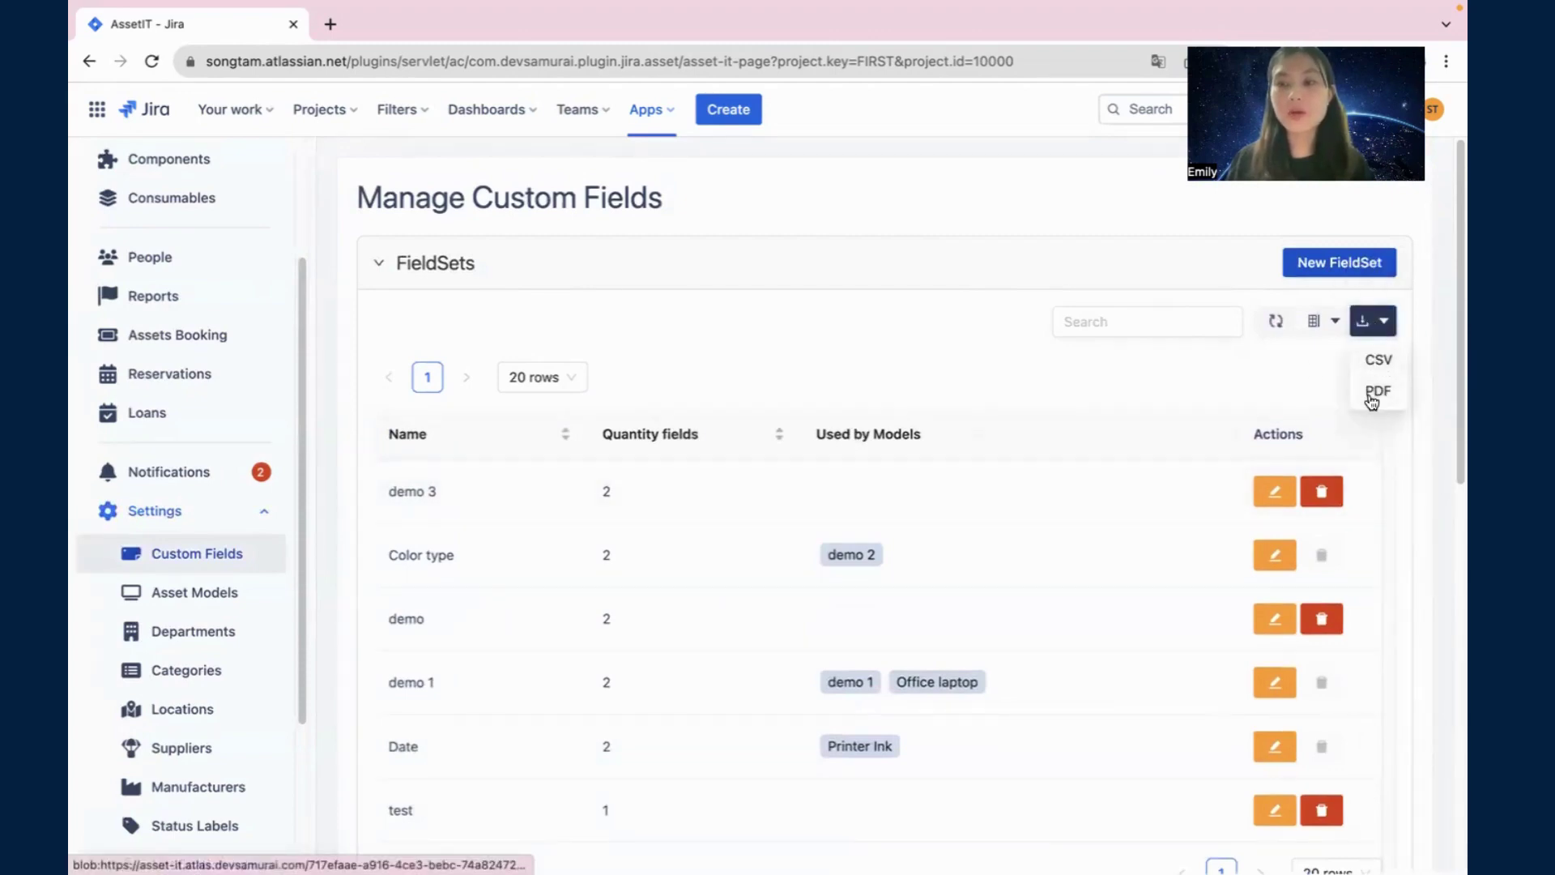
click(1379, 391)
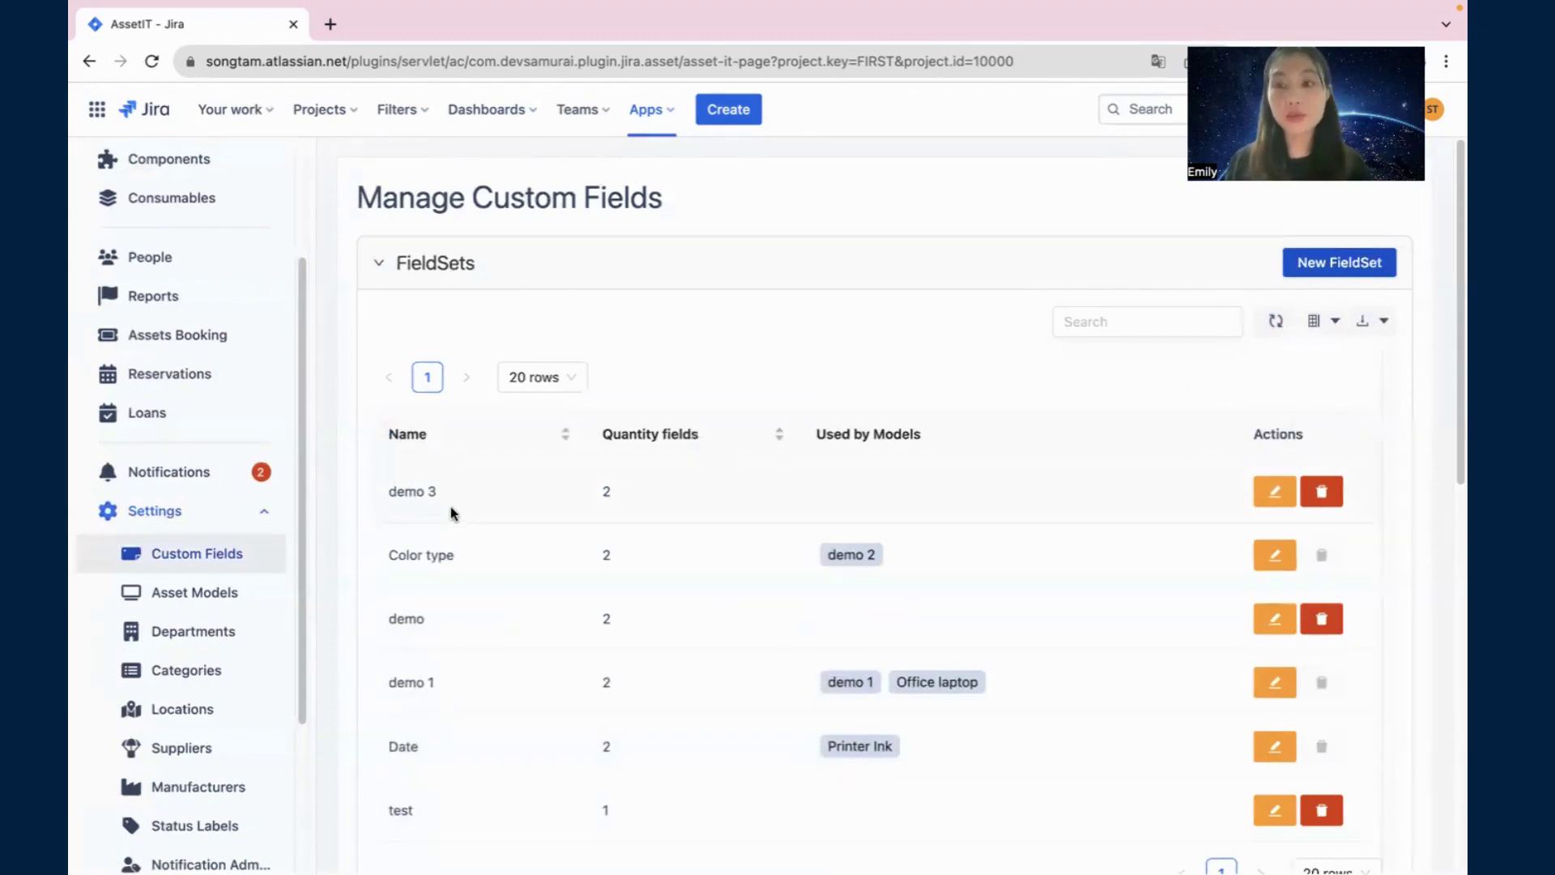
Step: Start a new asset model named laptop with manufacturer Apple and category Laptop
click(195, 595)
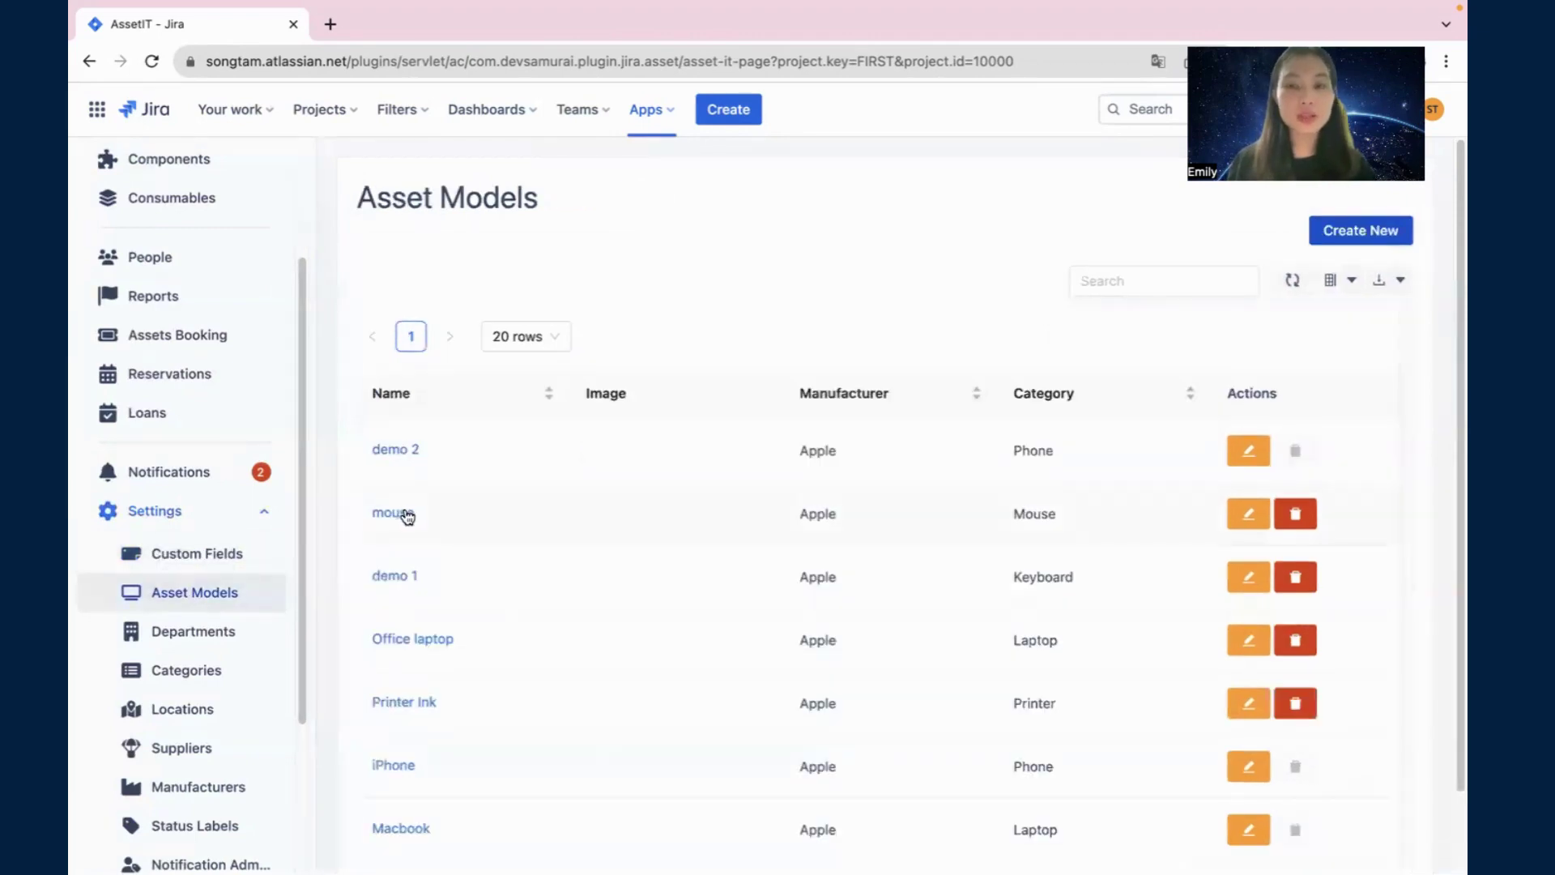
click(1372, 231)
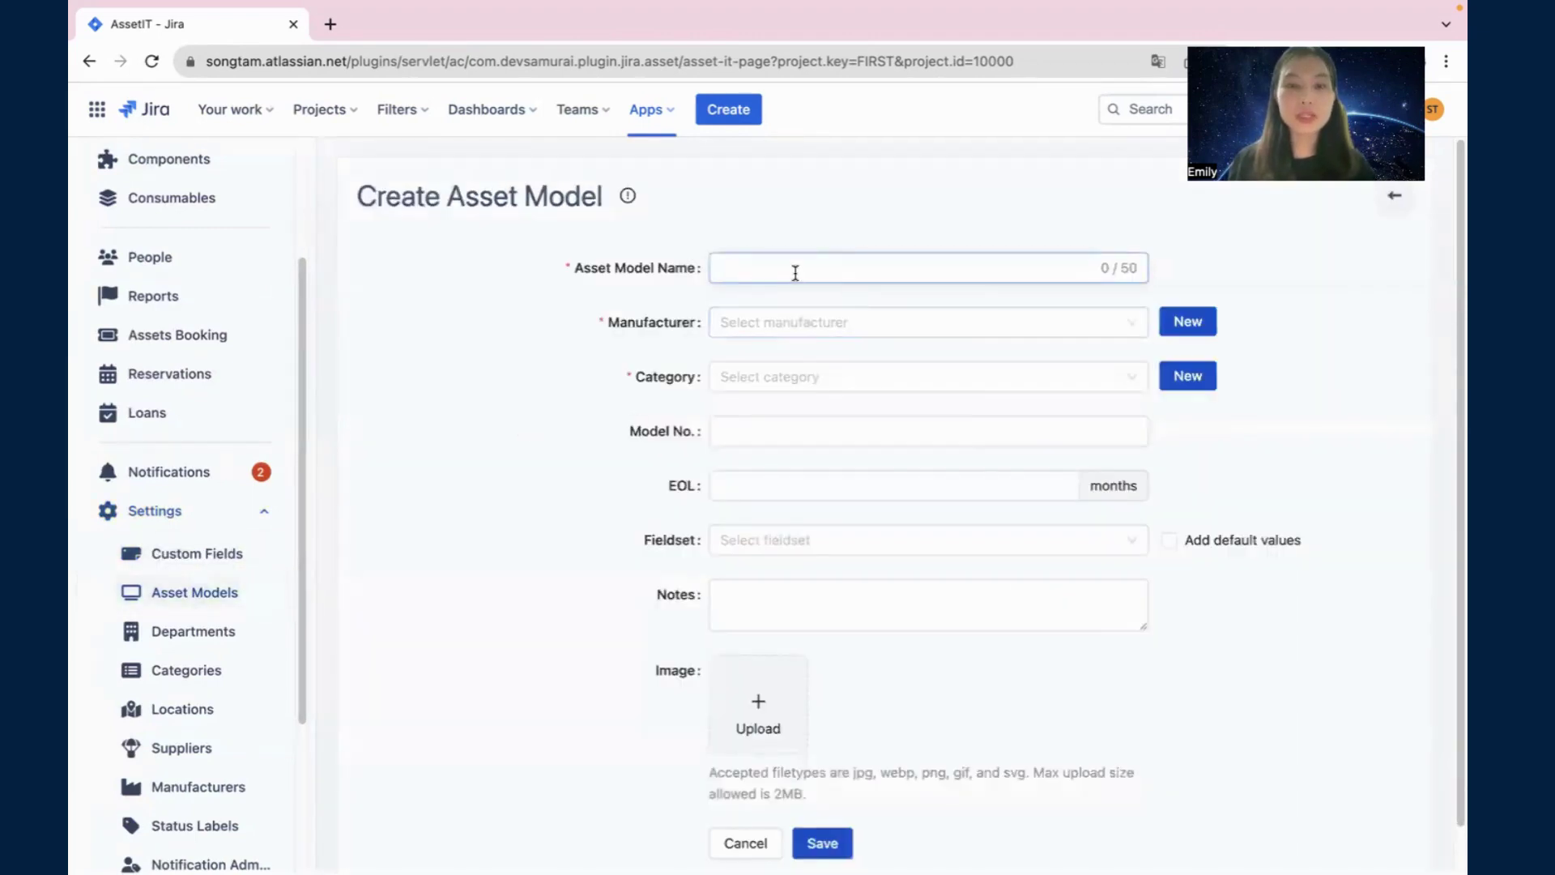
click(795, 273)
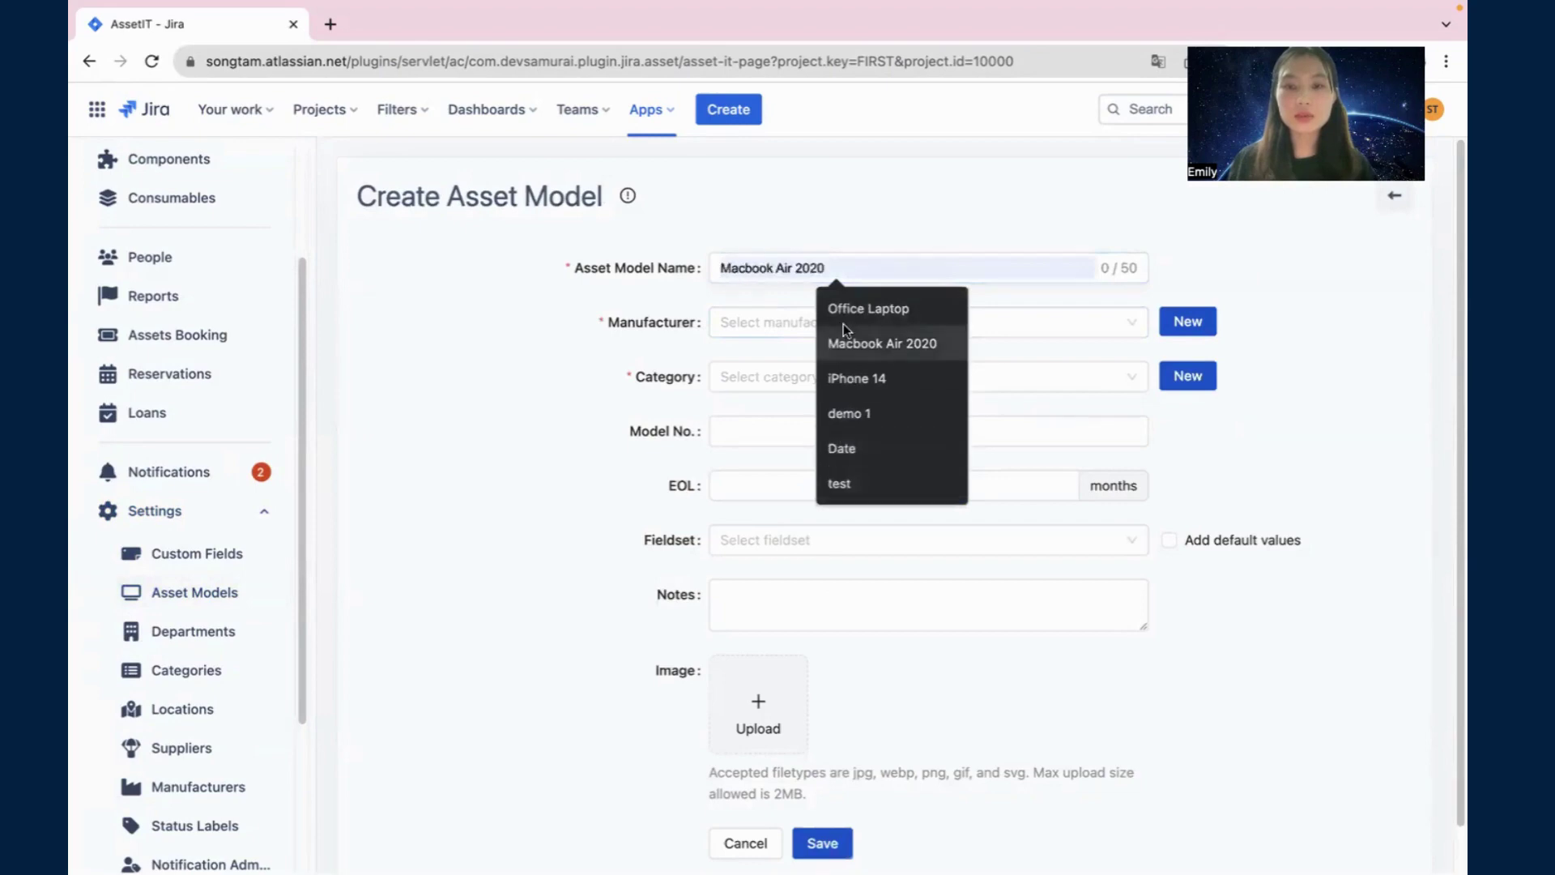
text(laptop)
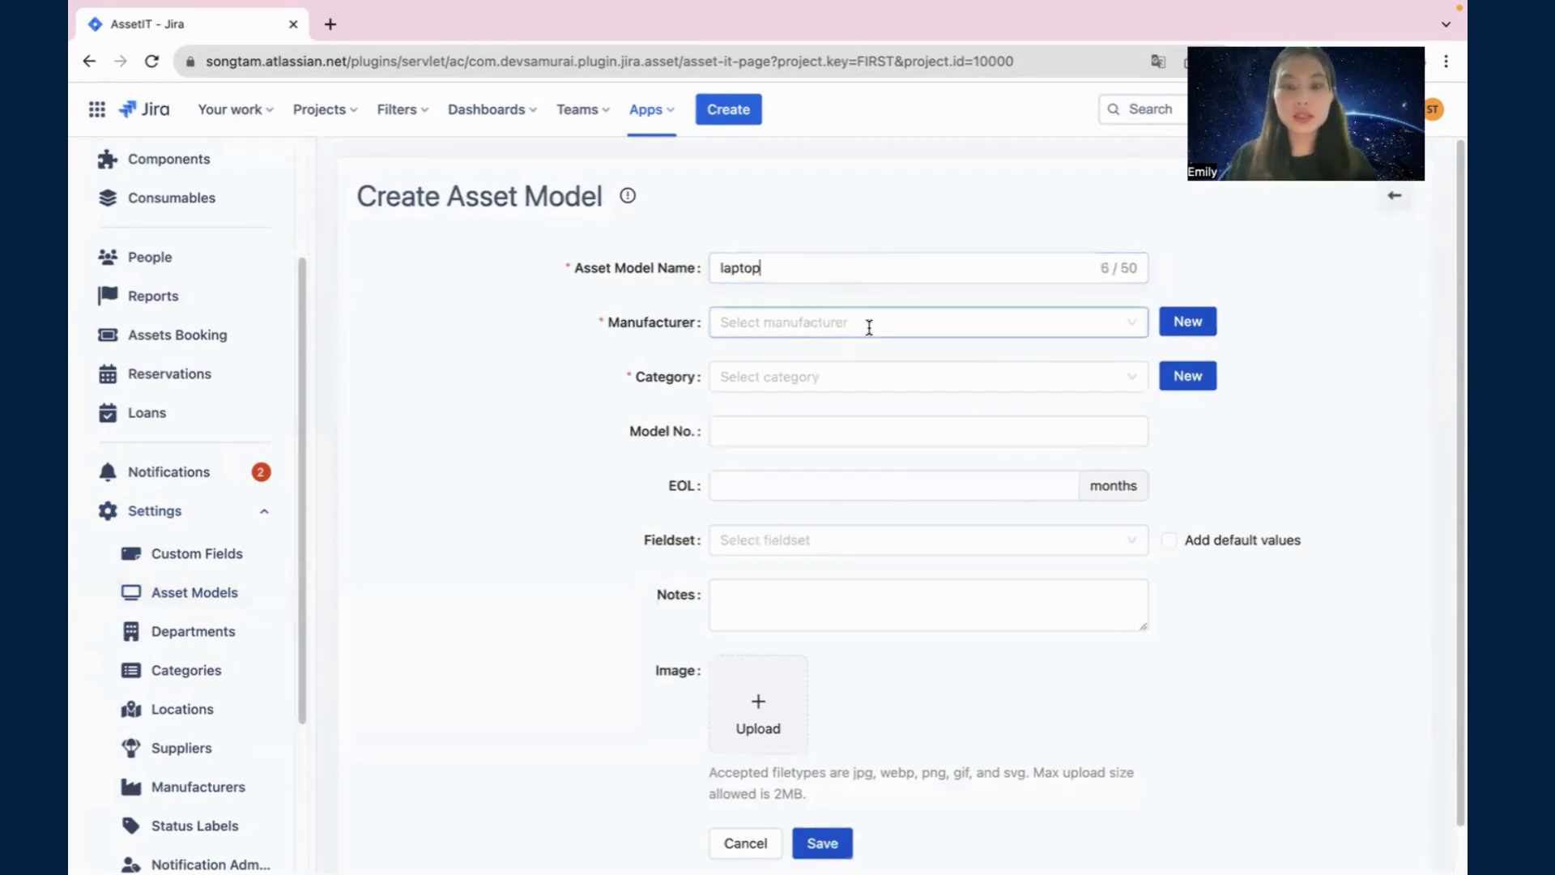
click(870, 324)
click(837, 358)
click(823, 379)
click(790, 445)
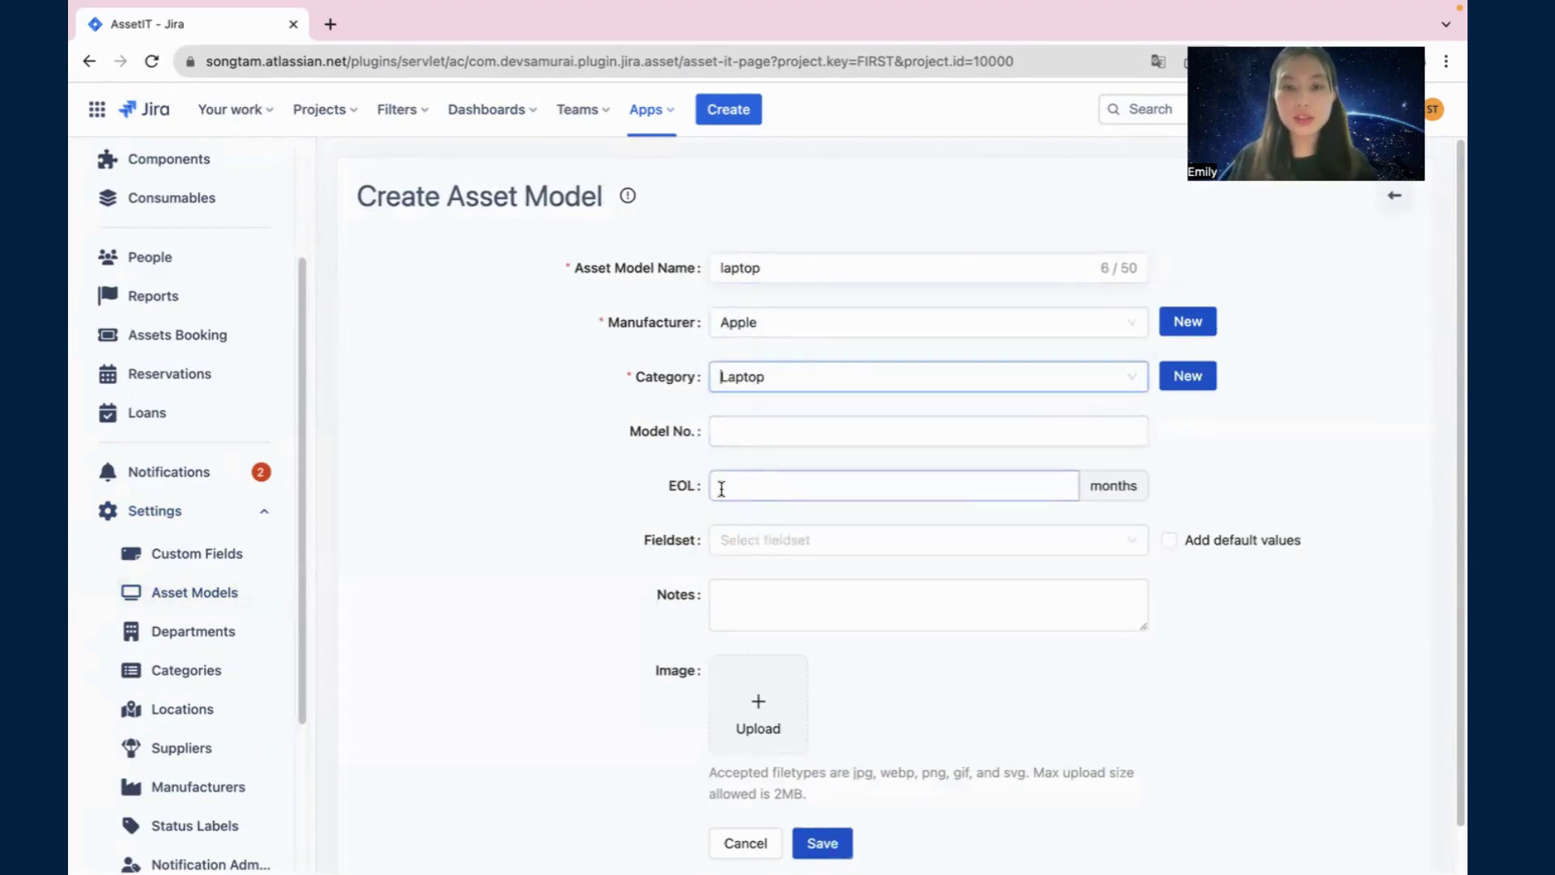
Step: Assign the fieldset demo 3 to the new asset model and save the model
scroll(647, 541, down, 1)
click(806, 527)
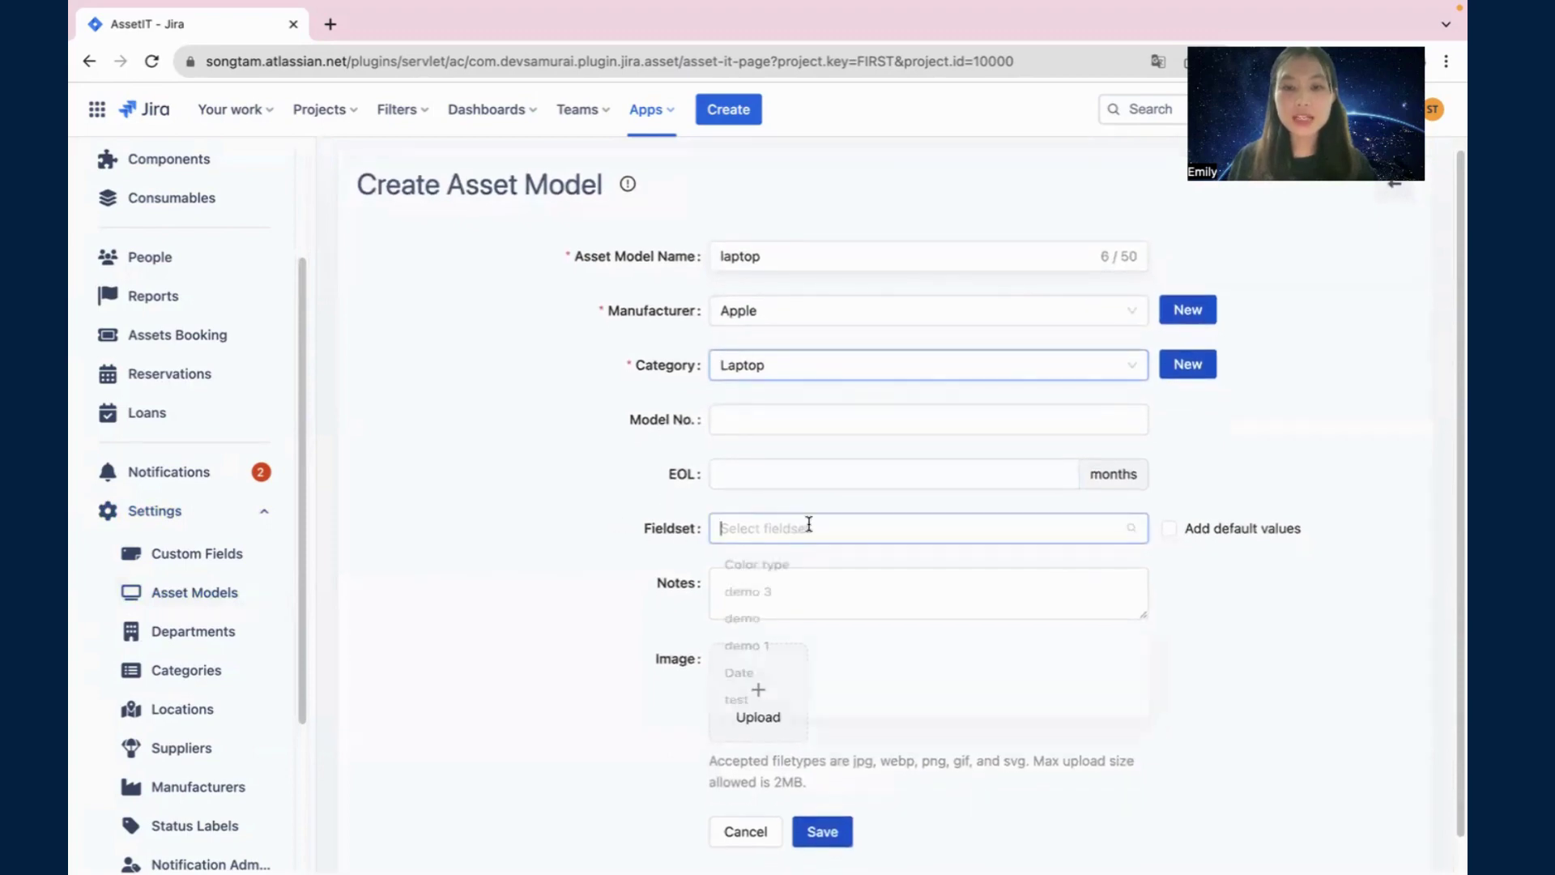
click(745, 600)
click(717, 527)
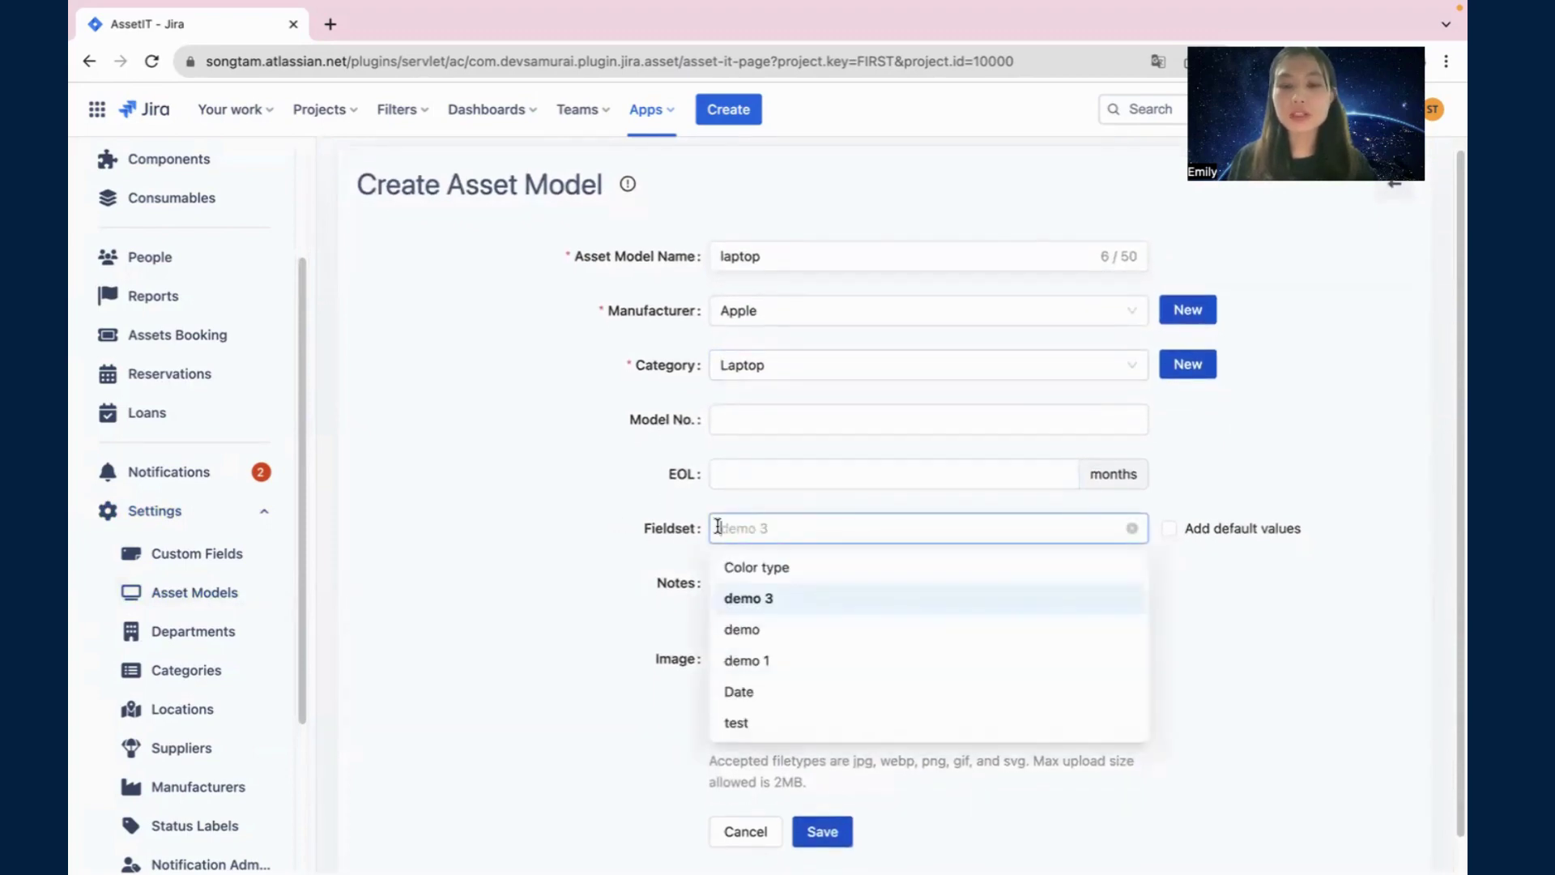
click(508, 555)
click(820, 829)
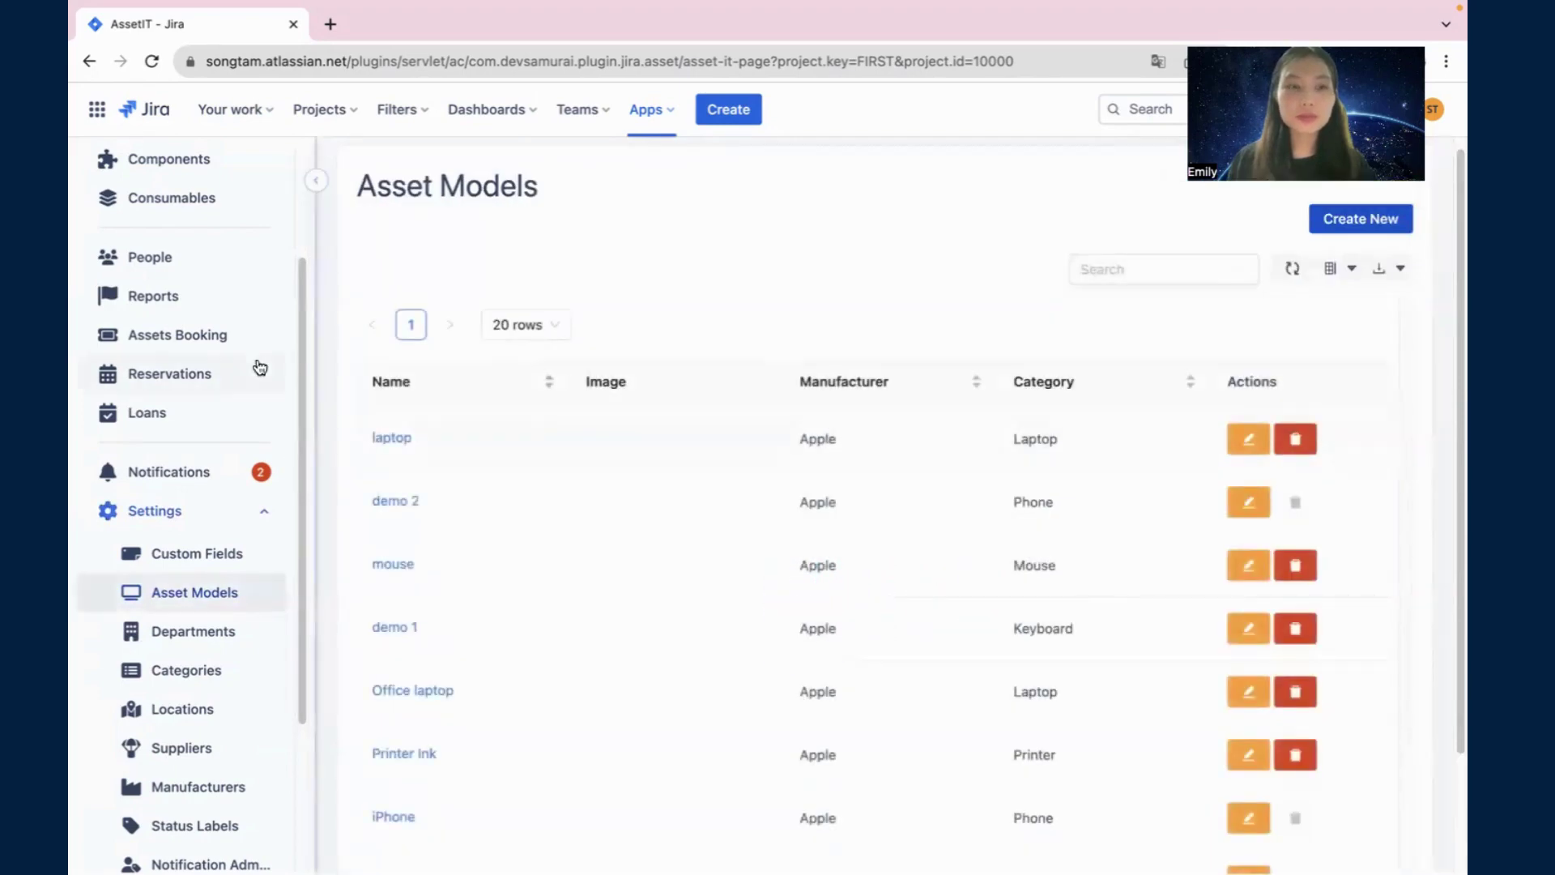
Step: Start a new asset with the model demo 2 and check which custom fields that model brings in
scroll(167, 222, up, 2)
click(165, 219)
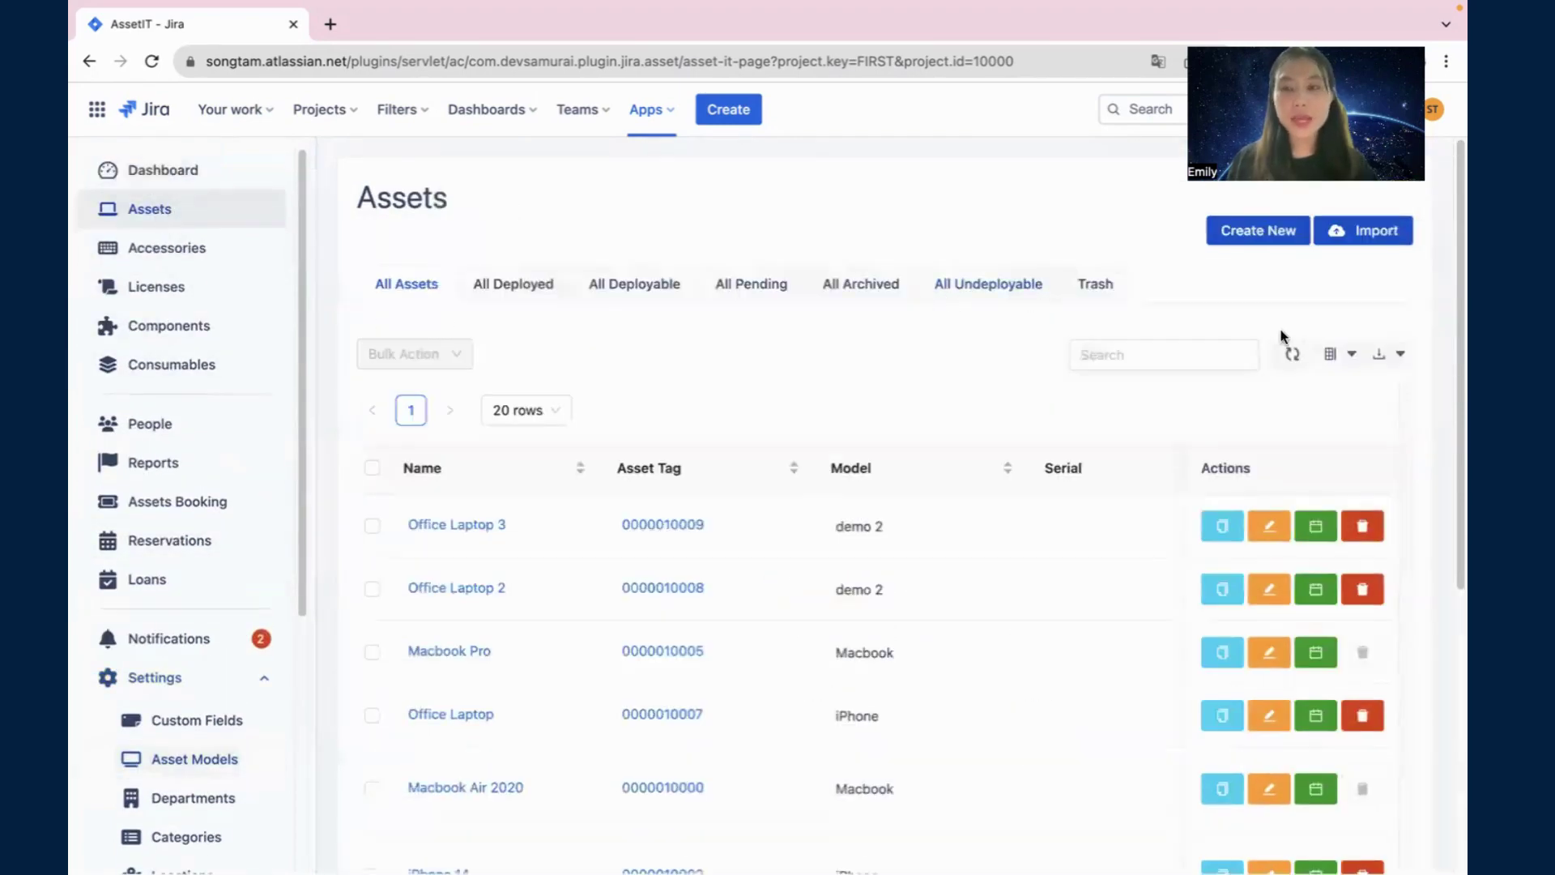
click(1246, 233)
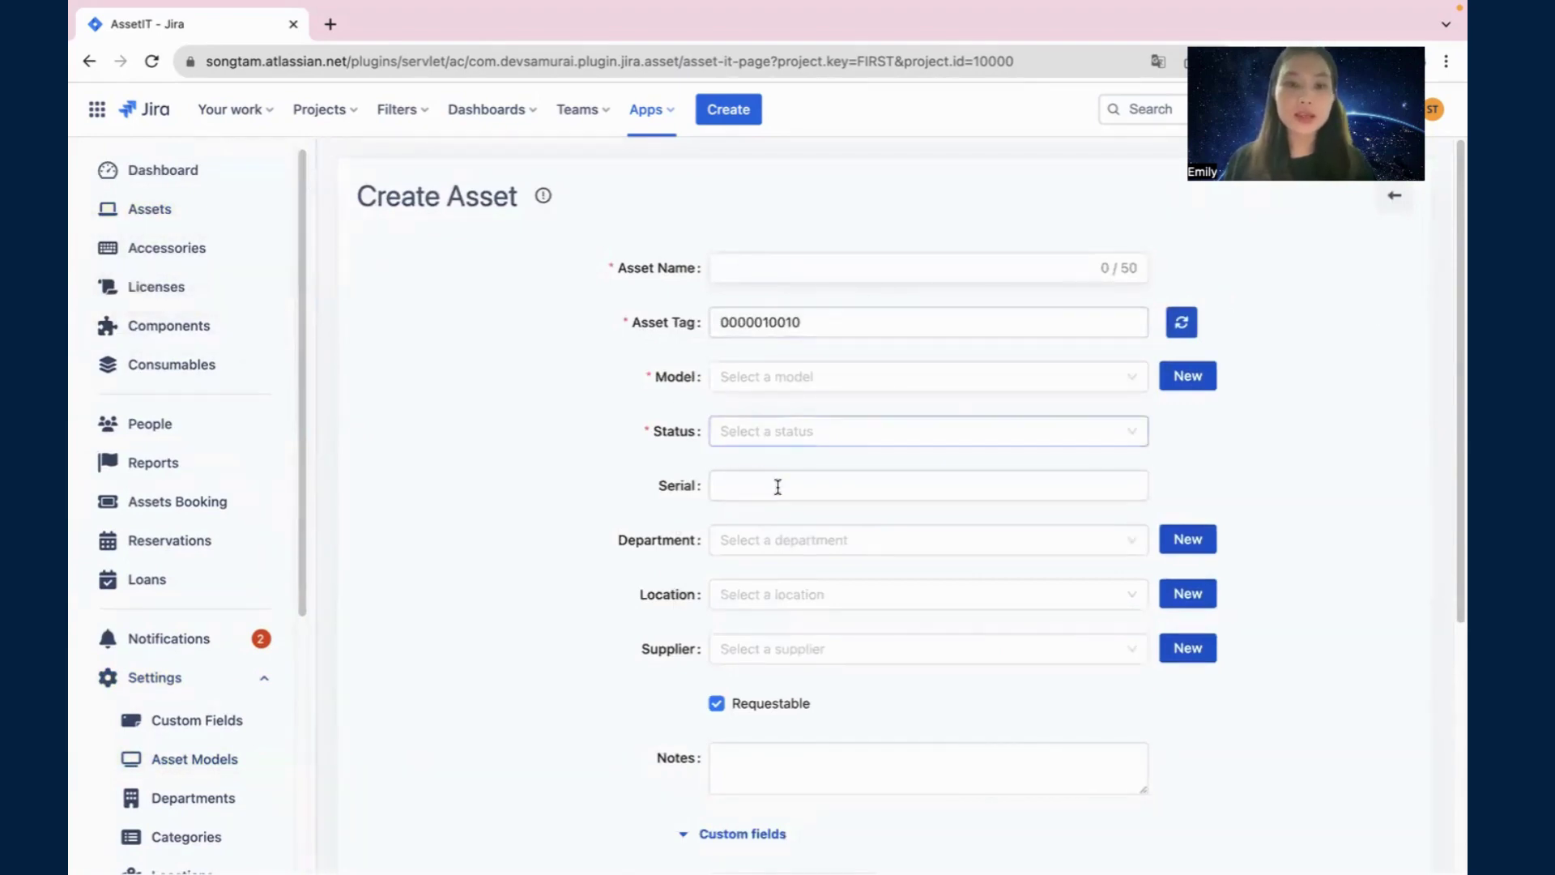
click(782, 387)
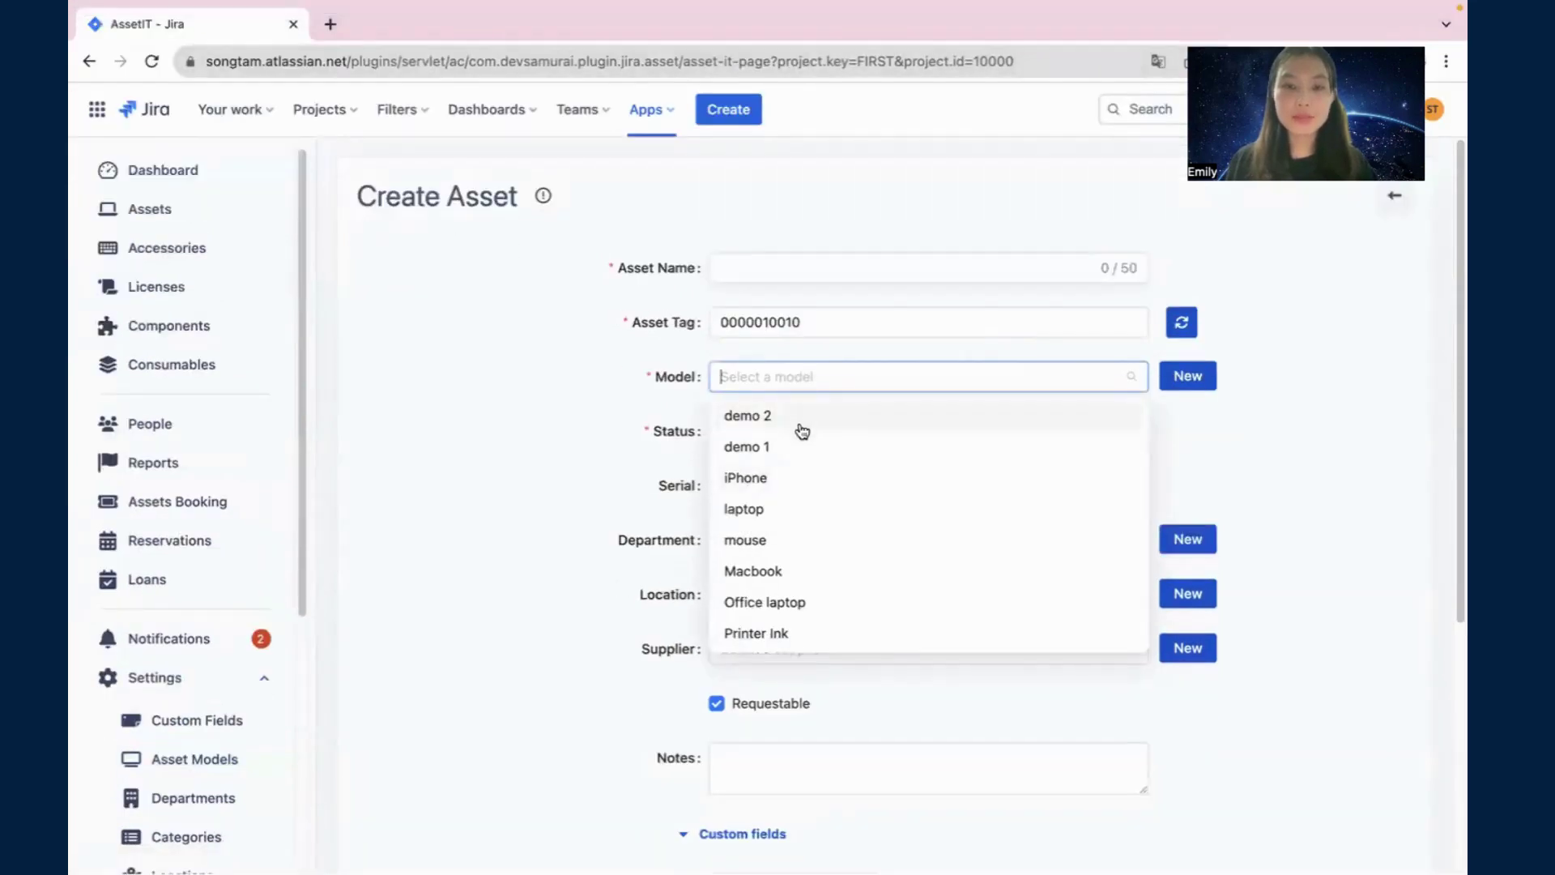
click(779, 413)
scroll(804, 658, down, 1)
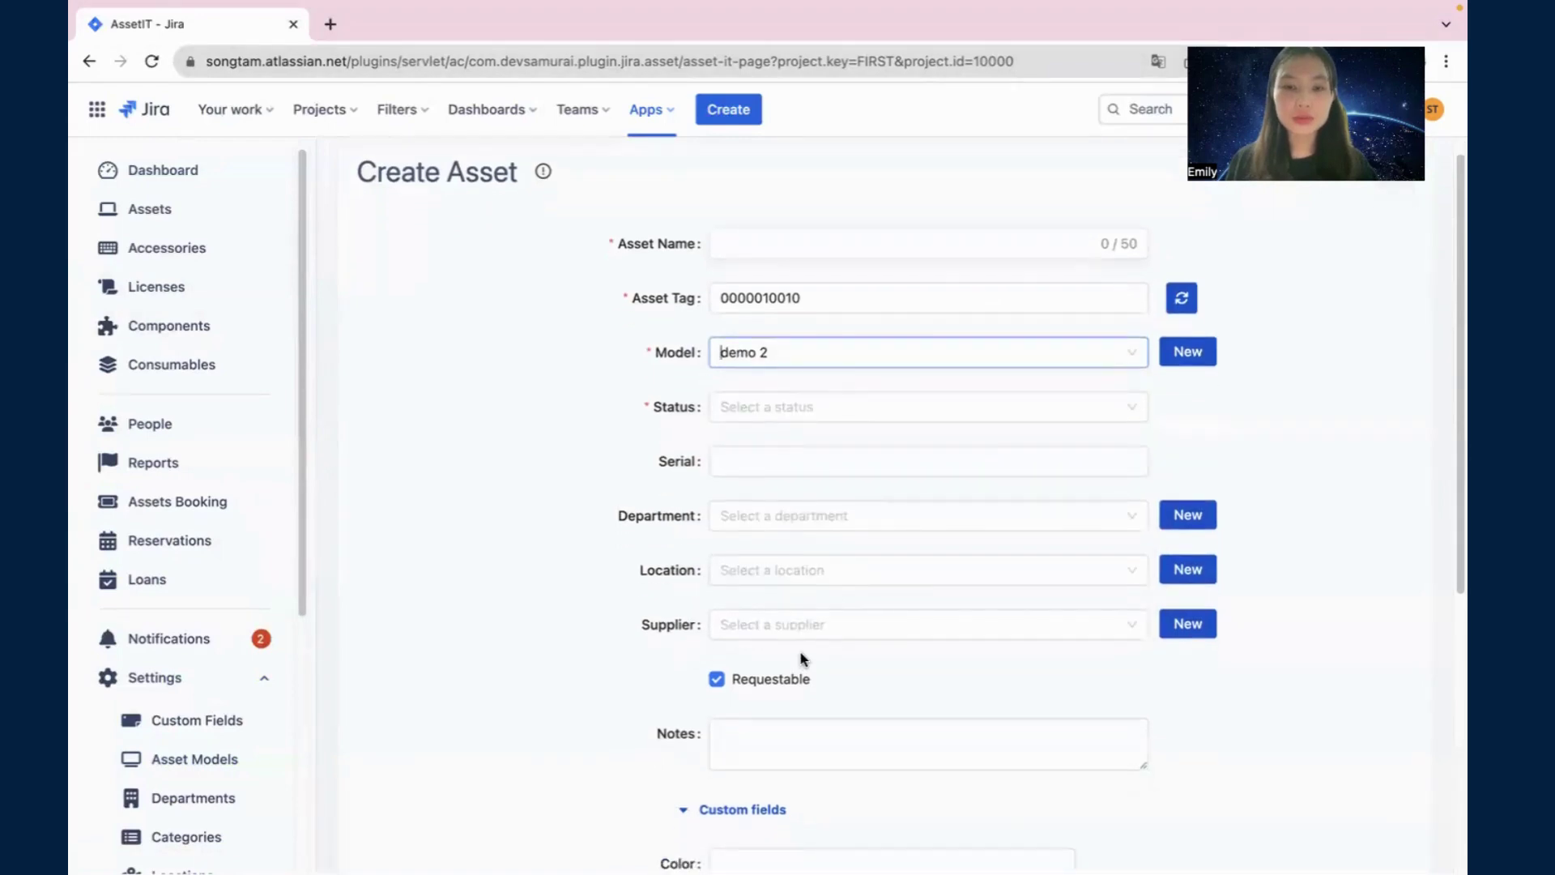
scroll(800, 659, down, 2)
click(709, 698)
click(745, 689)
scroll(743, 675, down, 1)
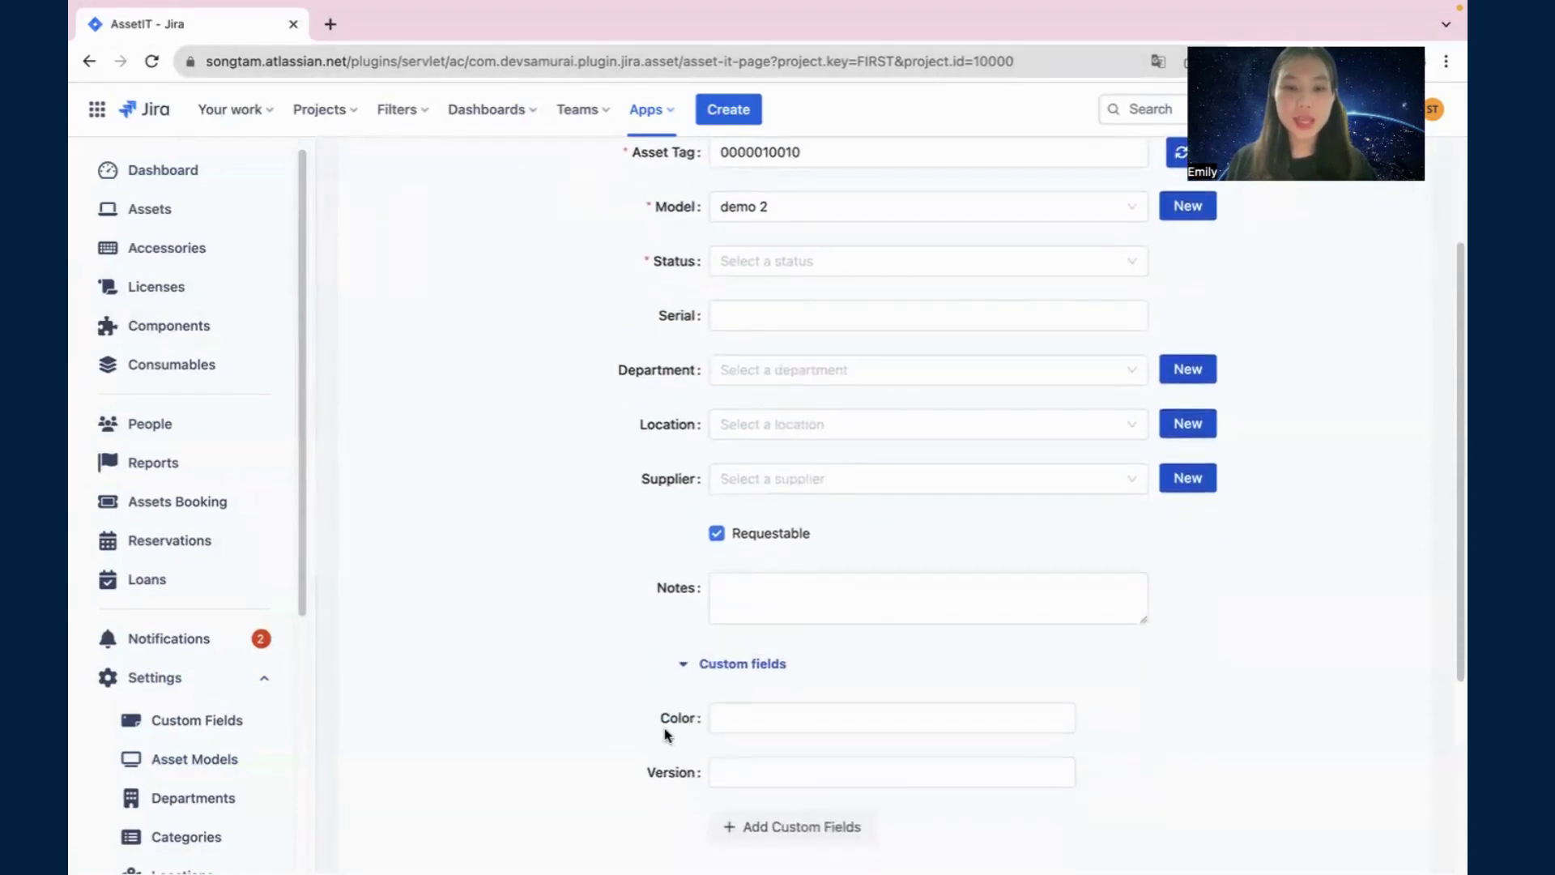
Step: Switch the new asset's model to Office laptop and review the custom fields it provides
click(855, 200)
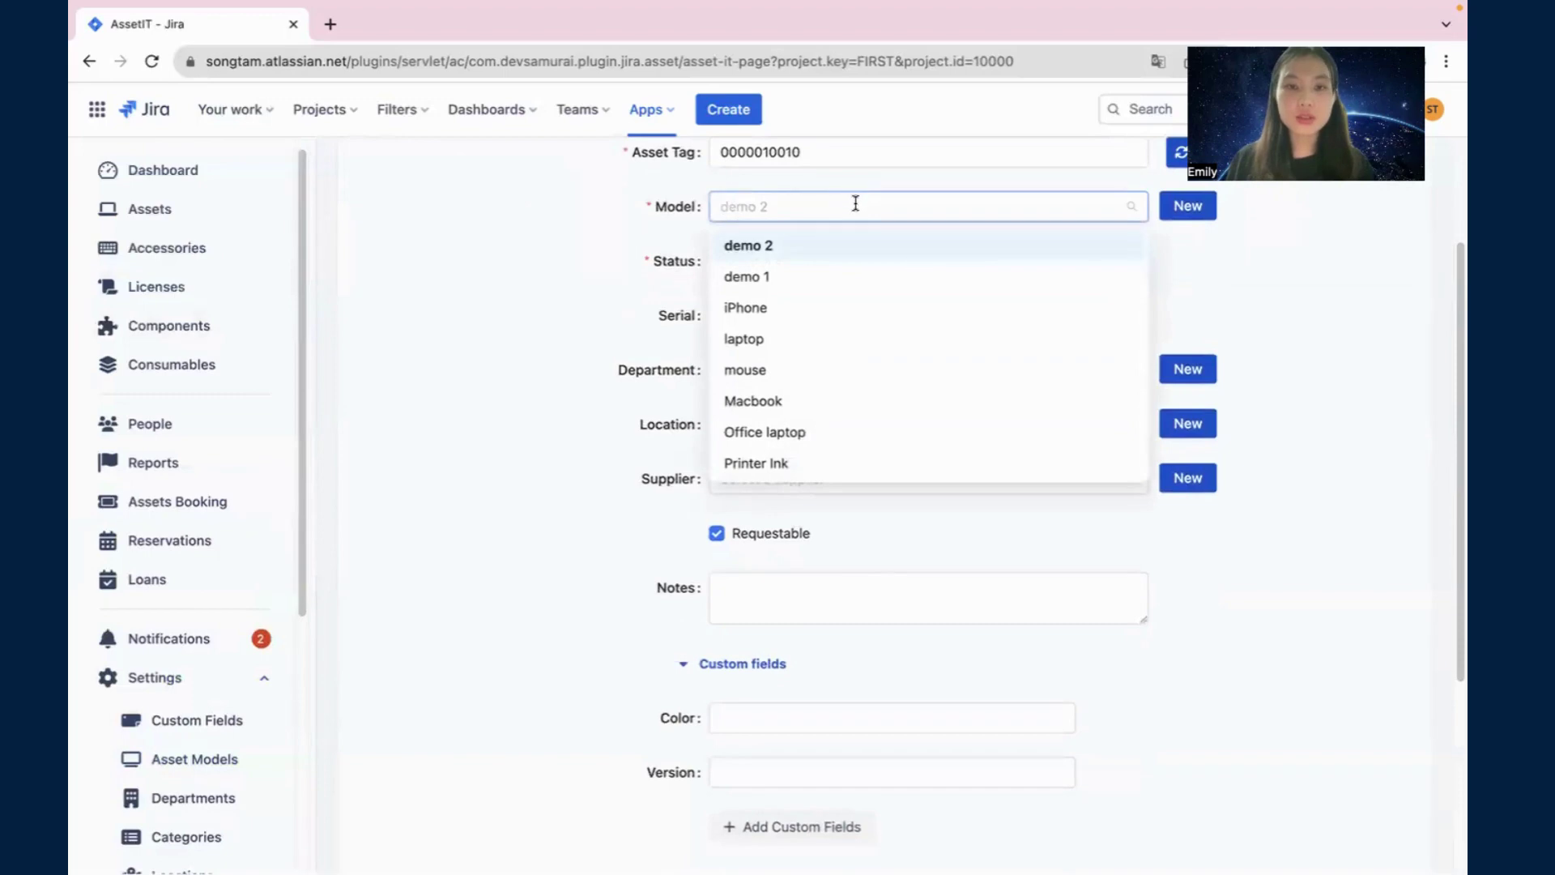
click(768, 439)
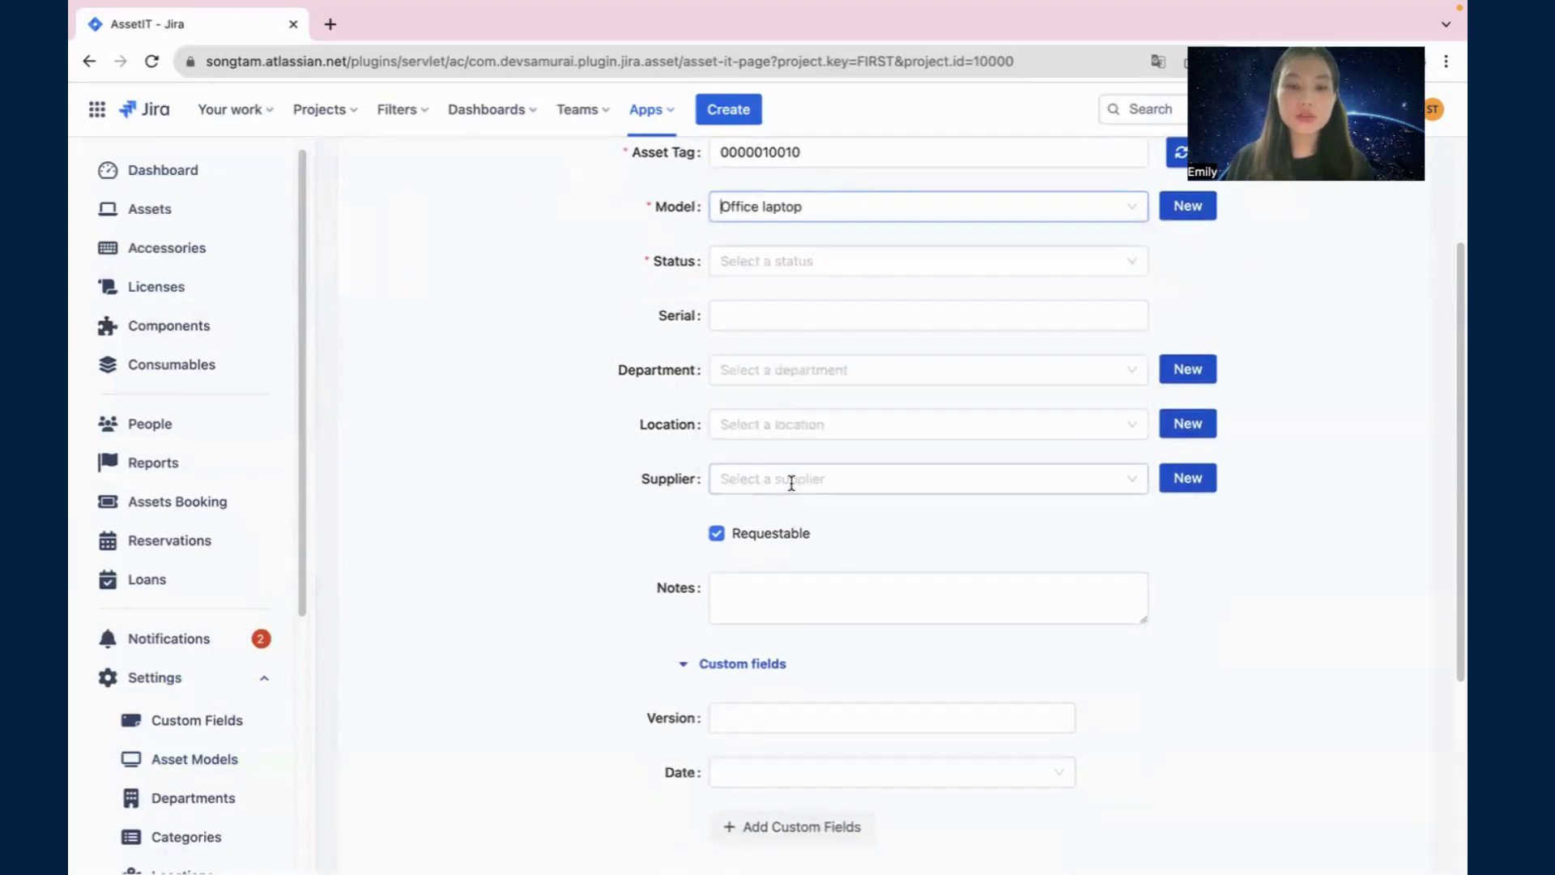
click(726, 663)
click(726, 664)
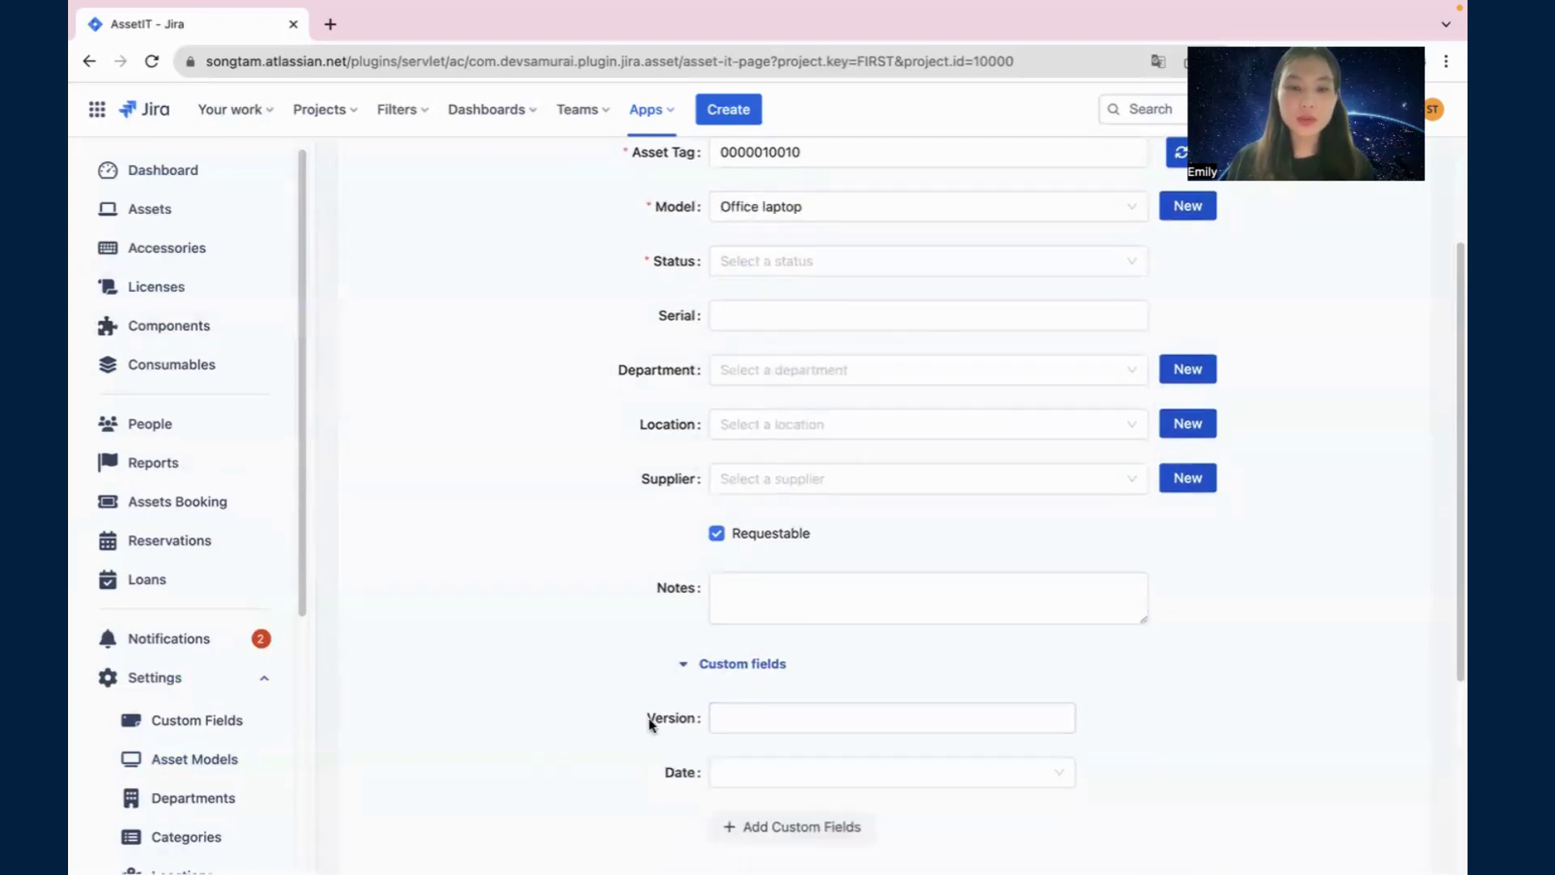
scroll(721, 648, up, 3)
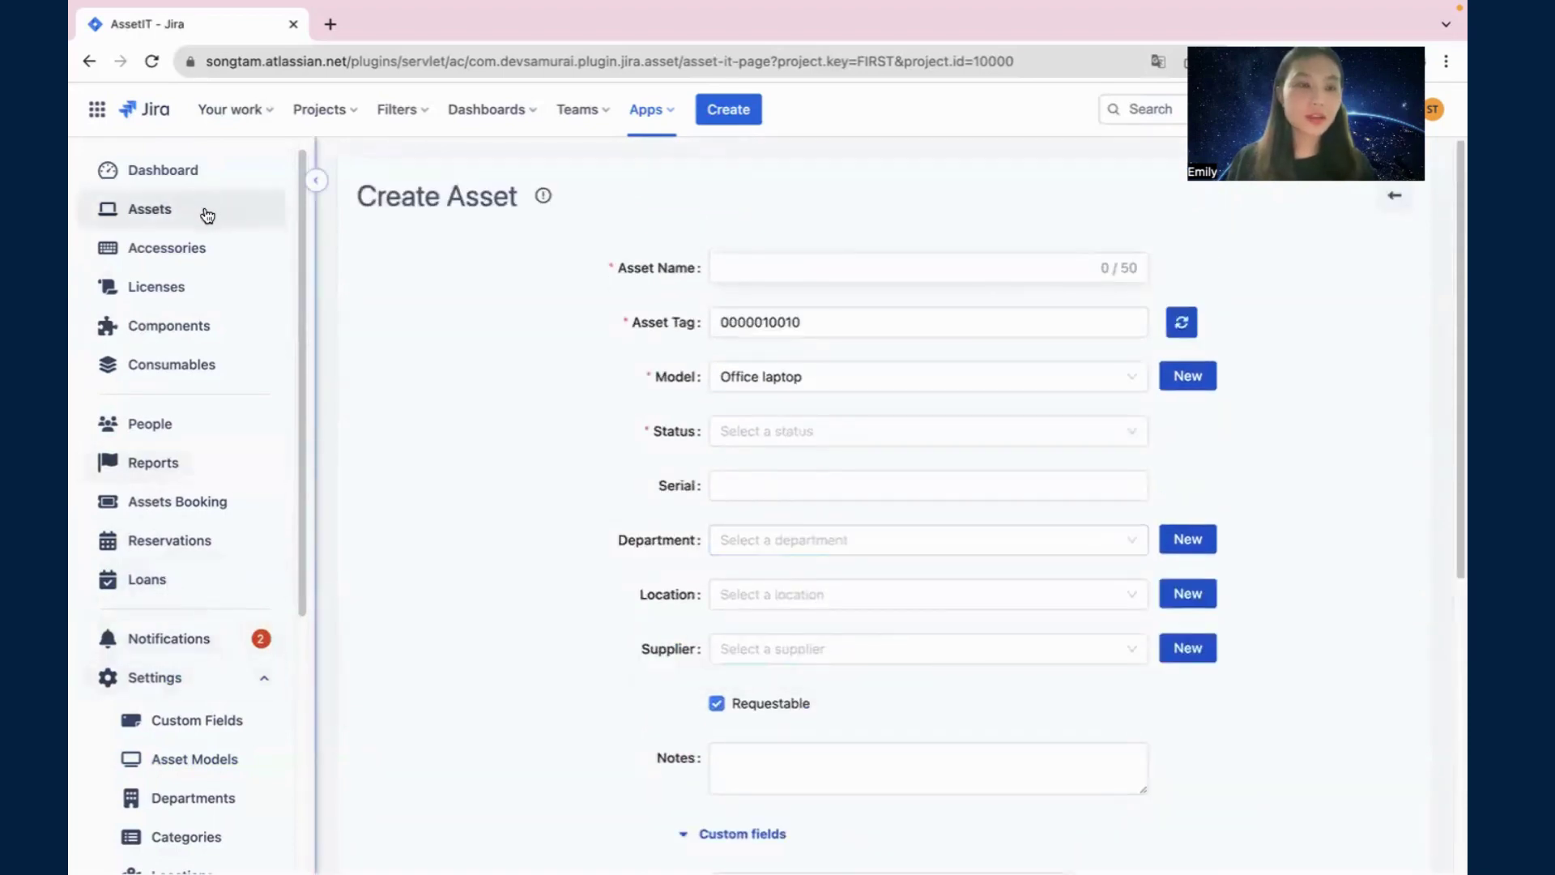
Step: Return to custom field management, collapse the FieldSets section and review the list of custom fields
click(182, 724)
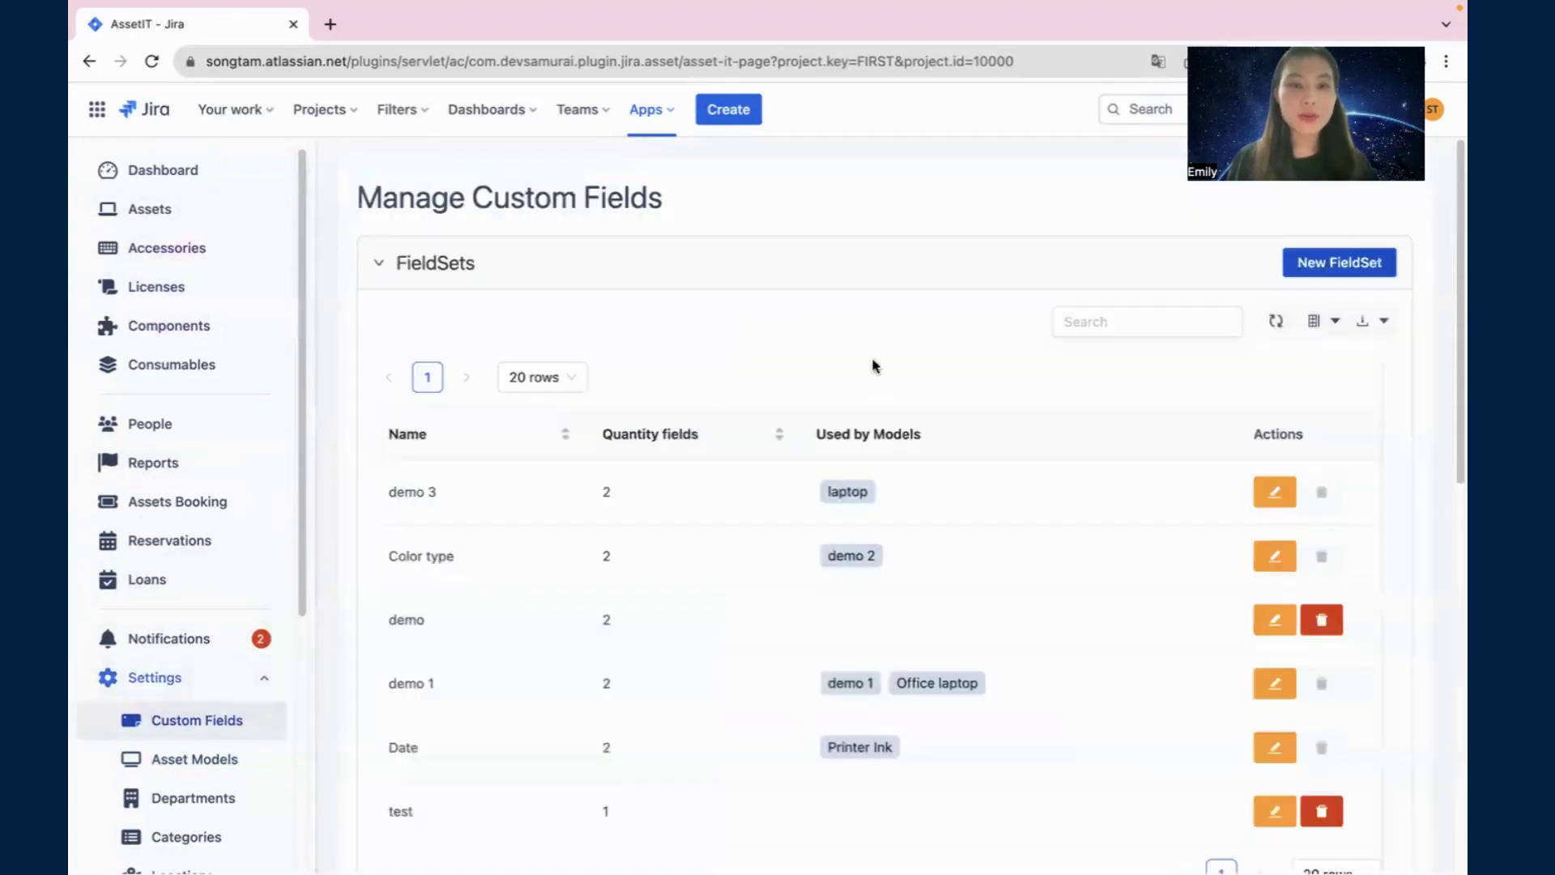
click(427, 270)
click(874, 274)
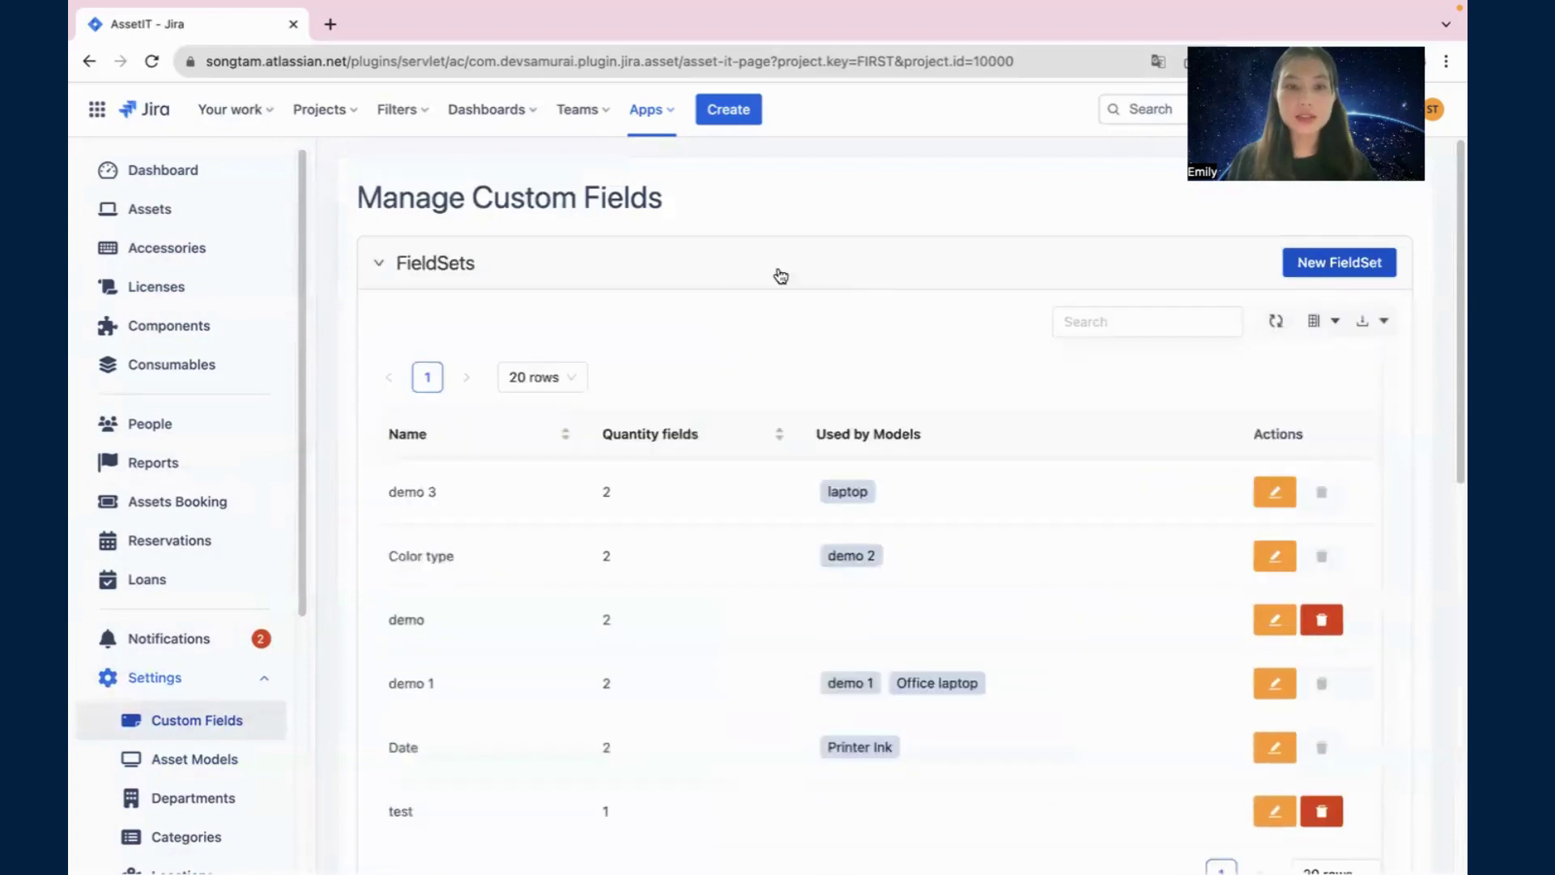
click(527, 262)
scroll(537, 298, down, 1)
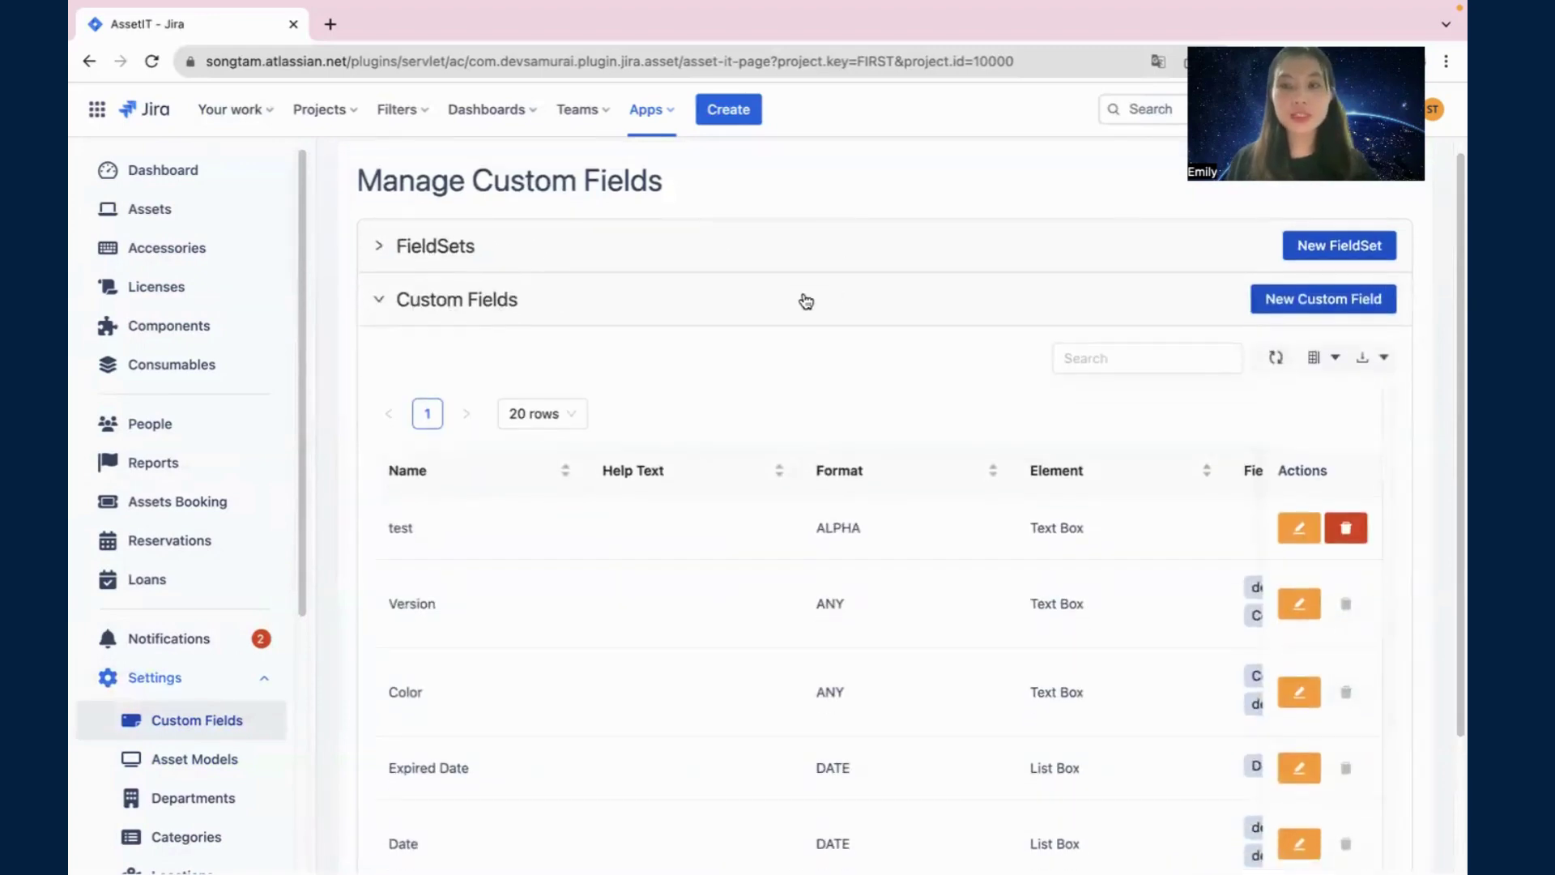
scroll(936, 391, down, 1)
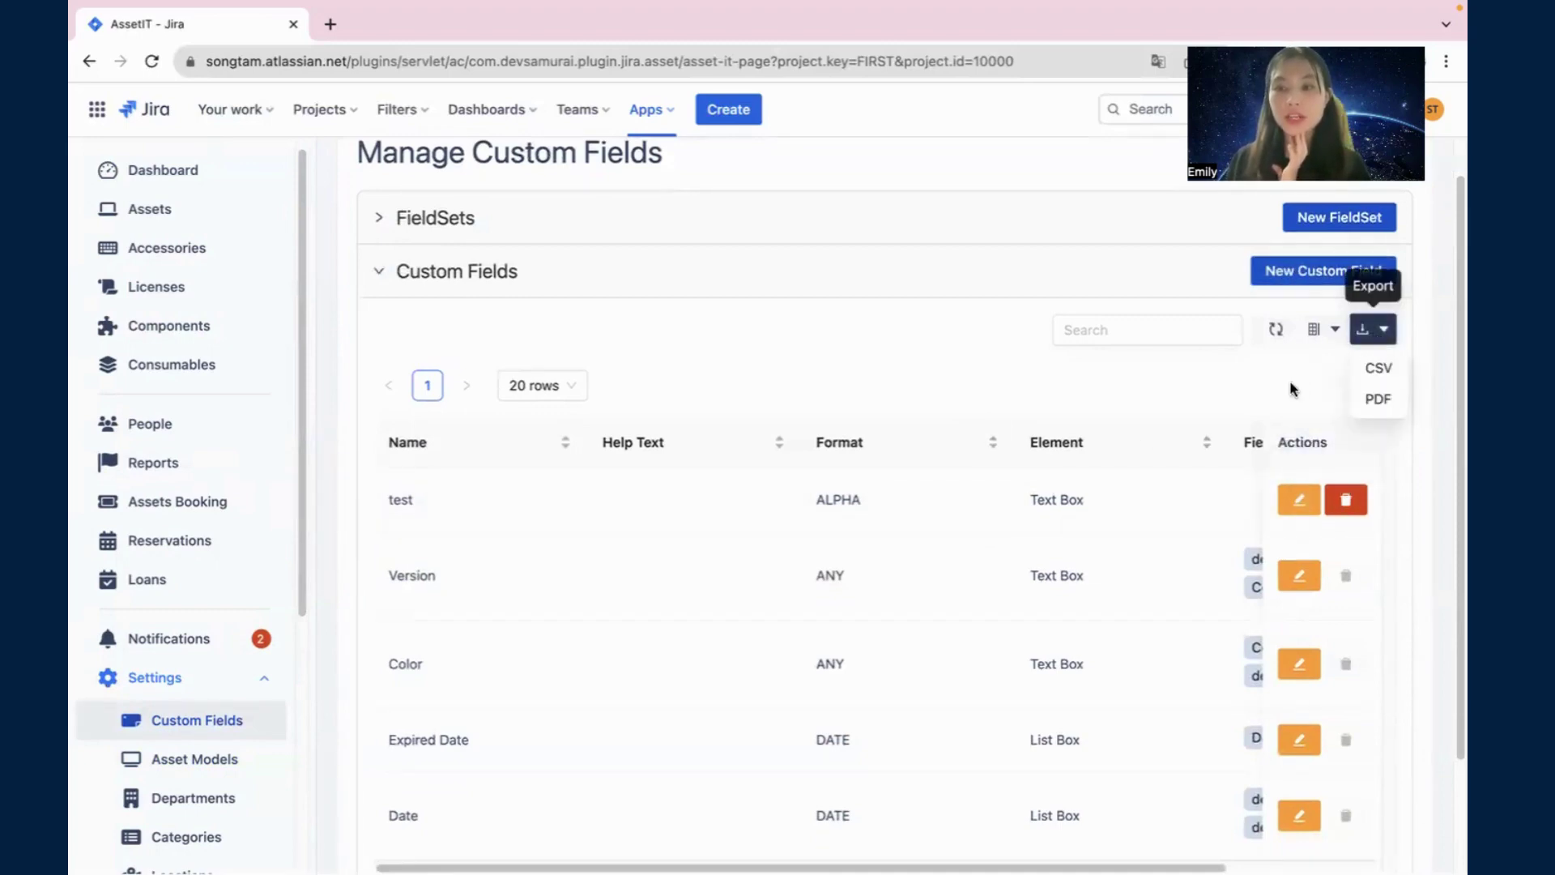
Step: Start a new custom field, review the available element types and choose Text Box as its element
click(1296, 272)
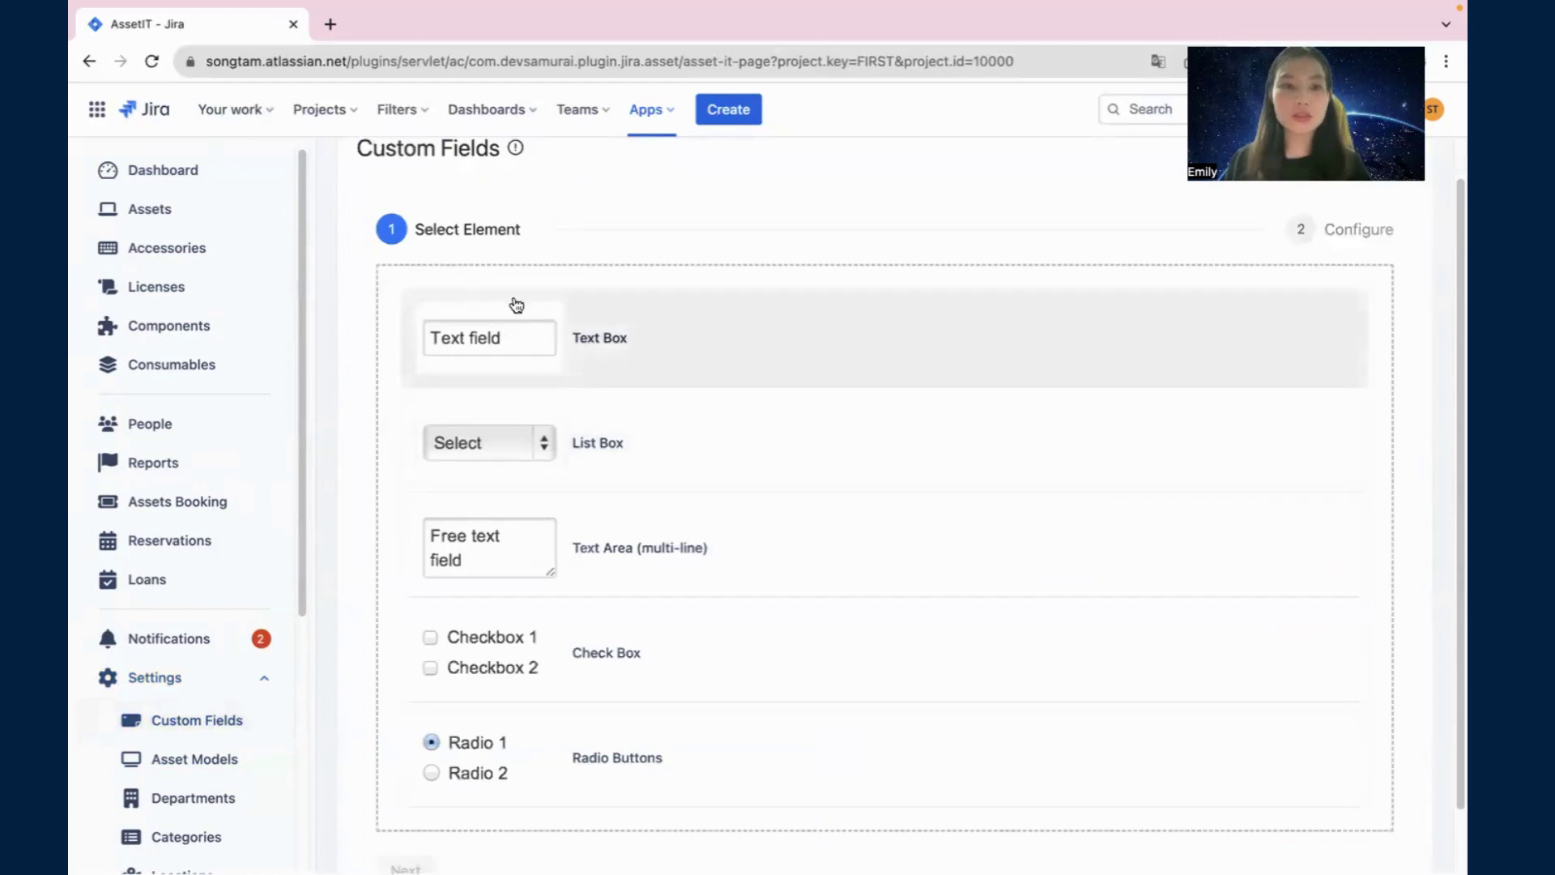
scroll(712, 642, down, 1)
scroll(713, 642, up, 2)
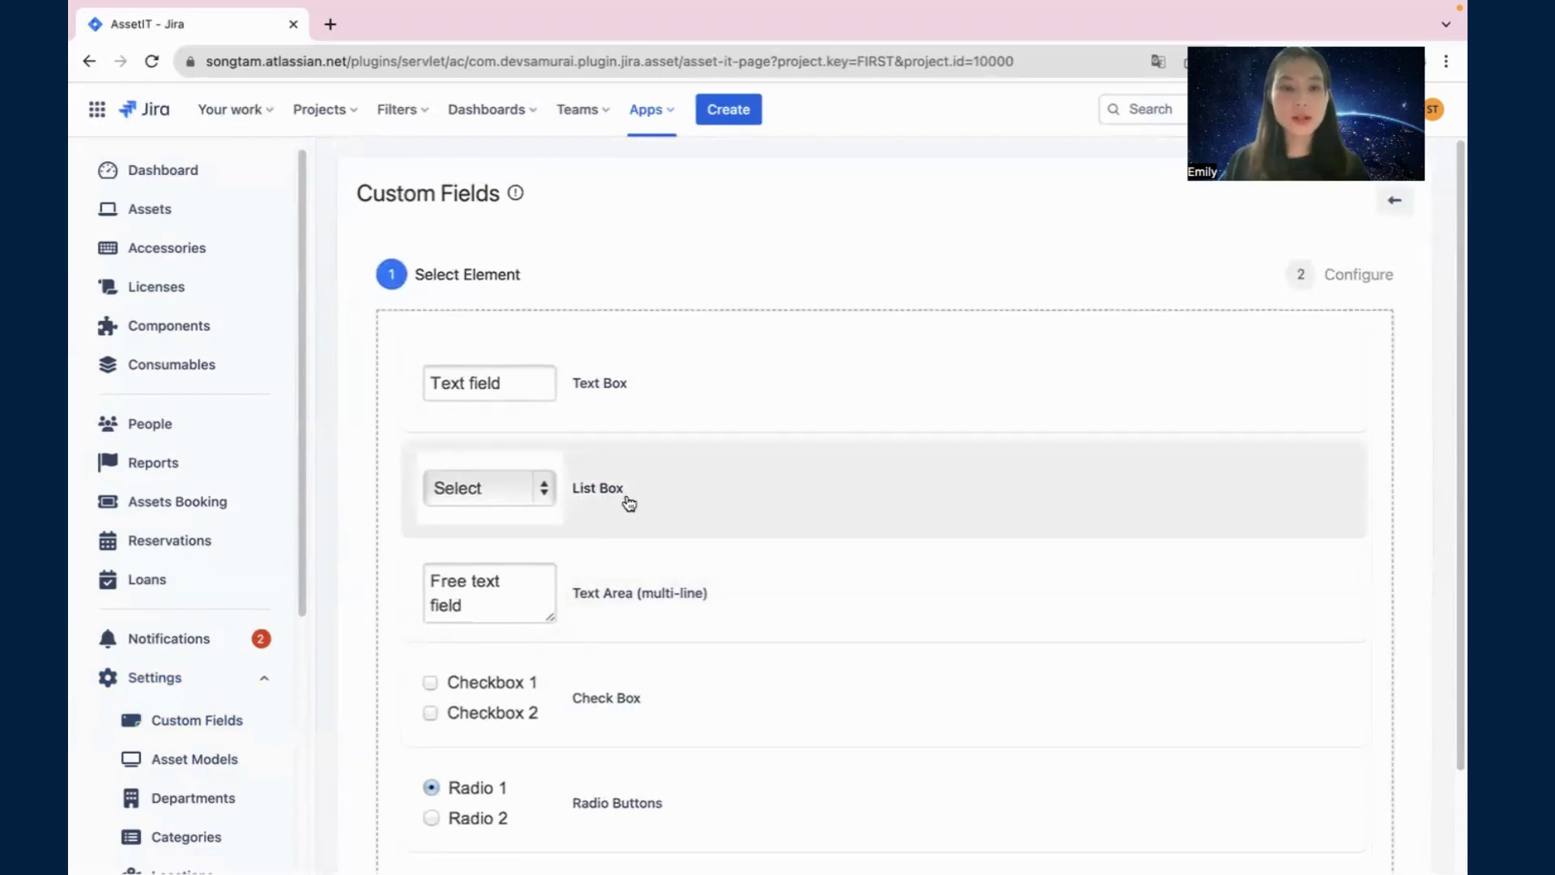
scroll(583, 486, down, 2)
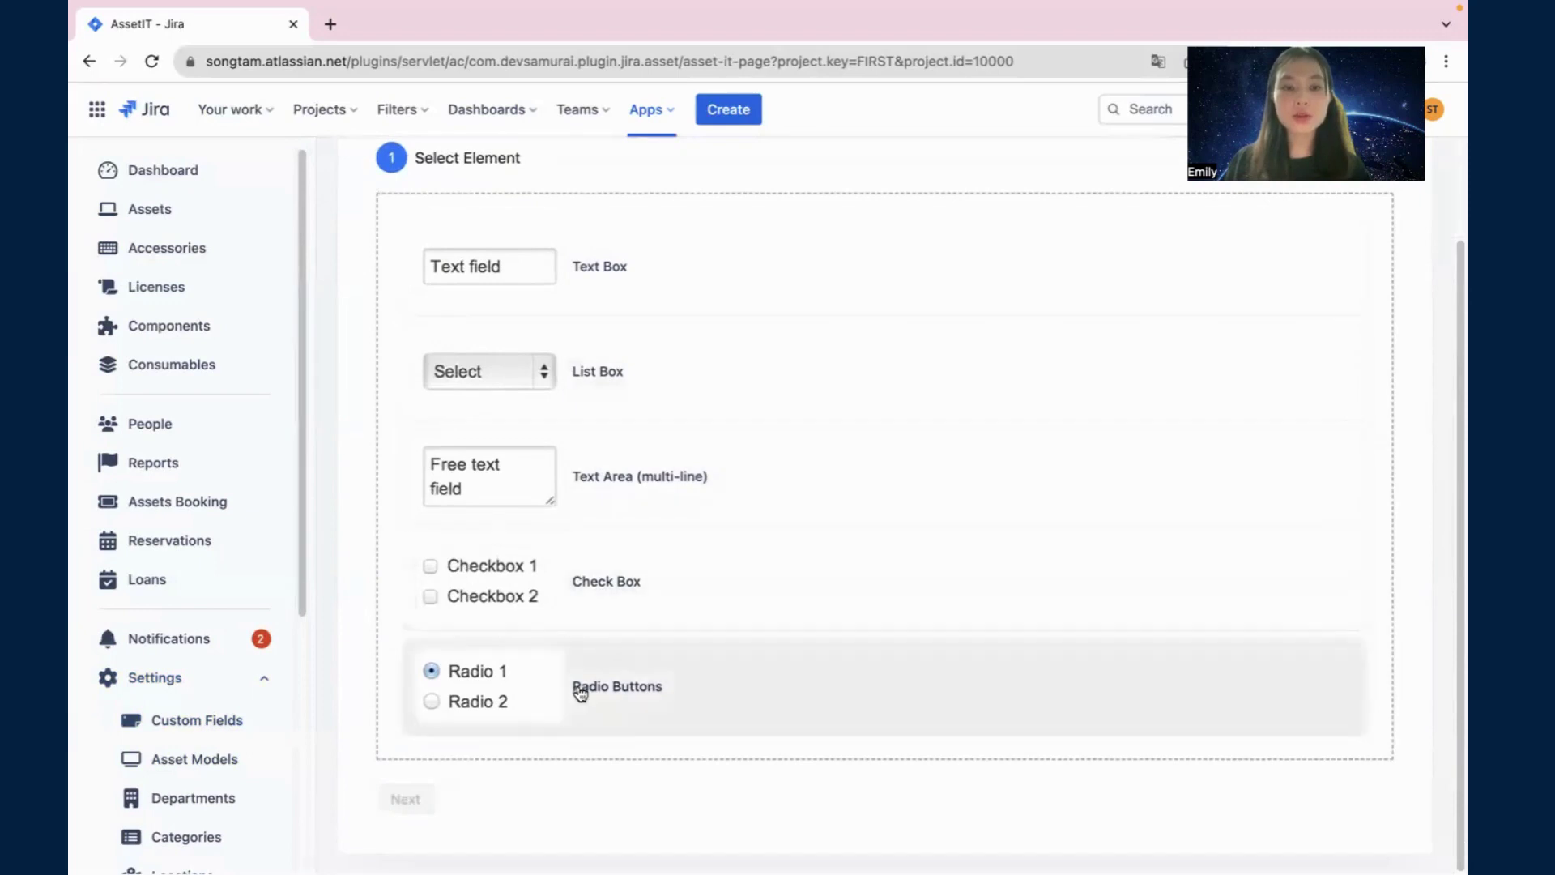
scroll(545, 691, up, 2)
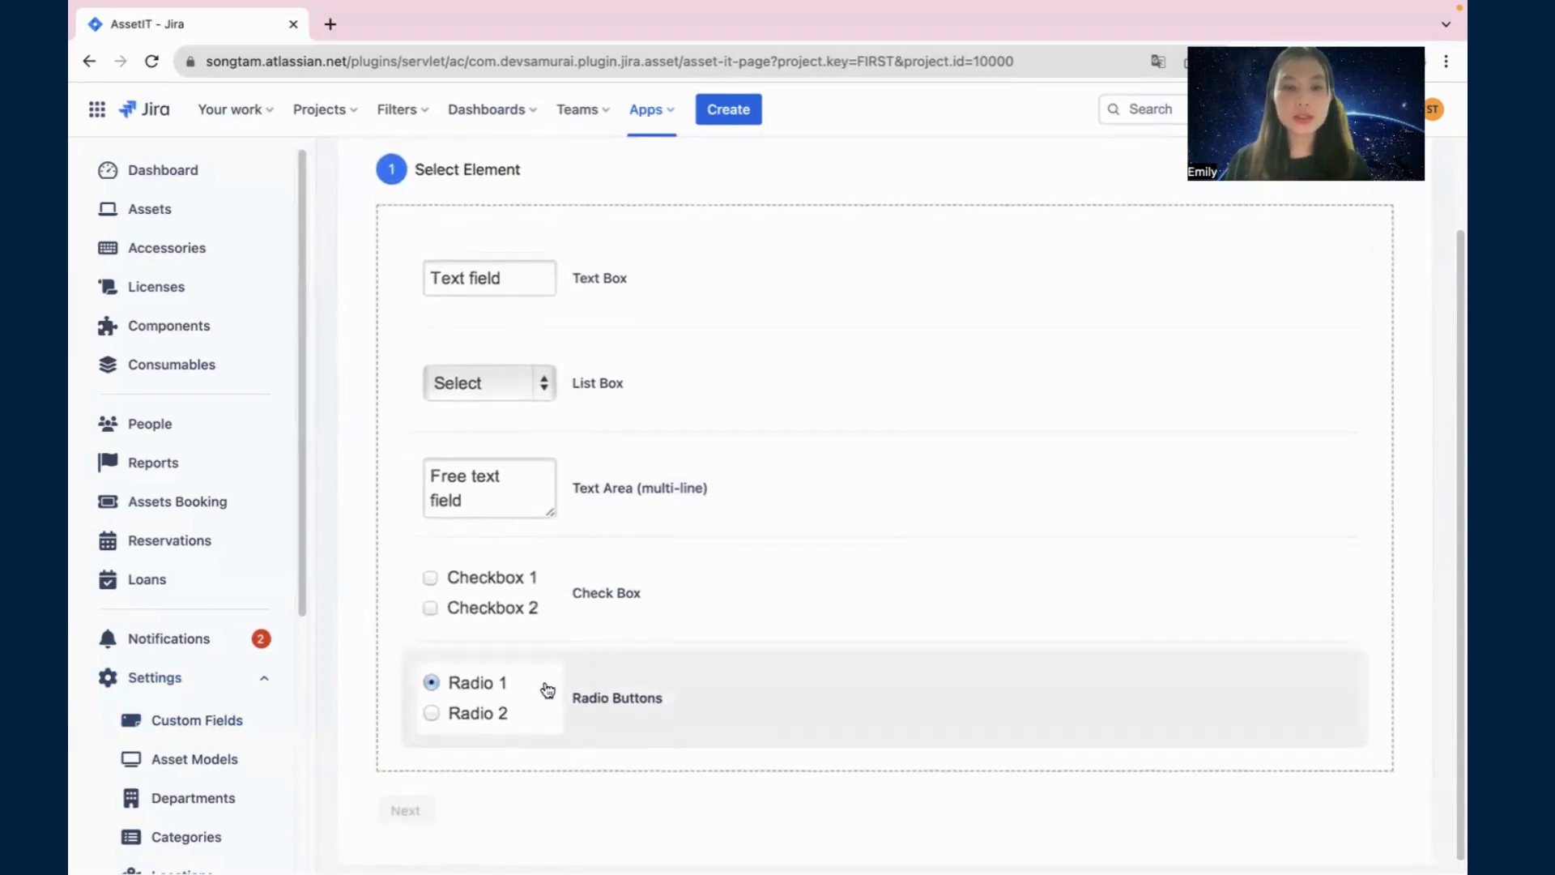
click(534, 393)
scroll(528, 465, down, 2)
click(402, 798)
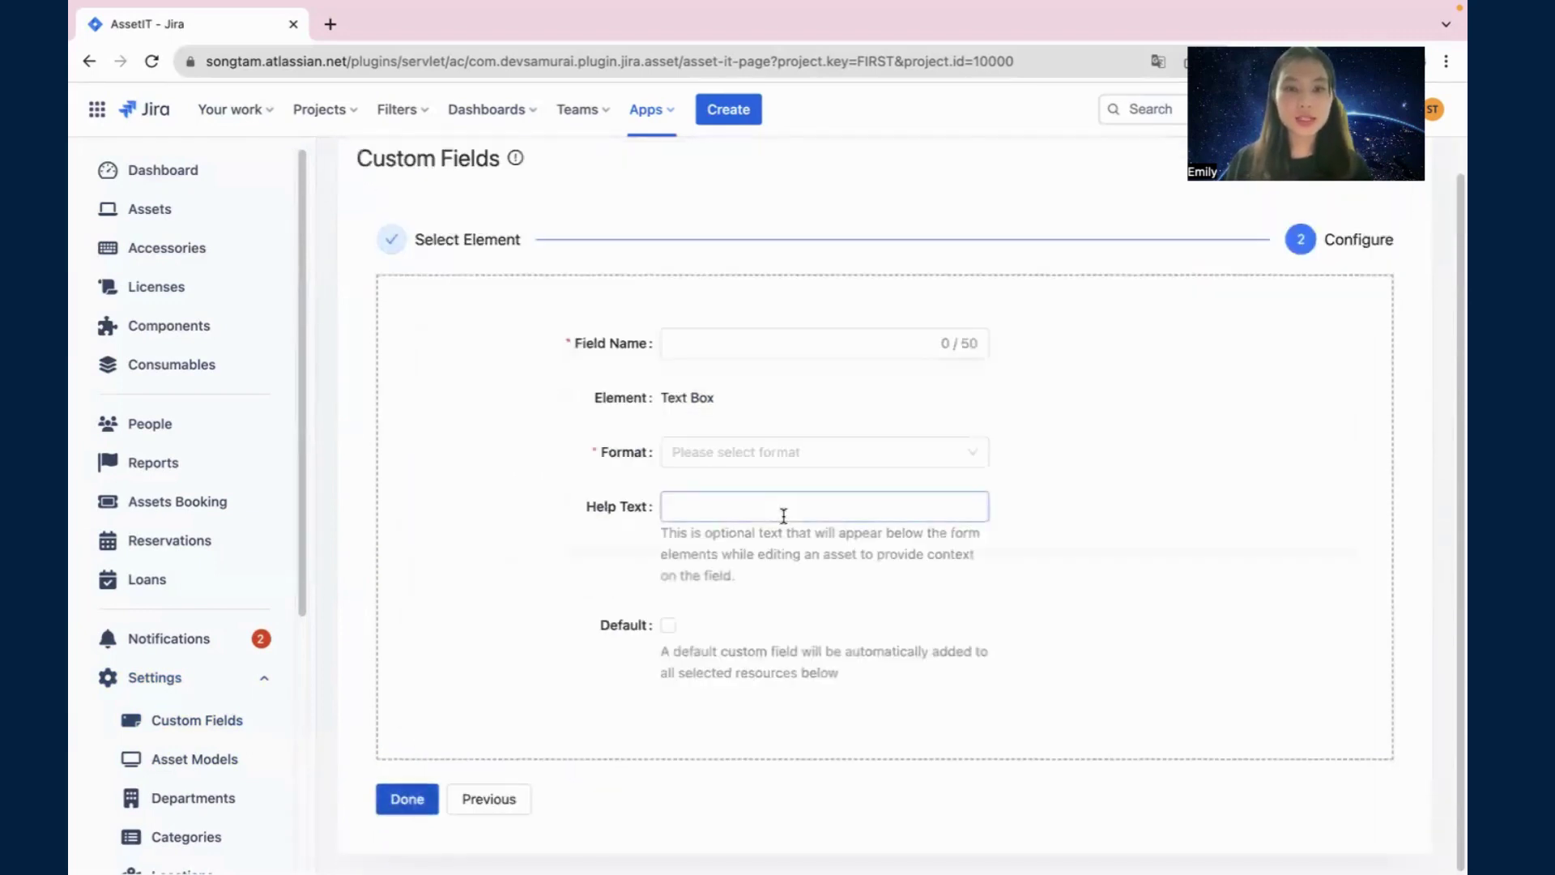
Step: Enter note as the name of the new text box custom field
click(787, 339)
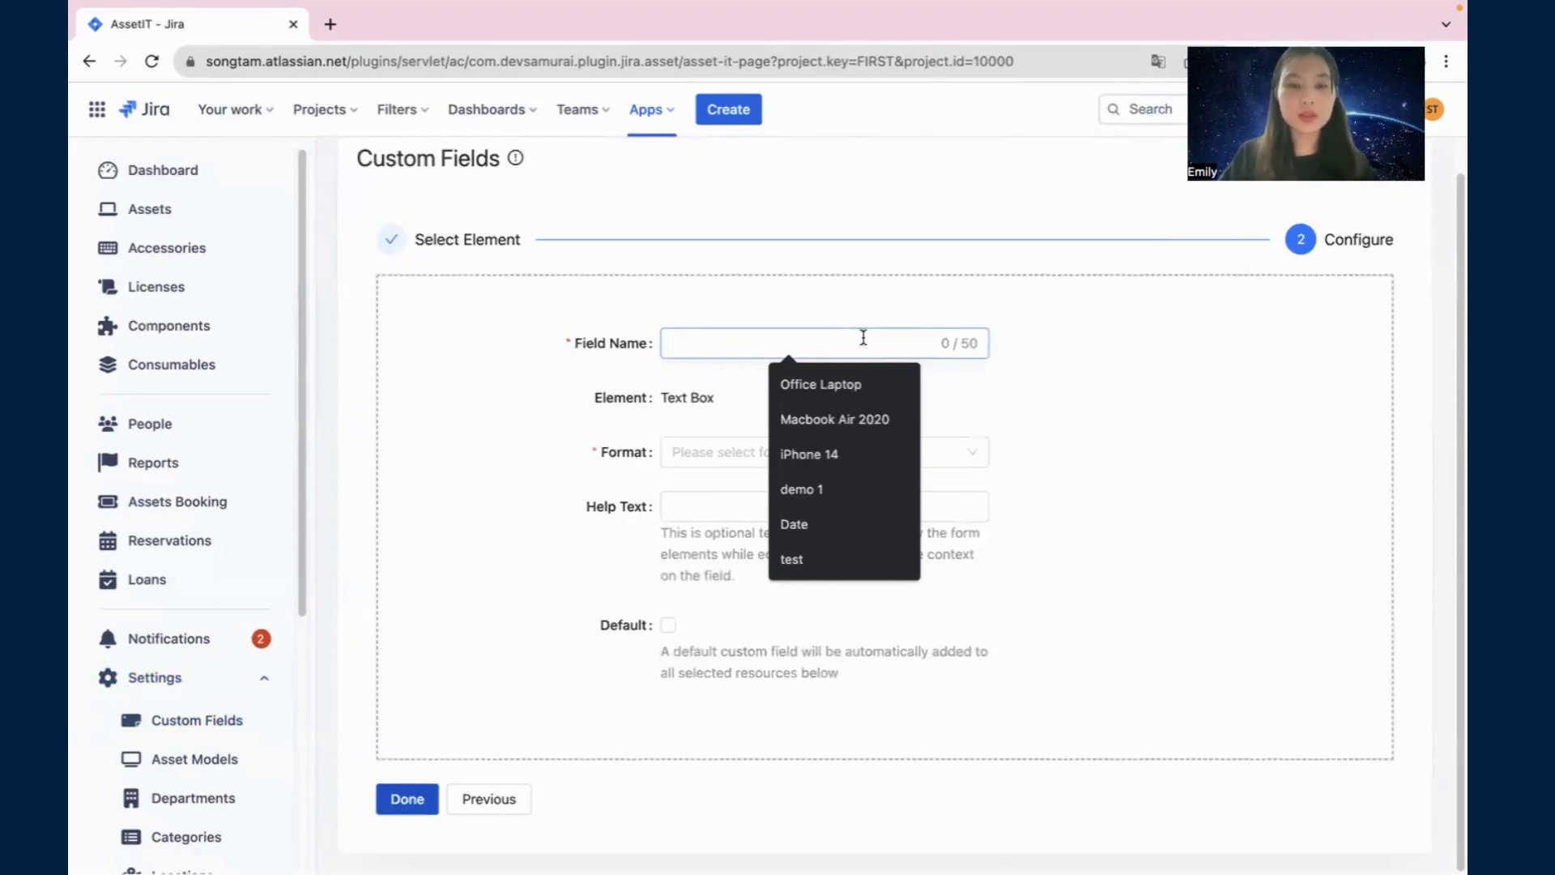
text(y)
key(BackSpace)
text(othe)
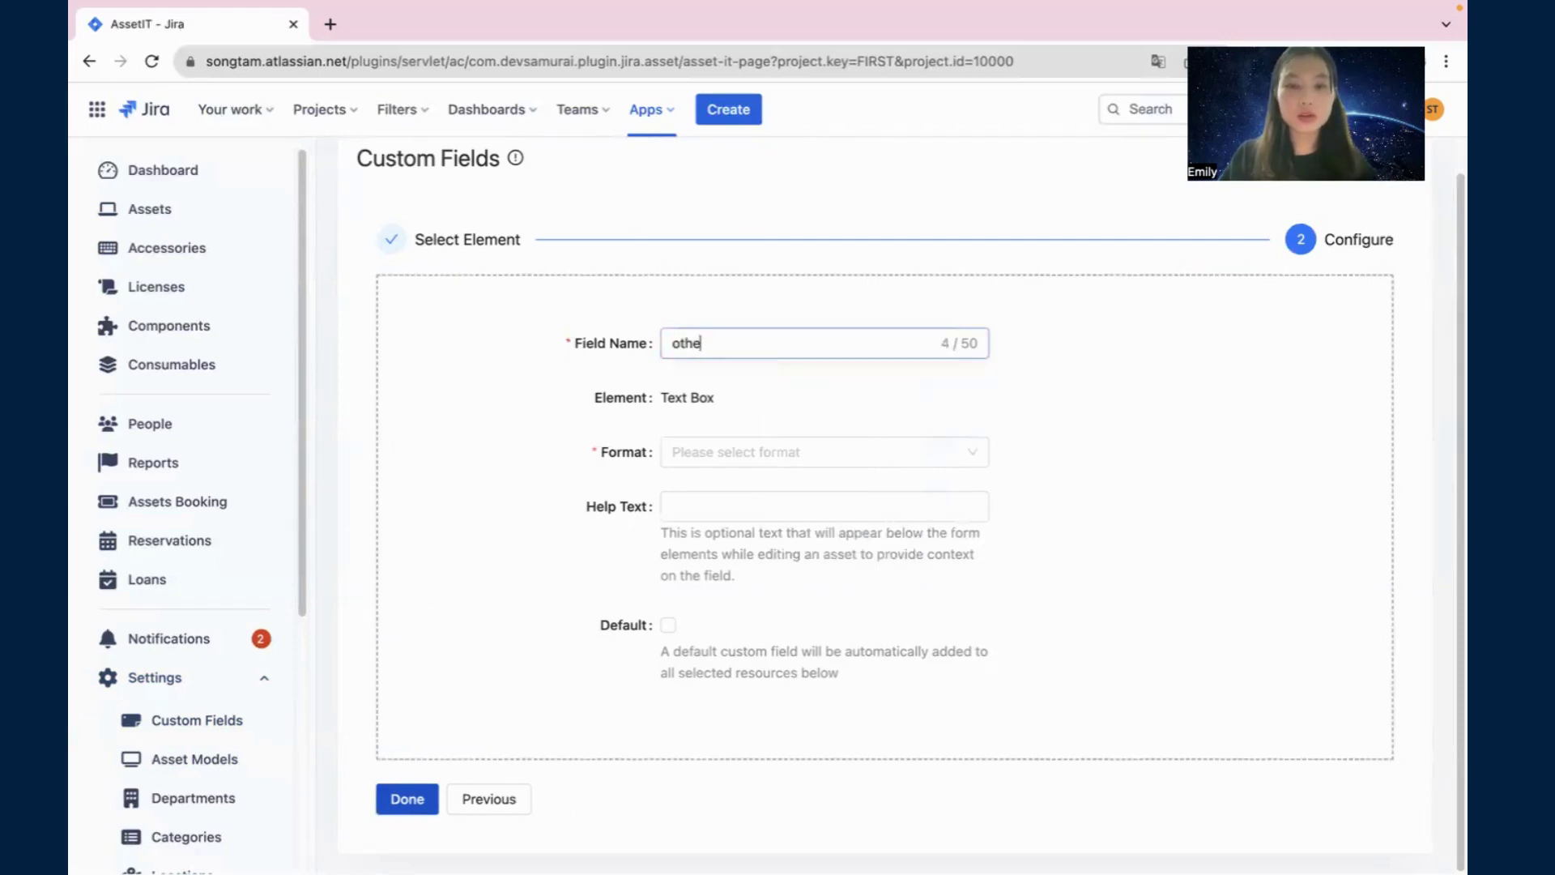
key(BackSpace)
key(BackSpace)
text(note)
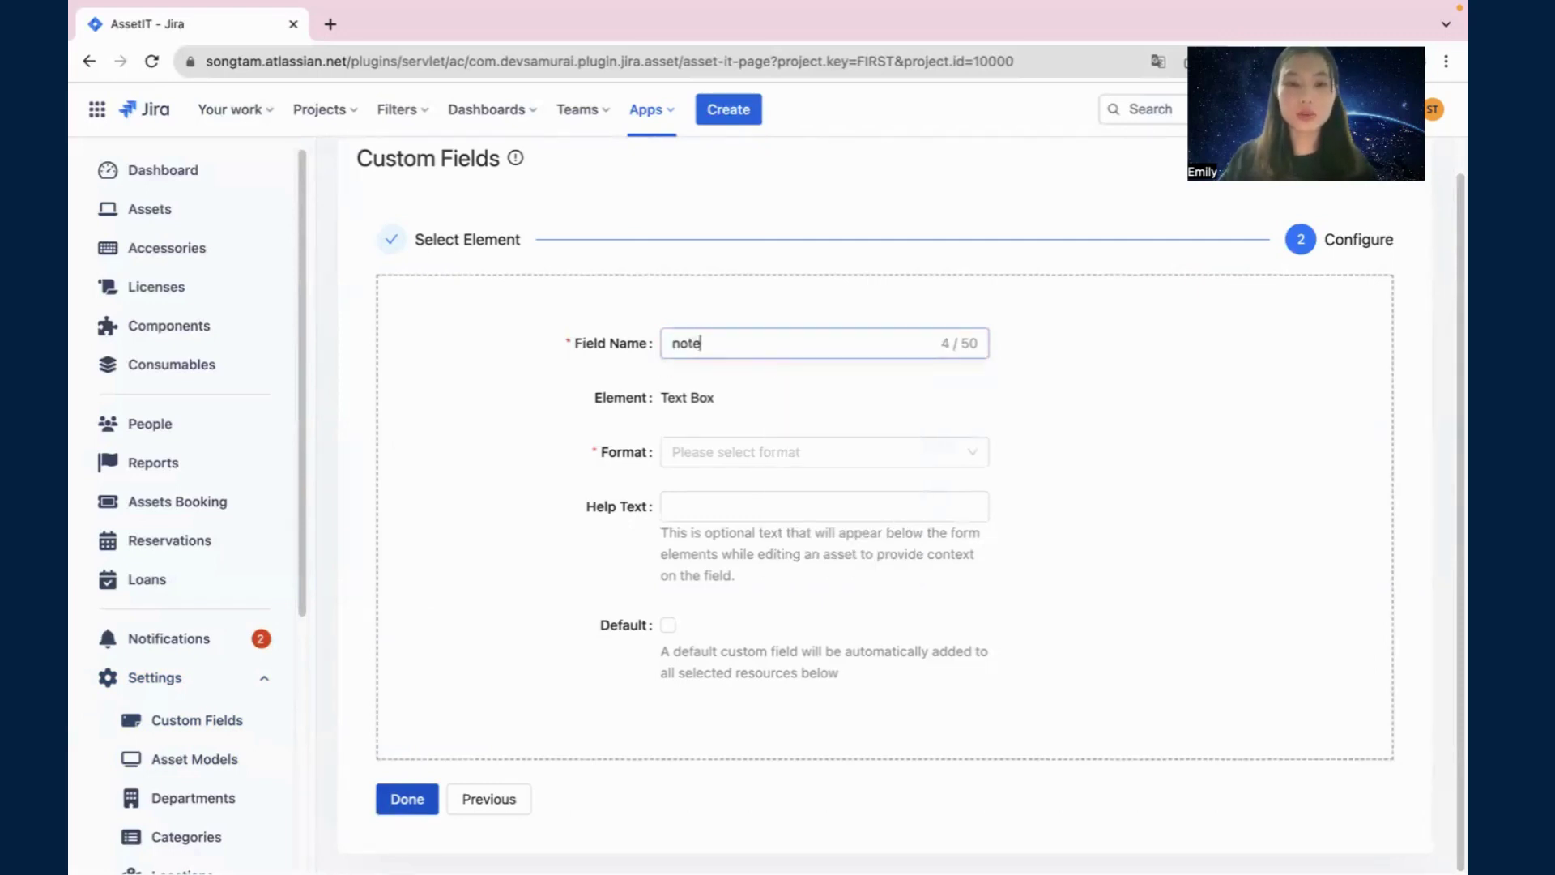
Step: Set the custom field's format to ALPHA, review the other available formats and save the field
click(693, 511)
click(705, 455)
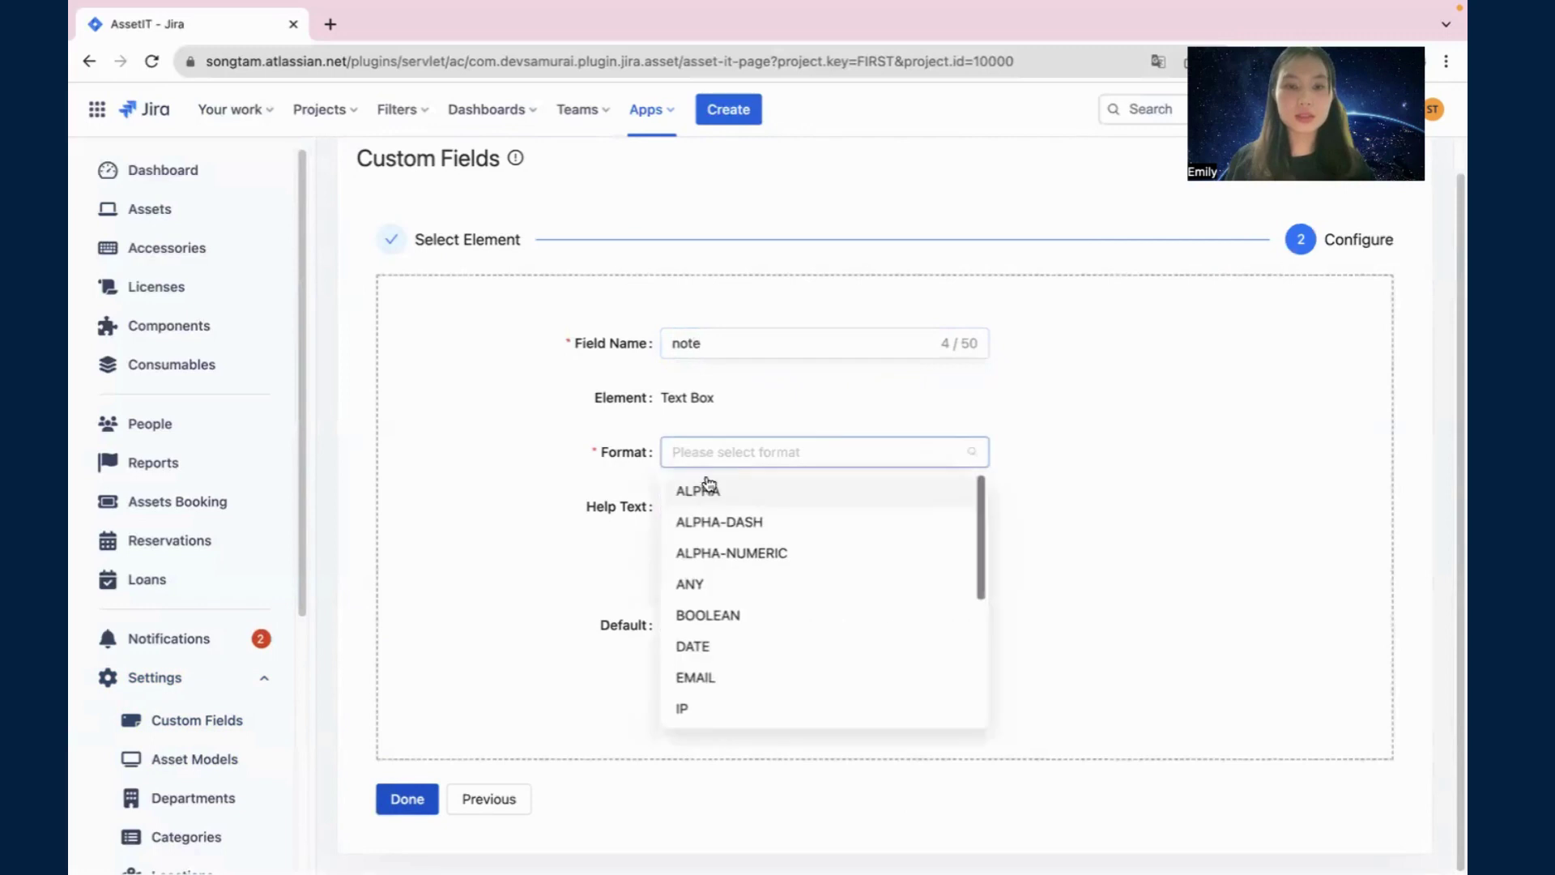
click(706, 490)
click(599, 452)
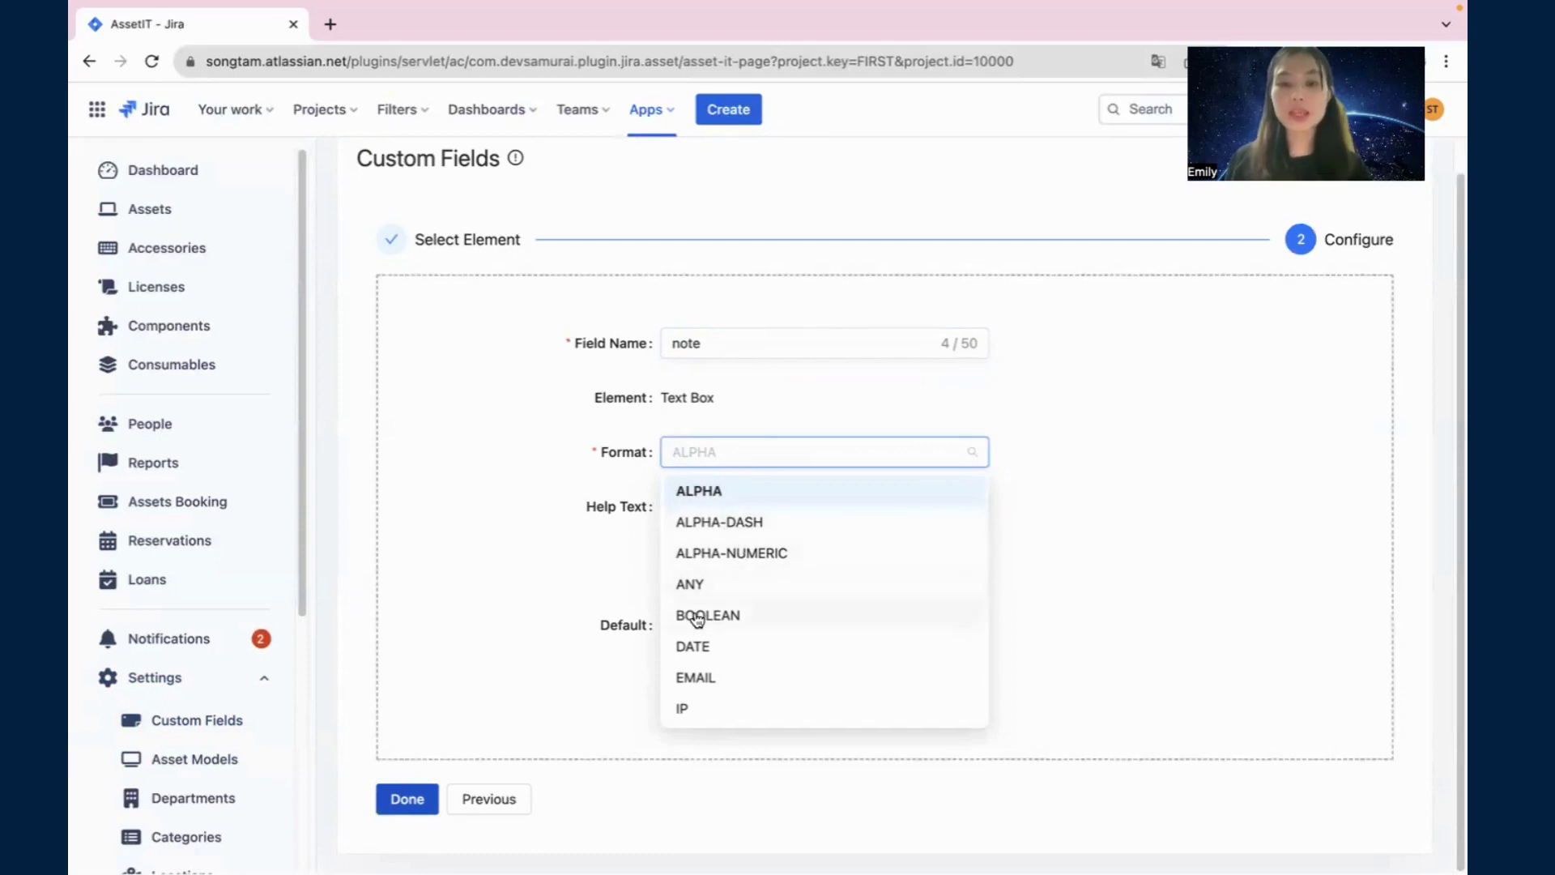
scroll(697, 614, down, 1)
scroll(710, 584, down, 1)
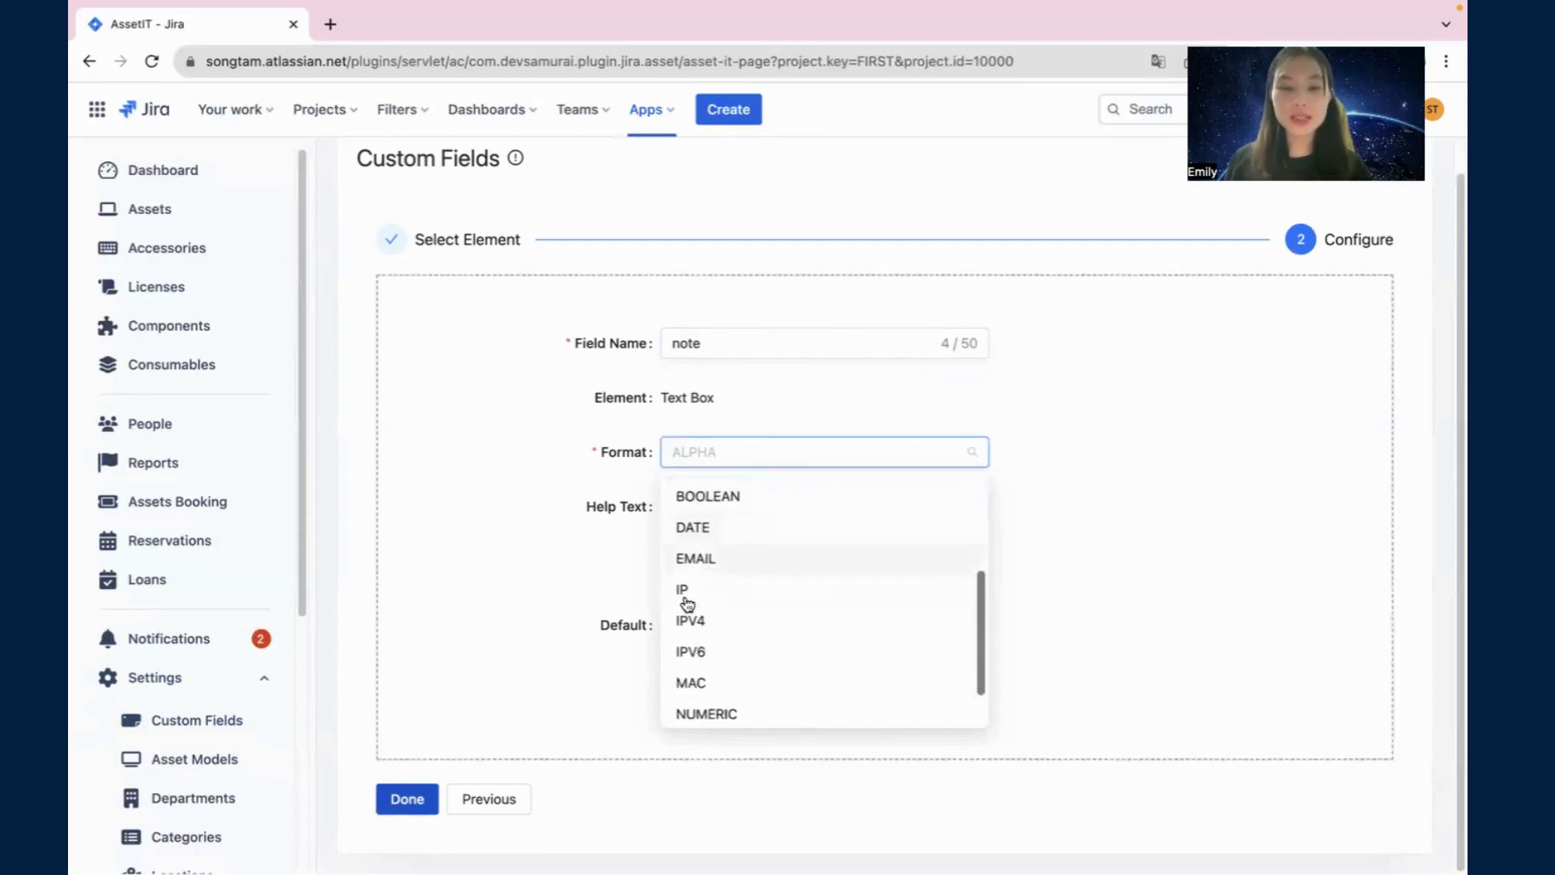
scroll(690, 603, down, 1)
click(533, 684)
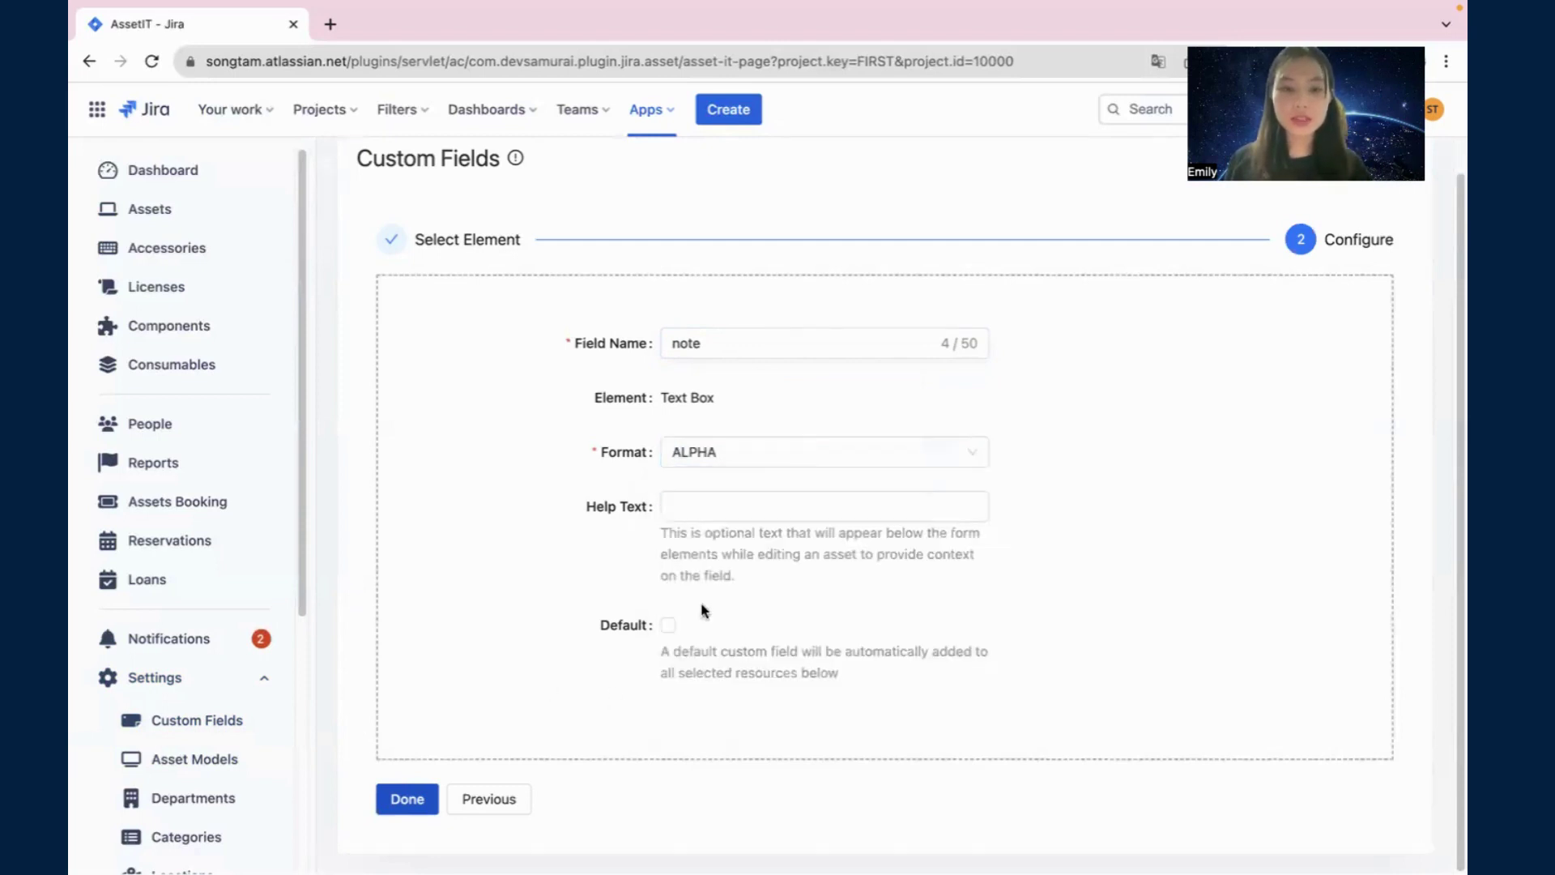
click(406, 798)
Step: Open the demo 3 fieldset for editing and add the note custom field to it
scroll(883, 514, up, 4)
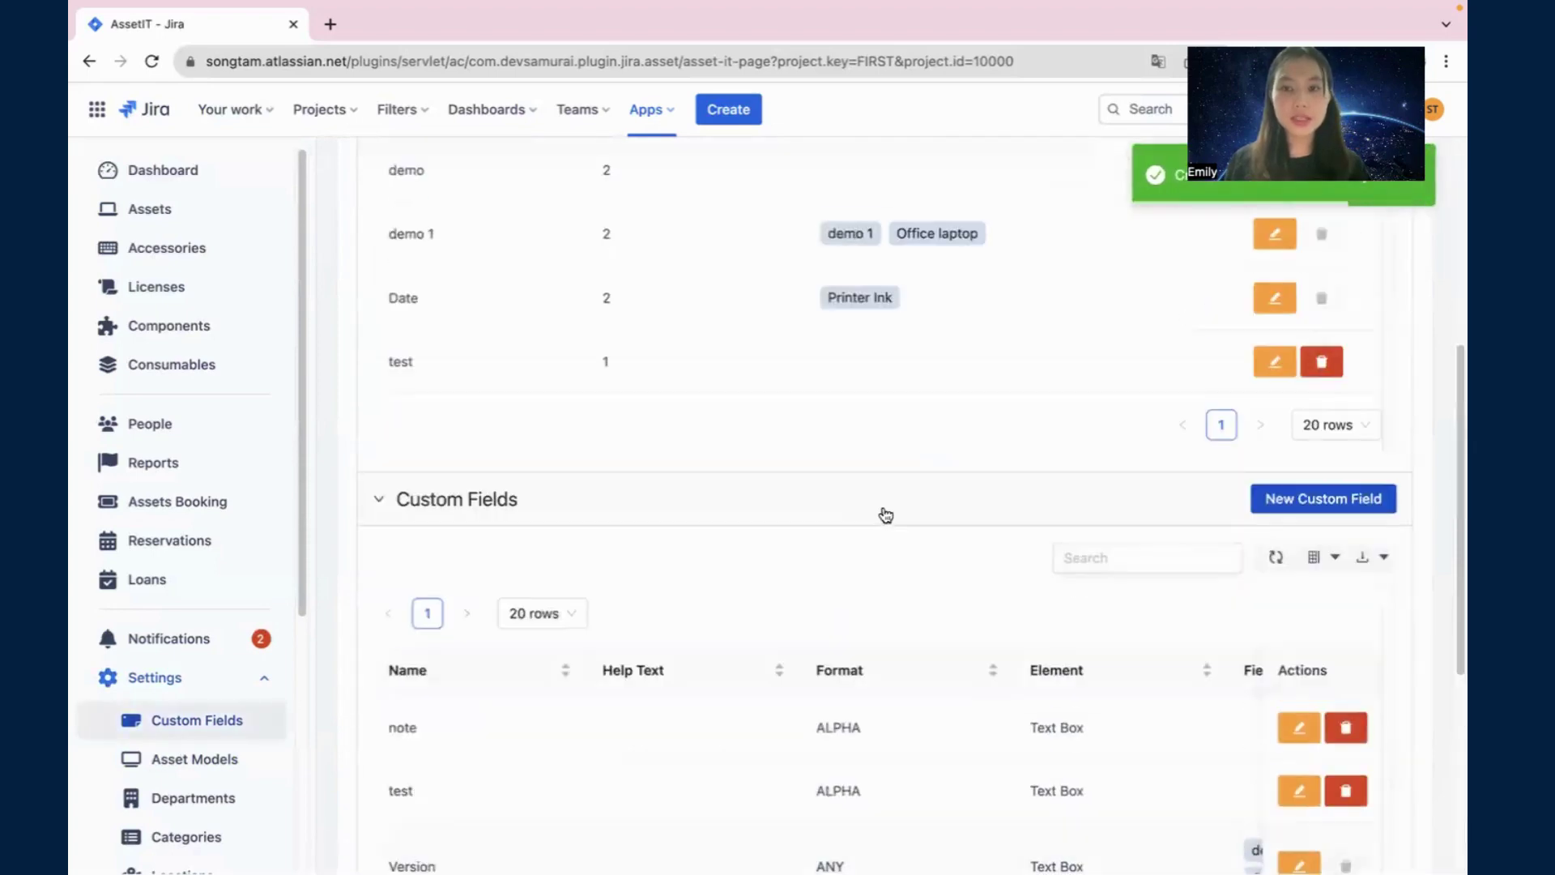
scroll(951, 484, down, 1)
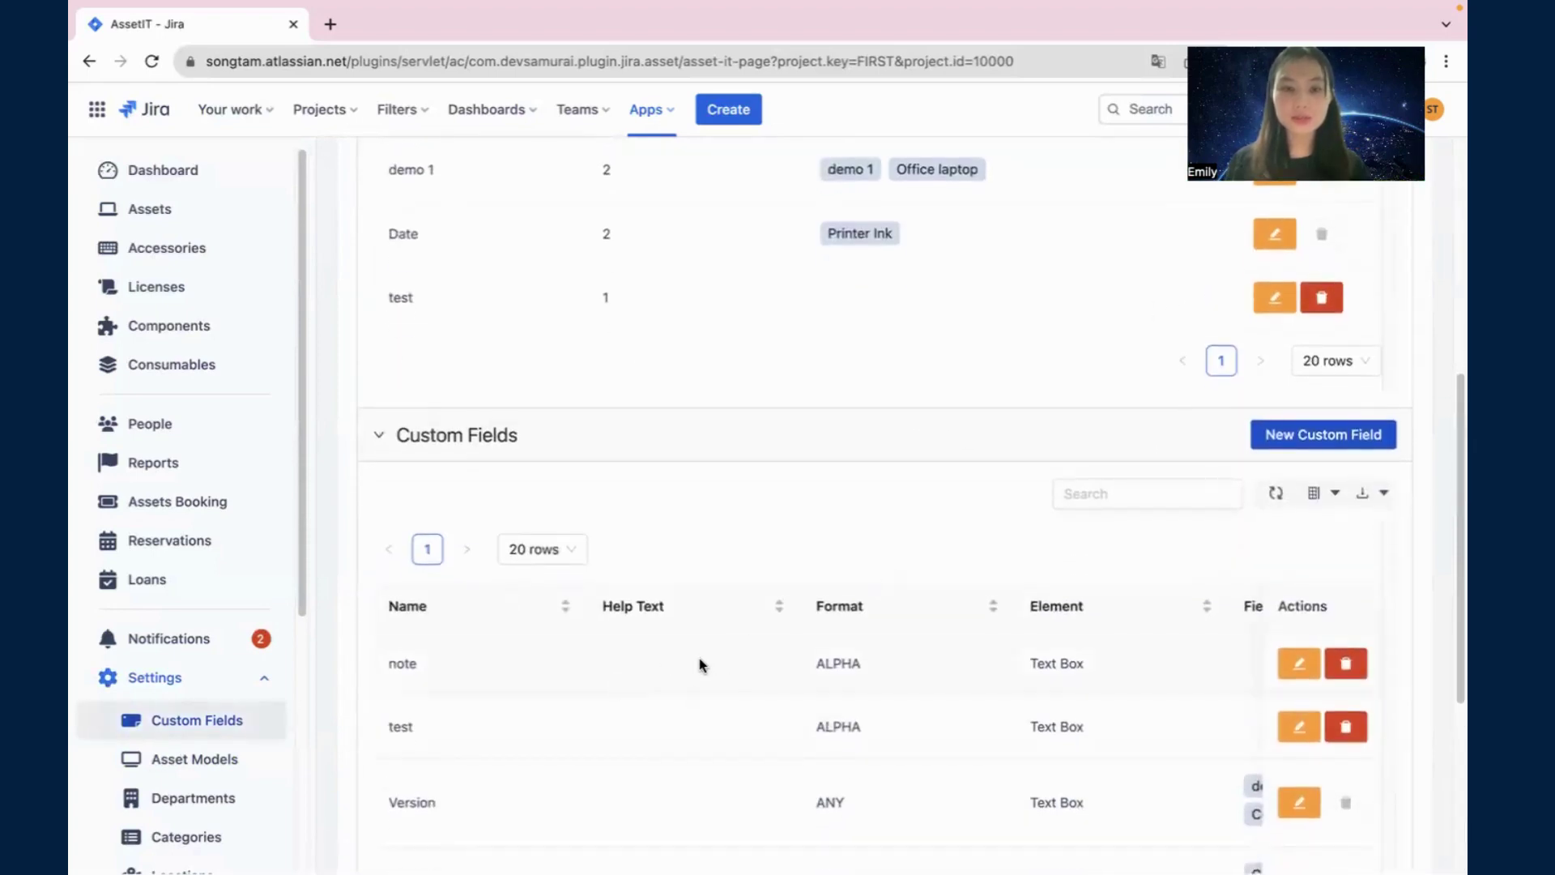
scroll(703, 619, up, 6)
click(1330, 275)
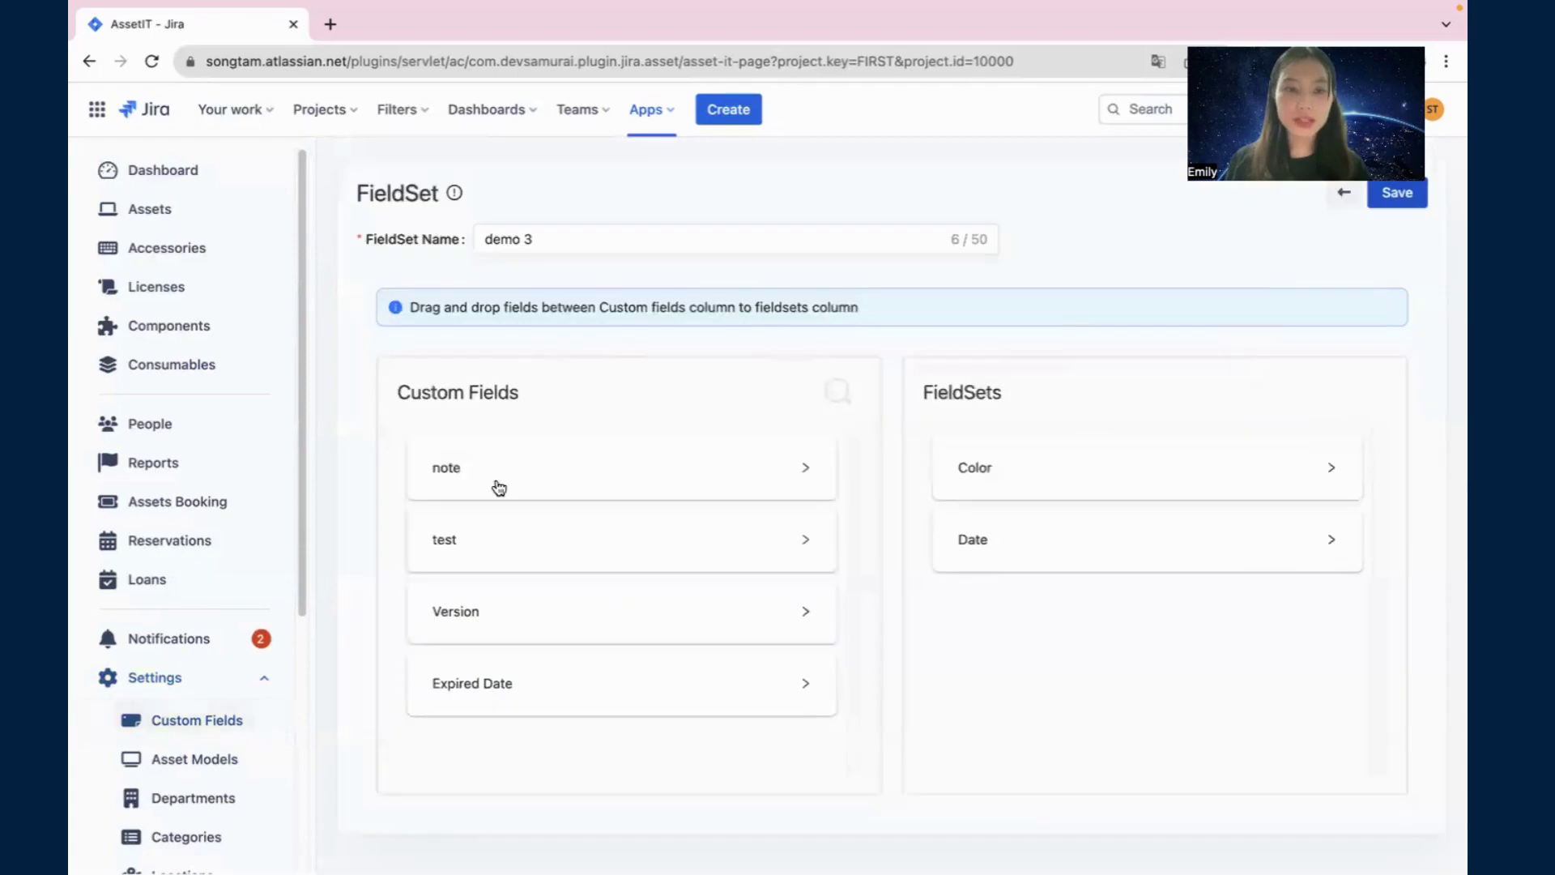
drag(499, 487, 1037, 604)
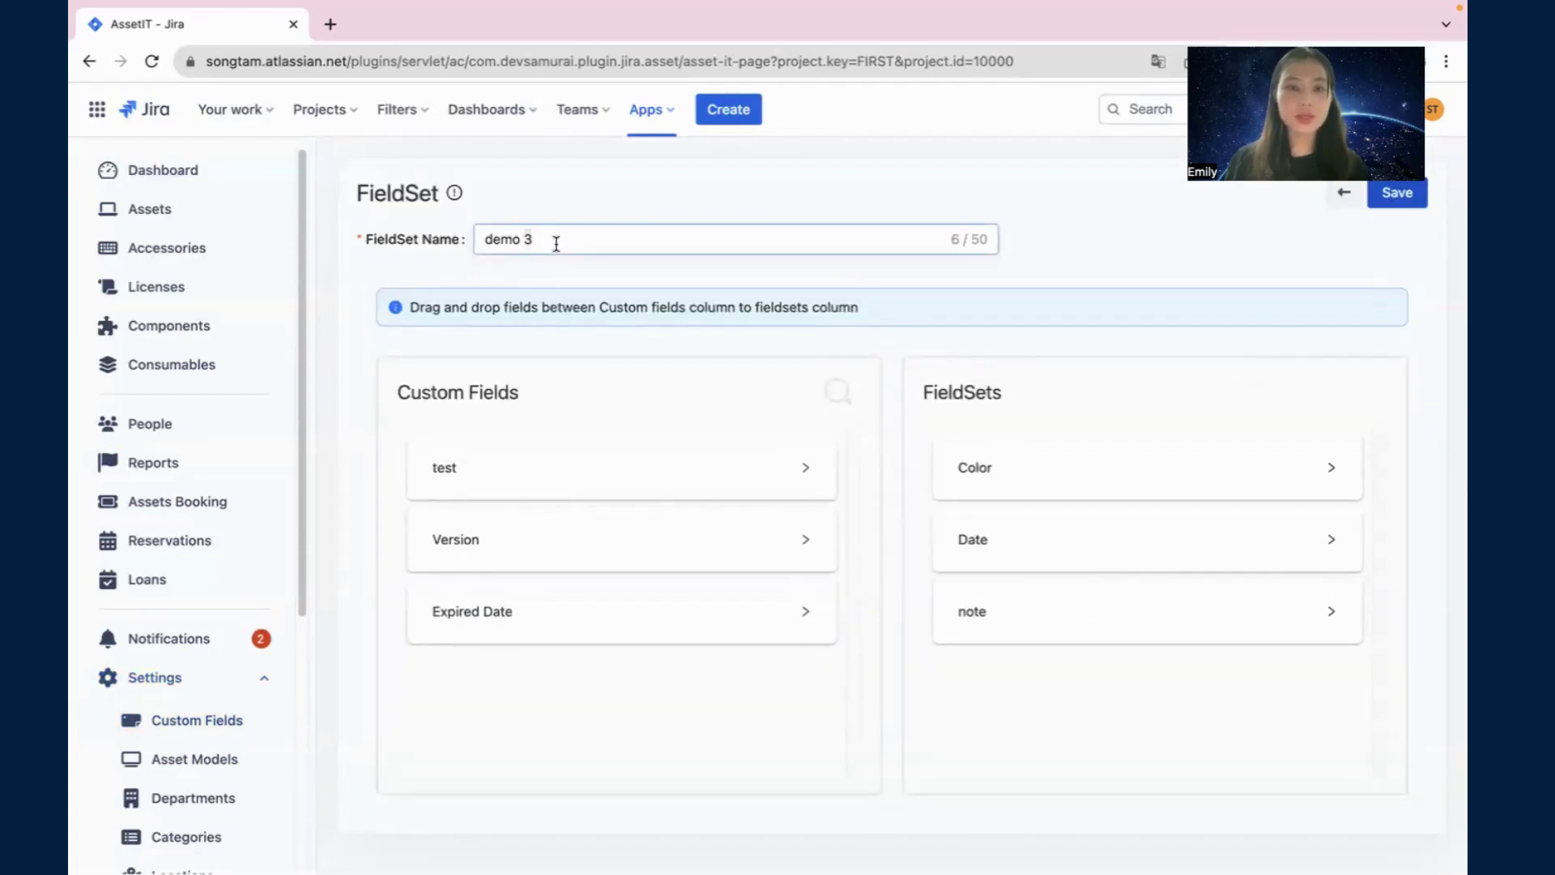
Step: Rename the fieldset to demo4 and save it
key(BackSpace)
key(BackSpace)
text(4)
click(1394, 192)
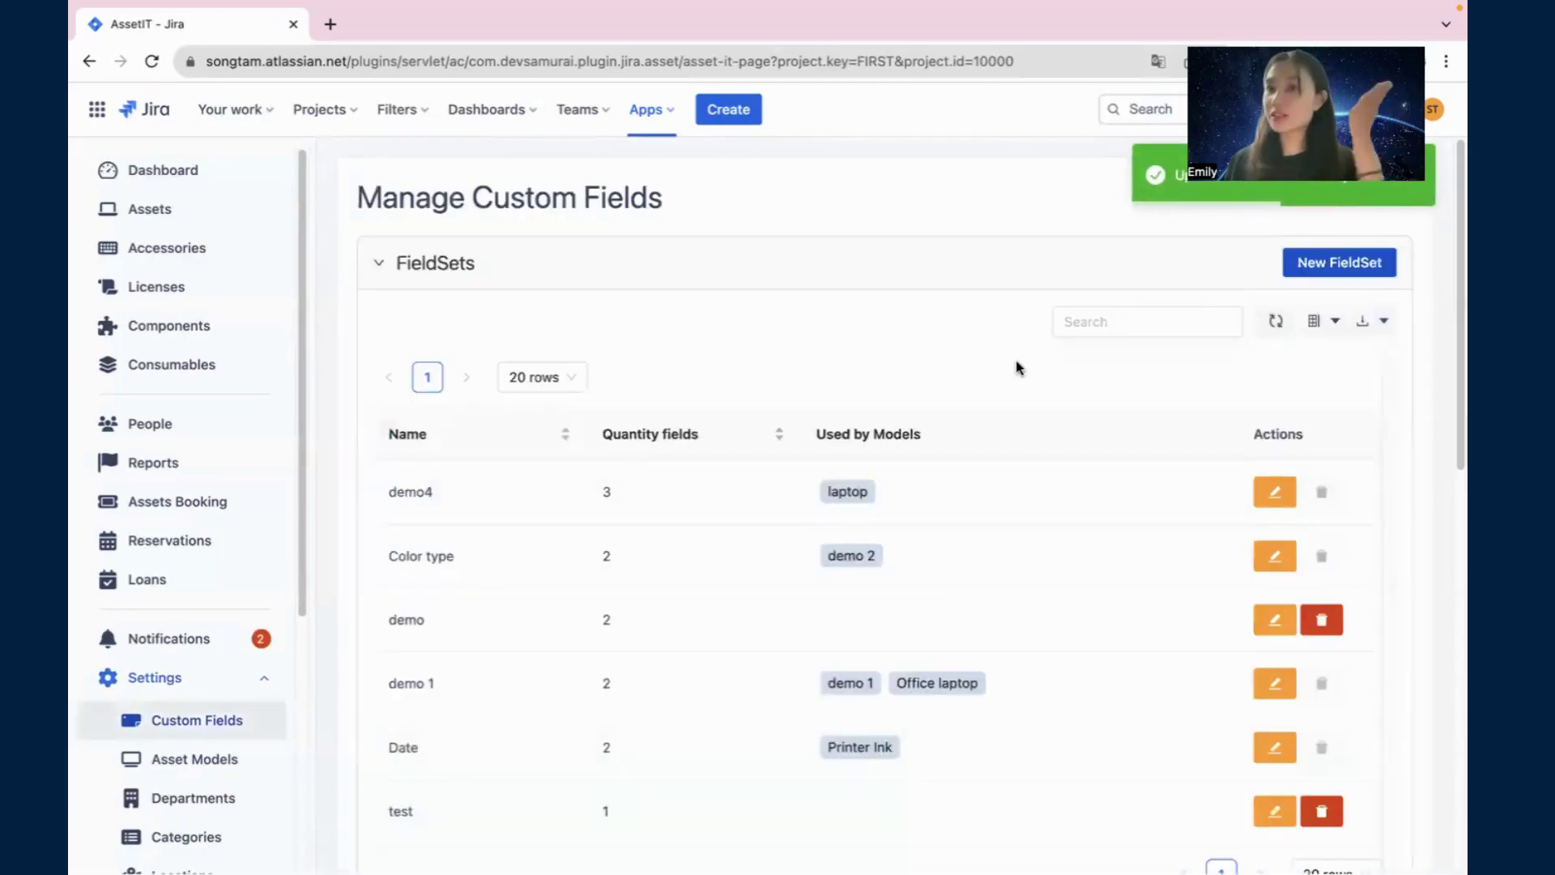
Step: Open the asset models list and look over its models, manufacturers and categories
click(182, 758)
scroll(551, 607, down, 1)
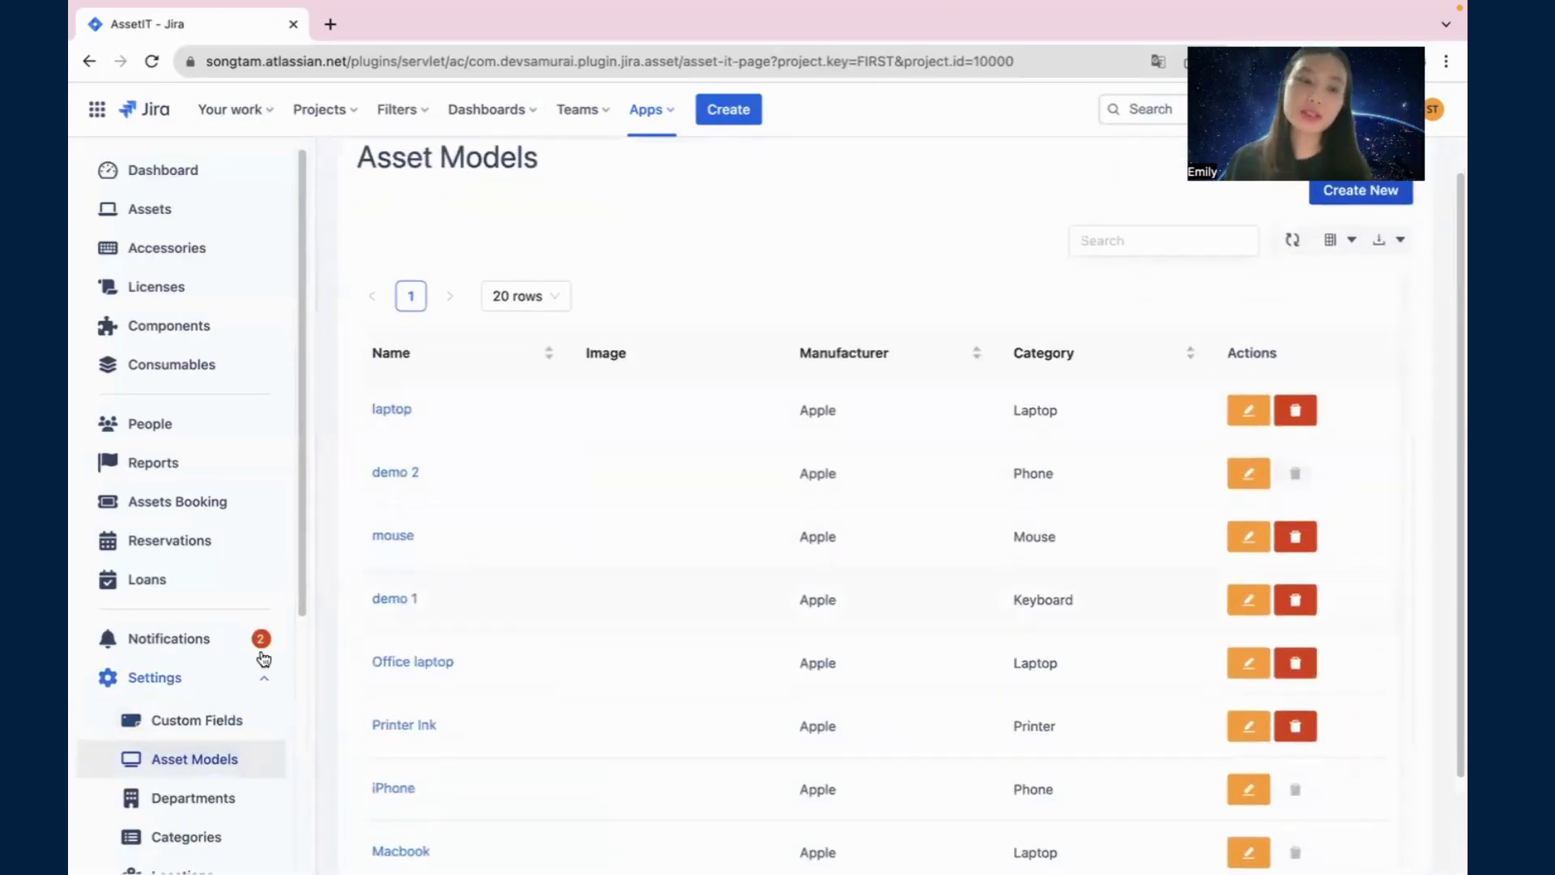
scroll(163, 694, down, 2)
scroll(210, 697, down, 2)
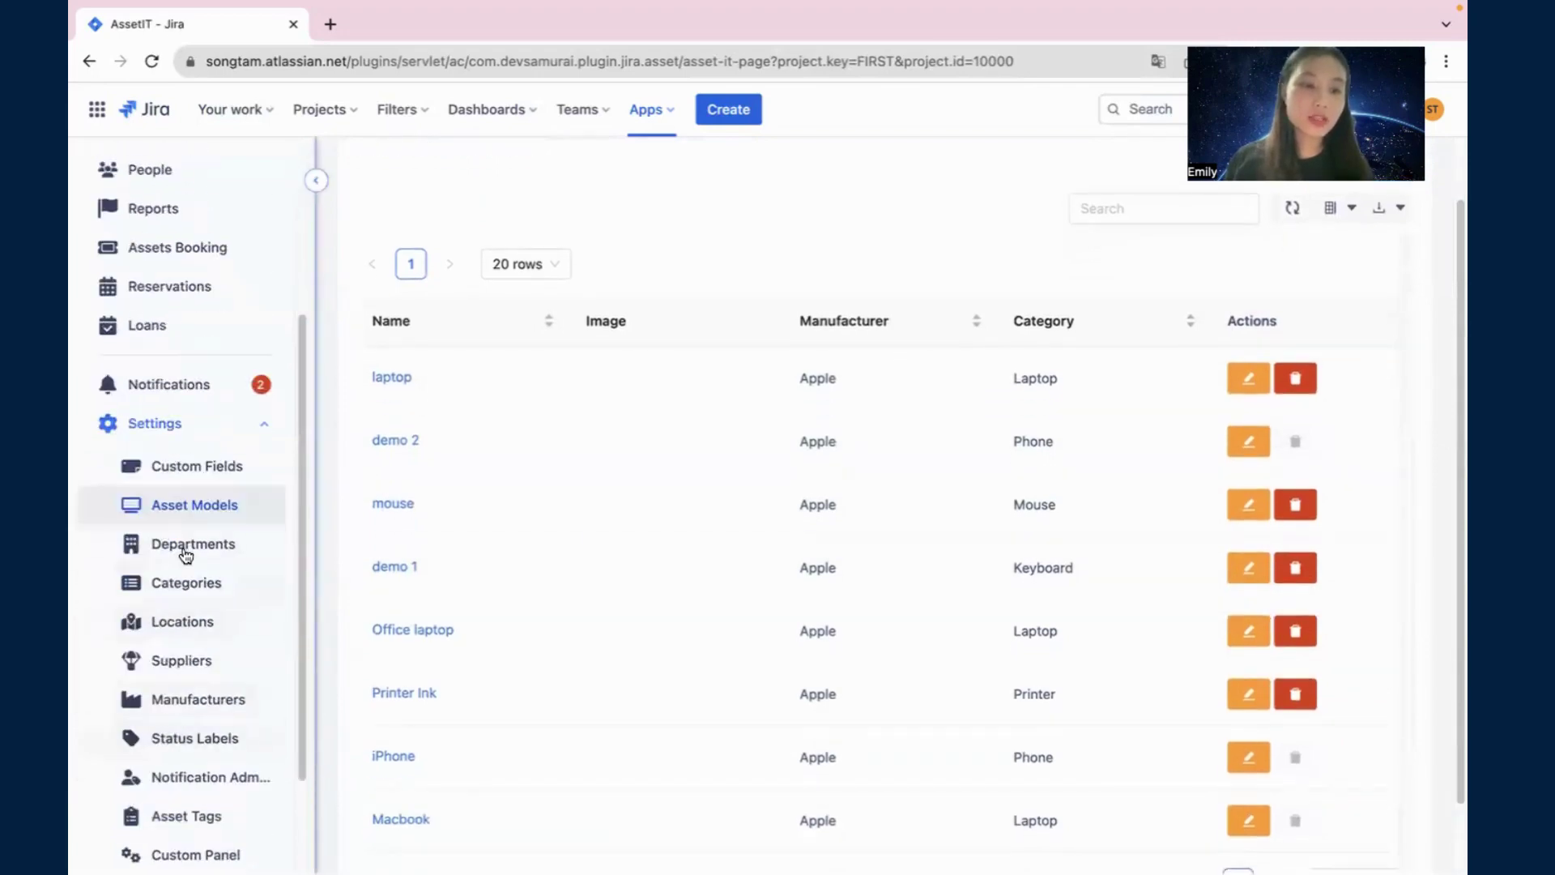
Step: Open the departments list and check which export formats it offers
click(183, 544)
scroll(140, 496, down, 1)
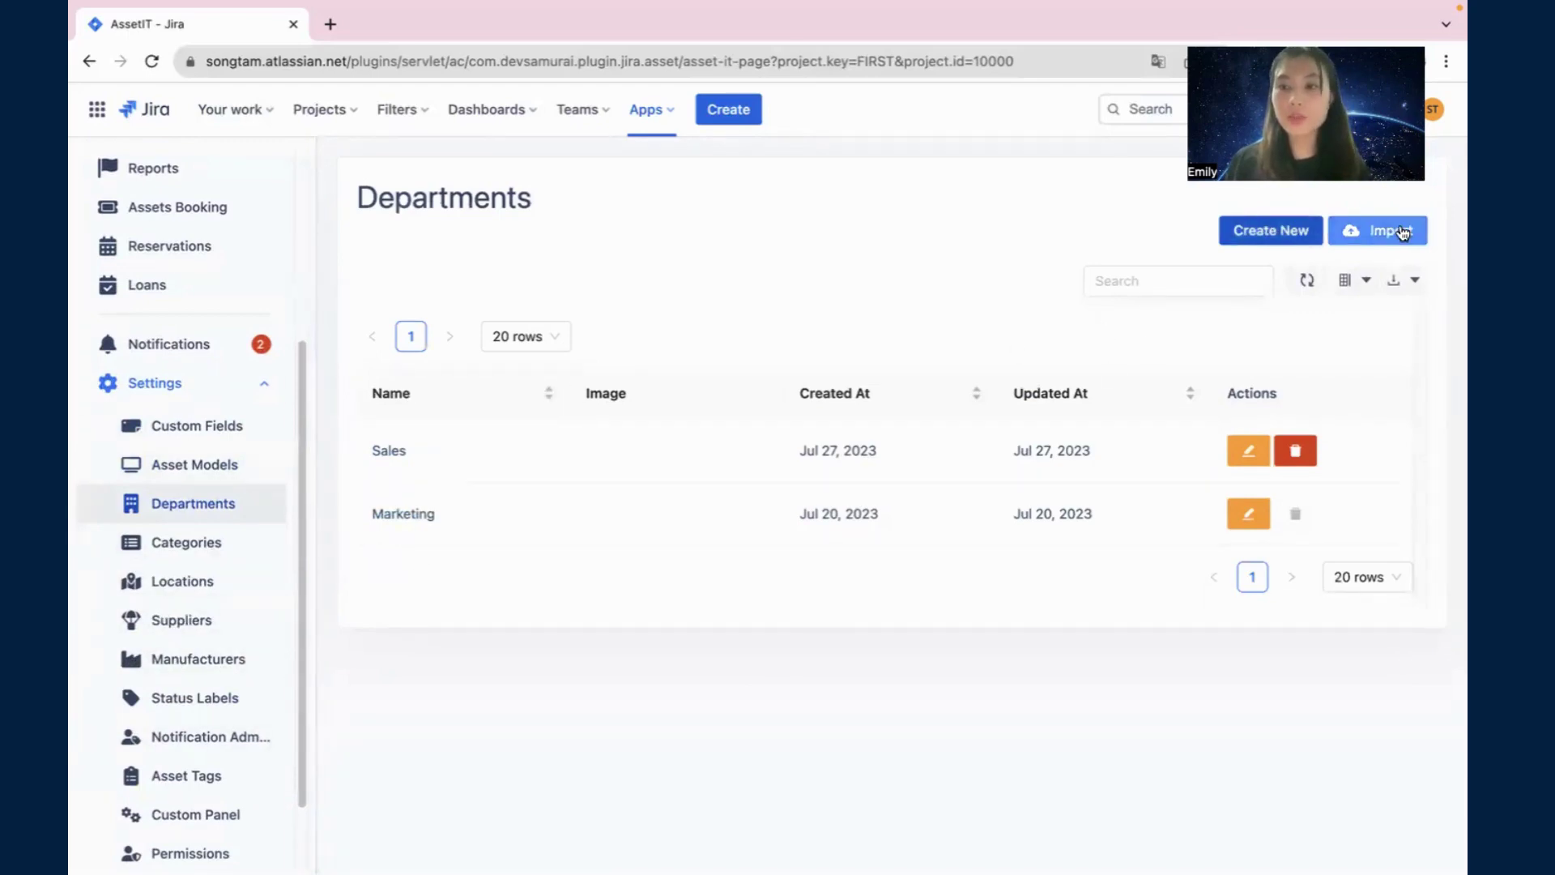
click(1408, 281)
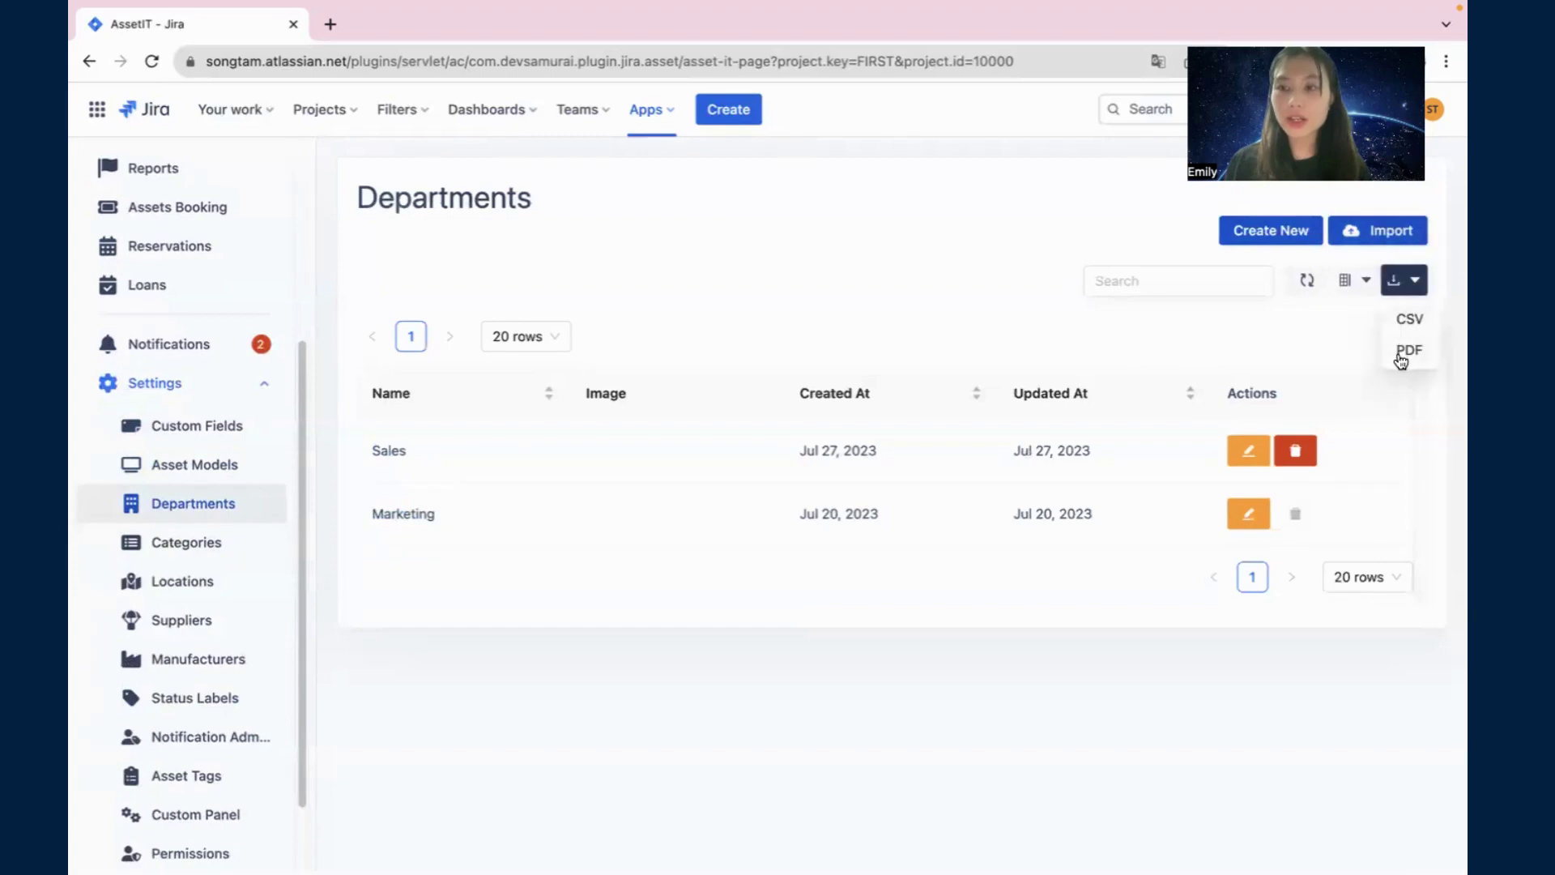
click(1227, 347)
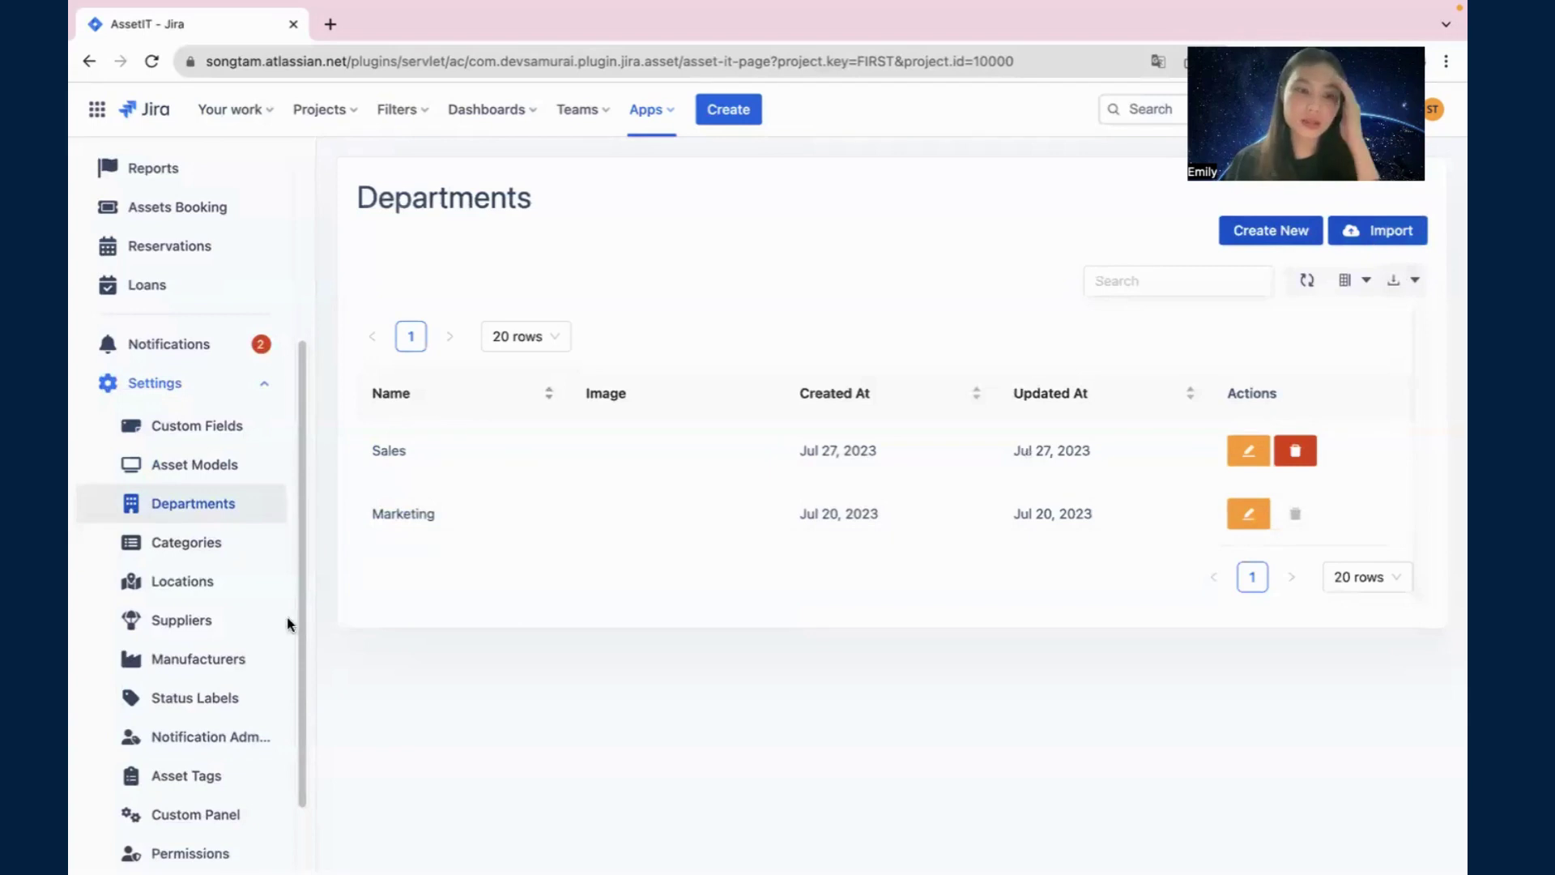
Step: Open the status labels list and review the labels with their status types, chart colors and notes
scroll(227, 627, down, 1)
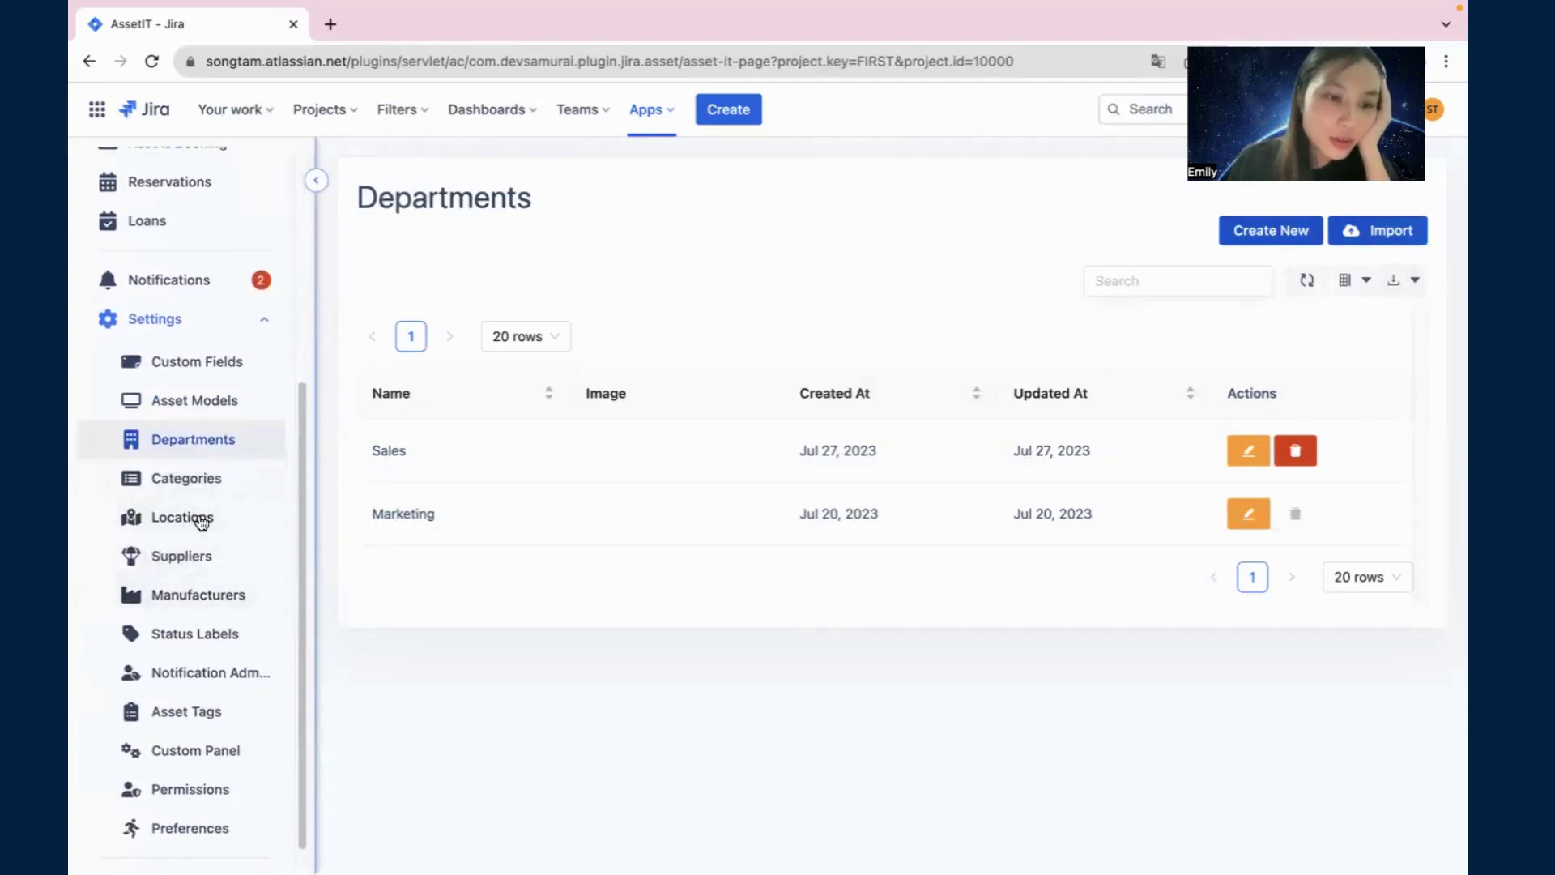
scroll(194, 526, down, 1)
click(195, 600)
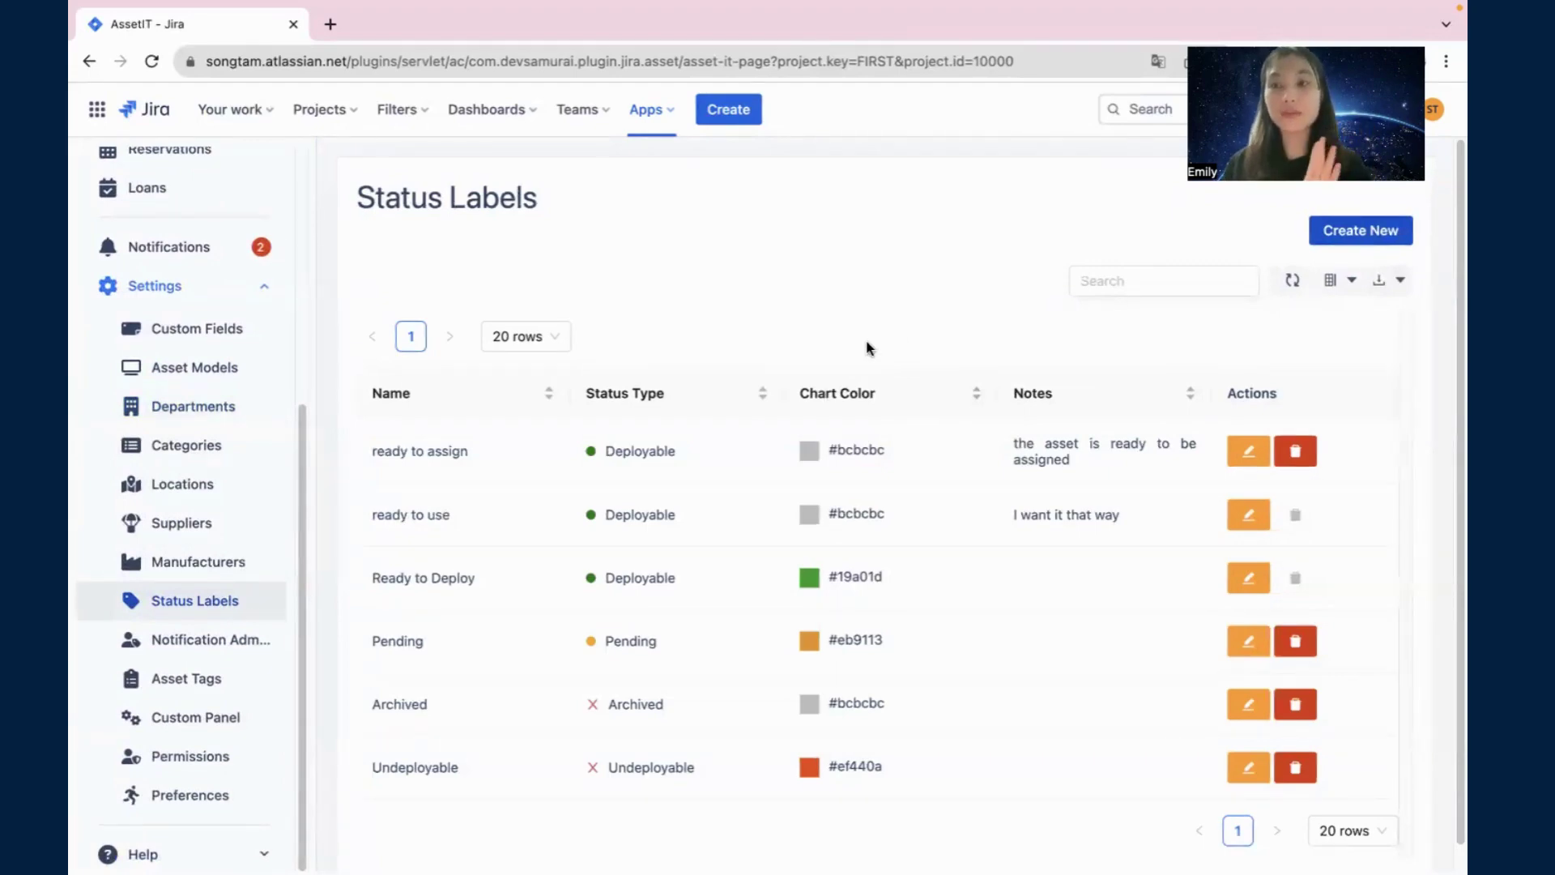
scroll(721, 417, down, 1)
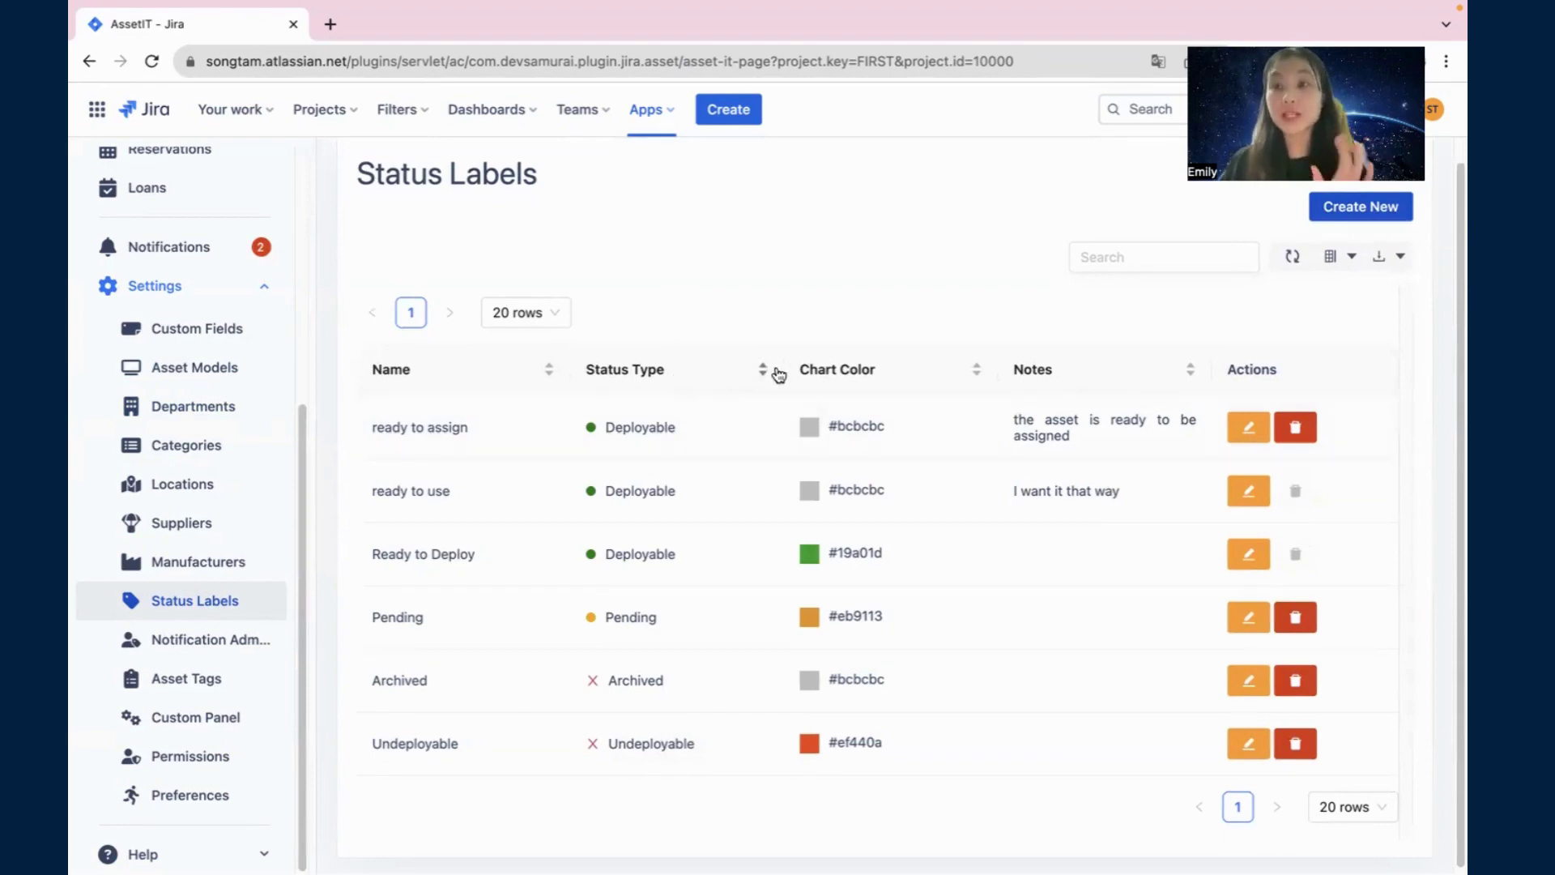
scroll(623, 779, down, 1)
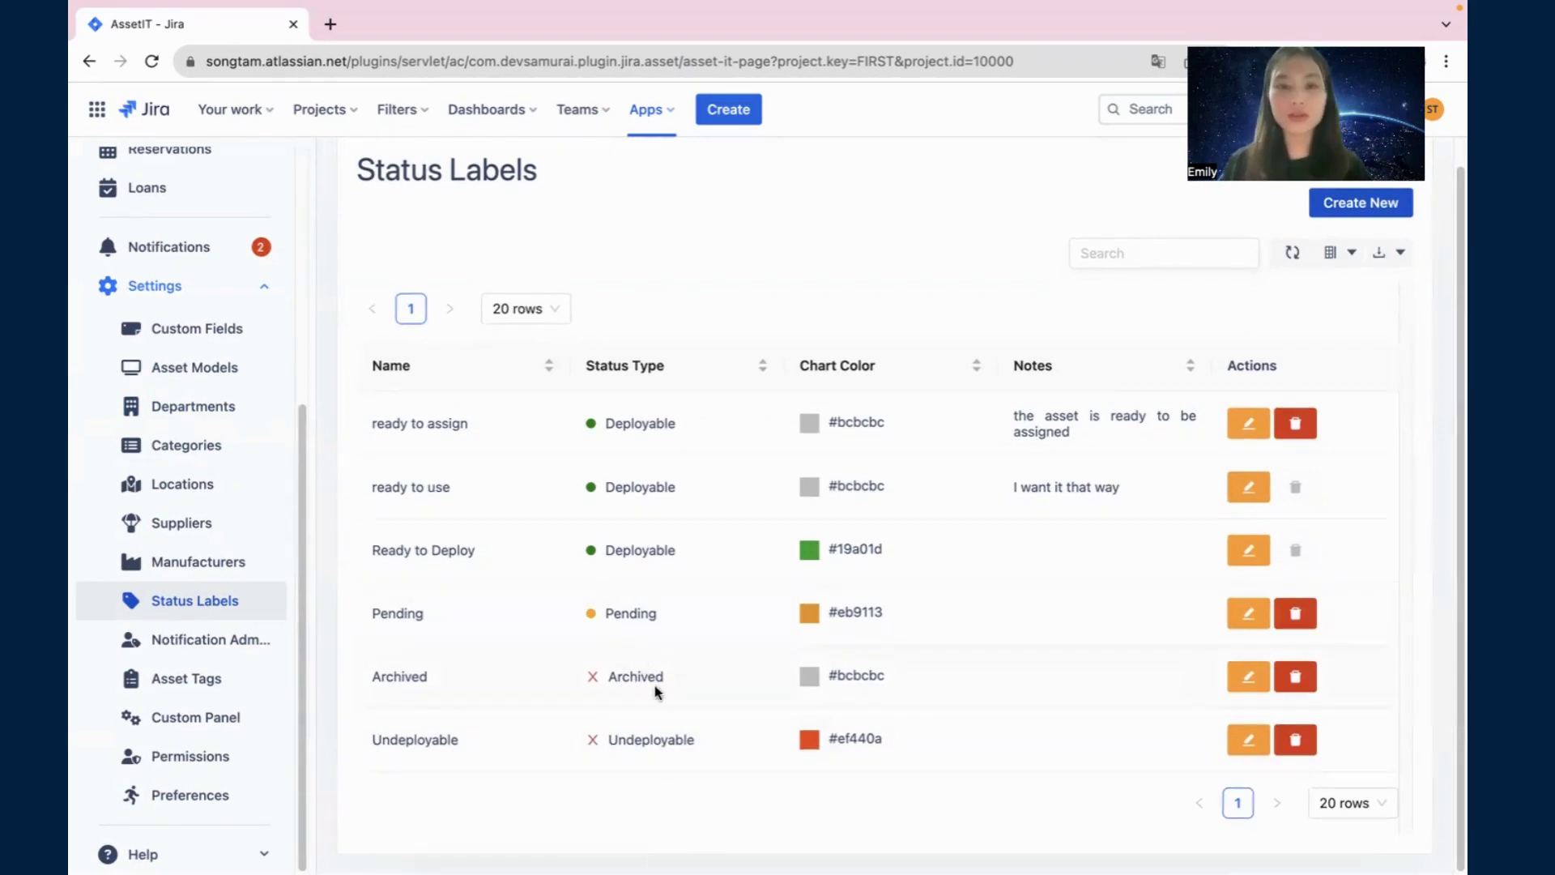
drag(673, 624, 576, 621)
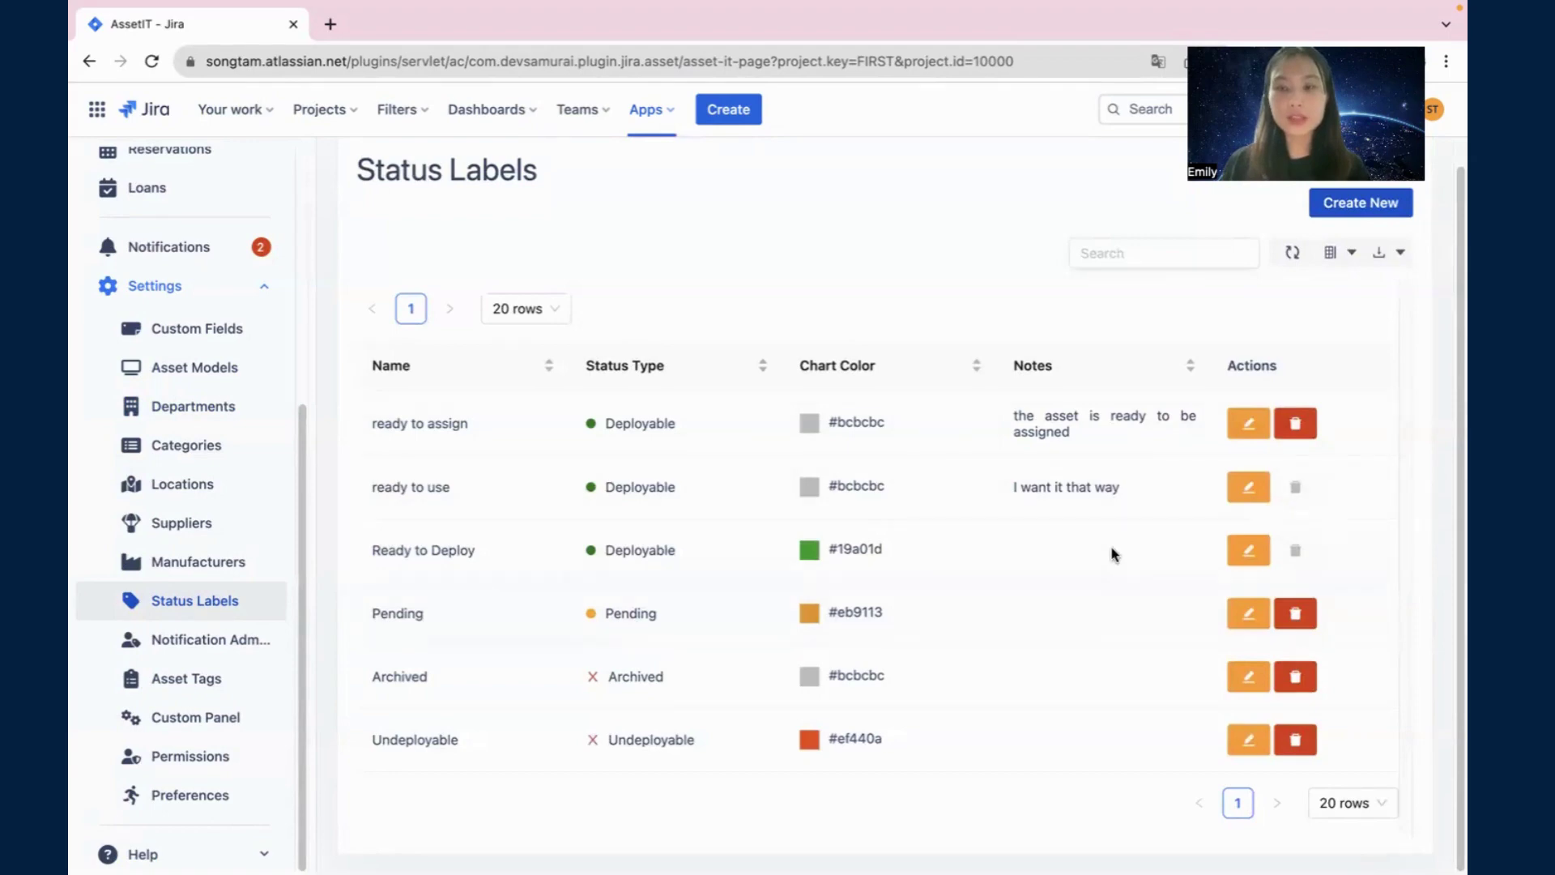
scroll(1099, 334, up, 1)
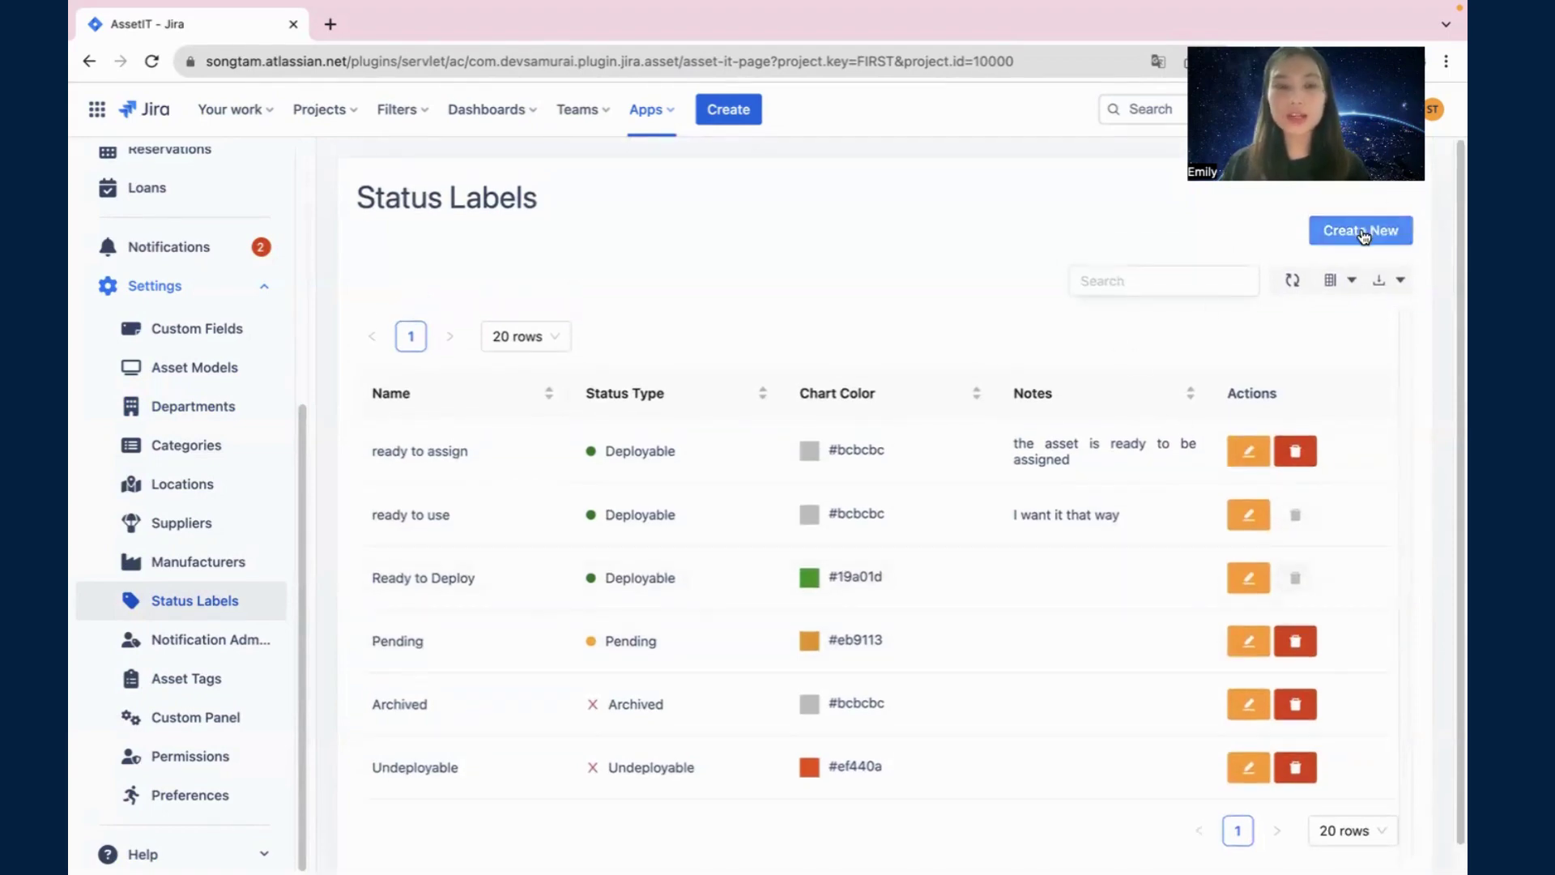
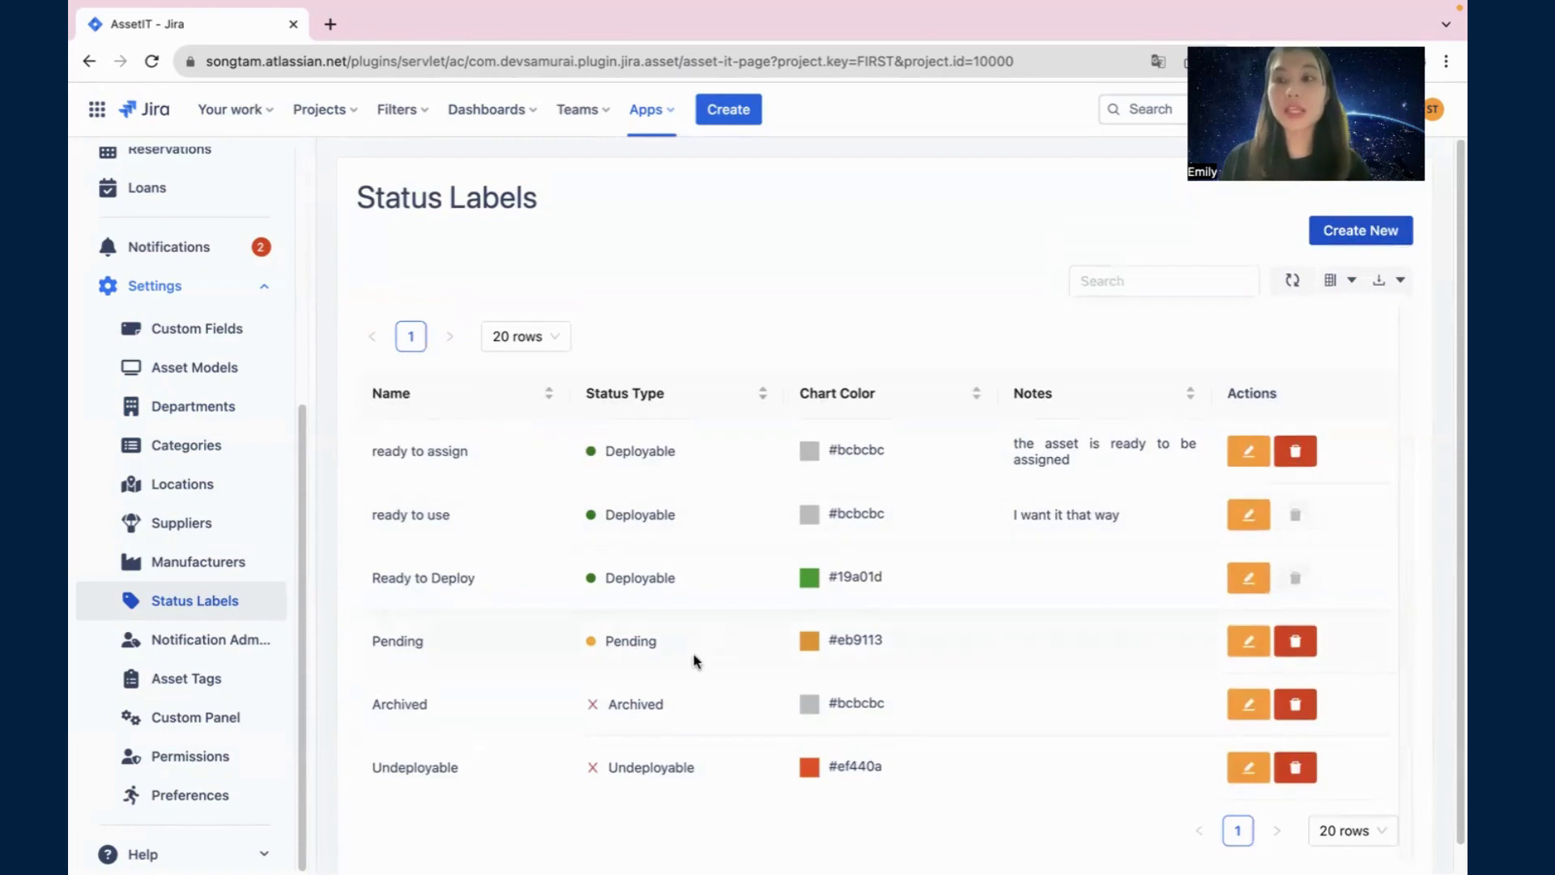
Step: Start a new status label and name it on hold
click(1374, 230)
click(857, 267)
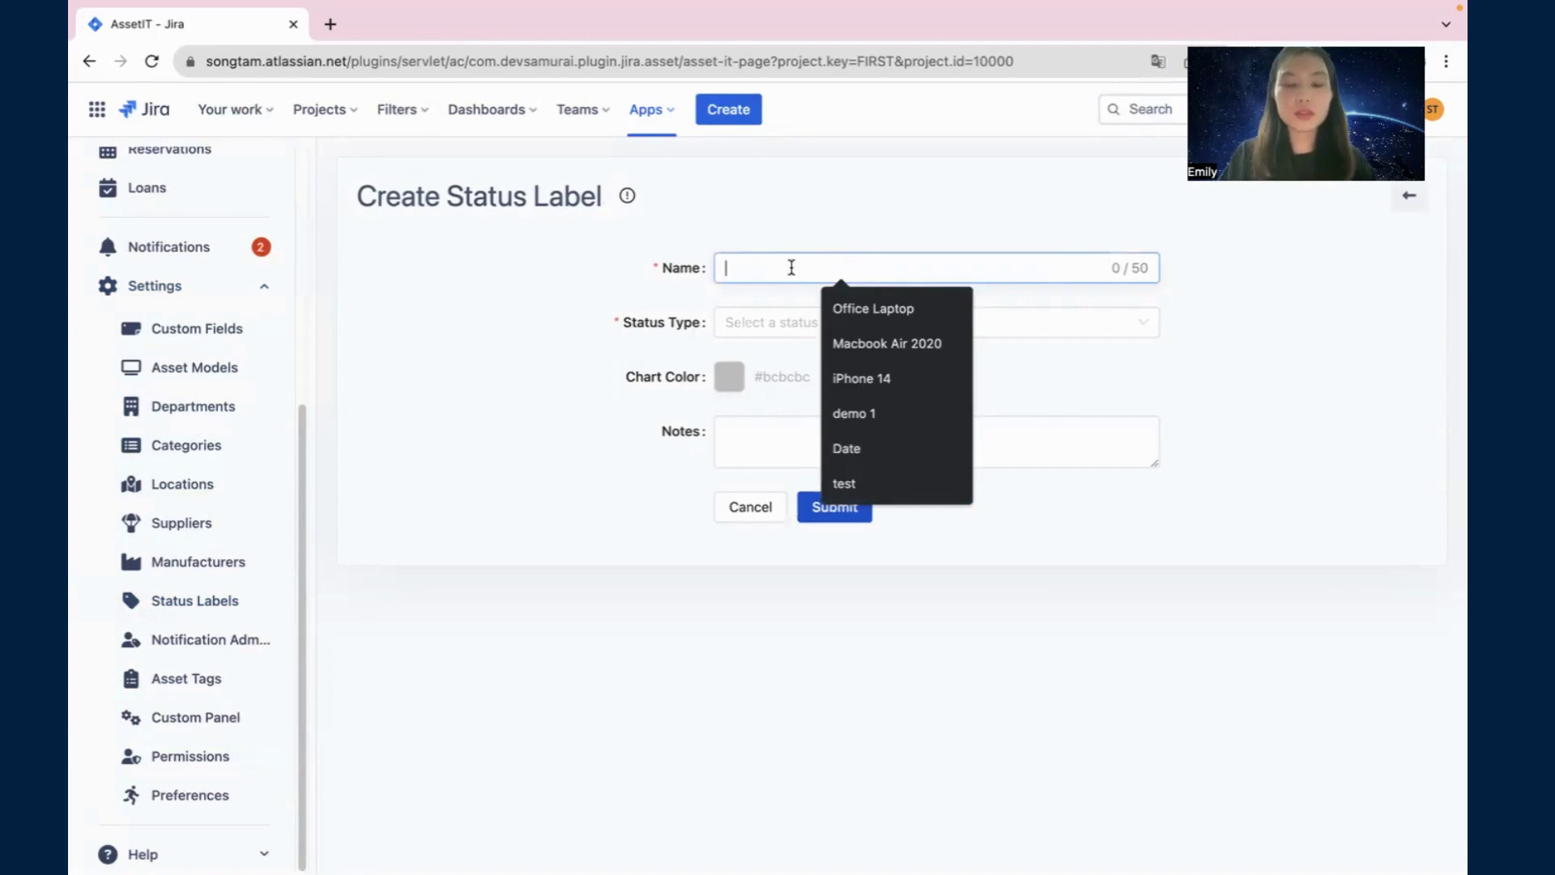
text(d)
key(BackSpace)
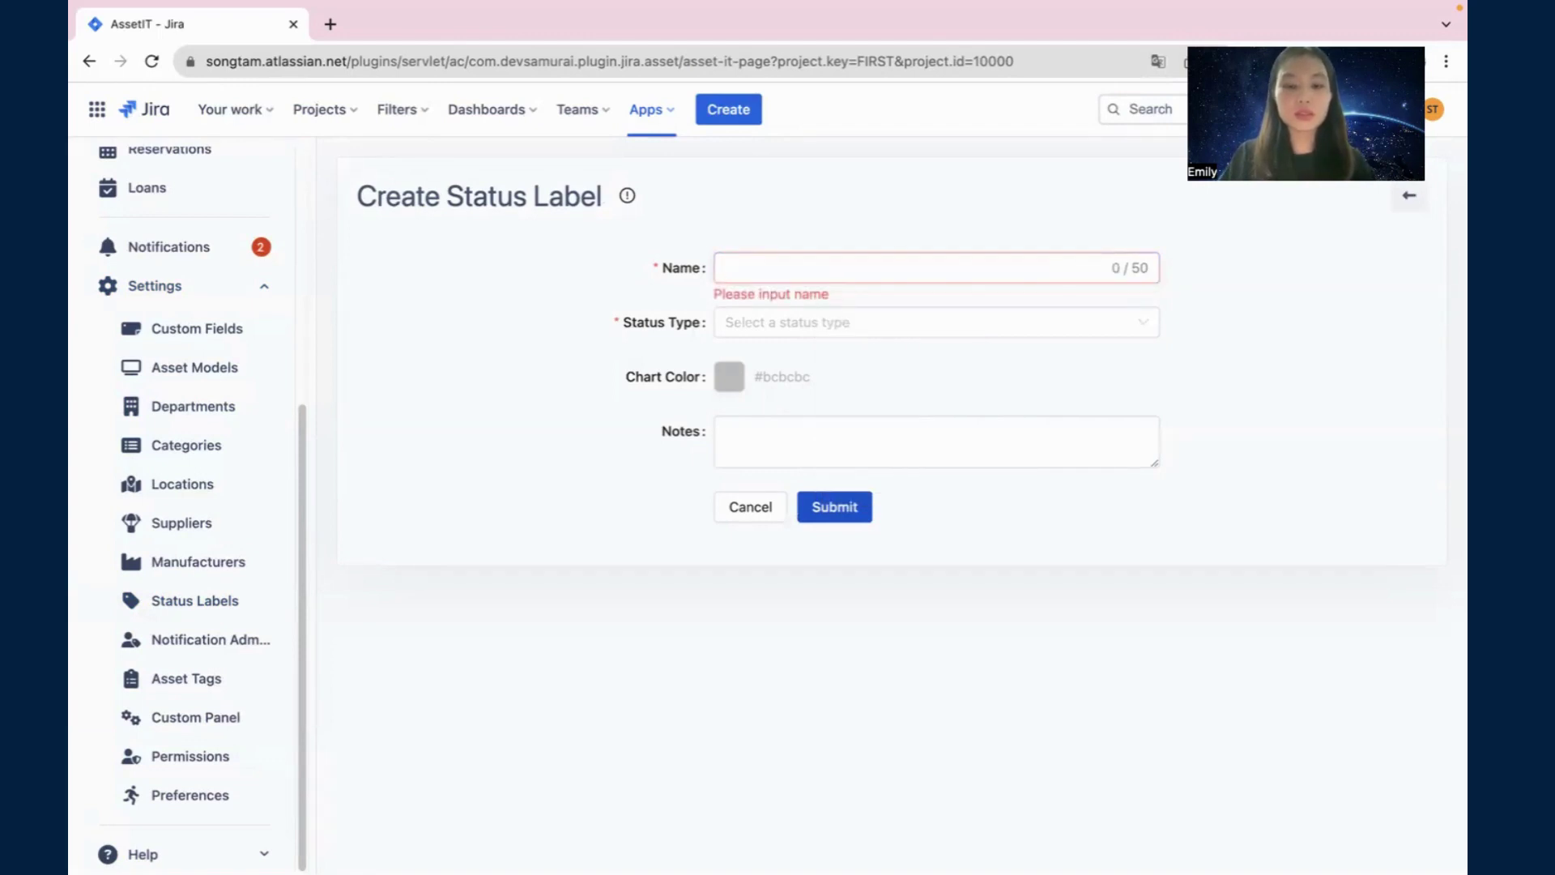
text(o)
key(BackSpace)
text(on hold)
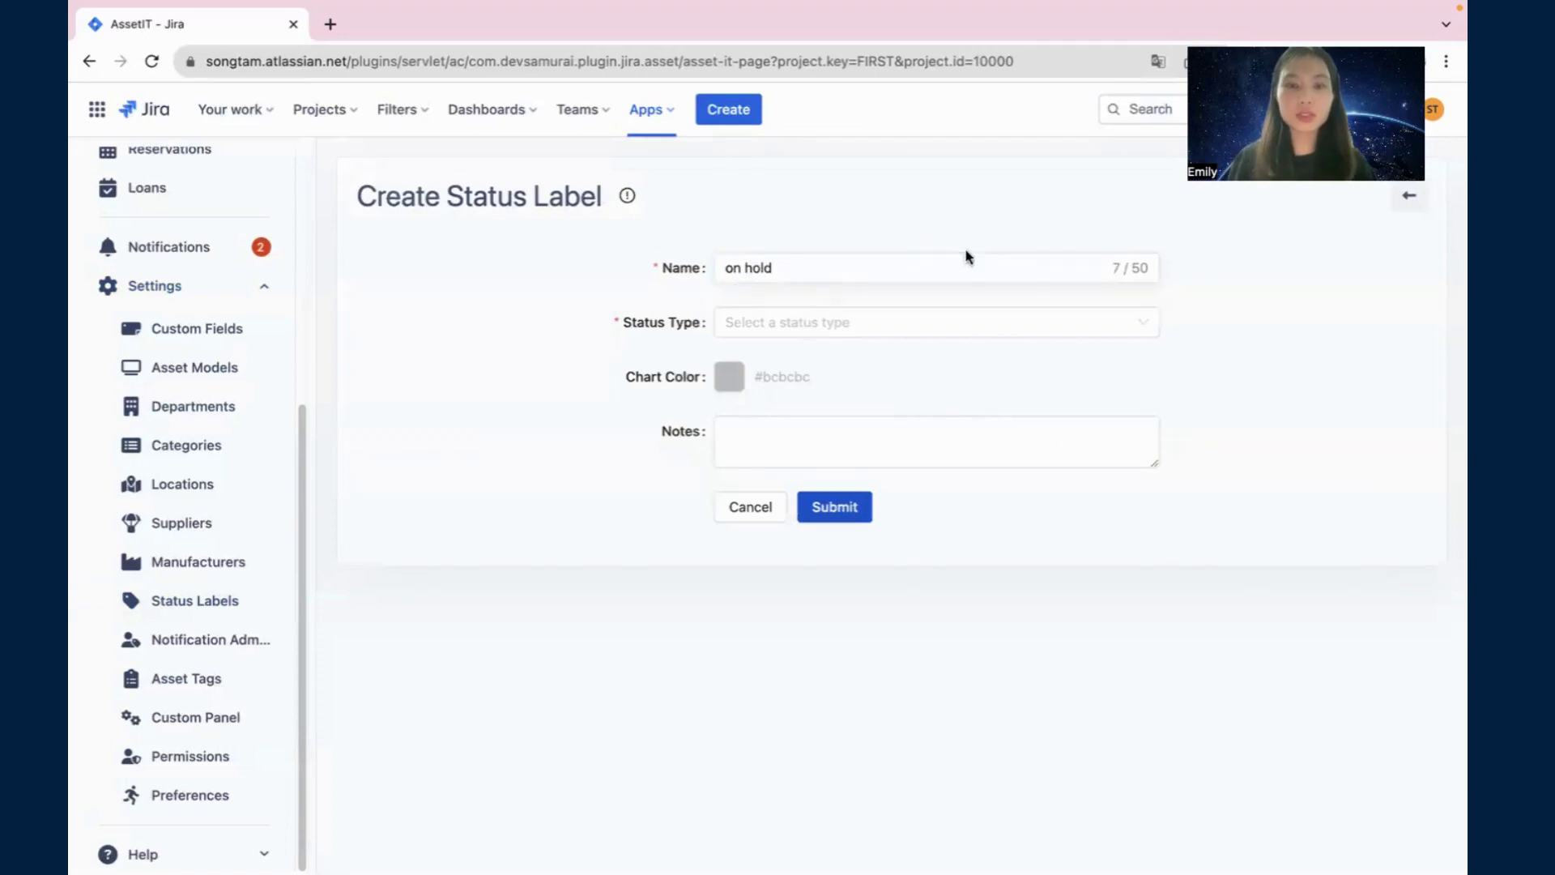
Step: Set the label's status type to Pending, enter marketing team as its notes and submit it
click(805, 322)
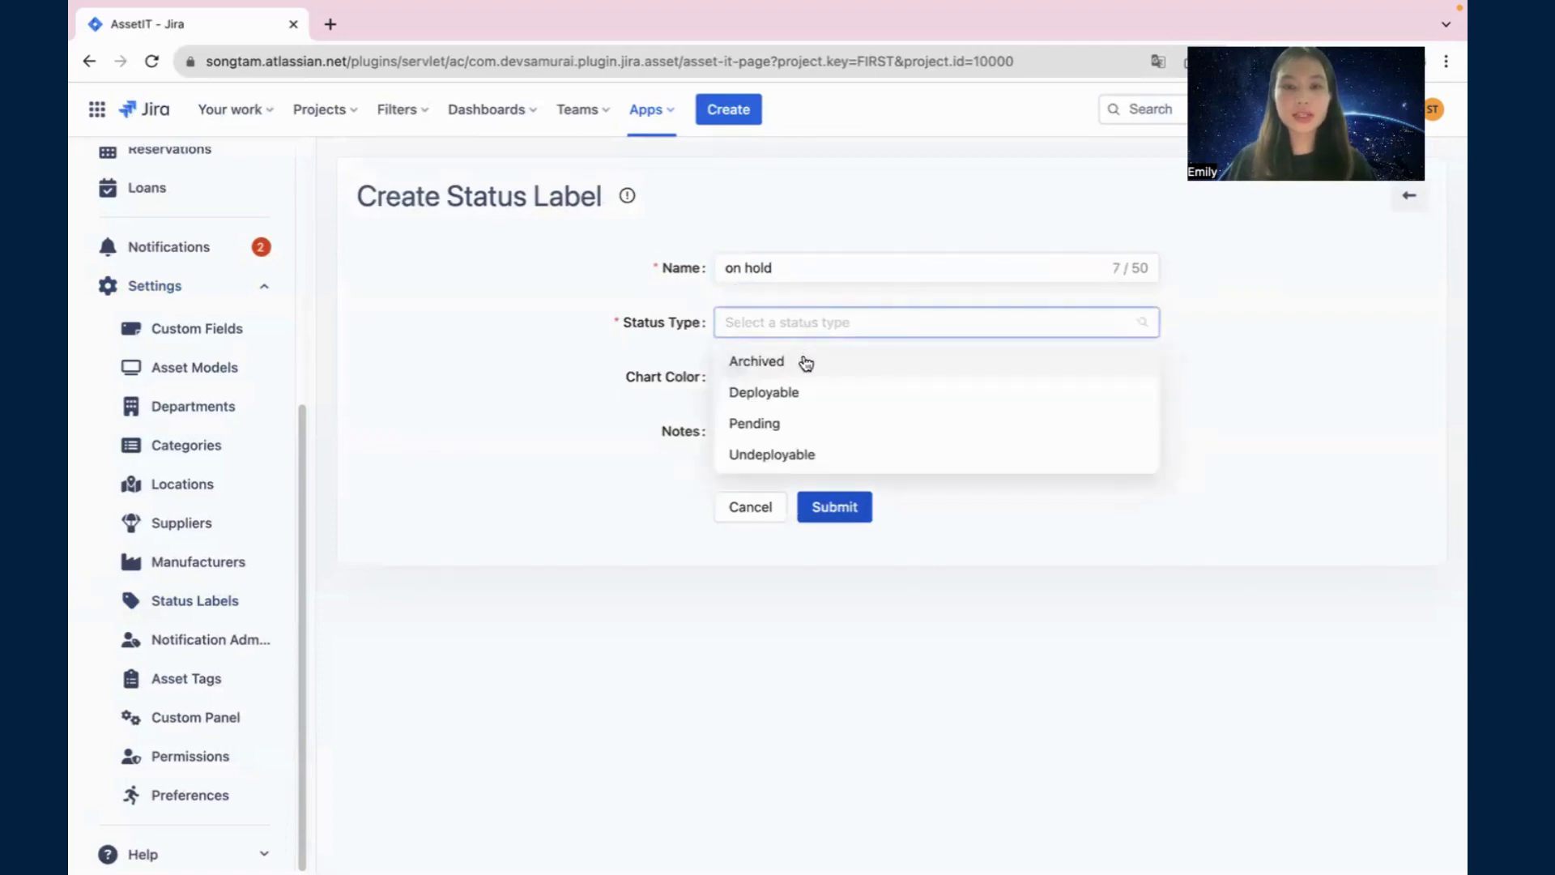
click(773, 417)
click(797, 429)
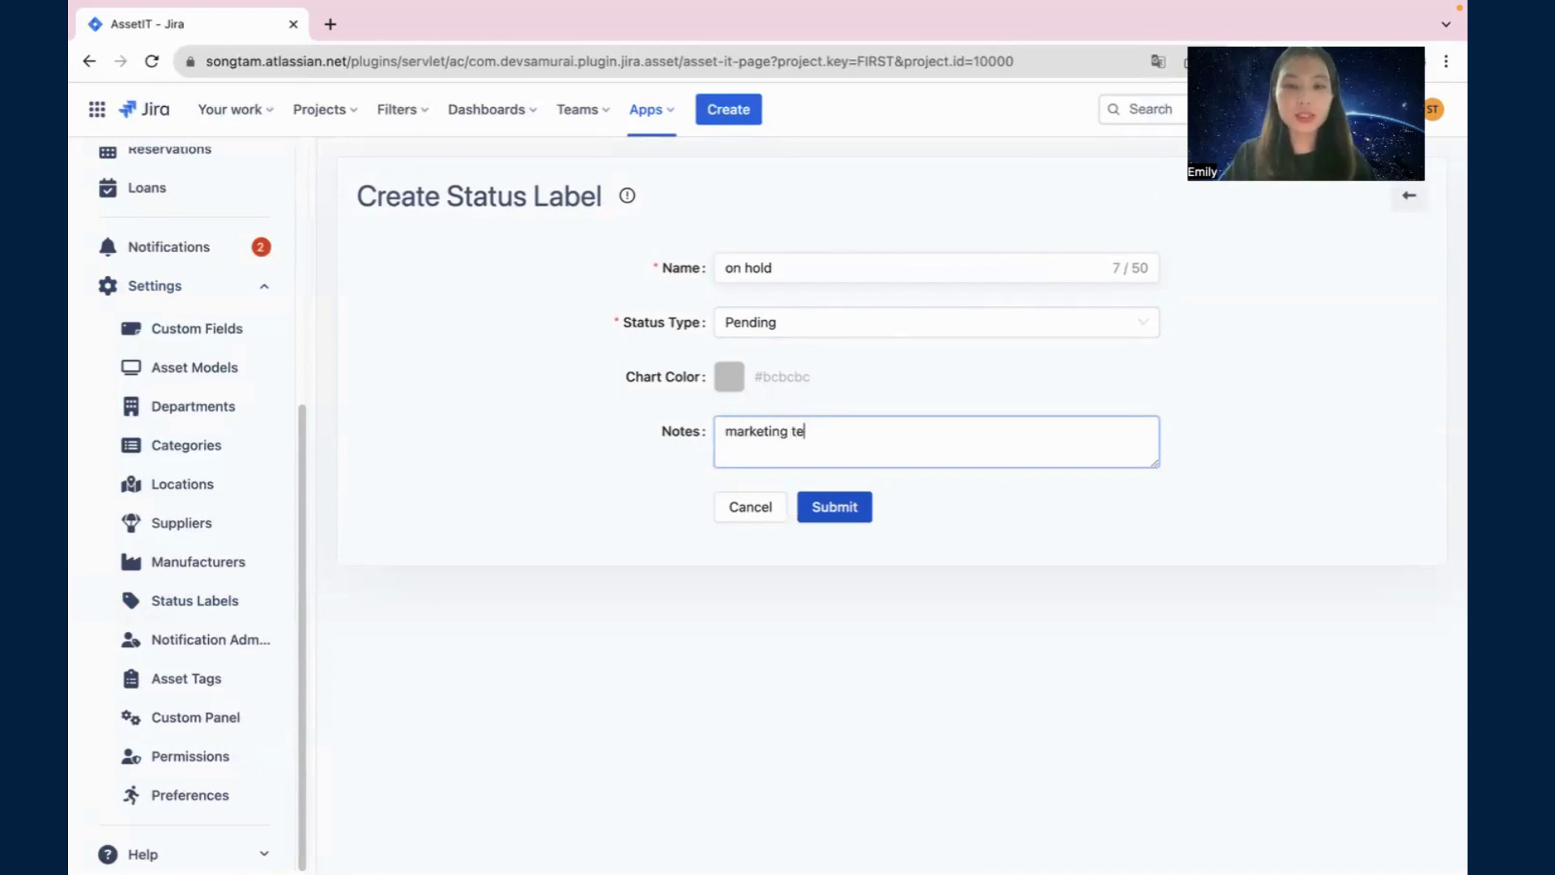
click(834, 506)
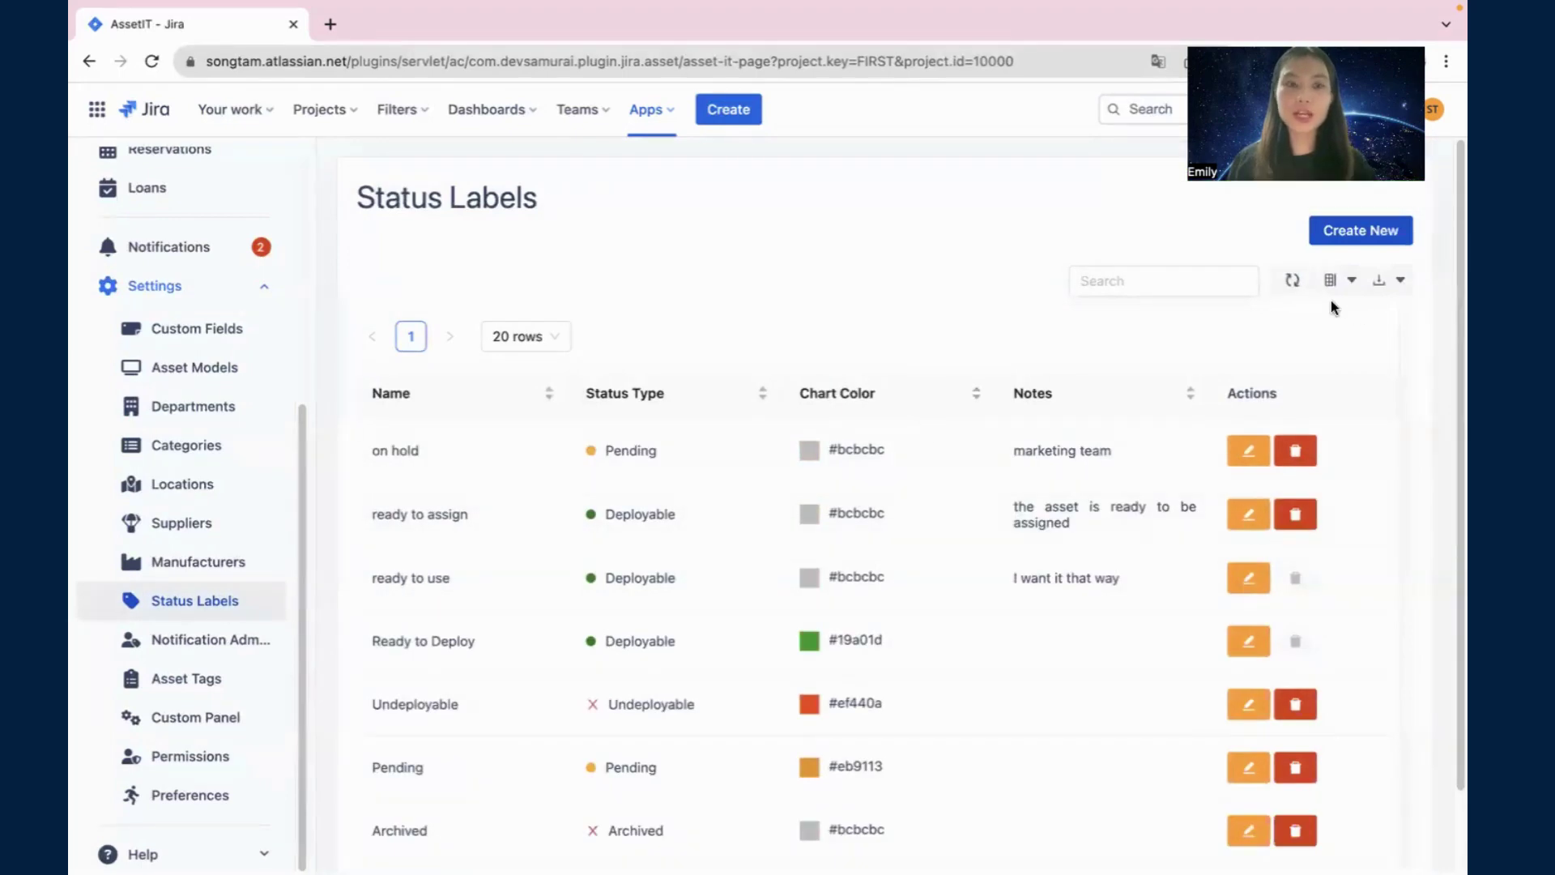
Step: Start a new asset and set its status to on hold
scroll(285, 365, up, 5)
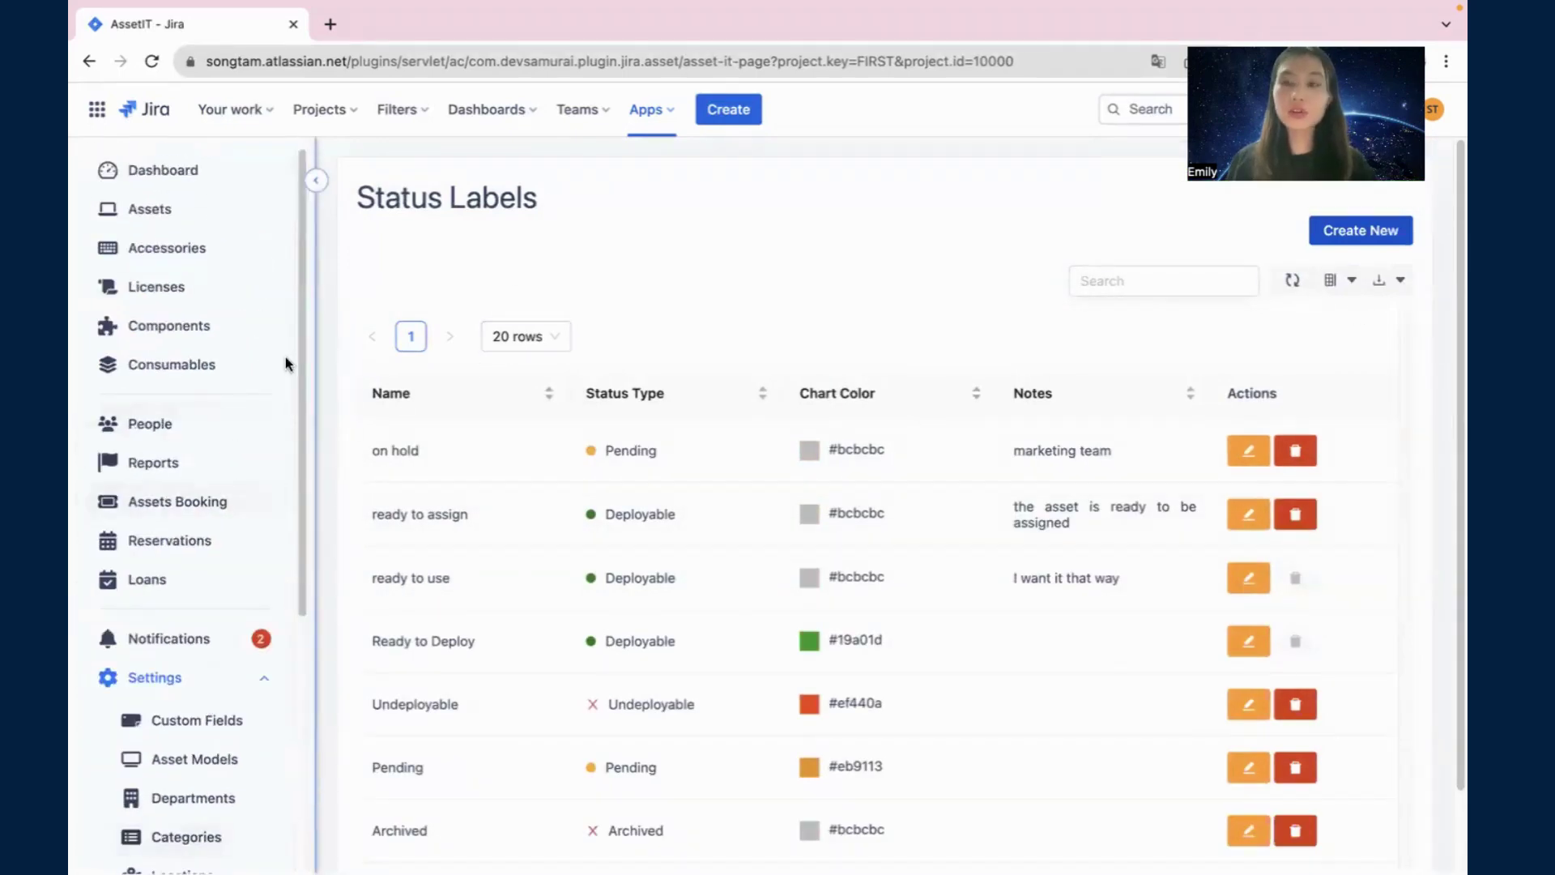
click(154, 209)
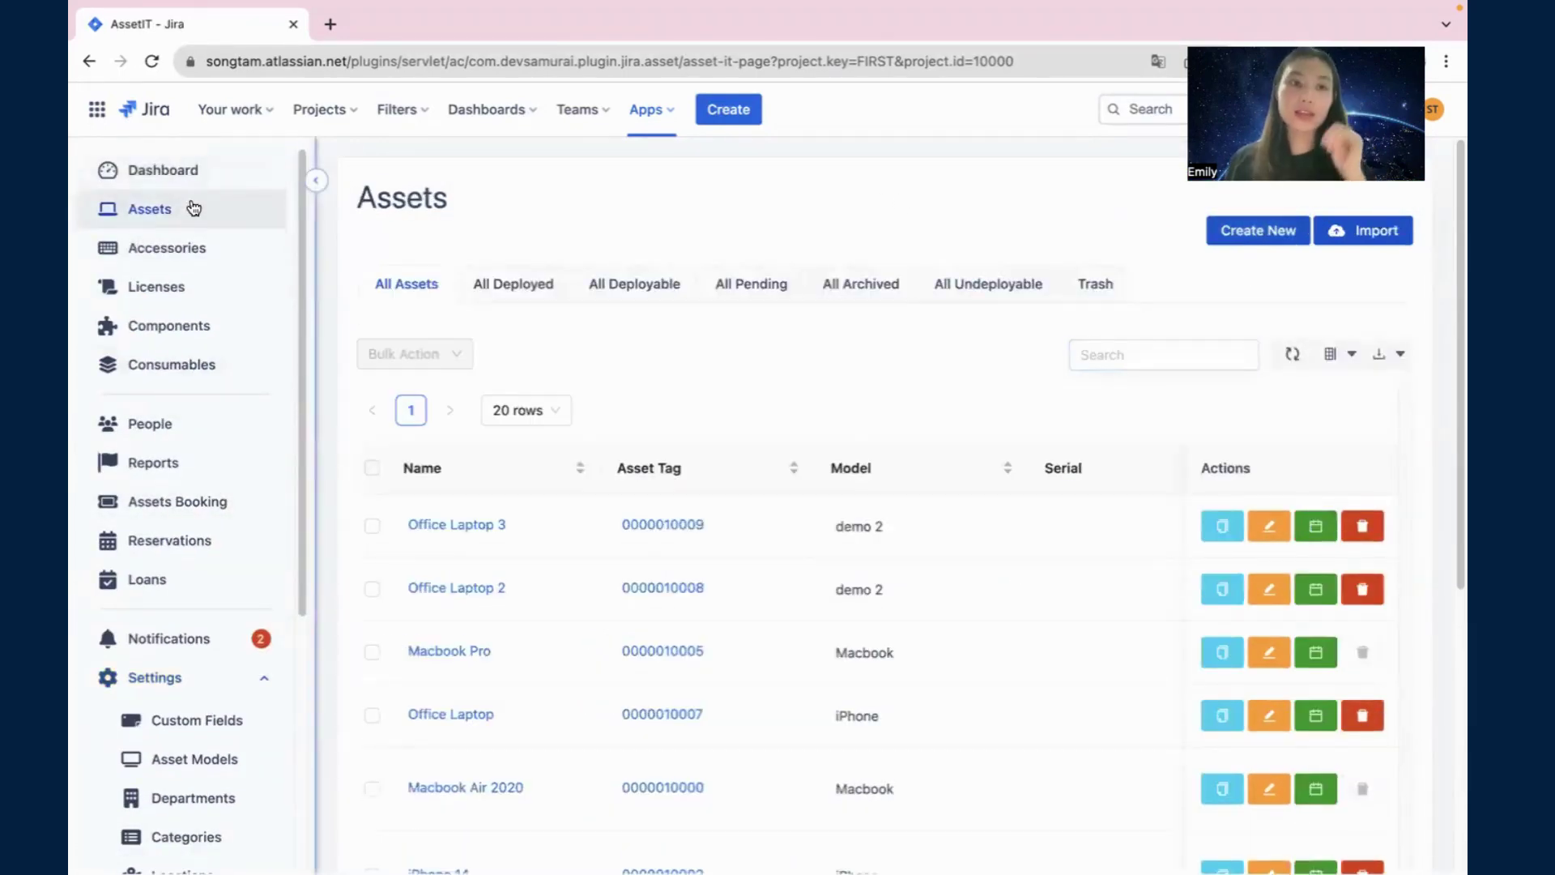
click(1235, 240)
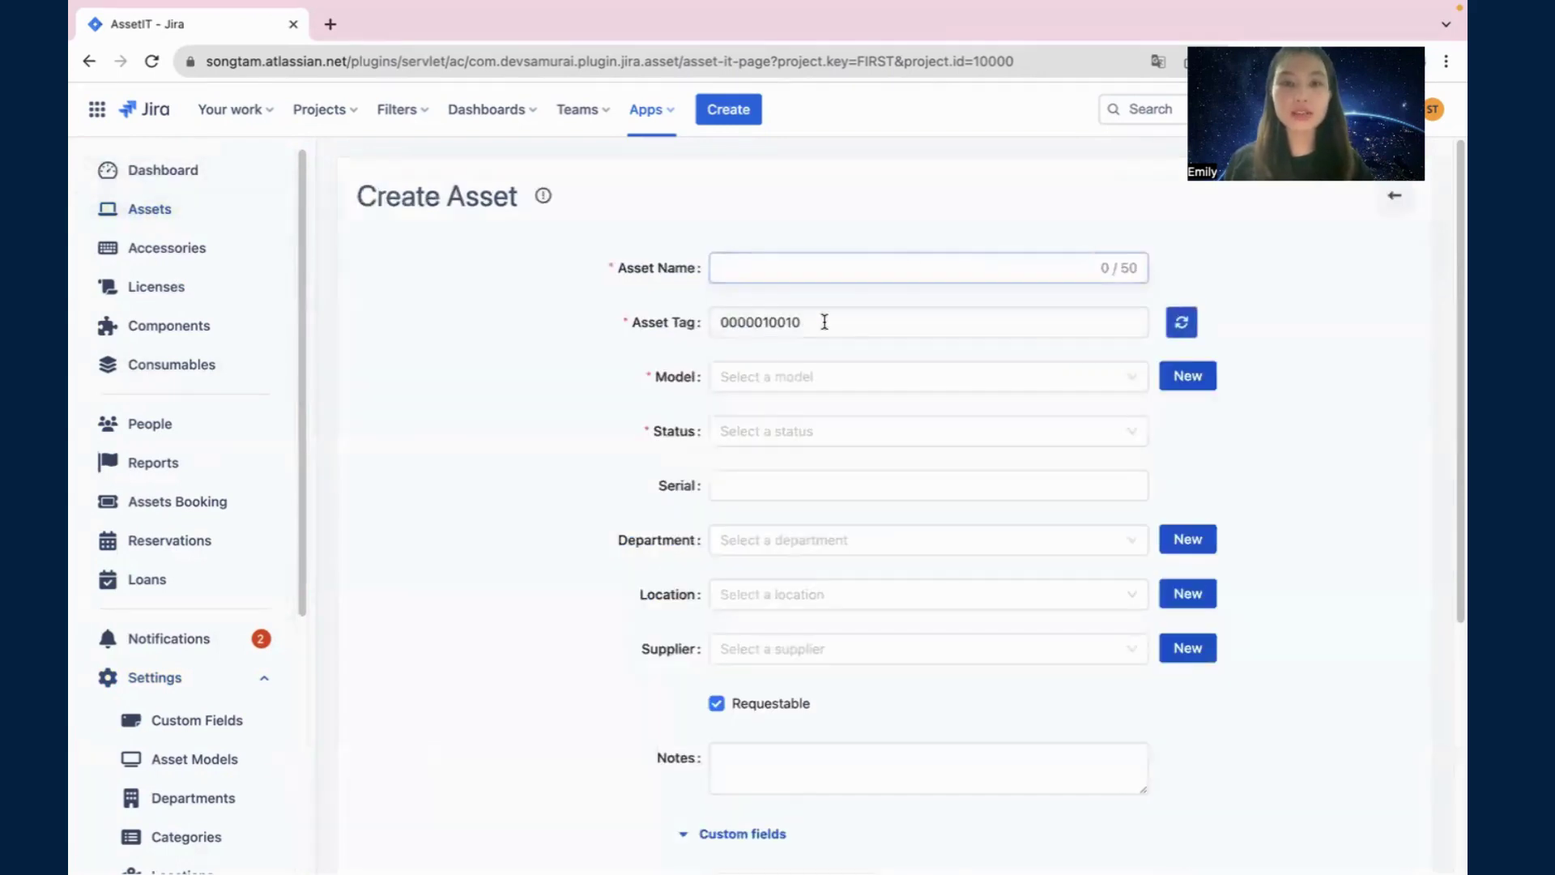
click(711, 431)
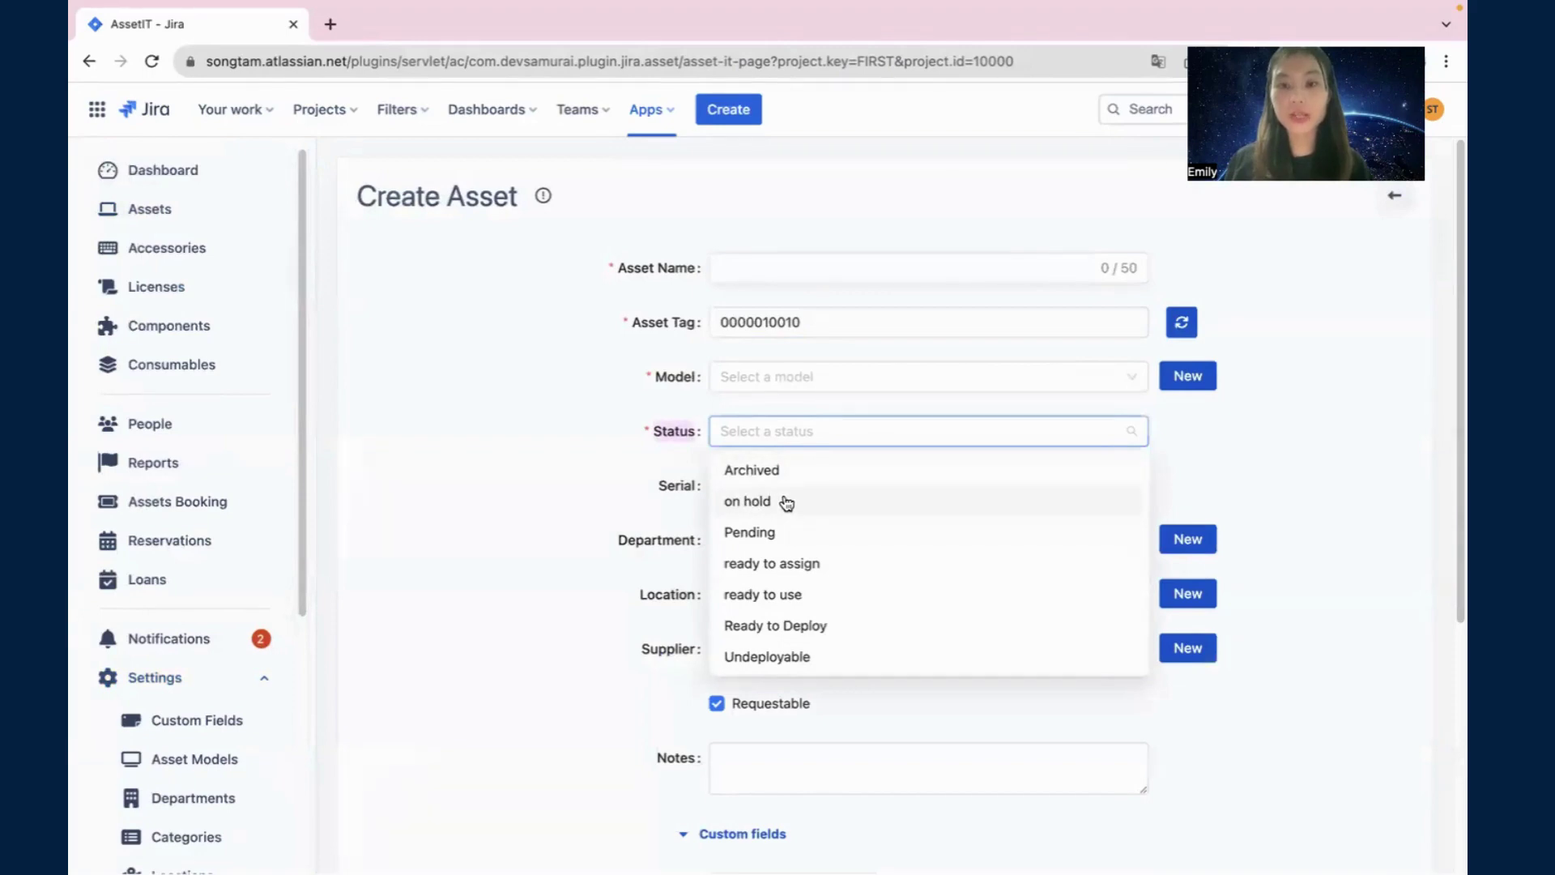
click(786, 503)
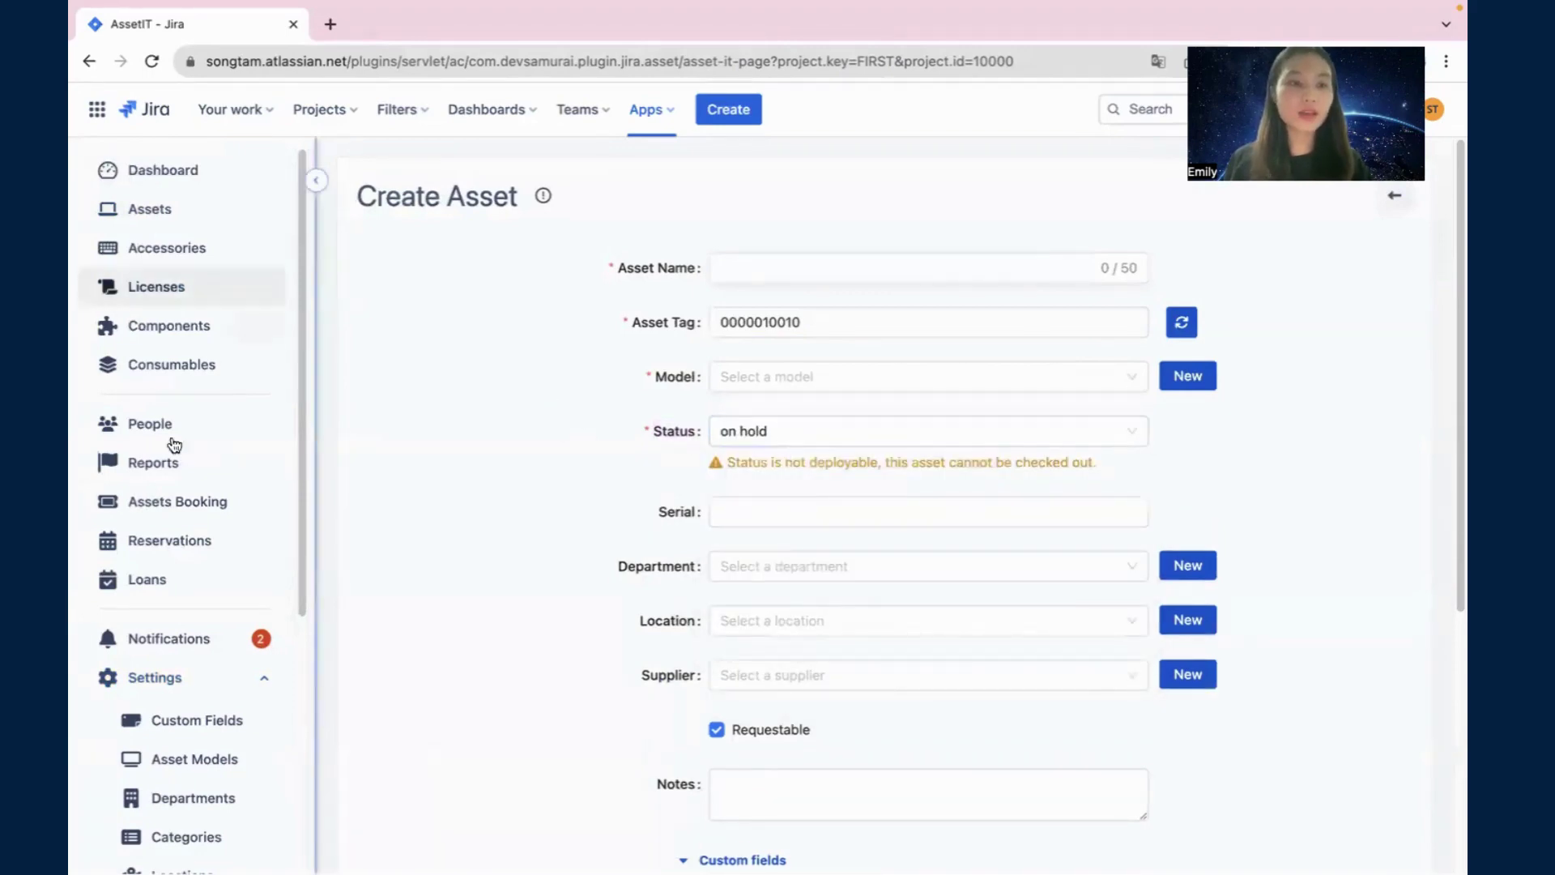
Step: Open the asset tag settings and examine the option for generating auto-incrementing asset tags
scroll(170, 454, down, 3)
scroll(198, 583, down, 3)
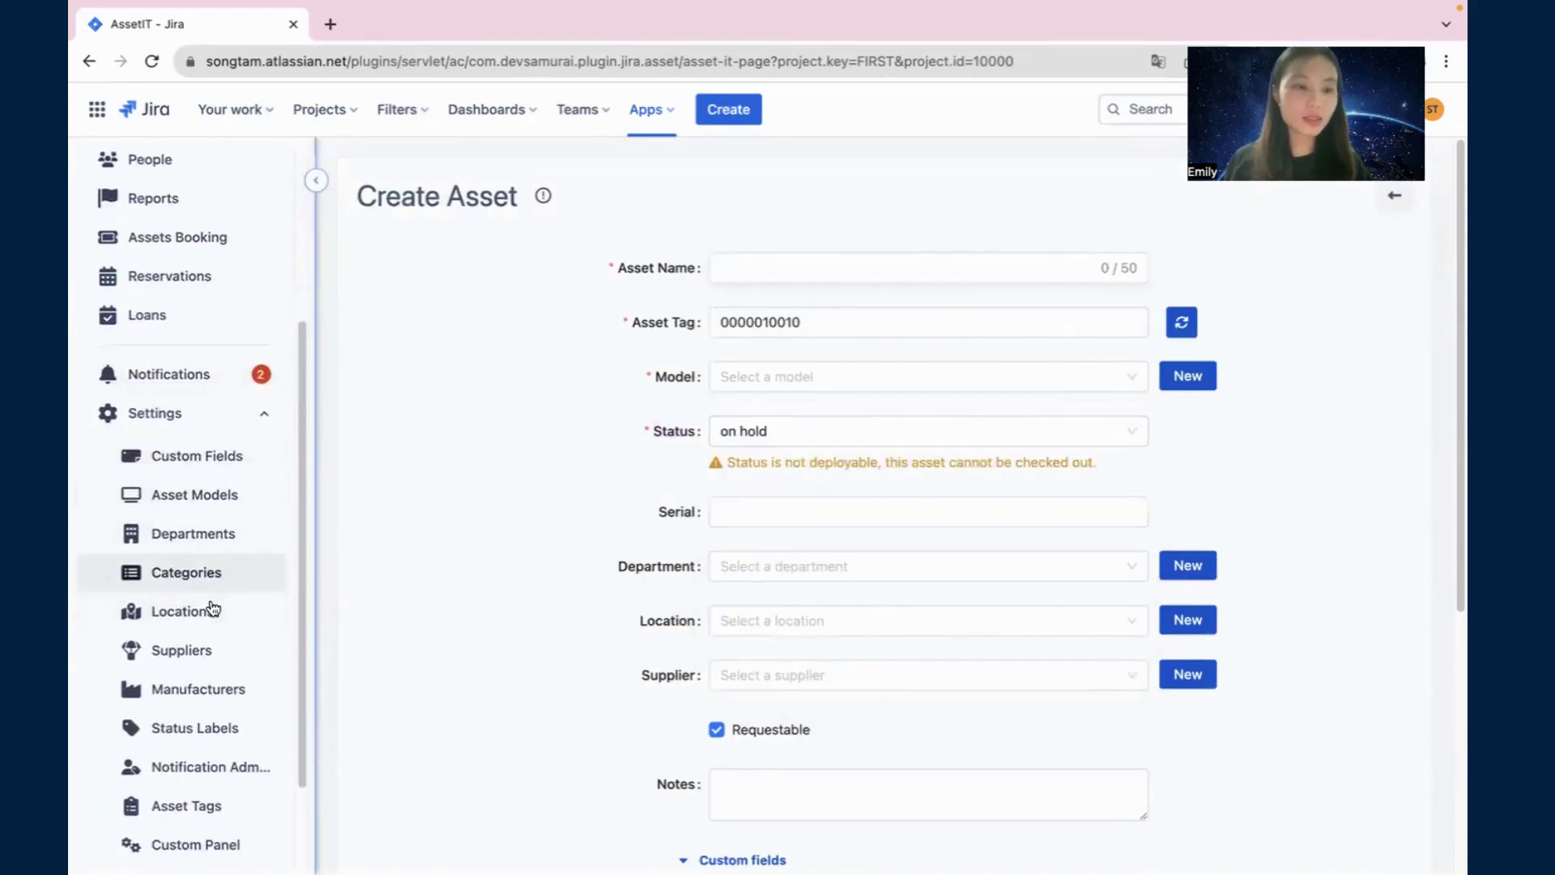
click(192, 682)
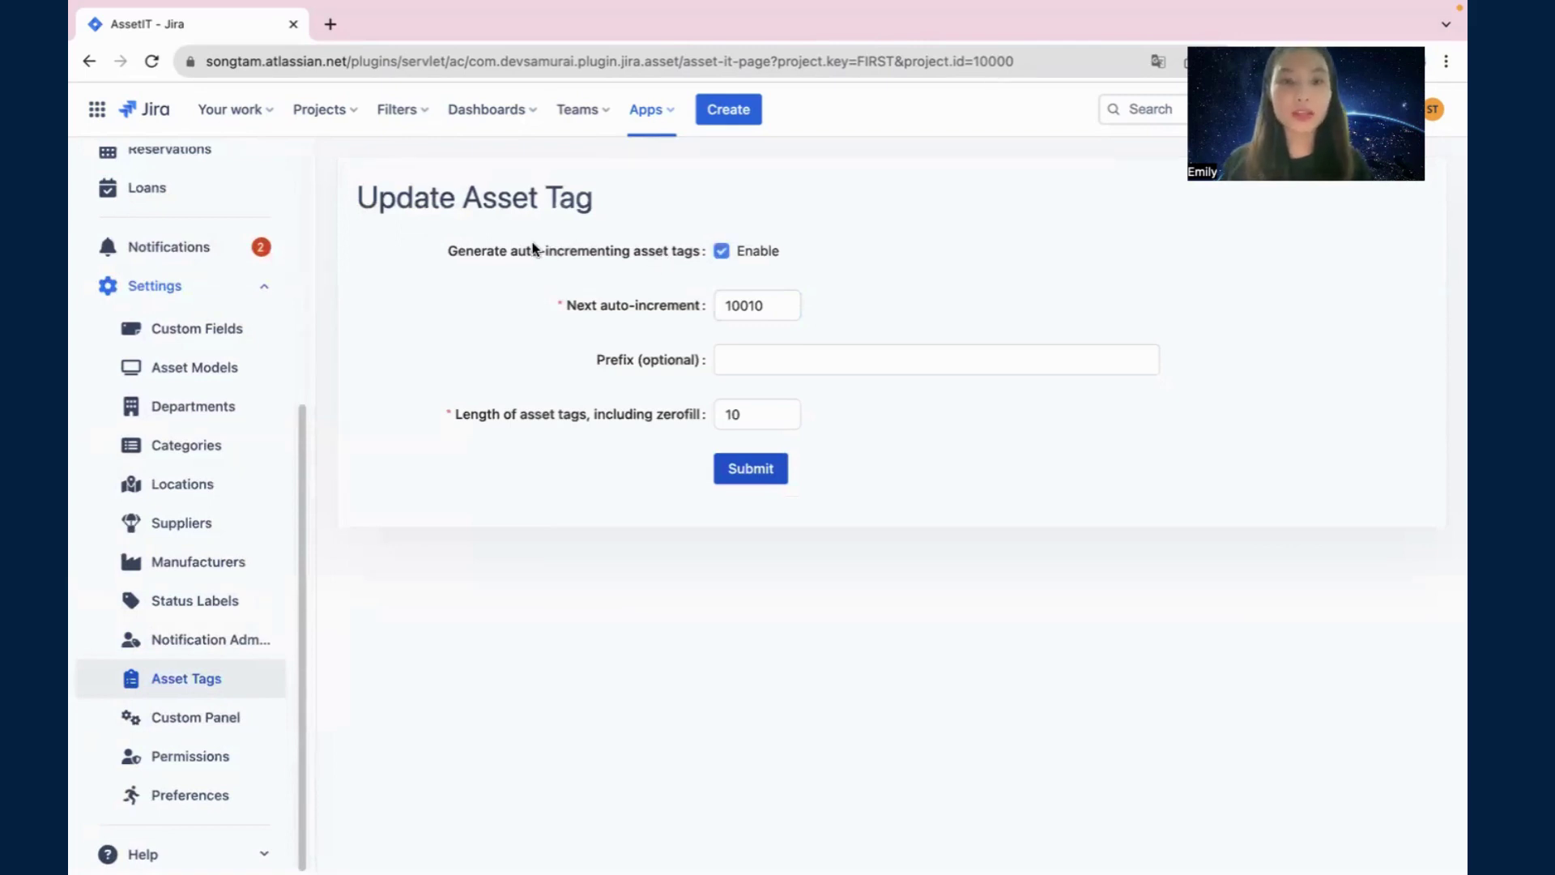
click(617, 251)
click(721, 251)
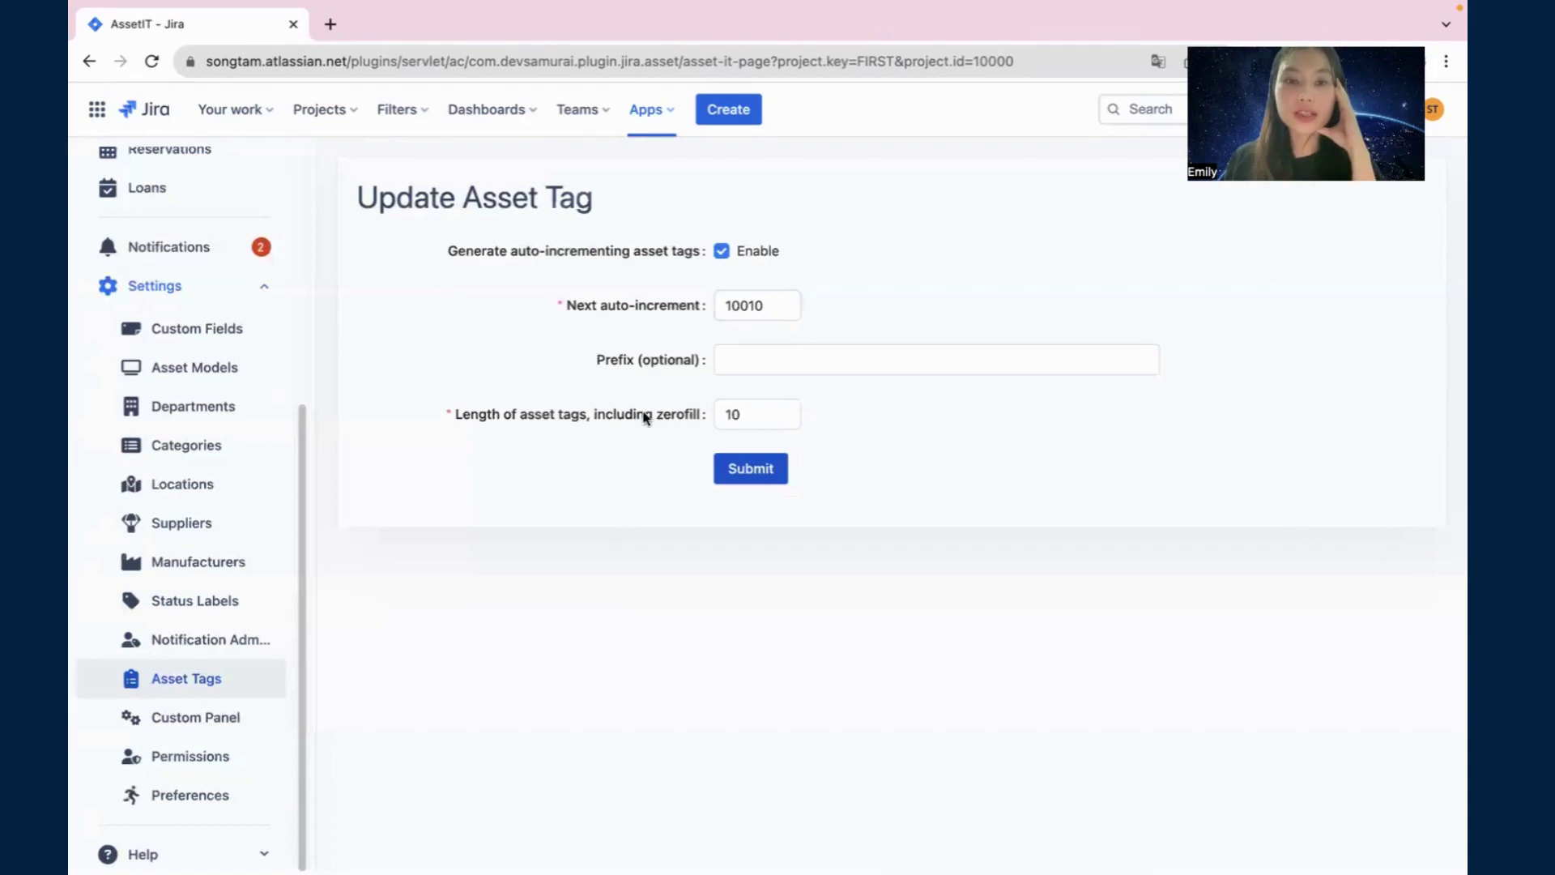
scroll(156, 361, up, 5)
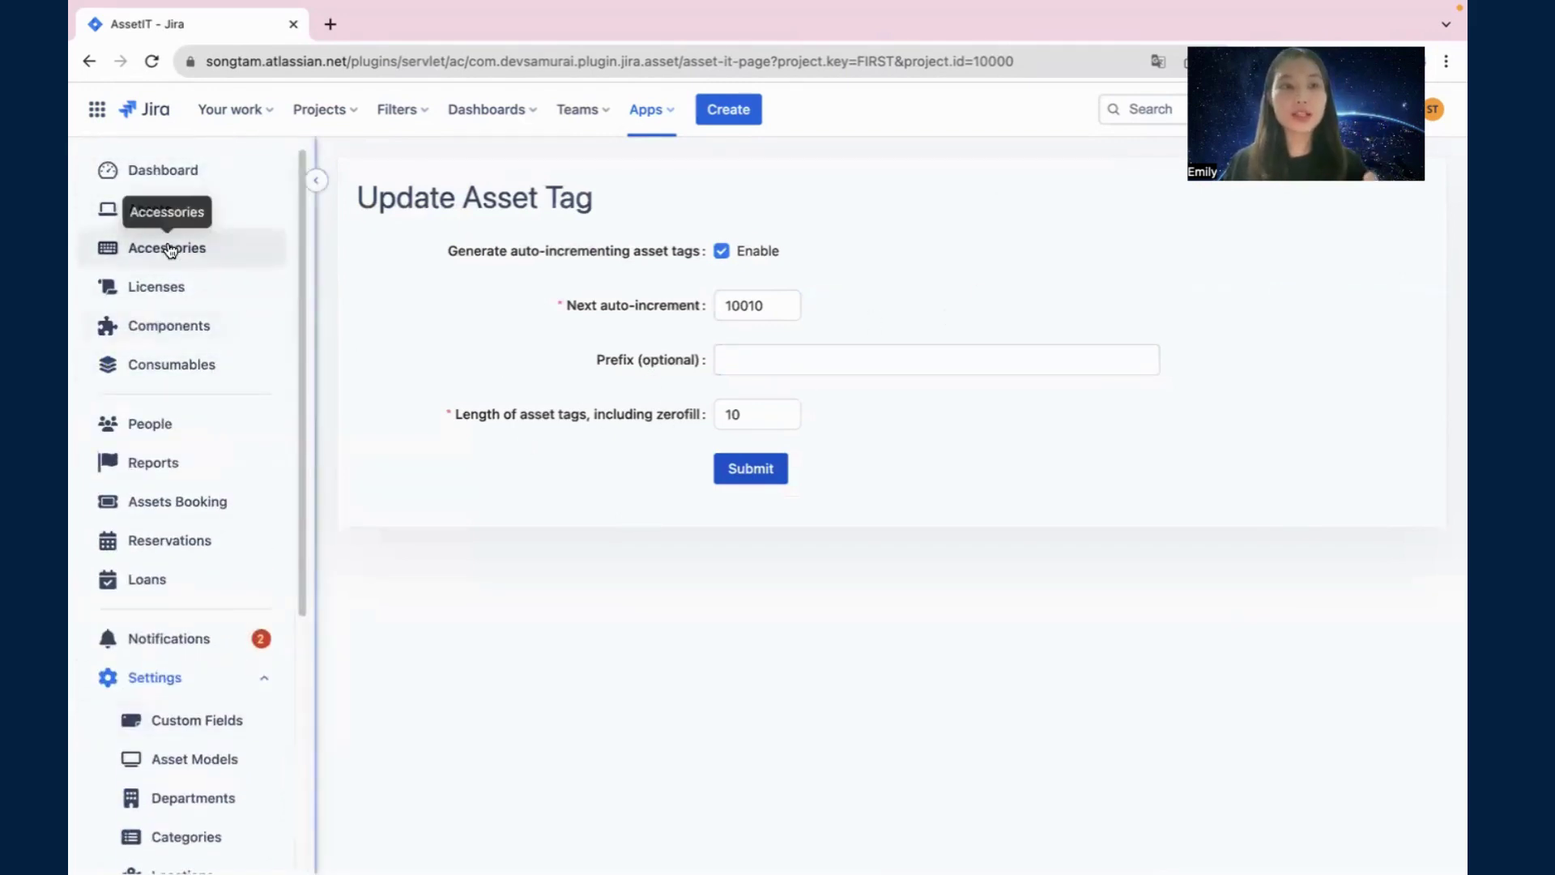
click(169, 247)
click(1265, 230)
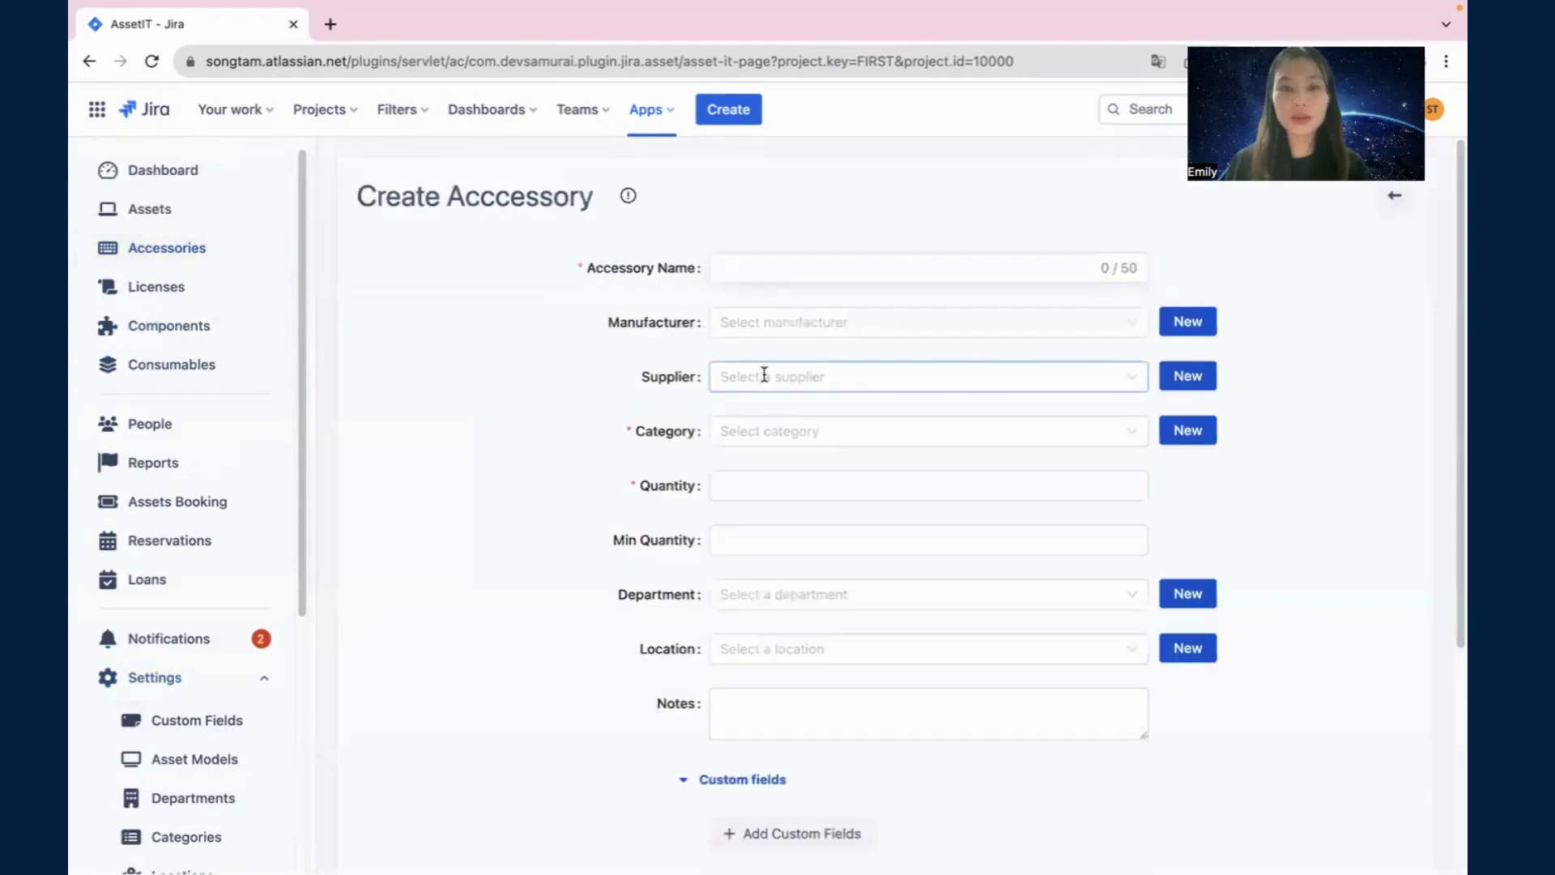
click(784, 267)
click(135, 172)
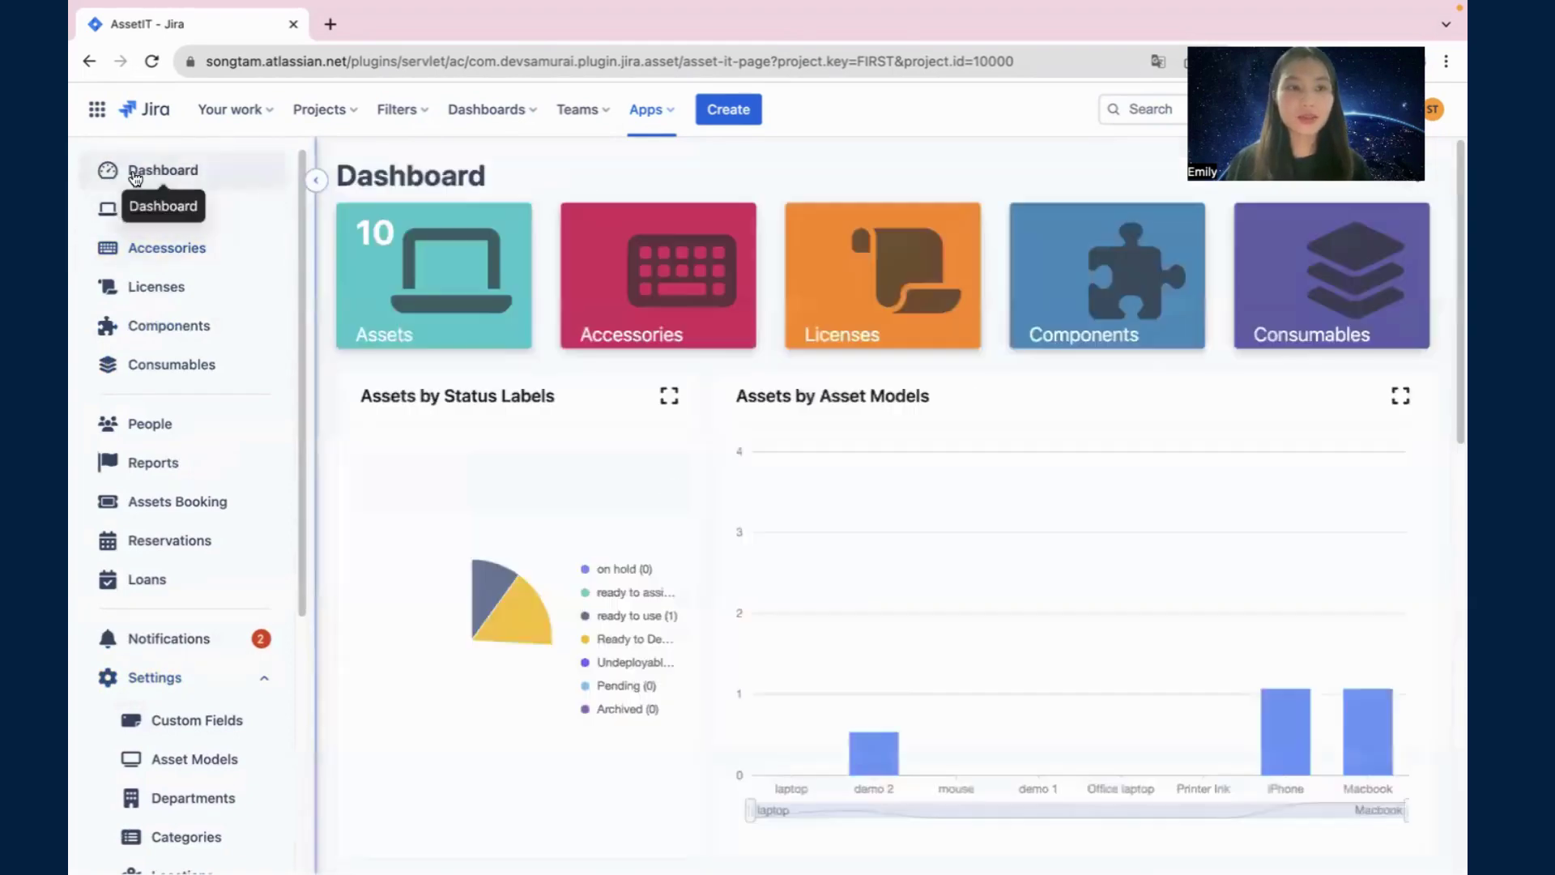
Step: Start a new asset and examine its automatically generated asset tag
click(105, 213)
click(1265, 230)
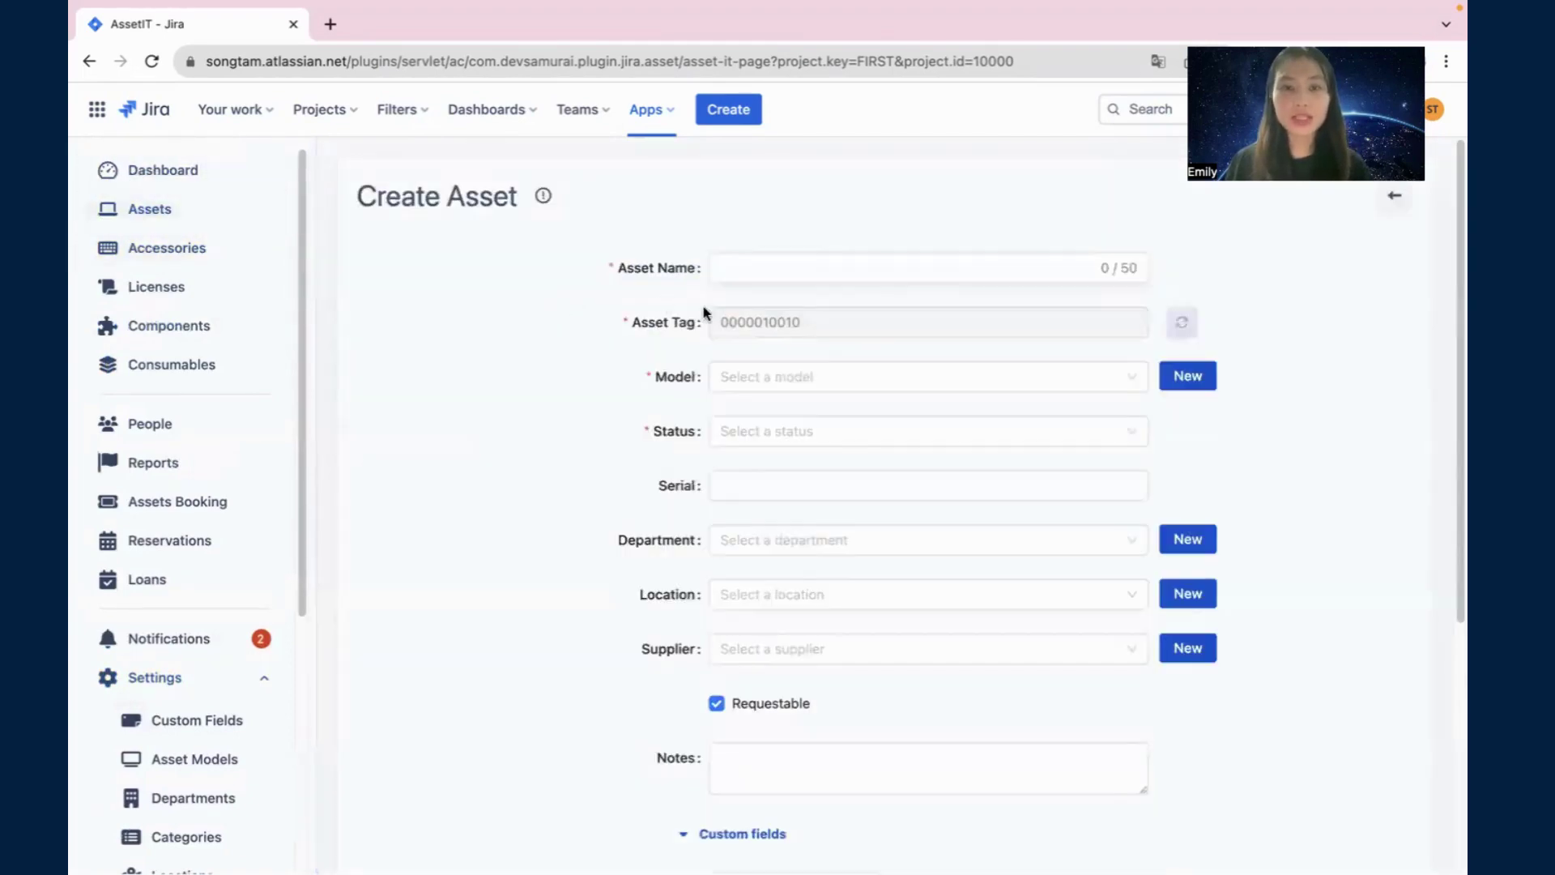
click(835, 323)
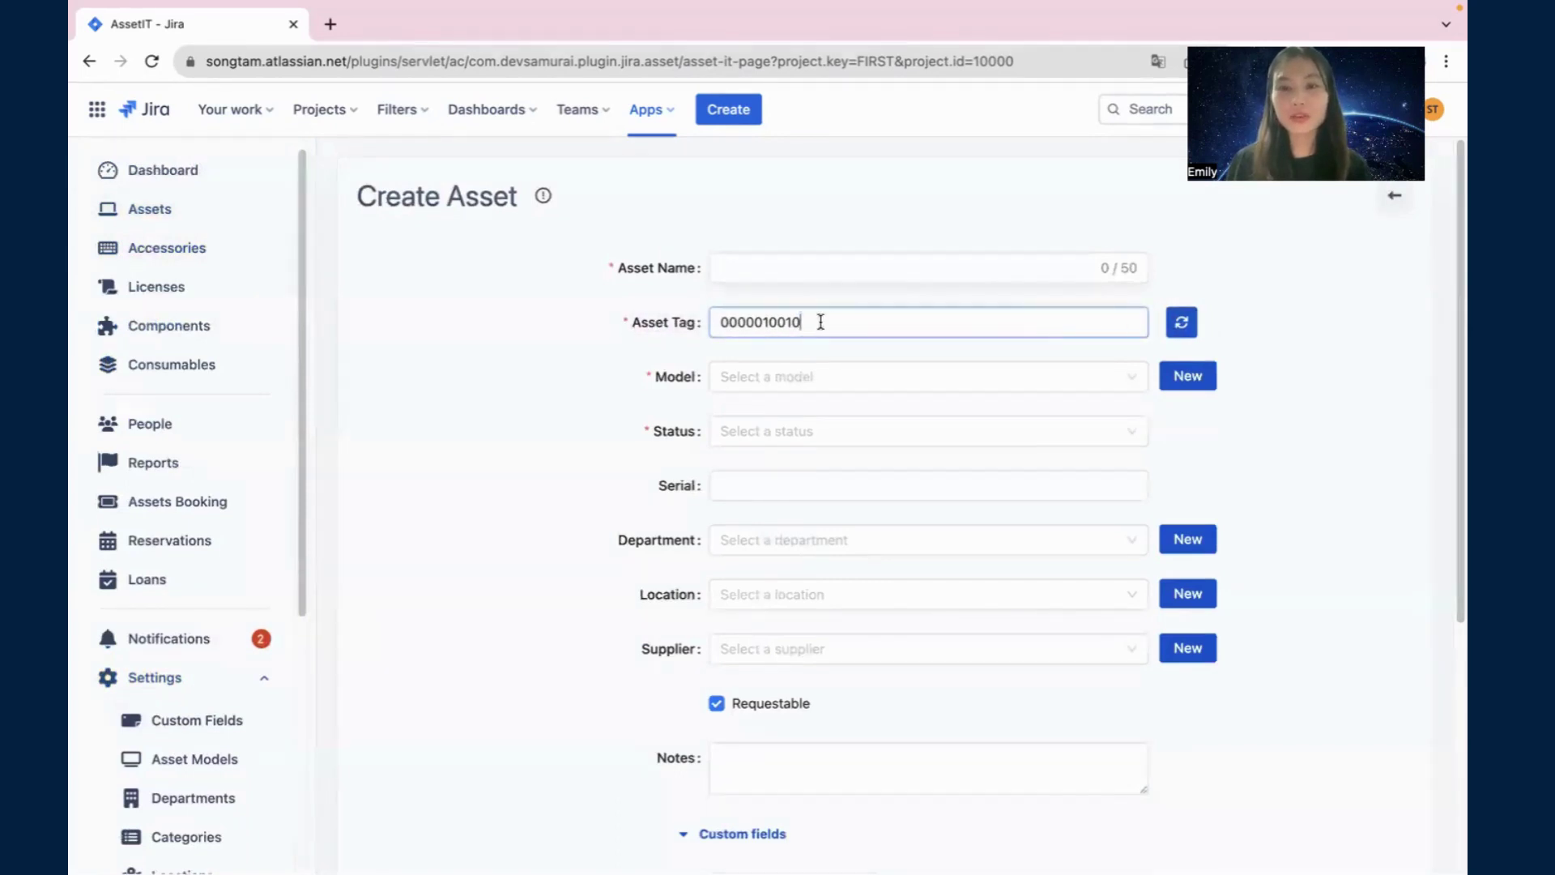
drag(820, 321, 726, 323)
click(725, 322)
Step: Return to the asset tag settings and examine the next auto-increment, prefix and tag length fields
scroll(145, 671, down, 1)
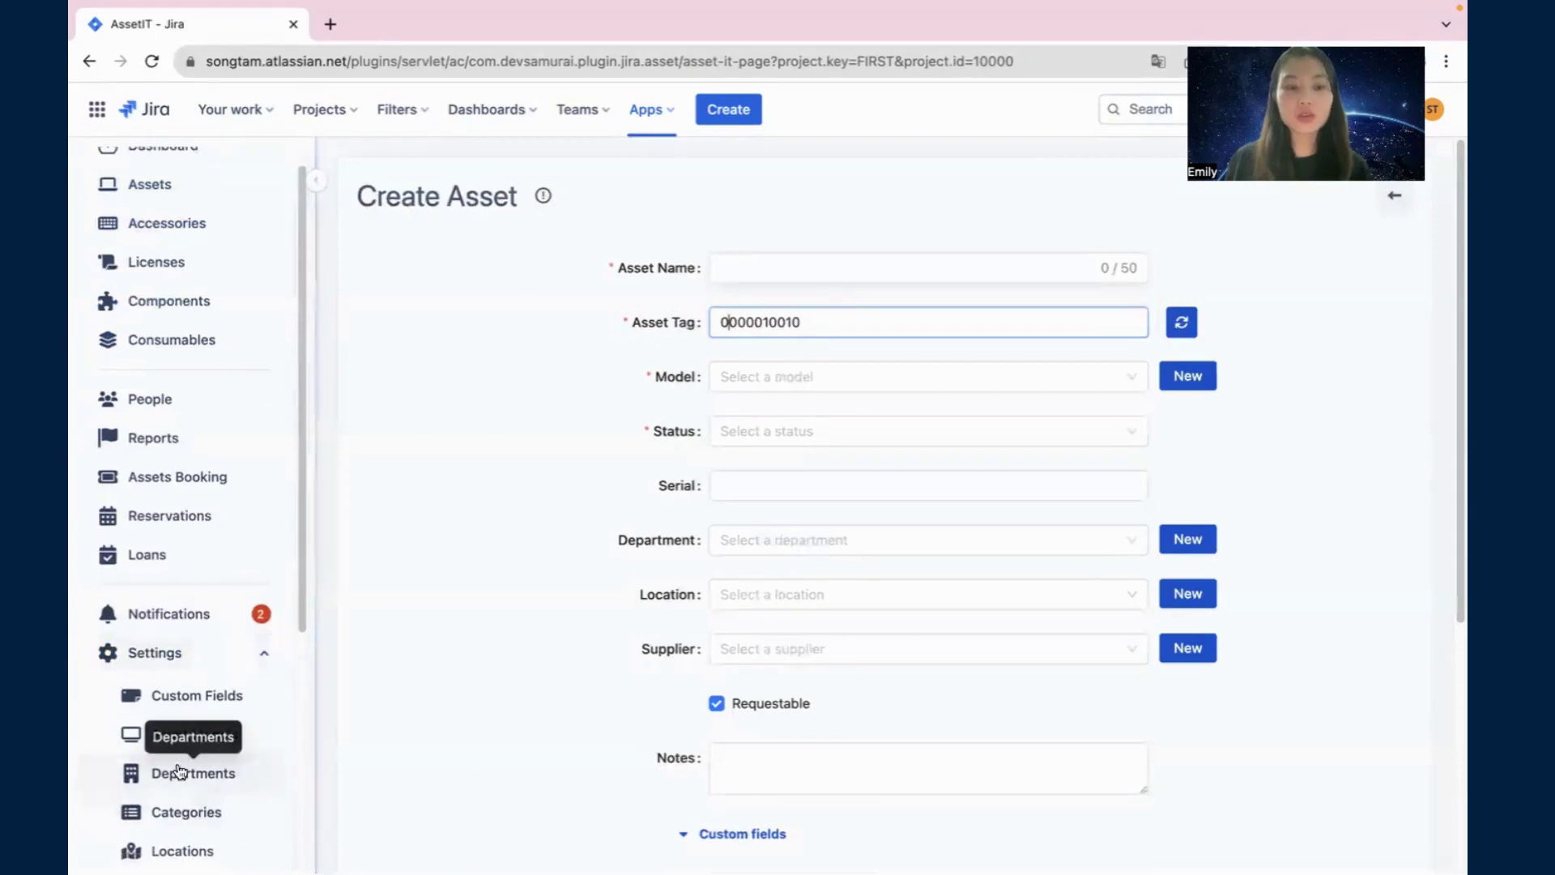
scroll(180, 771, down, 5)
click(182, 678)
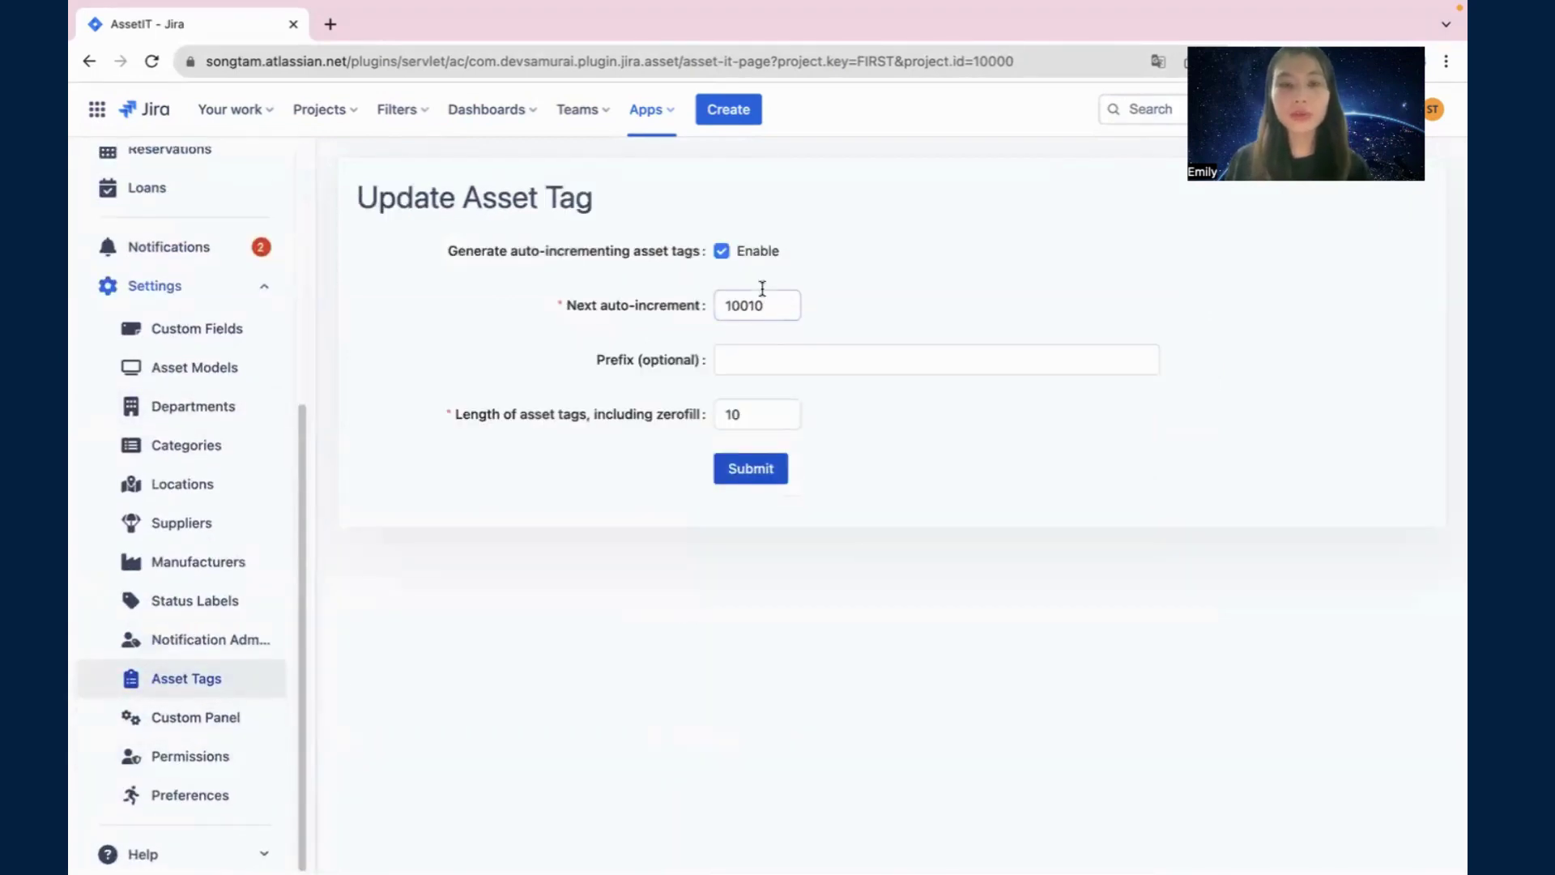
click(739, 305)
key(Tab)
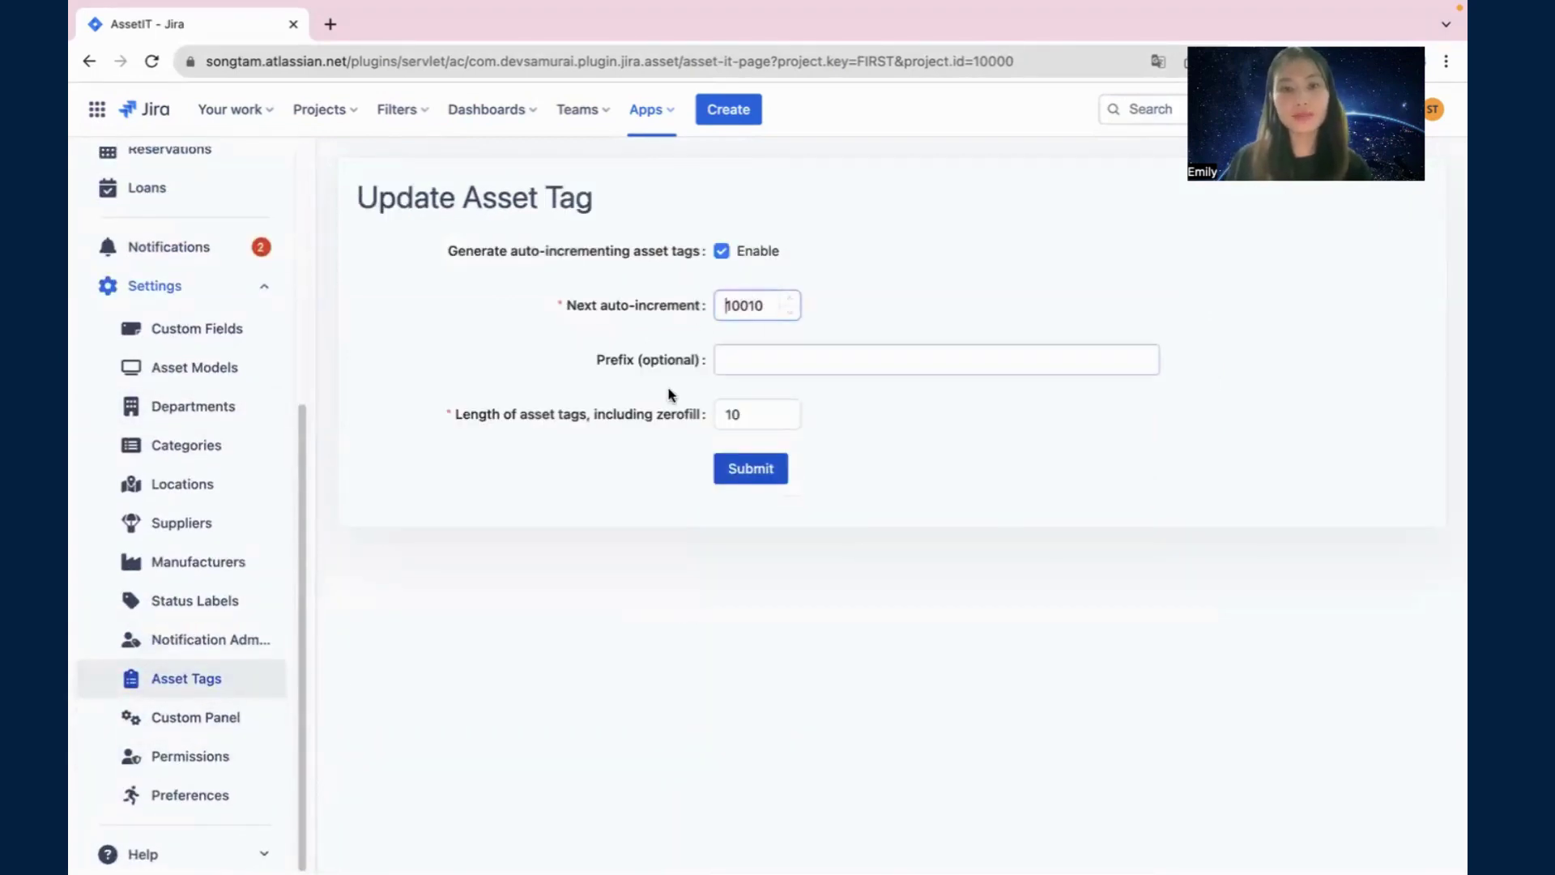
drag(422, 421, 542, 417)
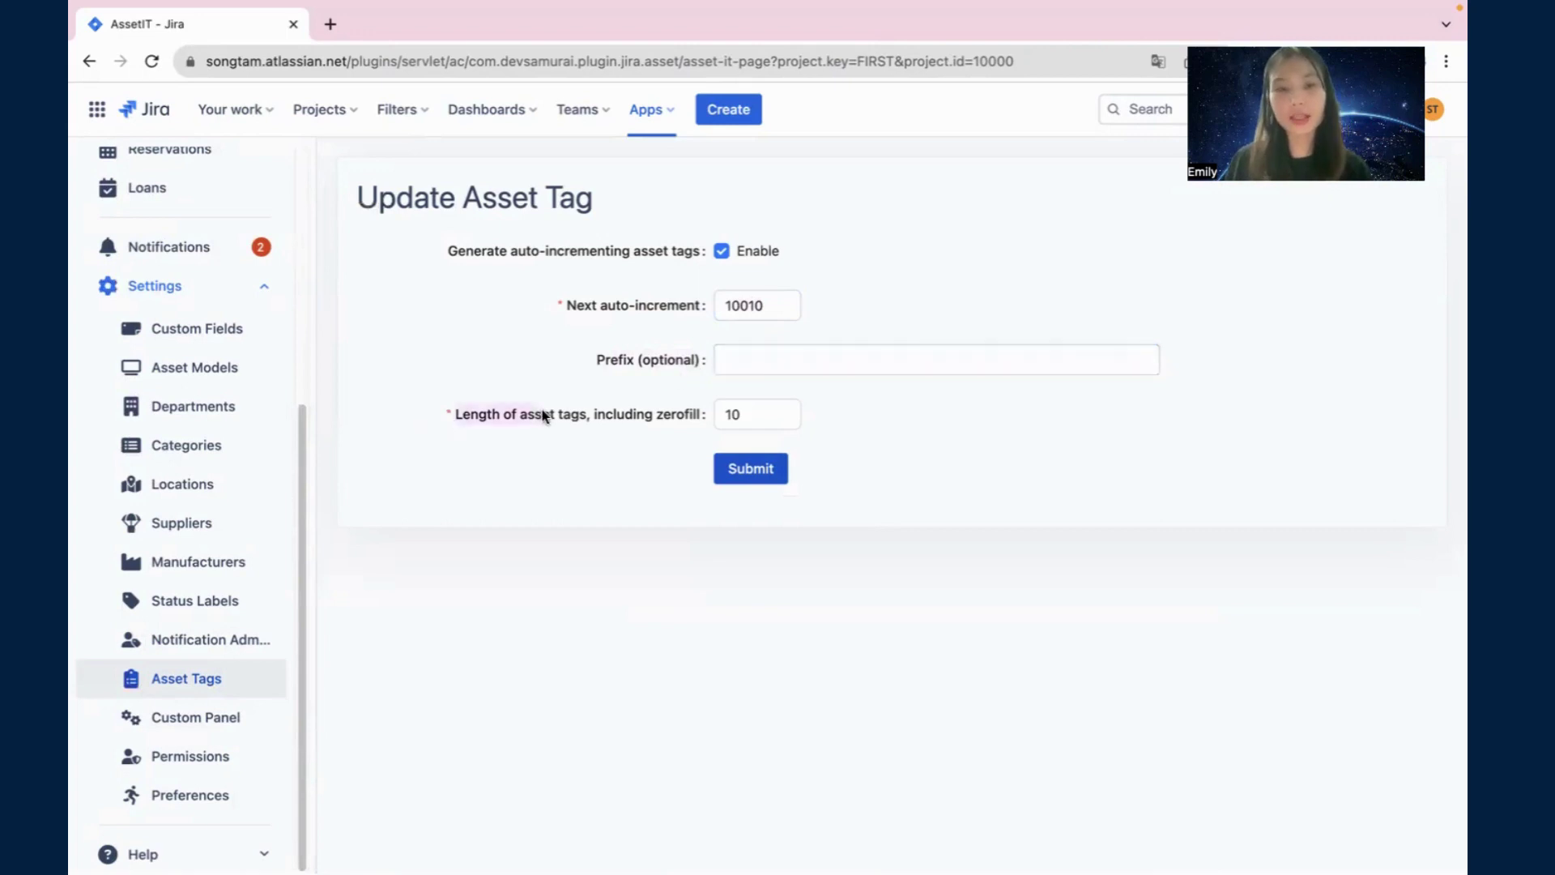
click(586, 412)
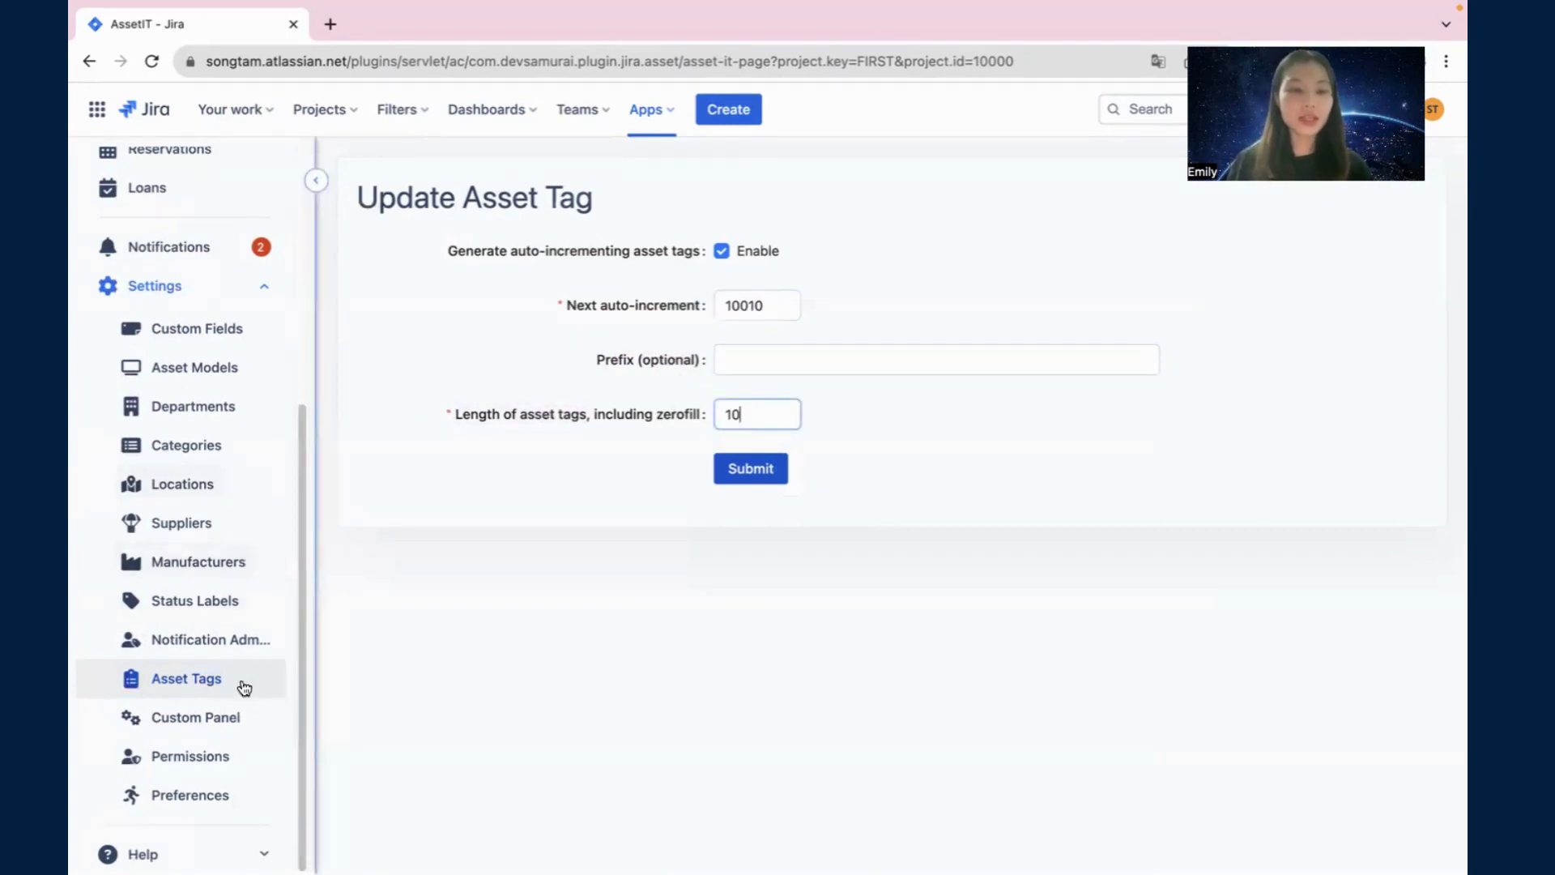
Step: Open the custom panel settings, then the demo video issue on the Demo 3 board, and examine the fields of its linked Macbook Pro asset
click(251, 723)
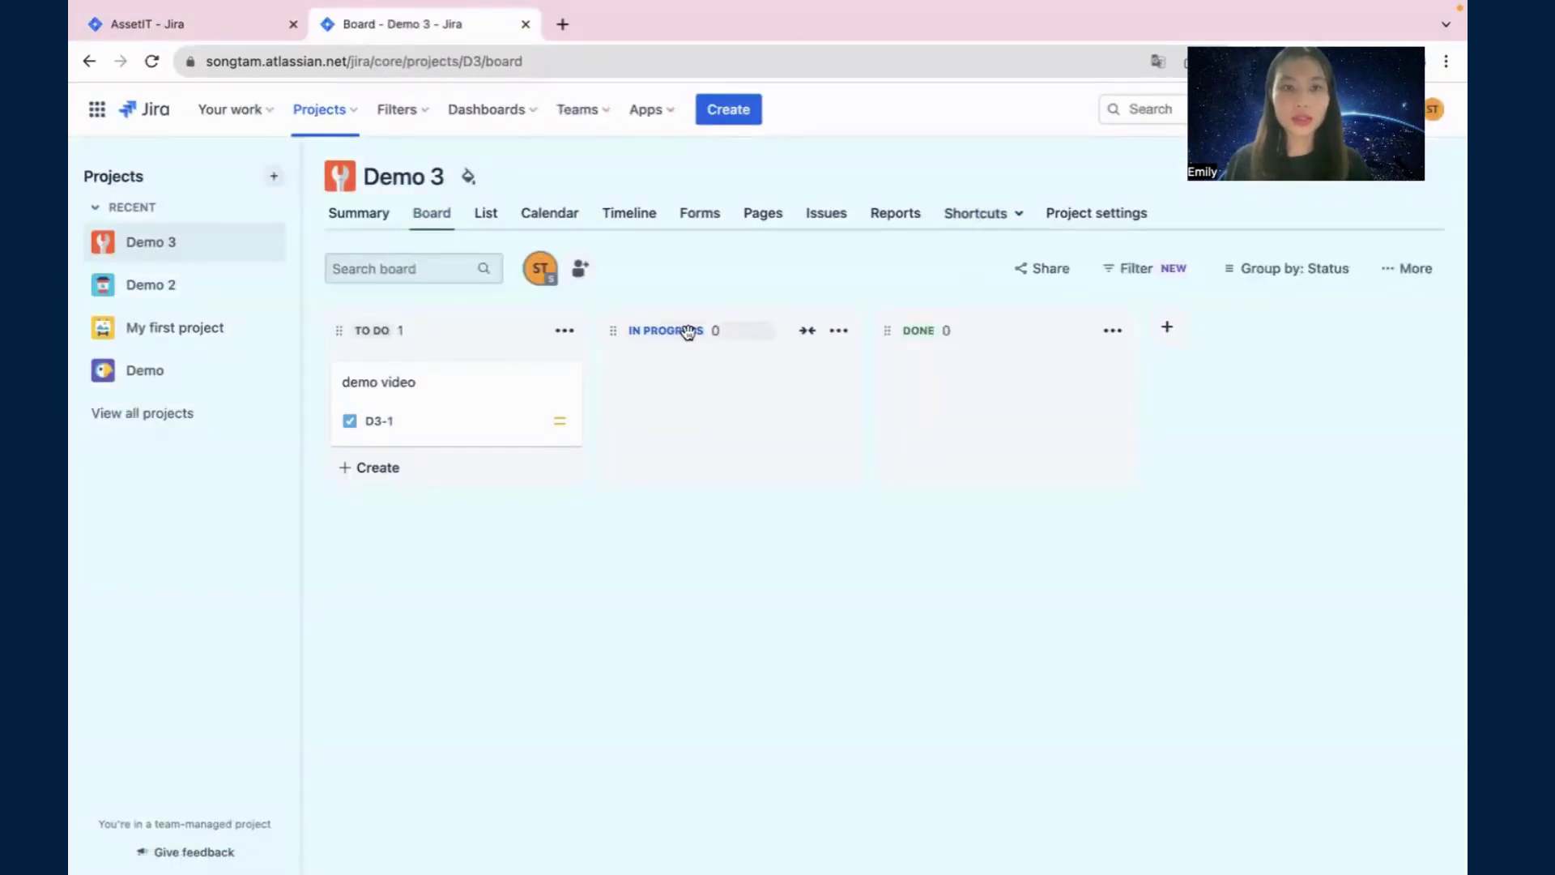
click(454, 417)
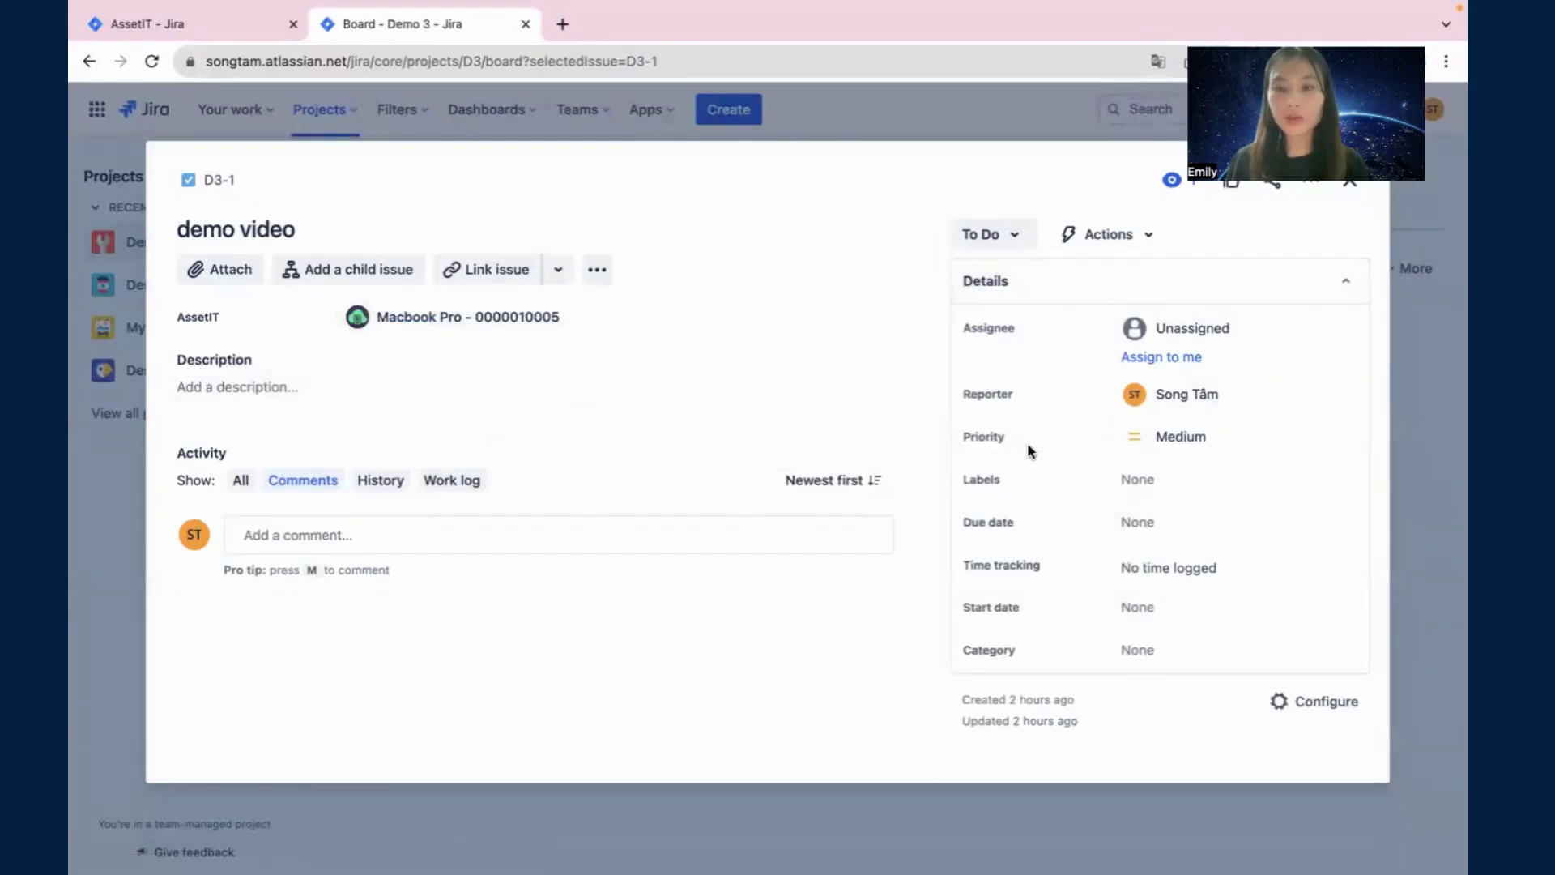
click(593, 328)
click(1124, 327)
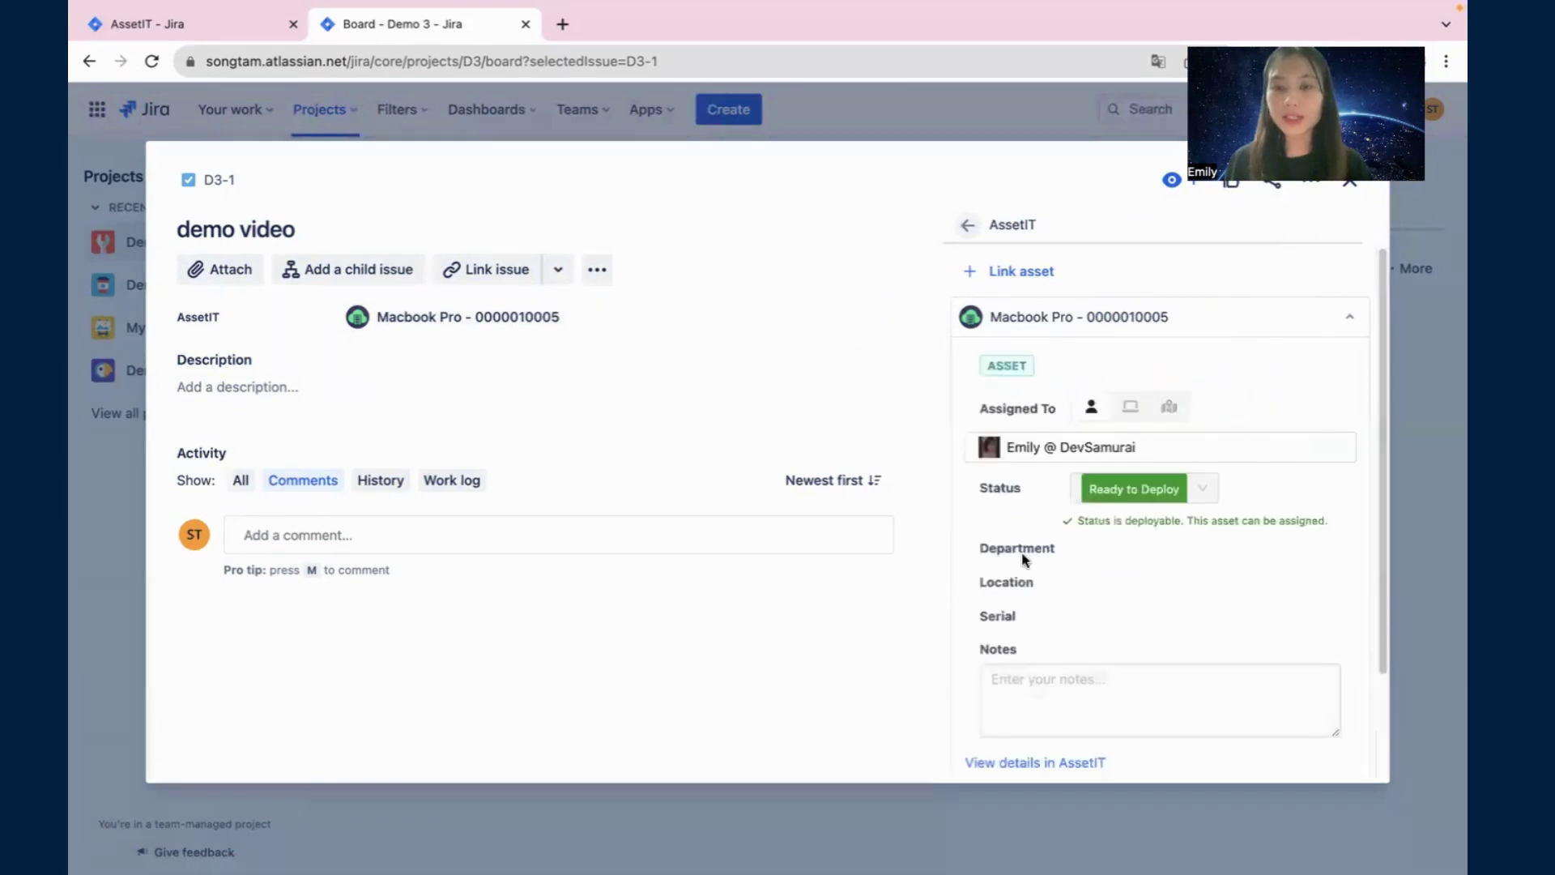
drag(979, 412, 1038, 407)
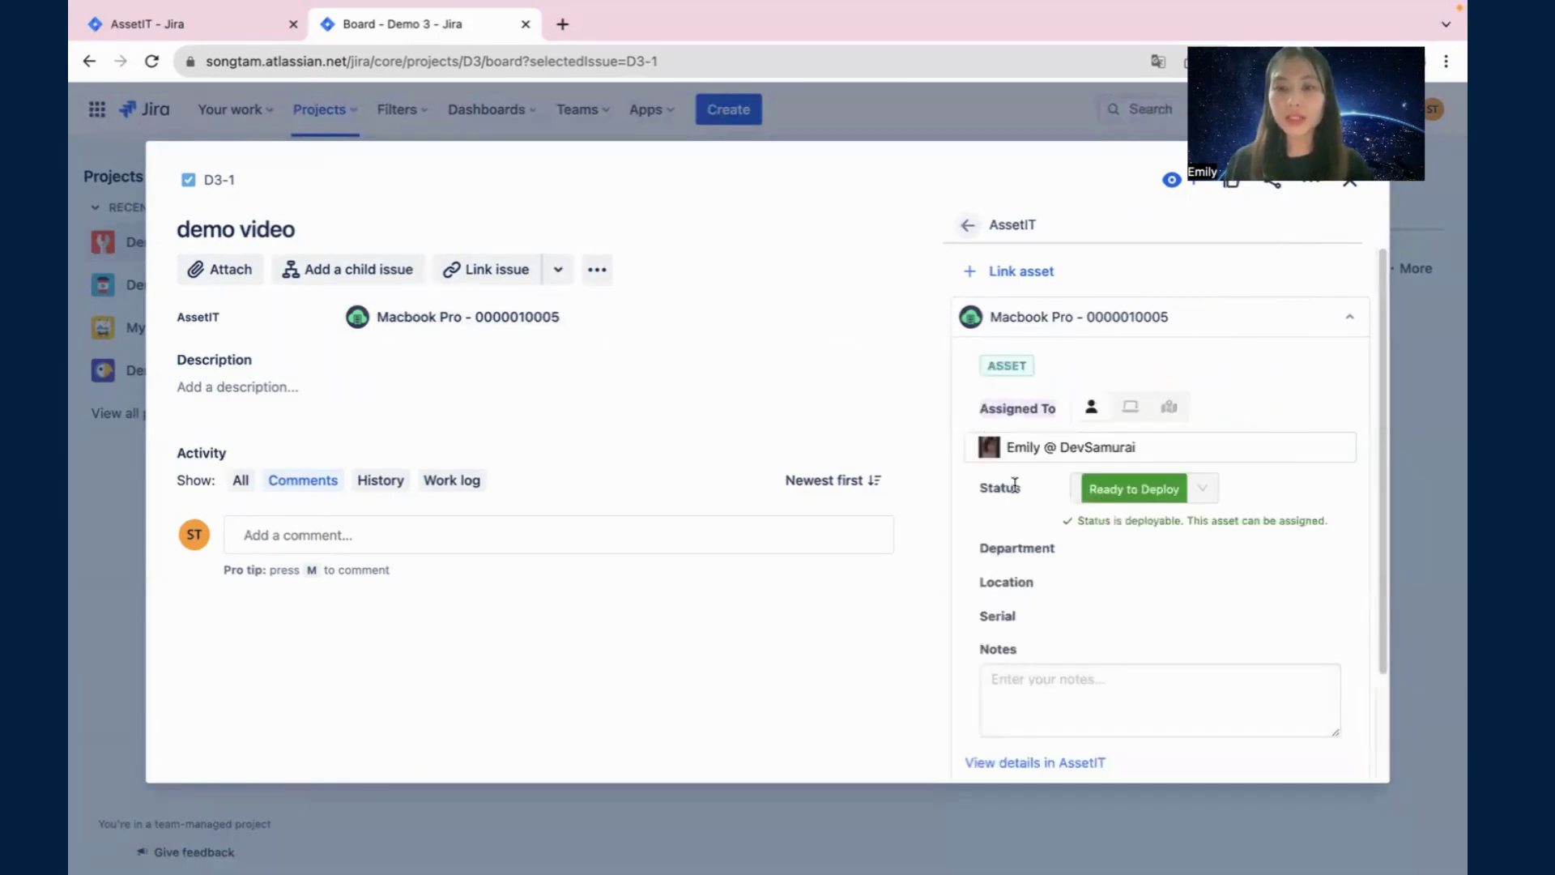
drag(986, 487, 1009, 489)
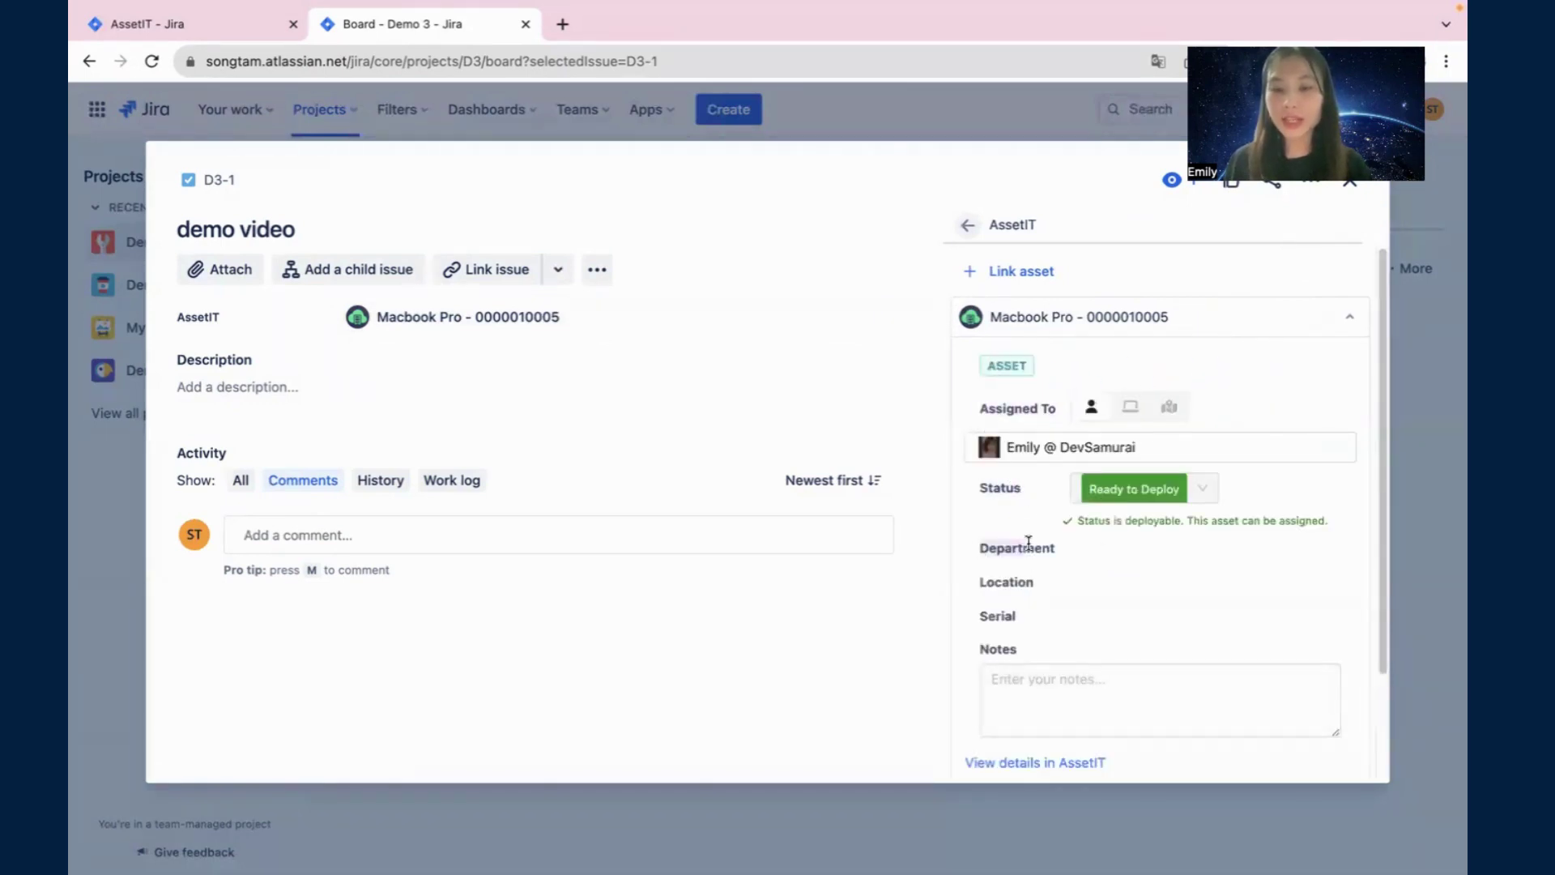
drag(1051, 553, 1027, 632)
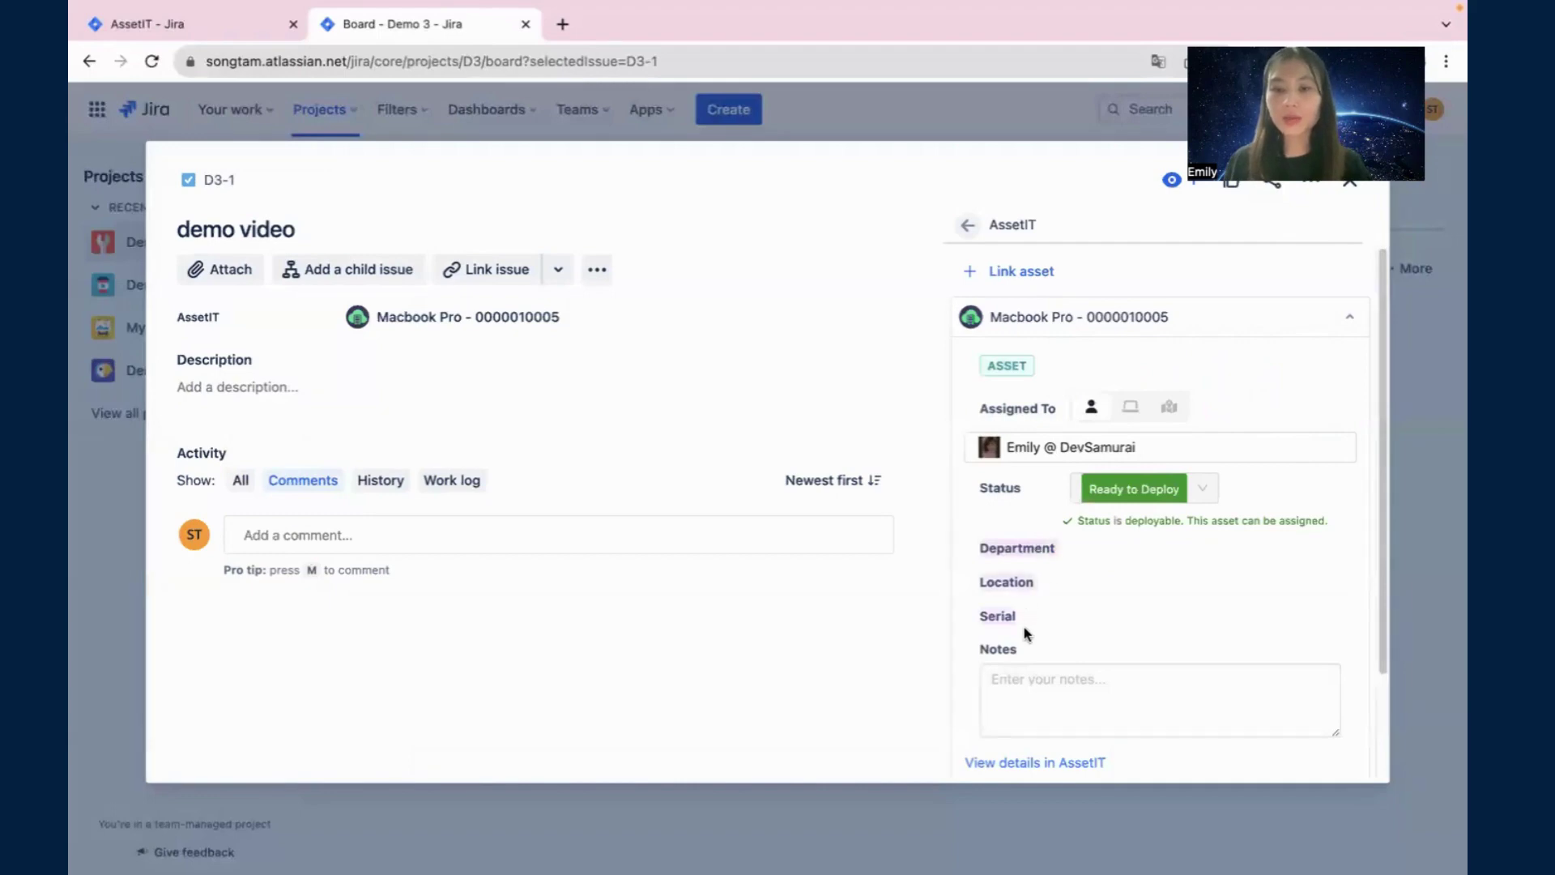
Step: Return to the AssetIT custom panel, move the asset's Supplier field to Show Fields below Assigned To, and save
click(200, 35)
drag(625, 506, 1007, 552)
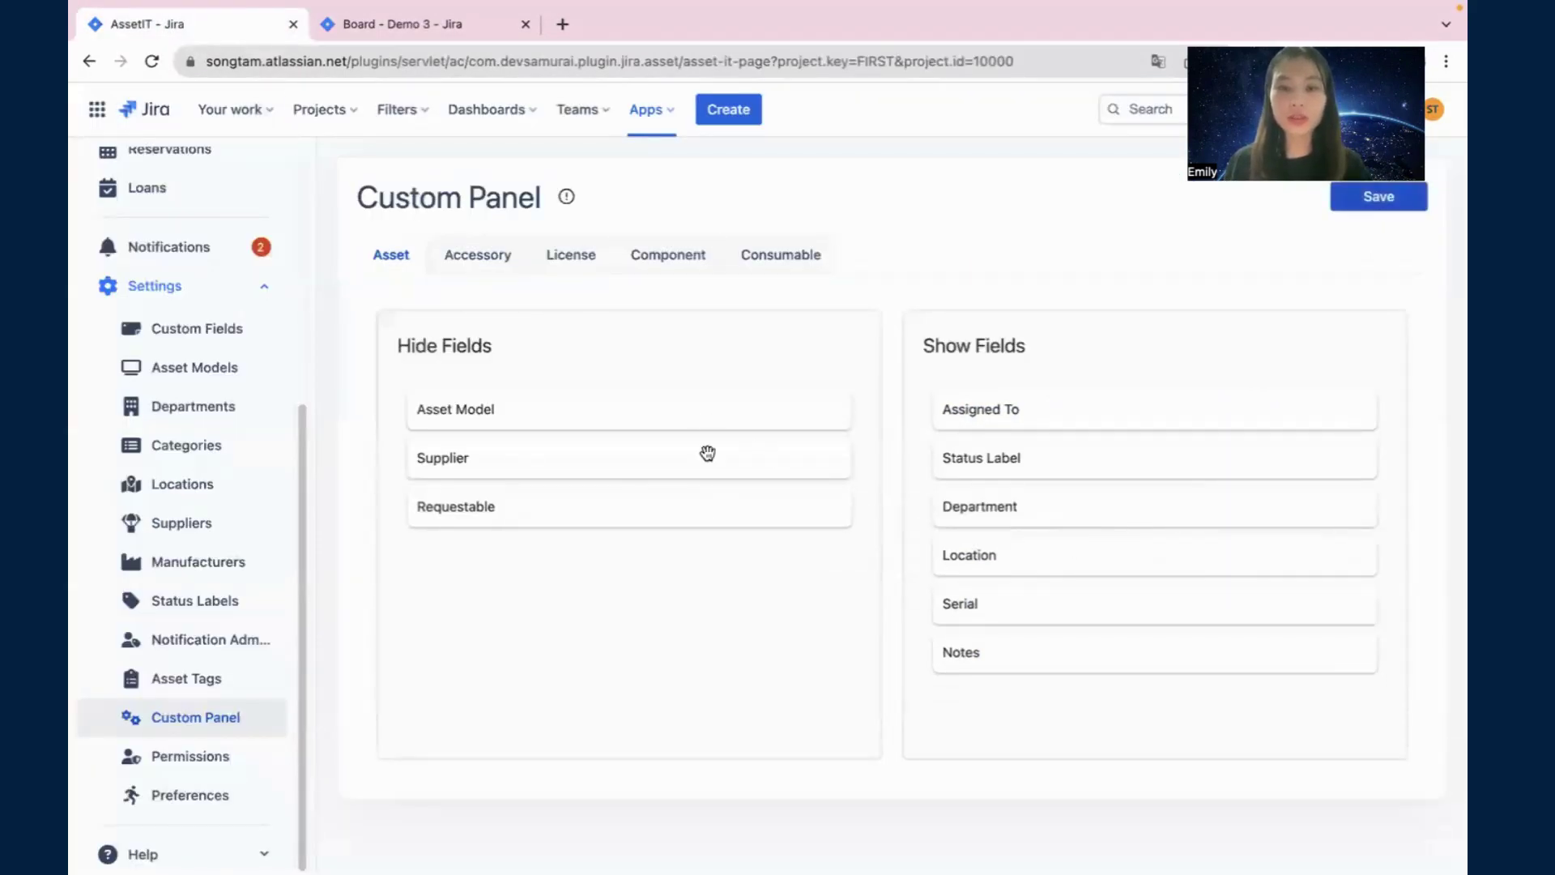
drag(707, 454, 1048, 462)
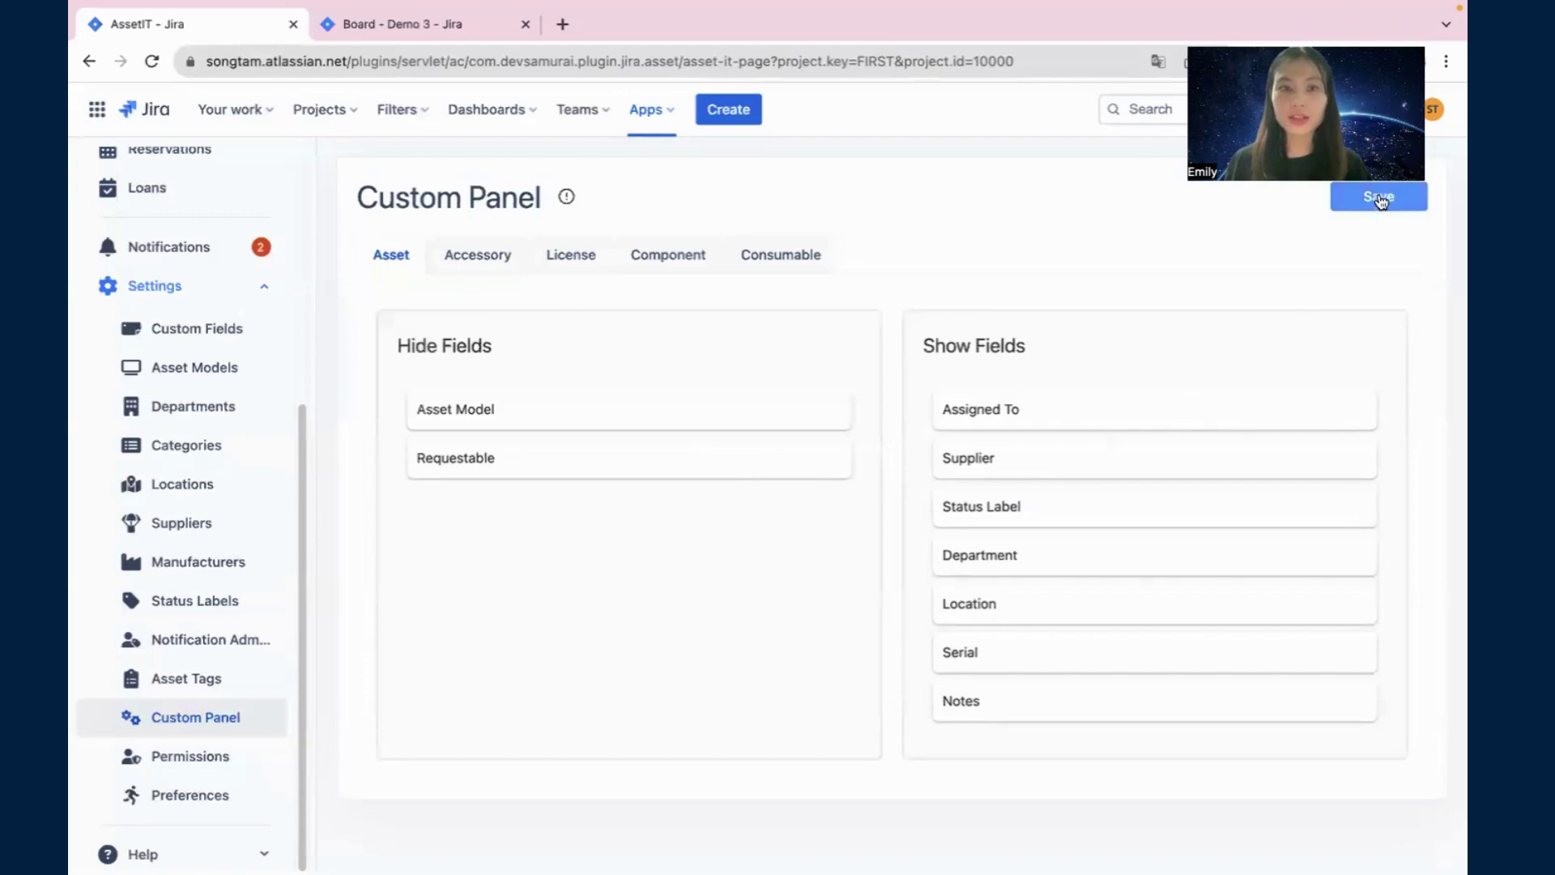
click(1379, 199)
Step: Review the hidden and shown custom panel fields for accessories, licenses, components and consumables
click(482, 258)
click(579, 259)
click(668, 256)
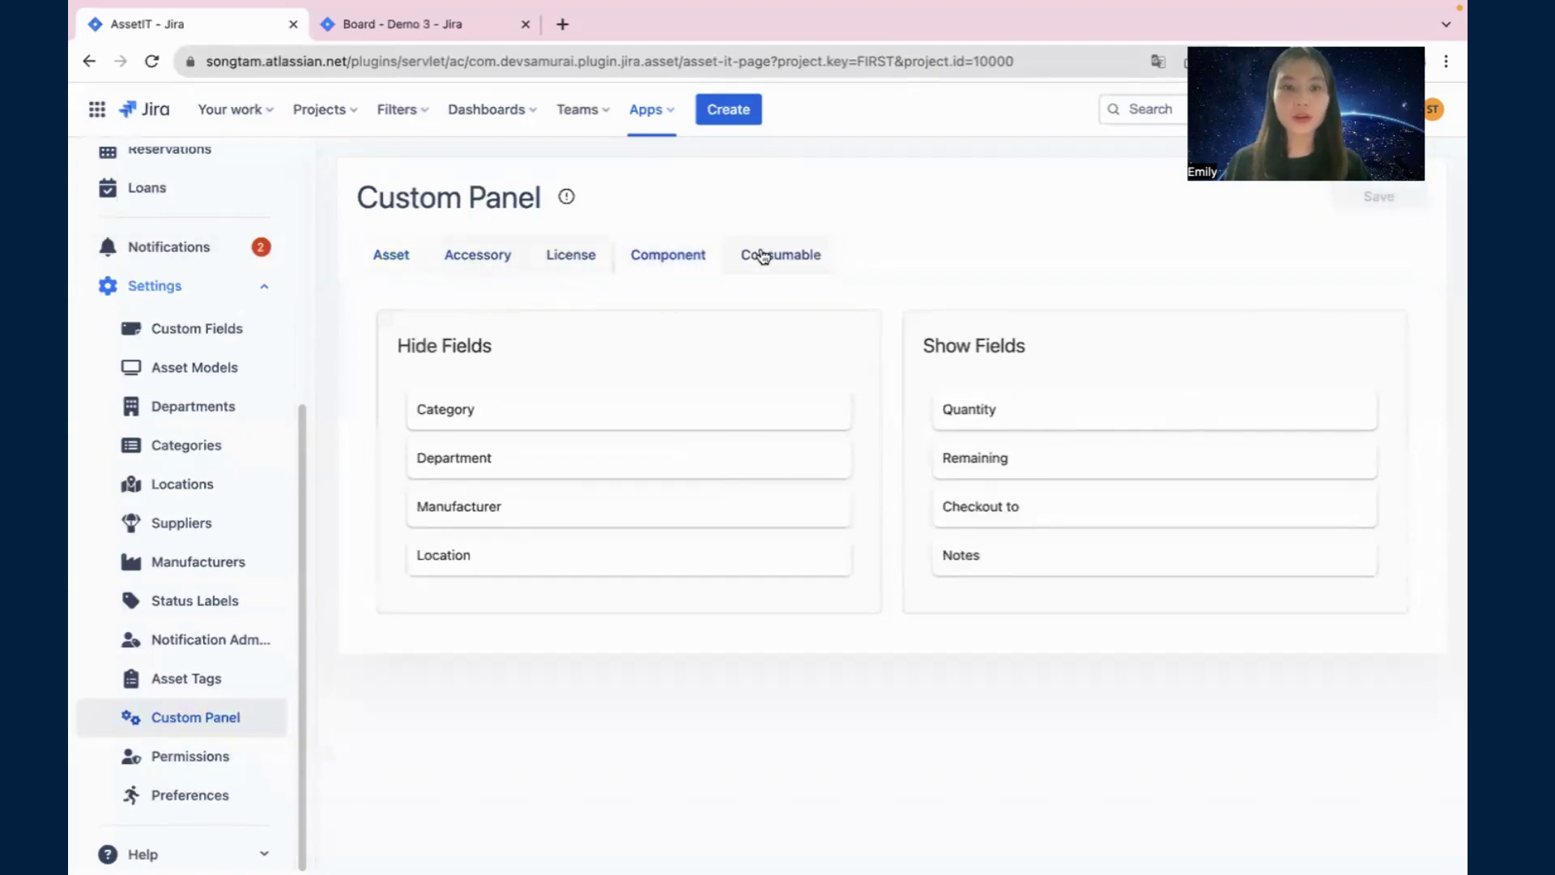
click(766, 260)
Step: View the notification admins, then open the general preferences and read how to enable dark mode
click(195, 640)
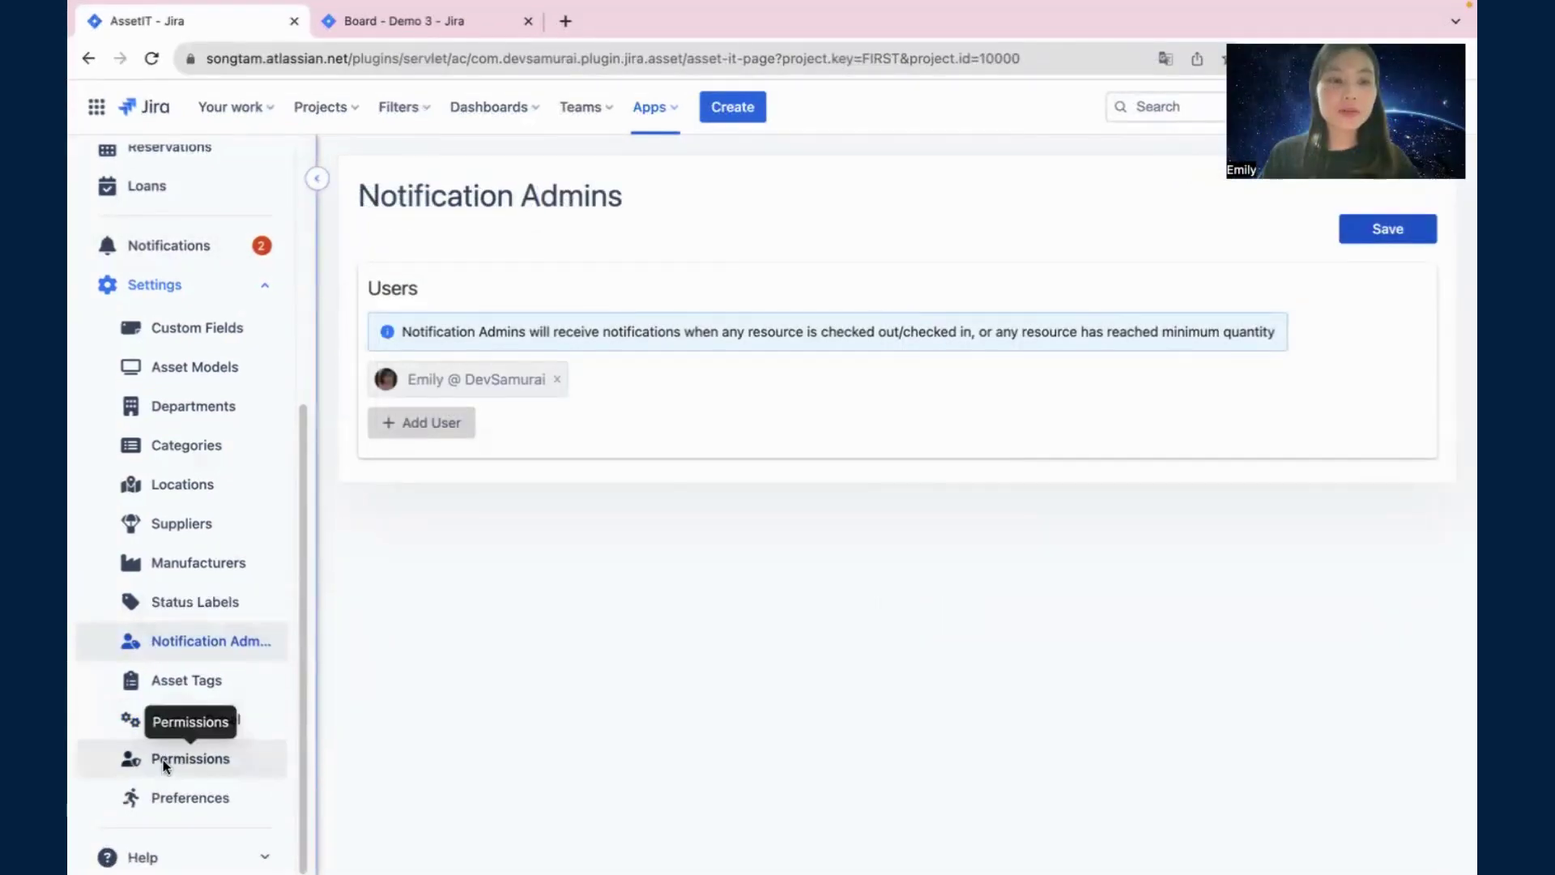
click(153, 794)
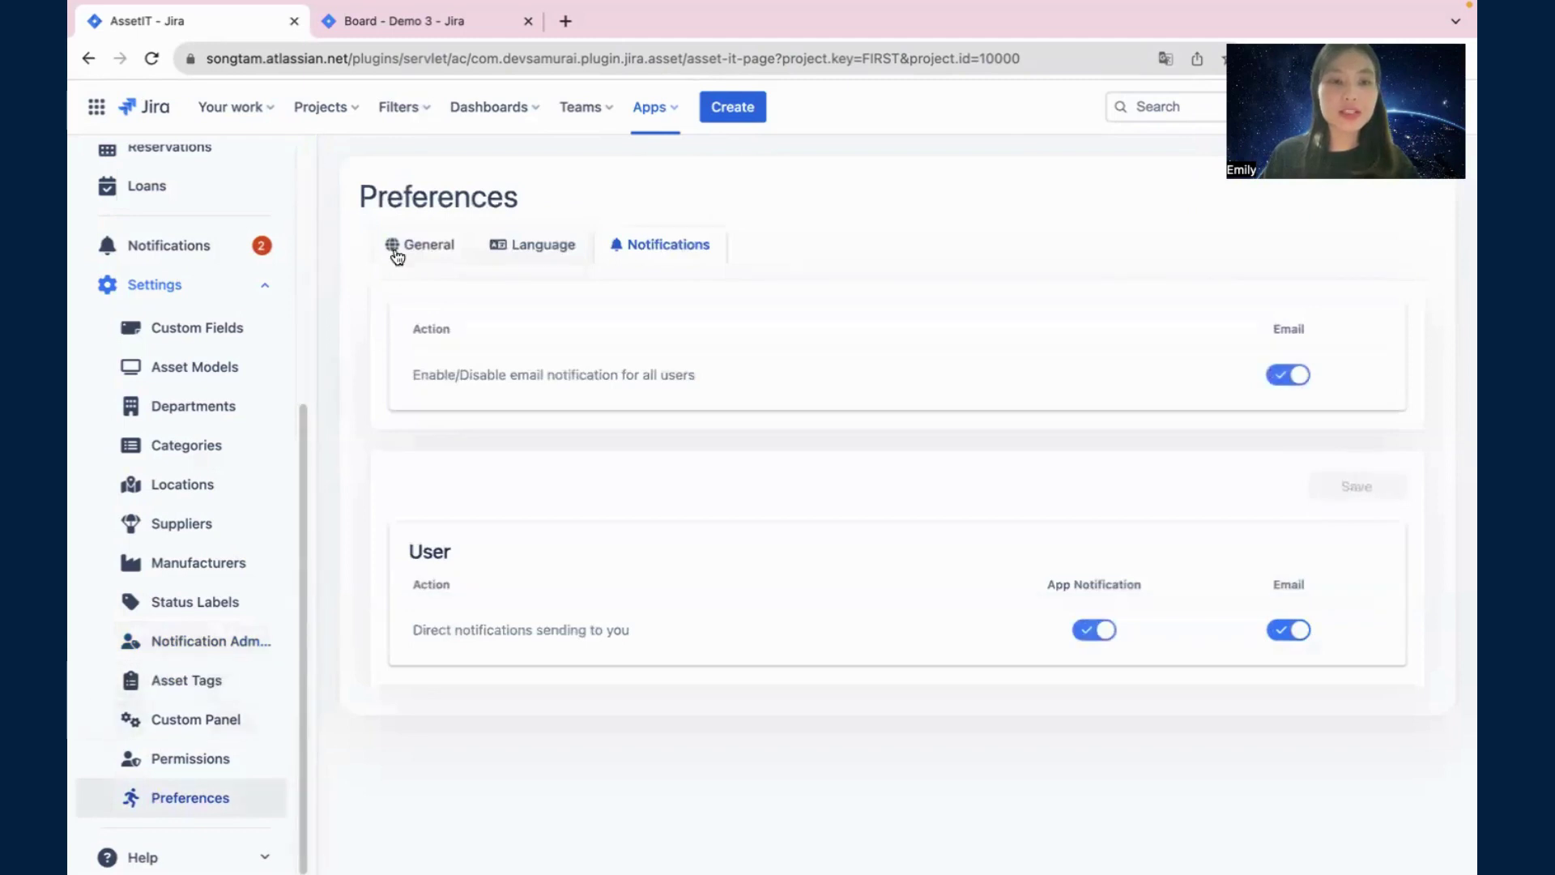
click(393, 248)
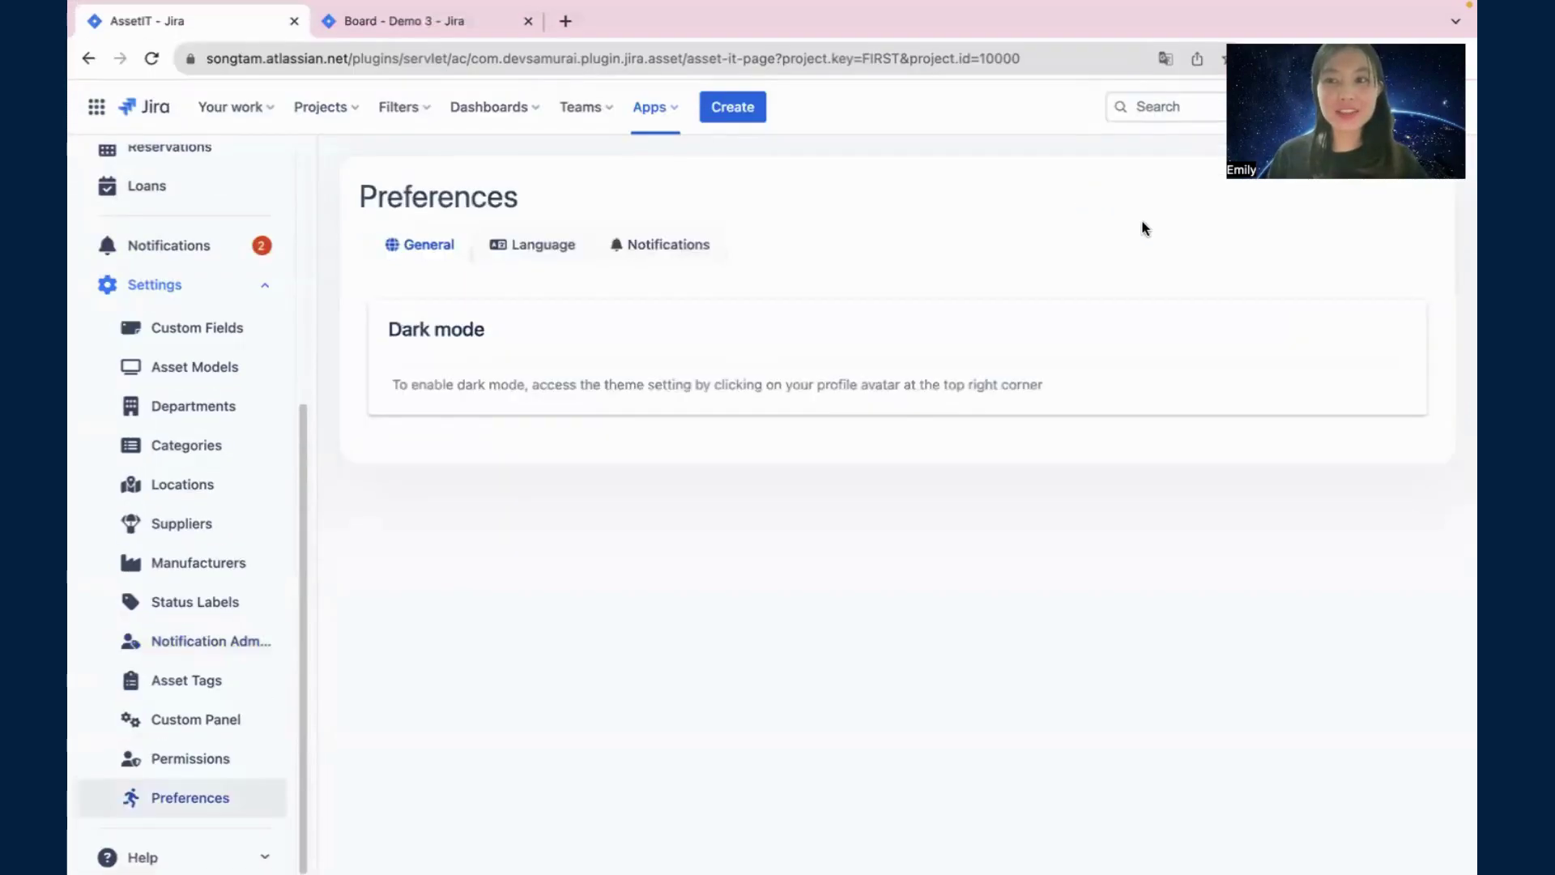
drag(393, 385, 491, 379)
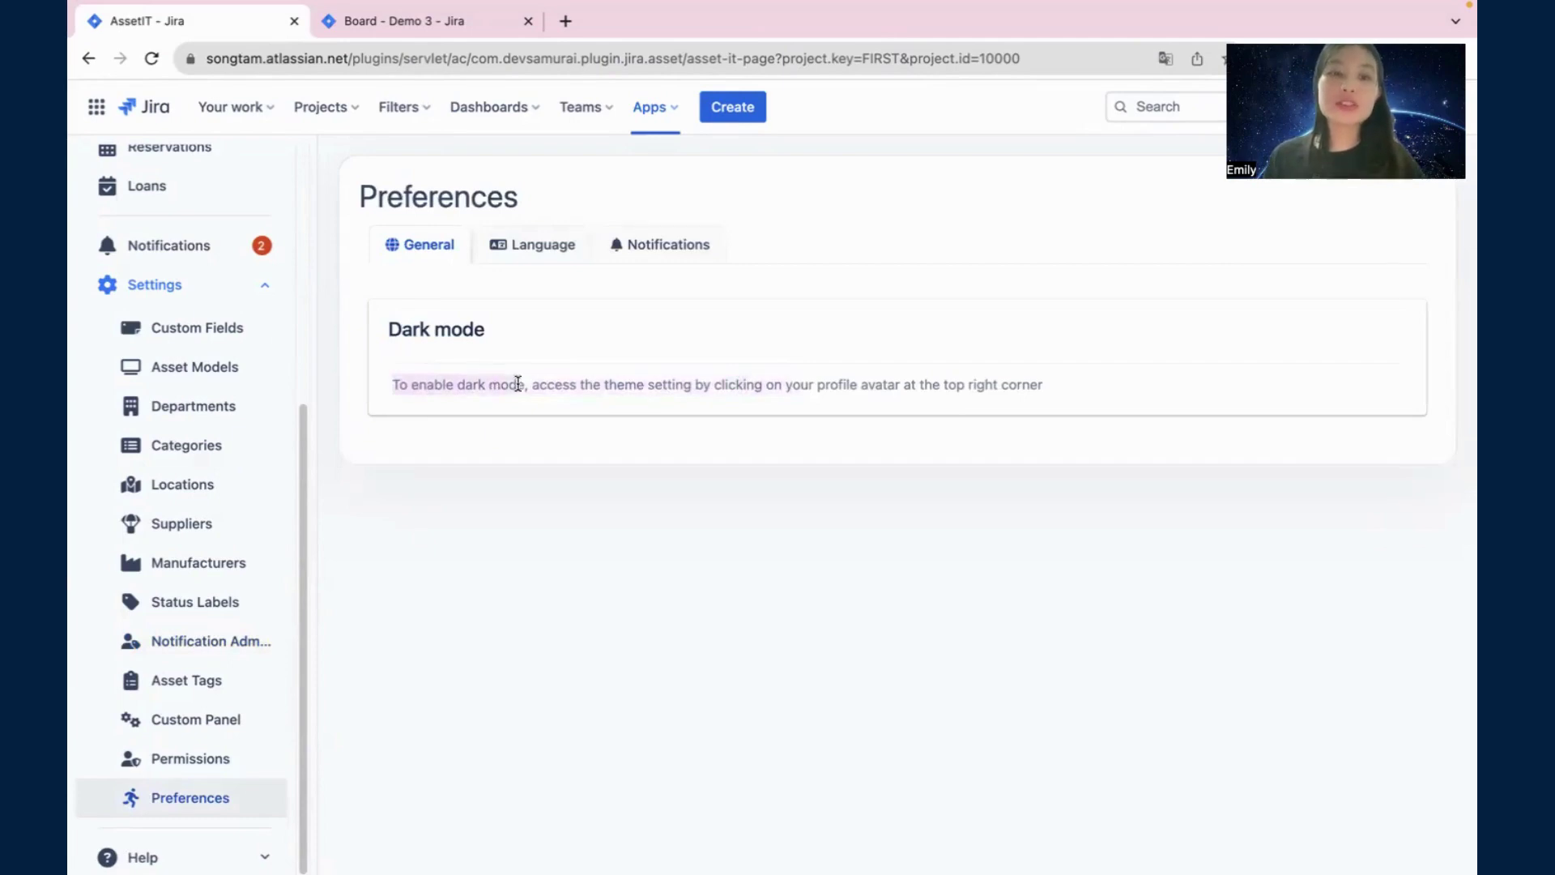
drag(595, 377, 979, 381)
click(1236, 311)
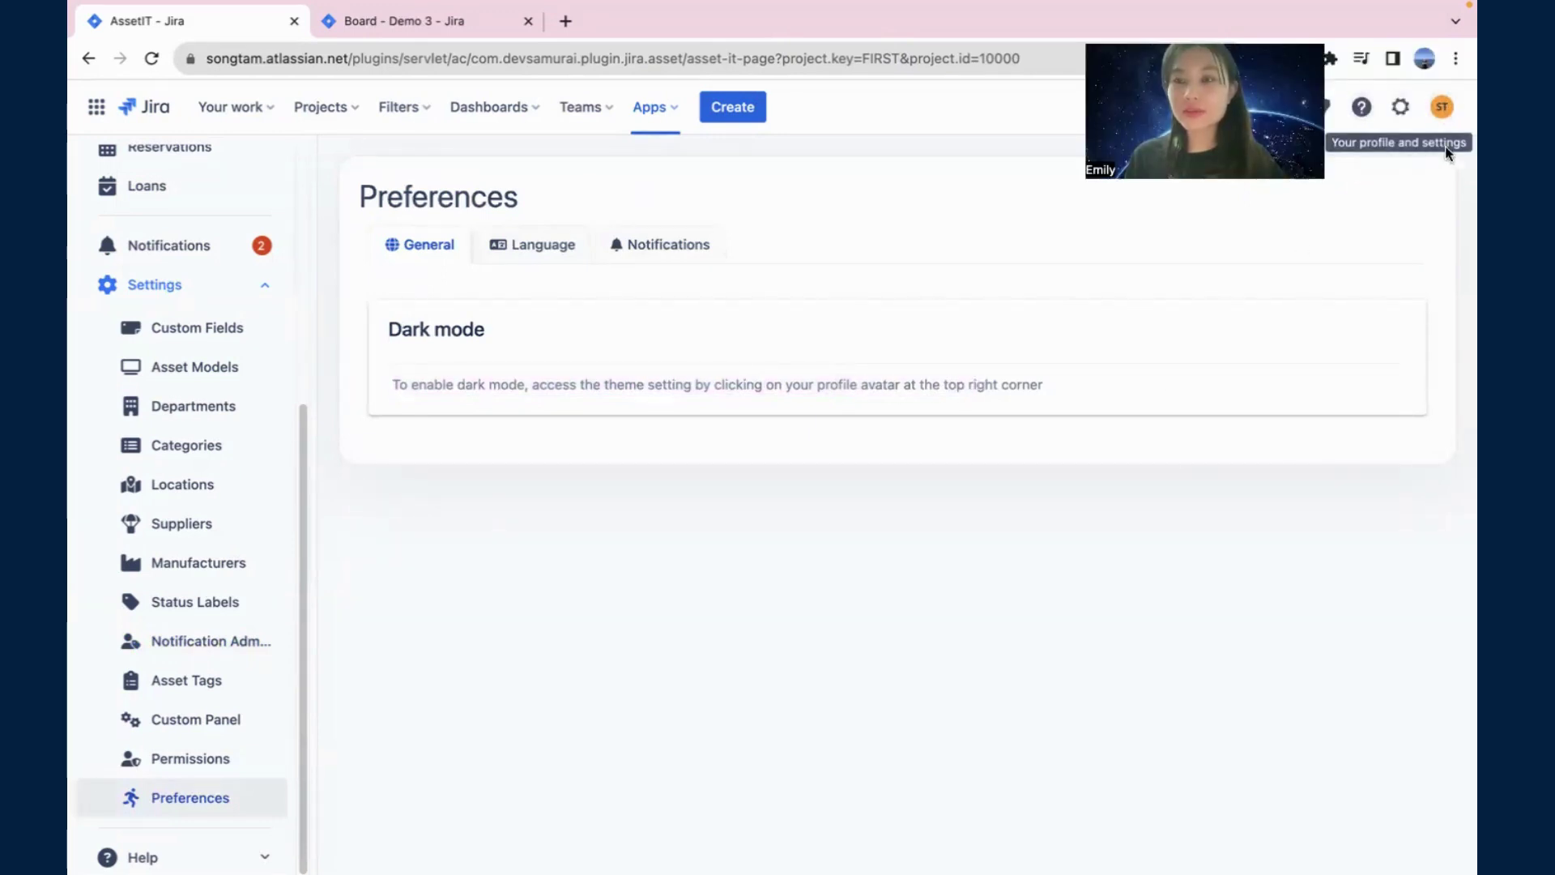
Step: Switch the Jira theme to Dark from the profile settings
click(1439, 110)
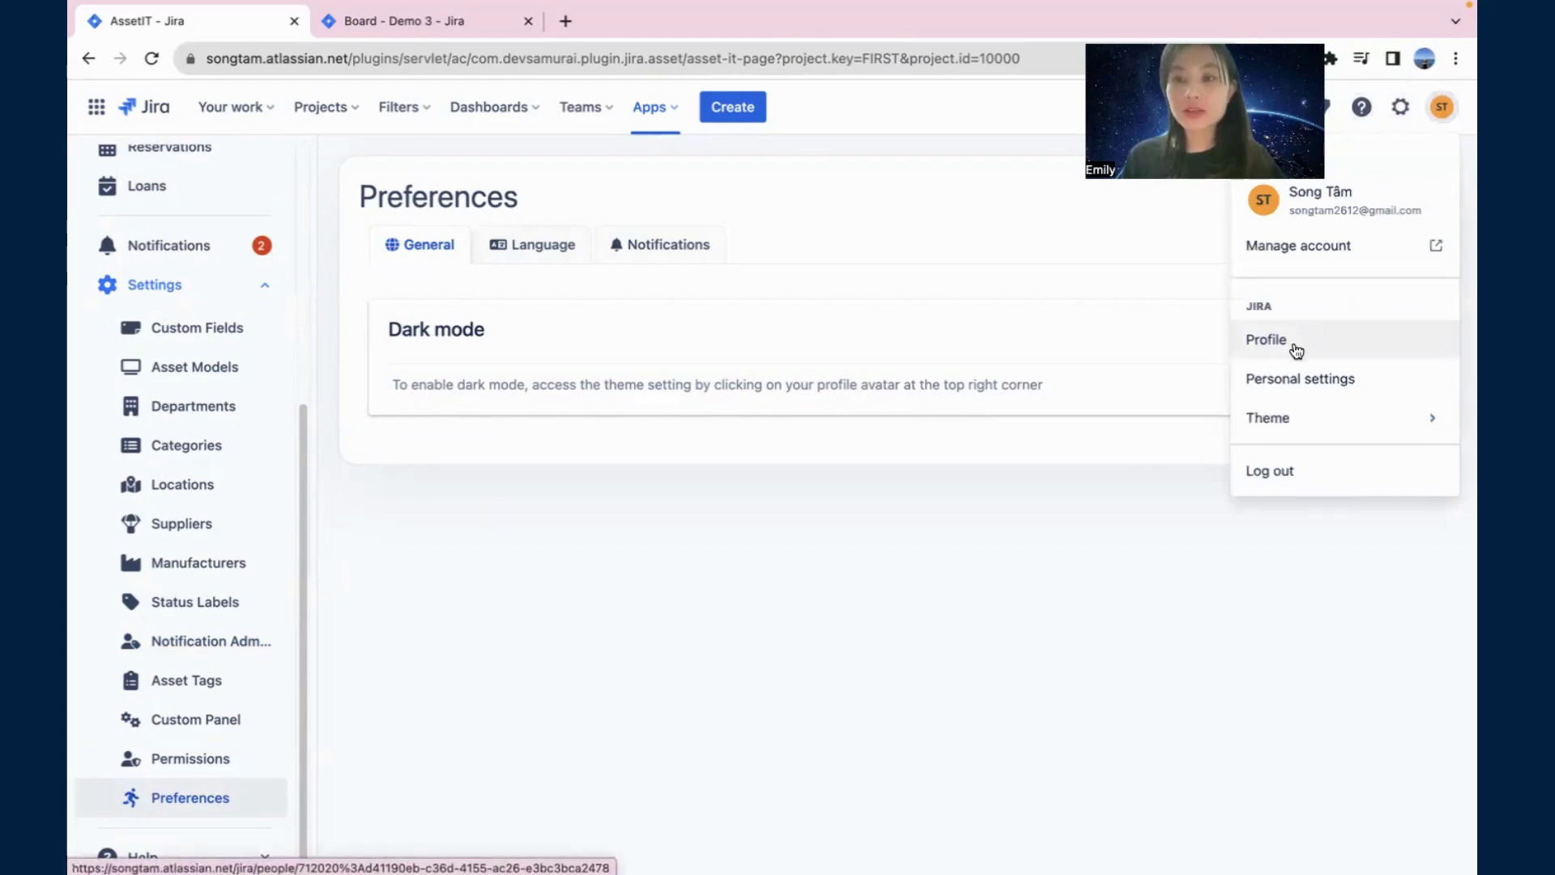
click(1304, 429)
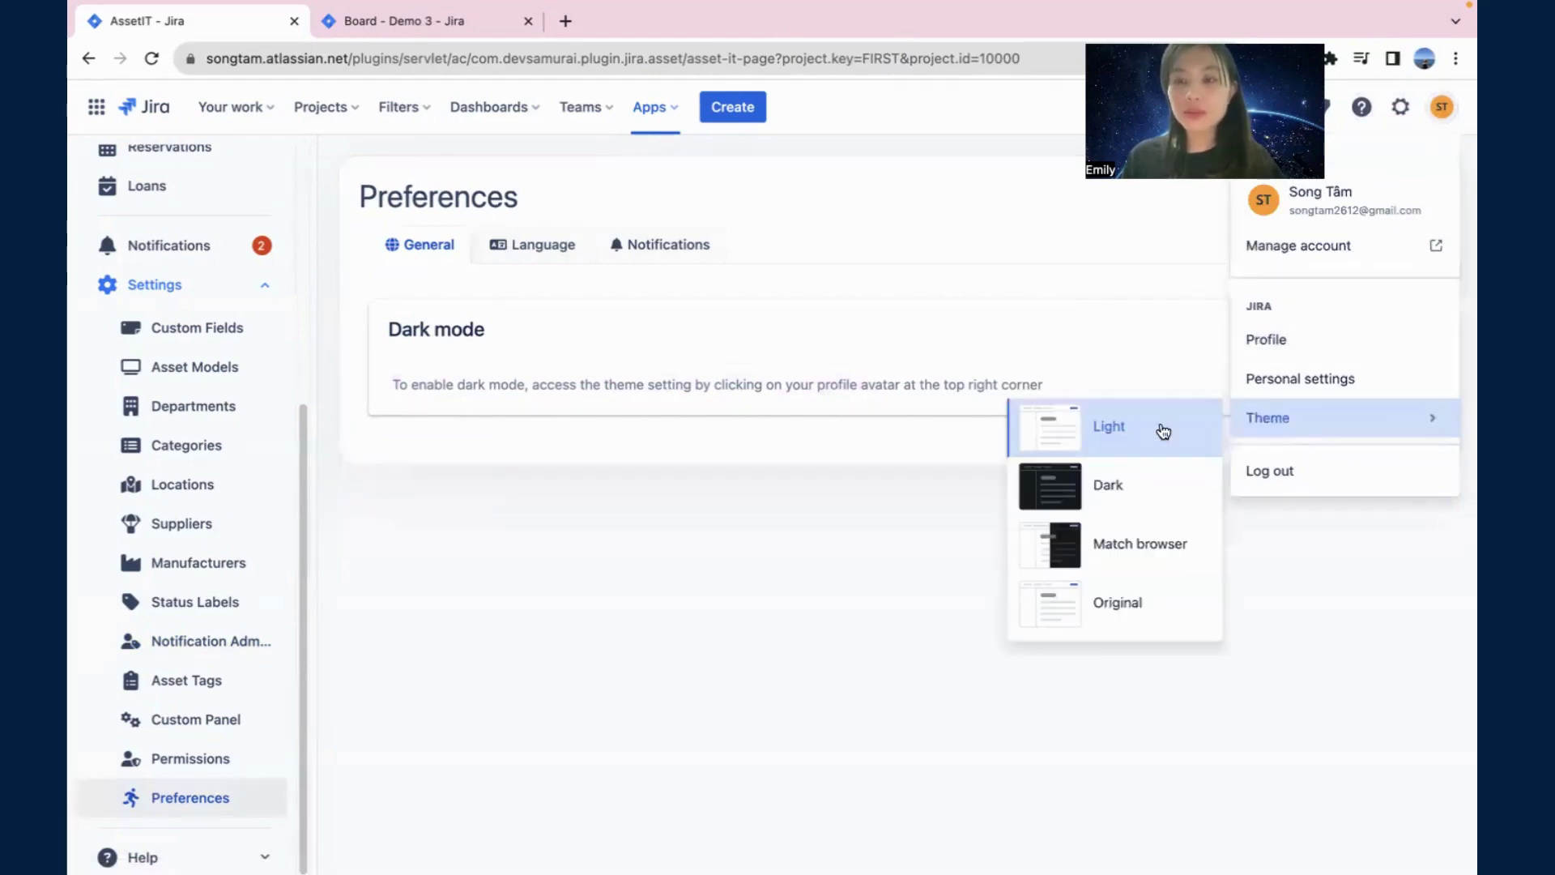
click(1114, 491)
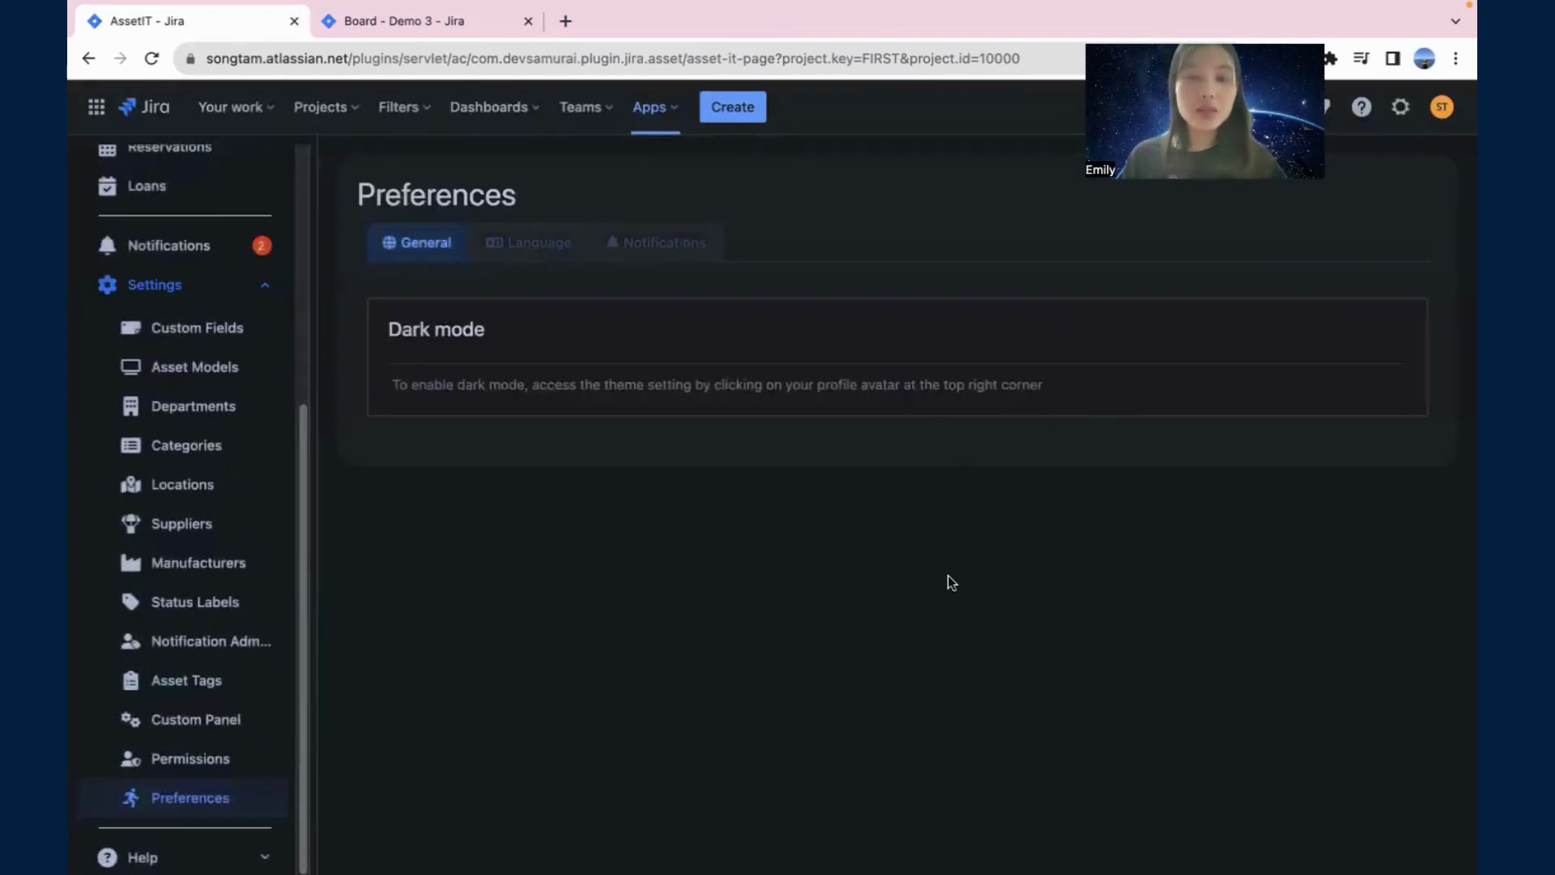
Step: Open the language preferences and review the languages AssetIT supports
click(544, 251)
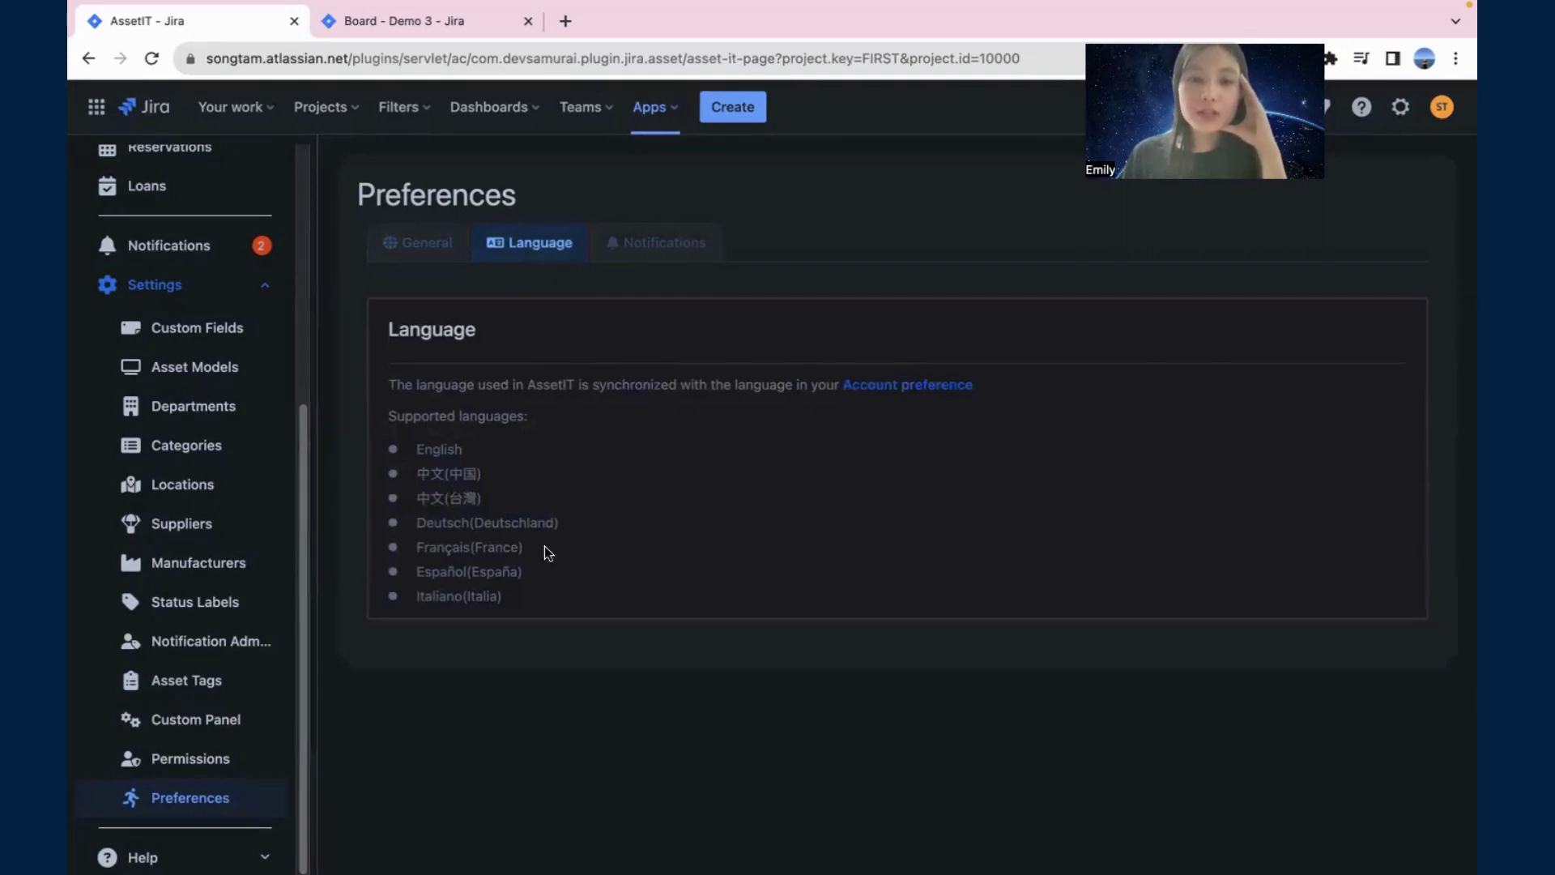
drag(512, 590, 405, 461)
click(581, 529)
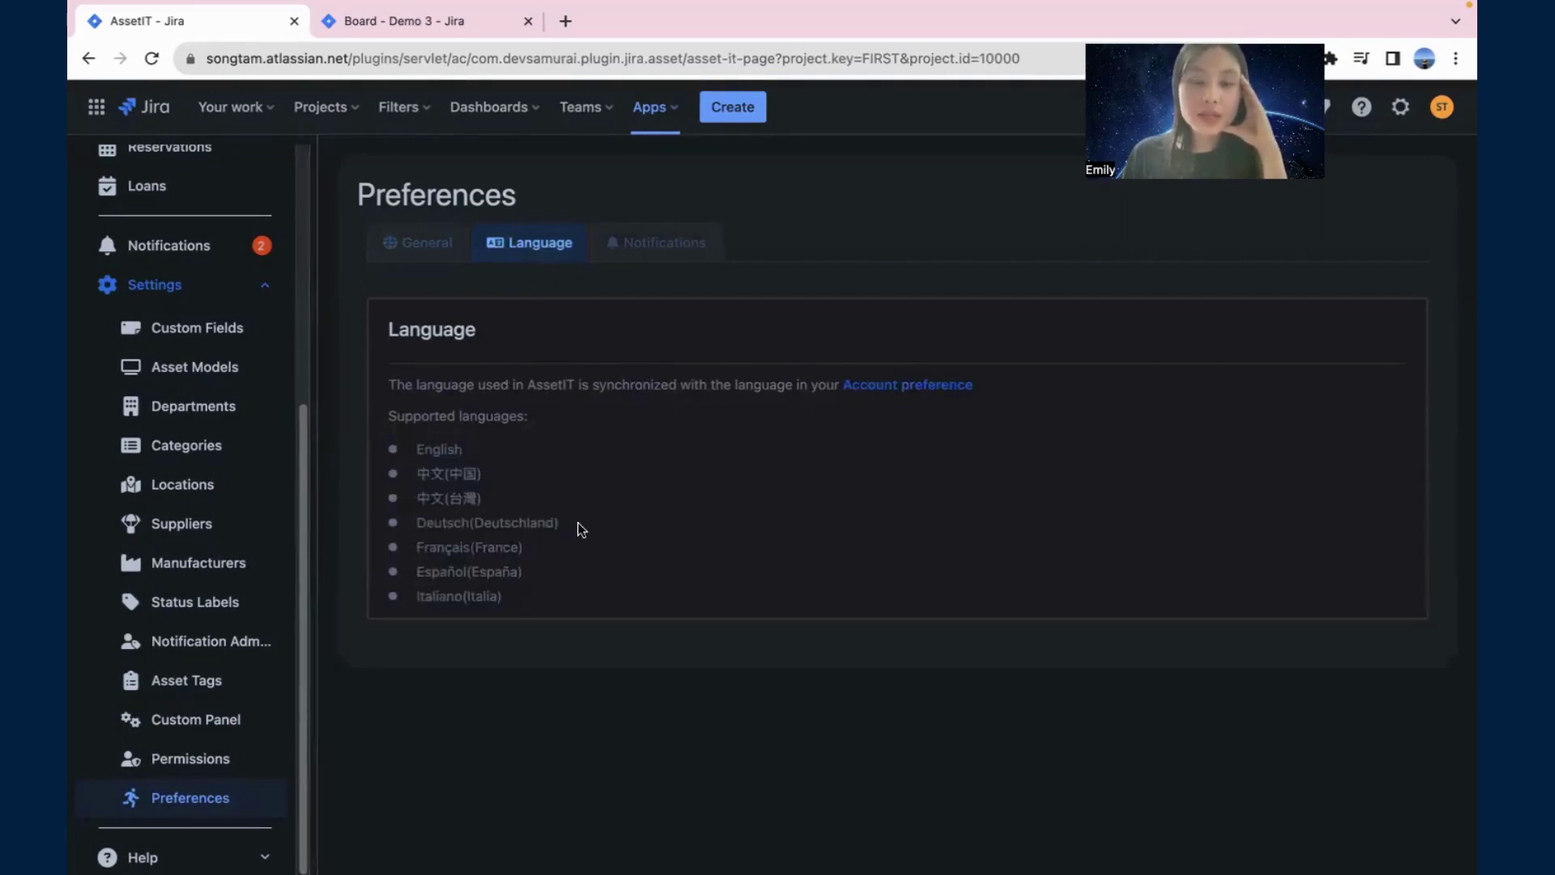
Step: Open the Account preference link in a new tab and switch to the Atlassian account page to view its language settings
right_click(866, 394)
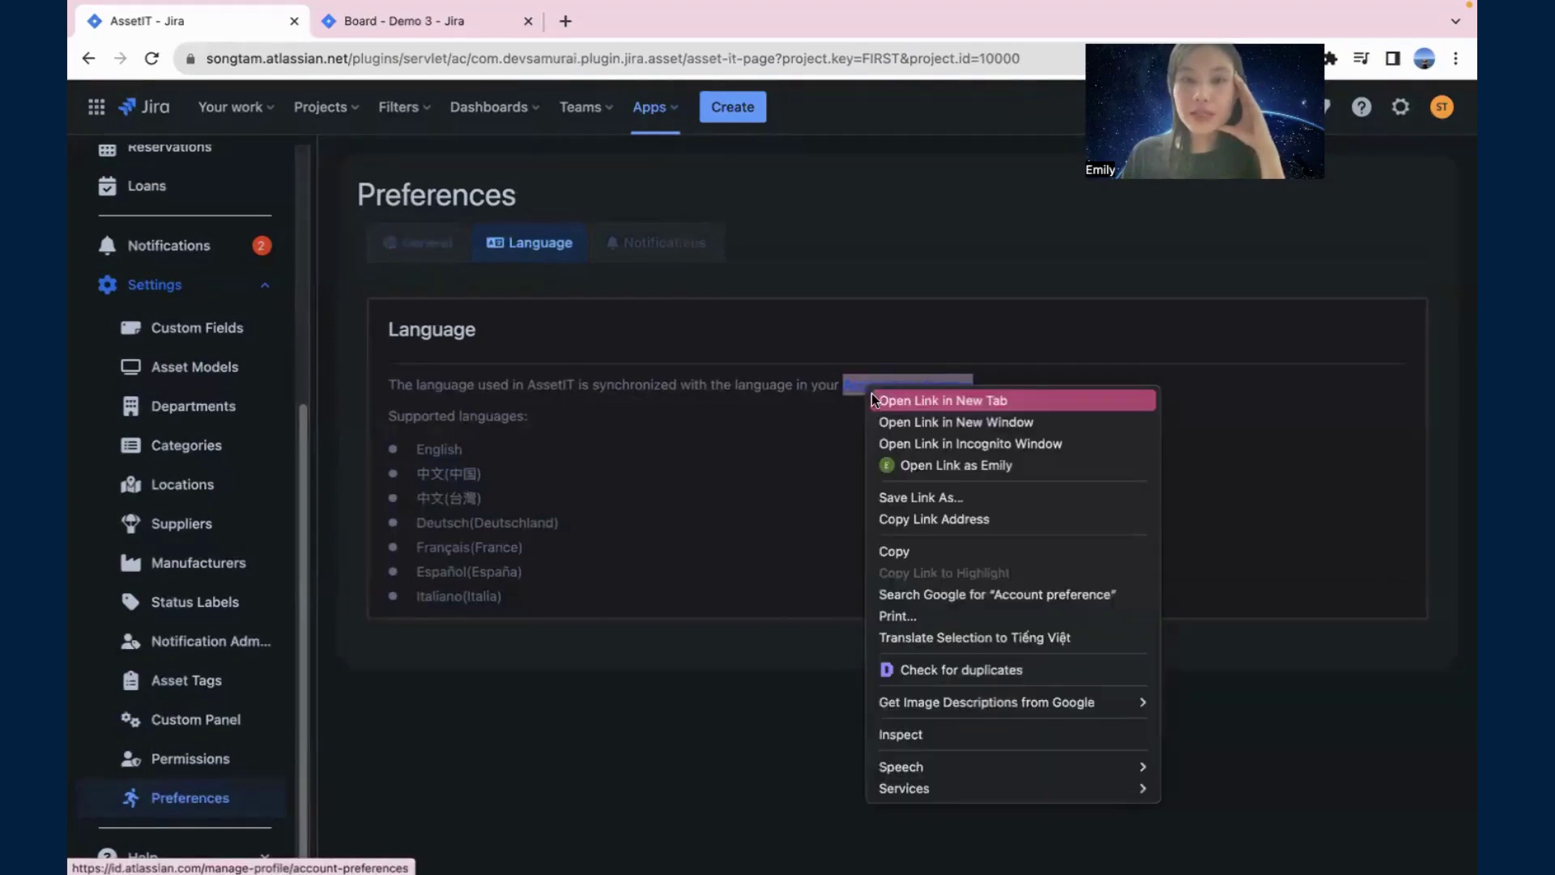
click(940, 401)
click(1440, 118)
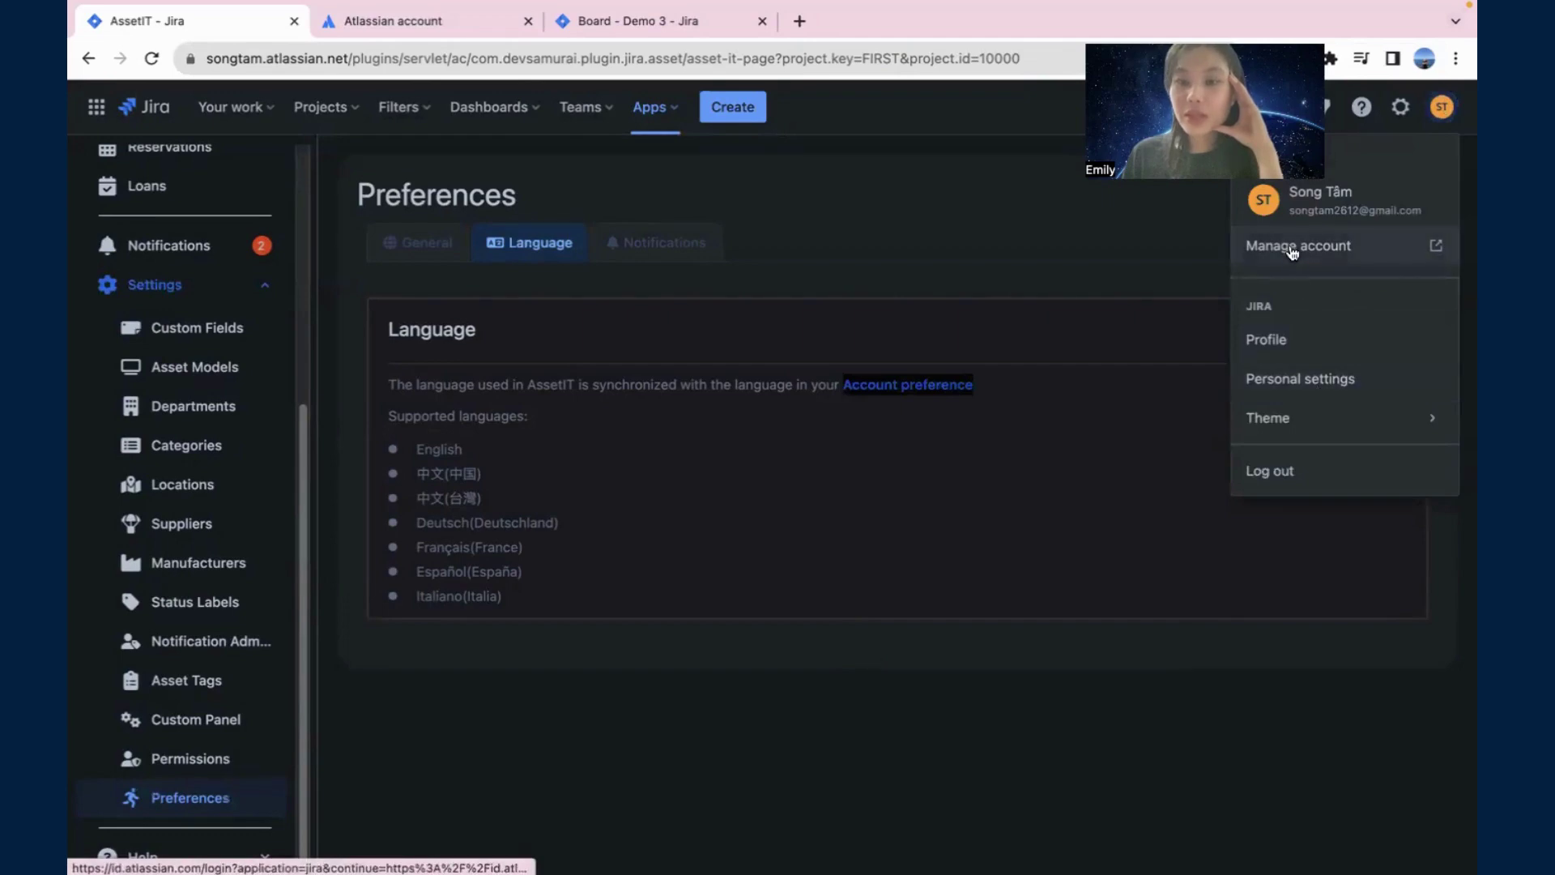
click(372, 25)
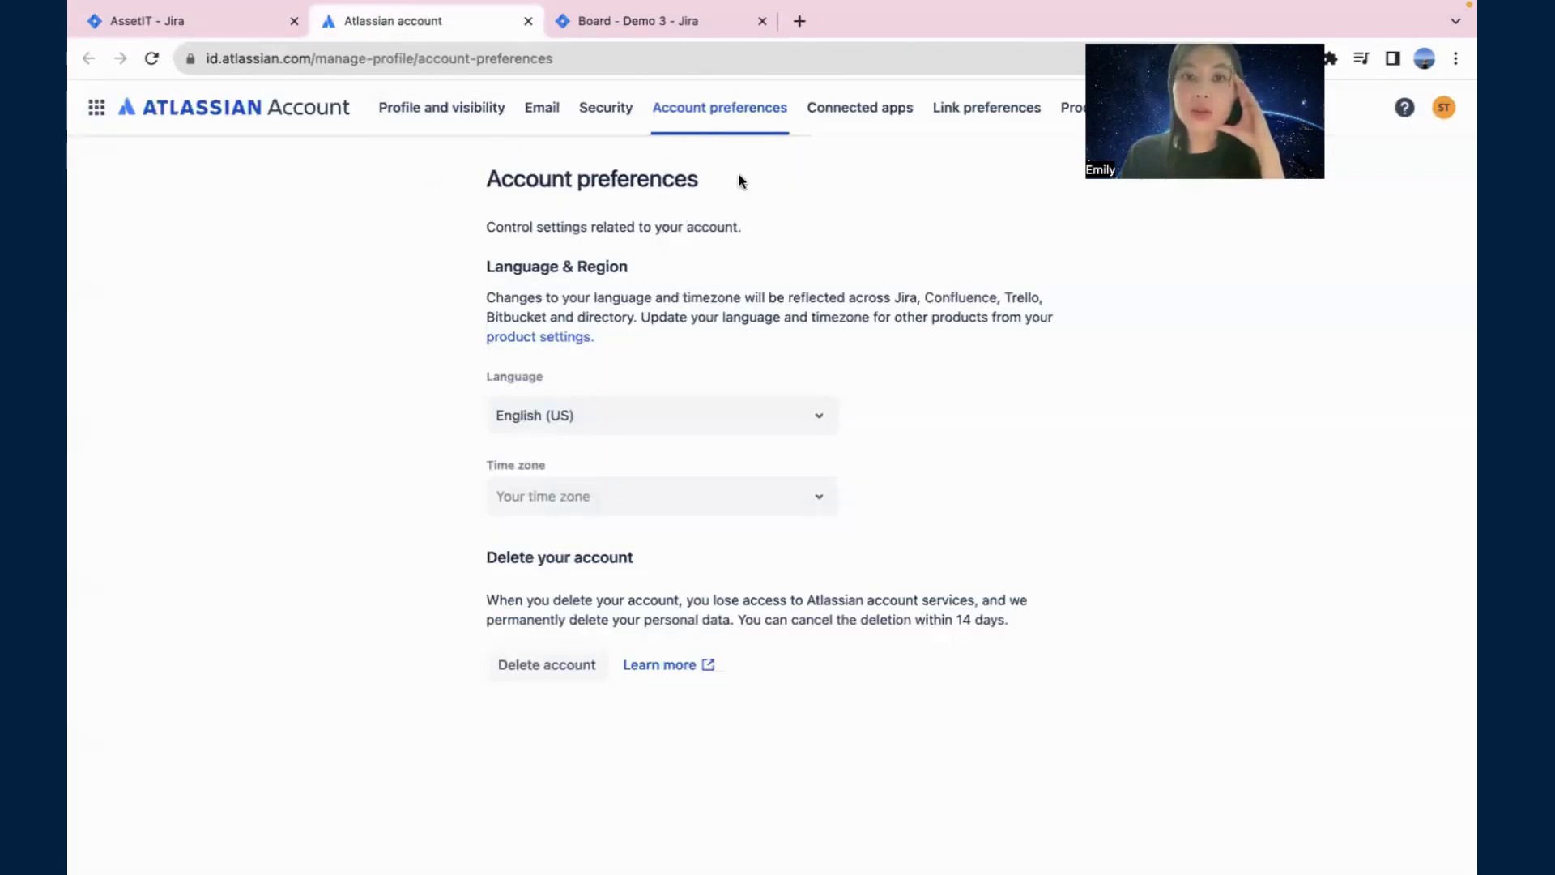
Step: Set the Atlassian account language to Italiano
click(608, 416)
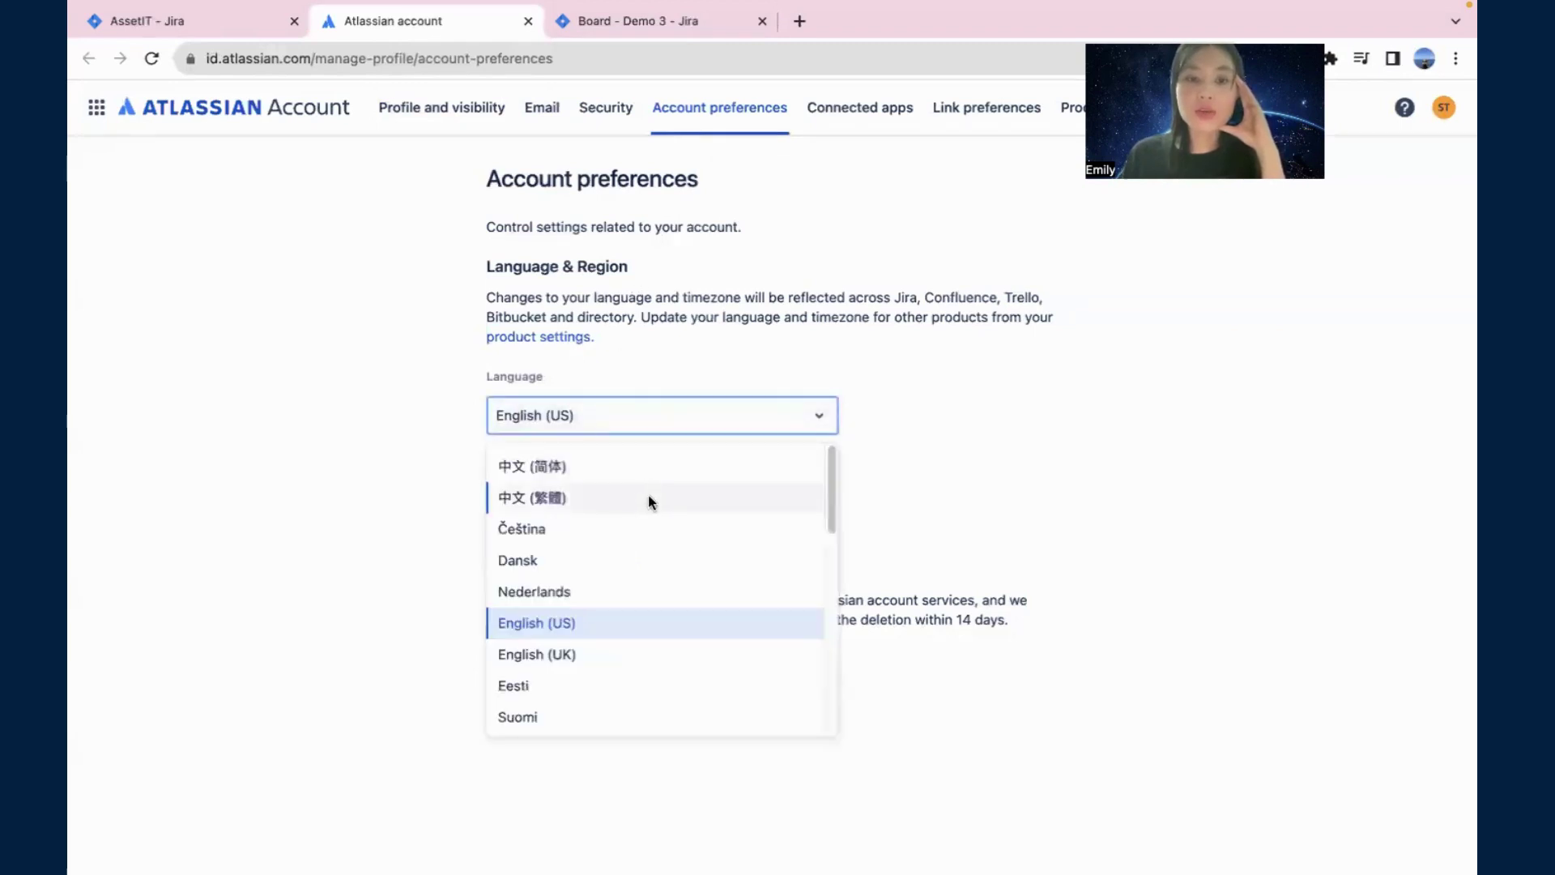
scroll(638, 562, down, 5)
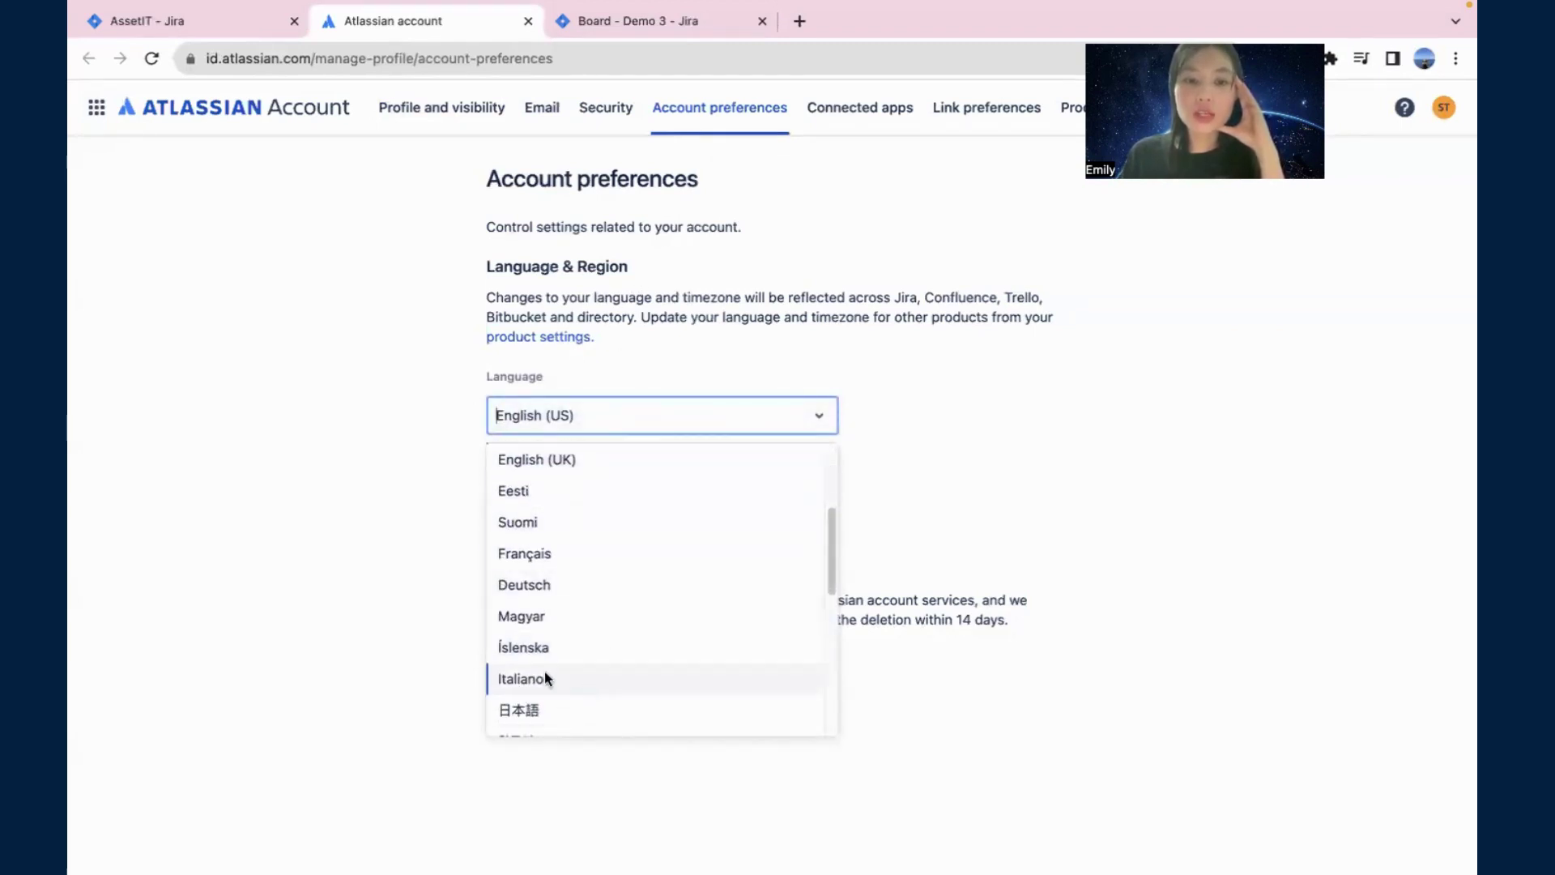
click(541, 675)
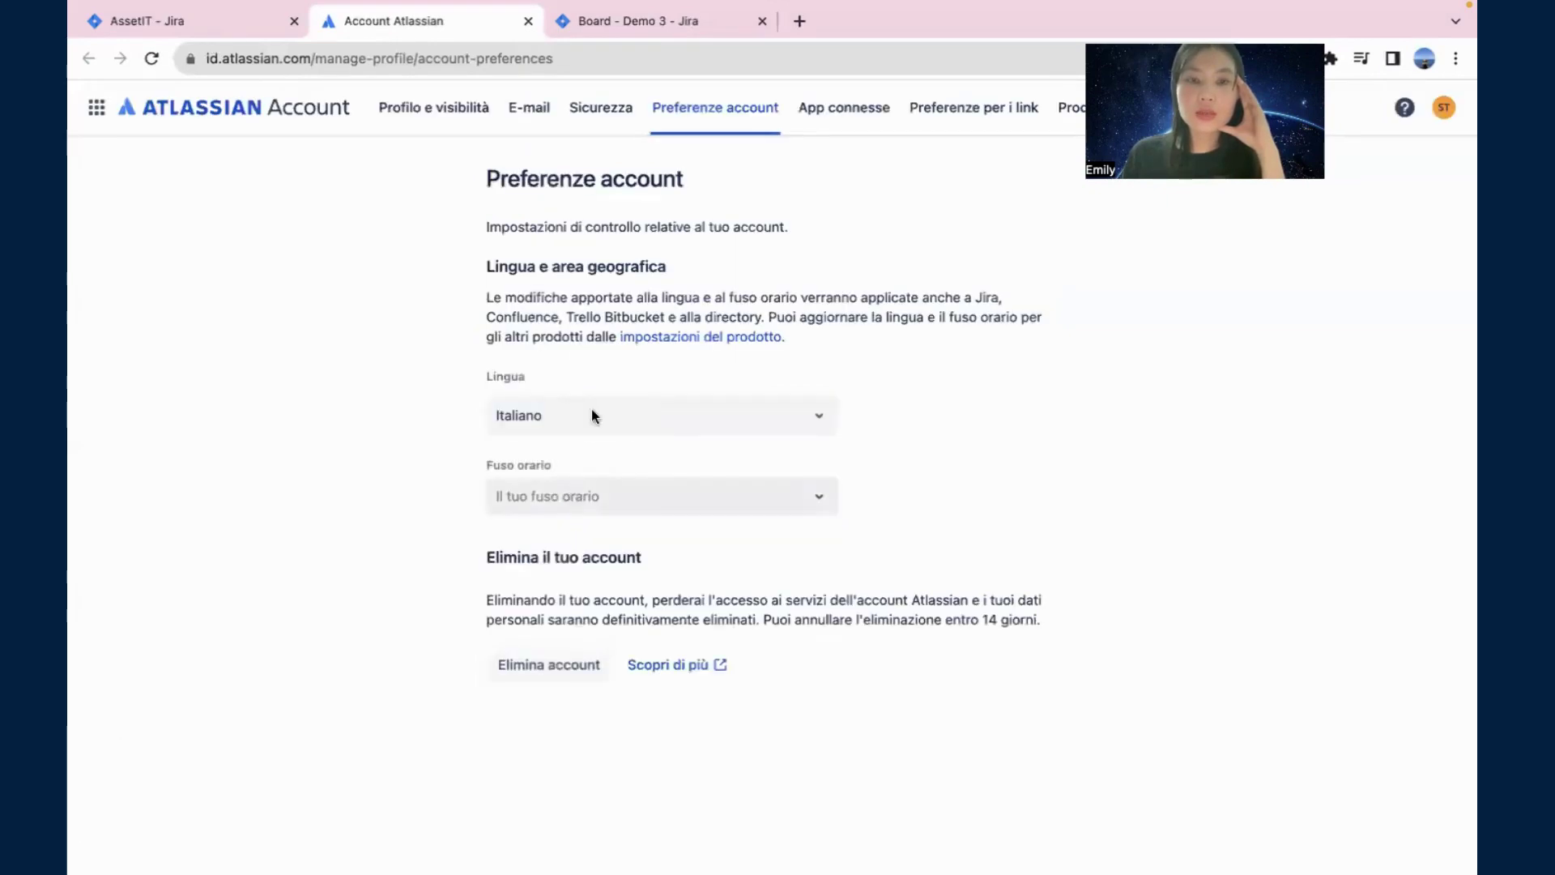
Step: Switch to AssetIT in Jira, reload it, dismiss the What's new dialog and view the notification preferences in Italian
click(162, 23)
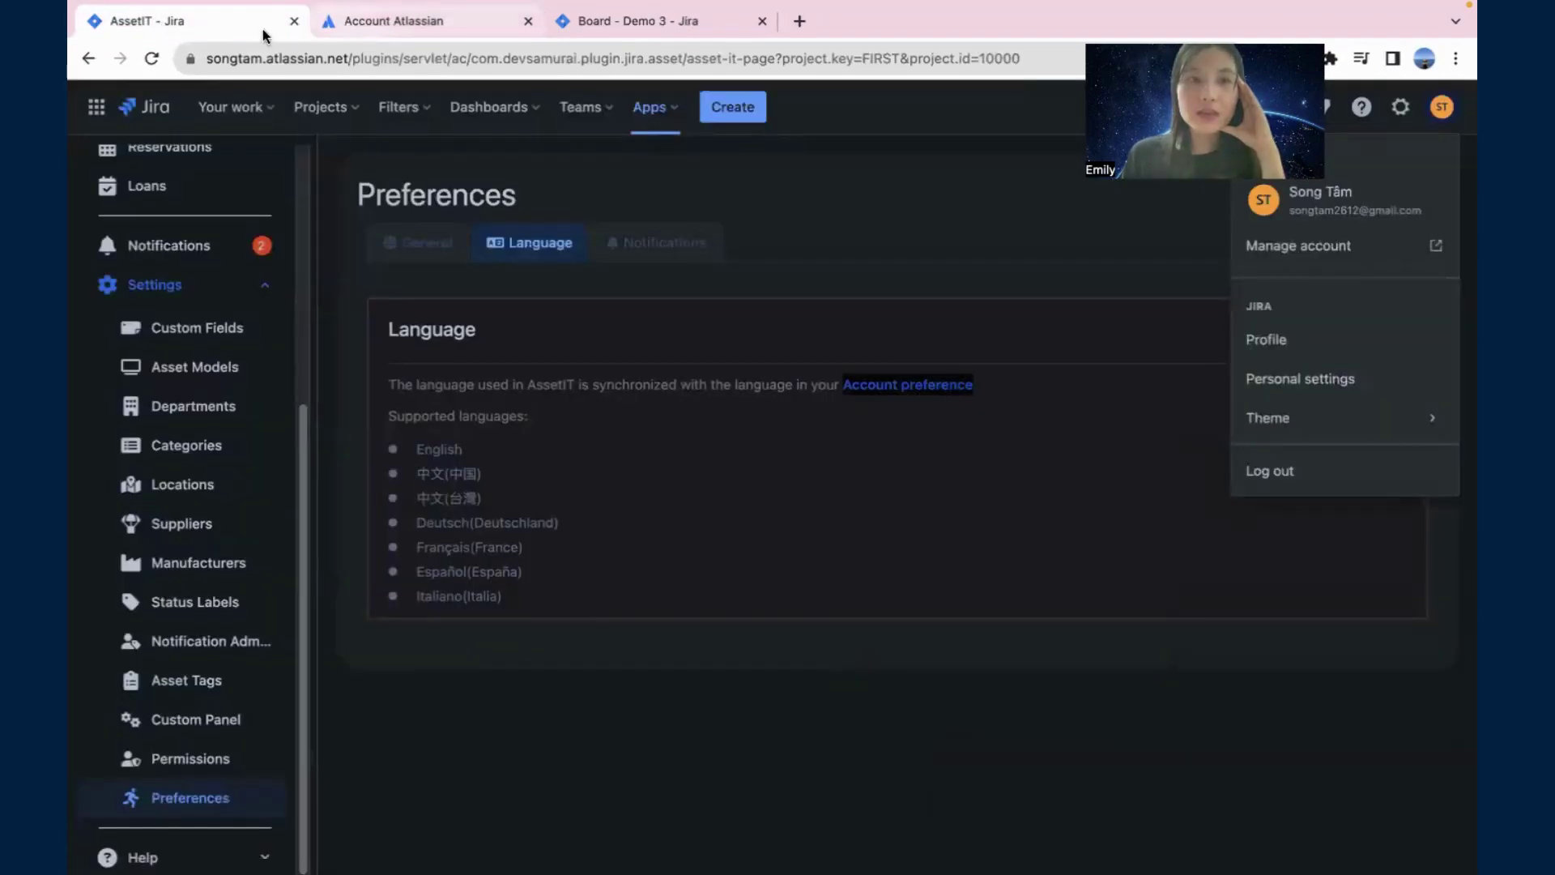
click(149, 60)
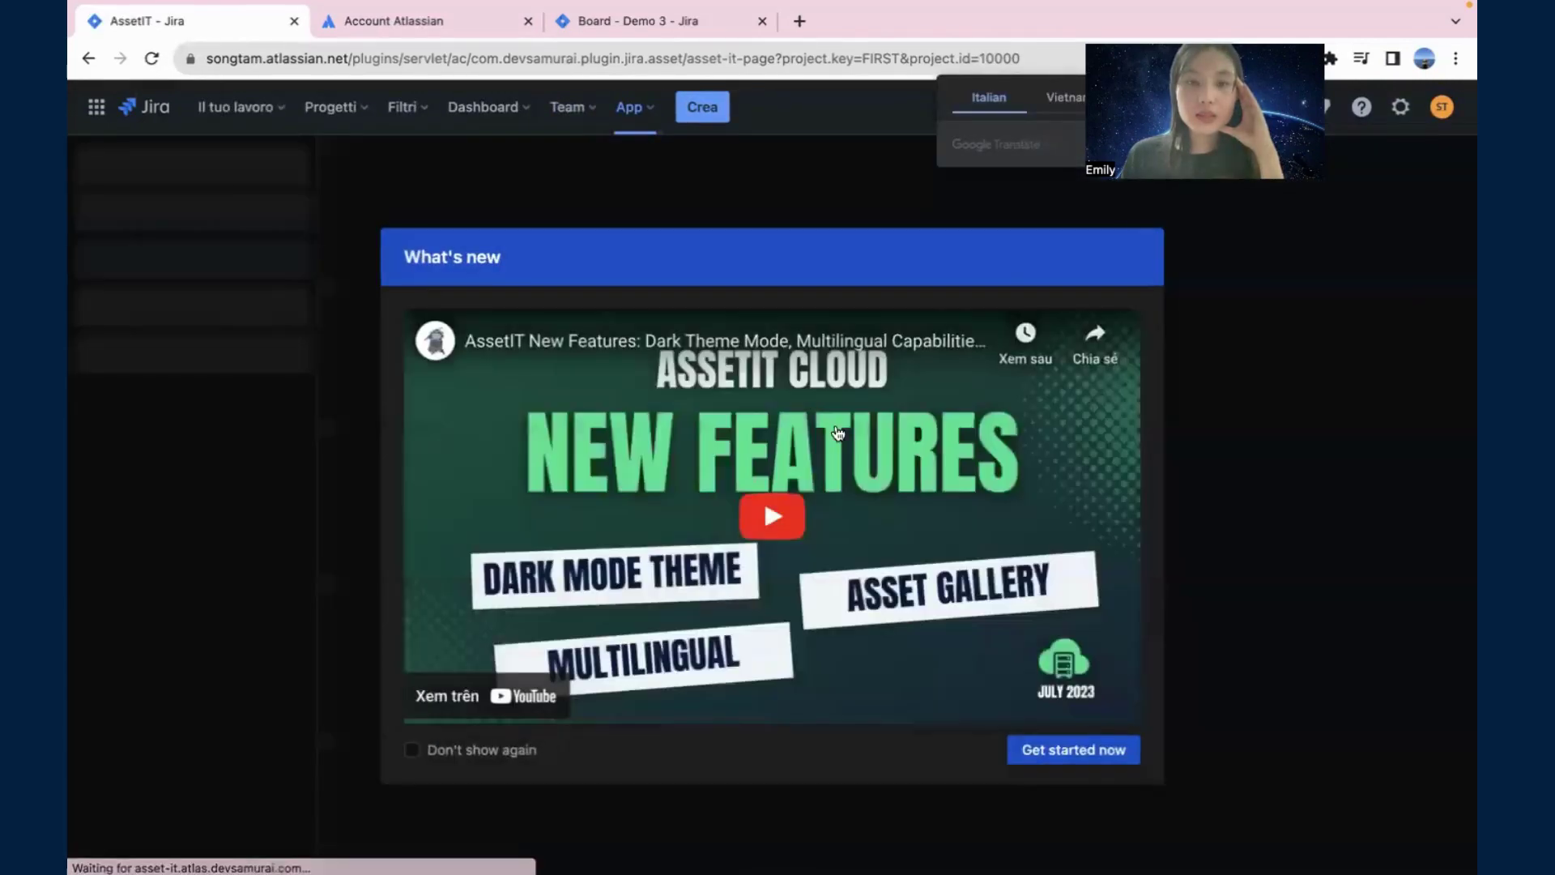
click(1079, 755)
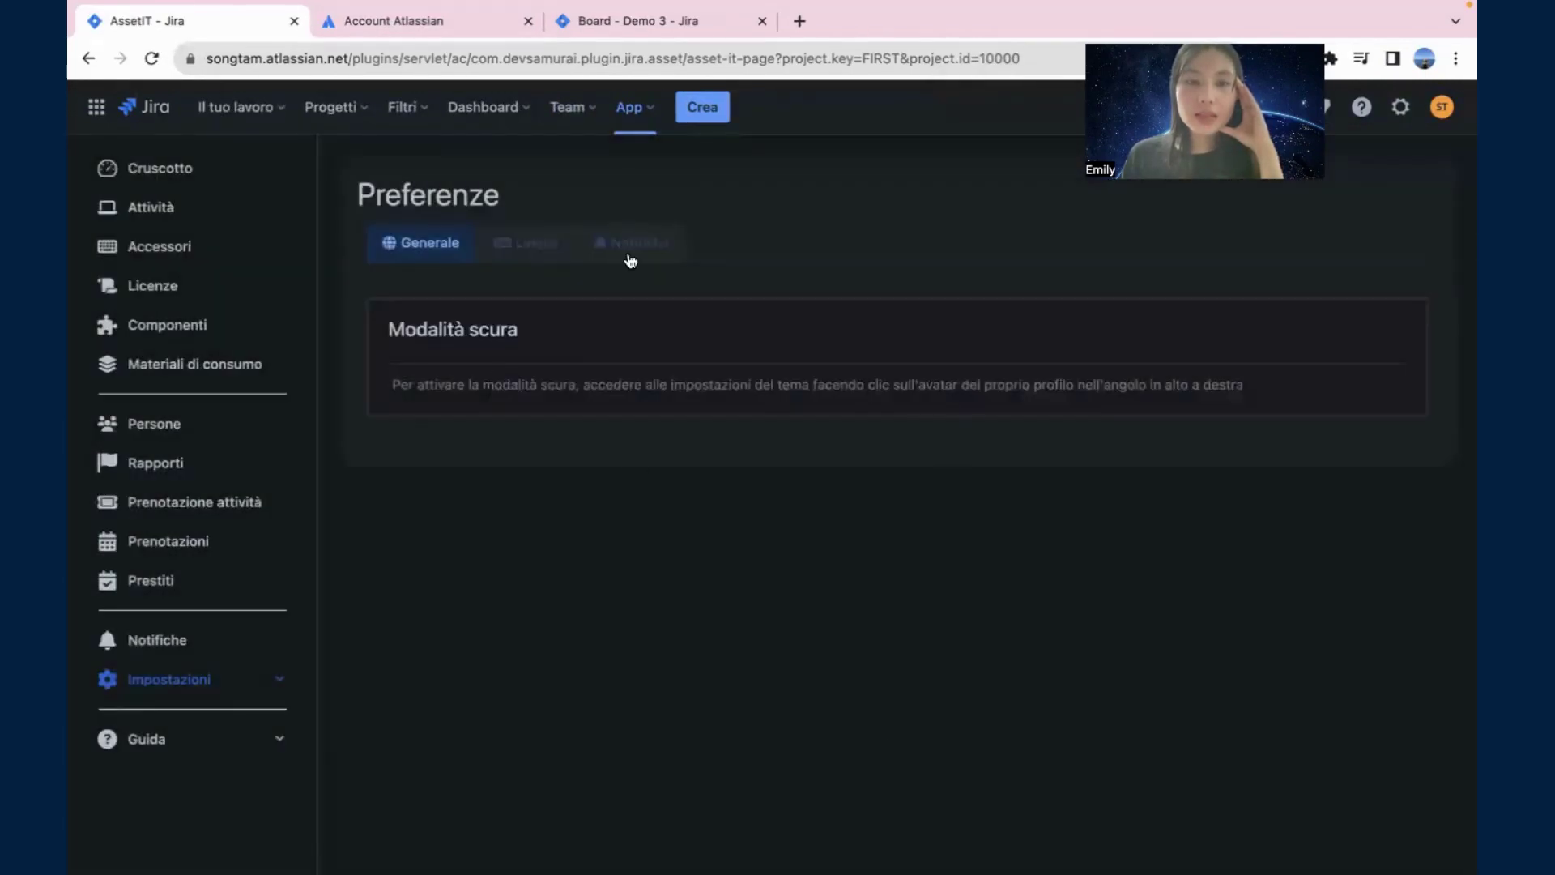
click(632, 245)
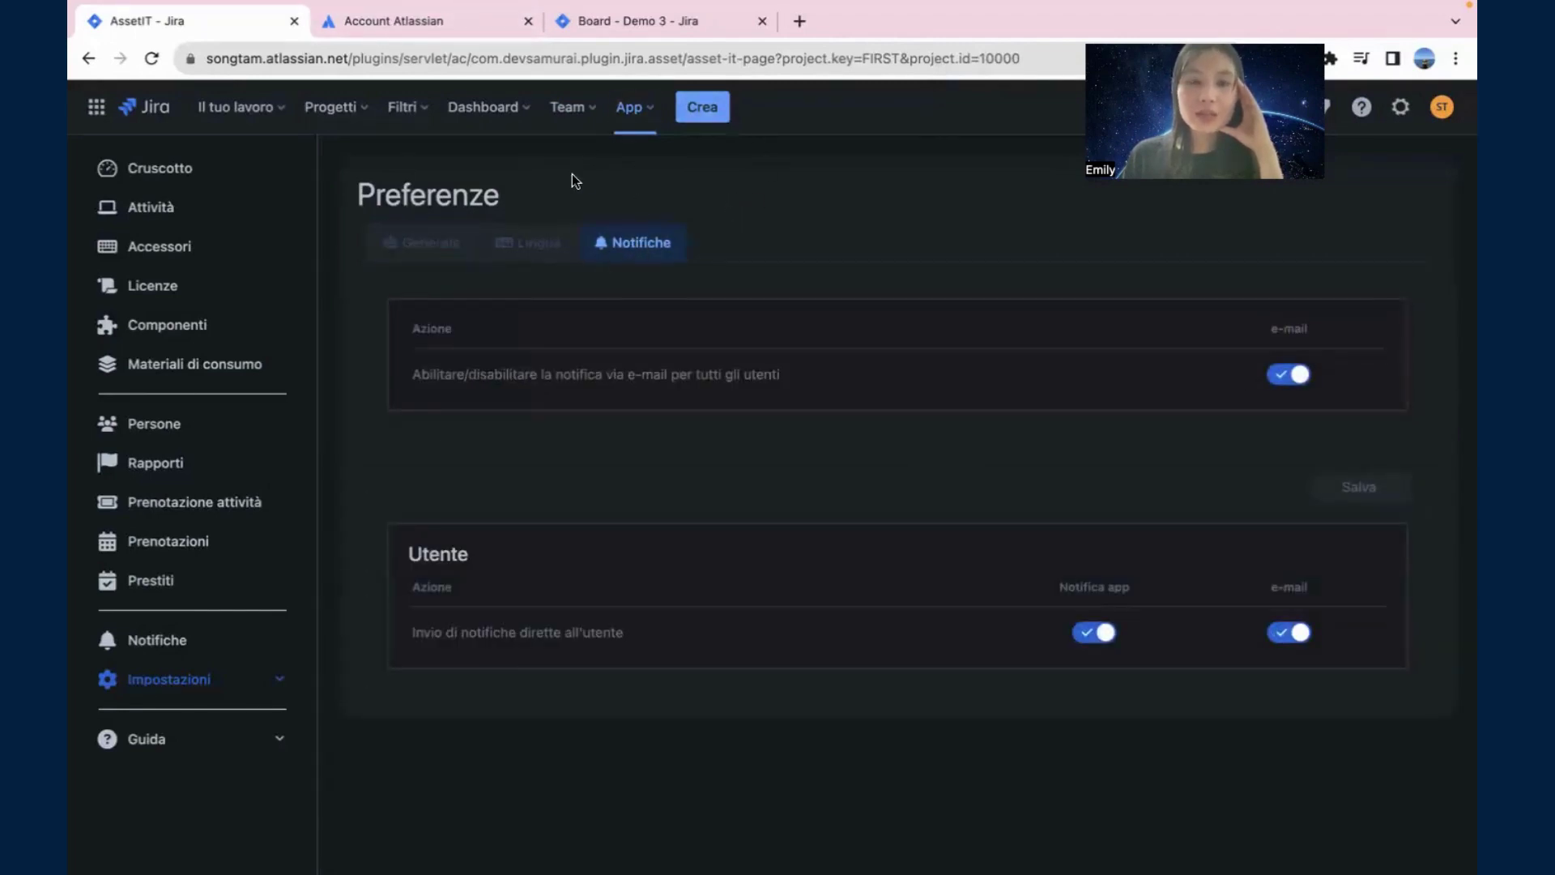
Step: Set the Atlassian account language back to English (US), reload AssetIT in Jira and dismiss the What's new dialog
click(393, 21)
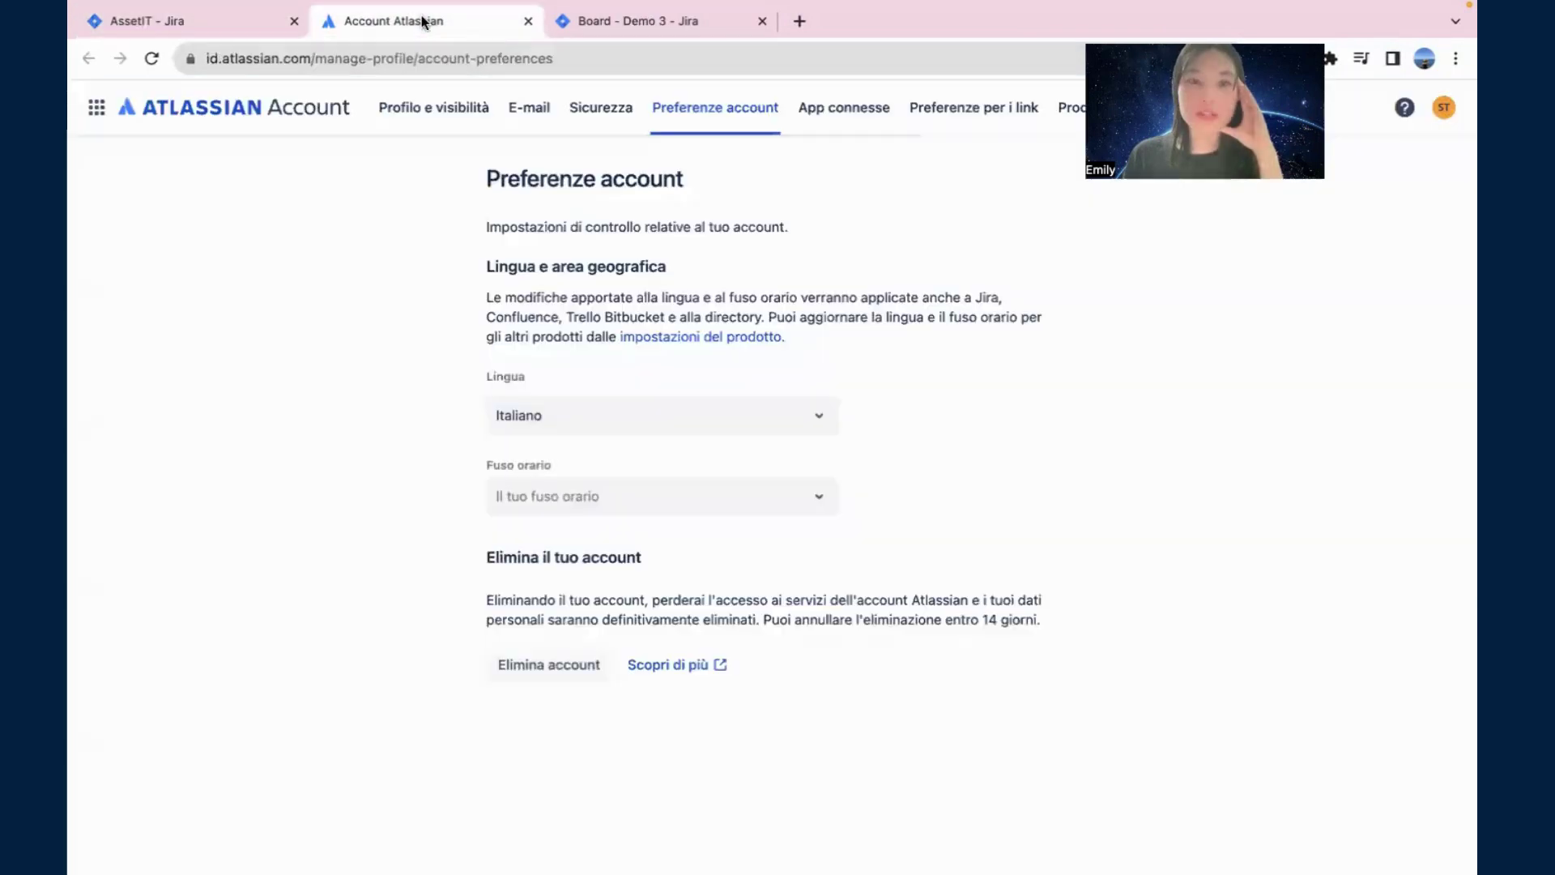
click(615, 430)
click(562, 463)
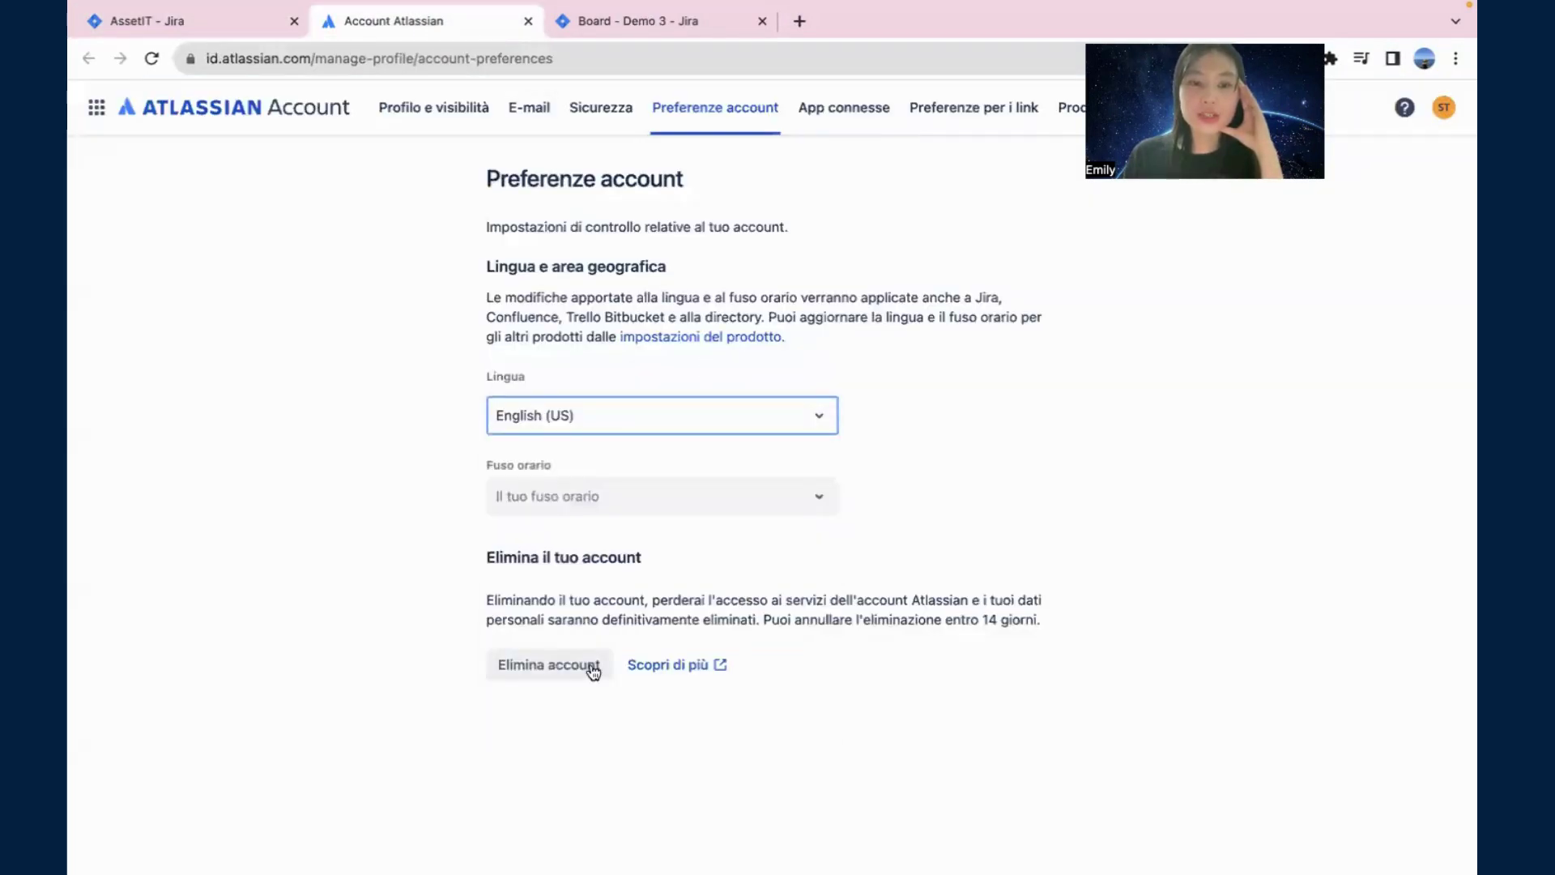
click(230, 20)
click(153, 59)
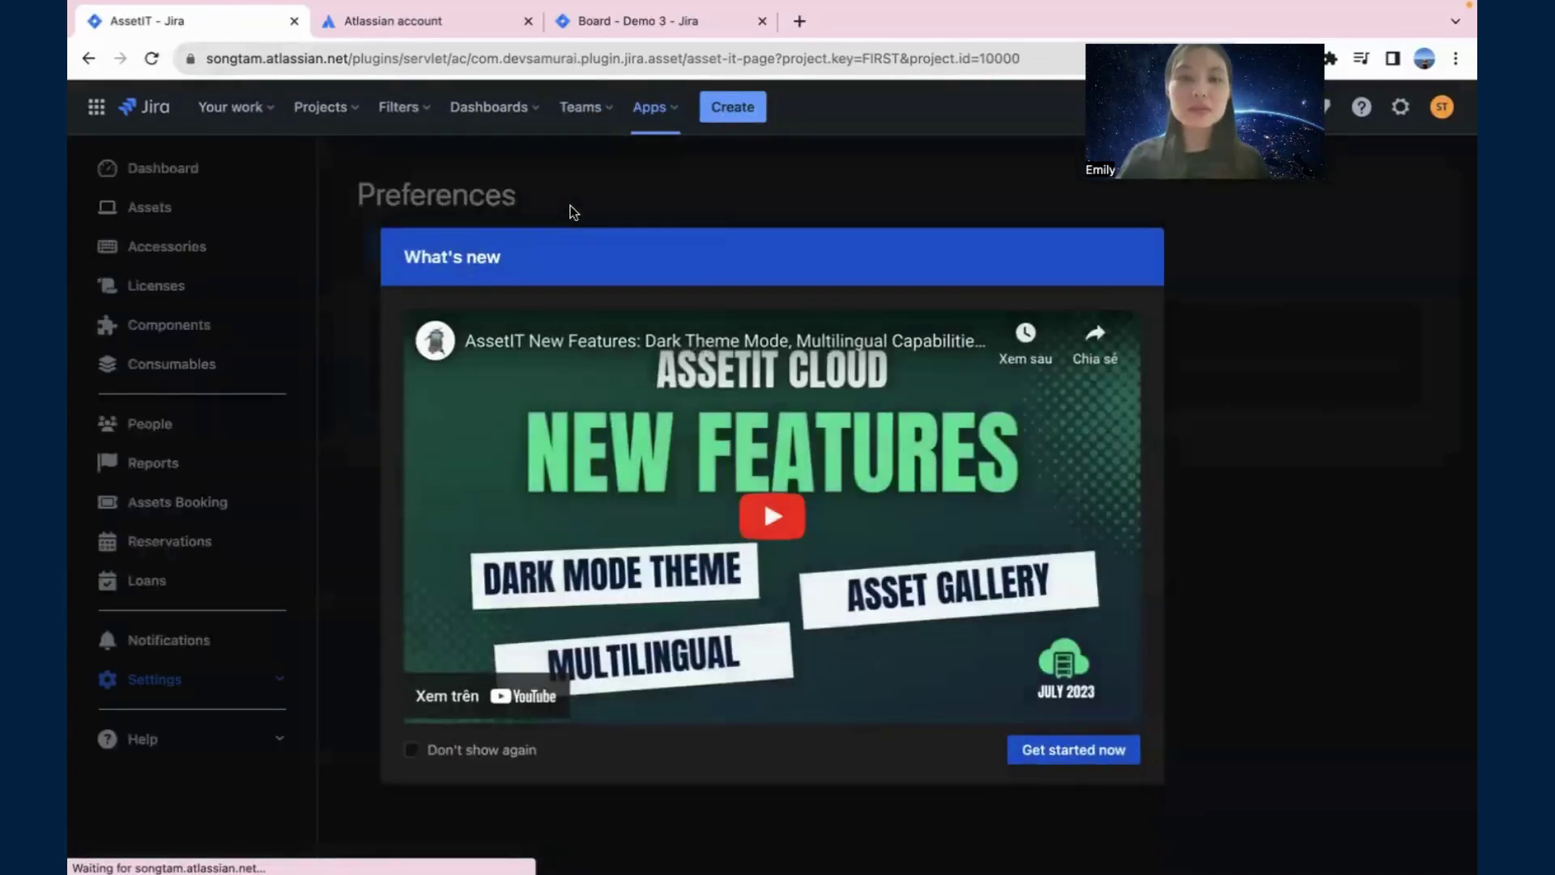
click(576, 207)
Step: Open the notification preferences and read the email notification option for all users
click(651, 243)
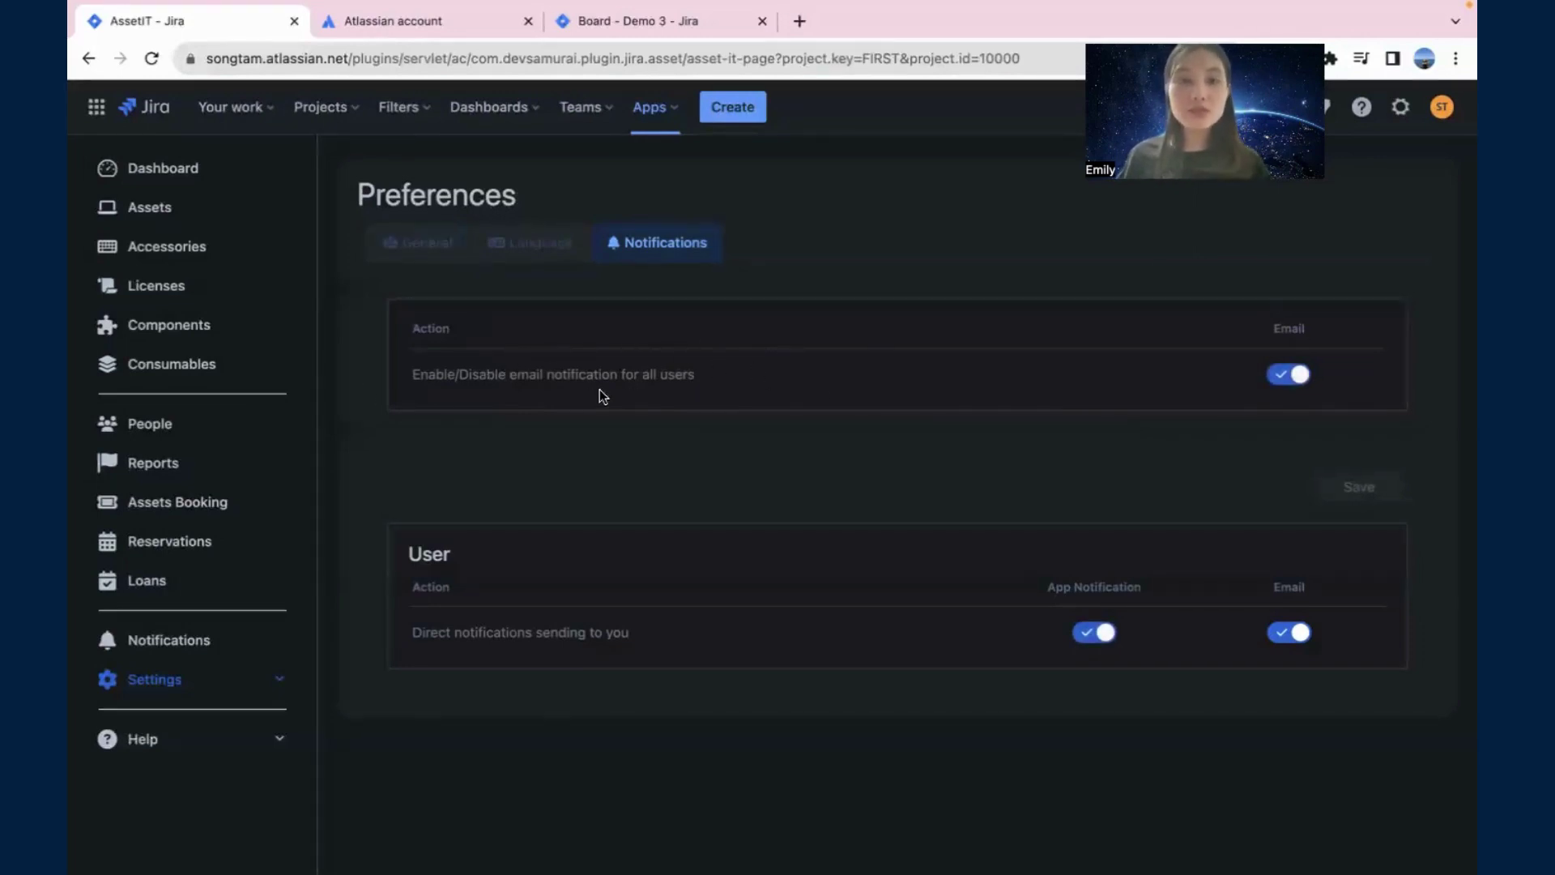
drag(415, 376, 695, 374)
click(765, 372)
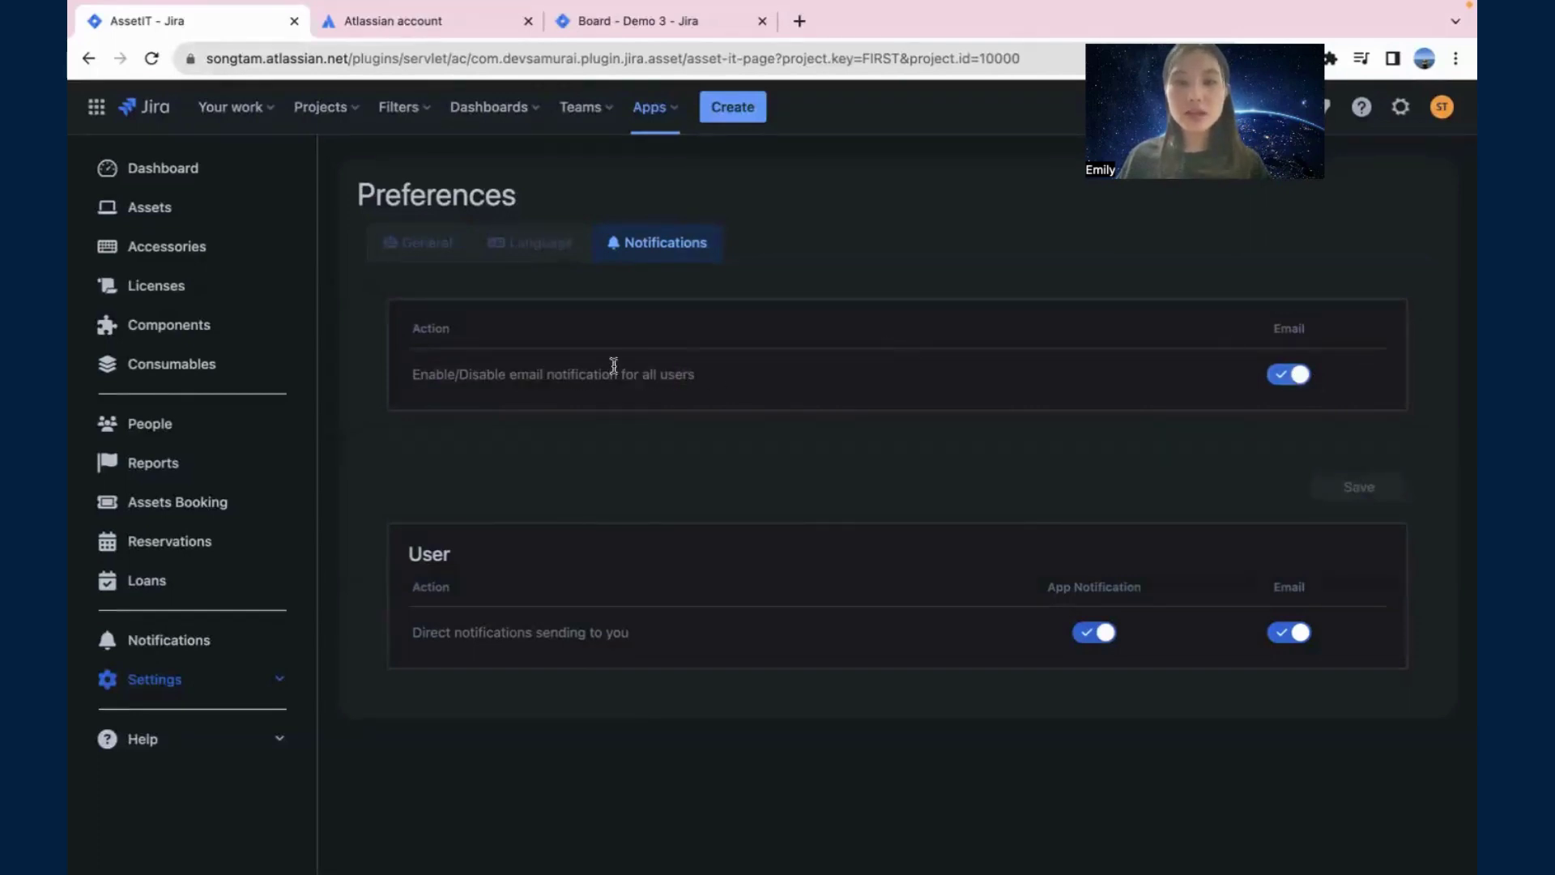
Step: Disable email notifications for all users, turn off direct app notifications for the own account and save
click(1291, 375)
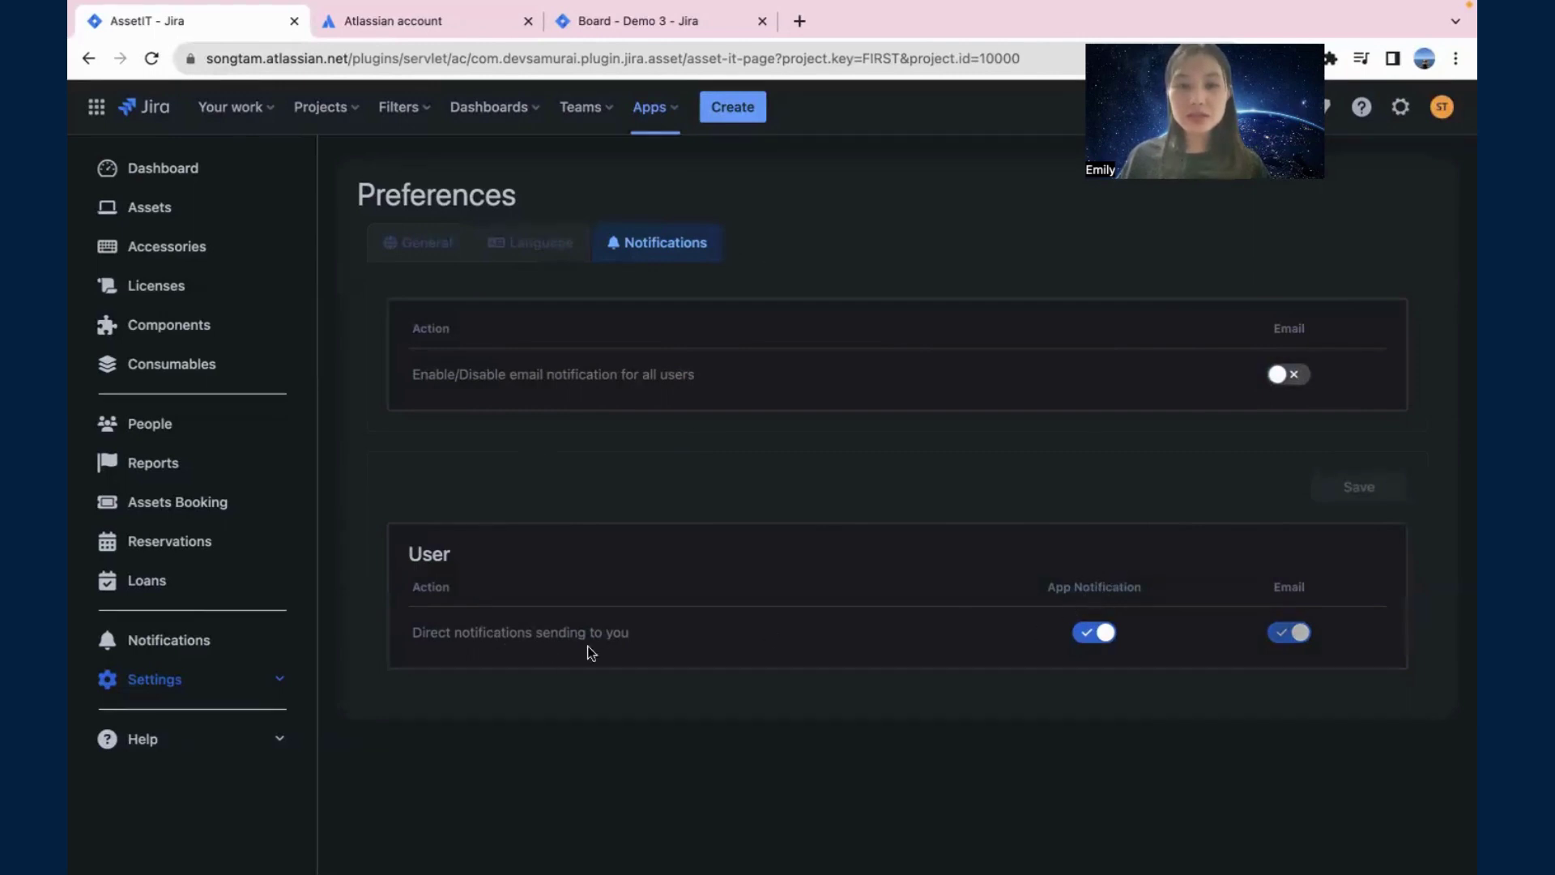
click(1101, 634)
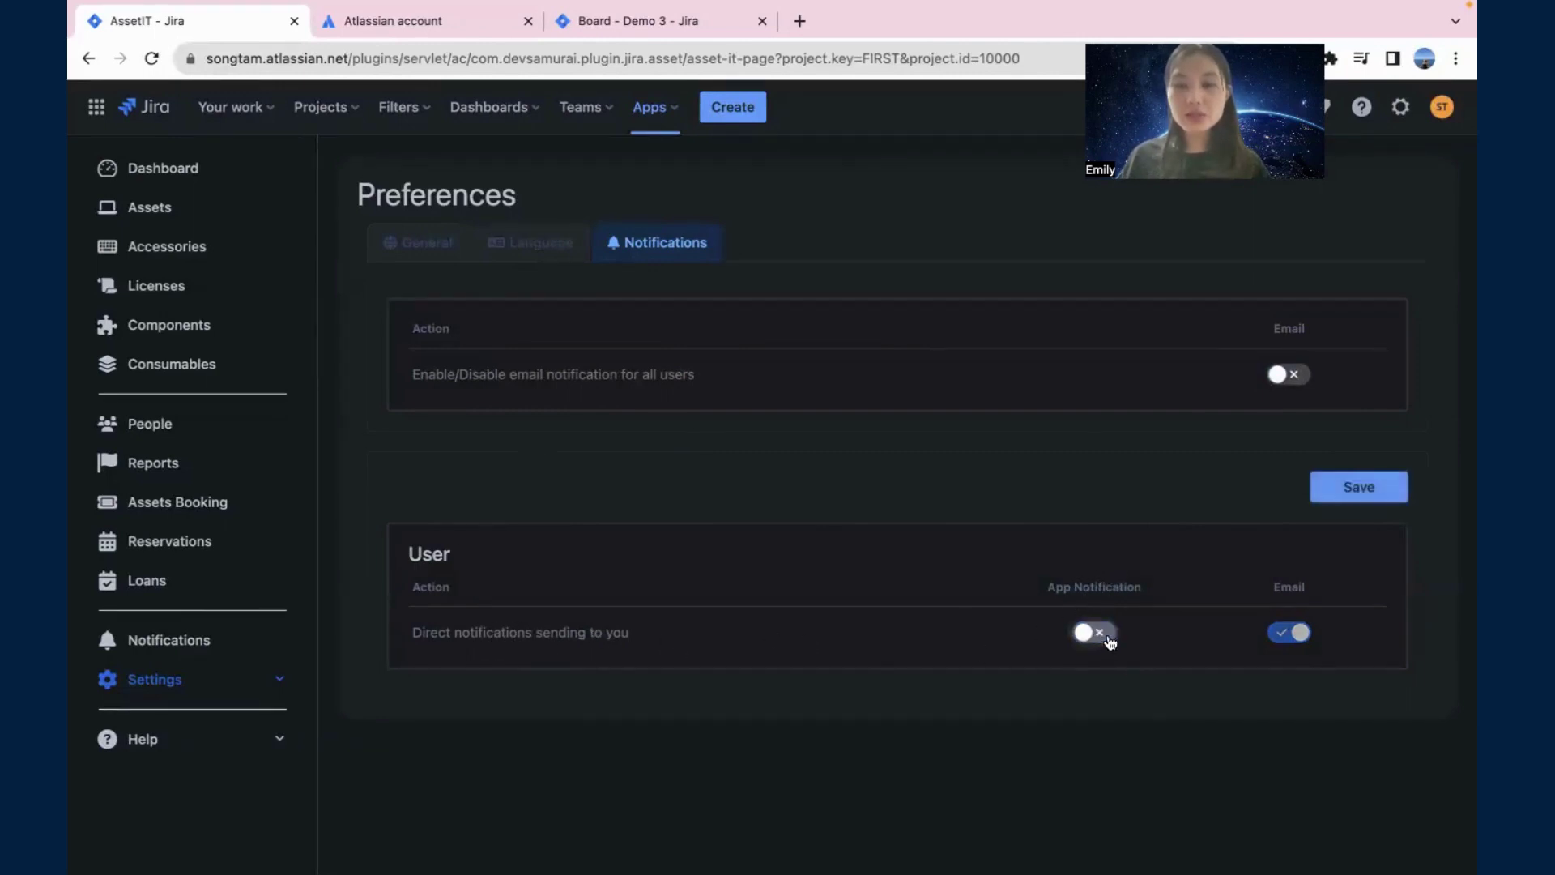
mouse_move(1290, 644)
click(1103, 633)
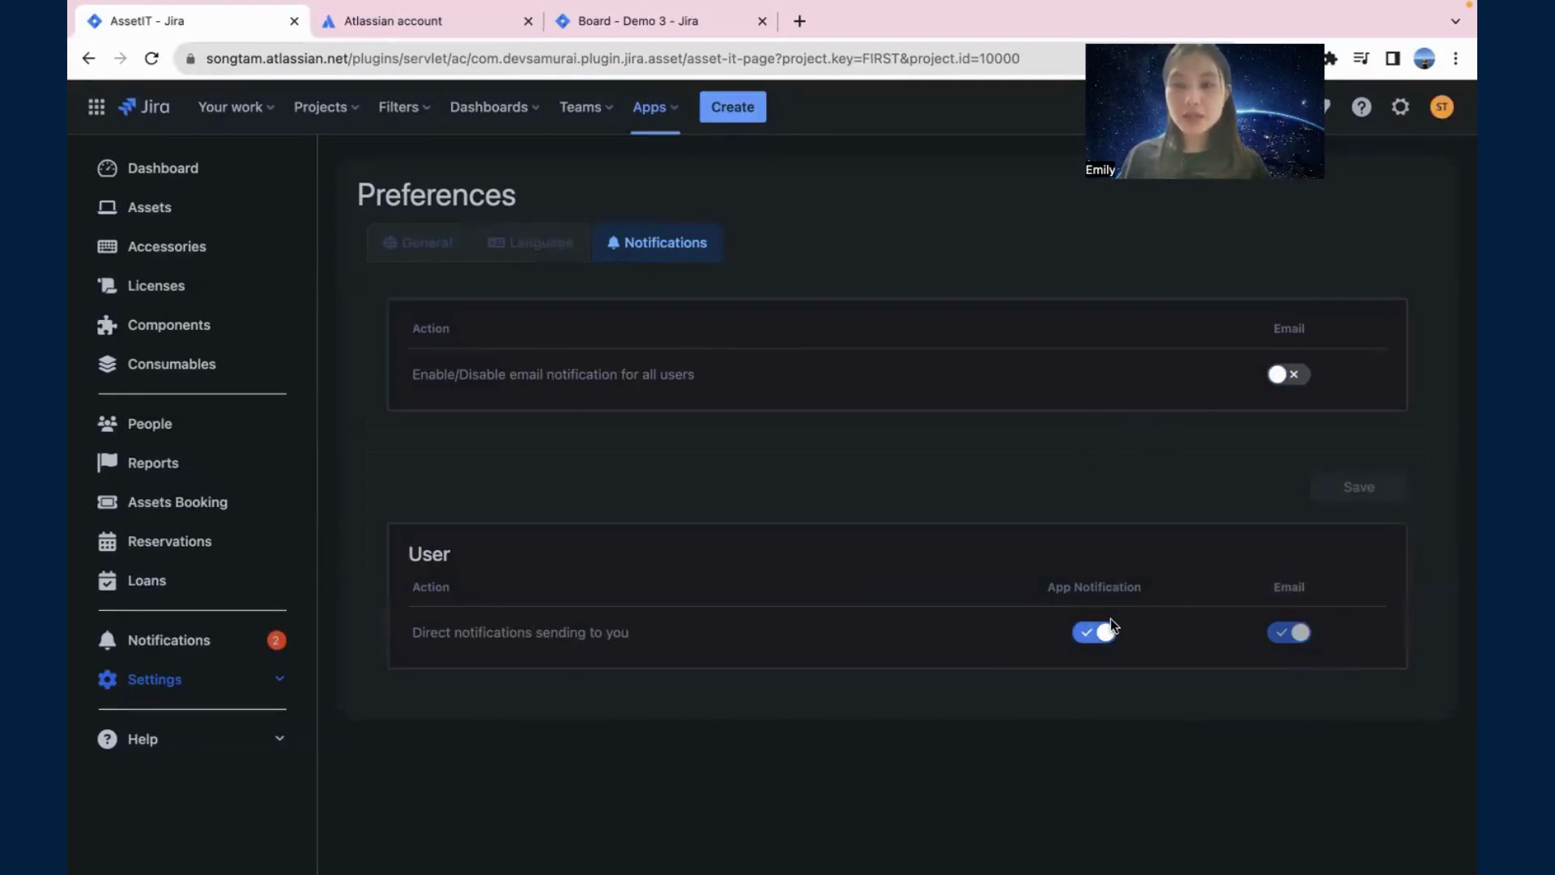
click(1095, 633)
click(1351, 489)
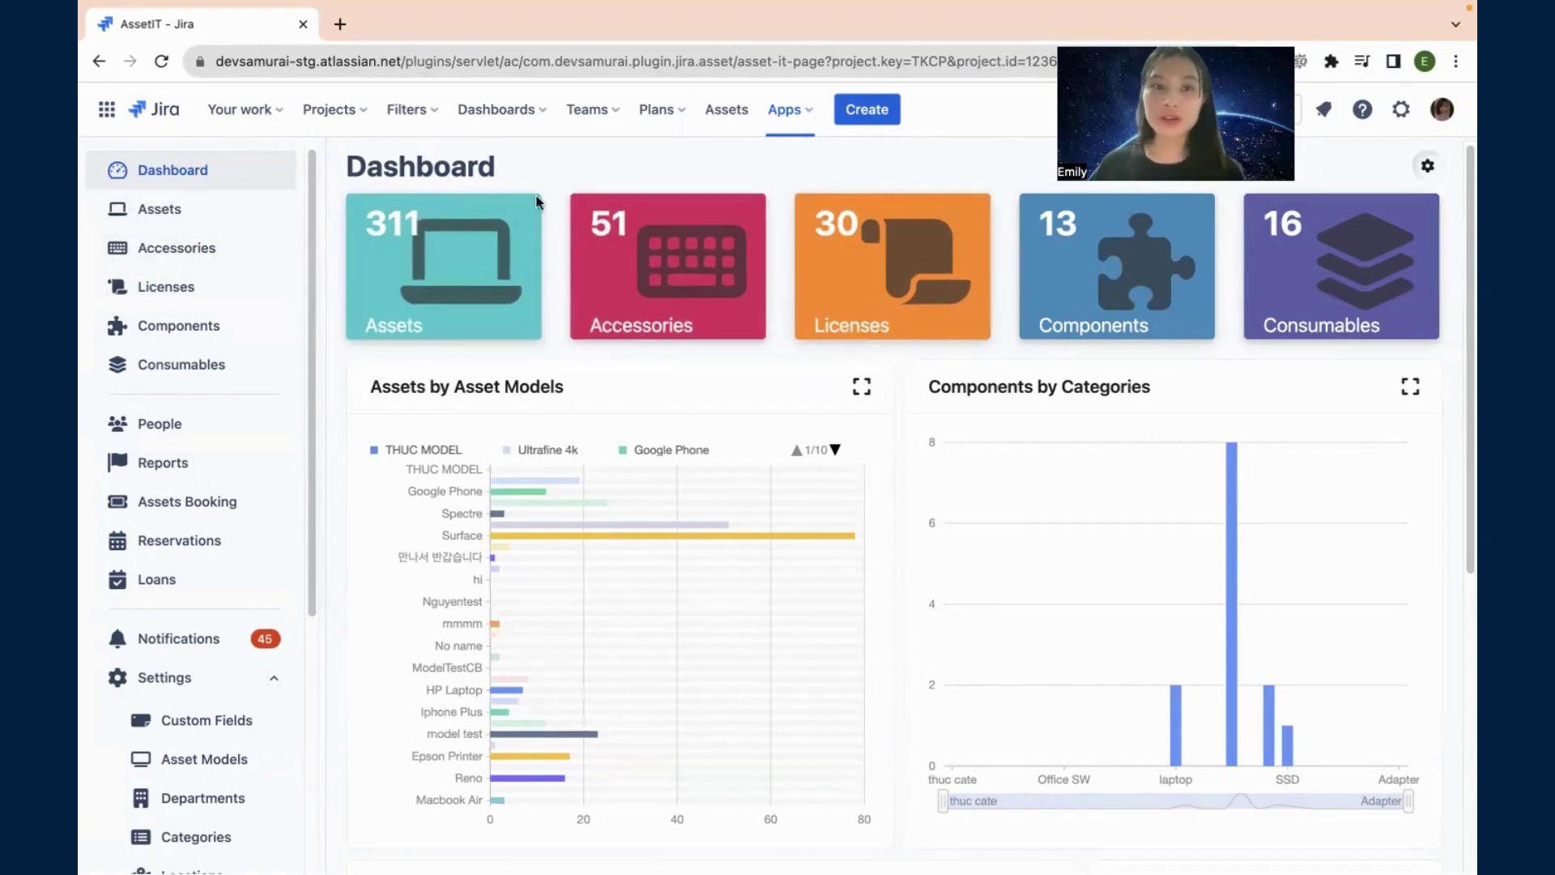
Step: Review the AssetIT dashboard charts, view Components by Categories enlarged and close the enlarged chart
scroll(1074, 413, down, 3)
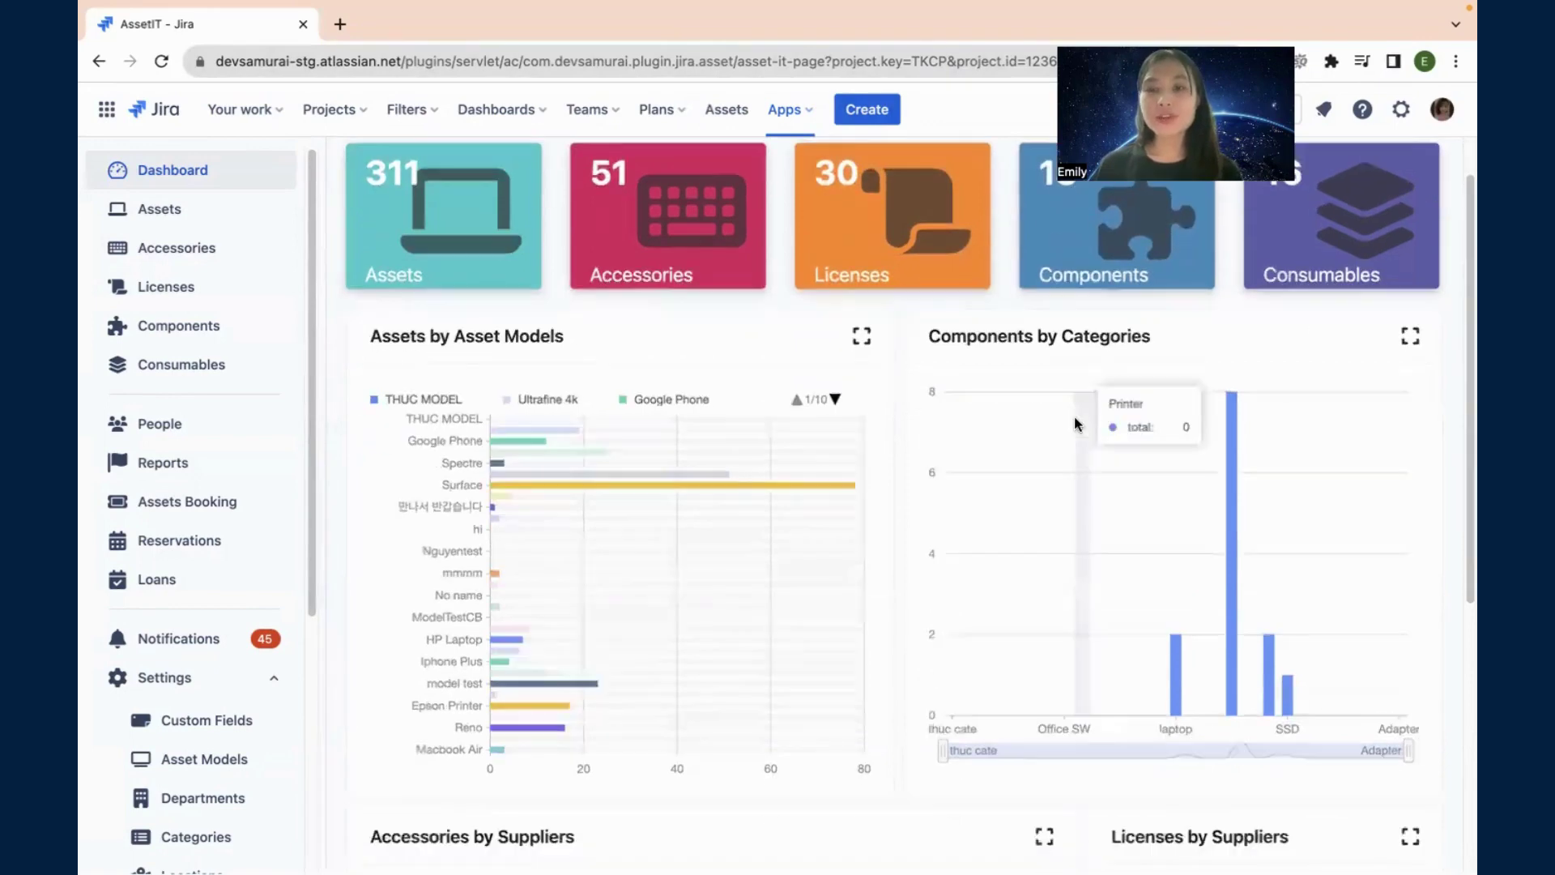
scroll(1074, 413, up, 3)
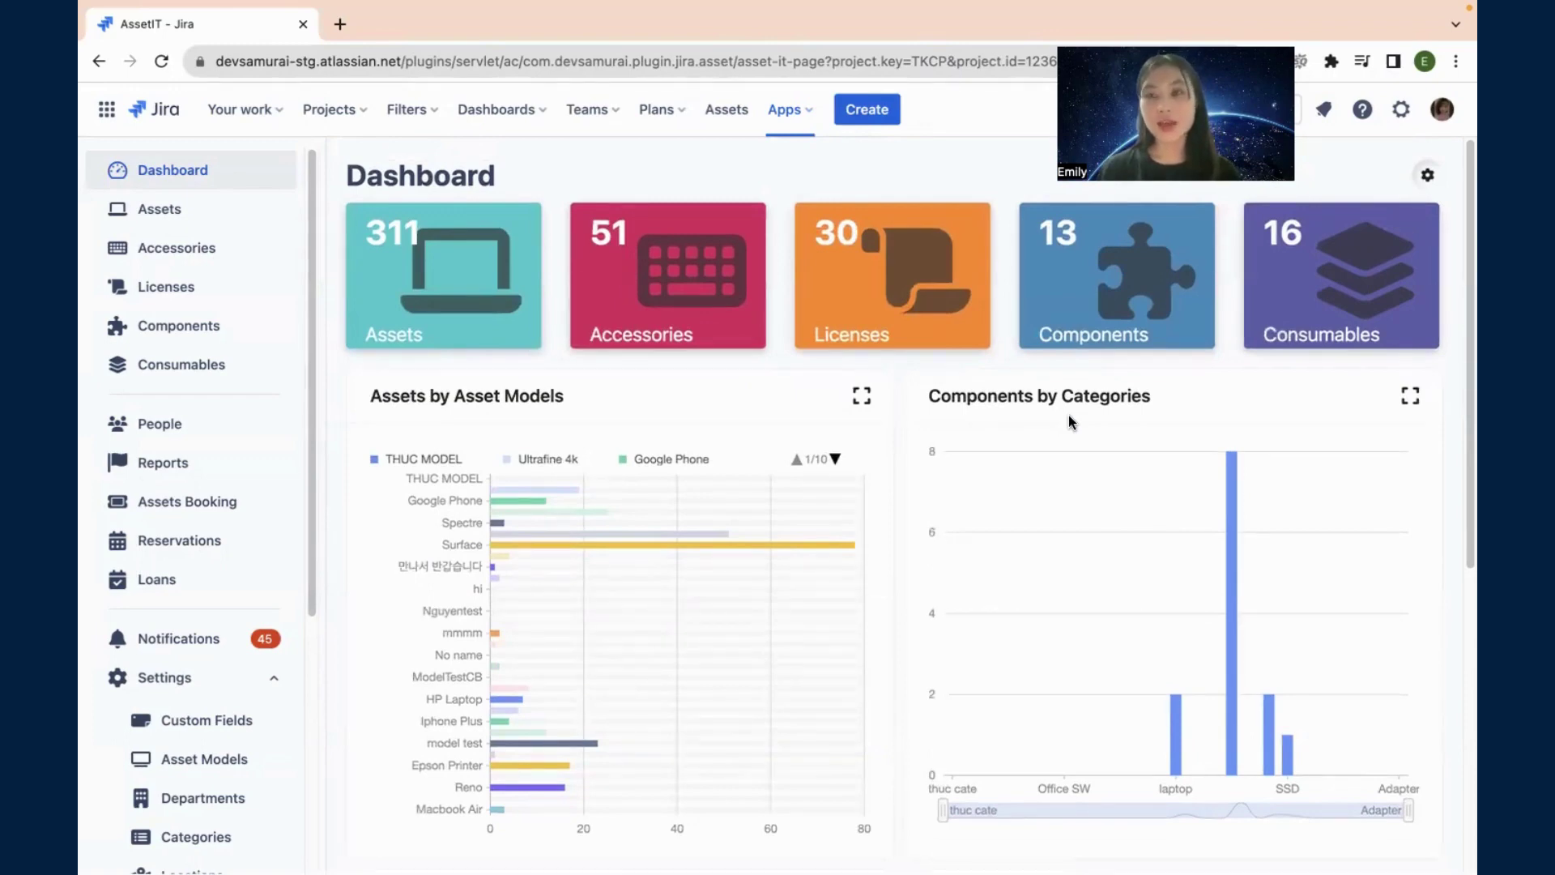
scroll(1068, 415, down, 2)
scroll(1043, 430, up, 2)
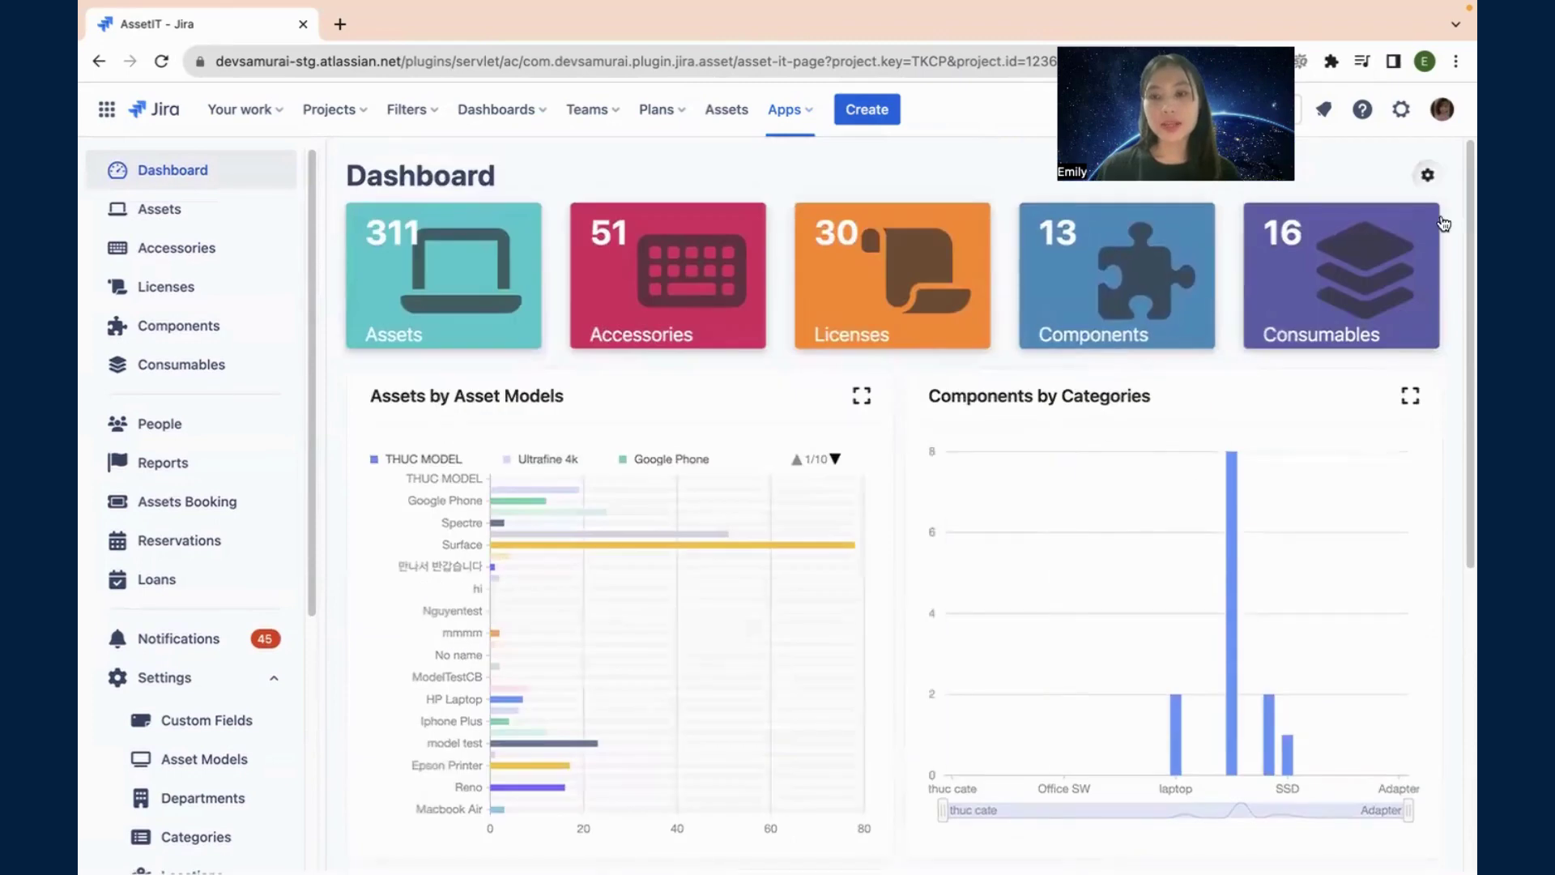
scroll(1225, 461, down, 1)
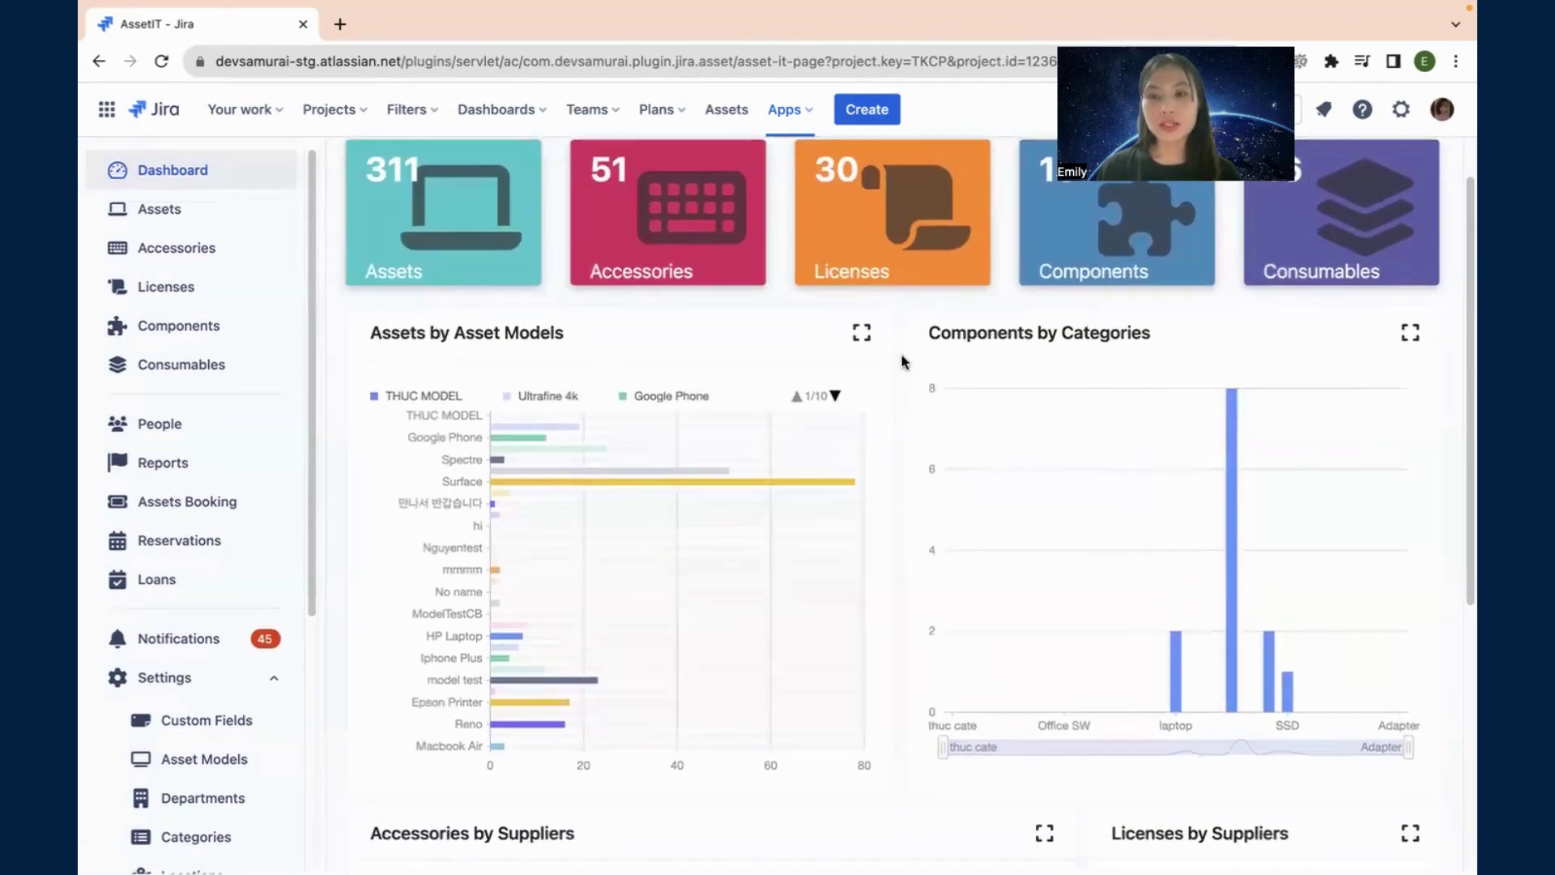
click(1410, 335)
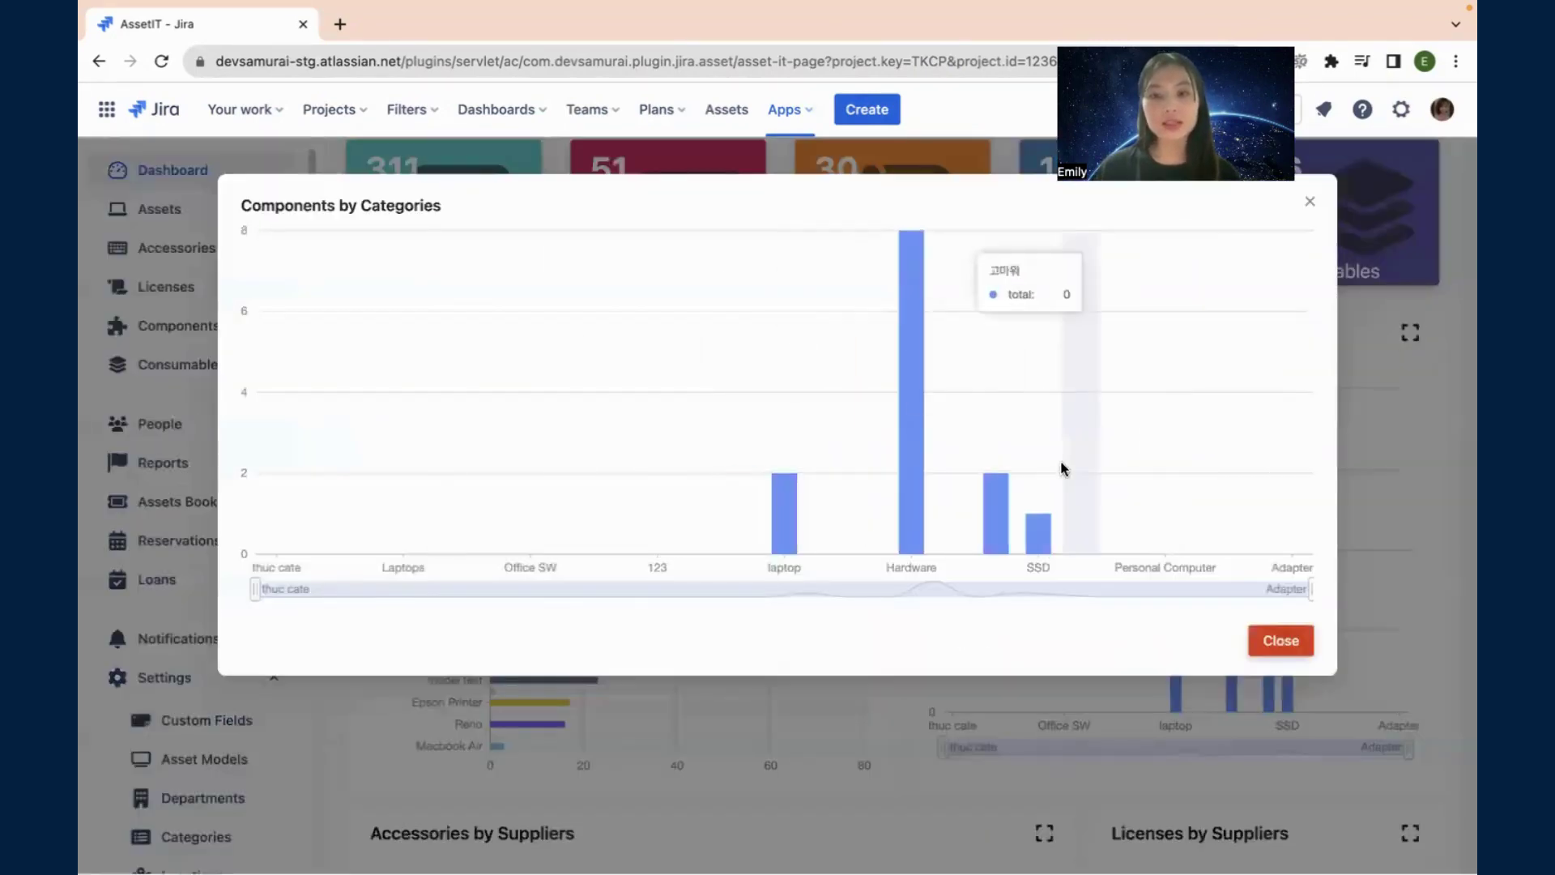
click(1278, 636)
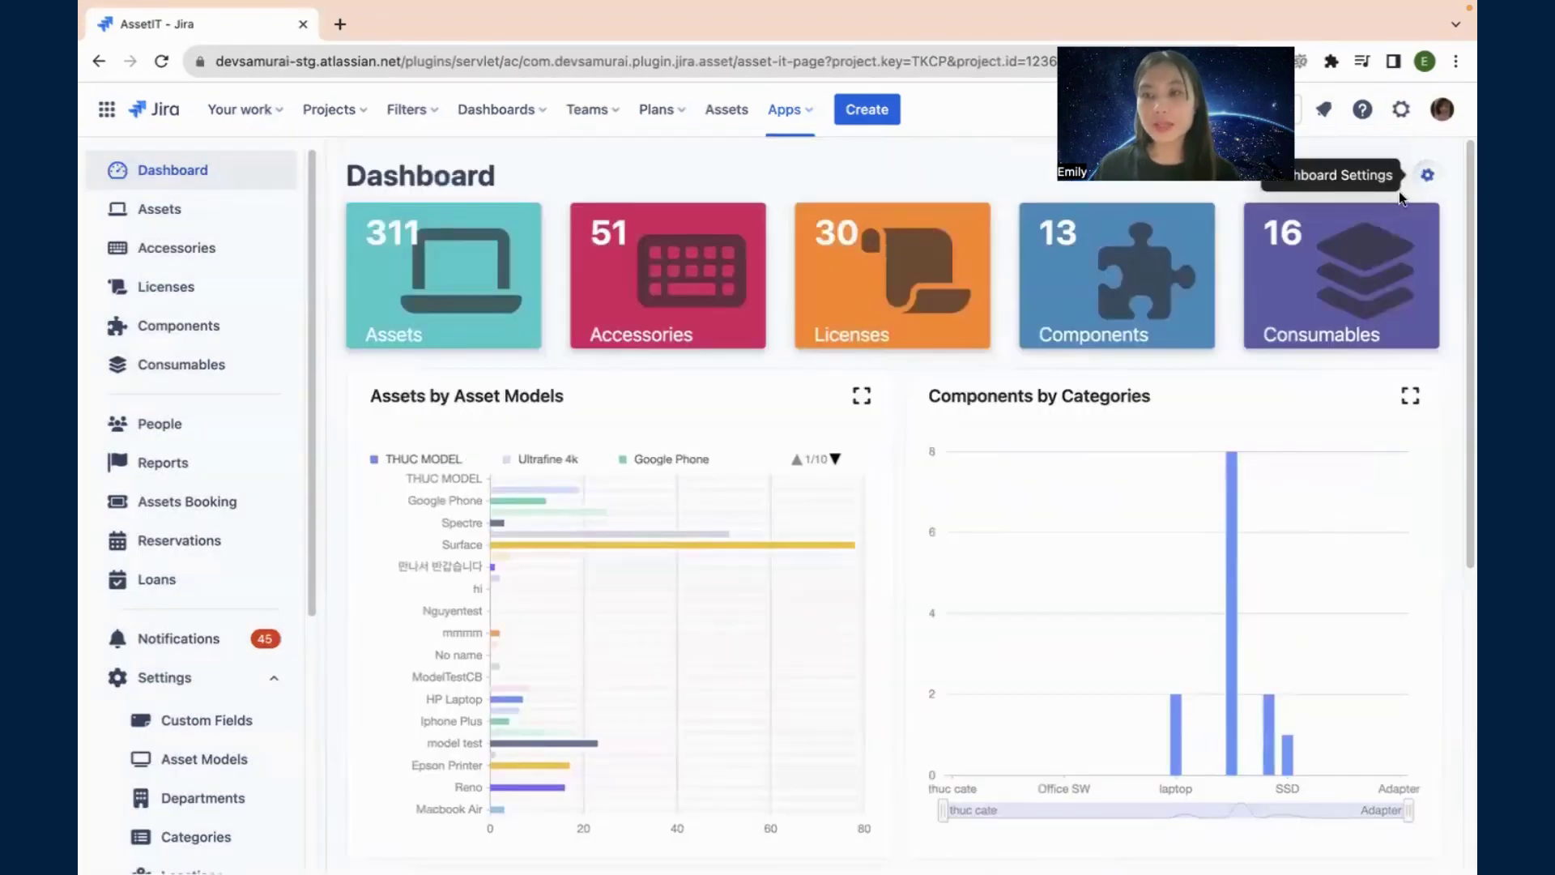
Step: Open the dashboard settings and remove both existing chart rows
click(1428, 176)
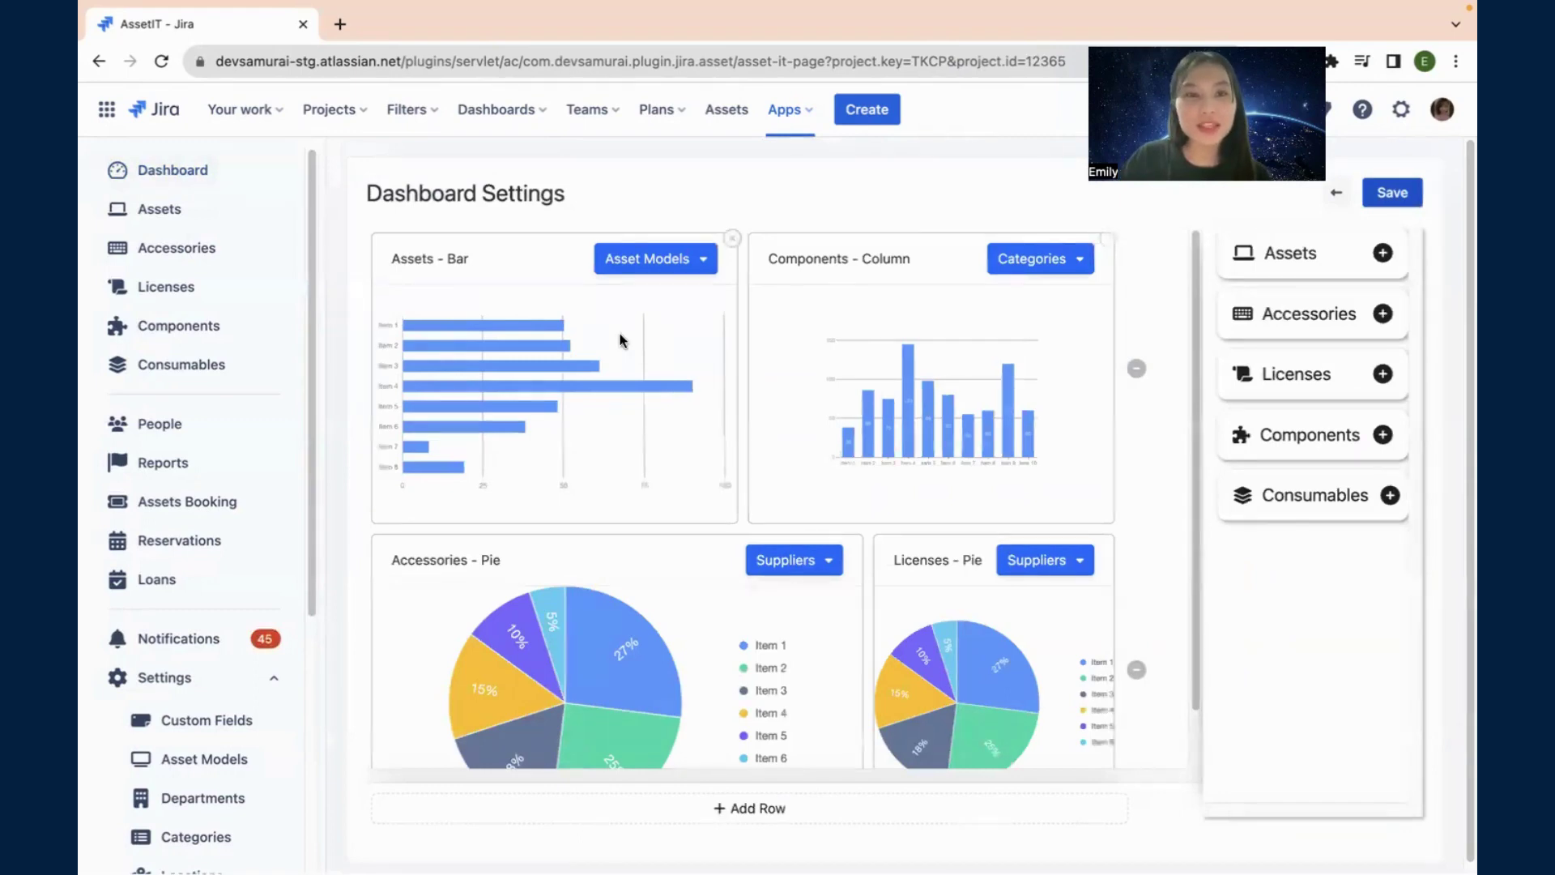
scroll(622, 340, down, 1)
scroll(622, 340, up, 1)
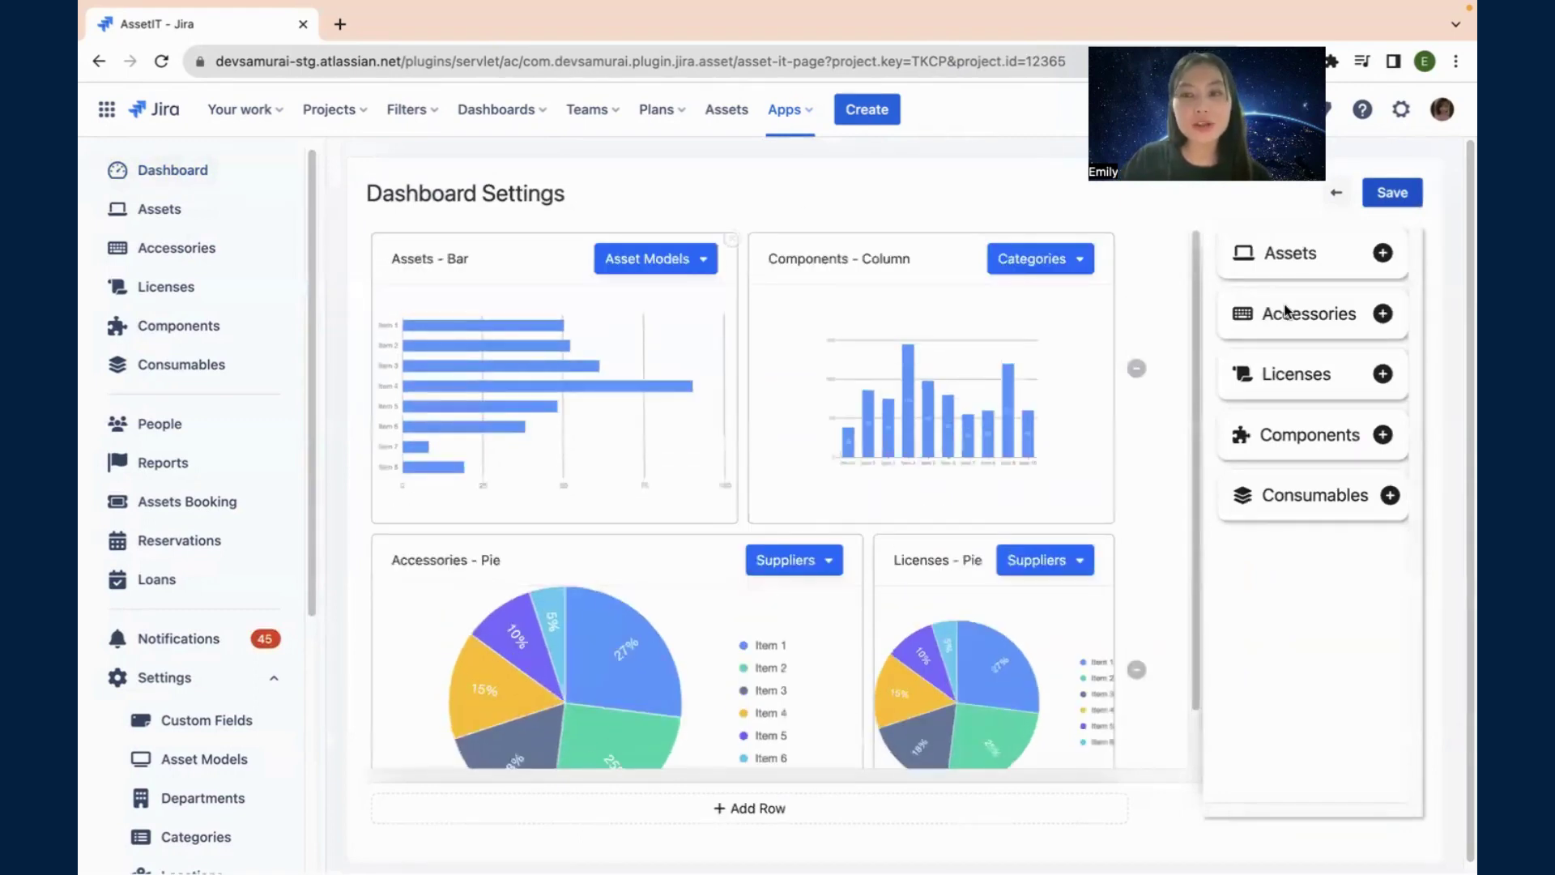
click(1135, 370)
click(1136, 369)
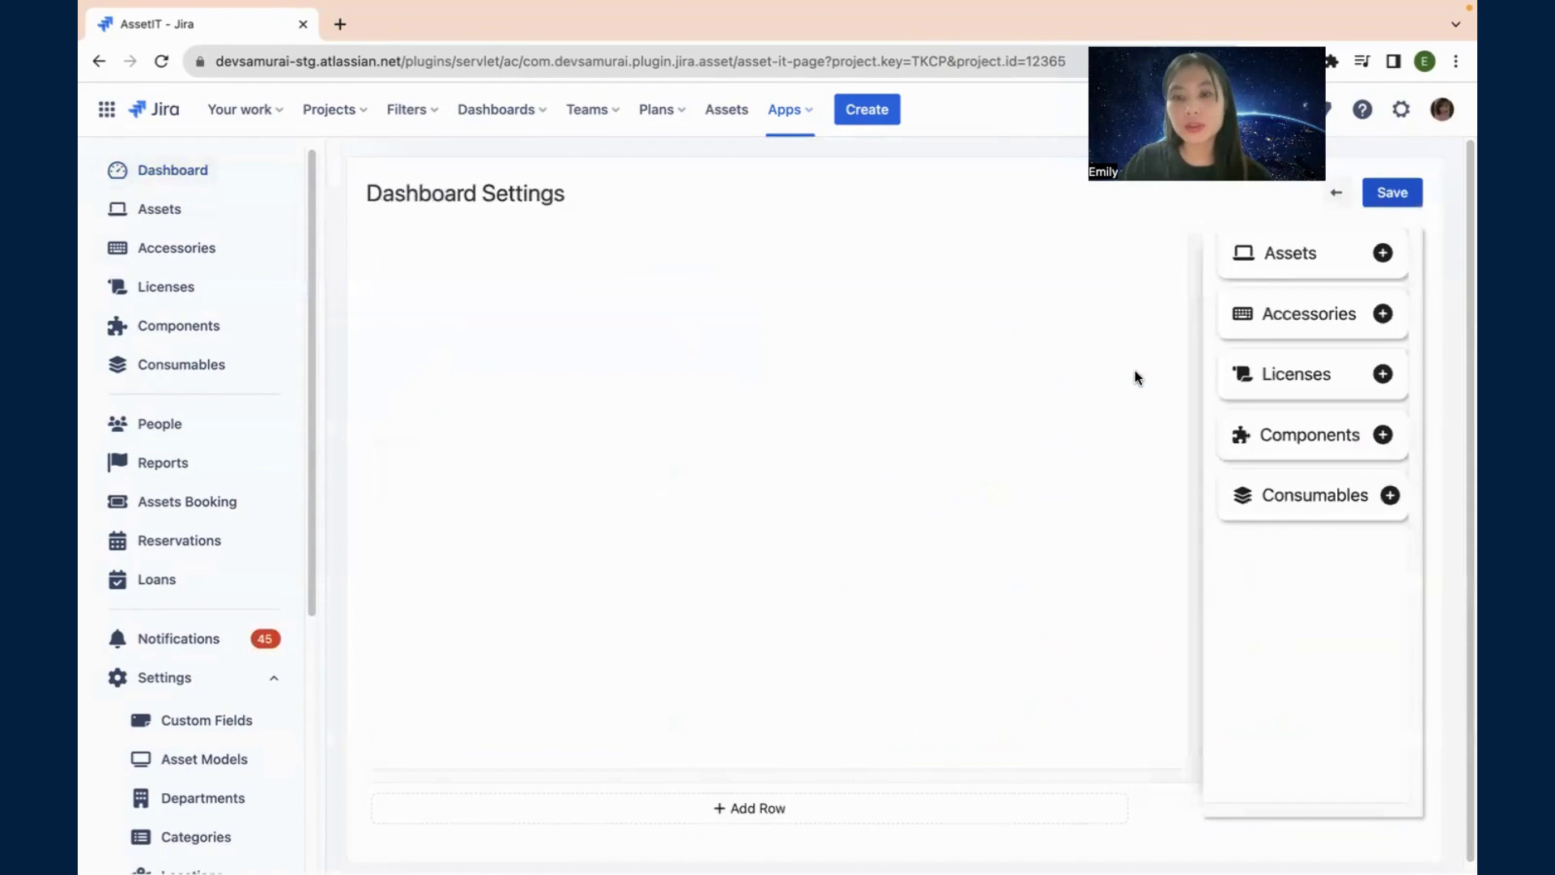
Step: Add a dashboard row with the two-cell layout that has a wide cell followed by a narrow one
click(1294, 436)
click(1294, 435)
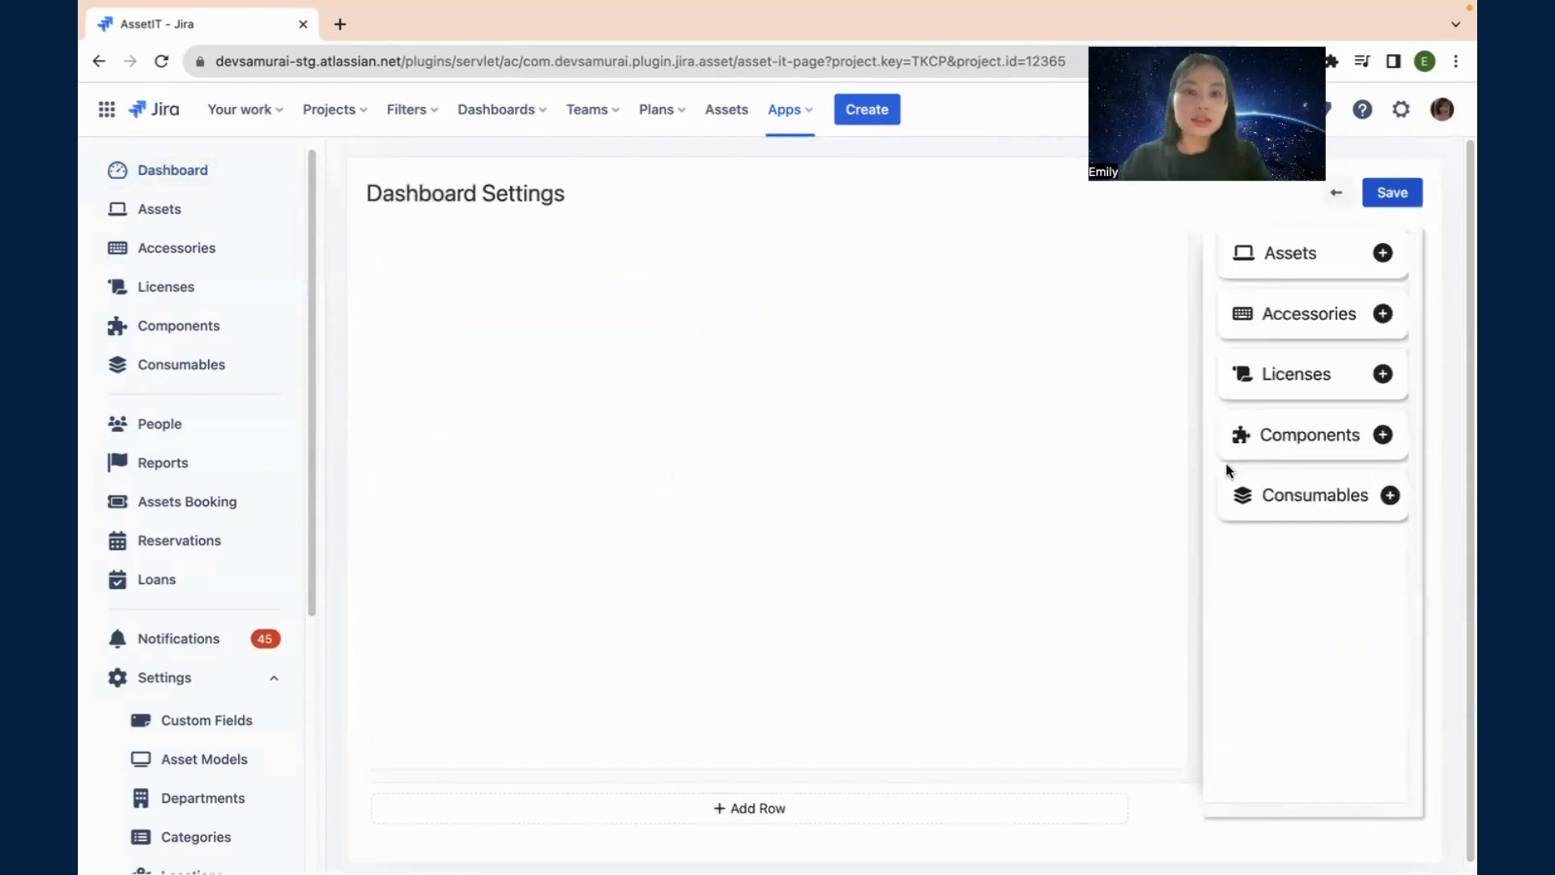
click(773, 808)
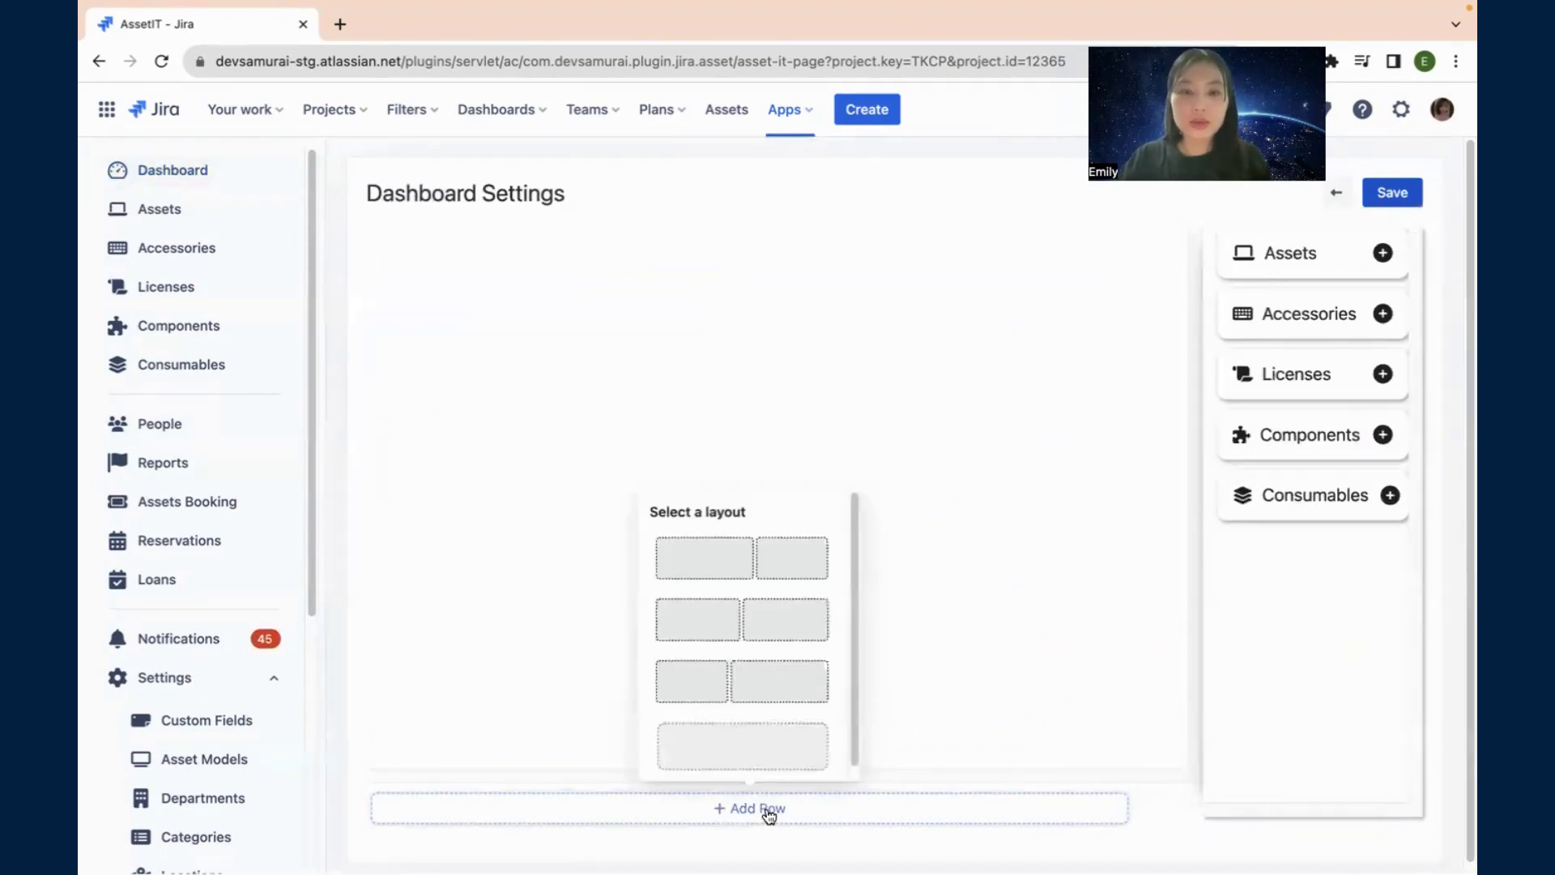
click(732, 557)
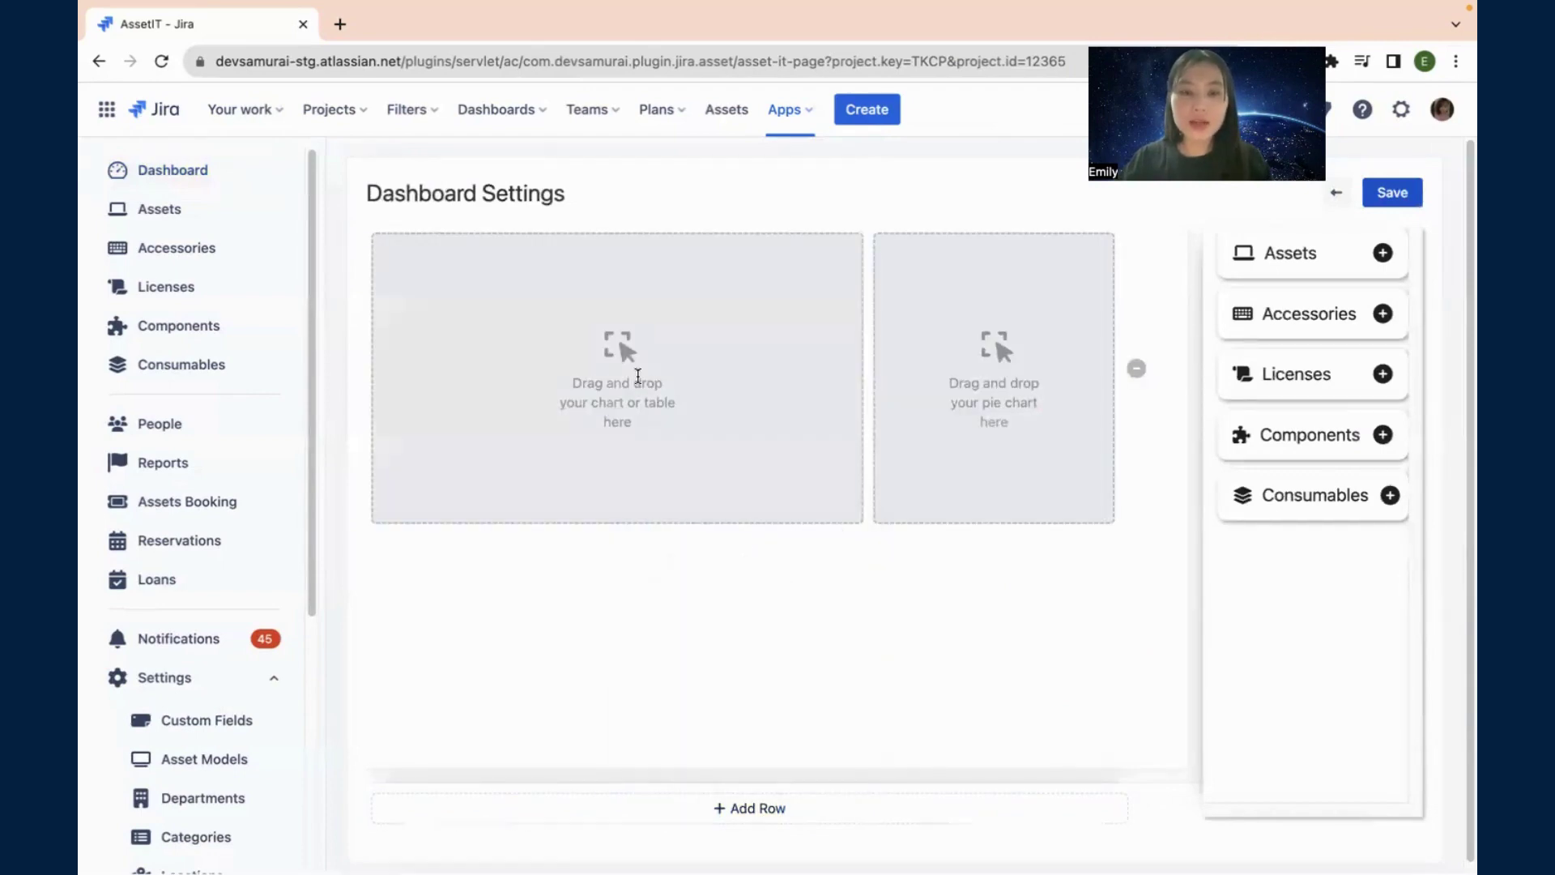
Step: Place the Assets bar chart in the wide cell and the Assets pie chart in the narrow one, save and return to the dashboard
click(1310, 261)
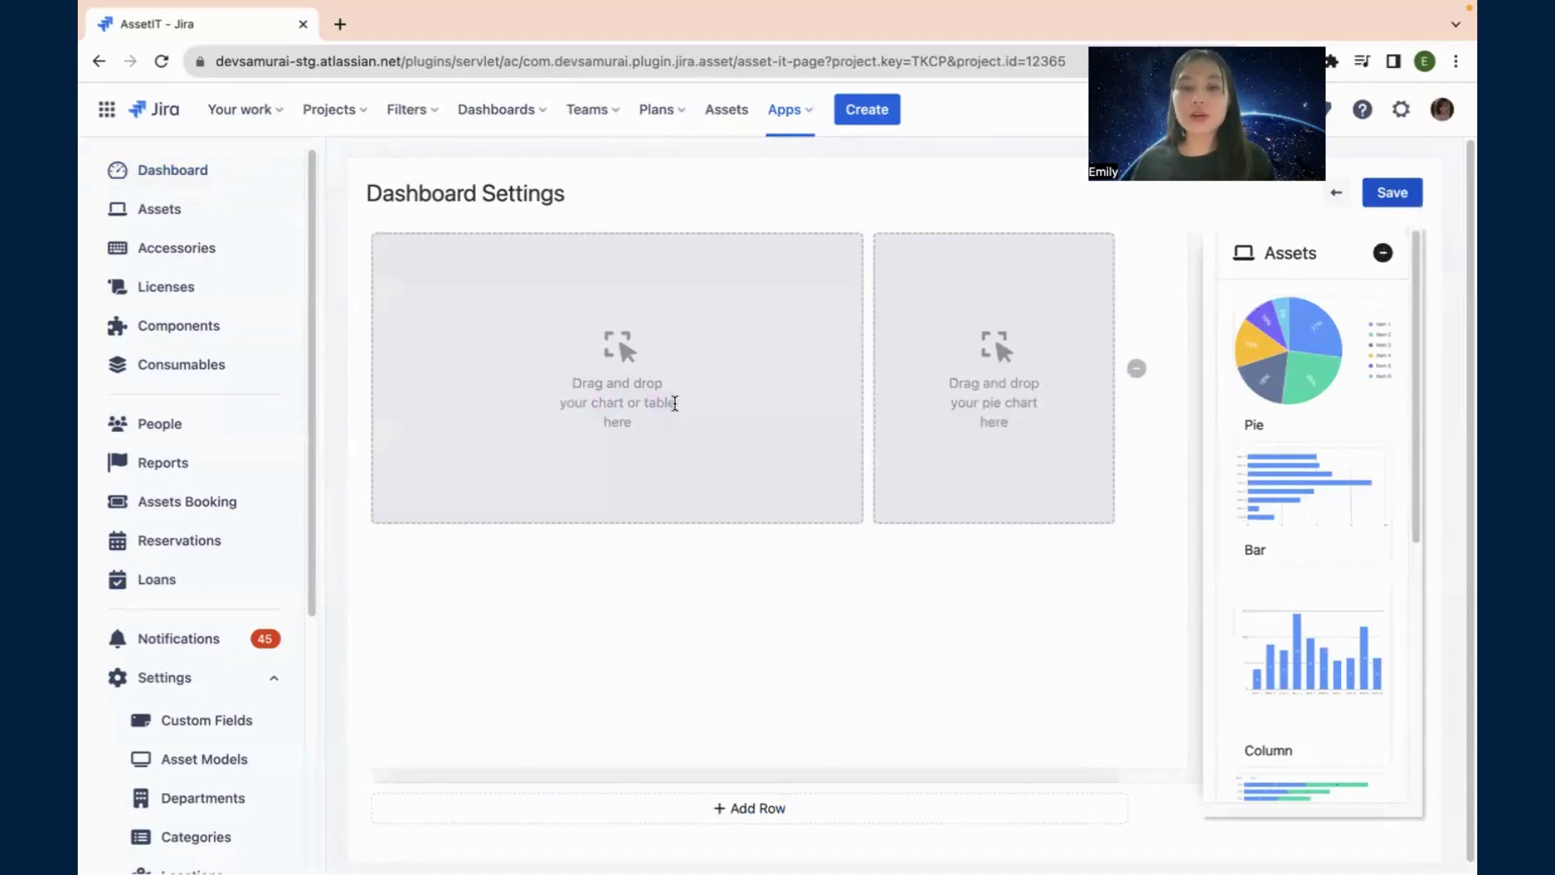
scroll(1290, 548, down, 1)
scroll(1296, 526, up, 1)
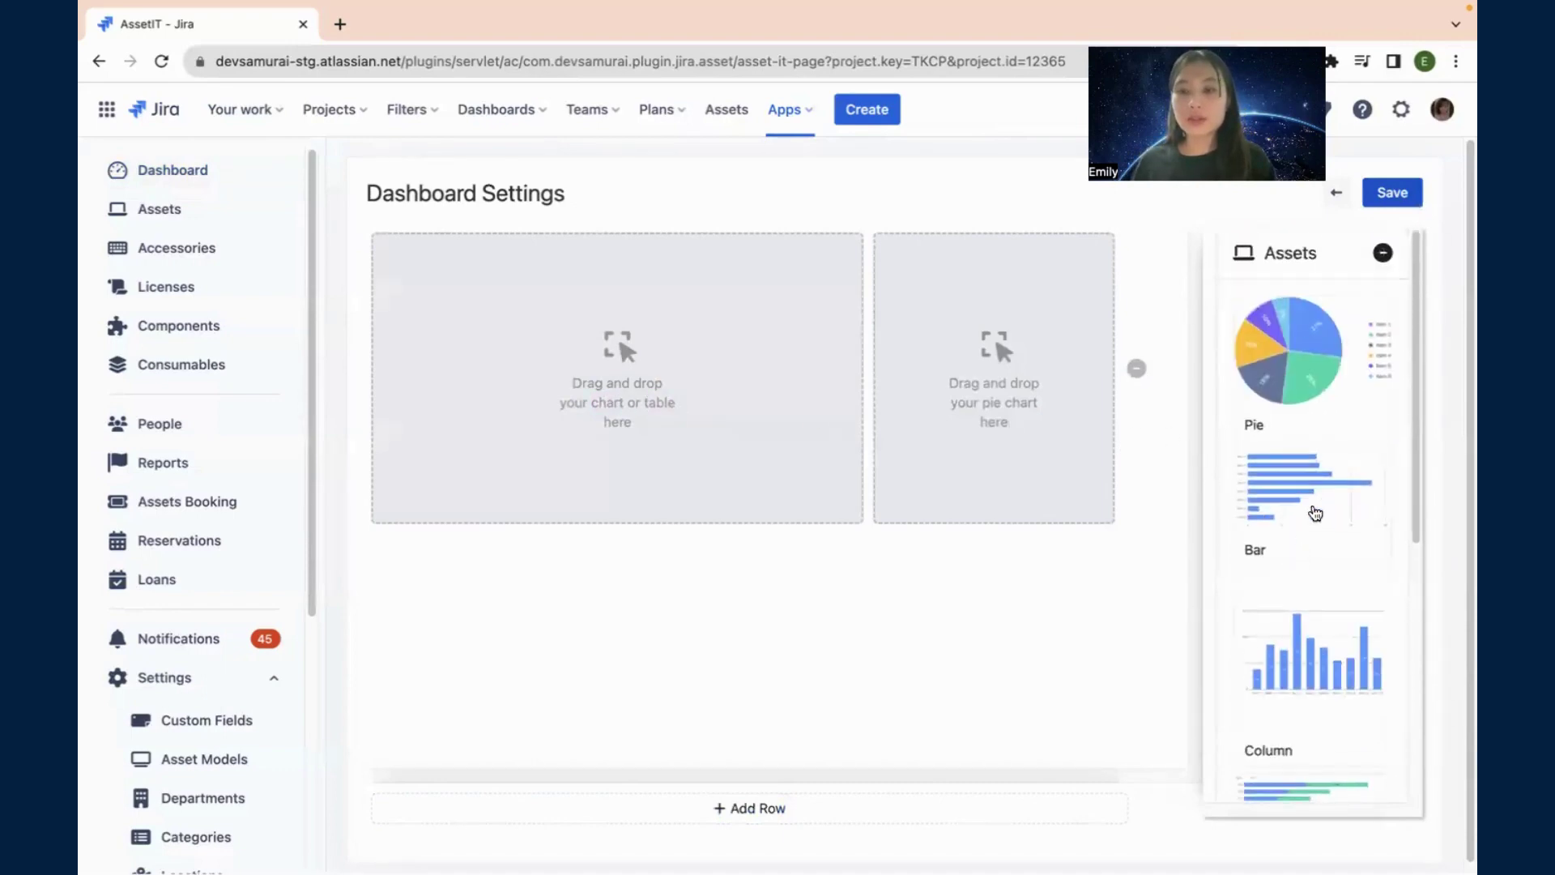
drag(1311, 514, 552, 361)
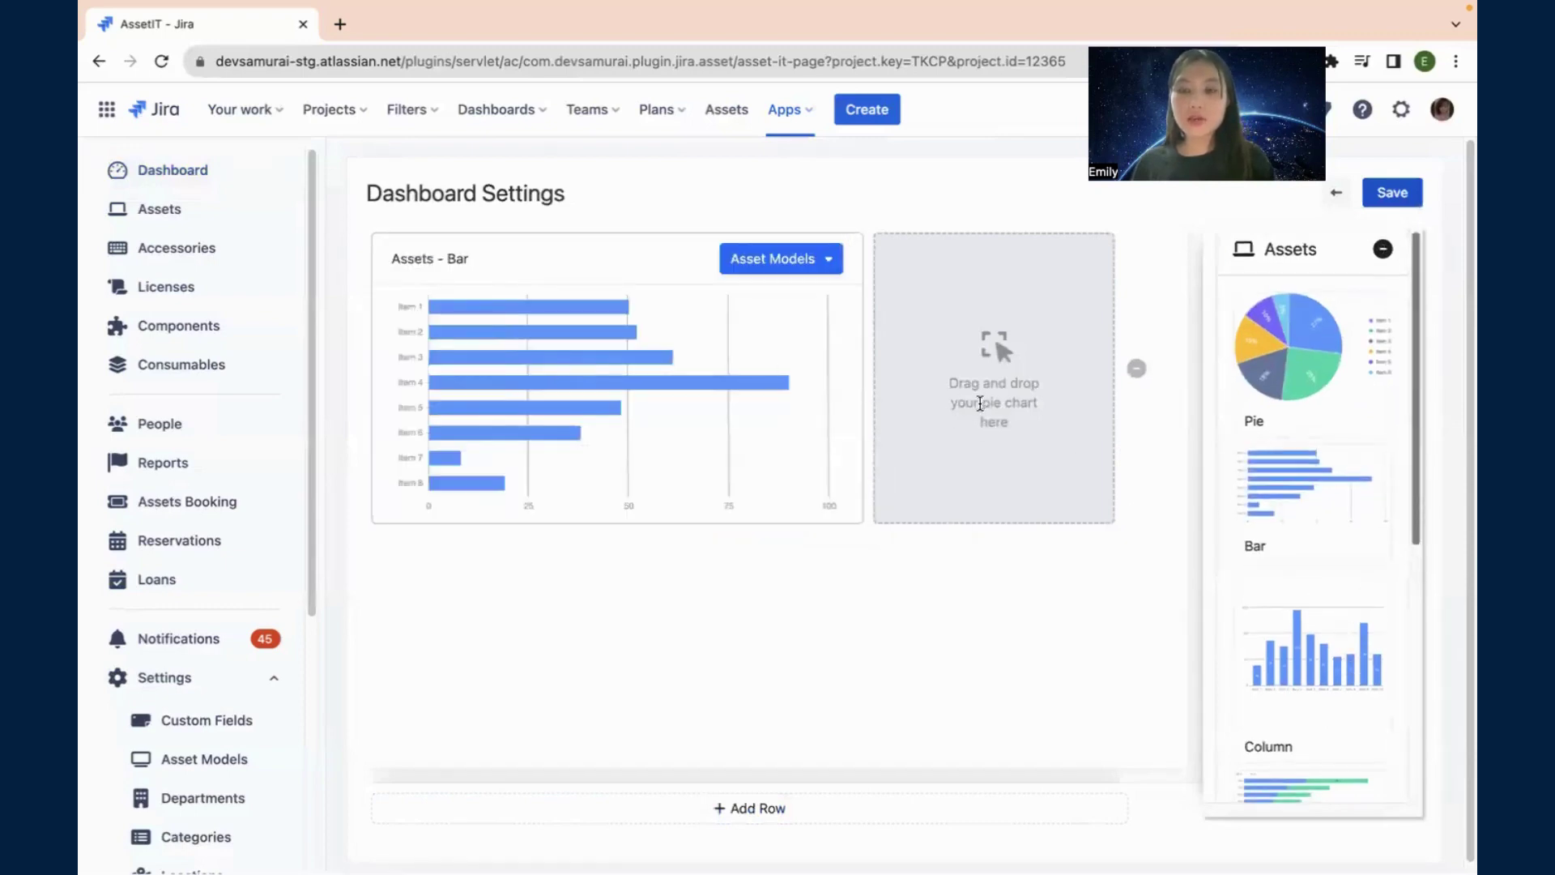
drag(1264, 362, 1000, 362)
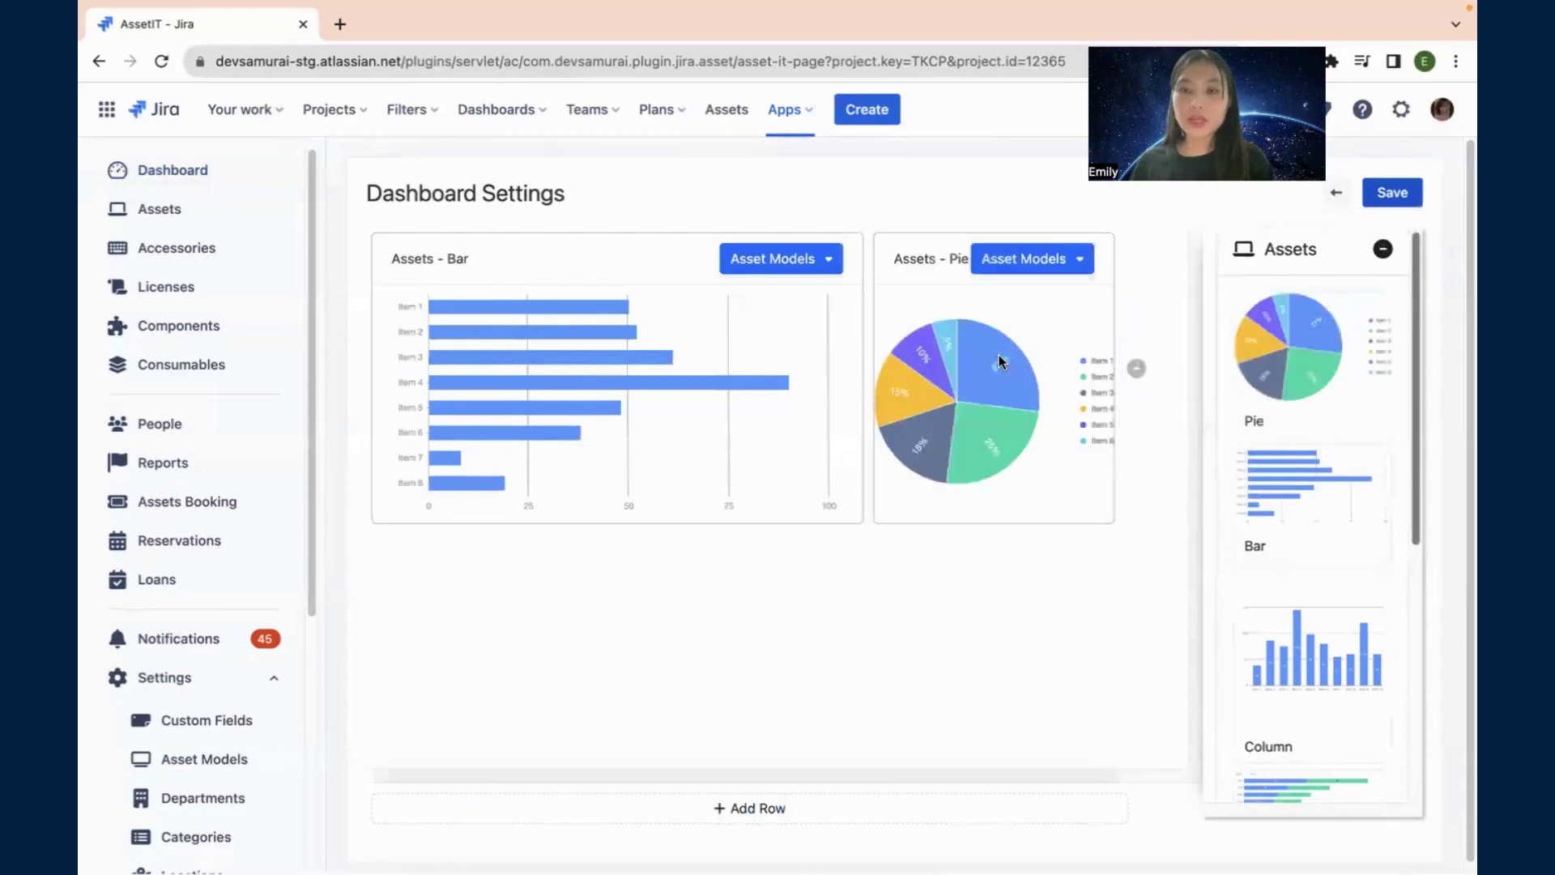
click(1397, 193)
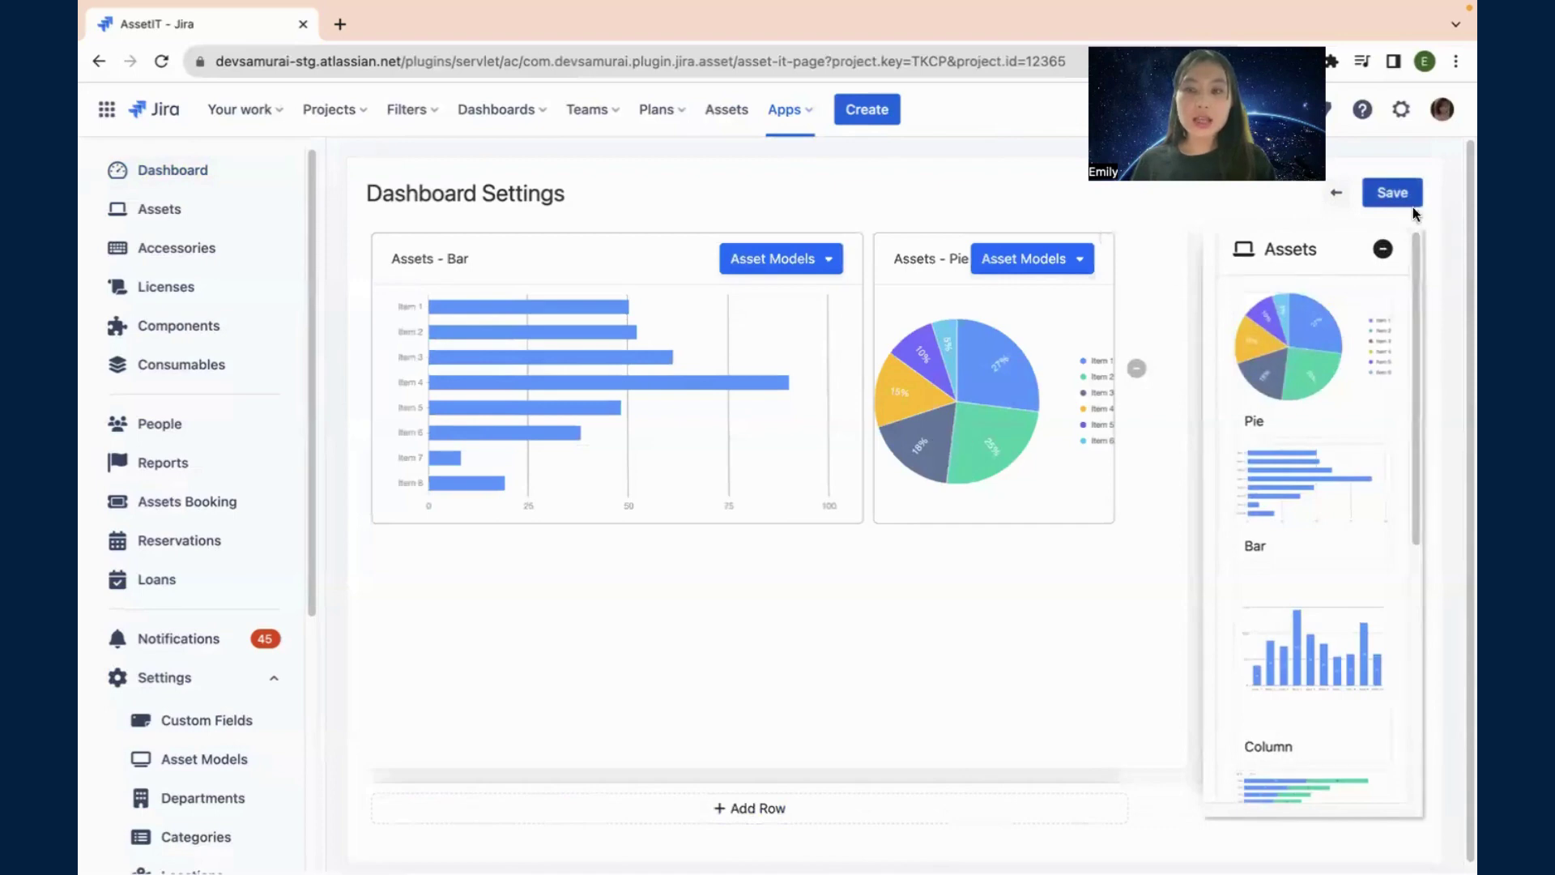
click(1336, 193)
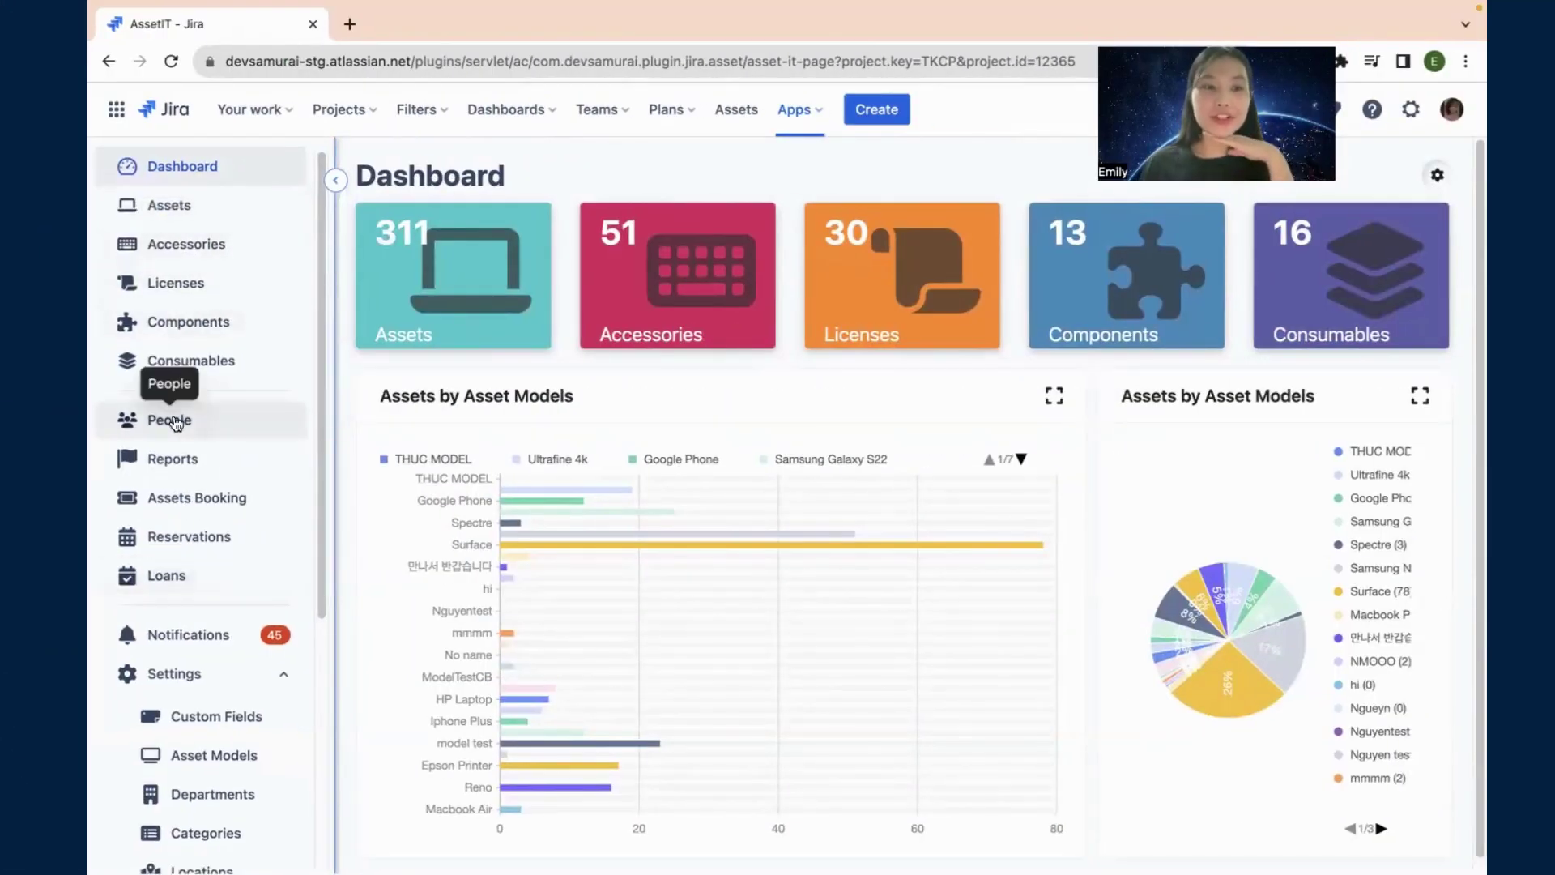
Step: Open the People section, look through the current users and check the Account Type filter options
click(175, 421)
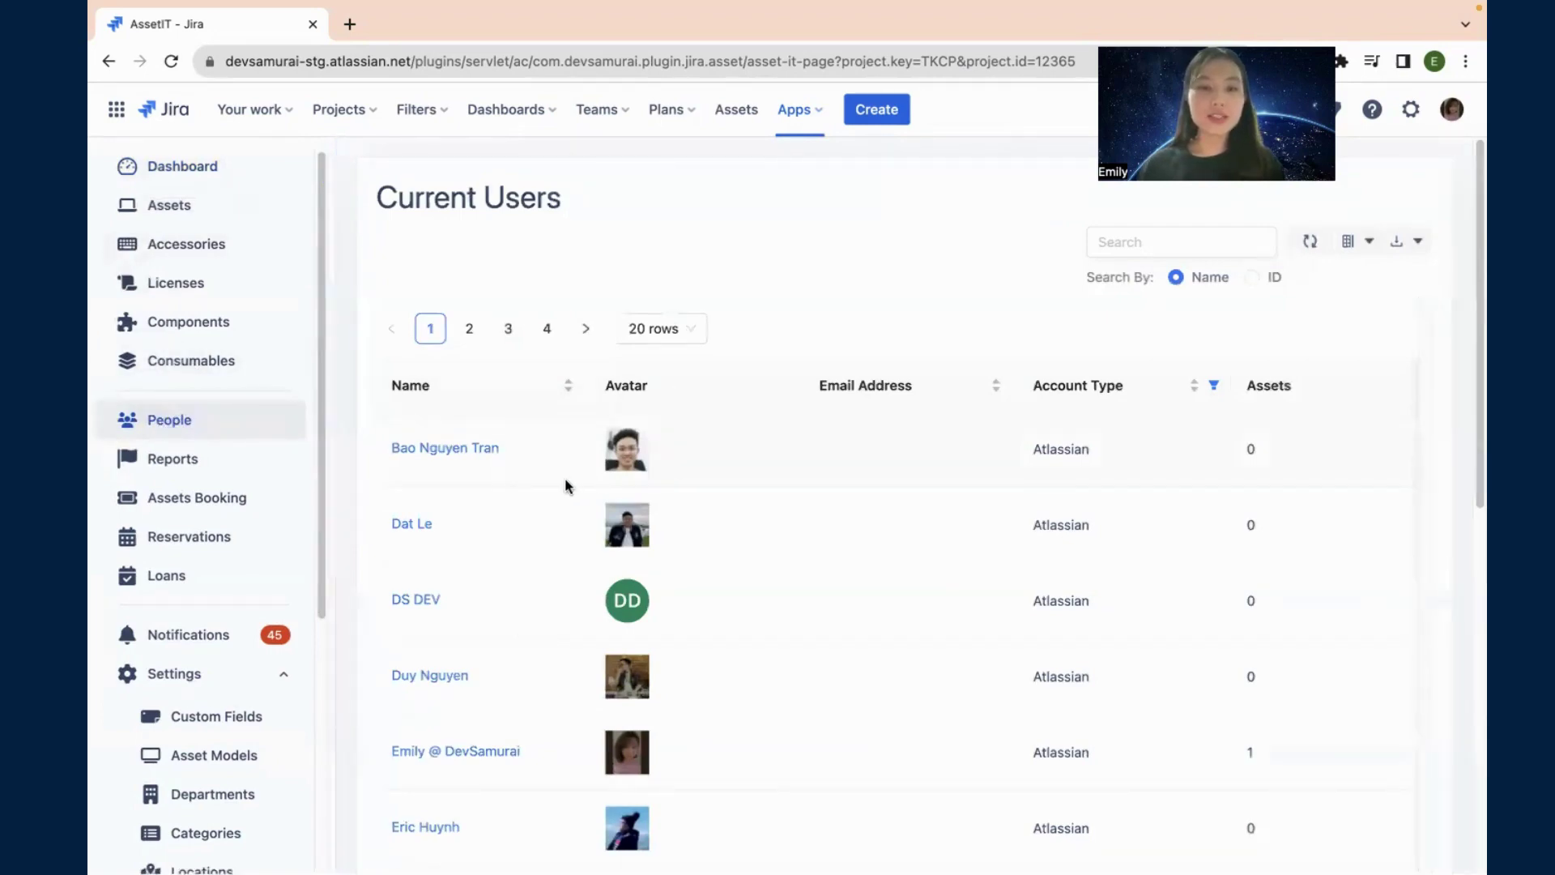
scroll(558, 502, down, 8)
scroll(562, 506, up, 8)
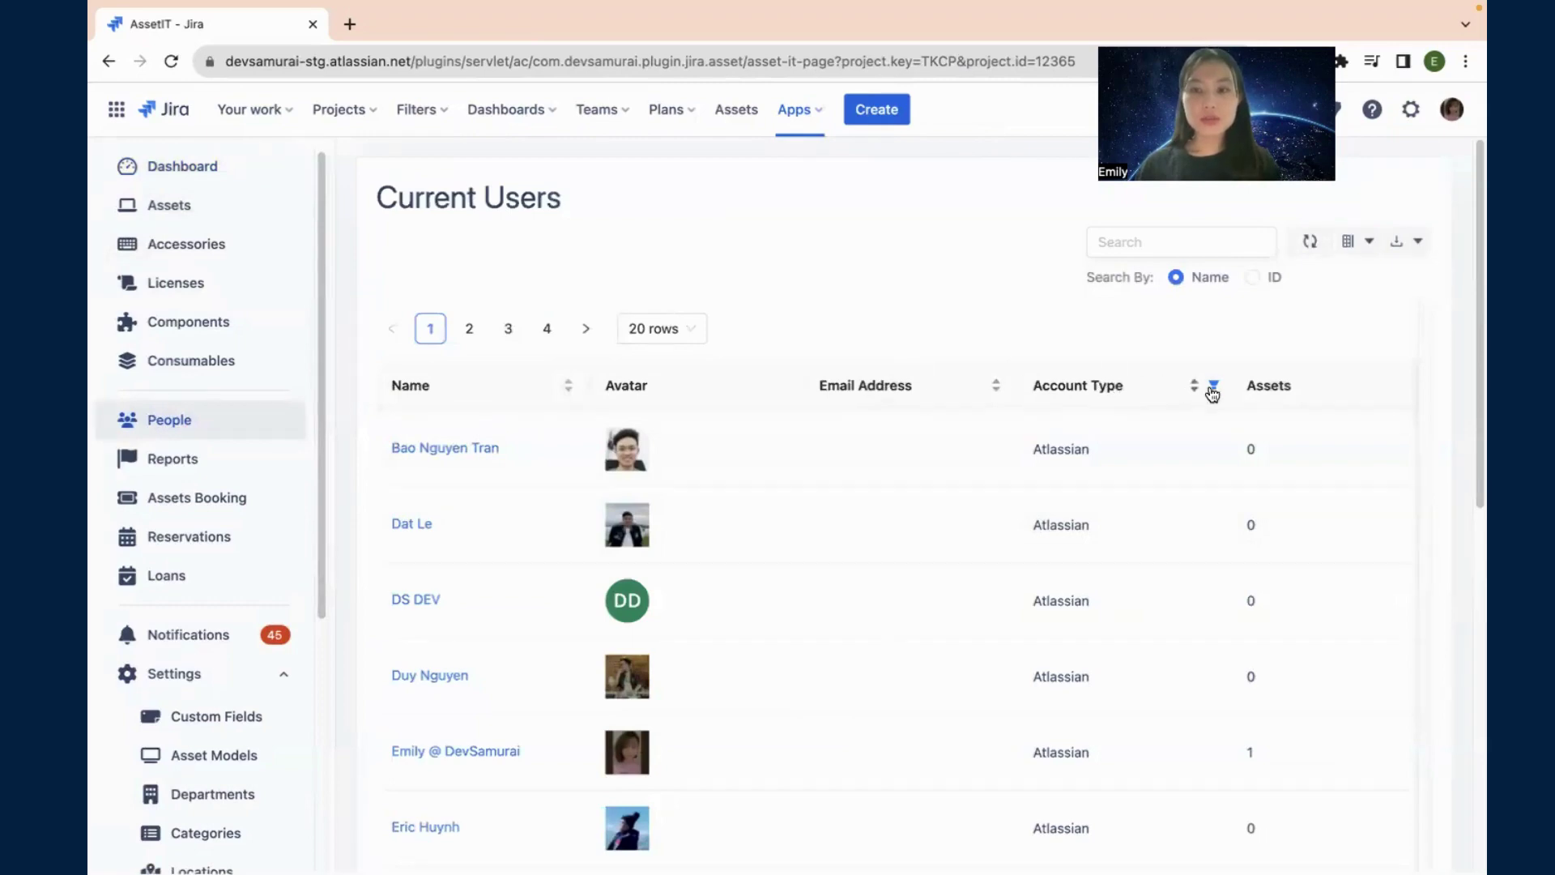
click(1213, 389)
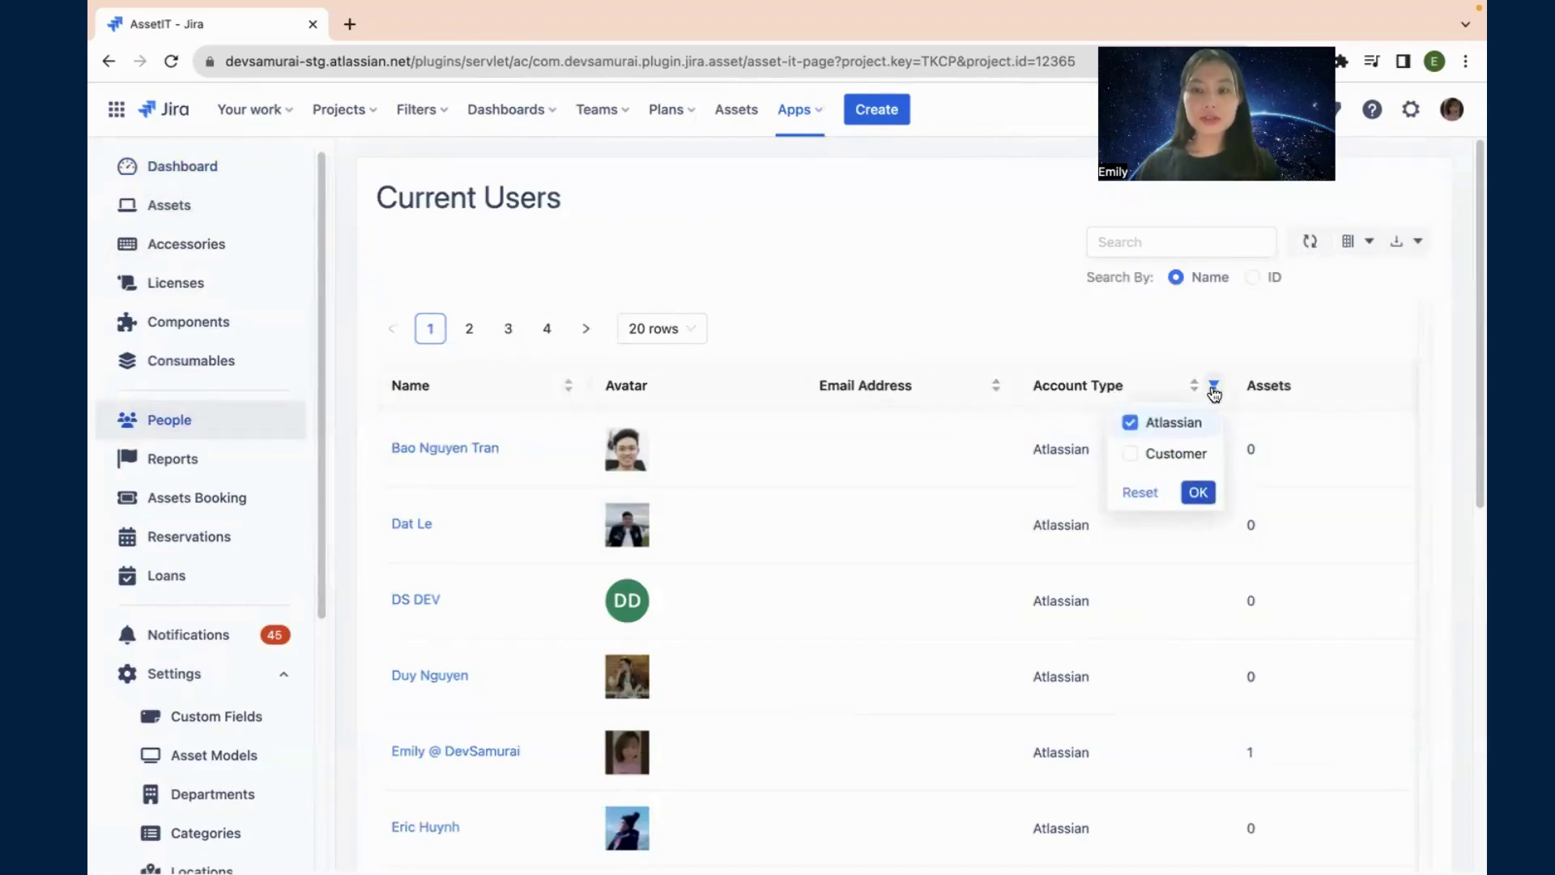
click(1214, 392)
mouse_move(816, 9)
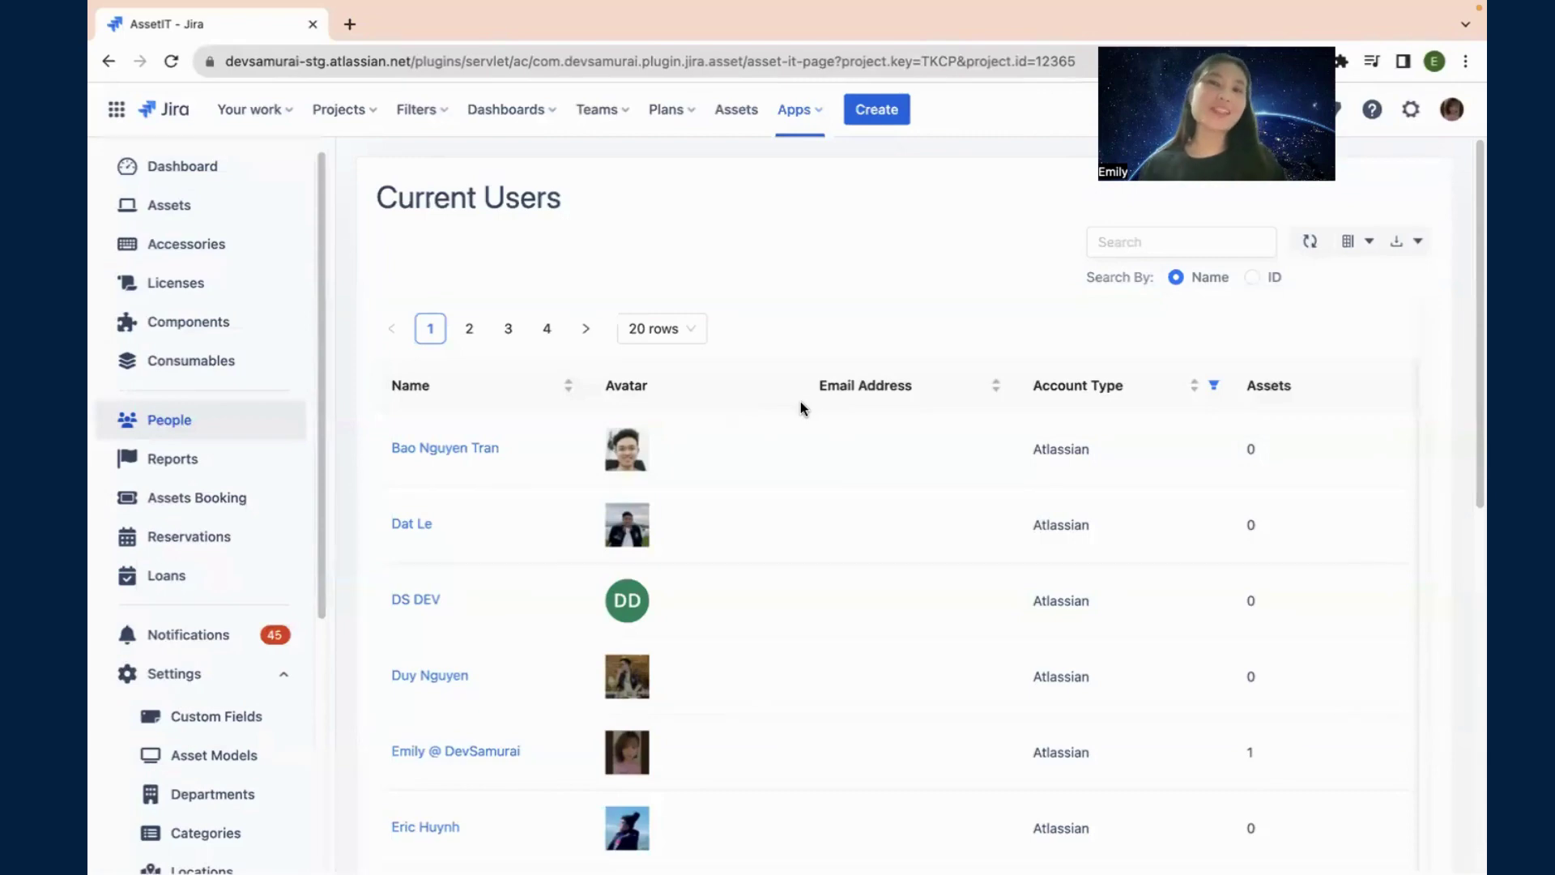
Step: Open the first listed user's profile and view the accessories, licenses and consumables assigned to that person
click(446, 448)
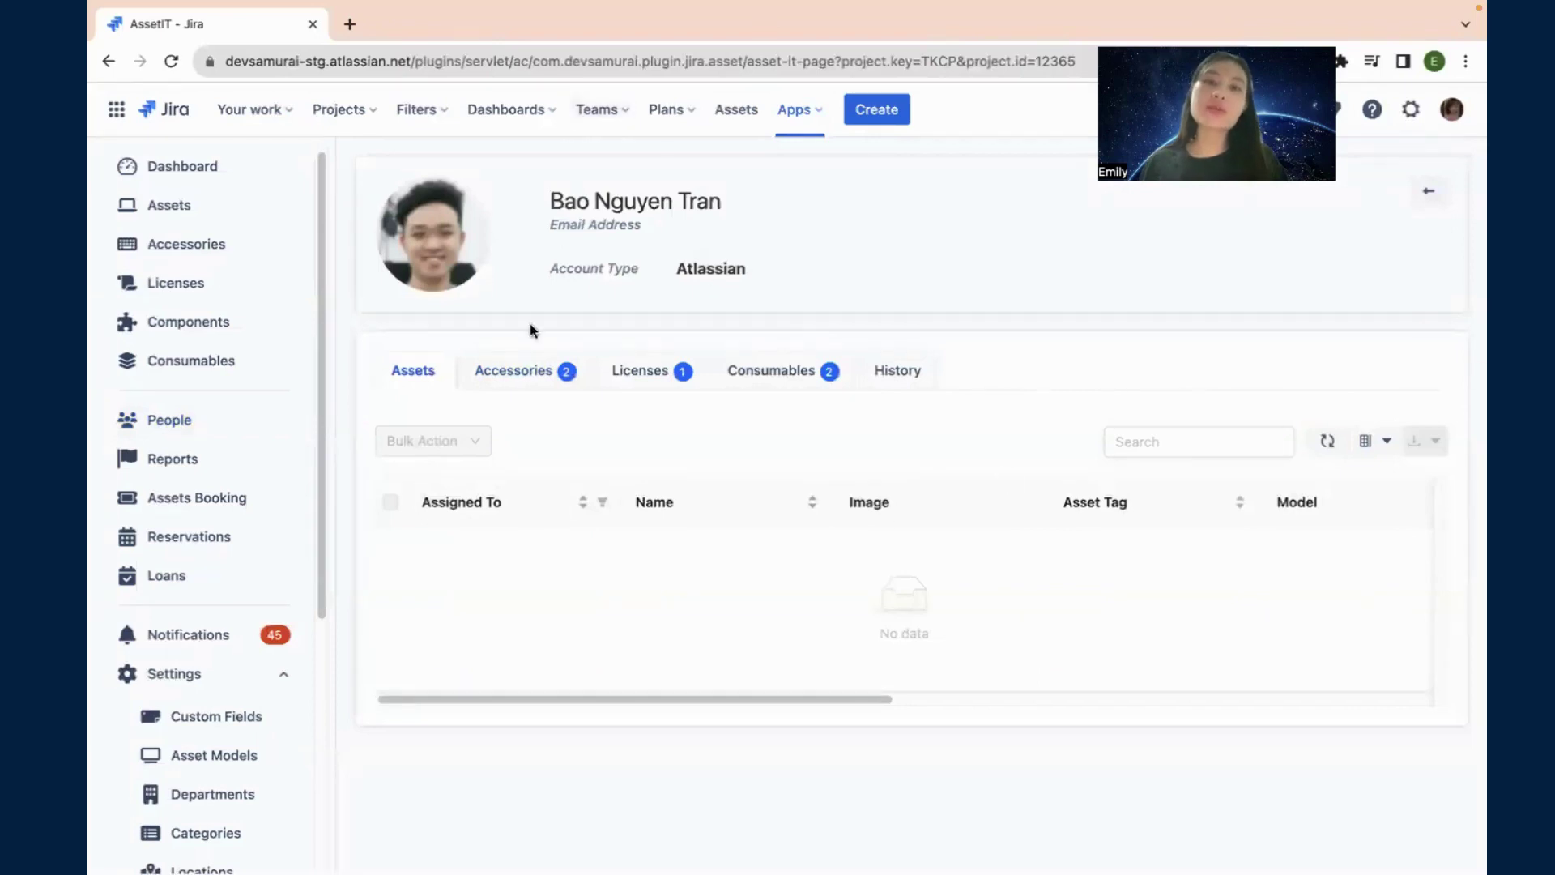
click(504, 366)
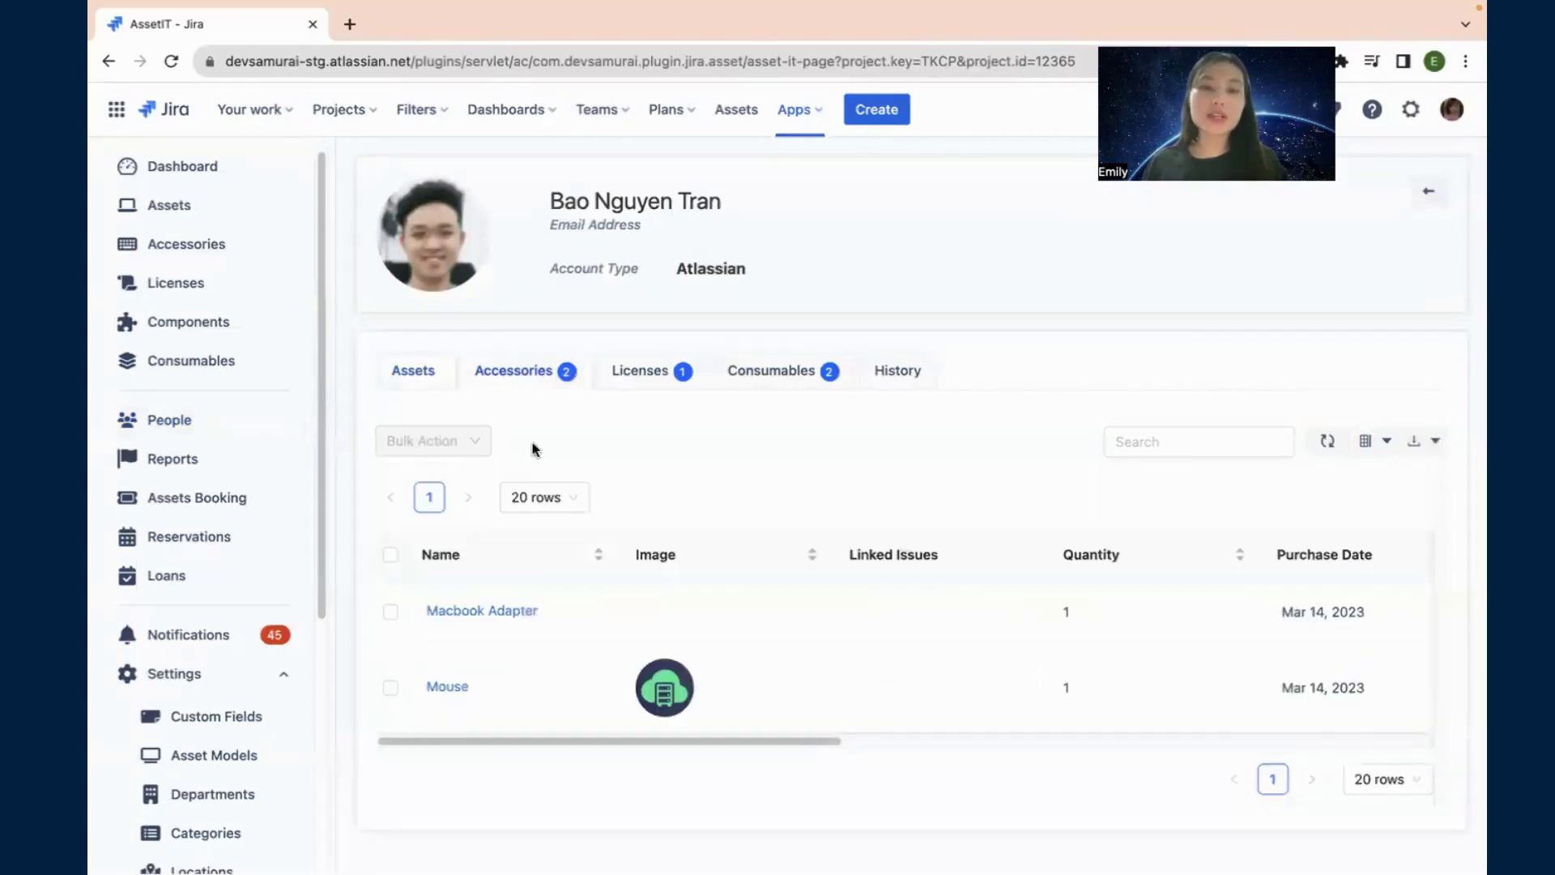
click(637, 377)
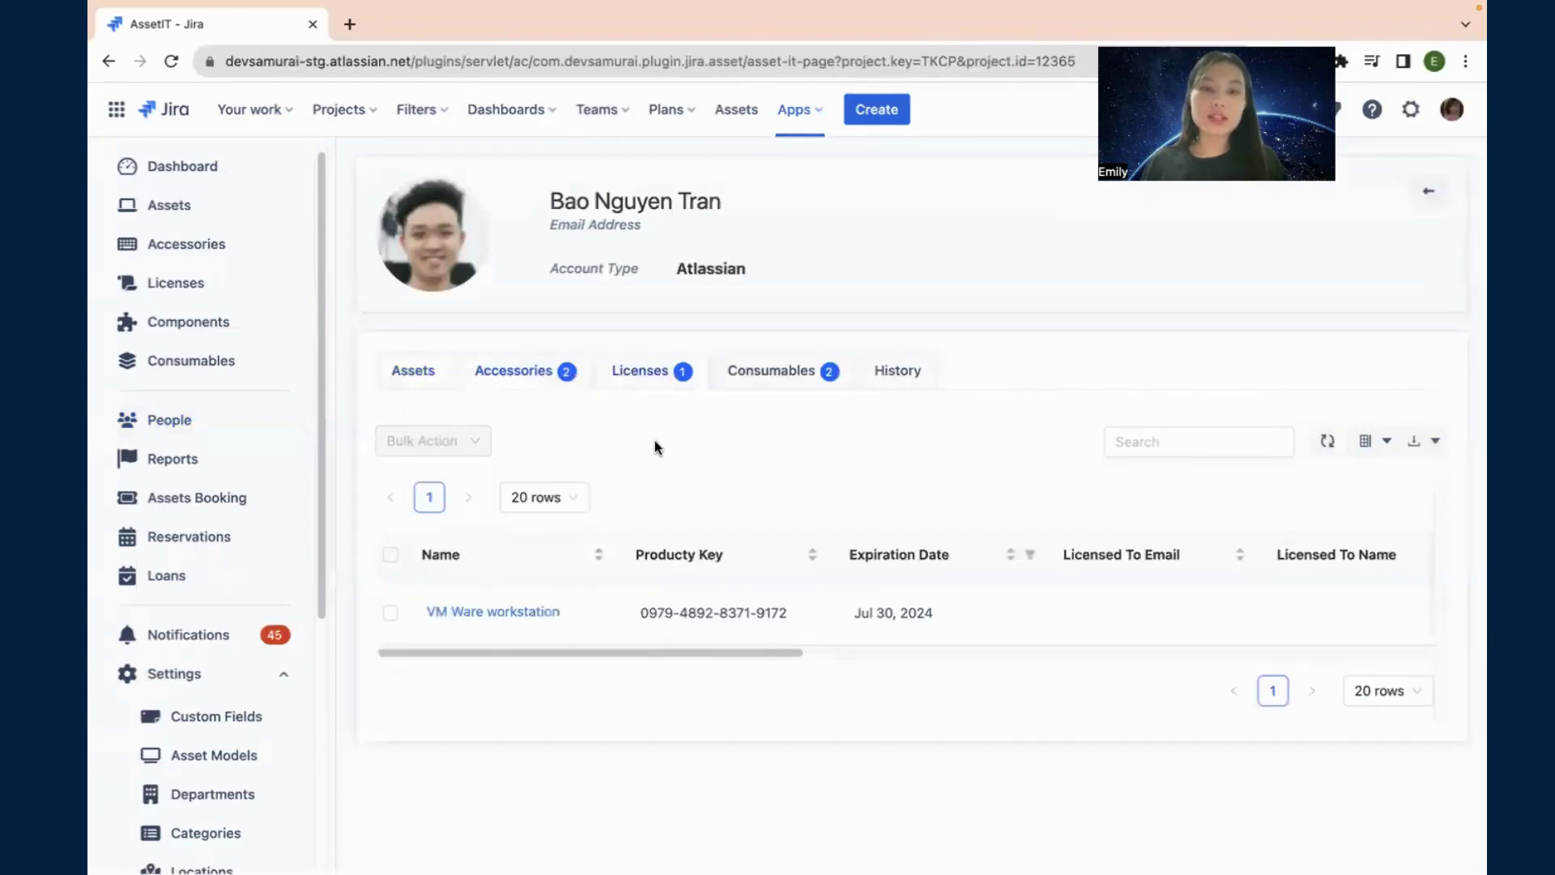
click(802, 387)
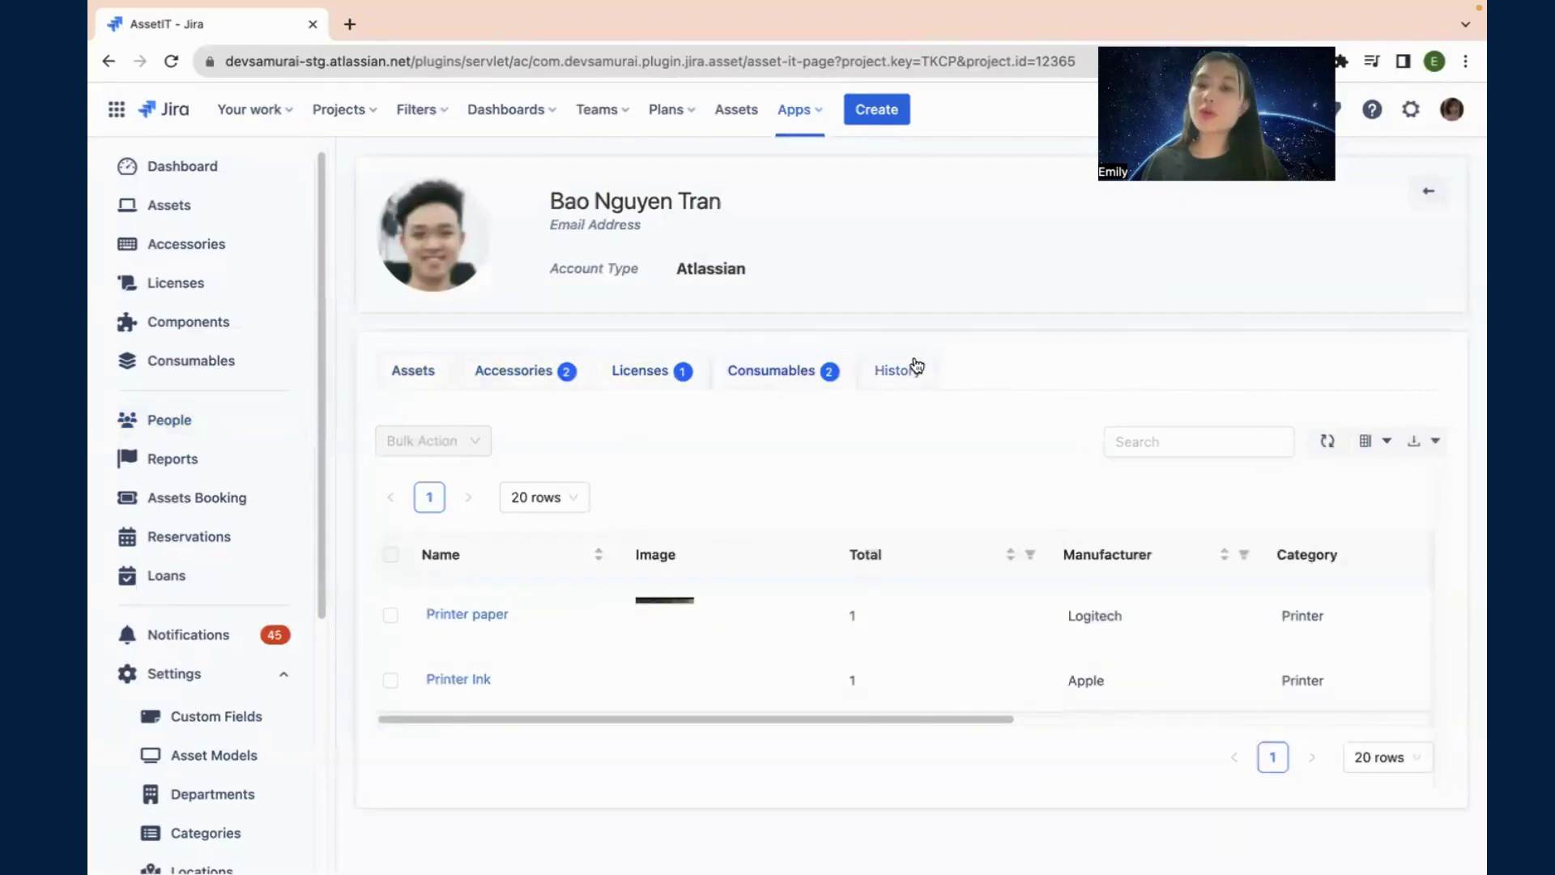
Step: Review the user's history and its export formats, and return to the list of current users
click(911, 373)
scroll(785, 628, down, 2)
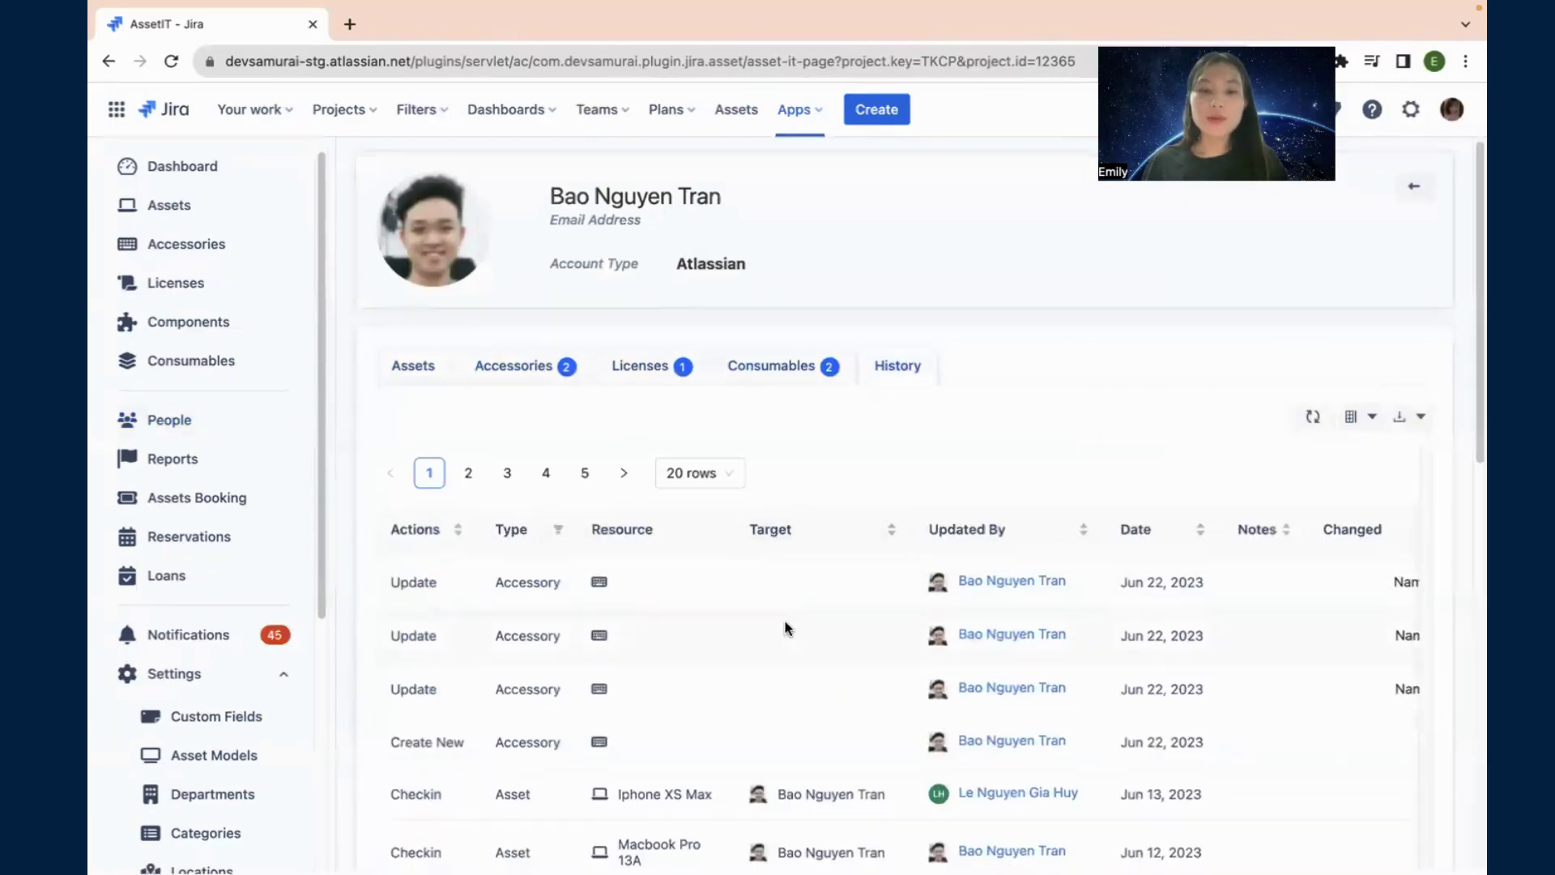
scroll(735, 590, down, 1)
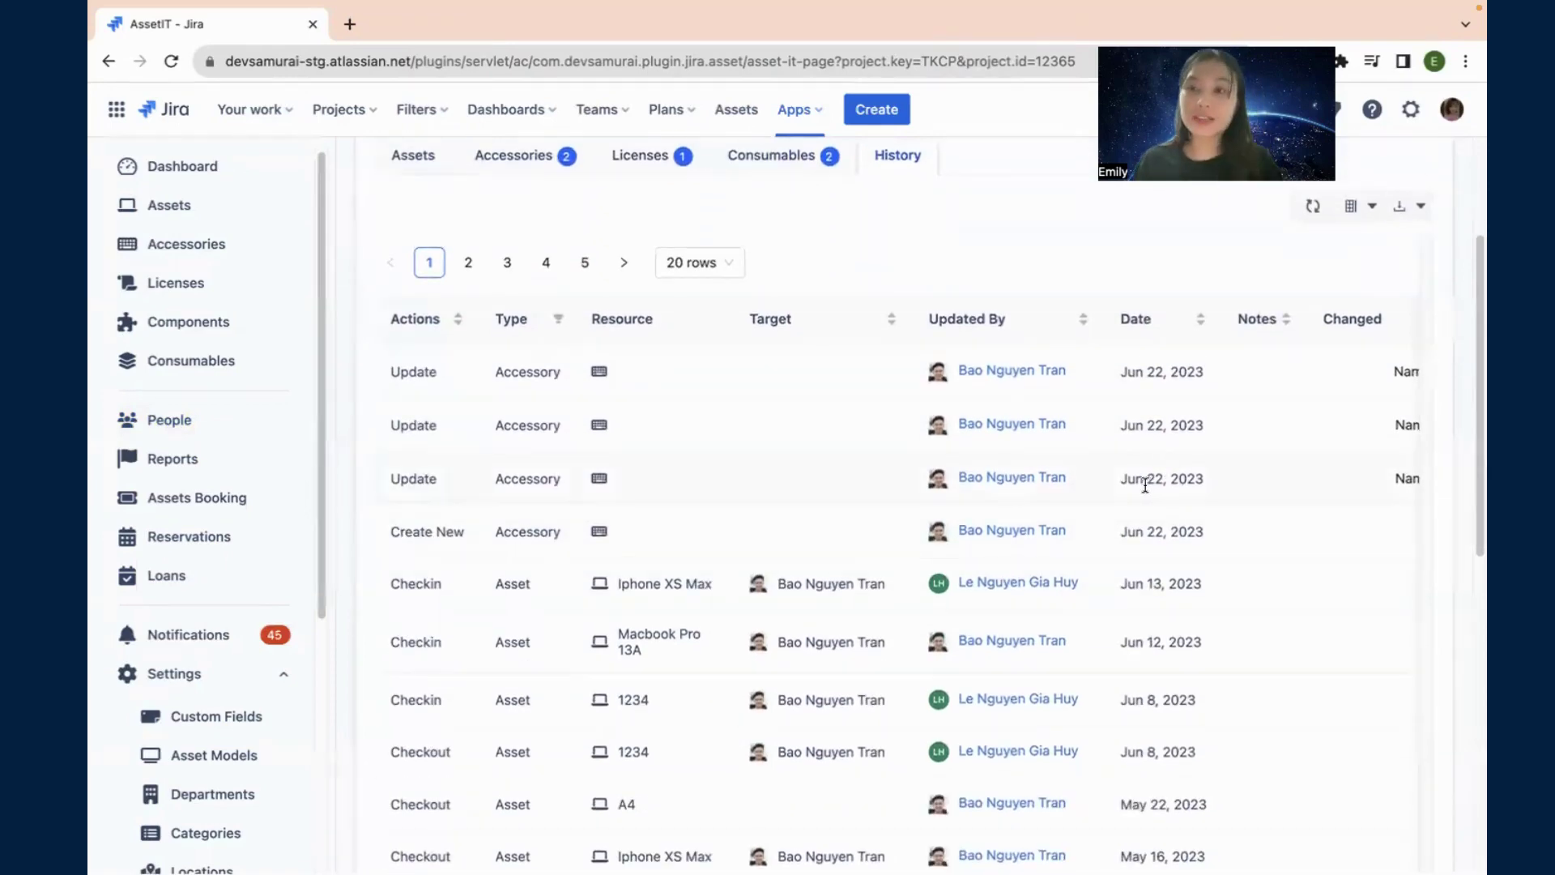
scroll(1255, 437, up, 3)
click(1408, 421)
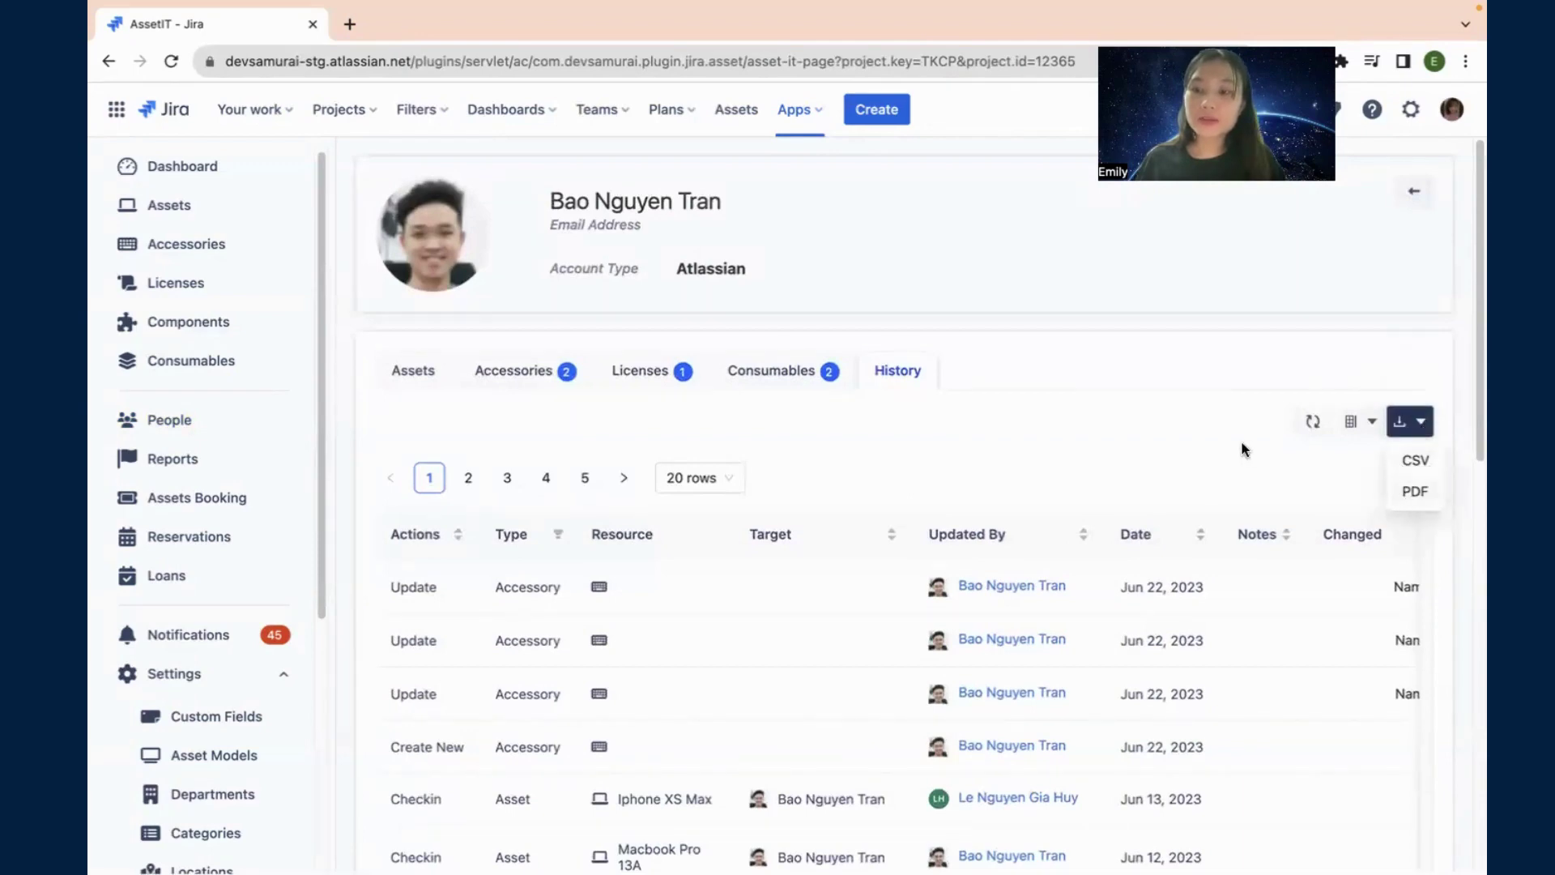
click(1252, 422)
click(1413, 193)
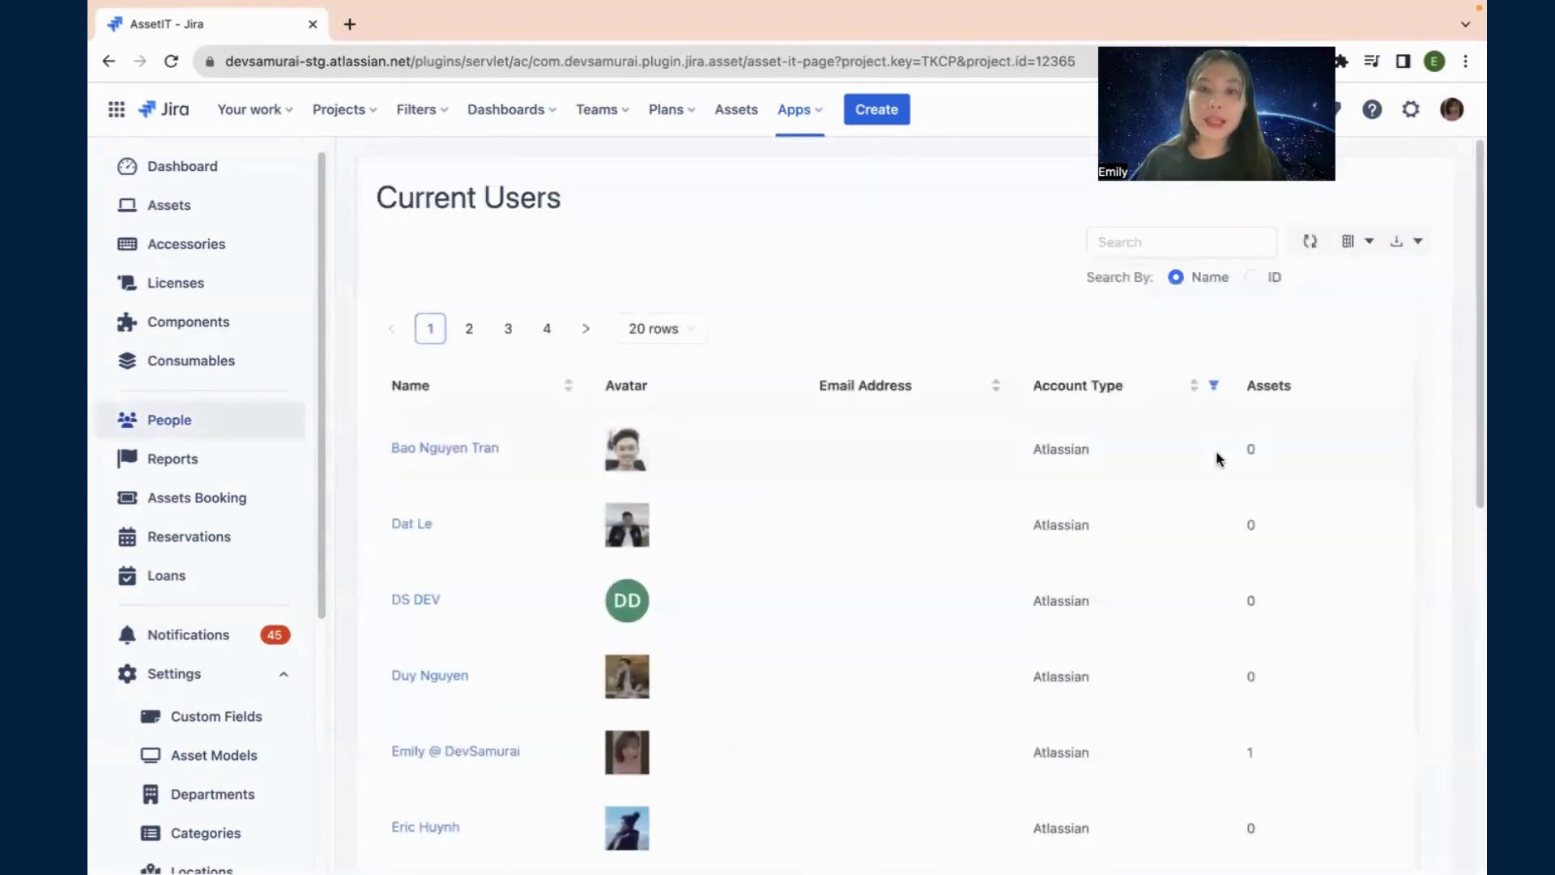
Step: Search the current users for a first name, trying the search by ID and by Name
click(1252, 277)
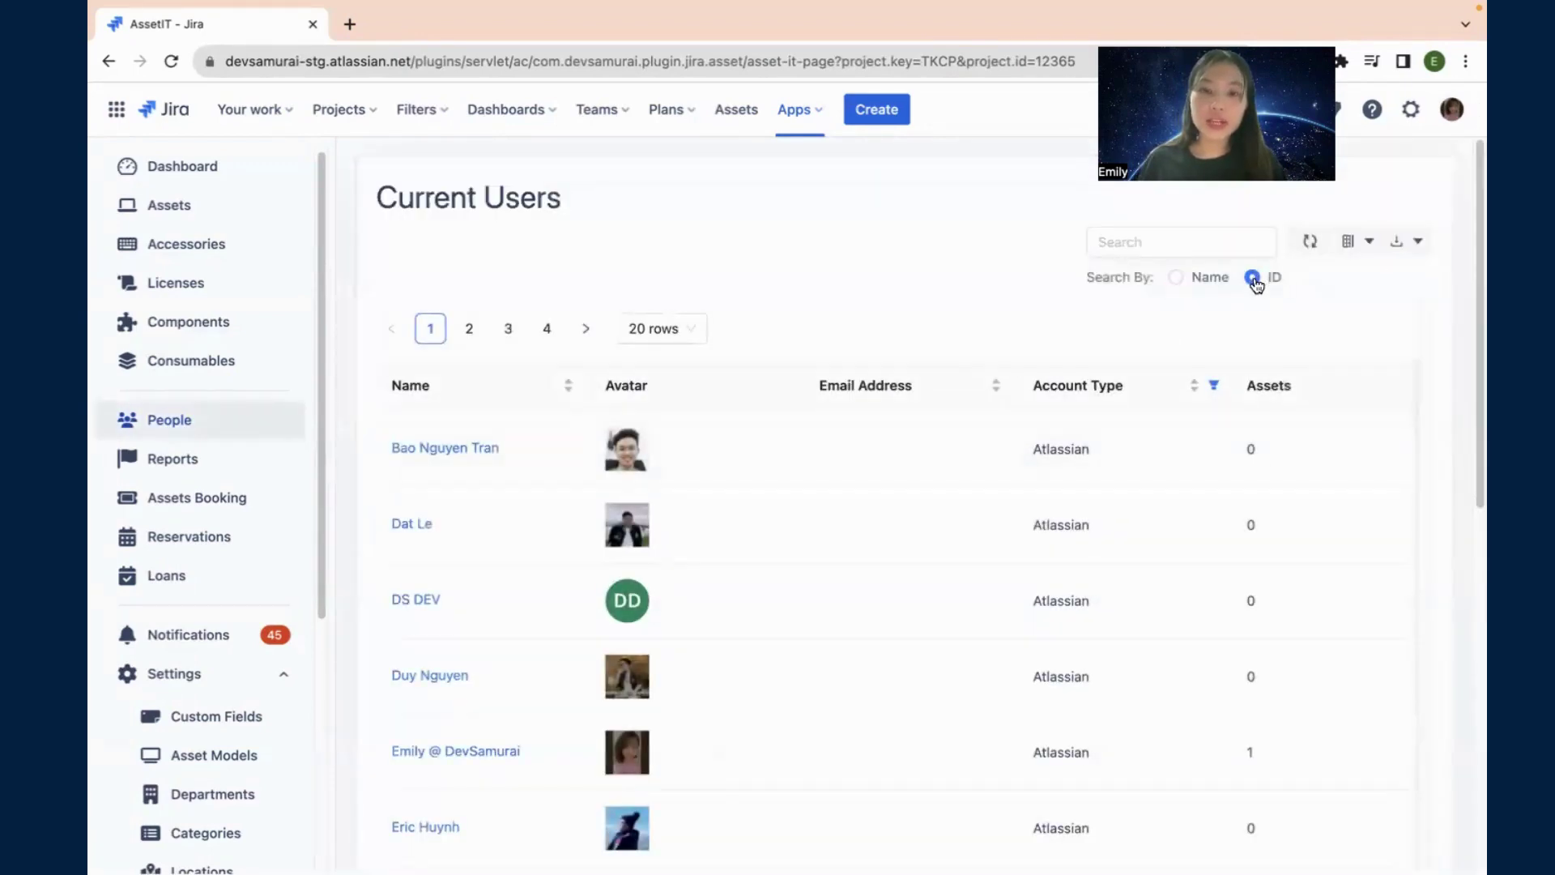
click(1120, 236)
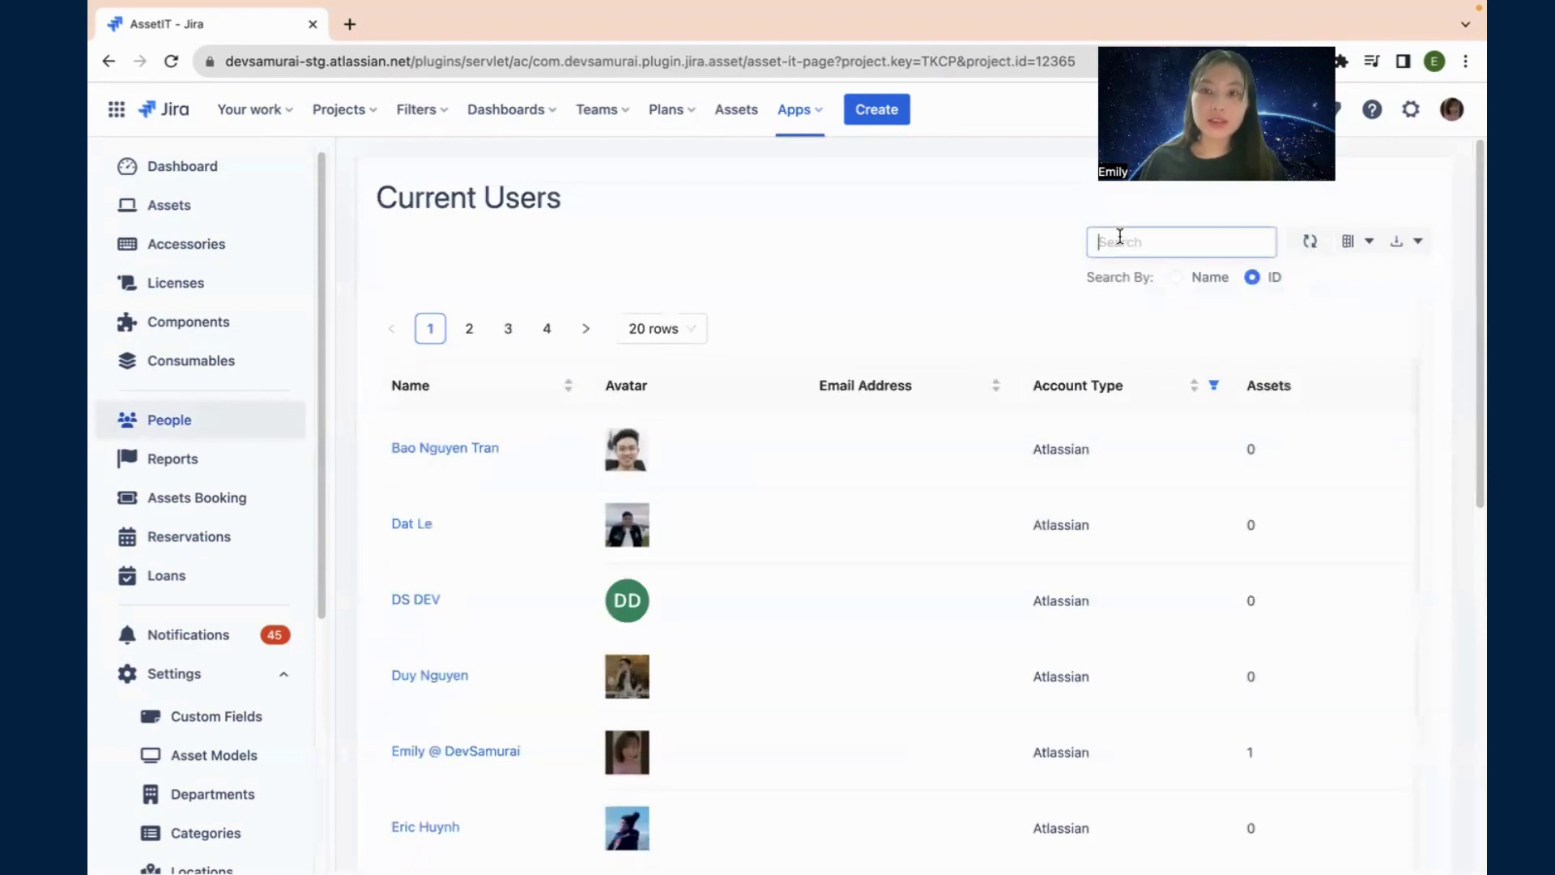
text(emily)
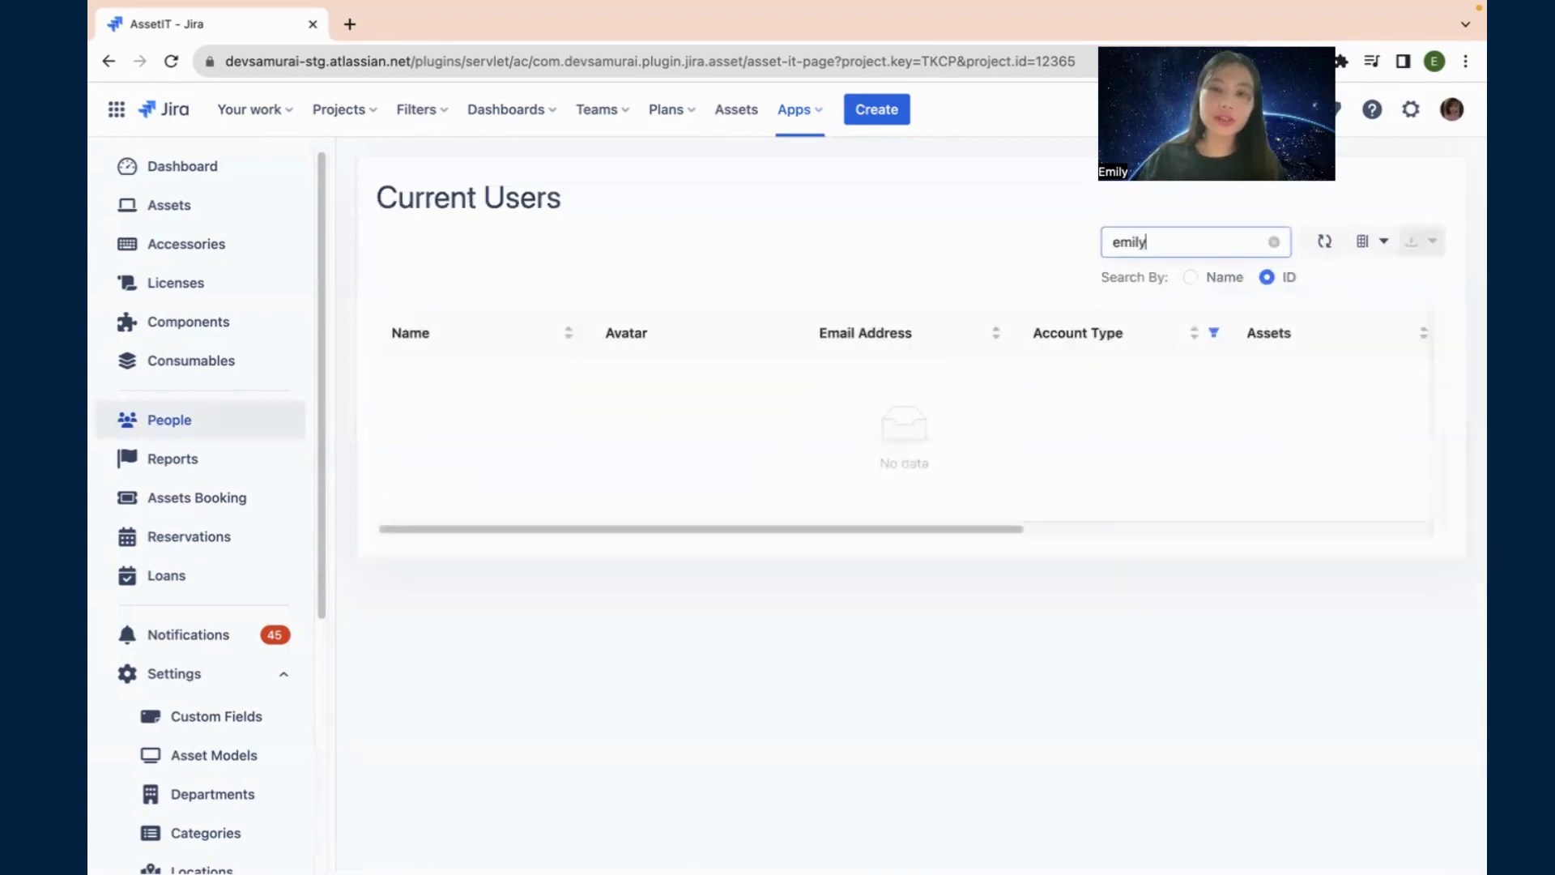
click(1190, 278)
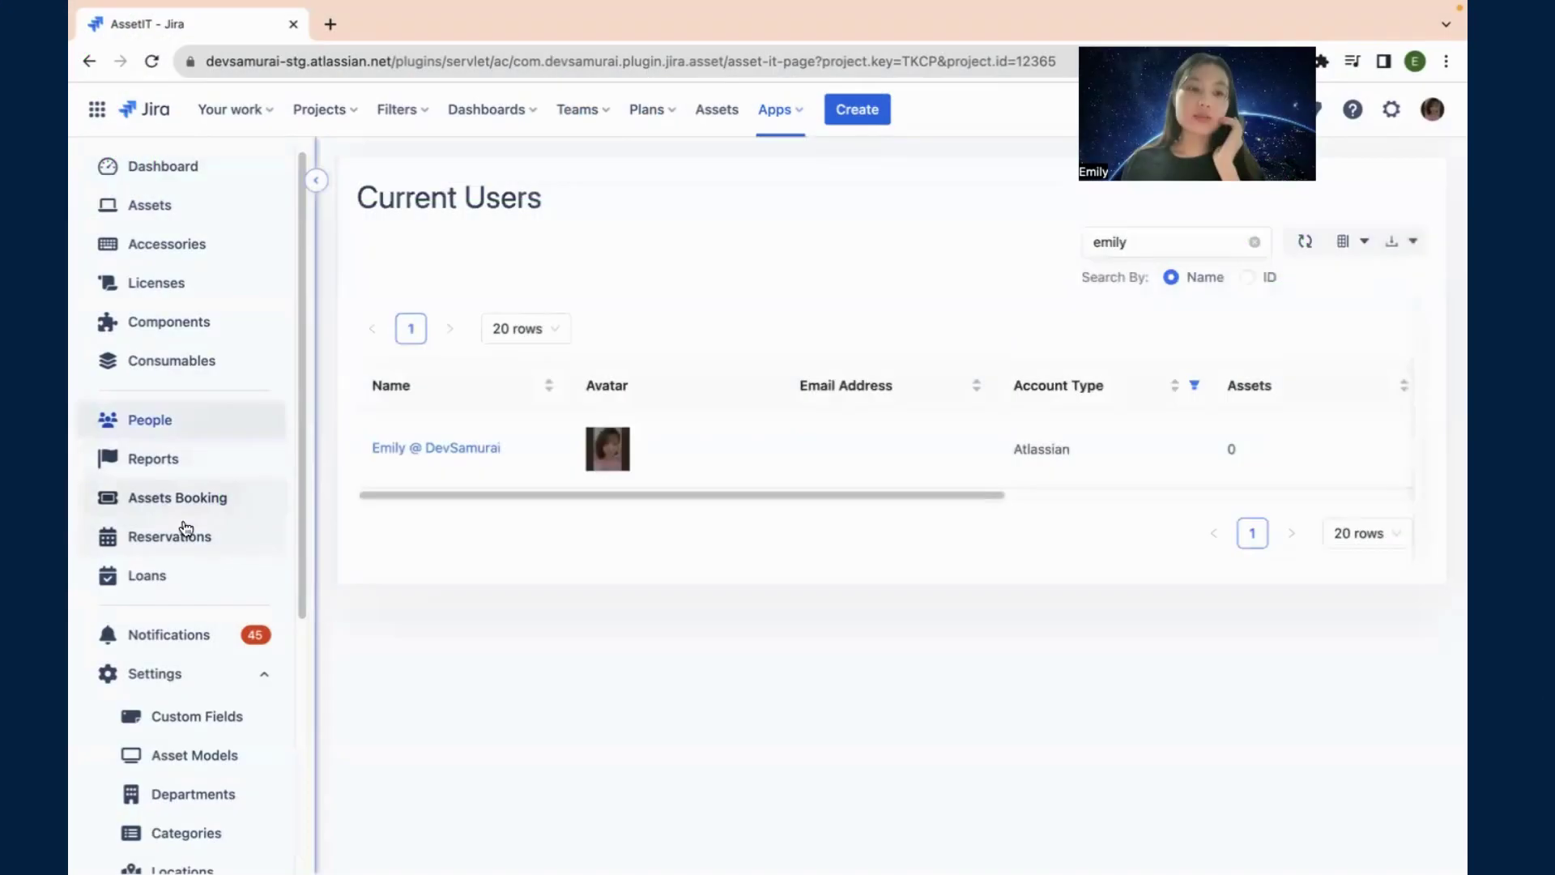
Step: Open the Reservations section and examine this week's requests with their checkout and decline actions
scroll(190, 527, down, 1)
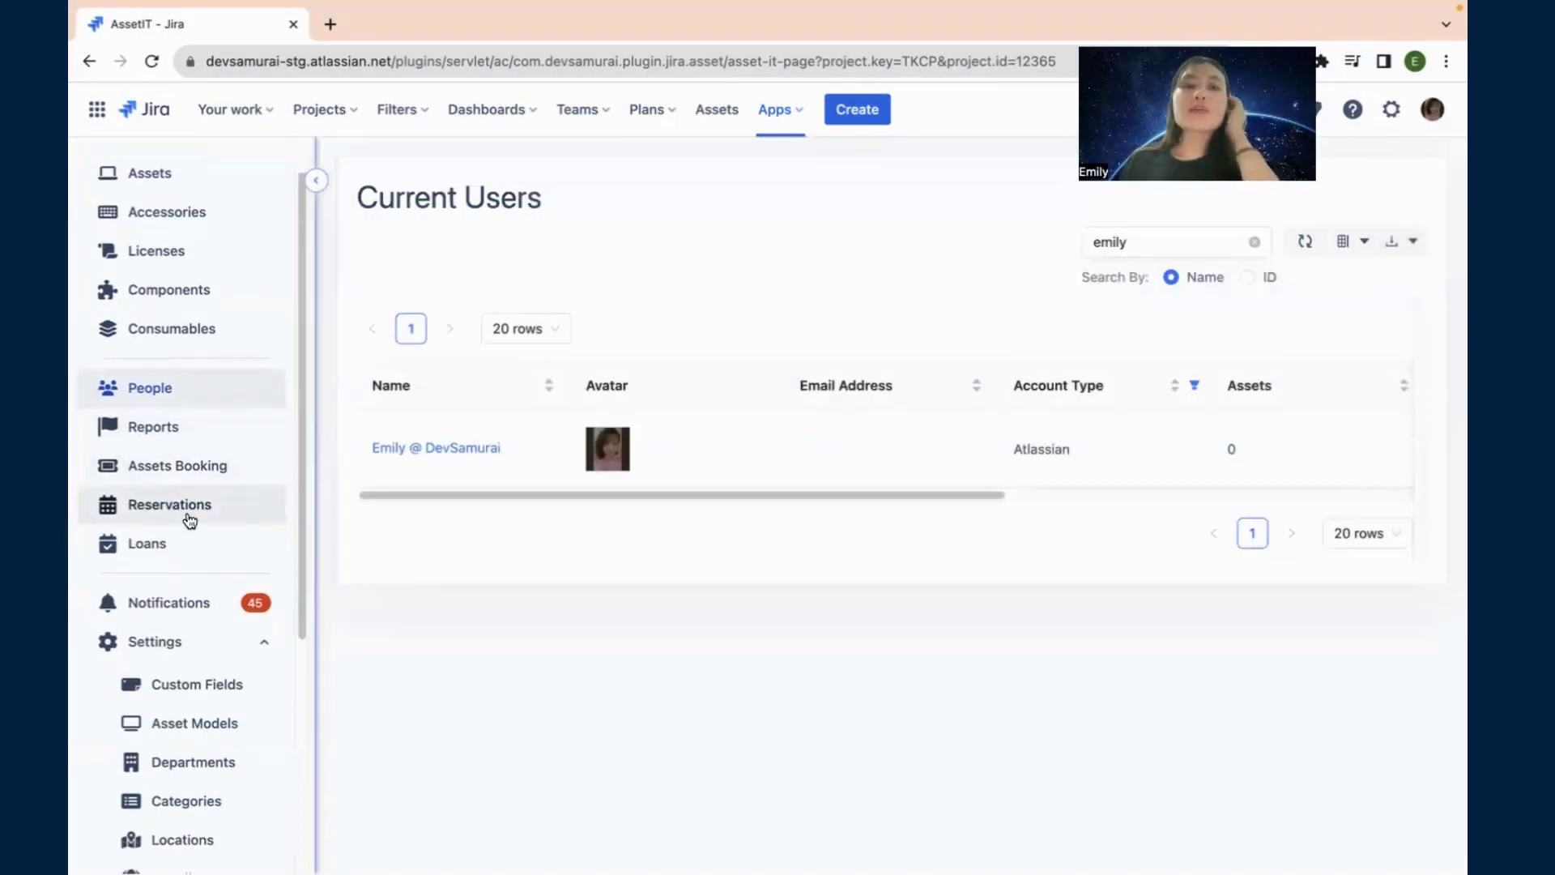
click(189, 520)
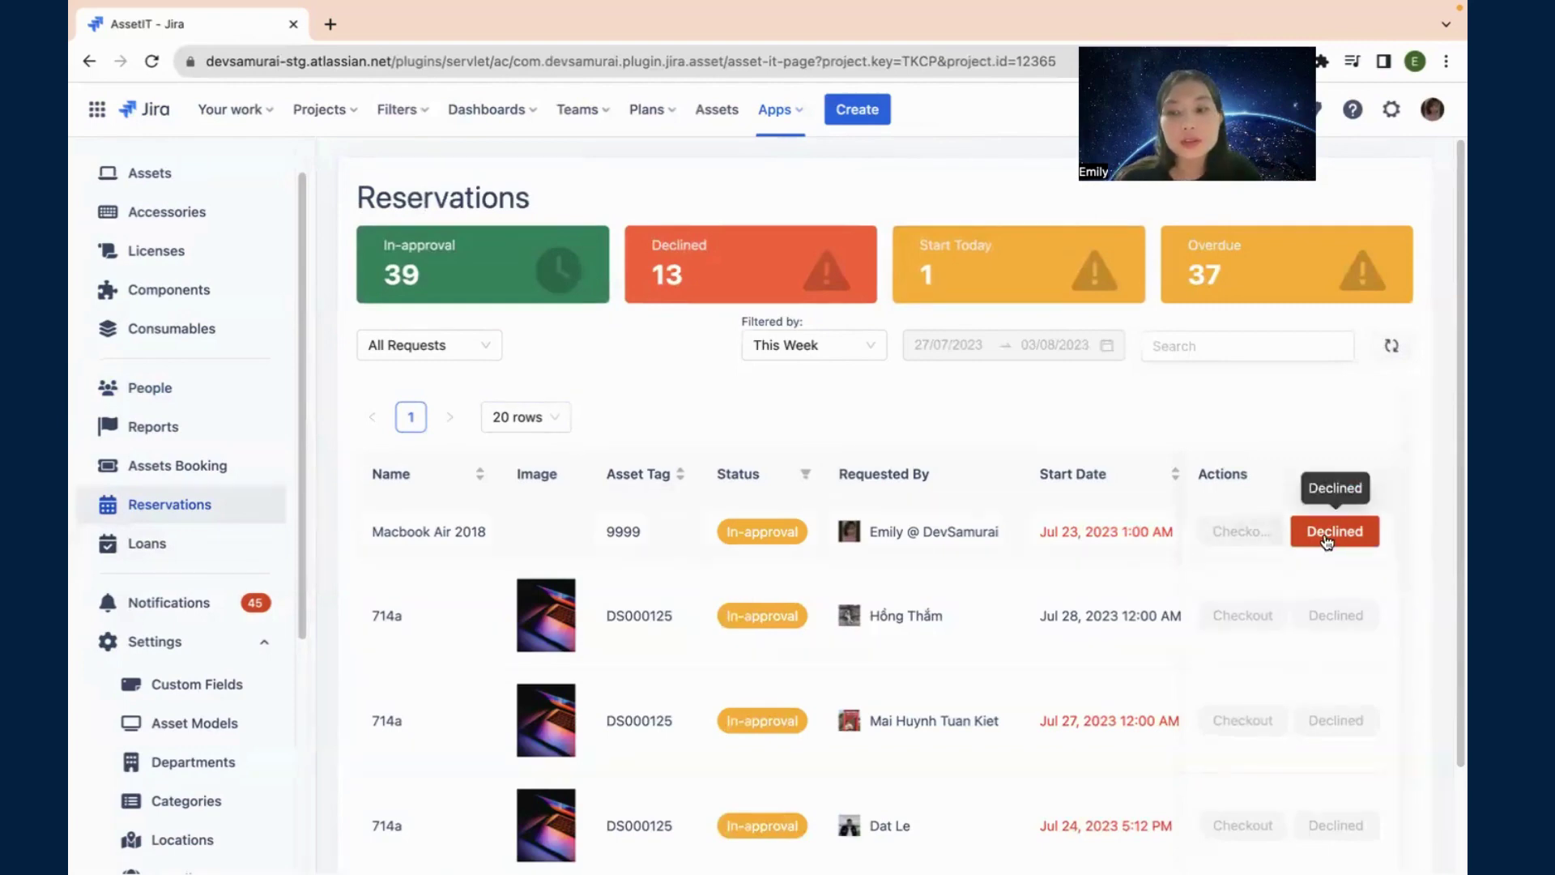
scroll(1320, 532, down, 1)
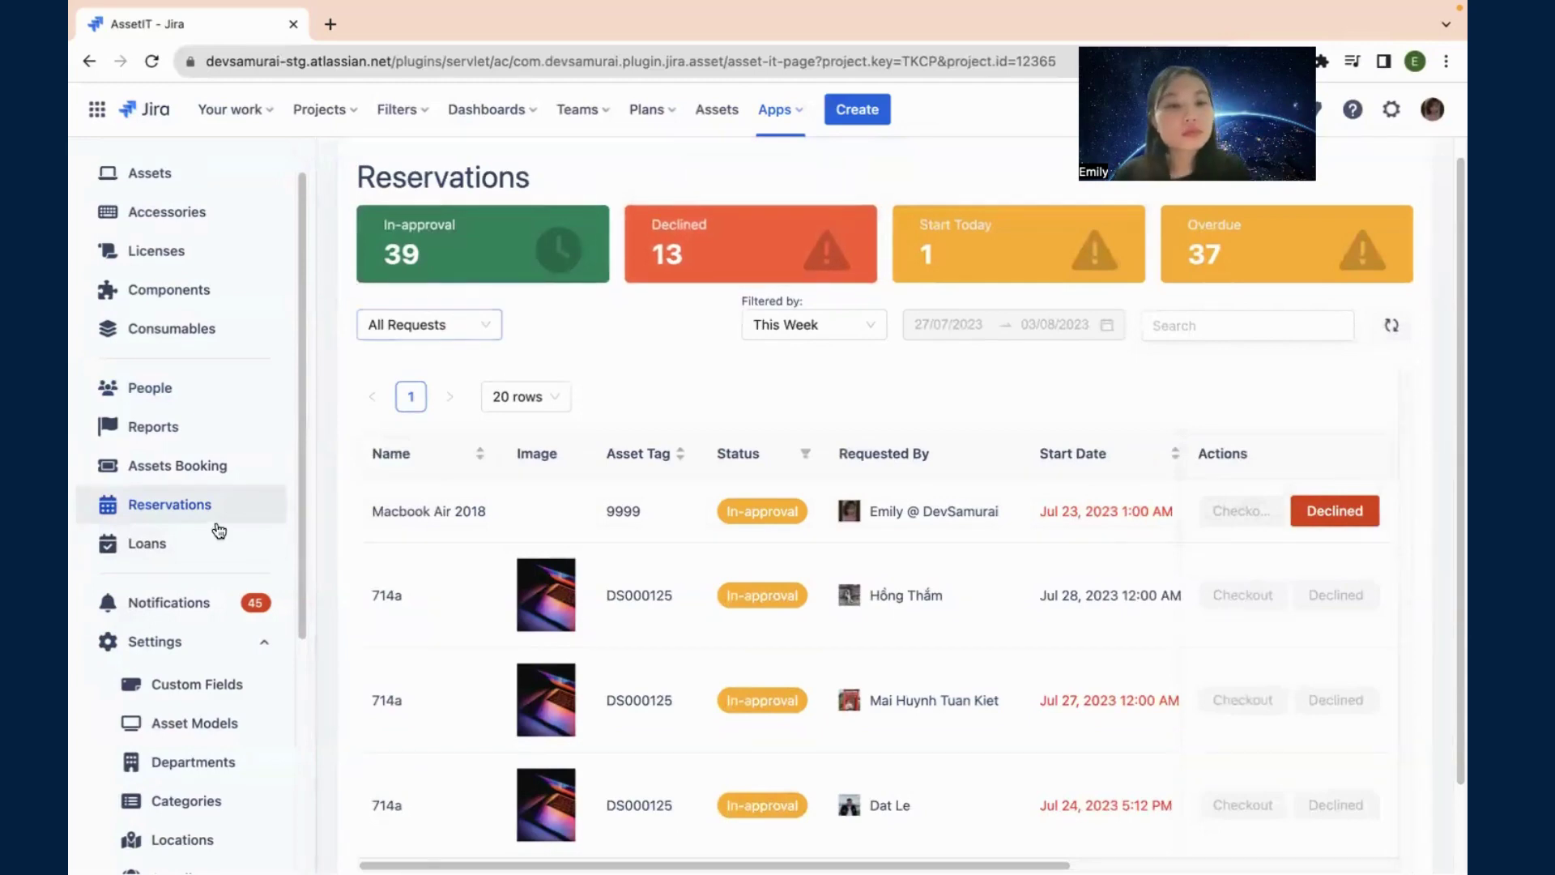
click(170, 406)
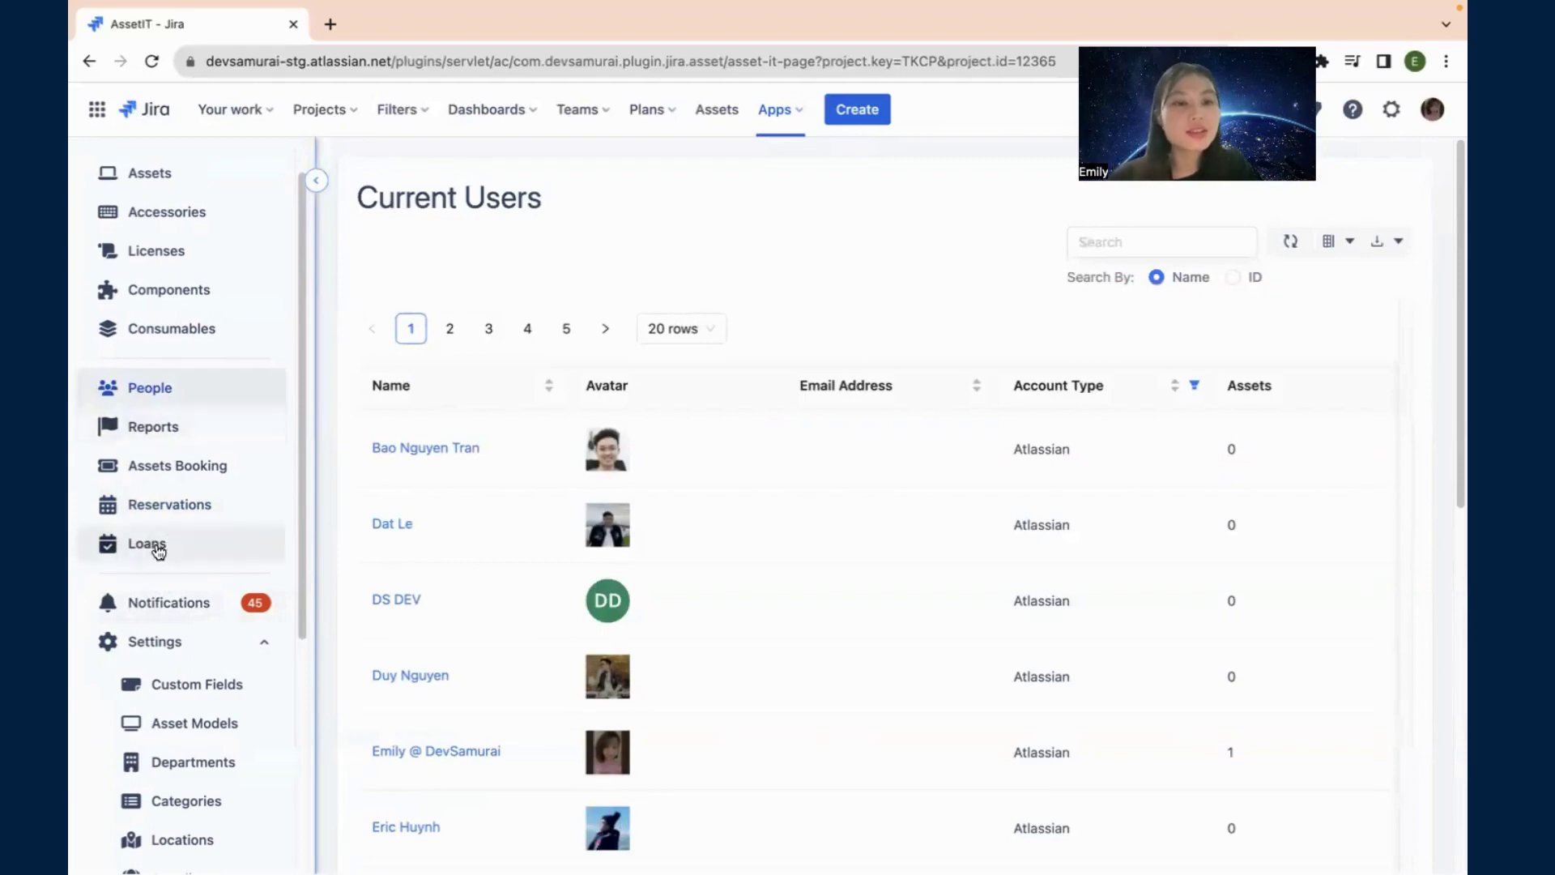
click(159, 506)
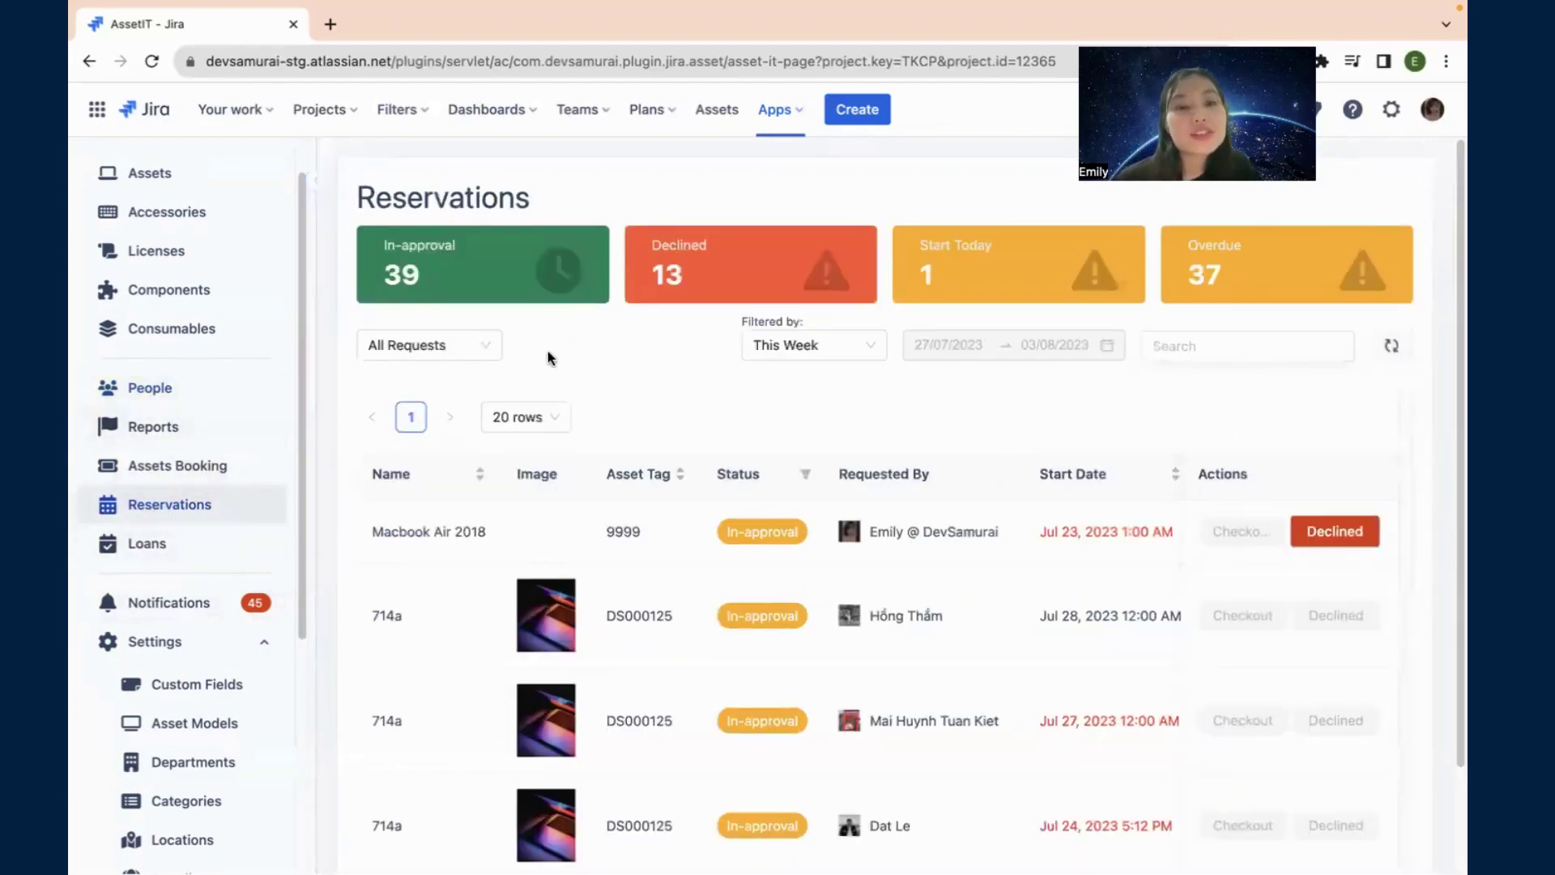
scroll(1295, 591, down, 2)
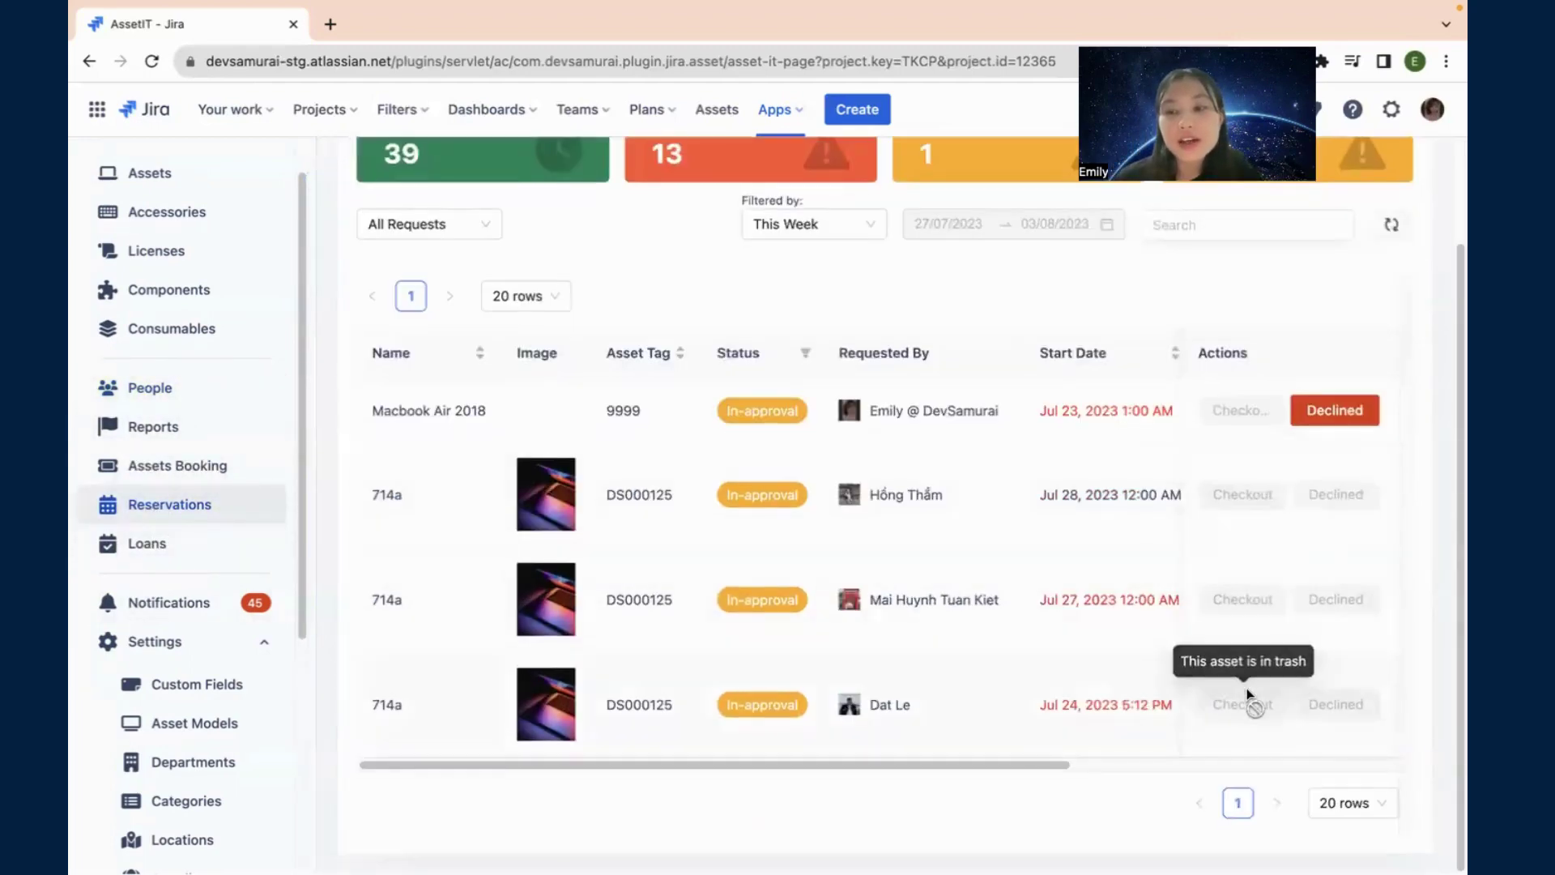
scroll(864, 578, up, 2)
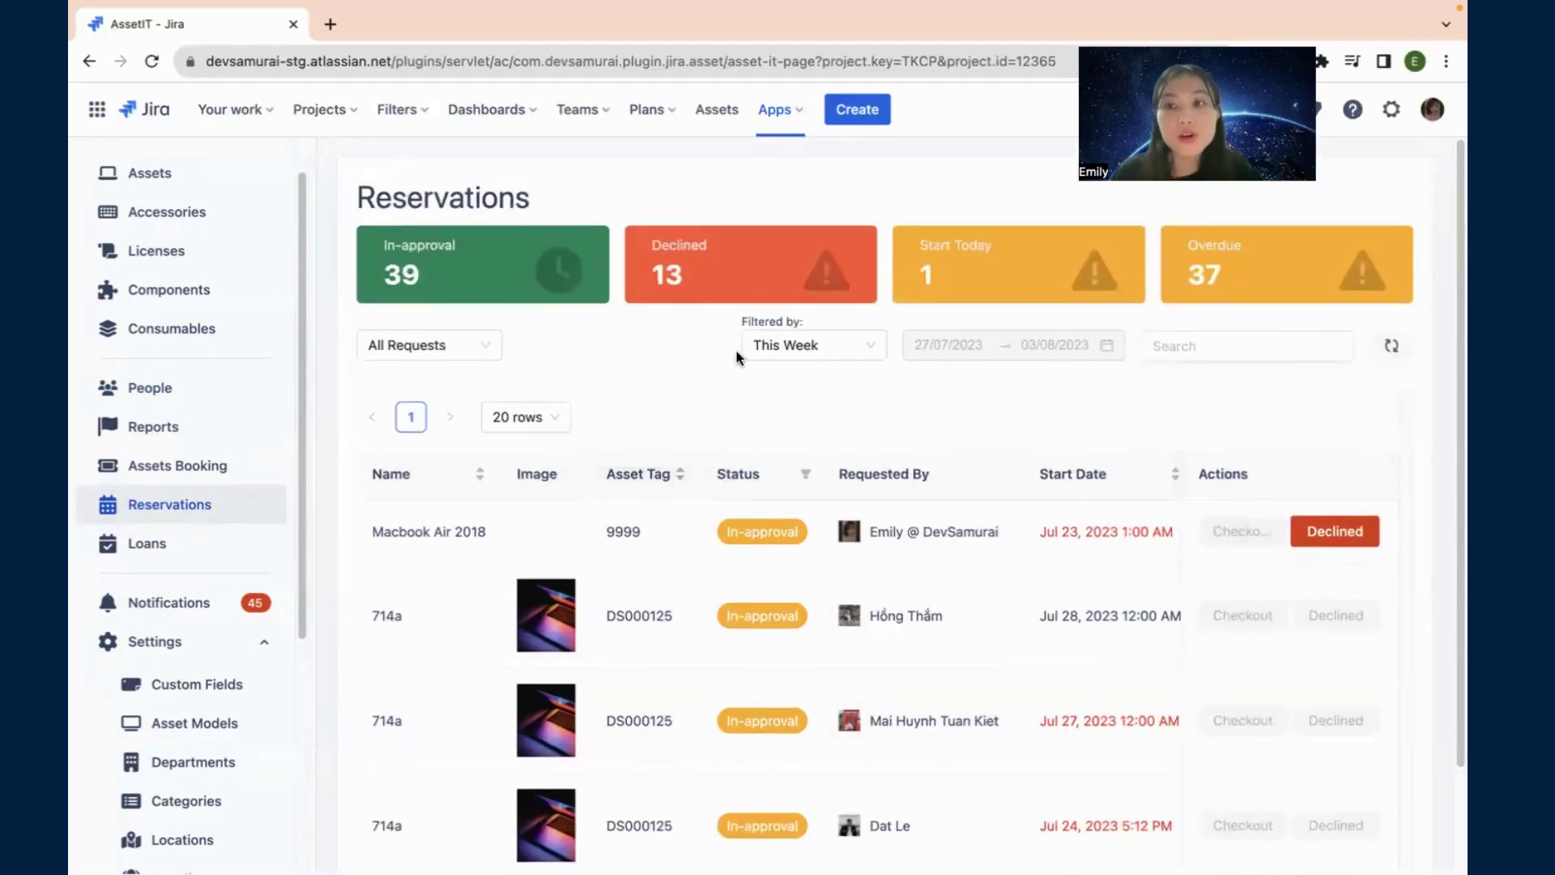
Step: Filter the reservations to the declined requests, look through them, and switch to those starting today
click(779, 239)
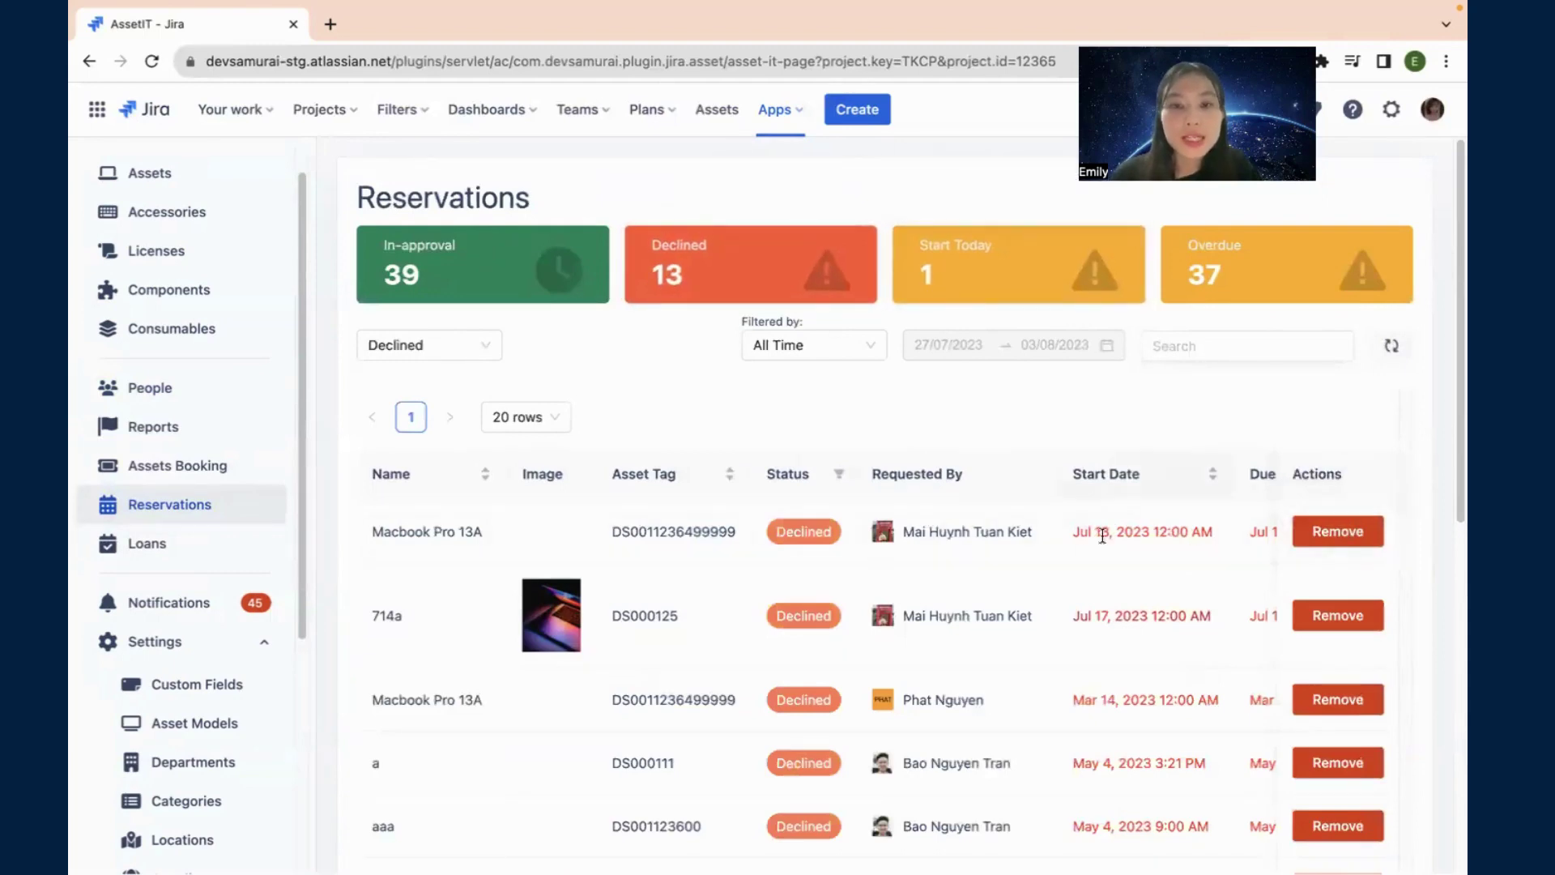
scroll(1028, 526, down, 7)
scroll(1221, 559, up, 7)
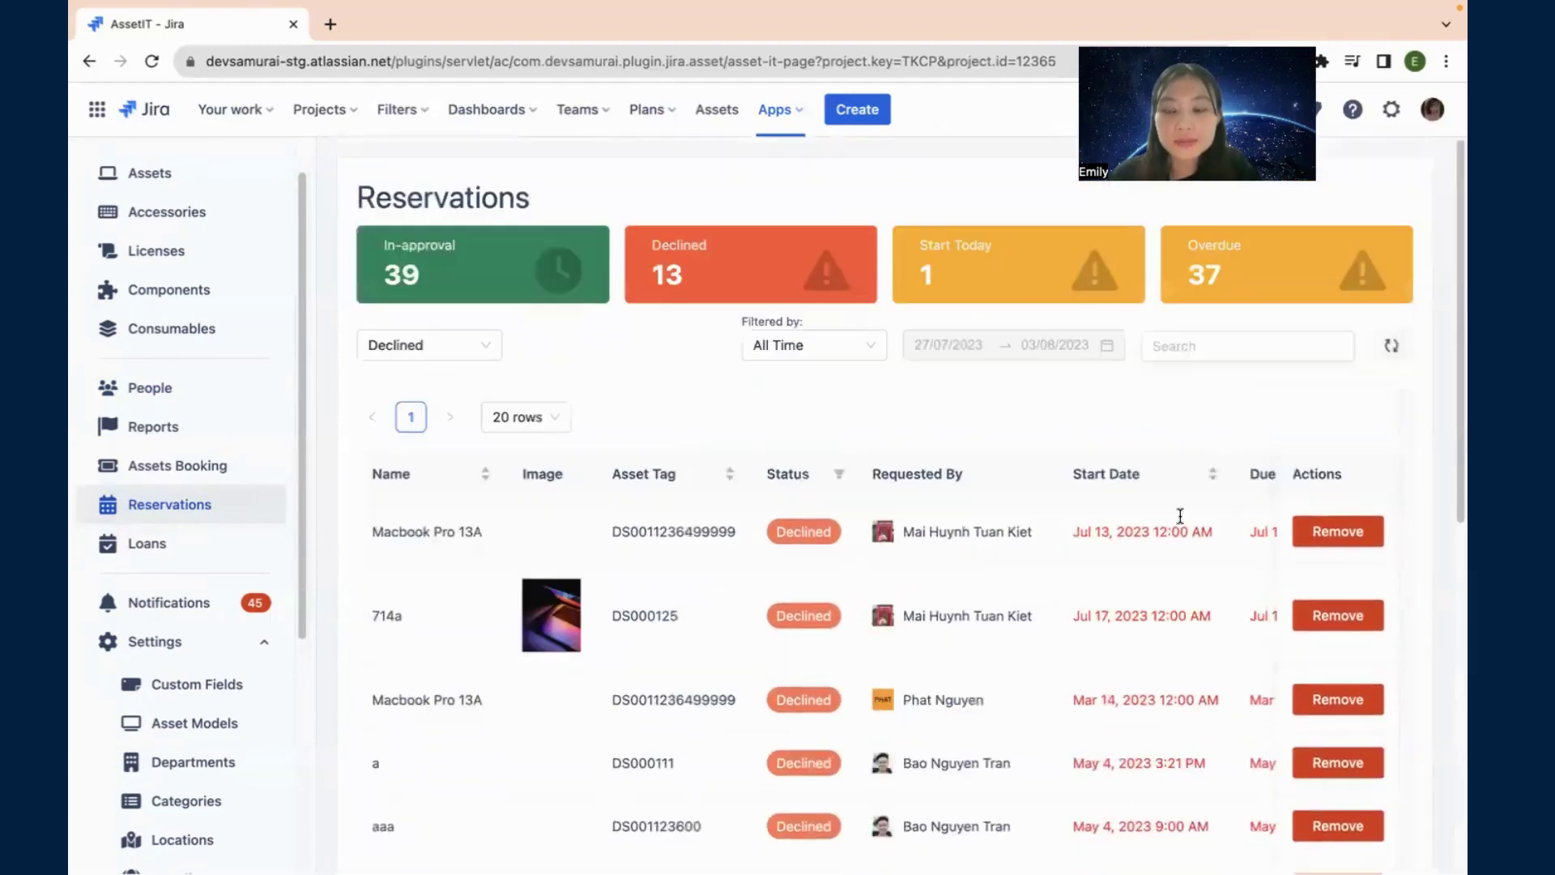
click(942, 293)
drag(759, 613, 978, 614)
Step: Filter the reservations to the overdue requests and look through their statuses and available actions
click(1177, 272)
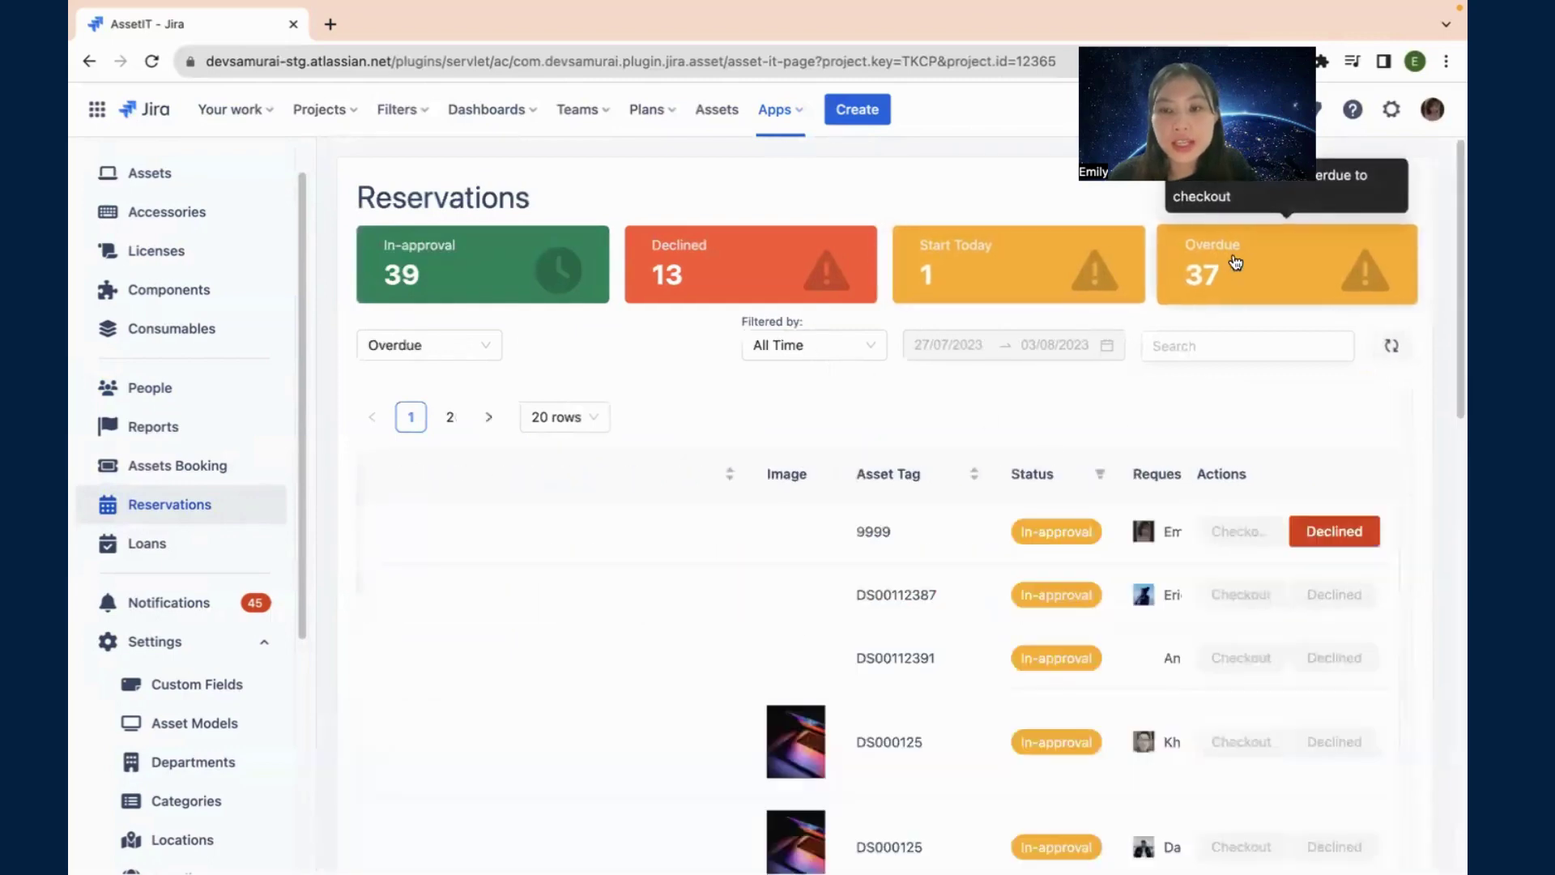
scroll(1027, 628, down, 4)
scroll(1436, 594, up, 4)
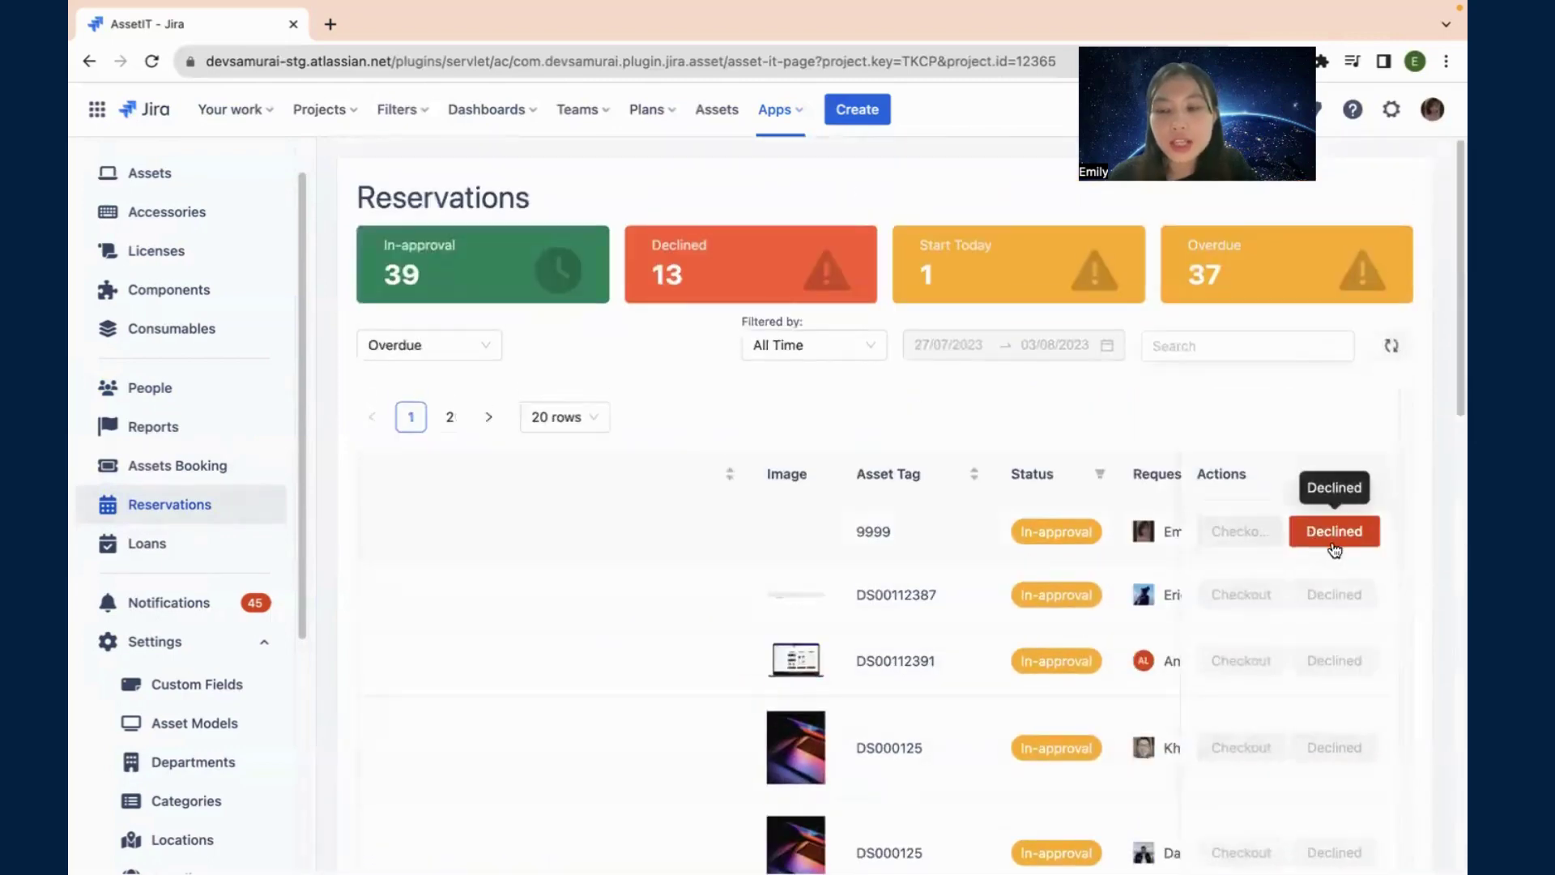
scroll(1328, 530, down, 8)
scroll(987, 670, down, 8)
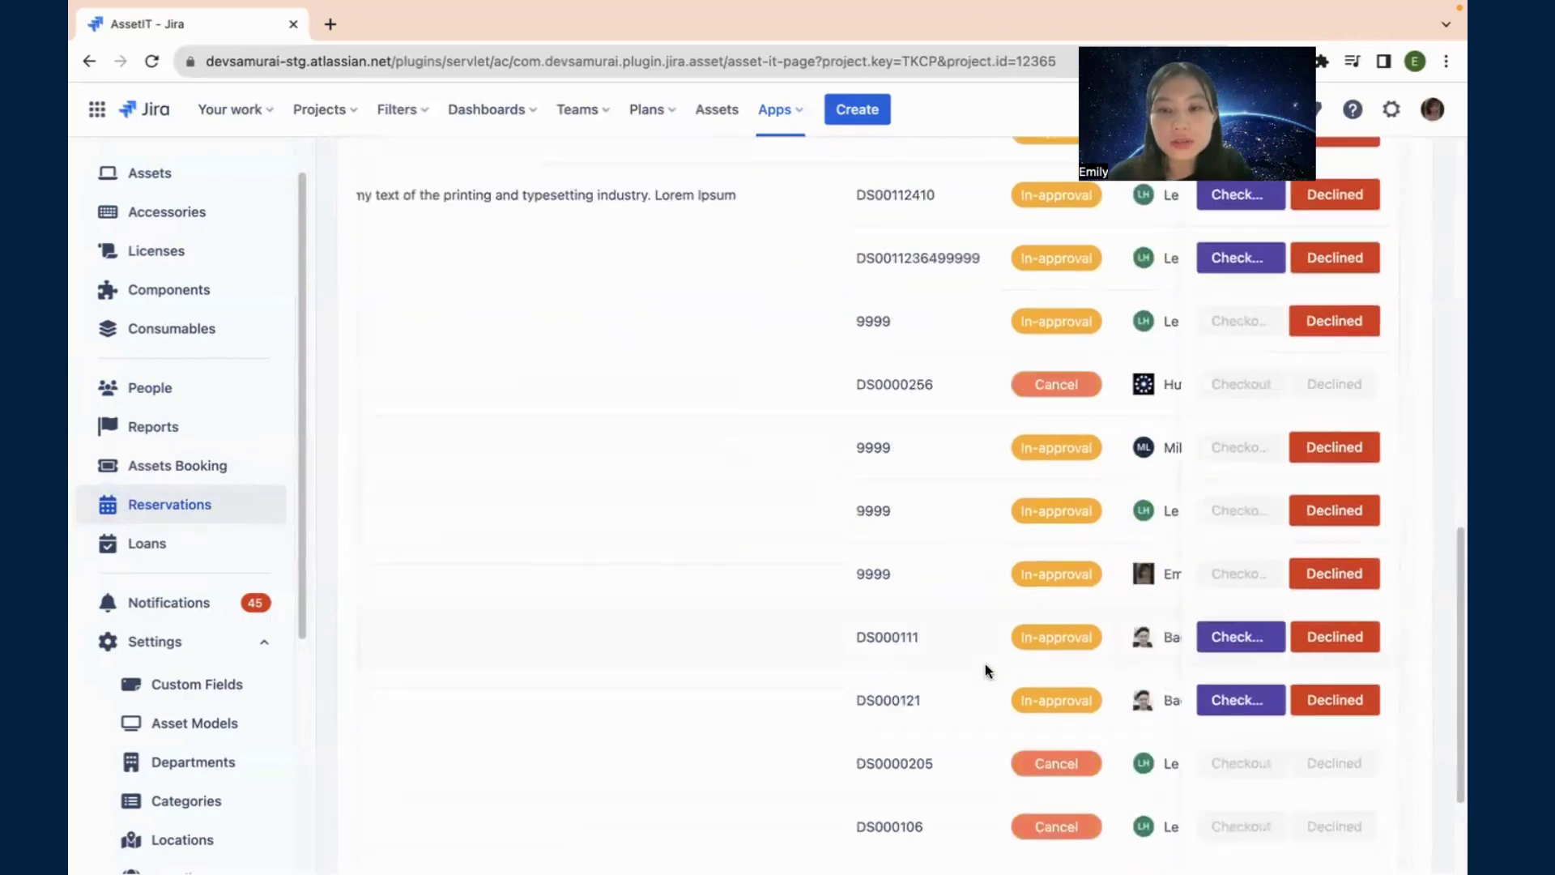
scroll(646, 542, up, 15)
scroll(646, 541, up, 3)
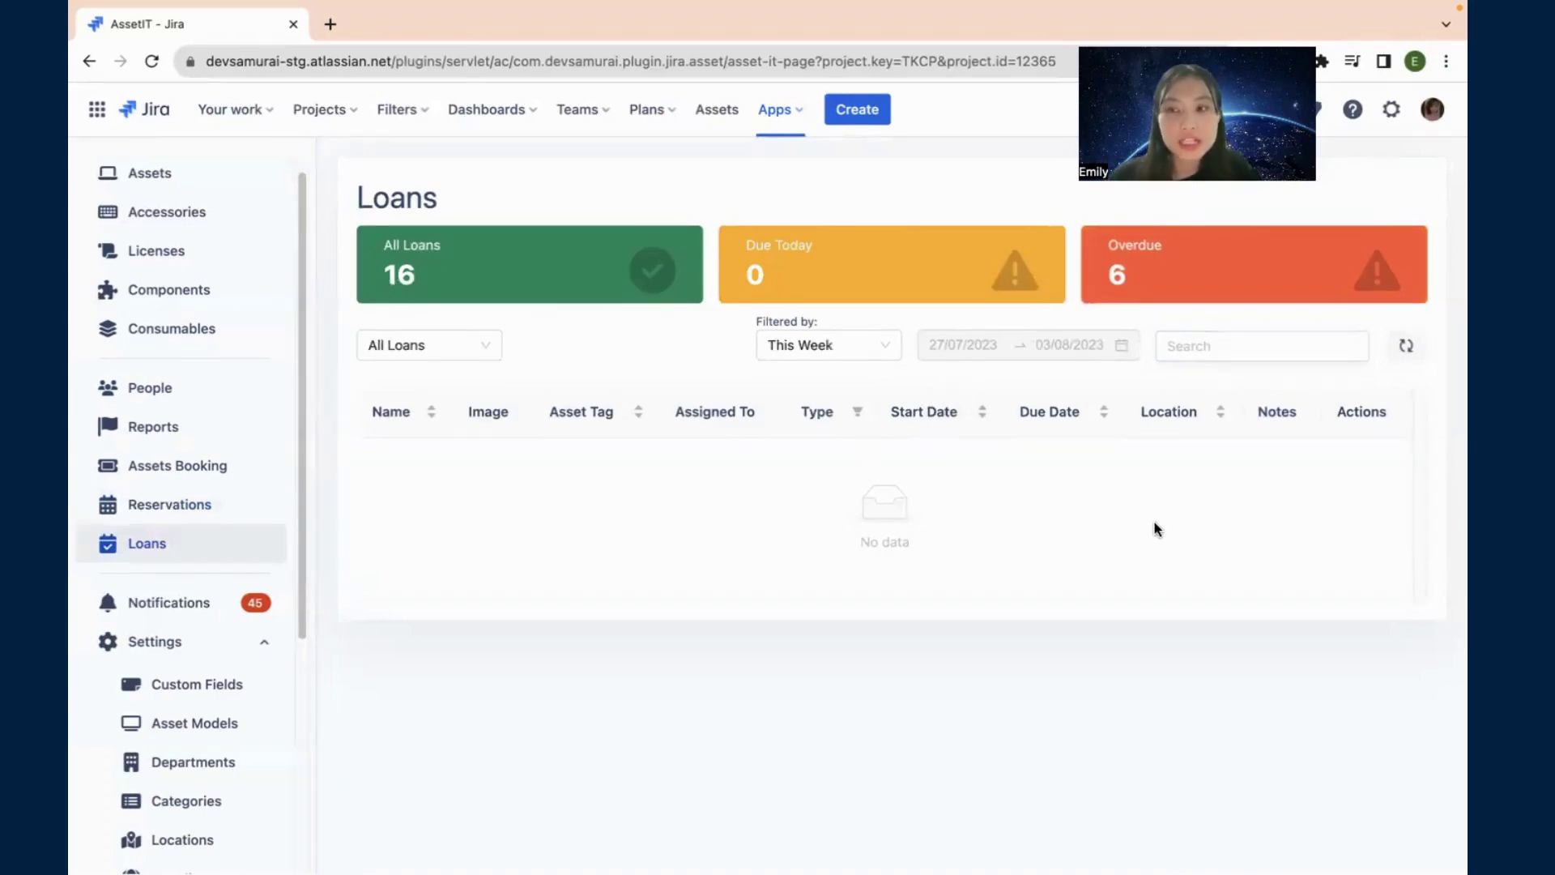
Step: In the Loans section, view all loans of all time, those due today and the overdue ones
click(519, 259)
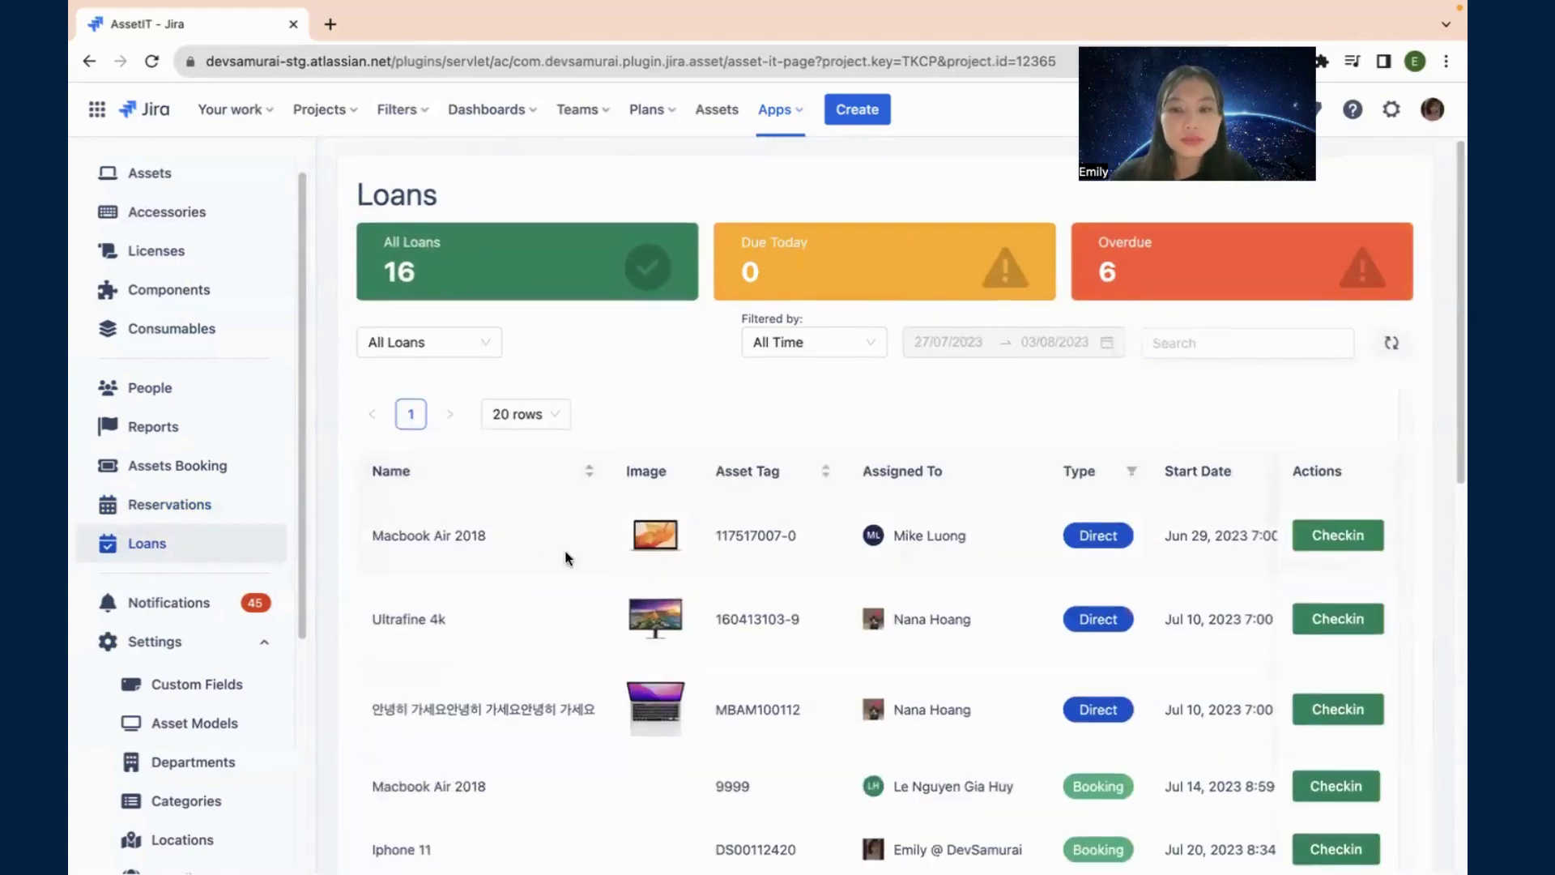
scroll(810, 502, down, 2)
scroll(1024, 451, down, 1)
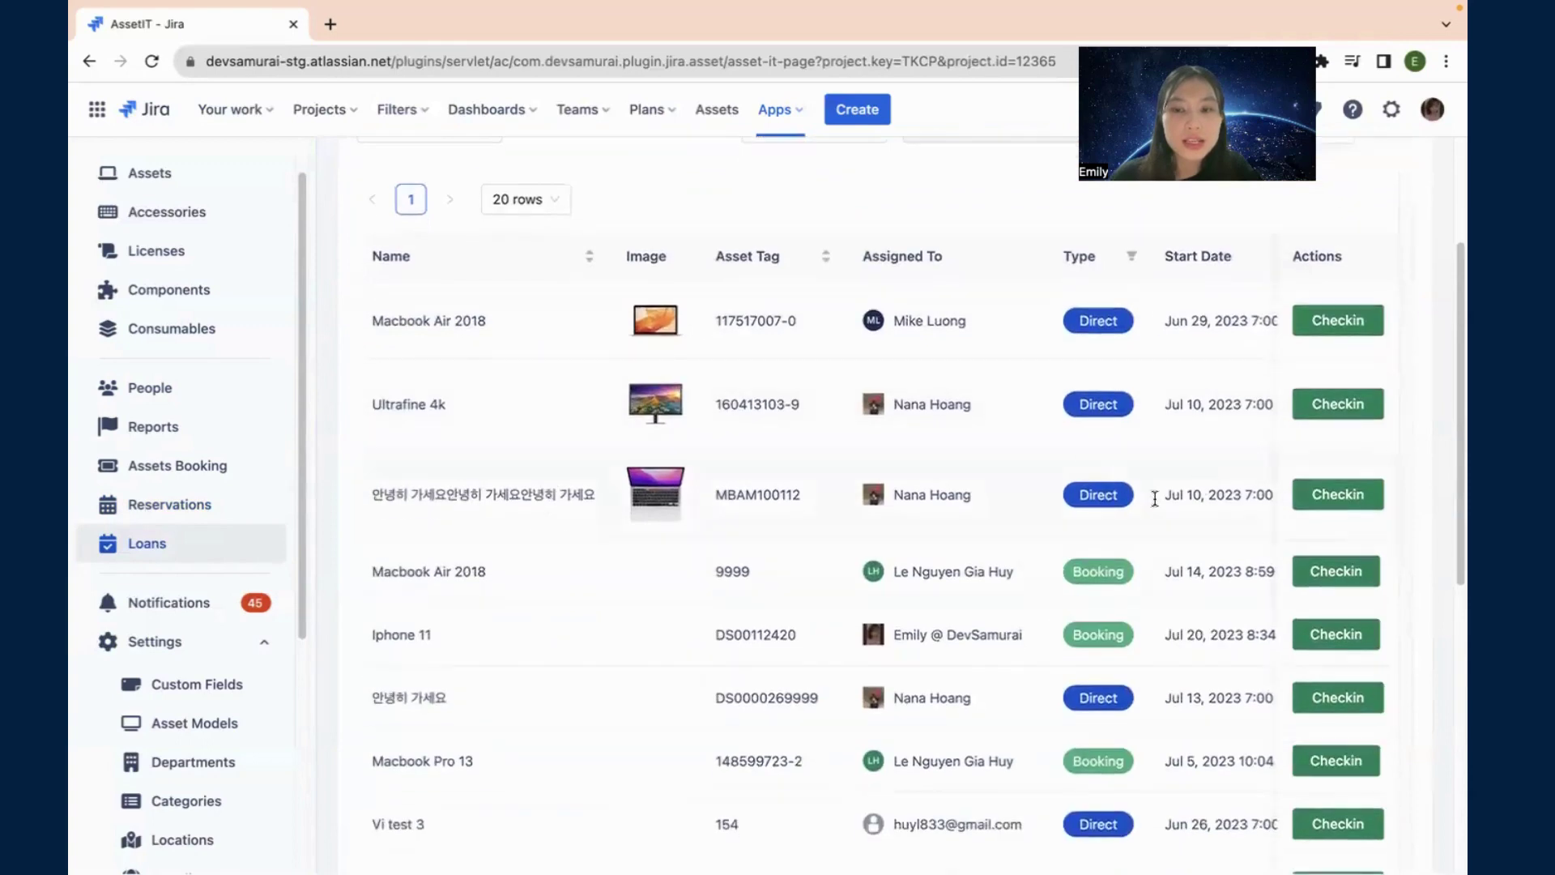
scroll(1024, 451, down, 2)
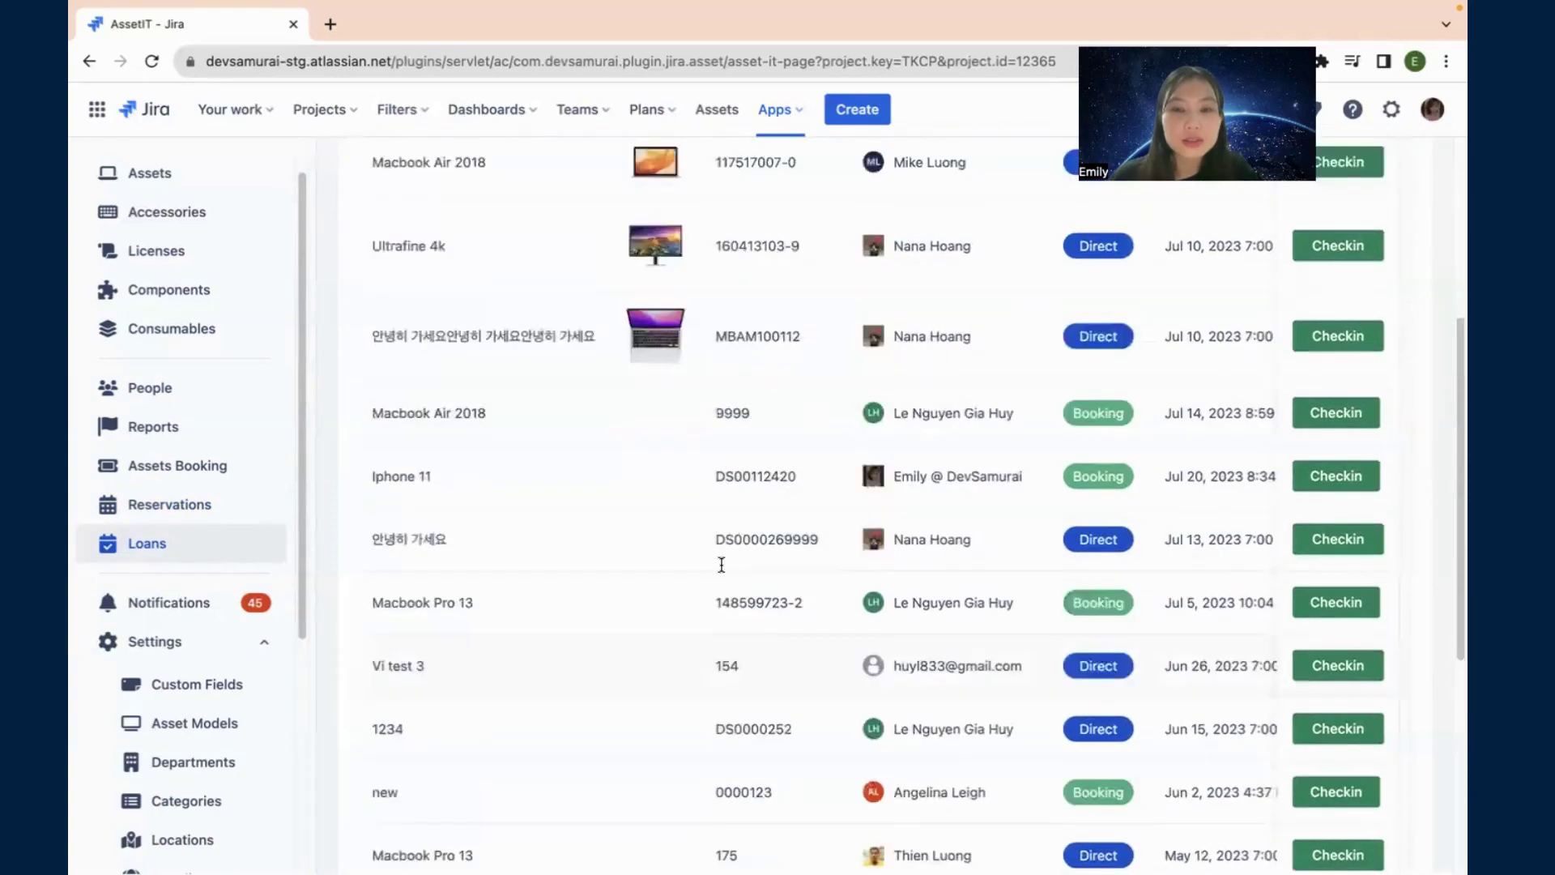
scroll(677, 559, up, 4)
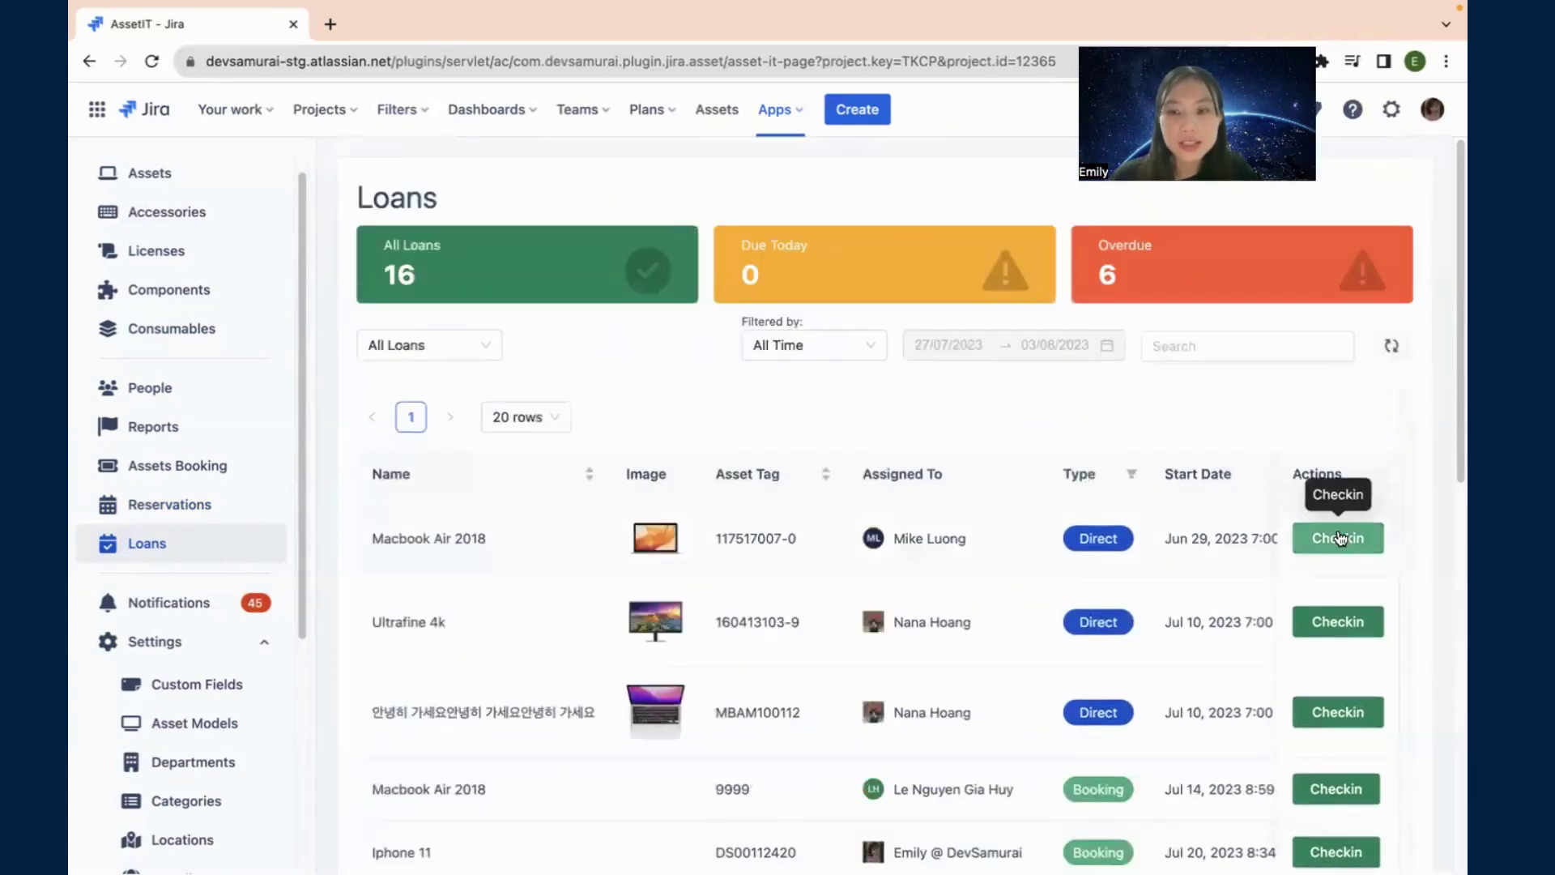
click(903, 256)
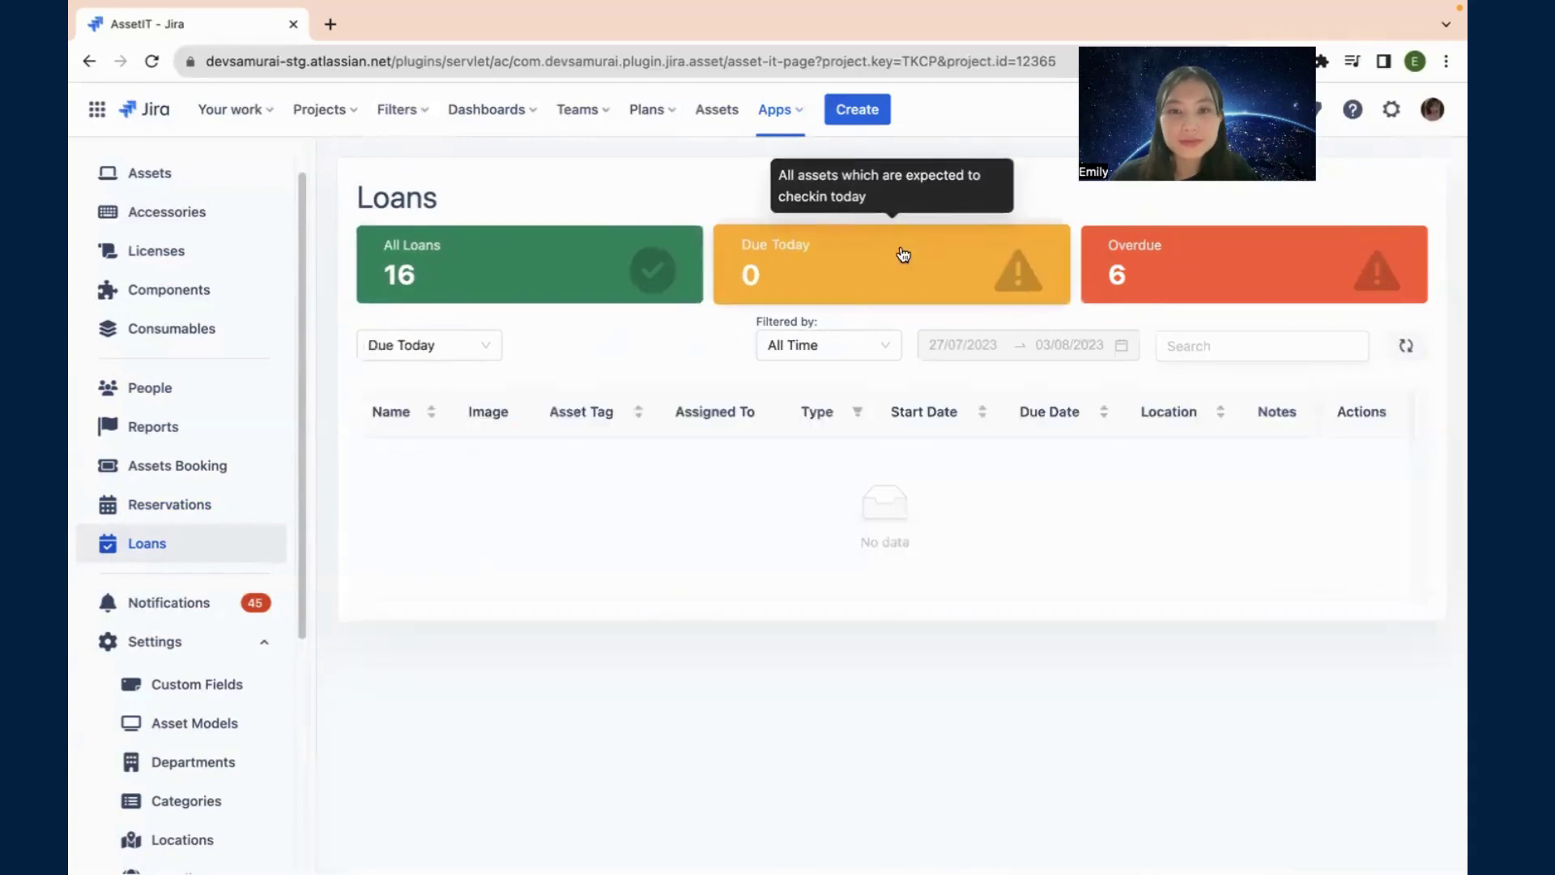
click(1180, 277)
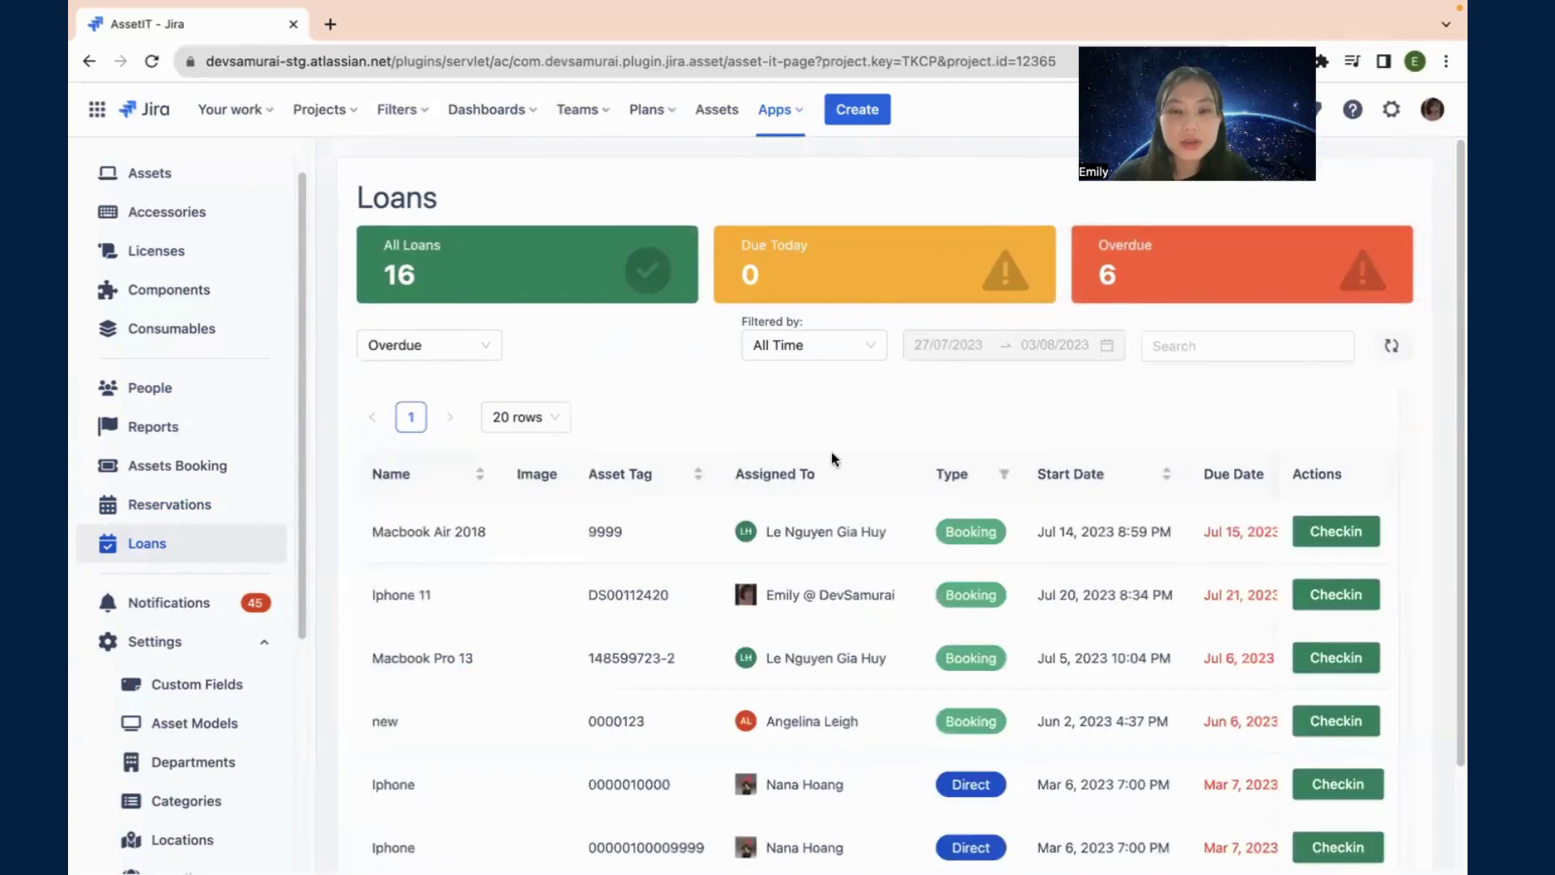
Step: Look through the overdue loans and read what the Booking and Direct loan types mean
scroll(832, 454, down, 2)
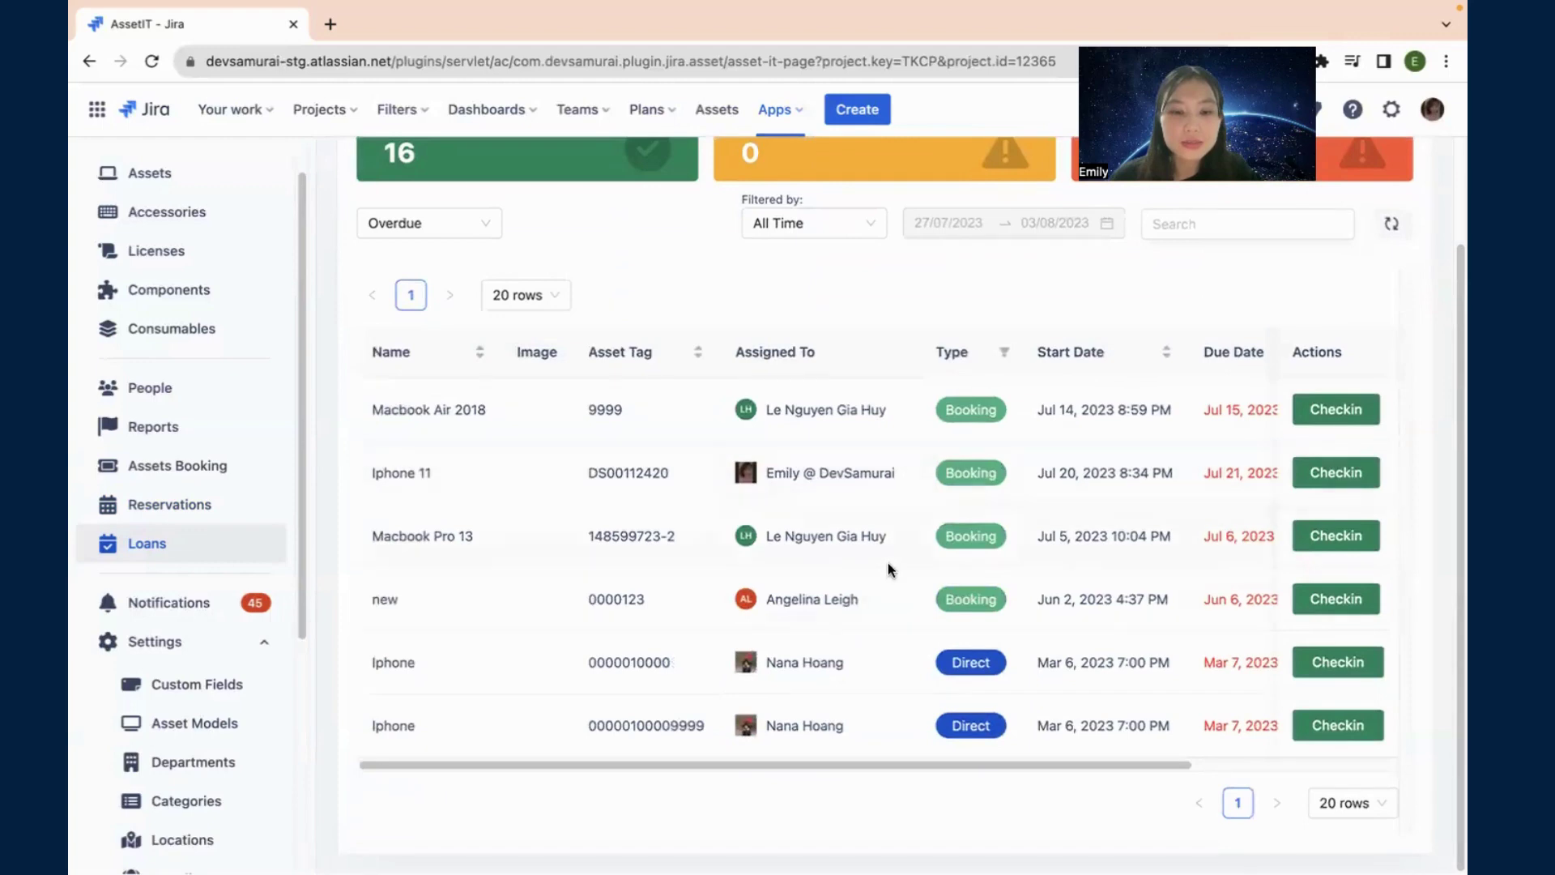
scroll(882, 575, up, 2)
scroll(855, 585, down, 2)
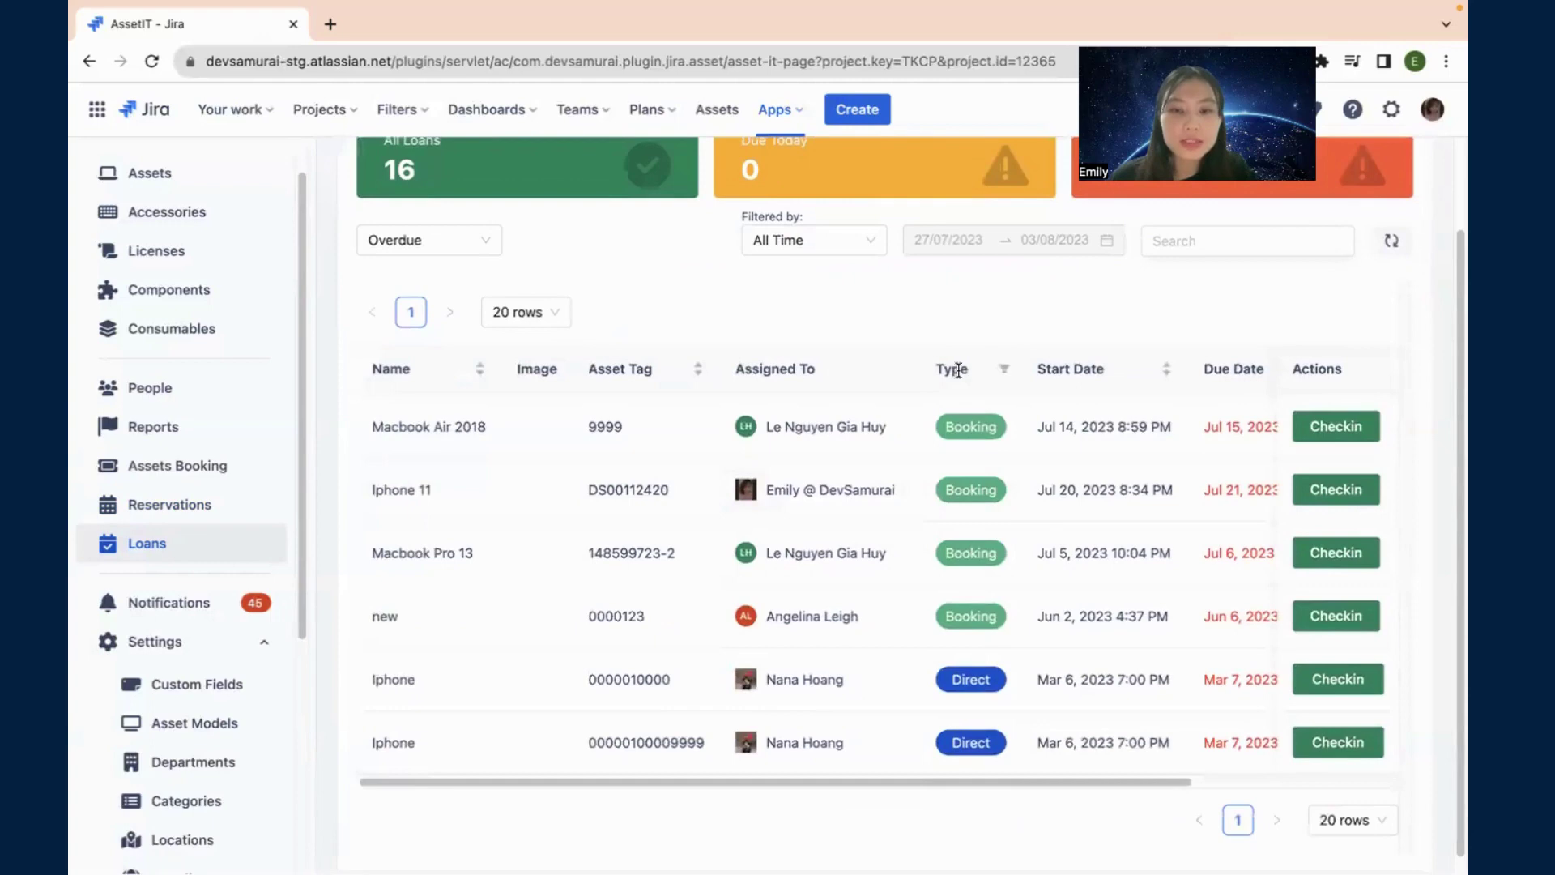
mouse_move(955, 421)
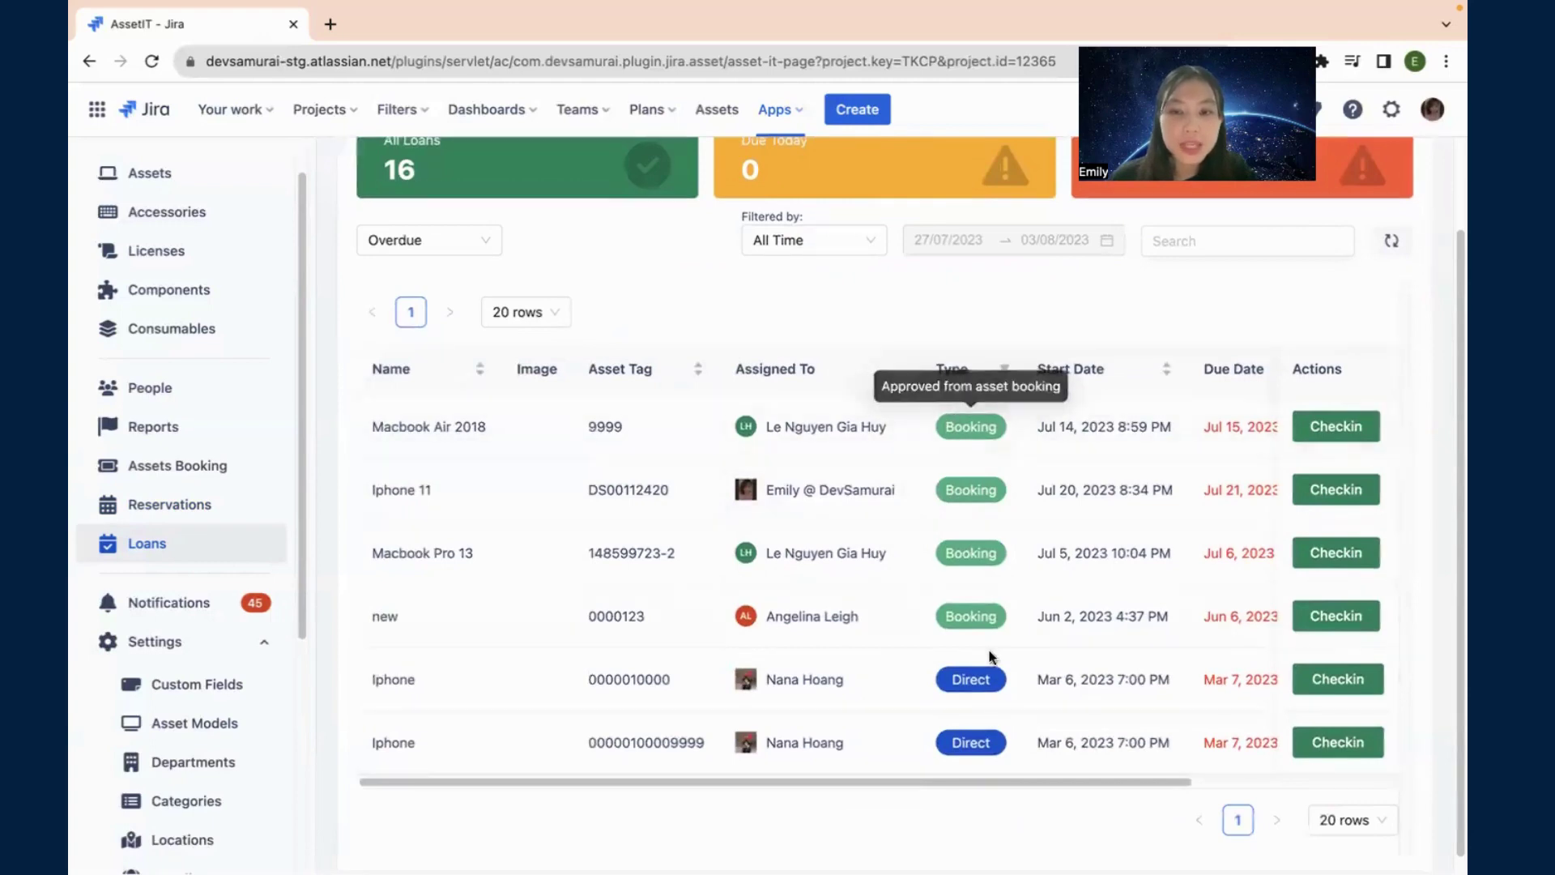
mouse_move(968, 668)
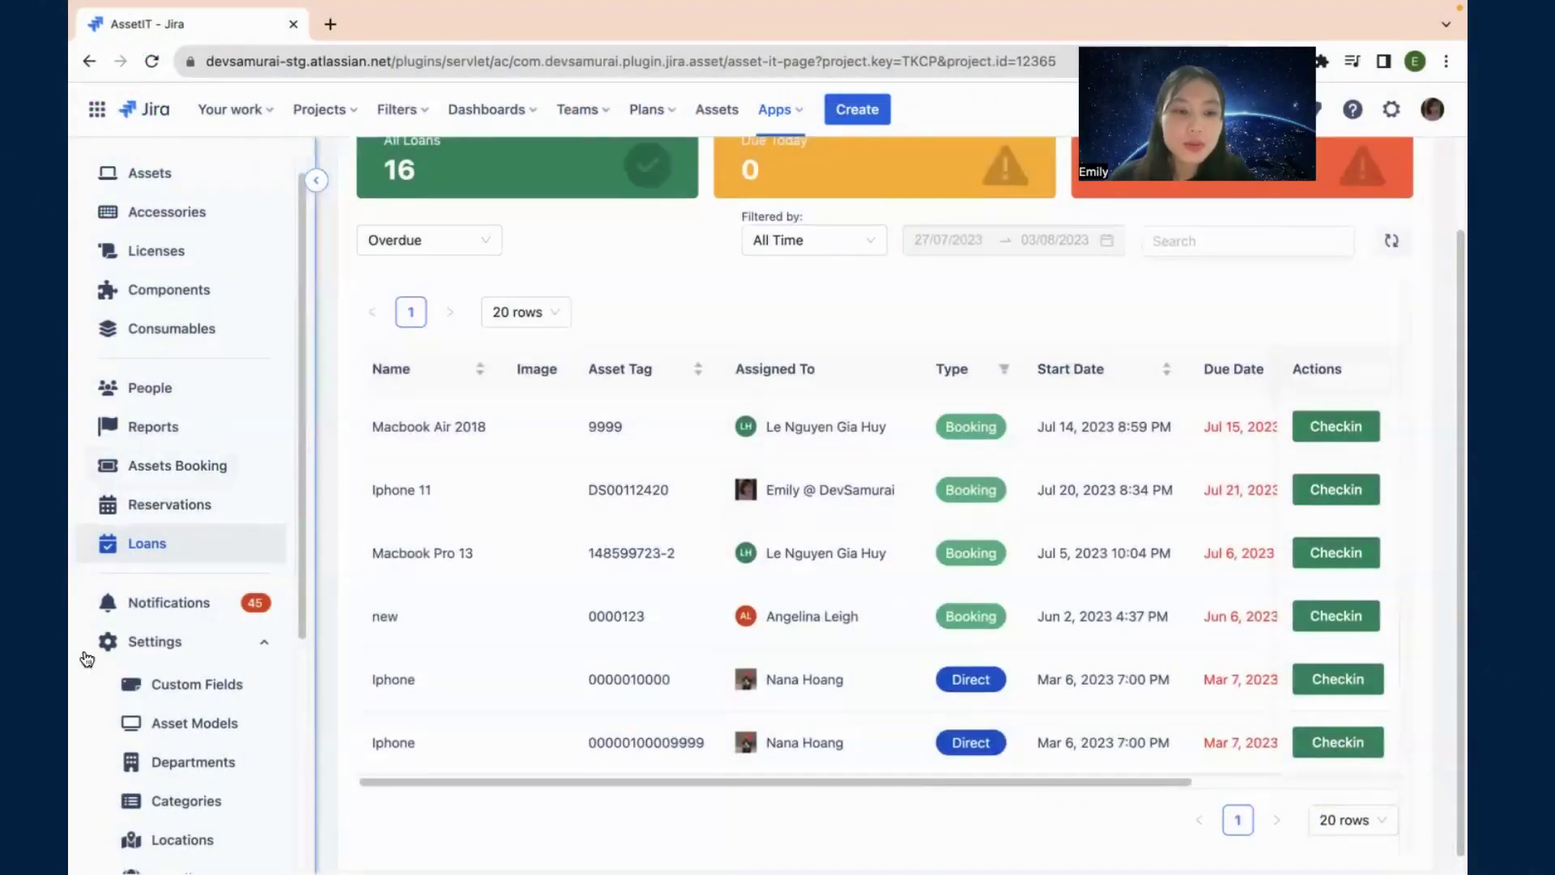
Step: Open the Permissions settings and examine the Admin, QA, Viewers and Editors schemes with their users and groups
scroll(164, 695, down, 4)
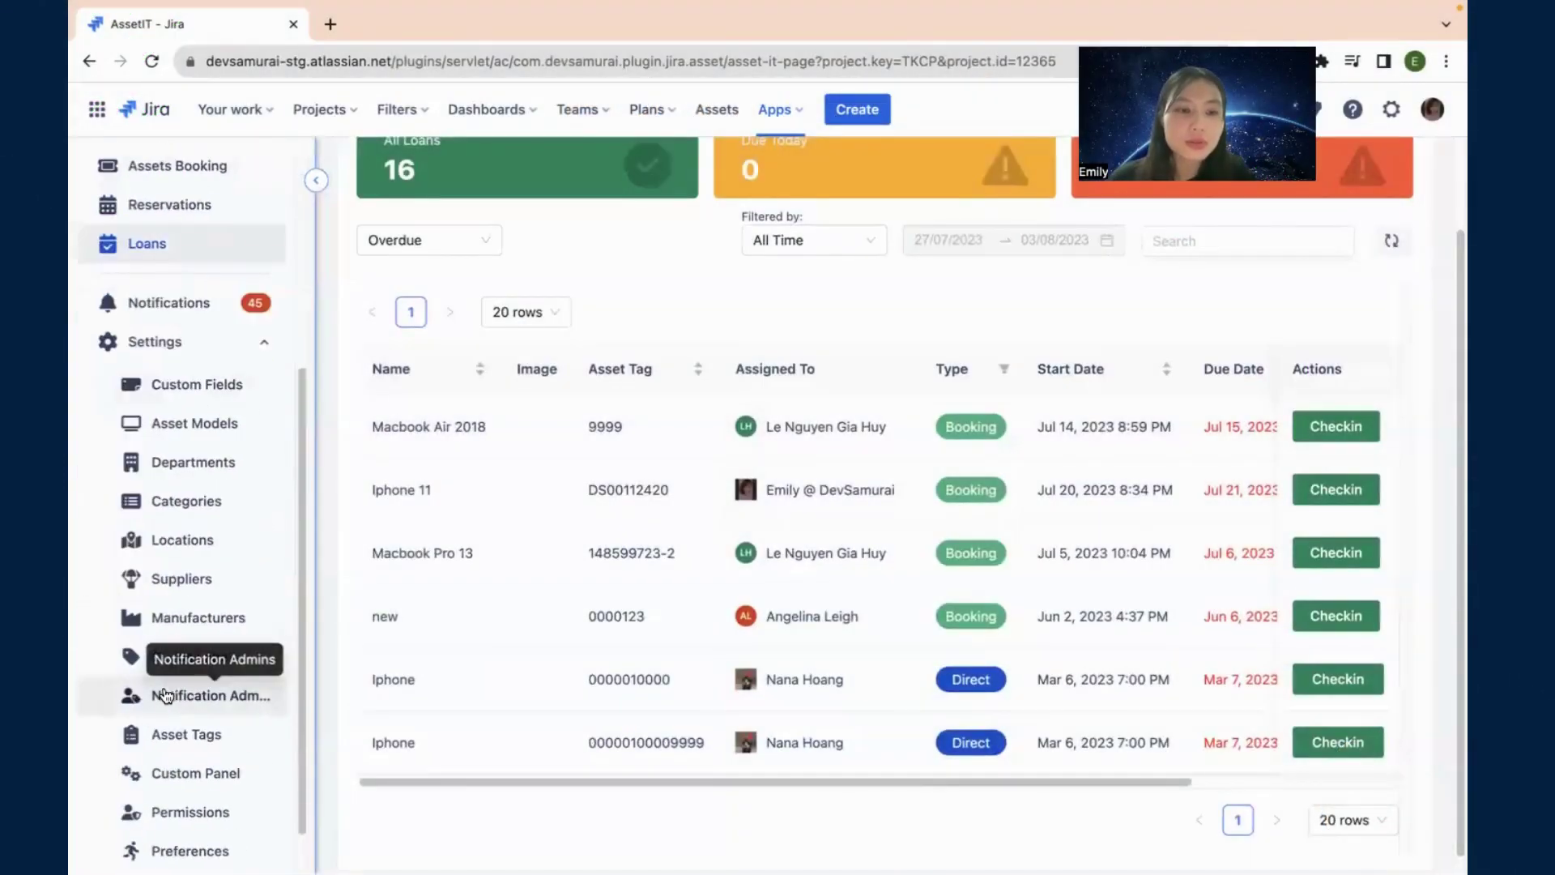
scroll(164, 695, down, 1)
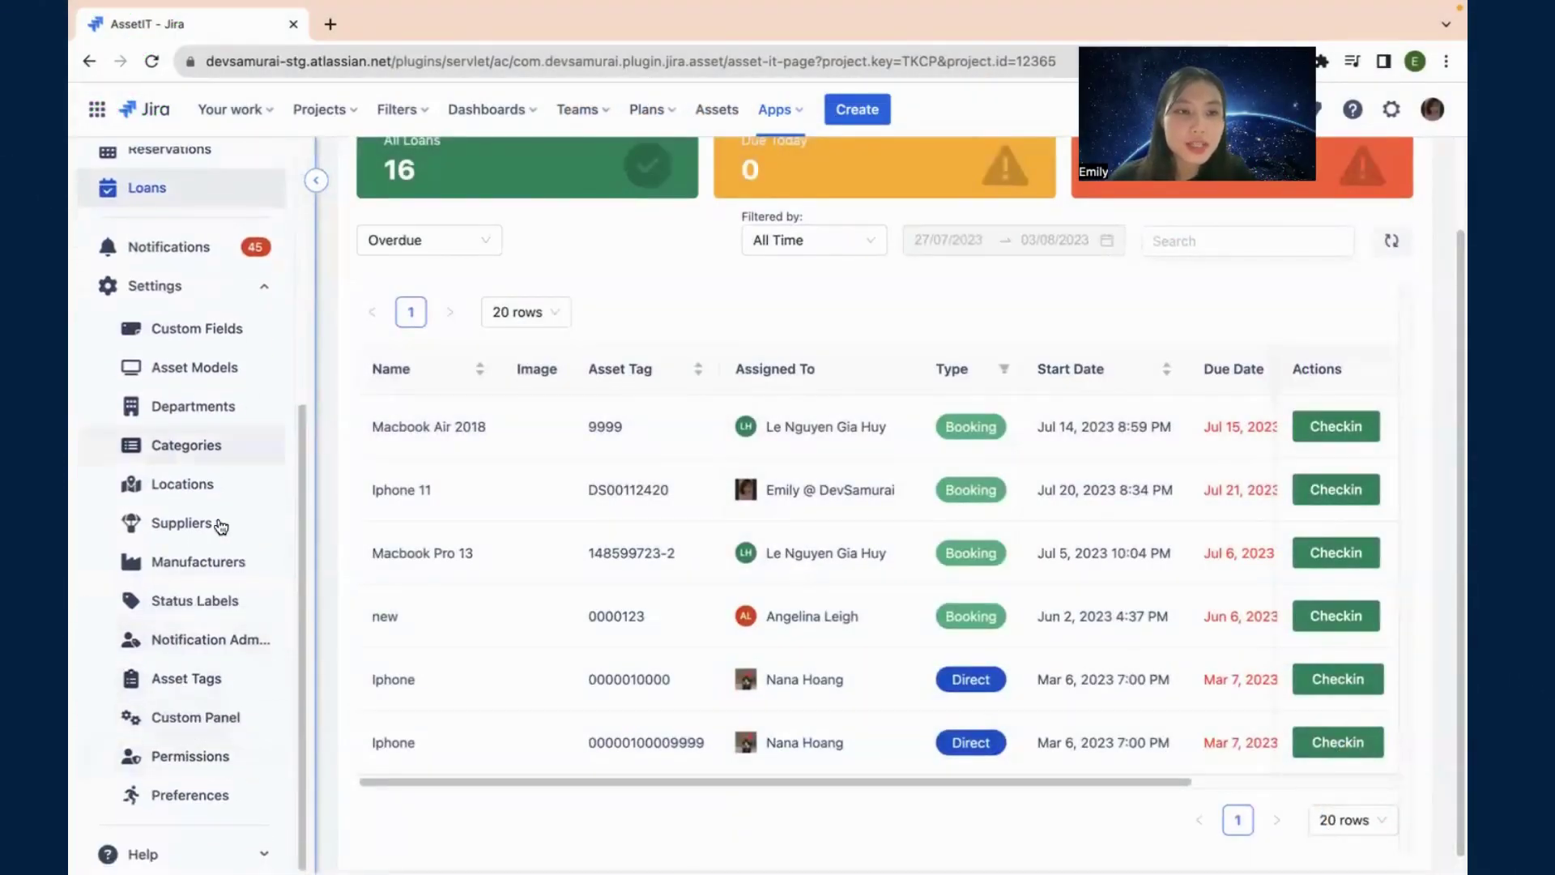
click(182, 754)
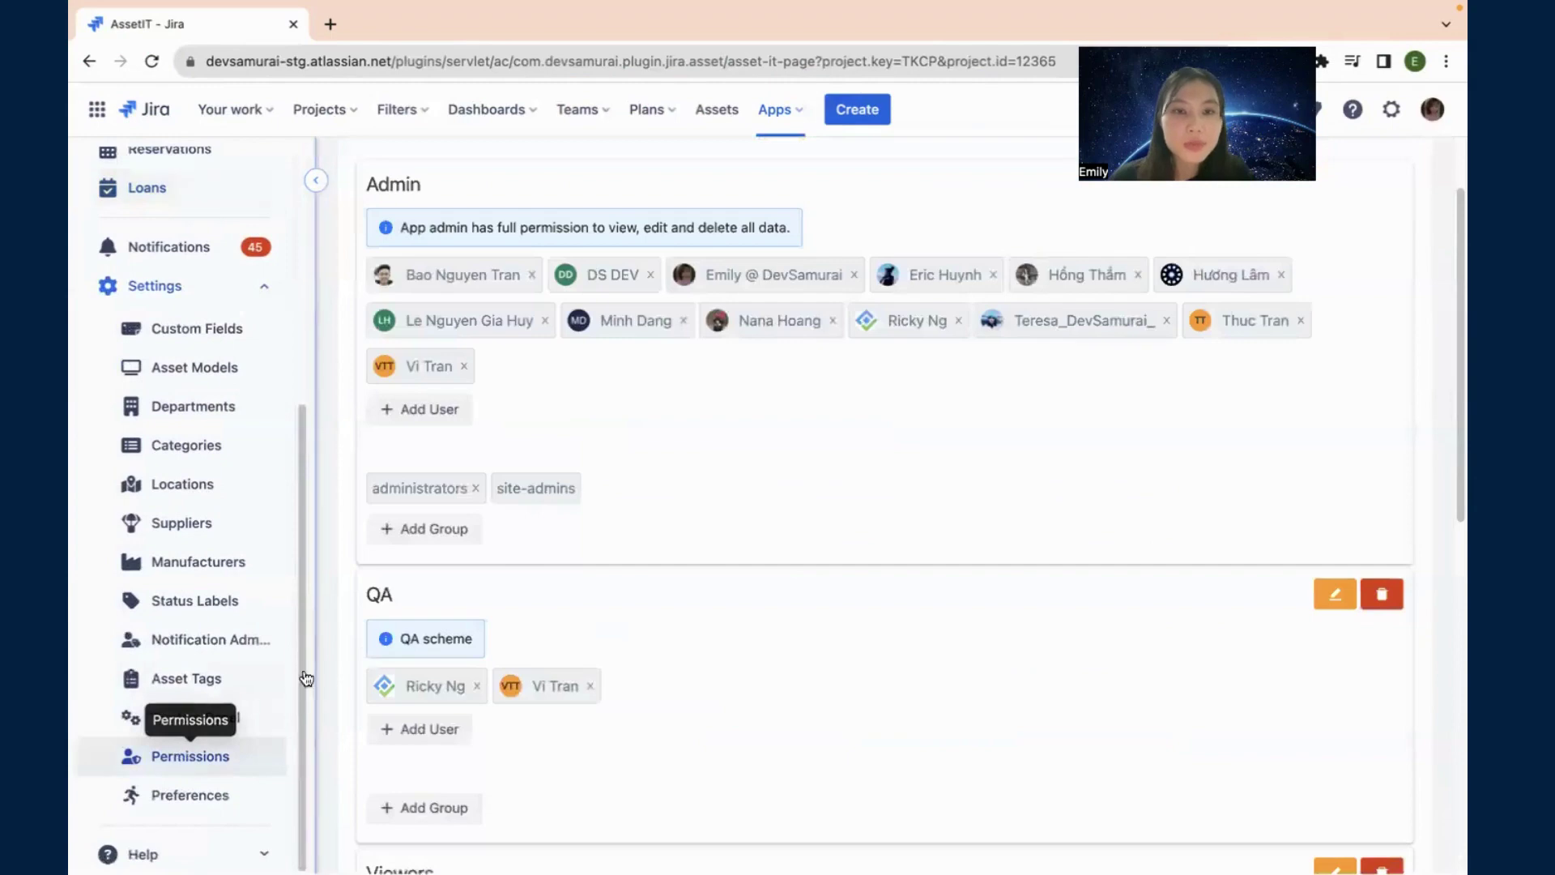
scroll(863, 518, up, 2)
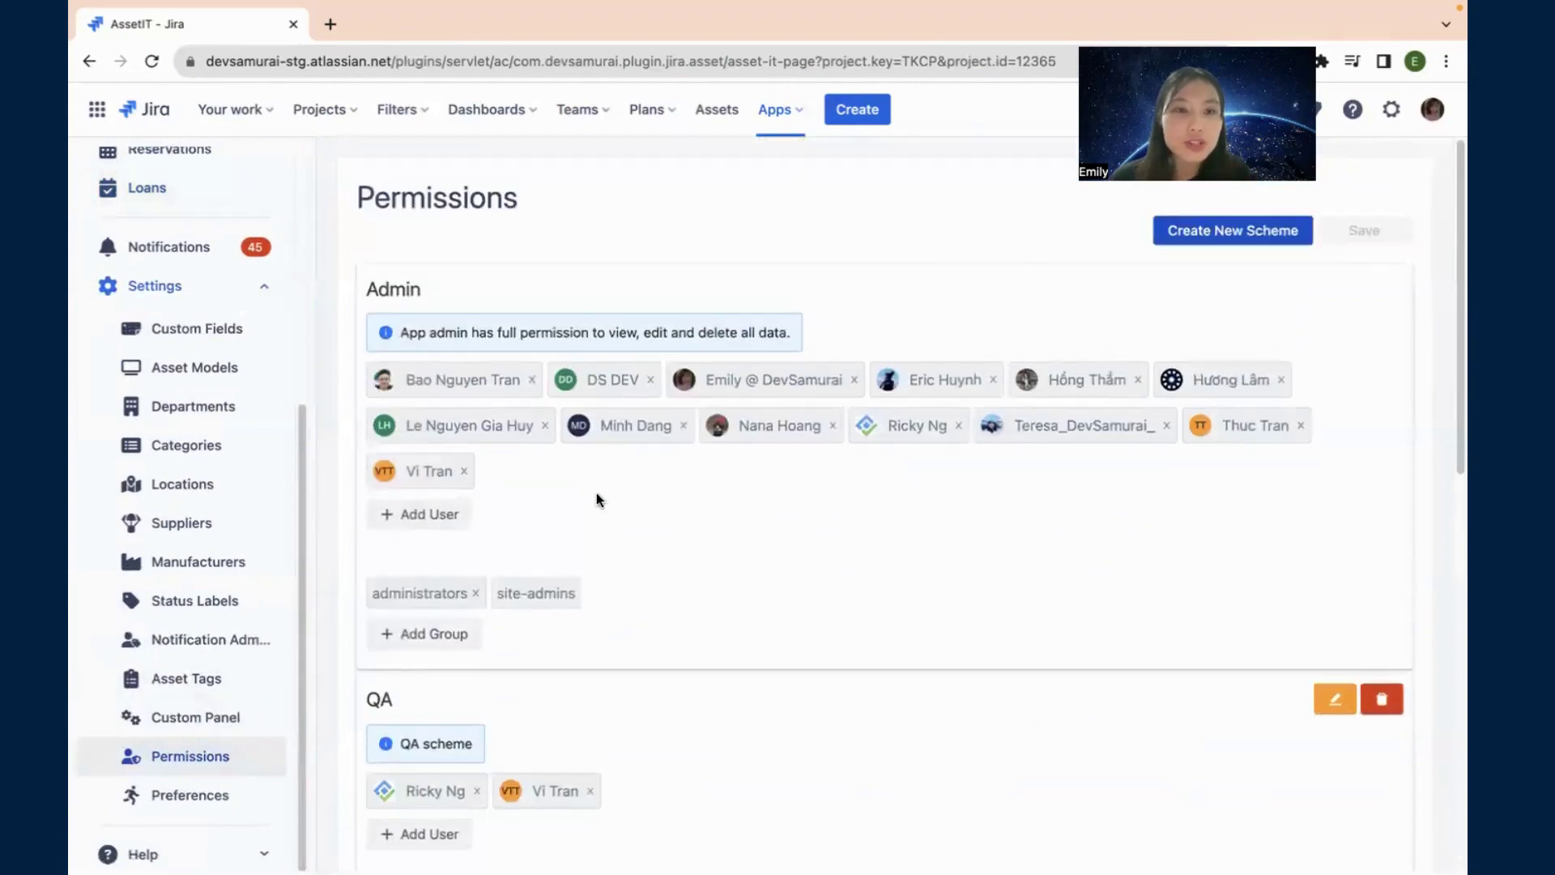
scroll(598, 499, down, 6)
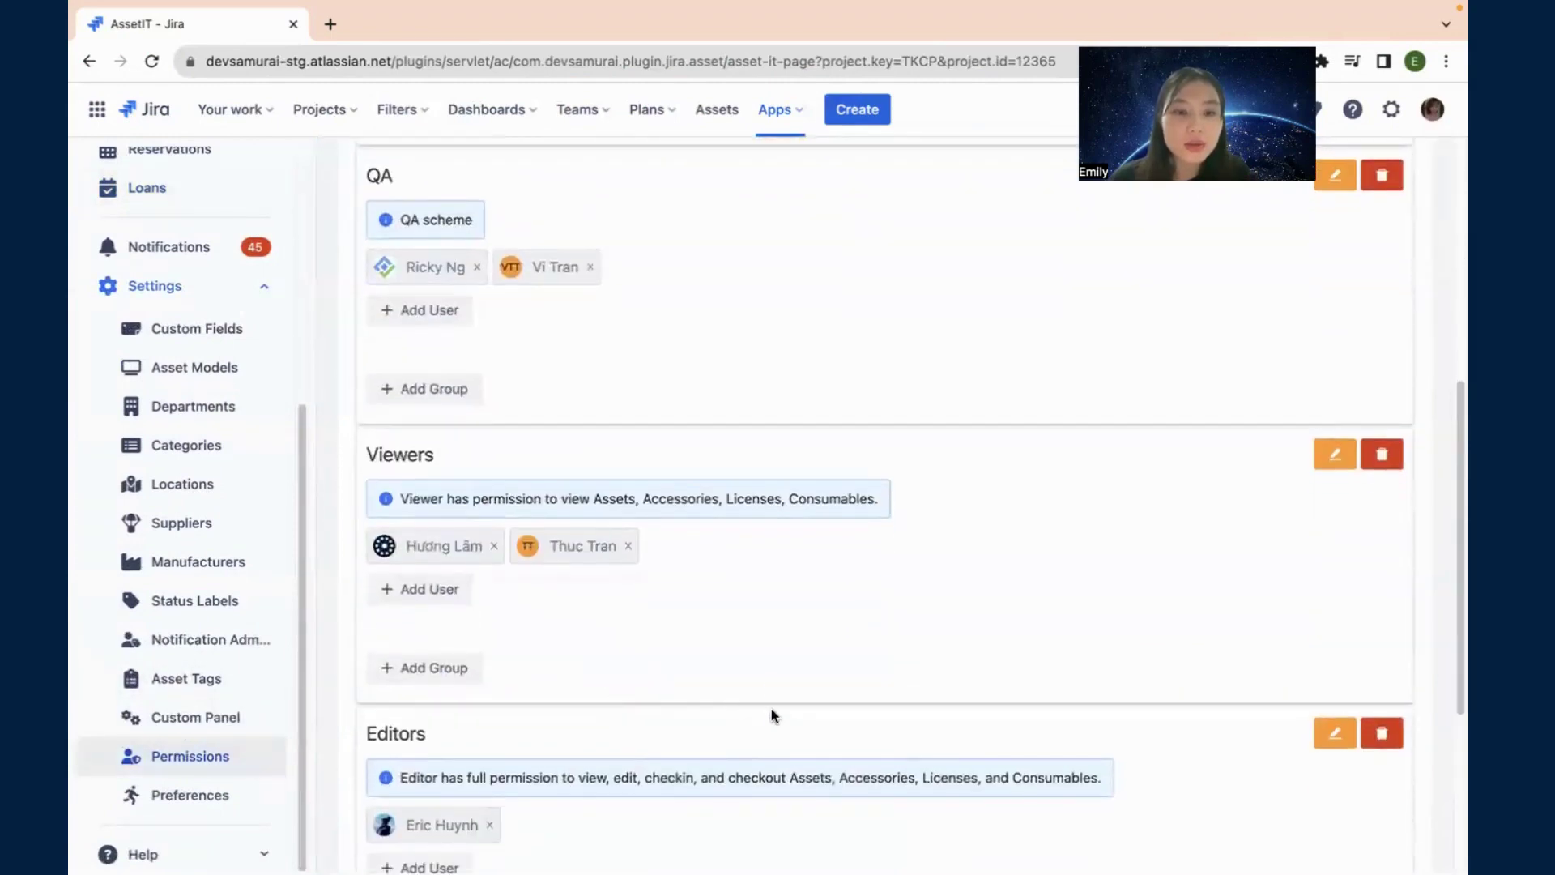
scroll(771, 689, down, 2)
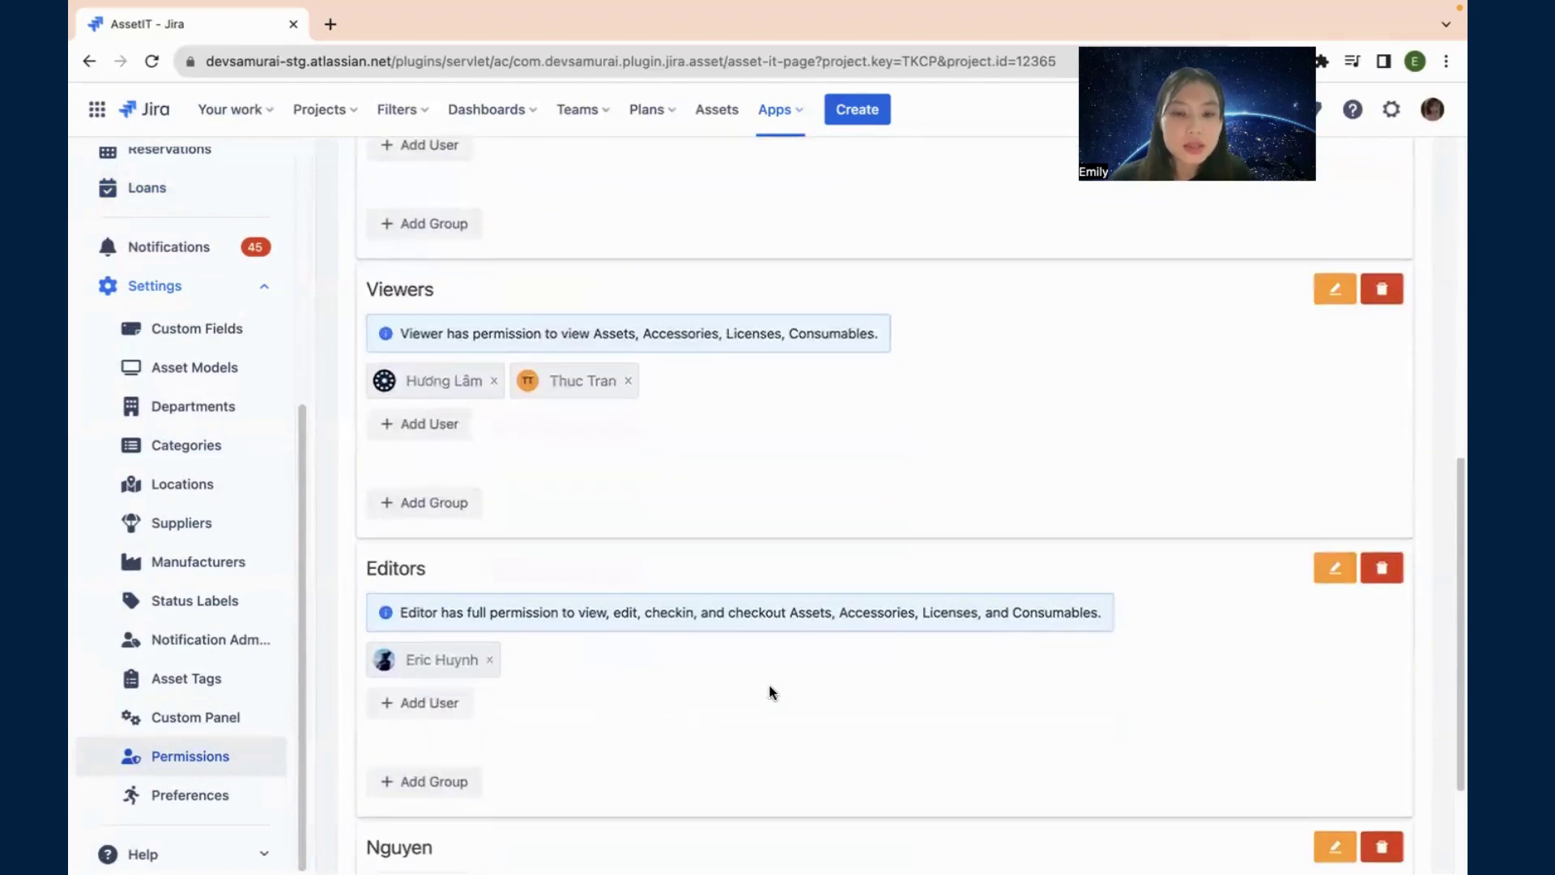
scroll(773, 692, down, 2)
scroll(772, 692, up, 10)
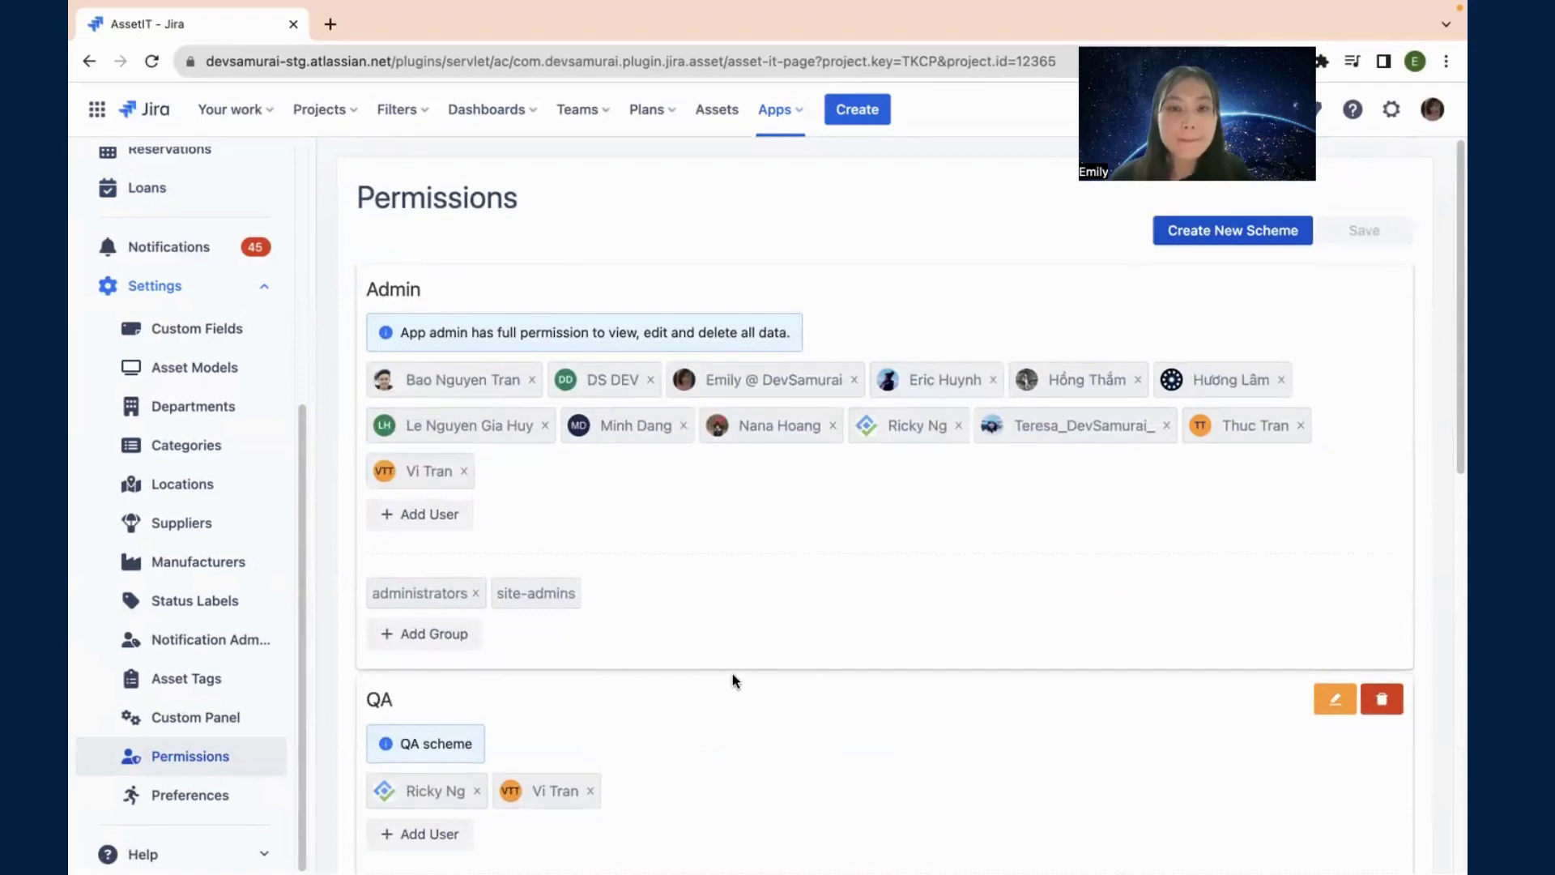
scroll(734, 680, down, 10)
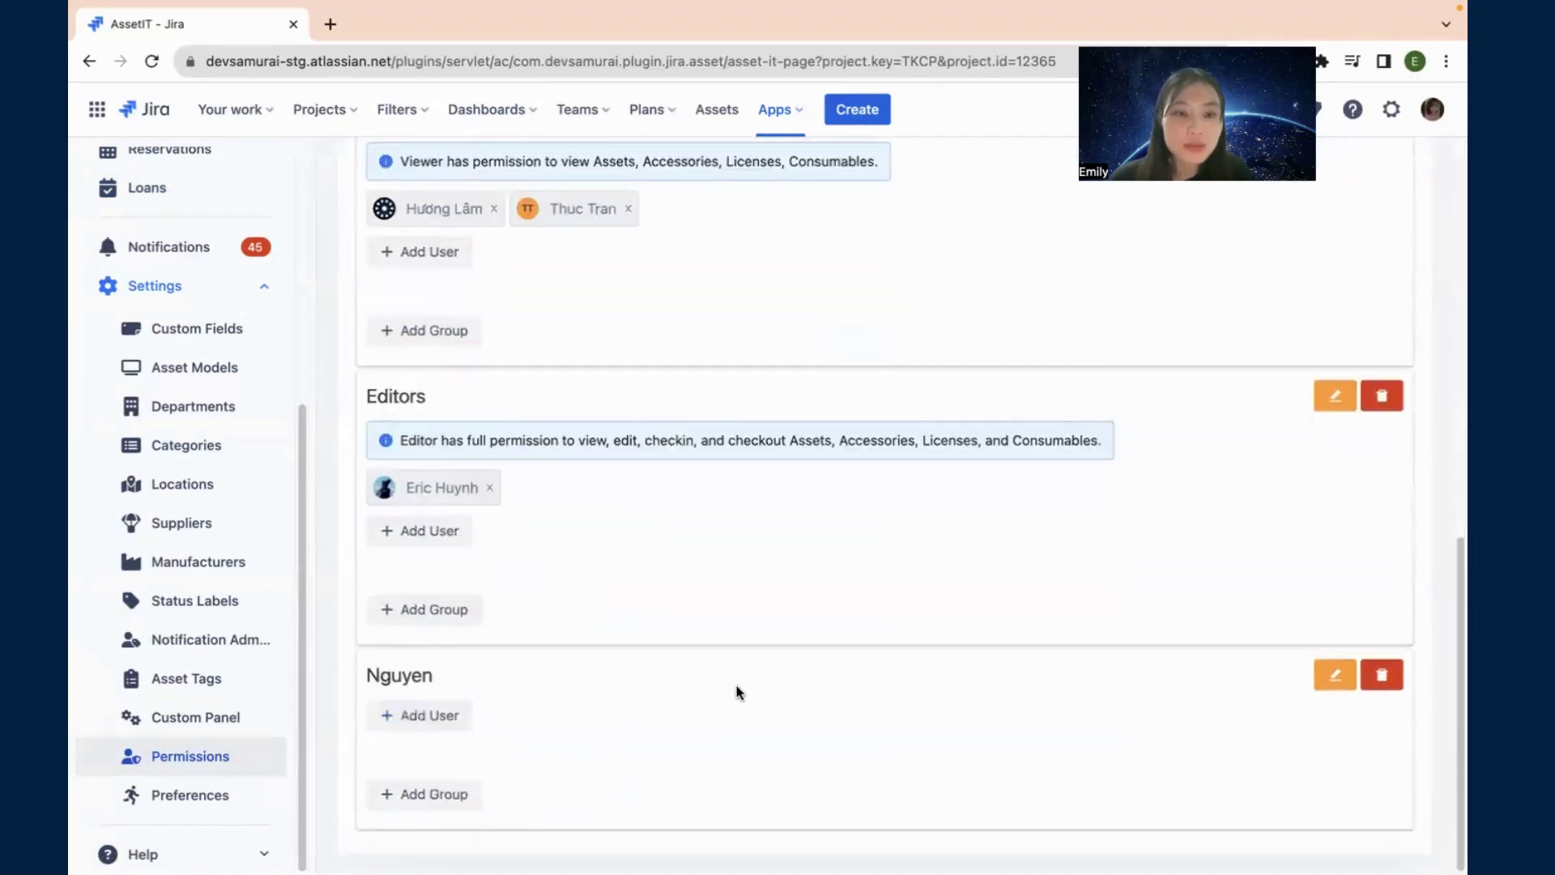
scroll(729, 713, up, 8)
scroll(724, 745, up, 3)
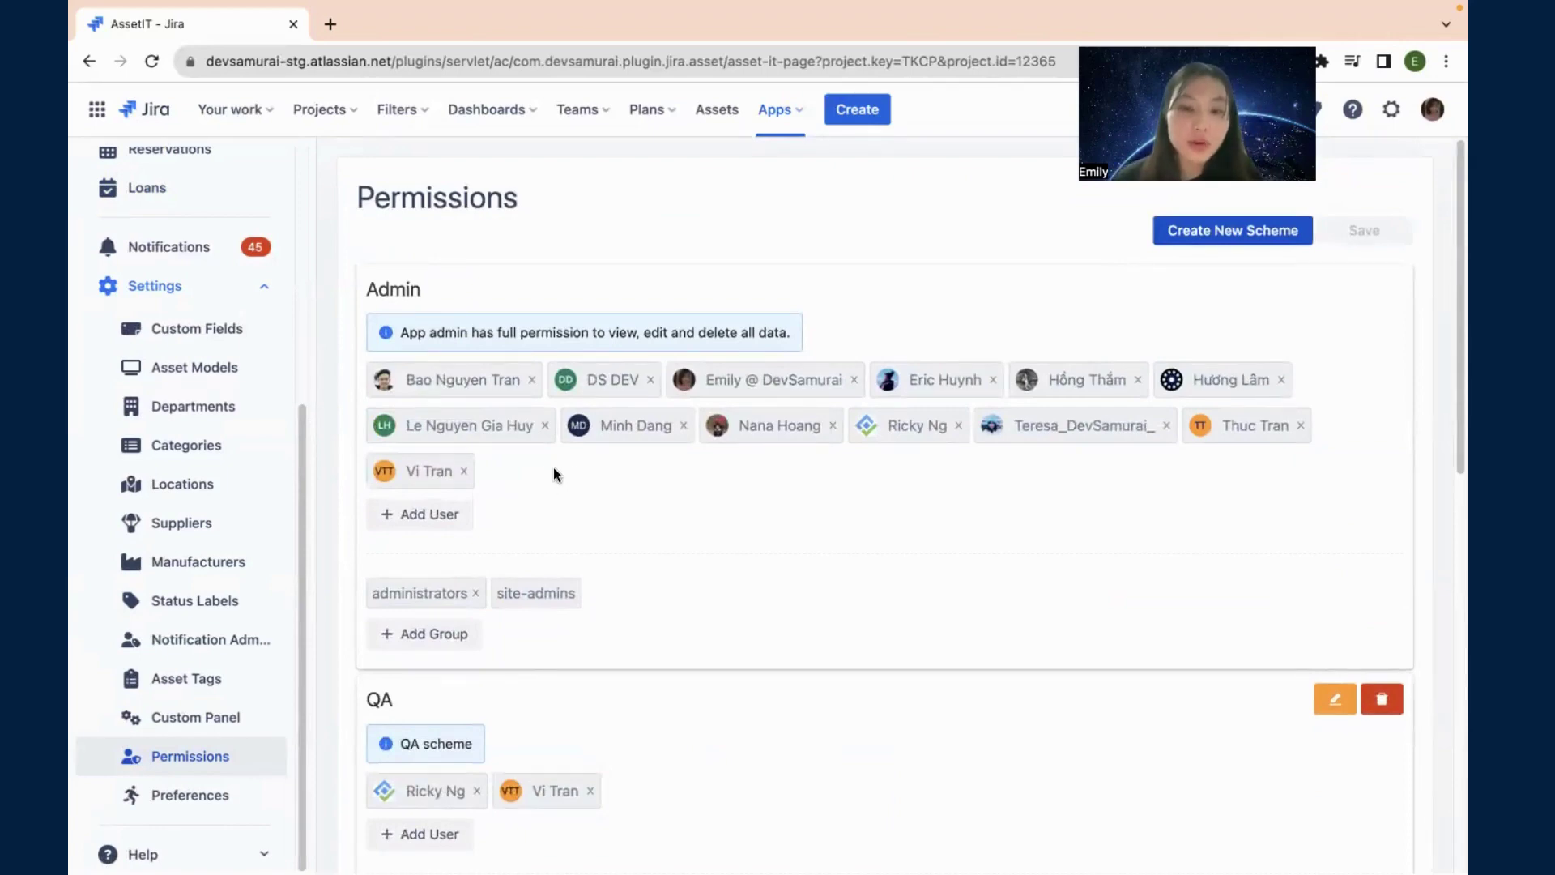
scroll(677, 511, down, 8)
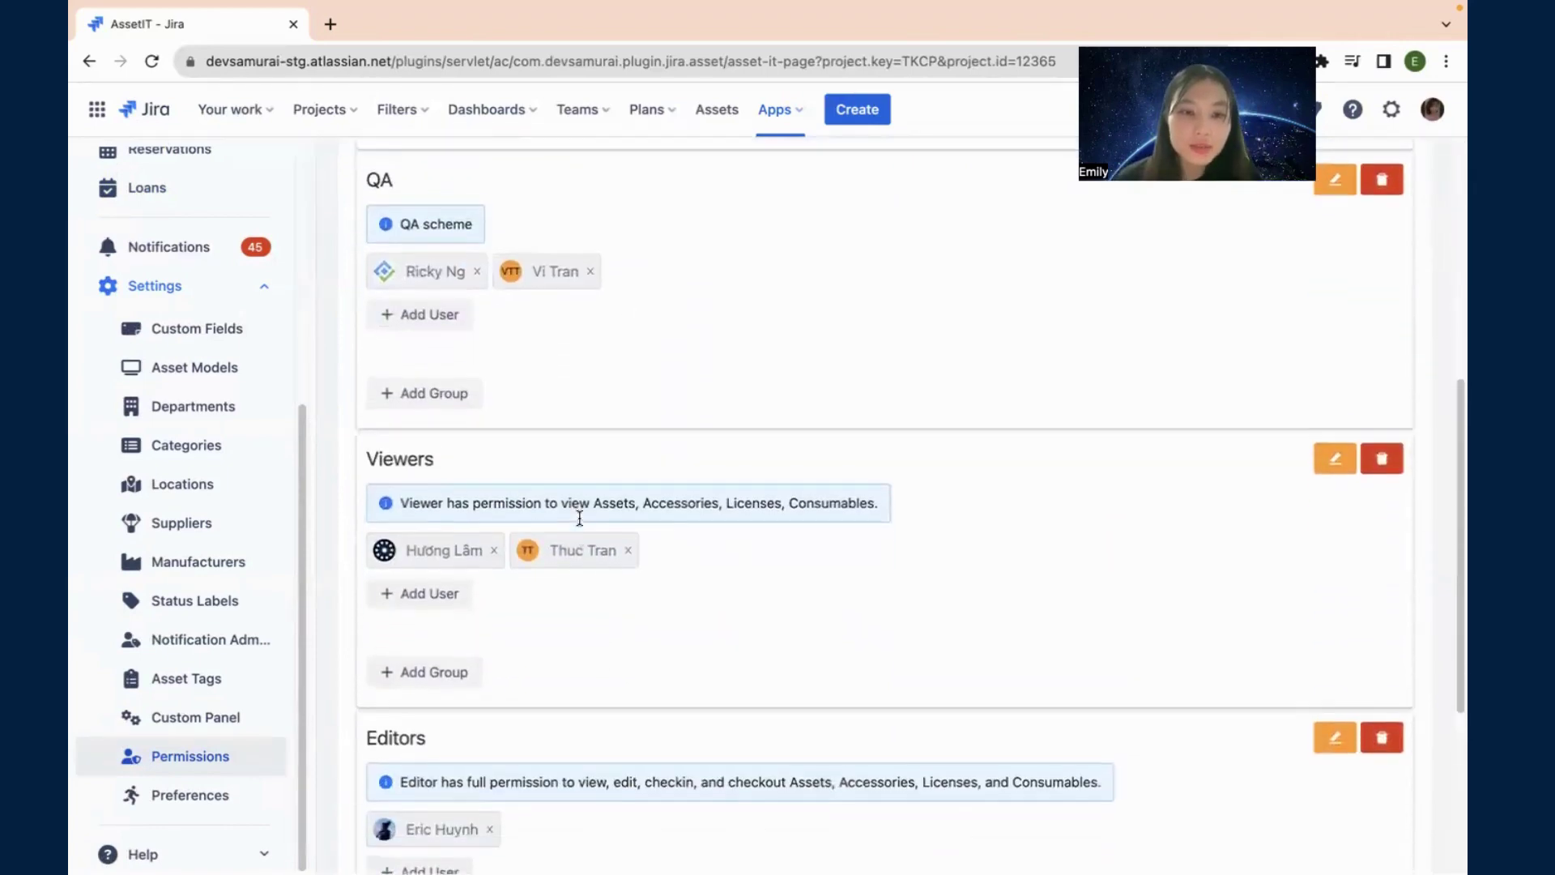
scroll(549, 619, down, 2)
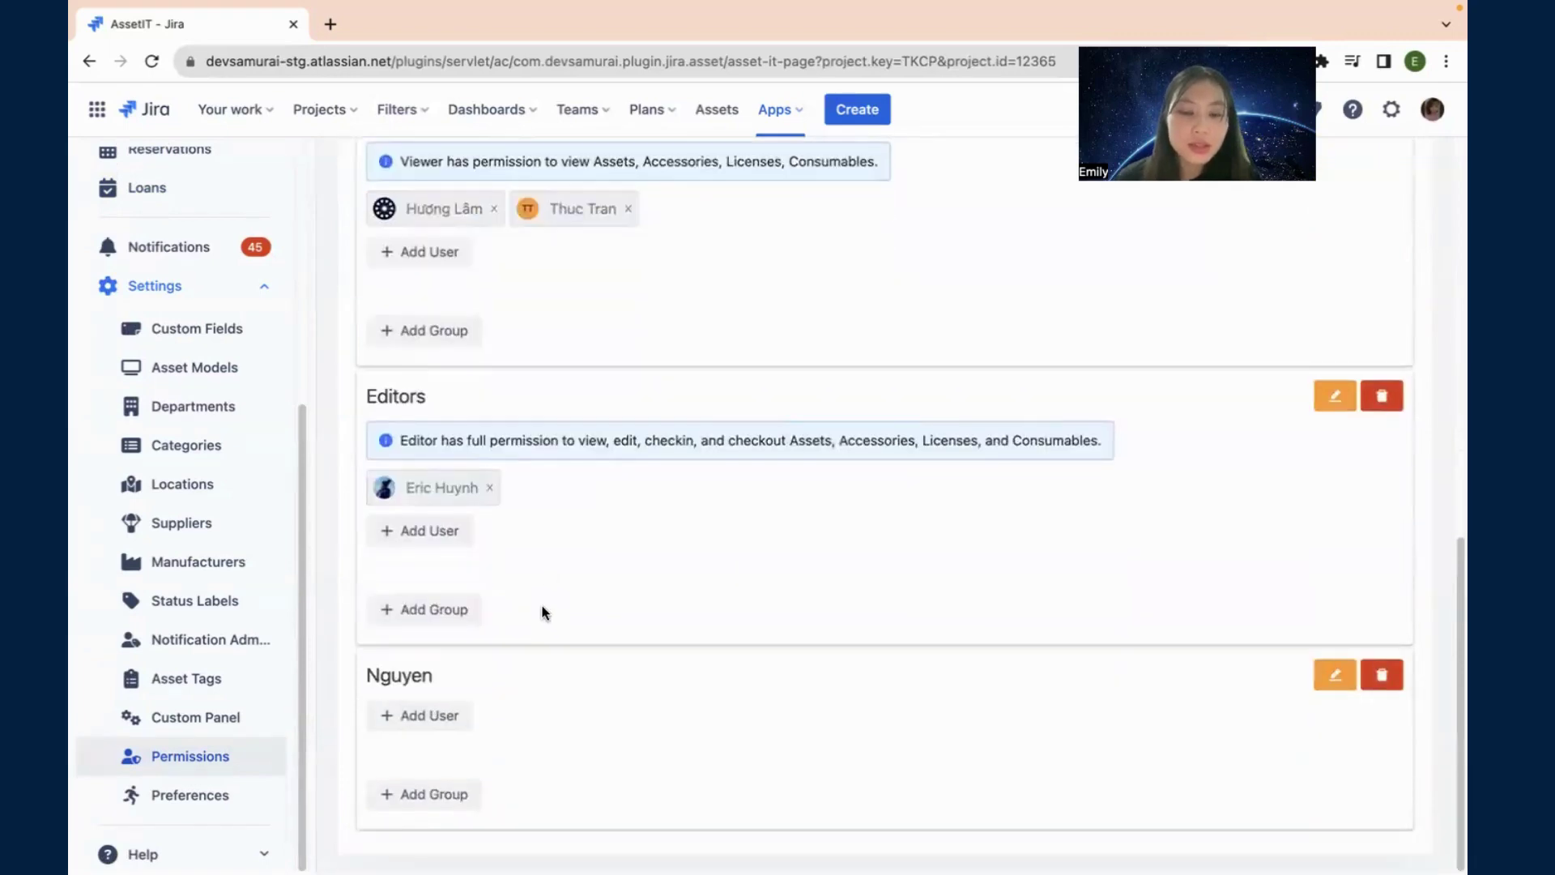
scroll(542, 613, up, 4)
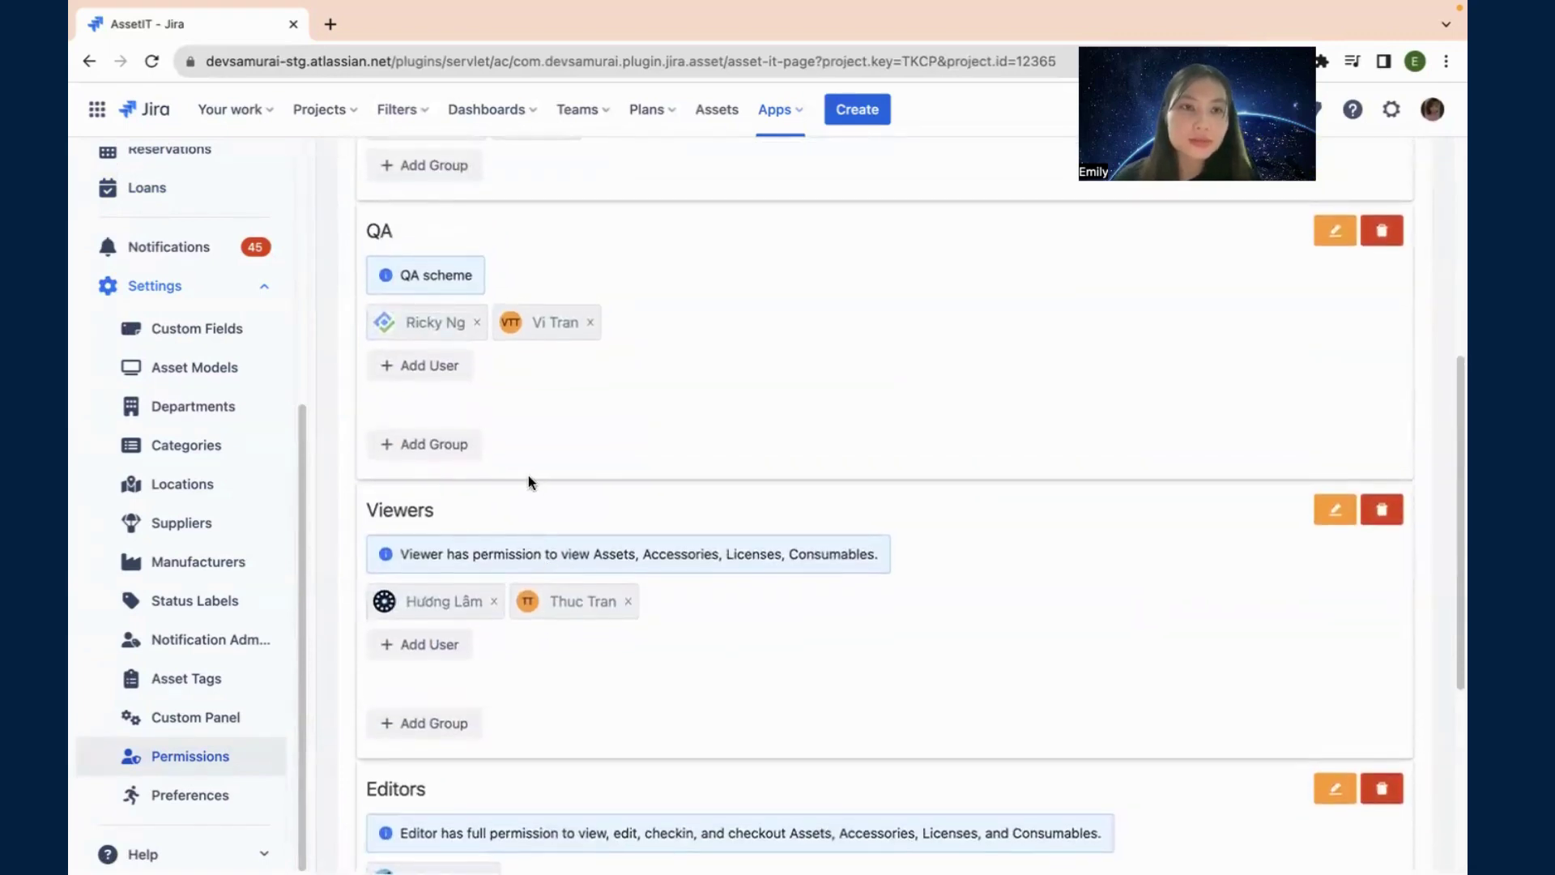
Step: Switch to the FIRST project's AssetIT Permissions page and examine its Admin, Viewers and Editors schemes
click(727, 418)
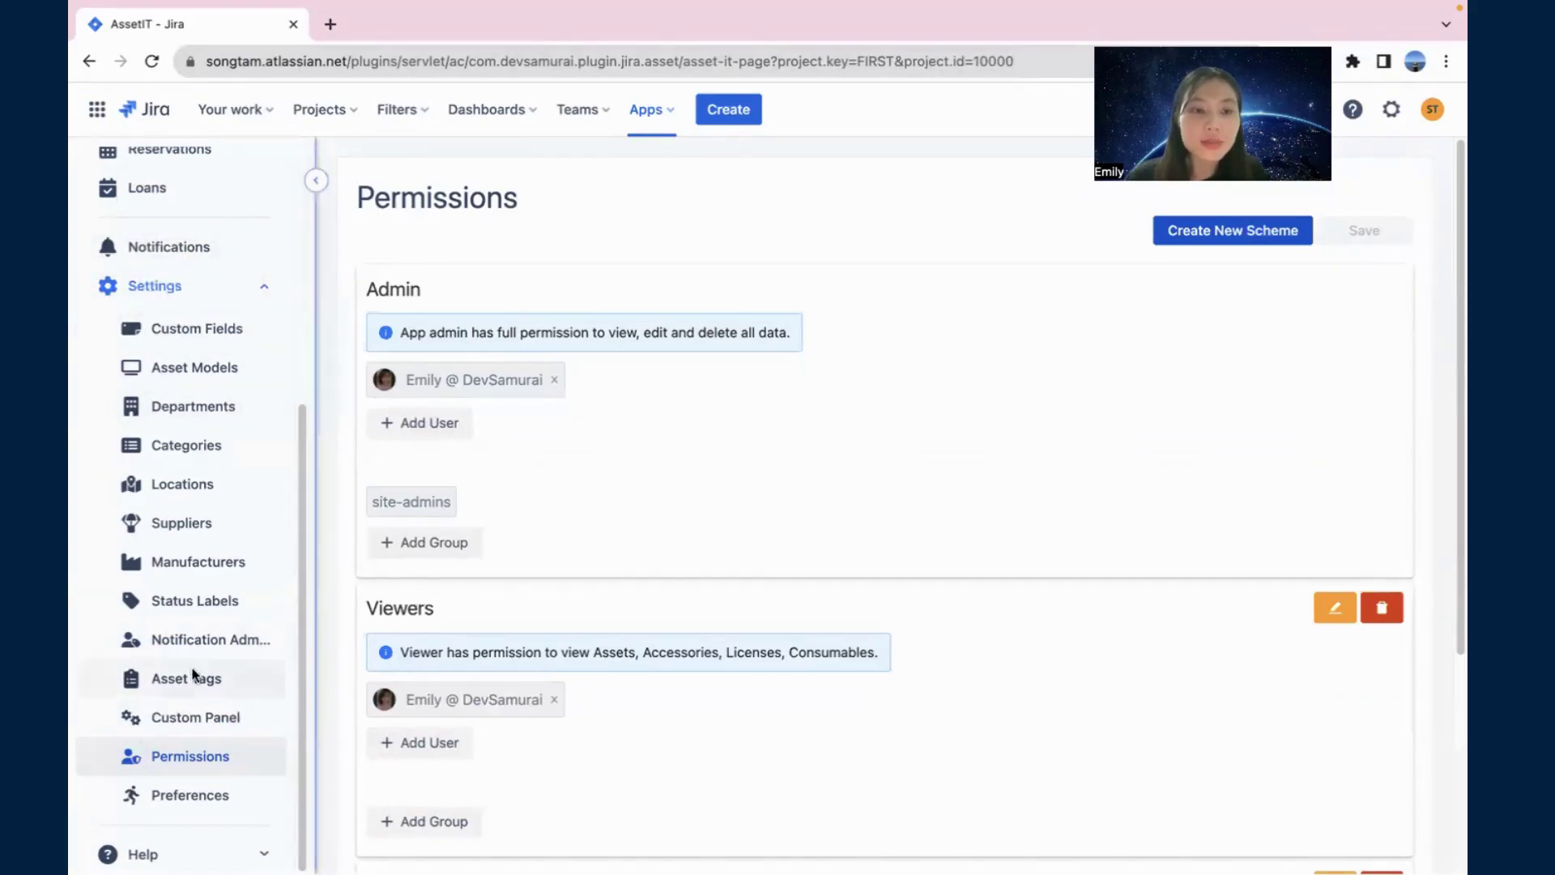
scroll(186, 664, down, 3)
scroll(222, 599, up, 5)
scroll(203, 599, down, 4)
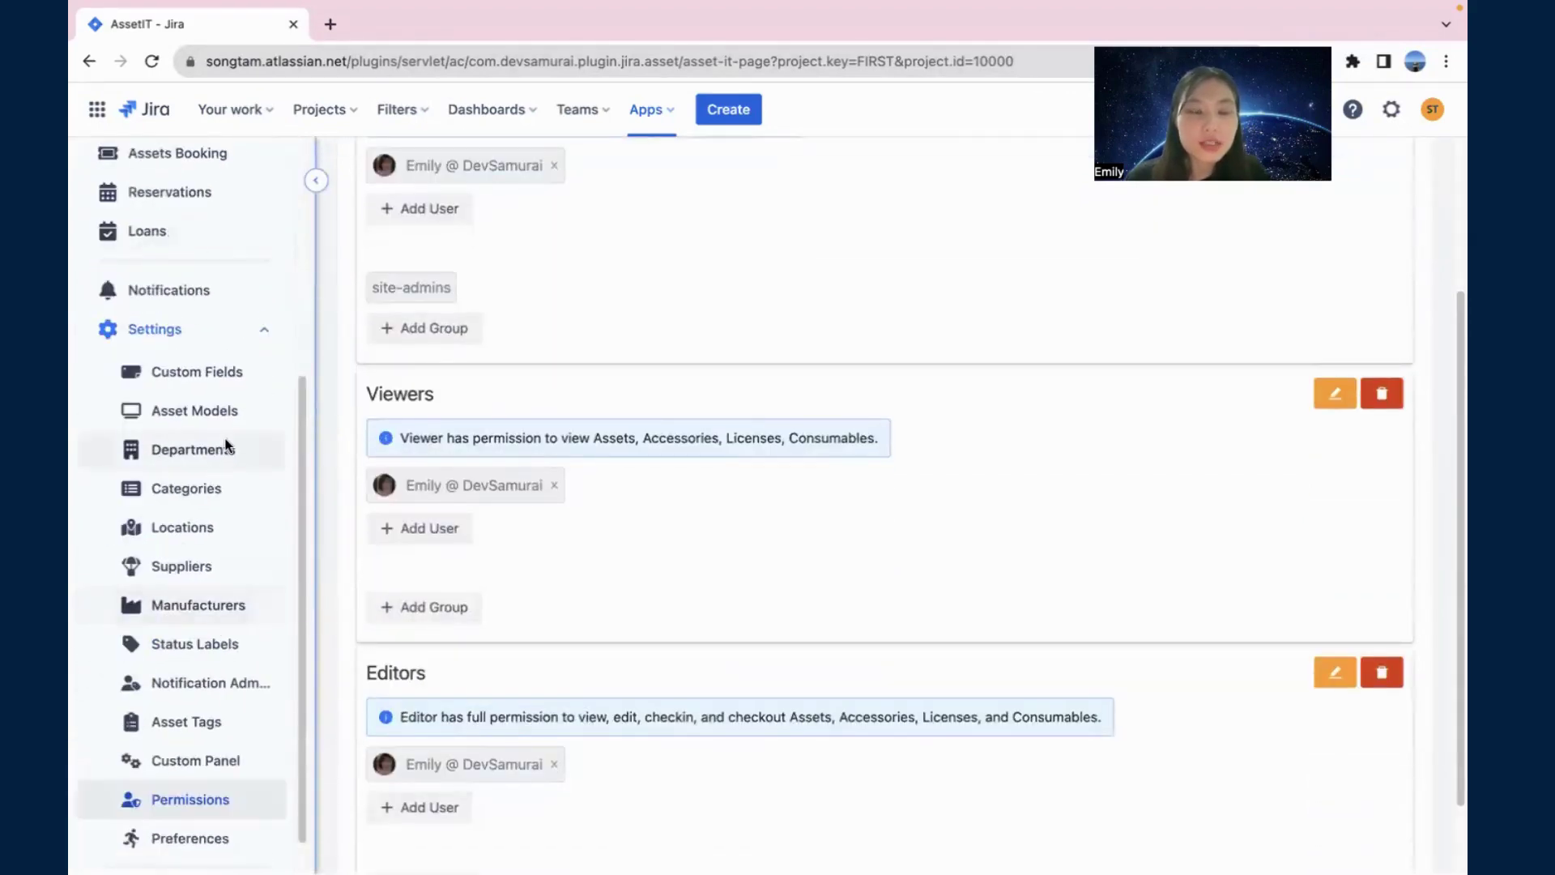
scroll(208, 532, up, 4)
scroll(211, 534, down, 2)
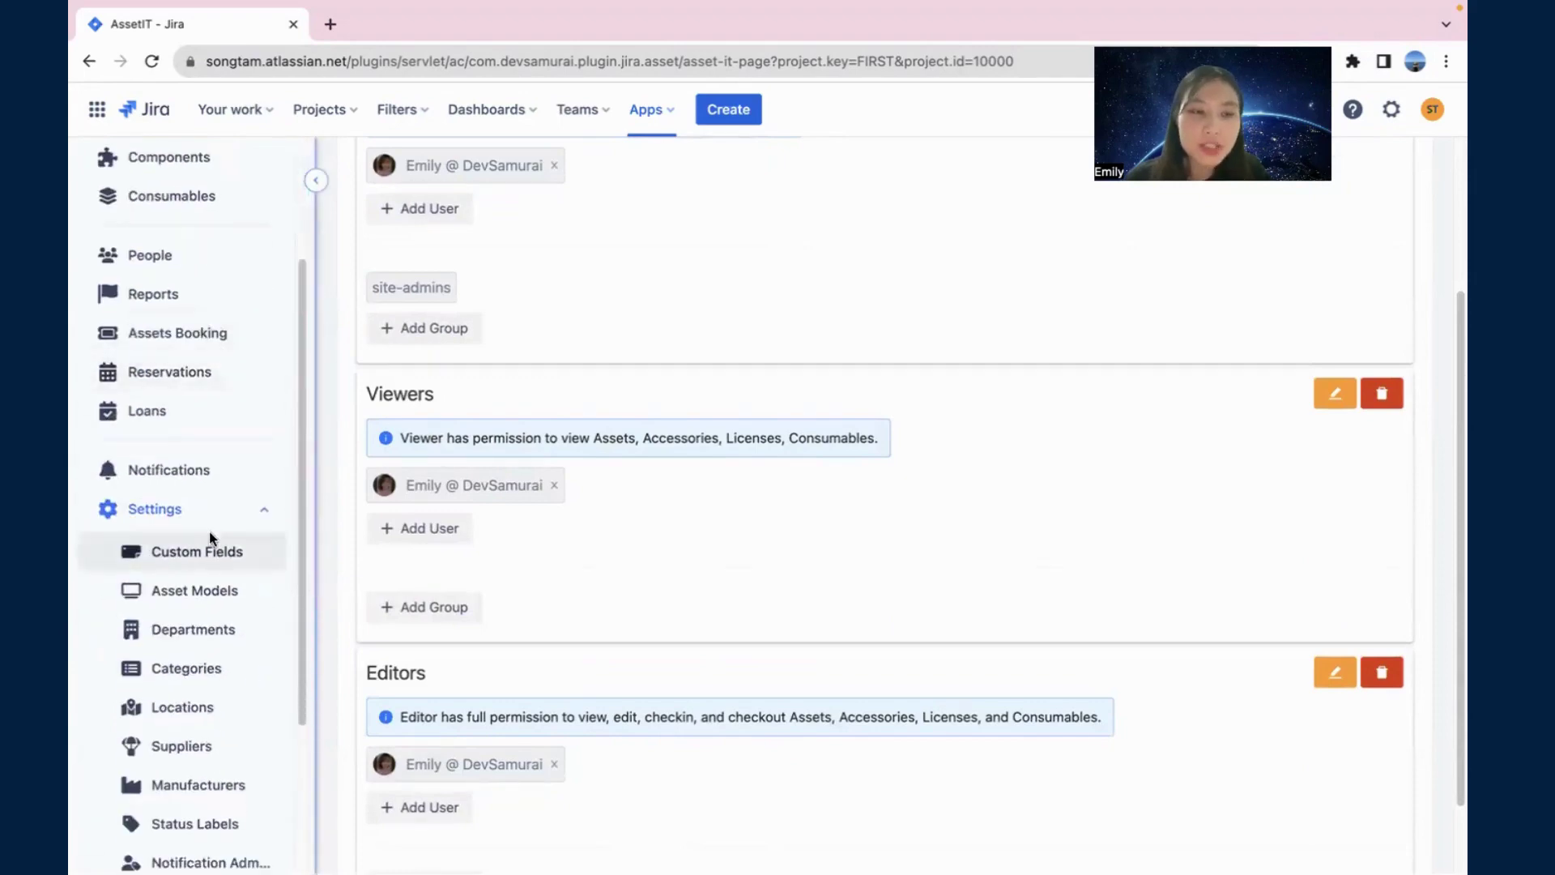
scroll(519, 417, up, 3)
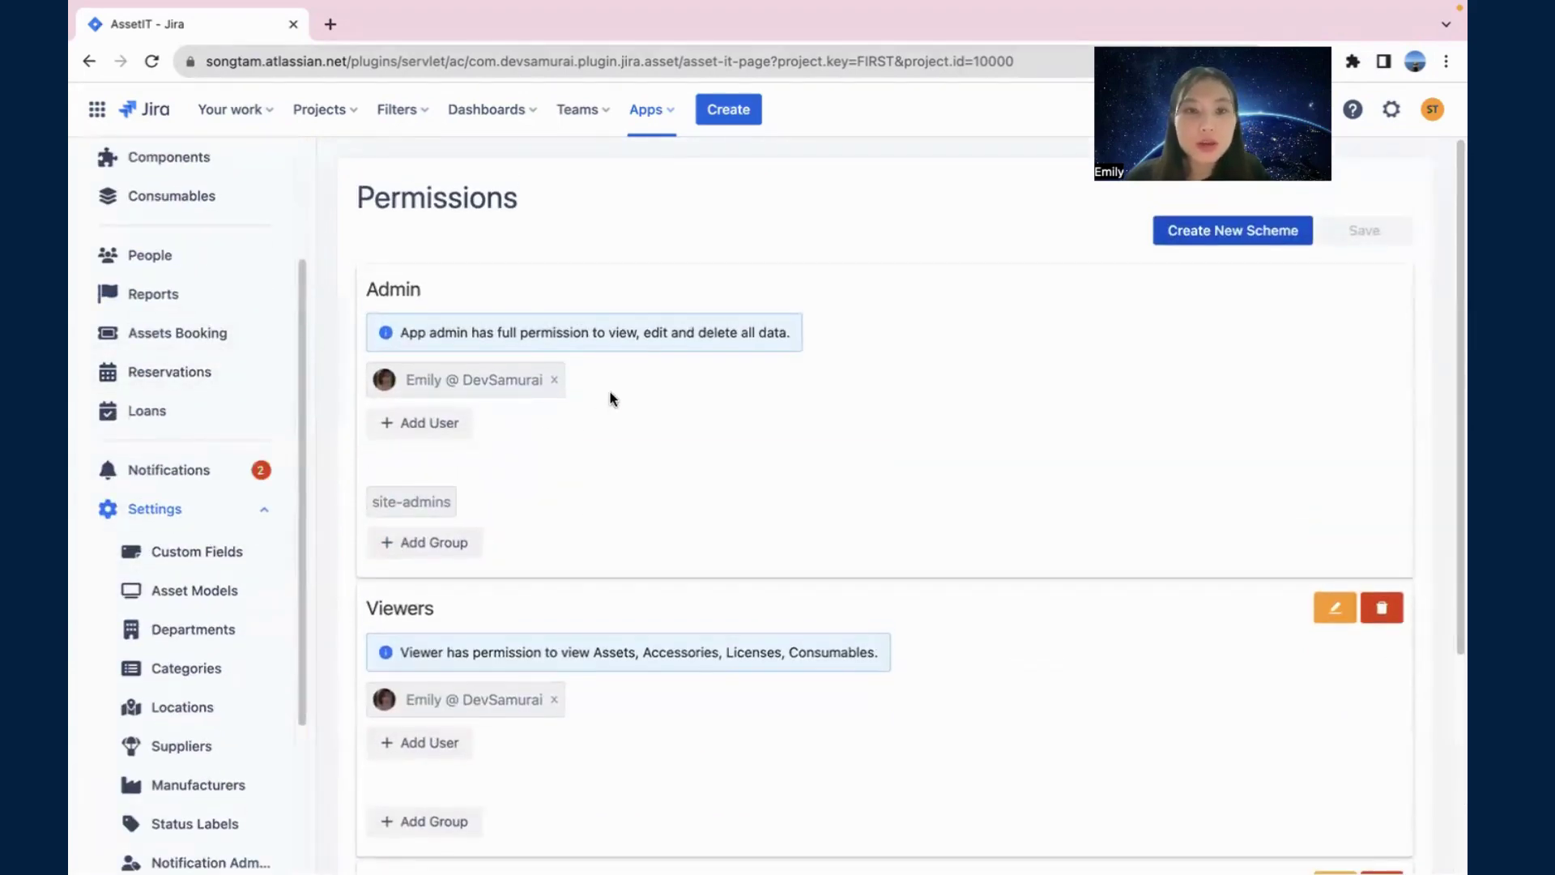
scroll(642, 437, down, 3)
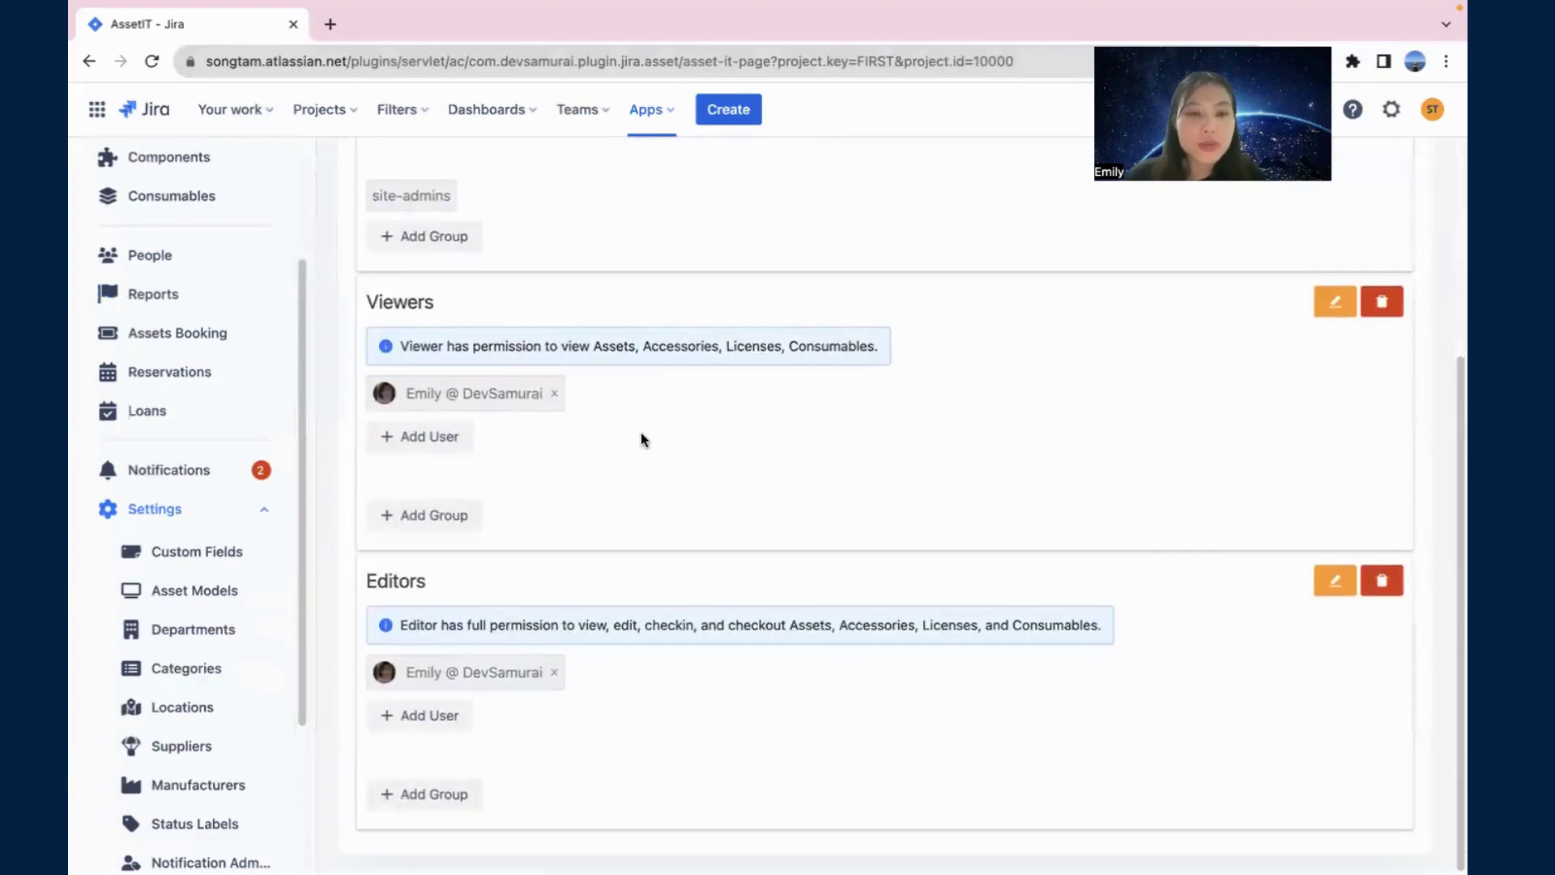
scroll(648, 470, up, 3)
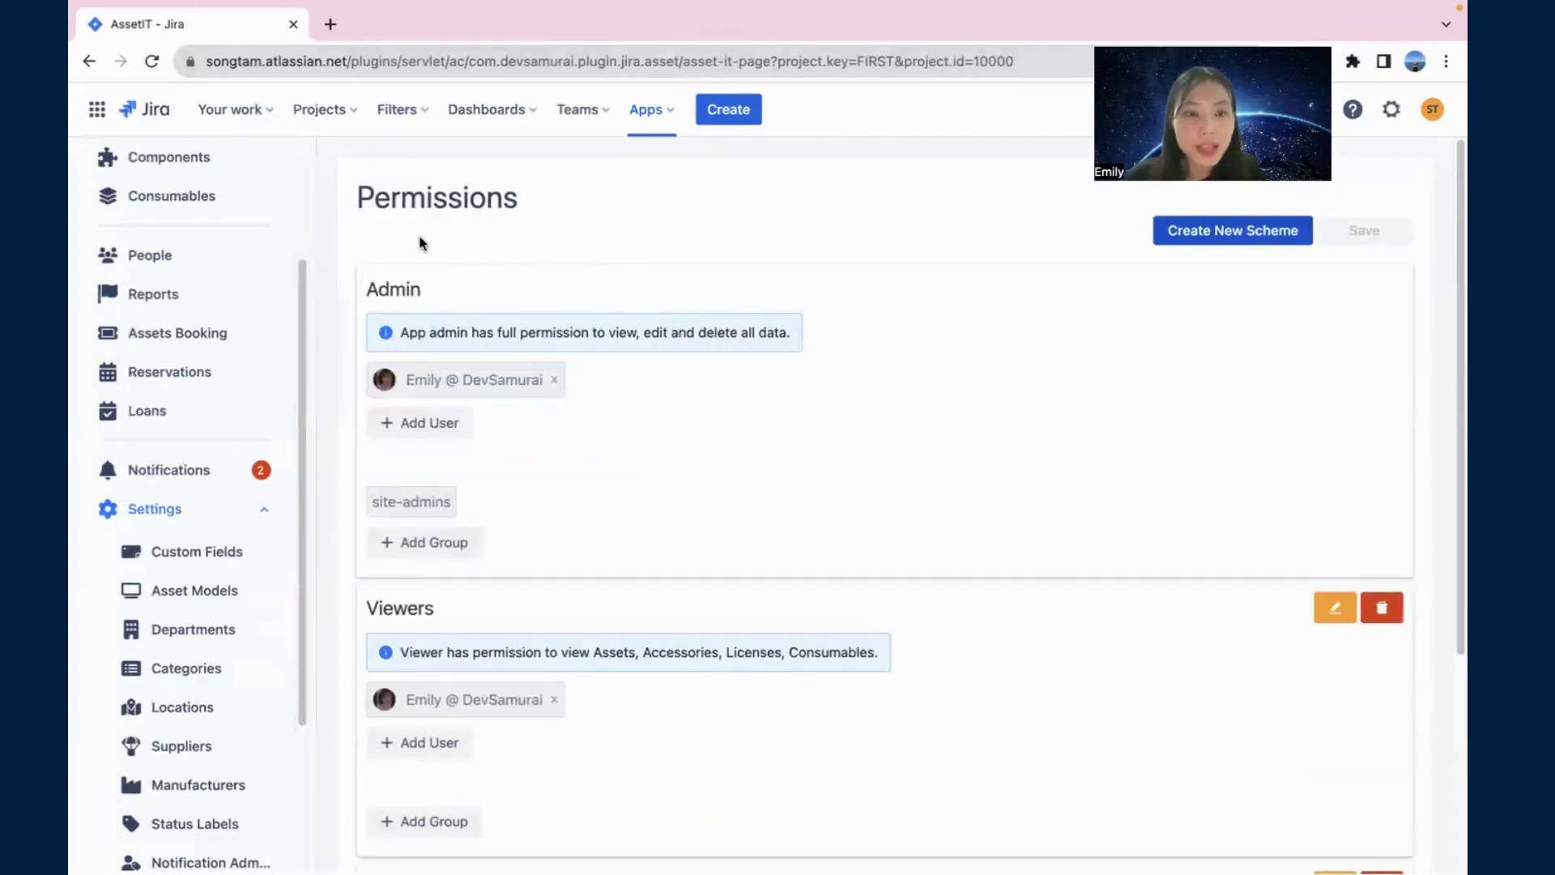
scroll(462, 510, down, 4)
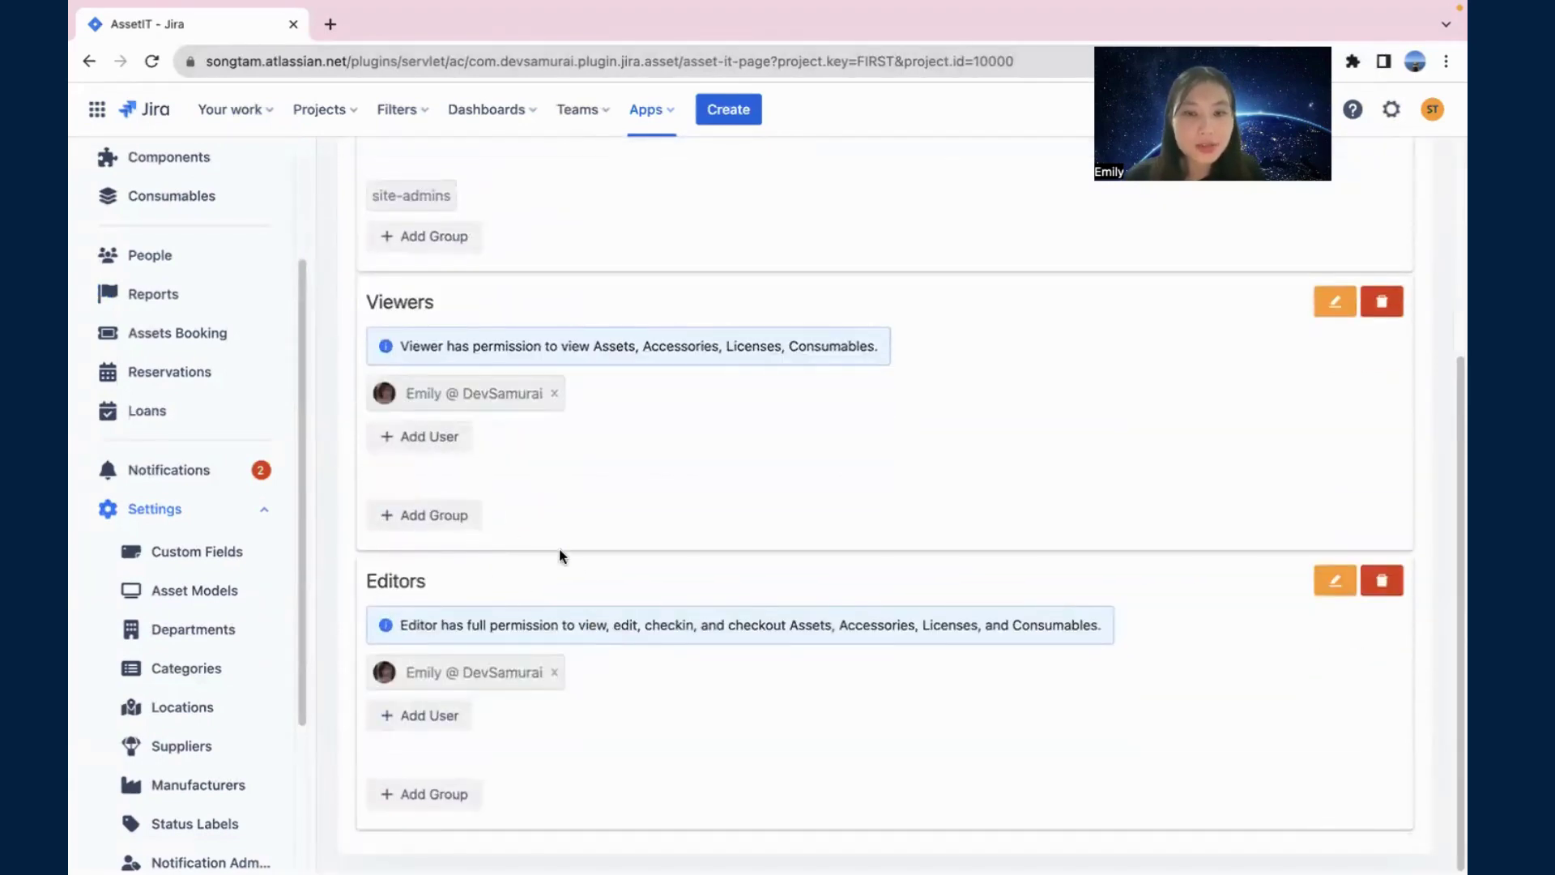
scroll(559, 555, up, 2)
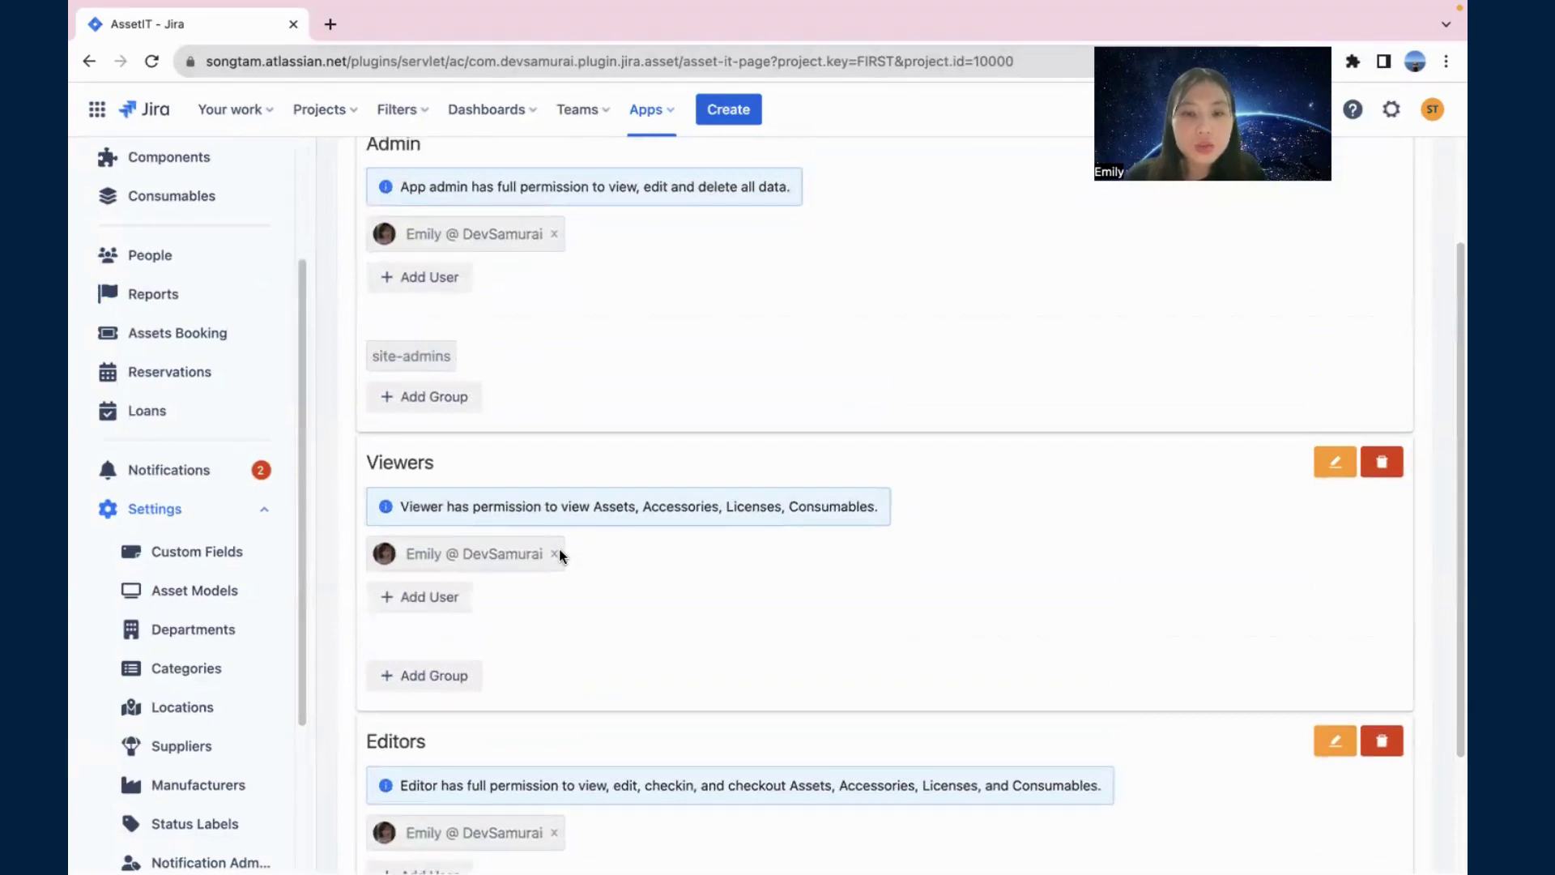
scroll(797, 518, up, 2)
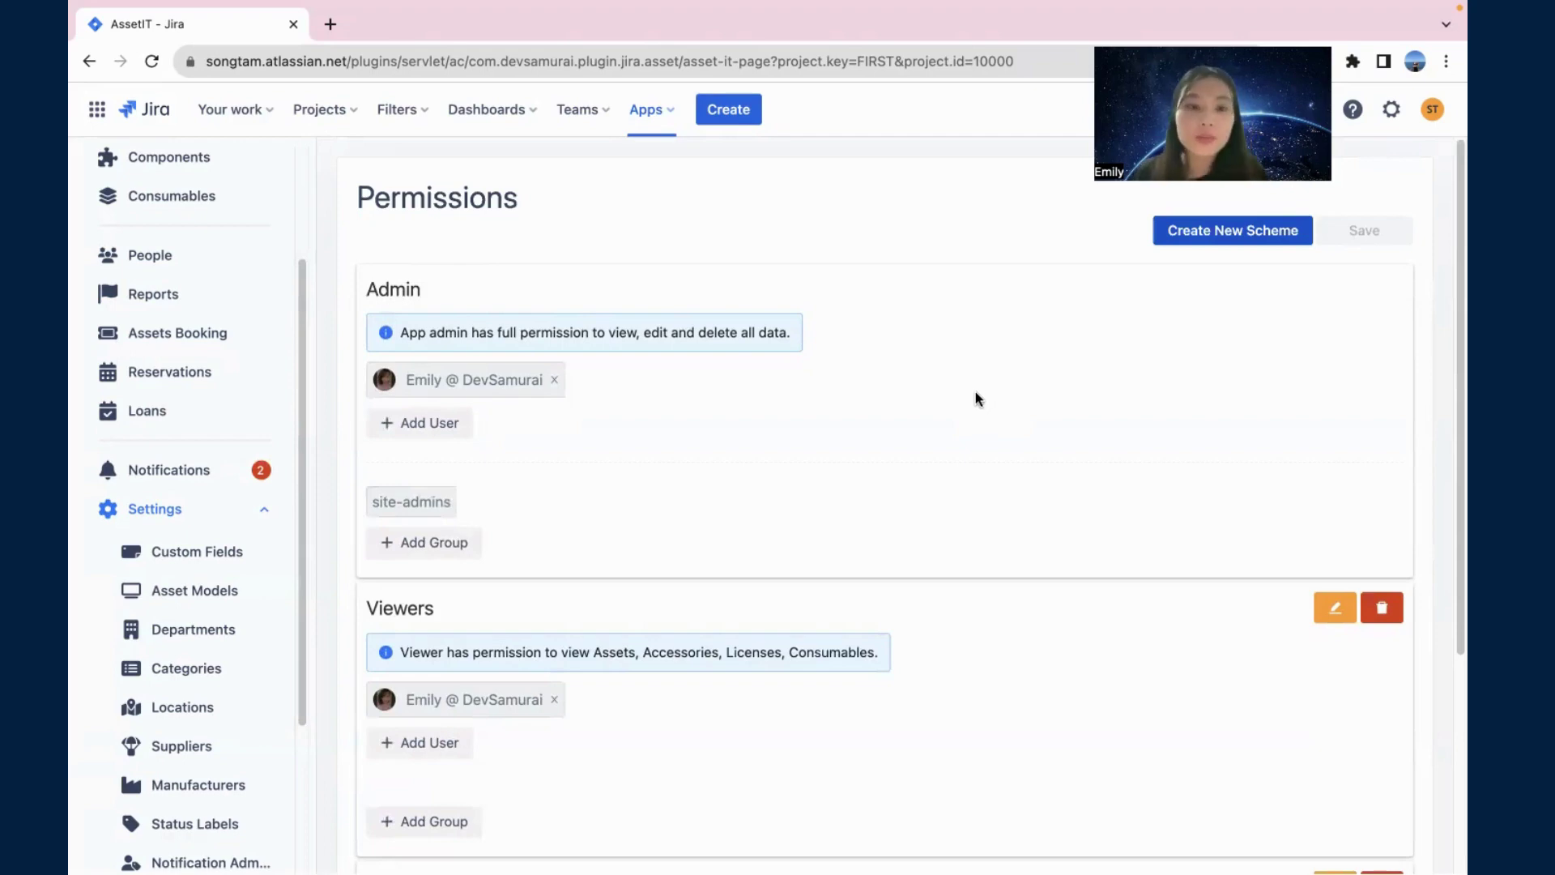
scroll(972, 393, down, 3)
scroll(980, 413, up, 3)
scroll(988, 438, down, 4)
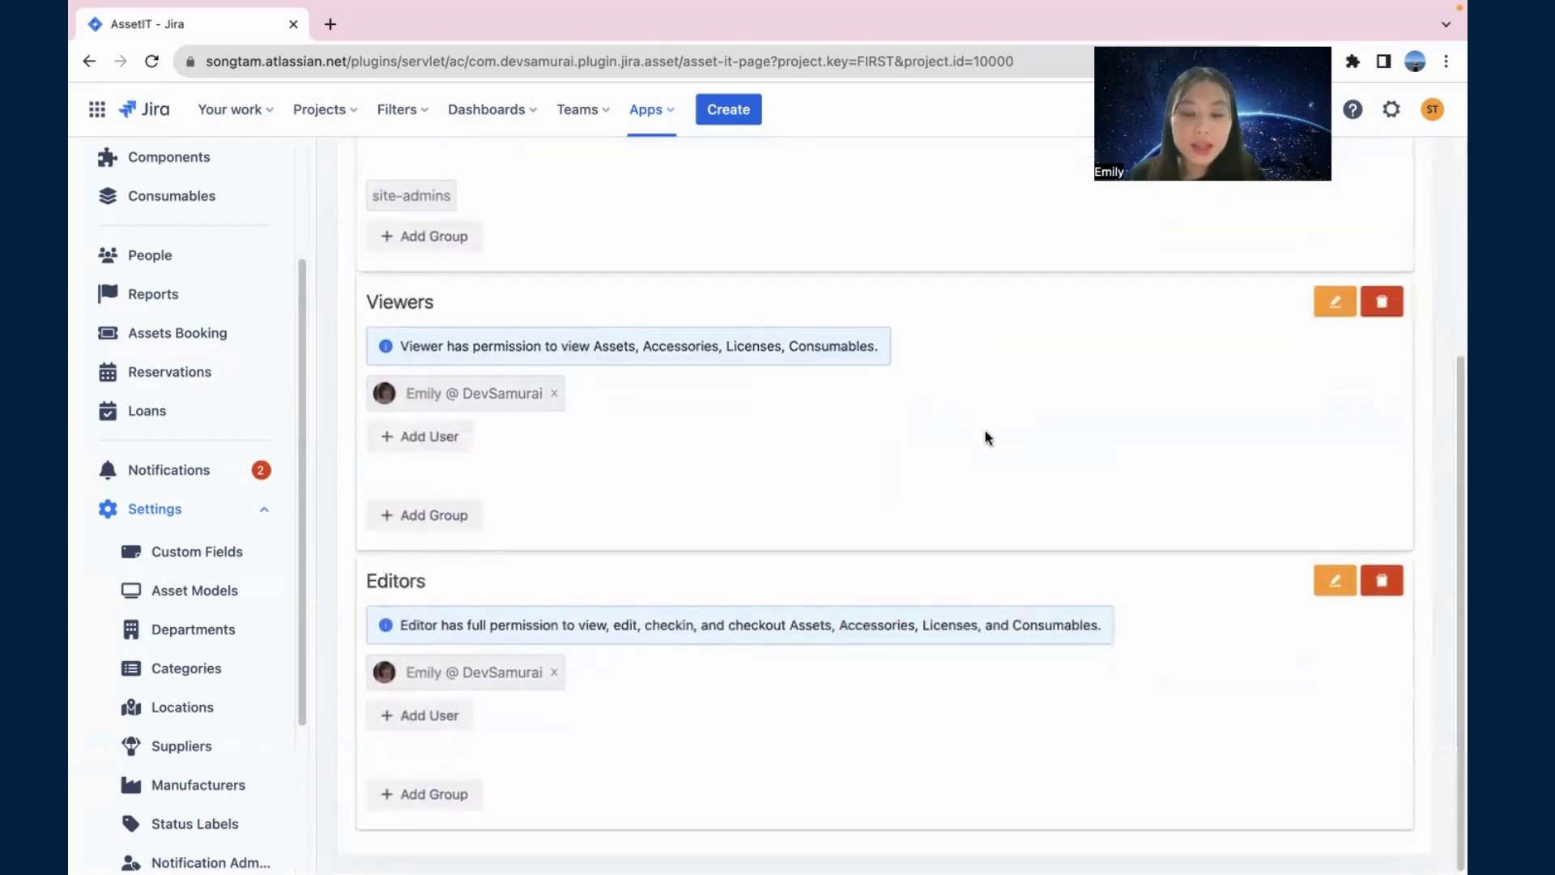
scroll(988, 453, up, 4)
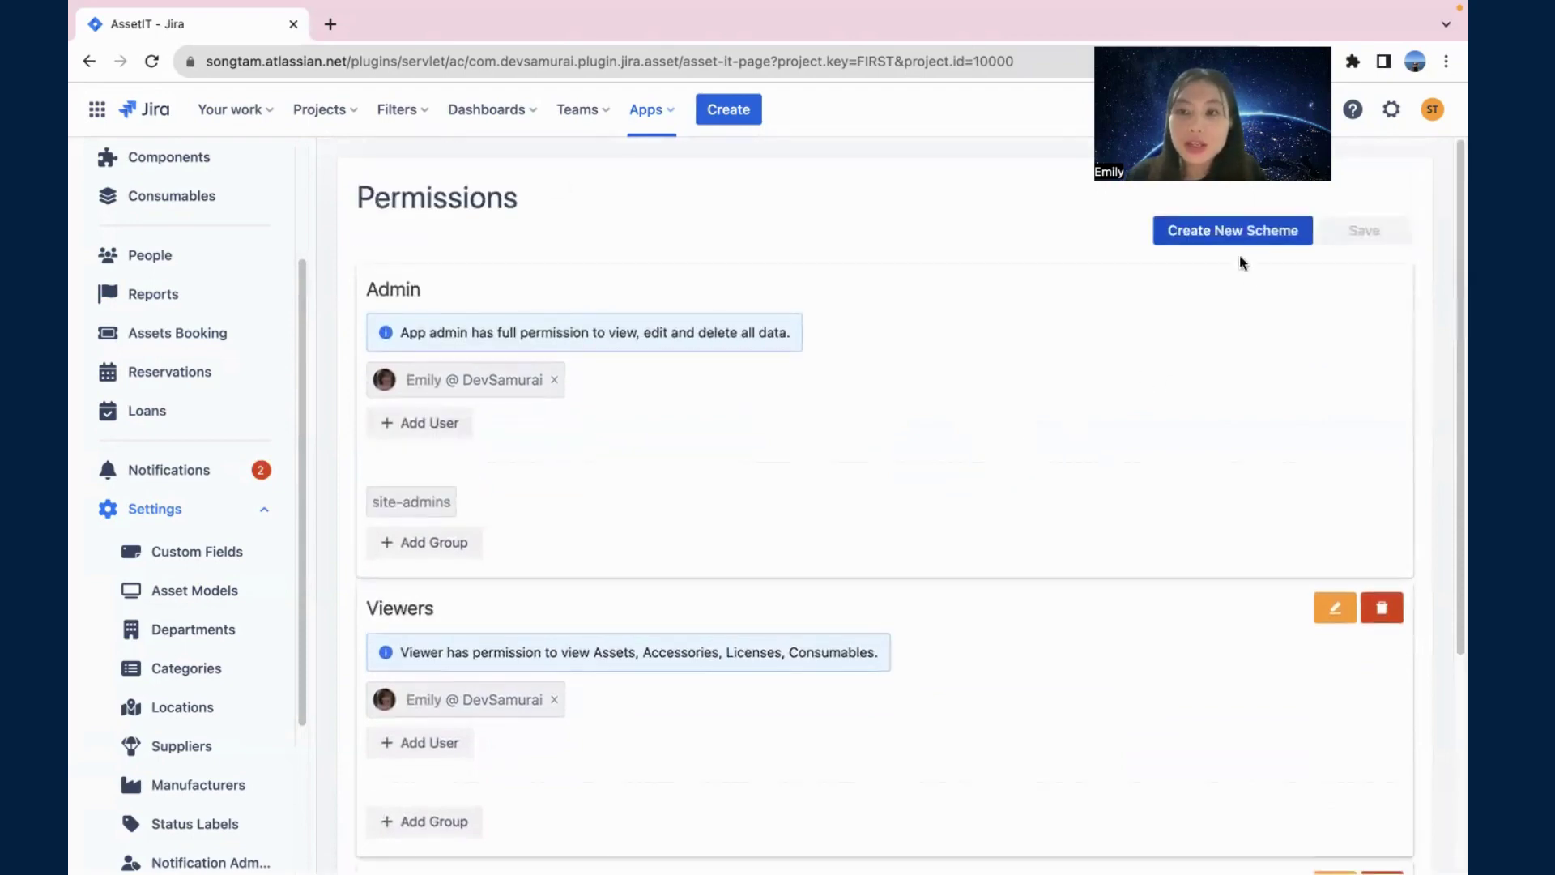
Step: Start a new permission scheme, look over its permission categories, and name it Demo
click(1238, 233)
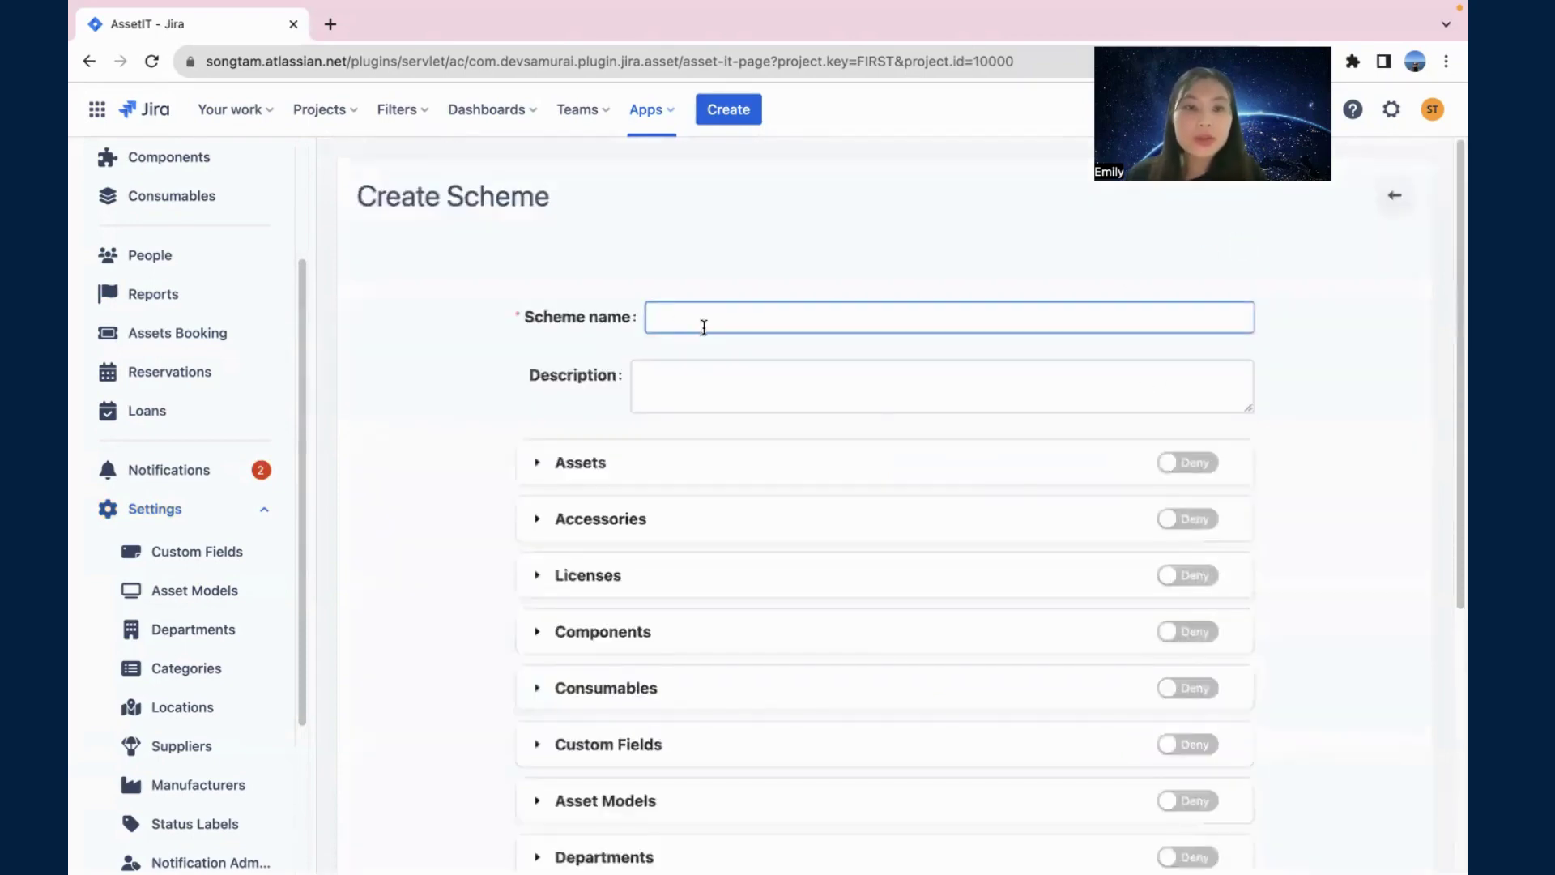
scroll(743, 440, down, 4)
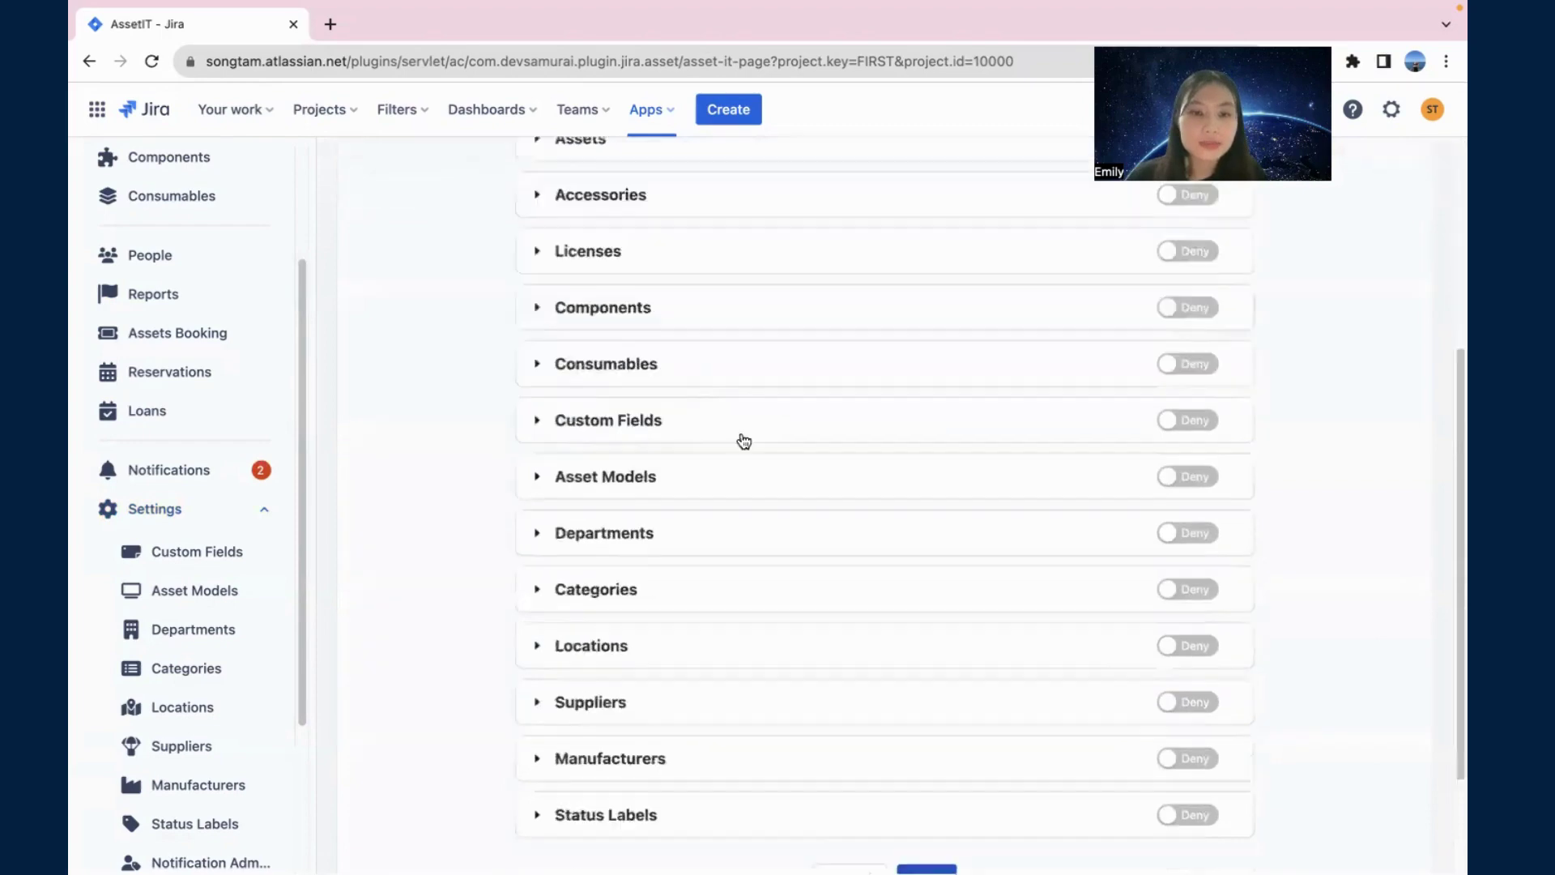
scroll(743, 441, up, 4)
click(712, 316)
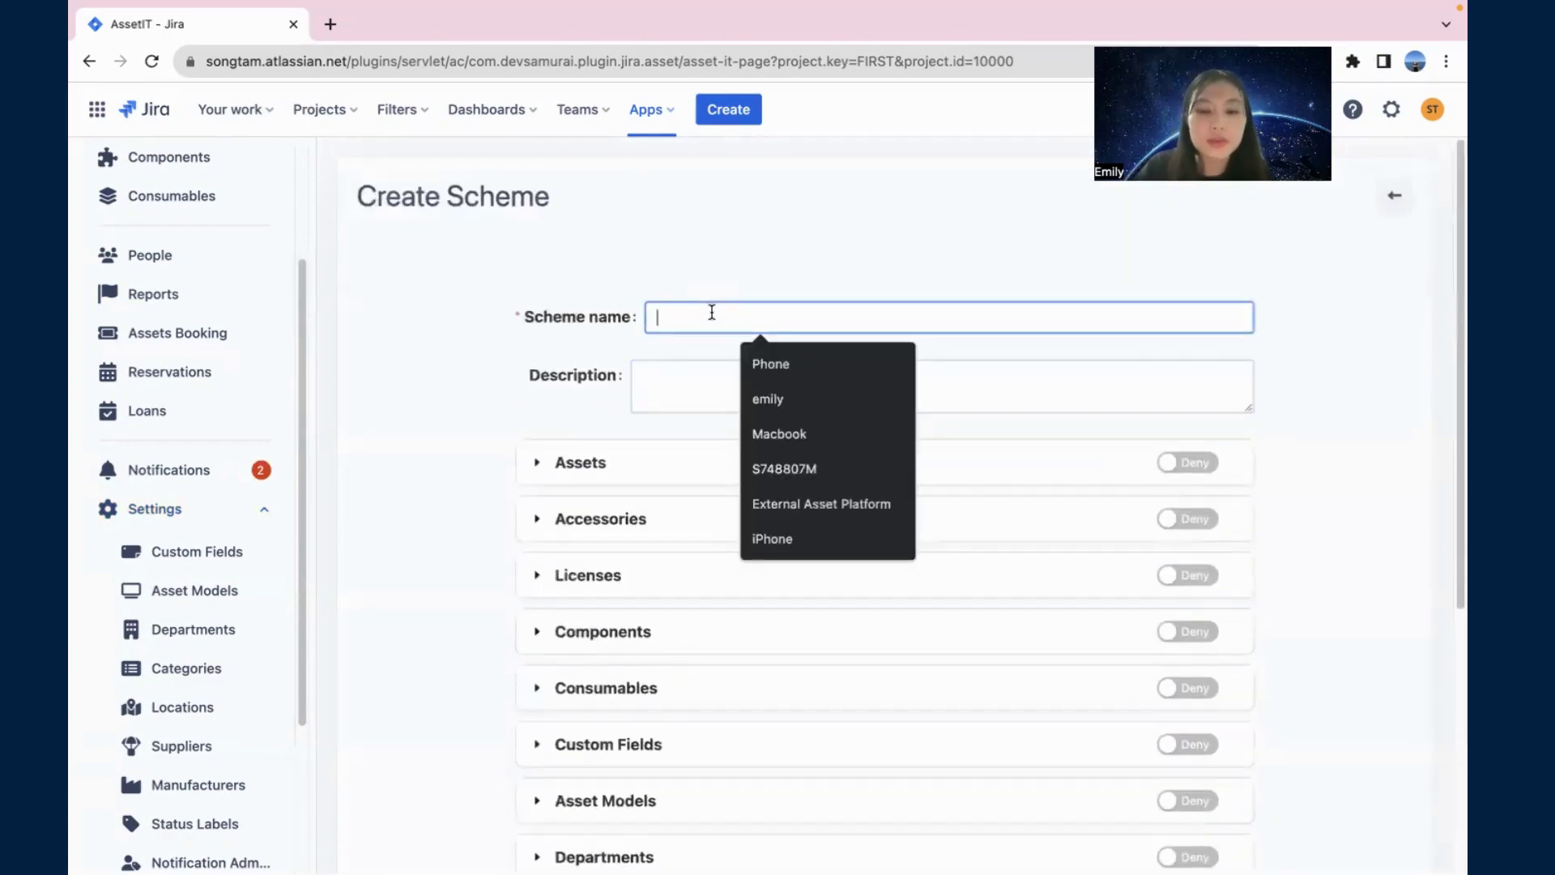
text(Demo)
Step: Allow Assets, Accessories, Licenses and Components in the Demo scheme, save it, and find it in the permissions list
scroll(739, 424, down, 1)
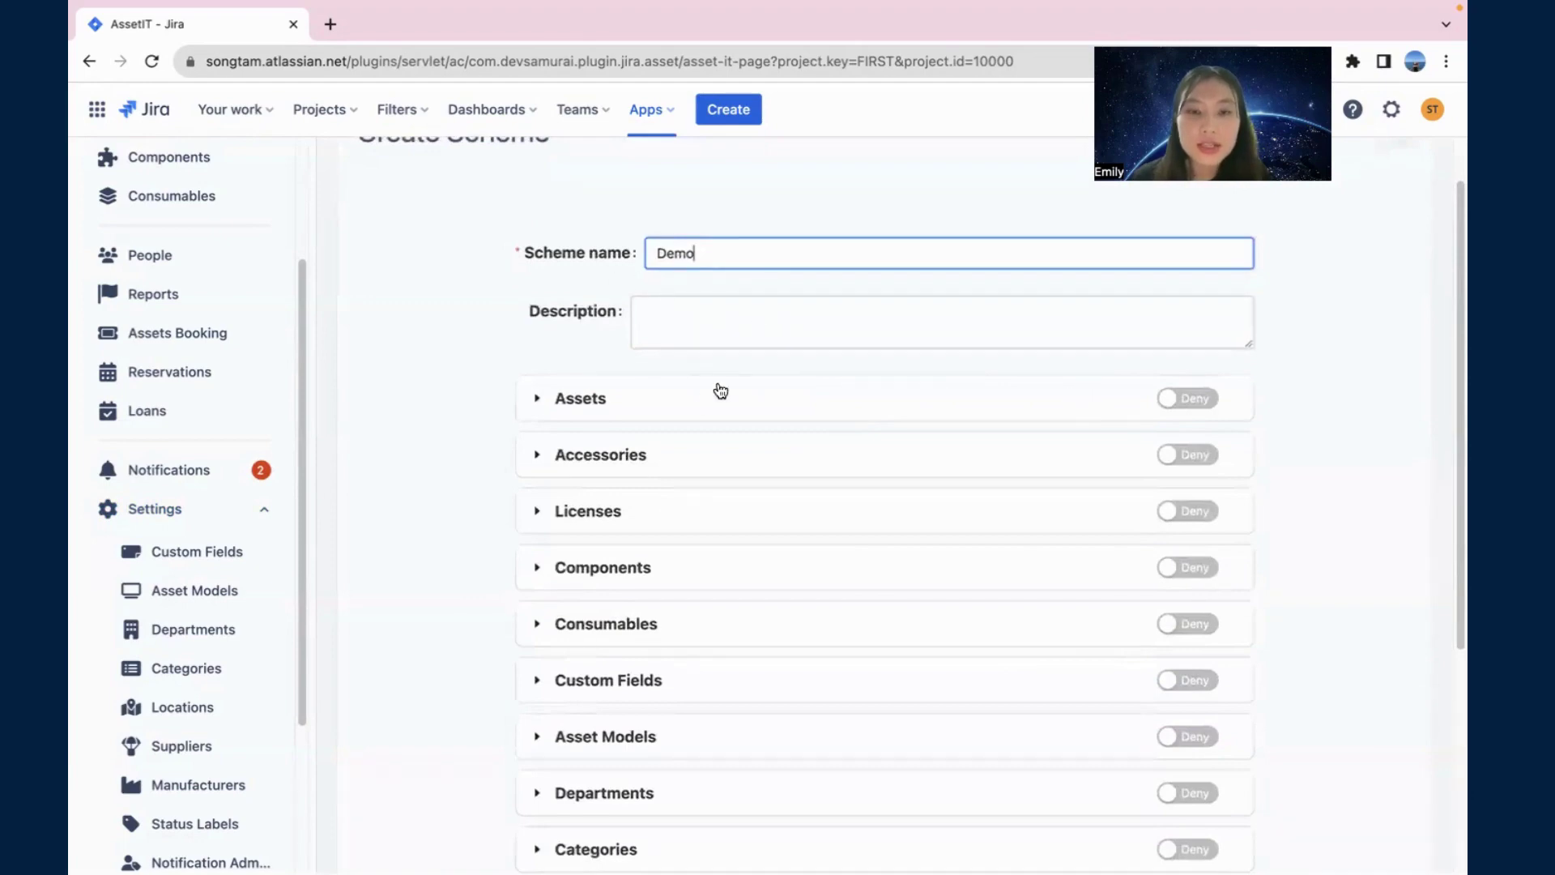
scroll(1107, 385, down, 1)
click(1179, 374)
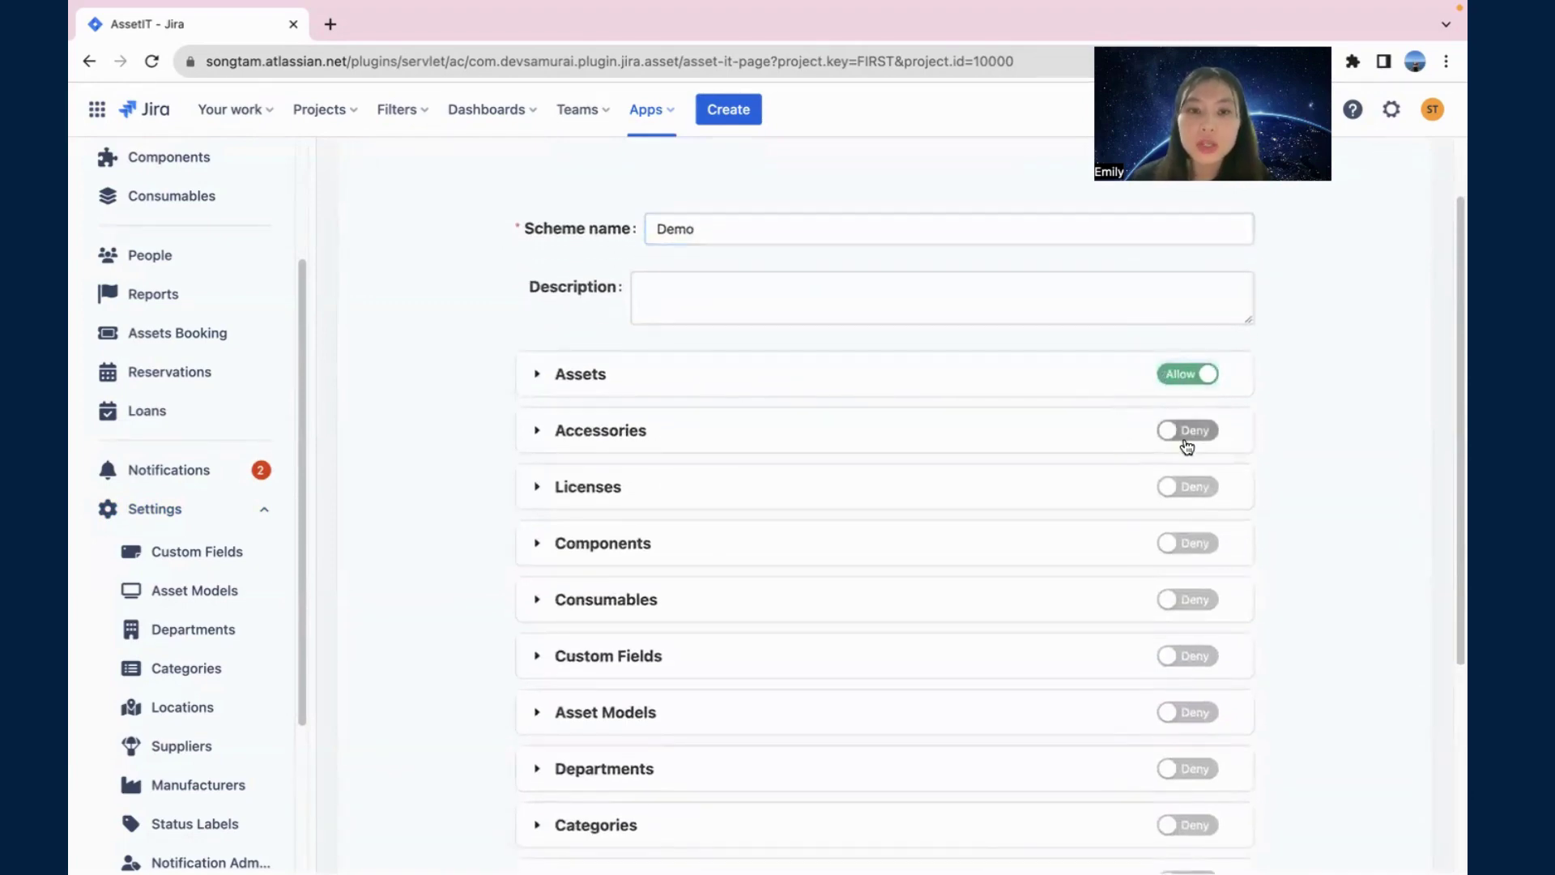
click(1177, 438)
click(1178, 488)
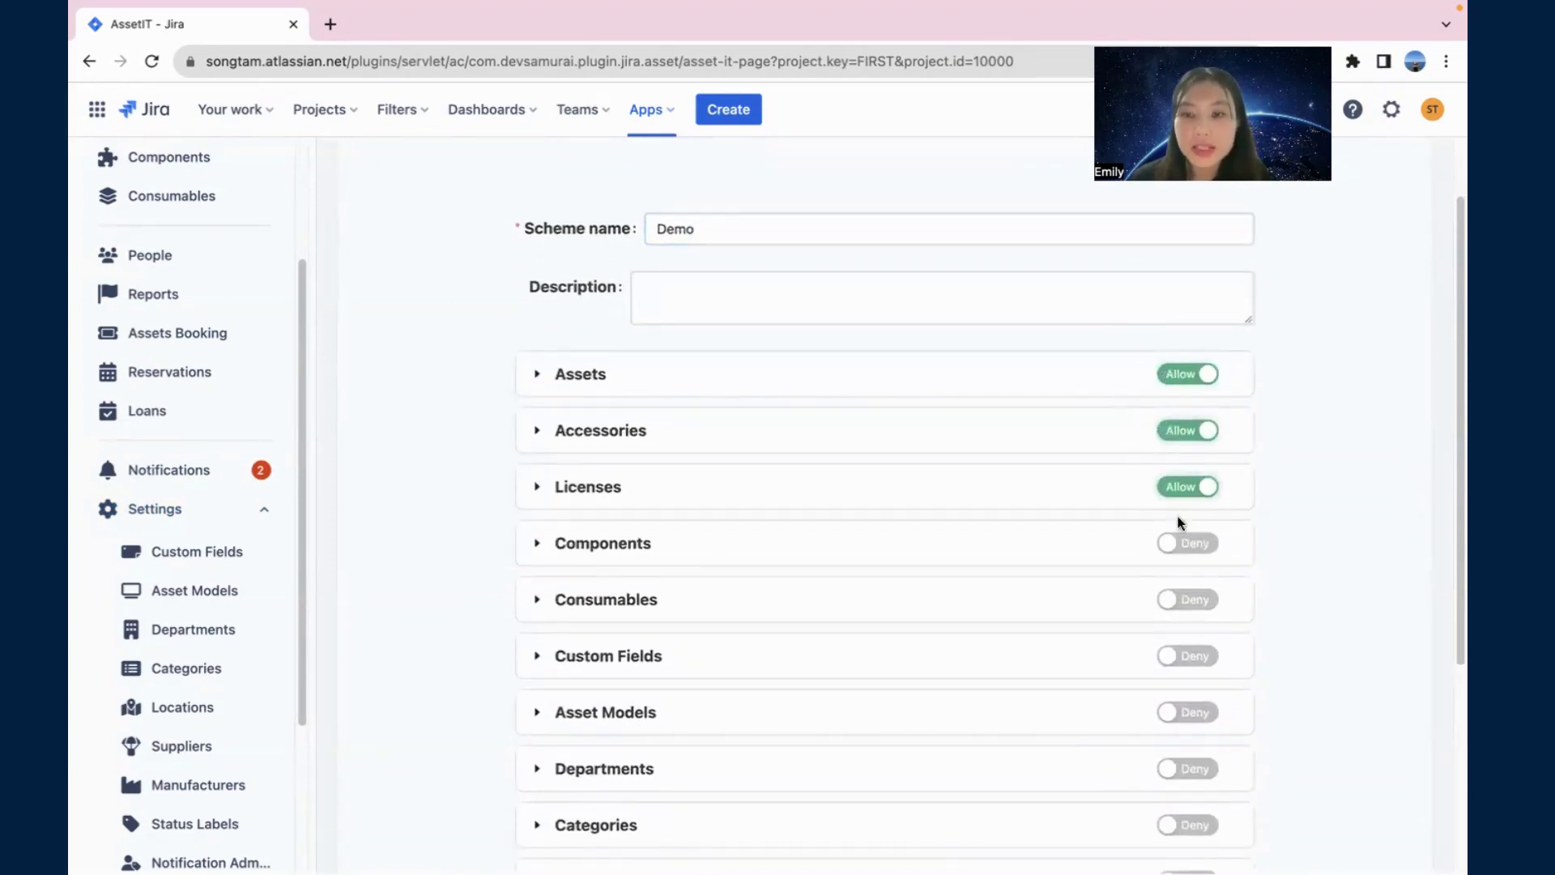
click(1176, 544)
scroll(1174, 535, down, 5)
click(938, 794)
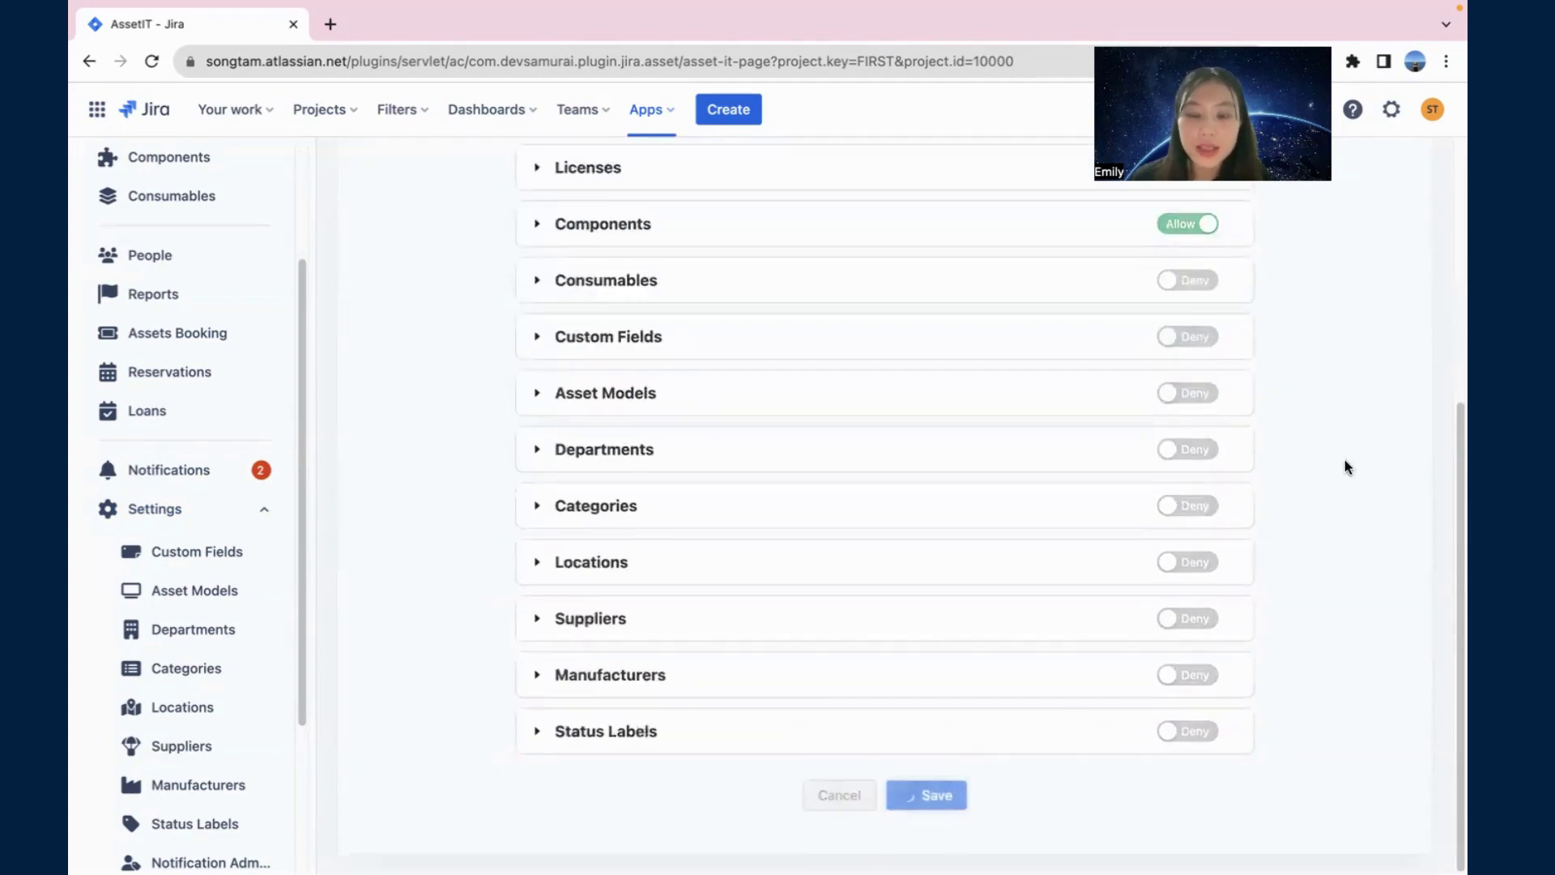
scroll(1031, 486, down, 3)
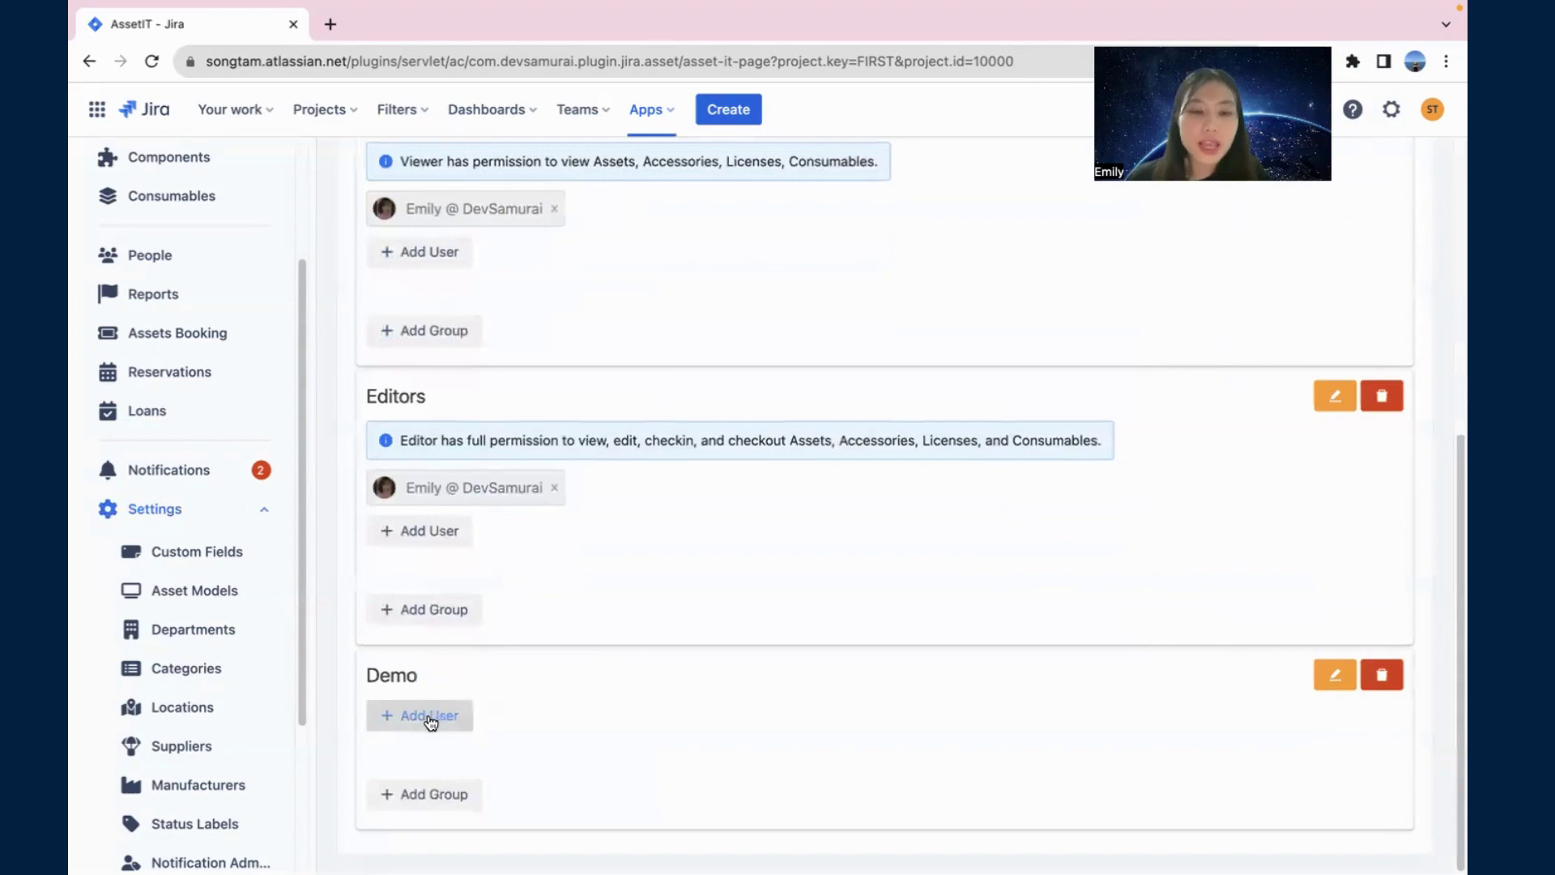
Step: Search for the DevSamurai user by first name and add that user to the Demo permission scheme
click(430, 720)
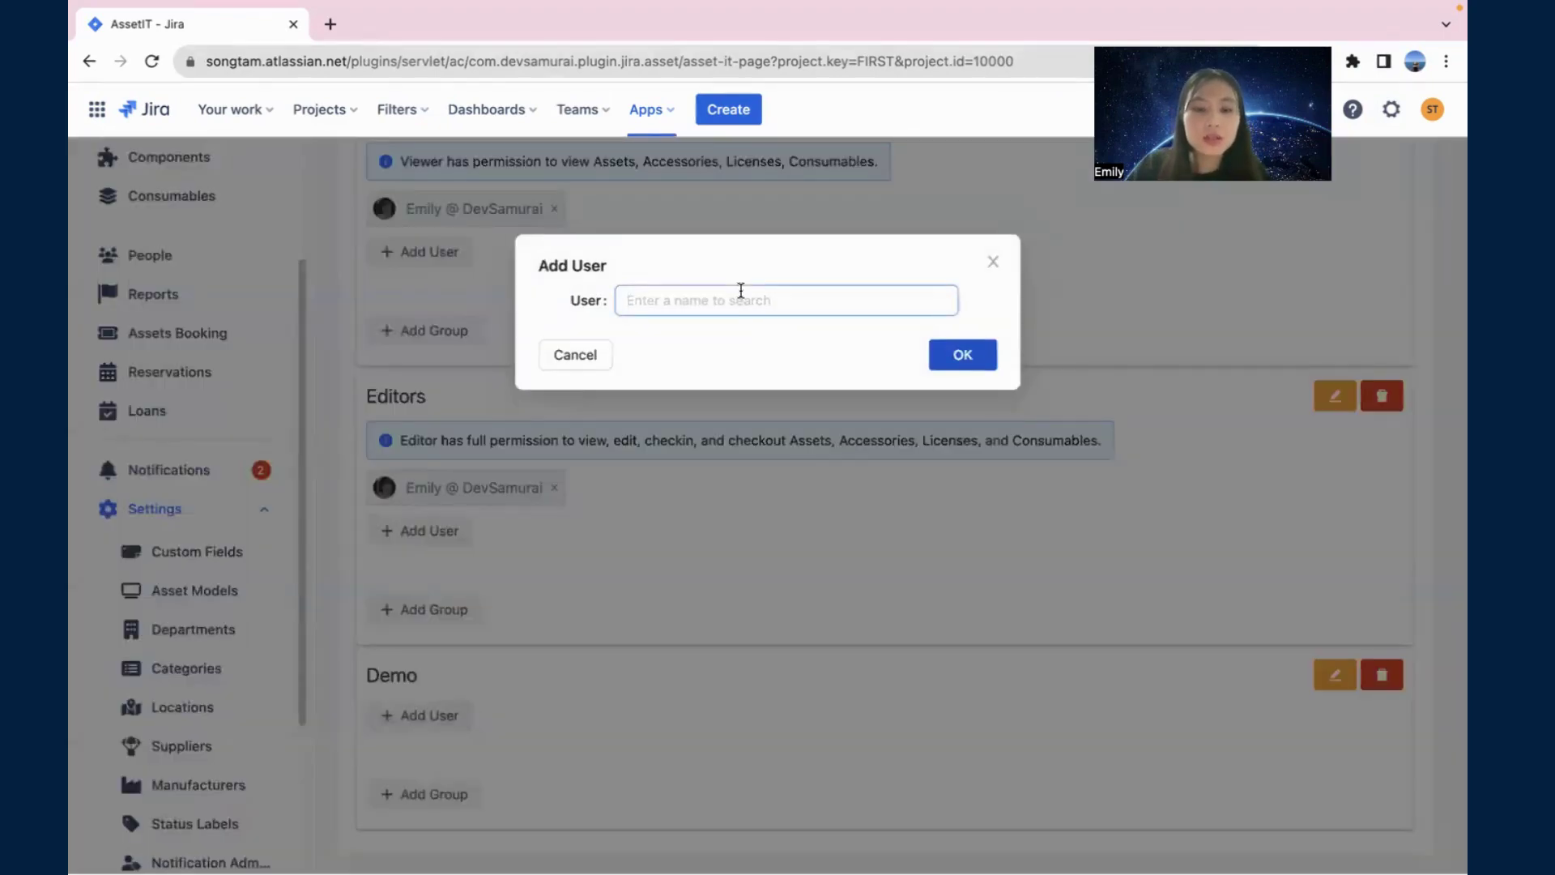
text(emily)
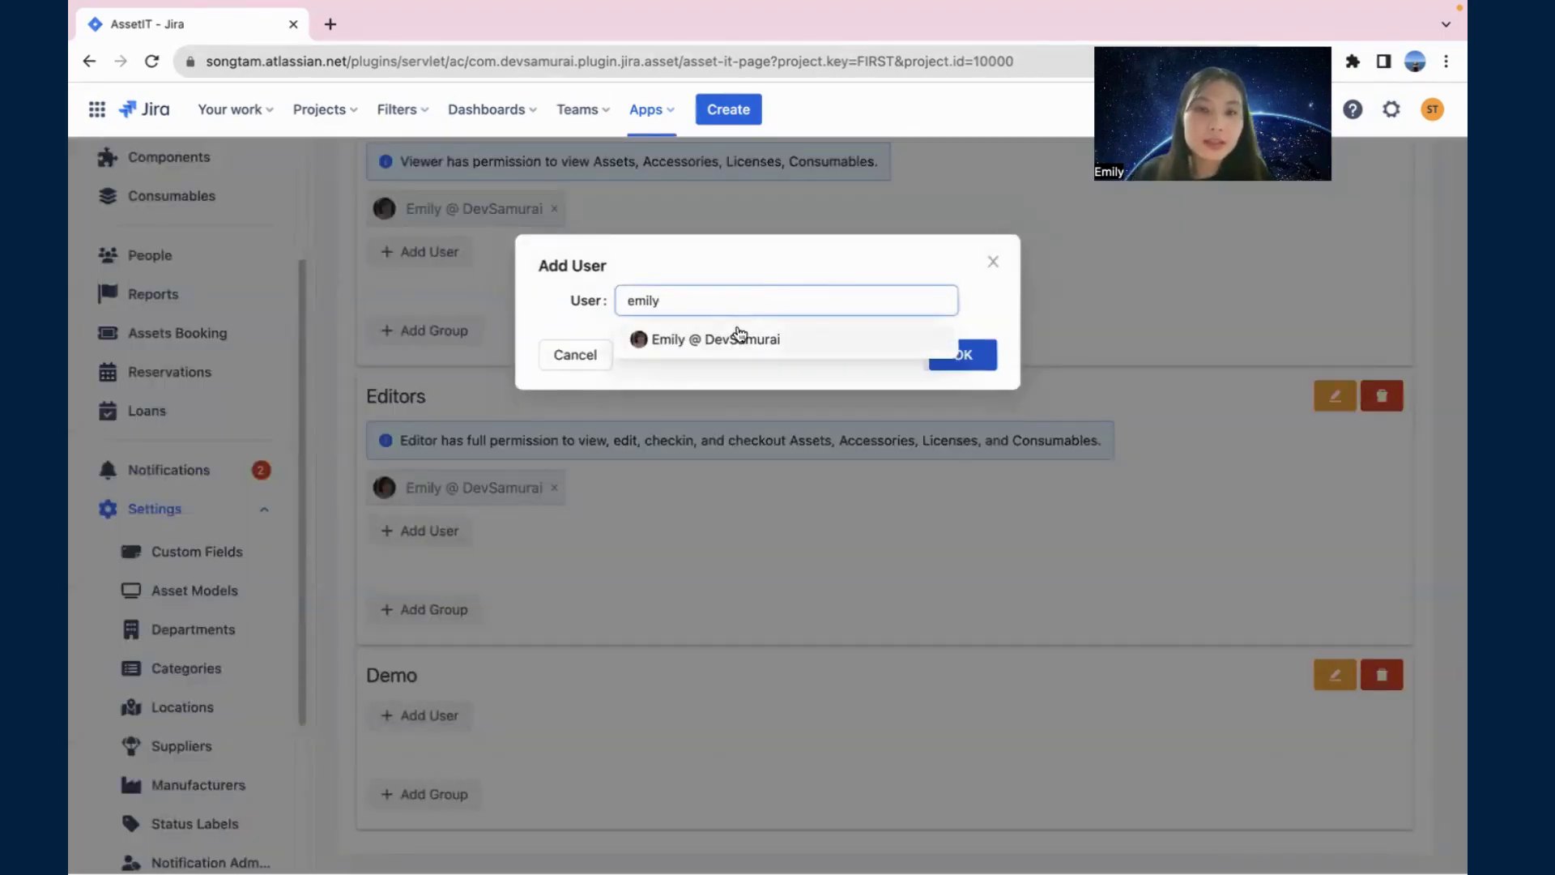
click(739, 337)
click(962, 356)
scroll(842, 566, down, 1)
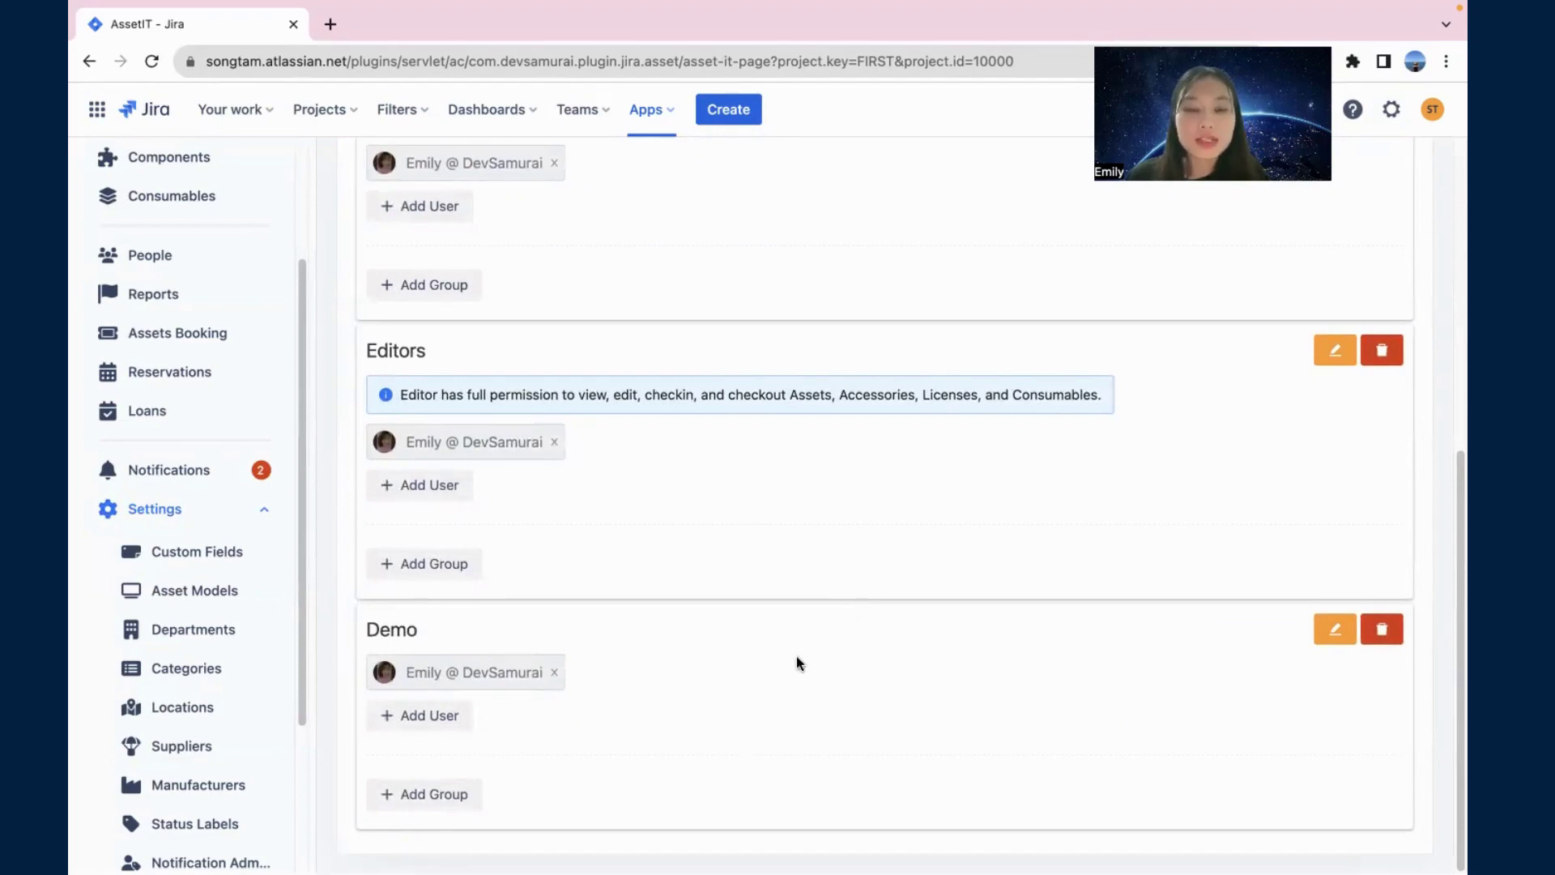
scroll(1214, 668, up, 2)
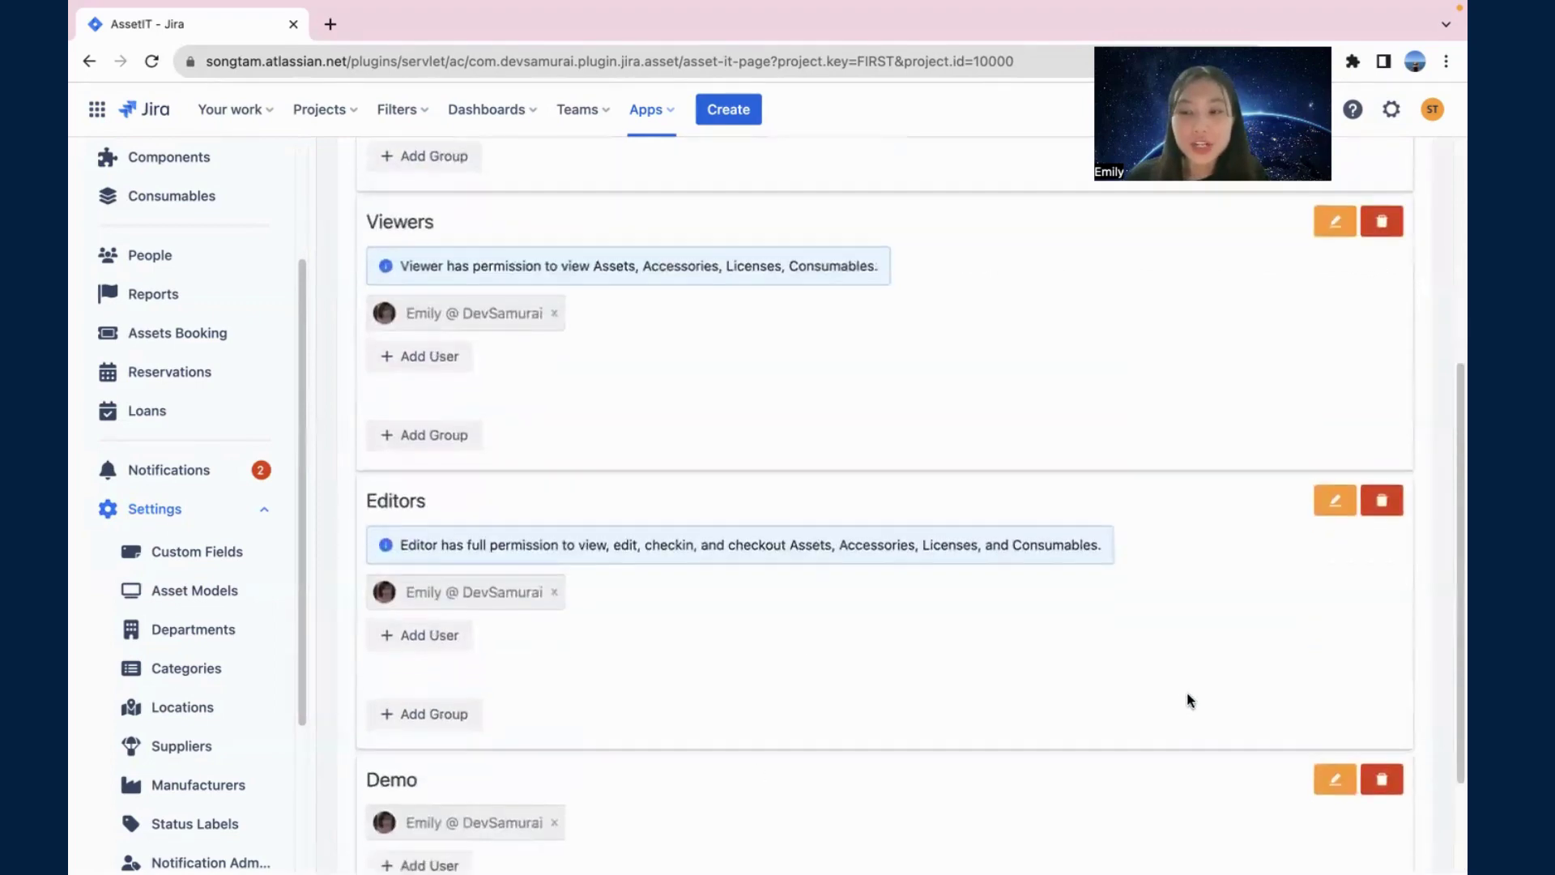
scroll(1188, 697, down, 2)
click(1387, 628)
click(1117, 609)
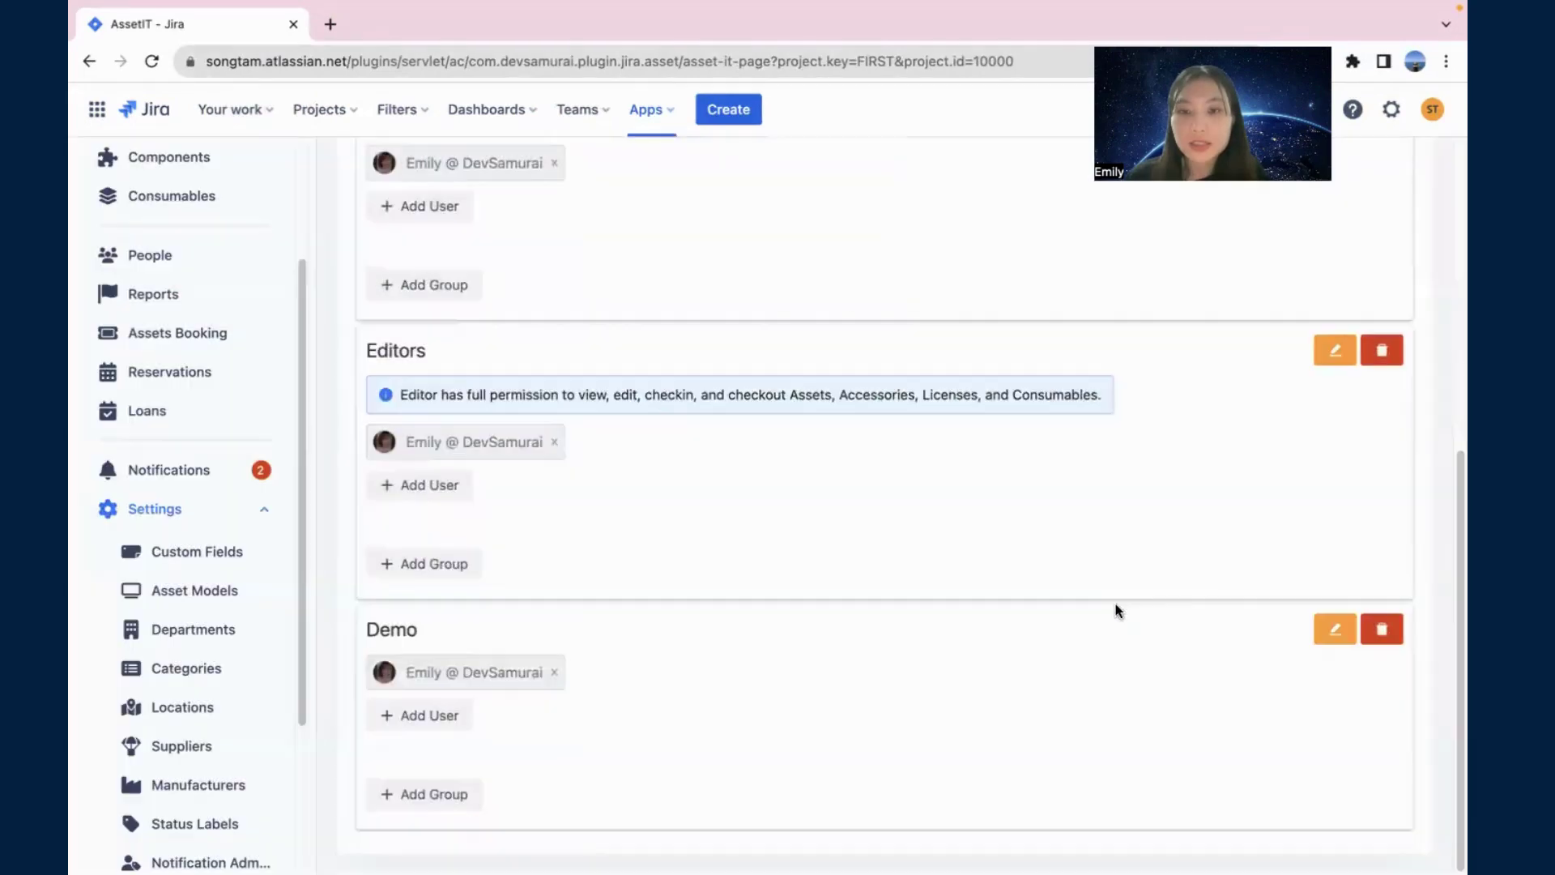
click(1323, 631)
click(1041, 547)
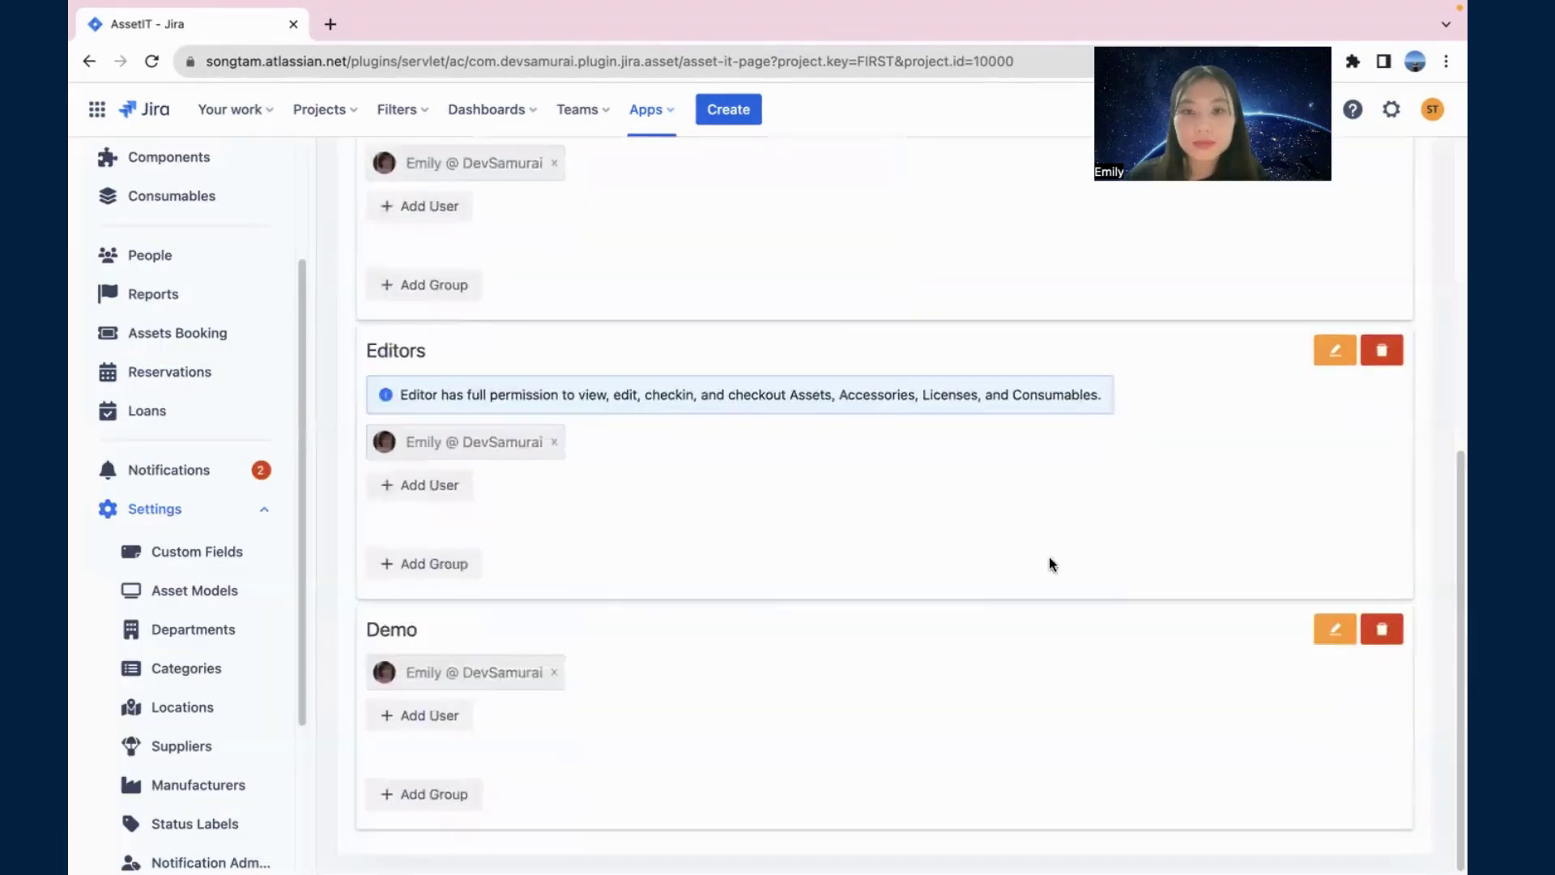
Step: Save the changes to the project's permission schemes
scroll(1093, 579, up, 6)
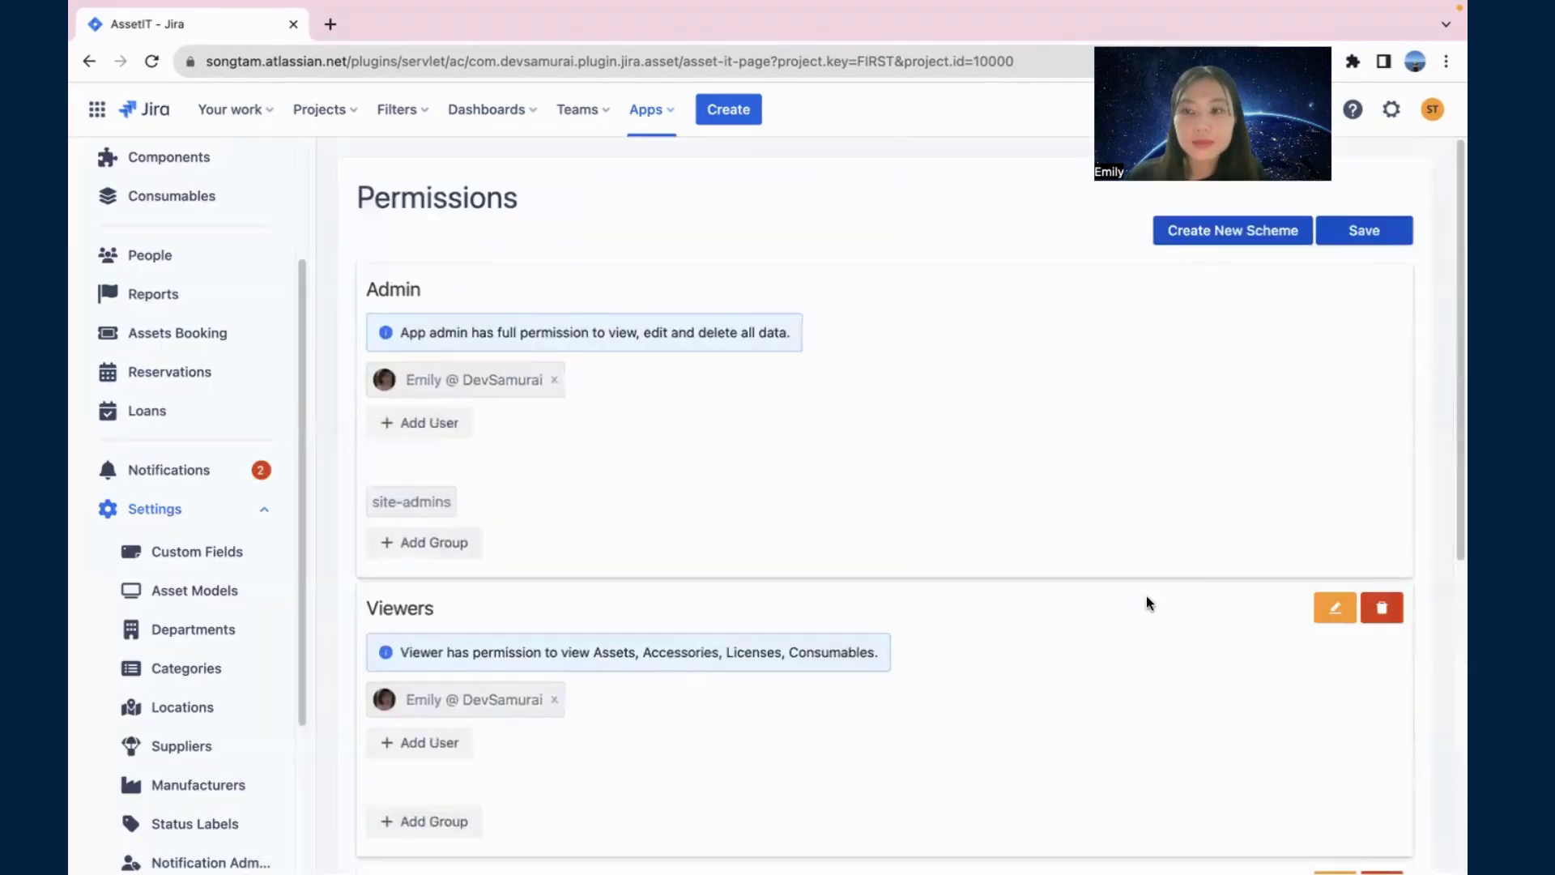
click(1356, 234)
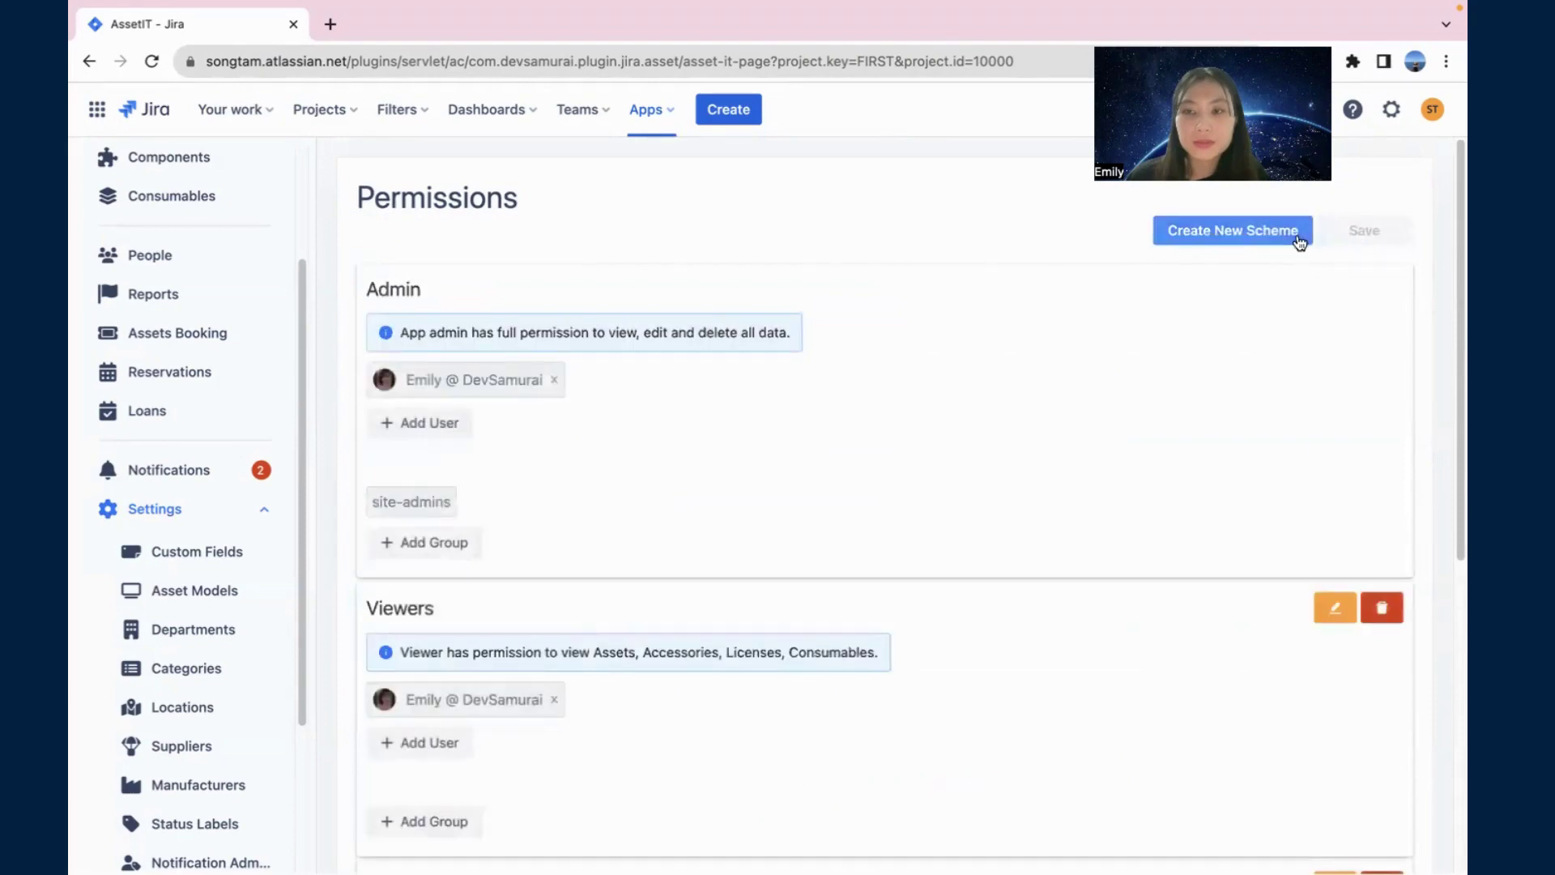
Step: Add the DevSamurai user as a notification admin in the Notification Admins settings and save the change
scroll(851, 447, down, 2)
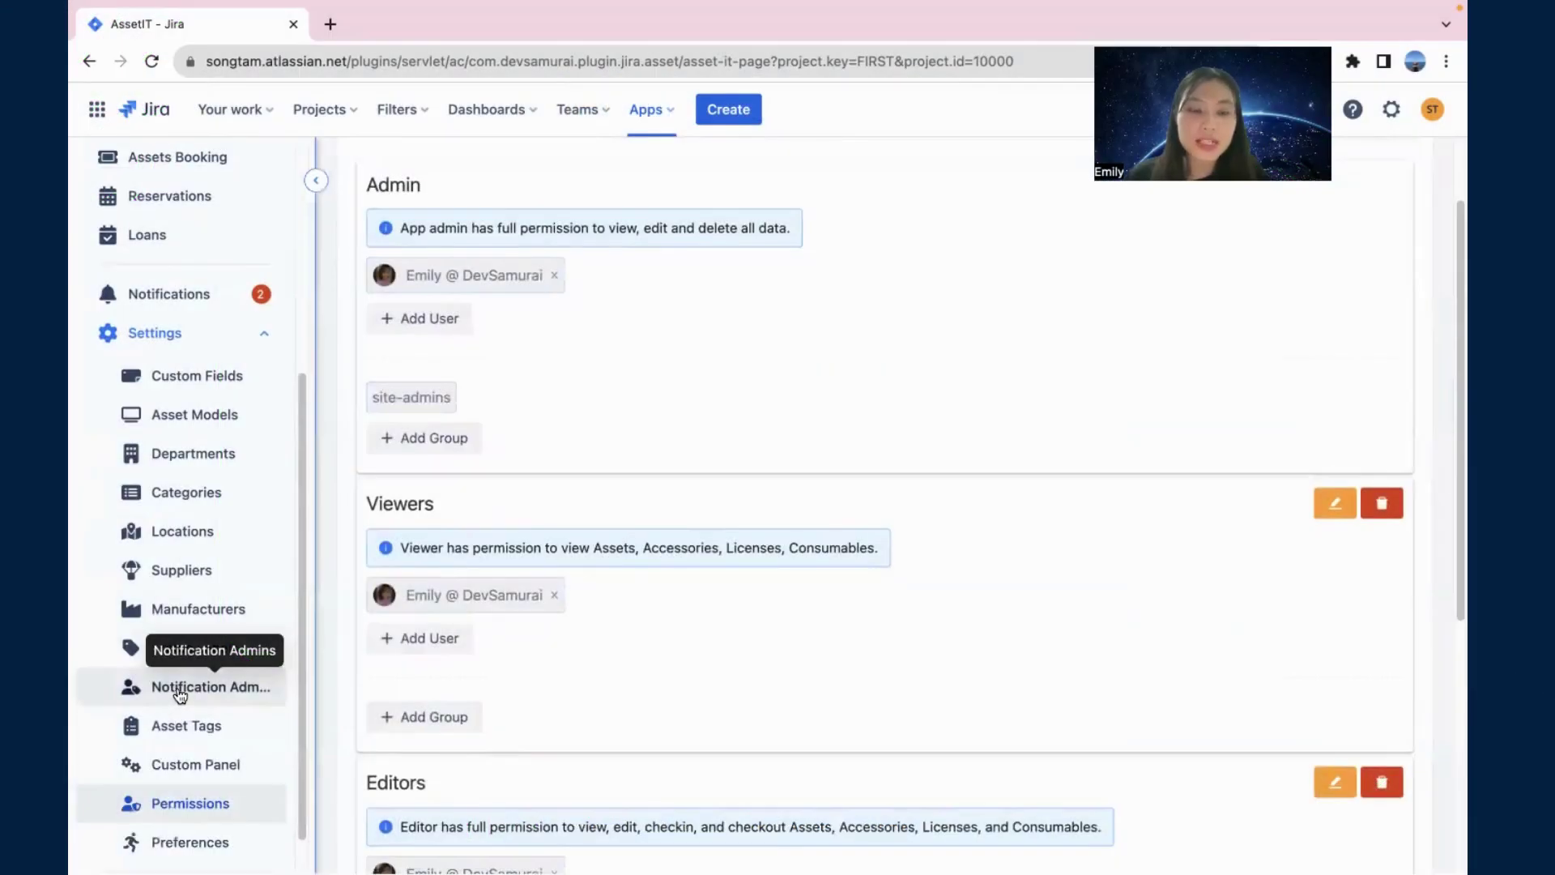
click(180, 690)
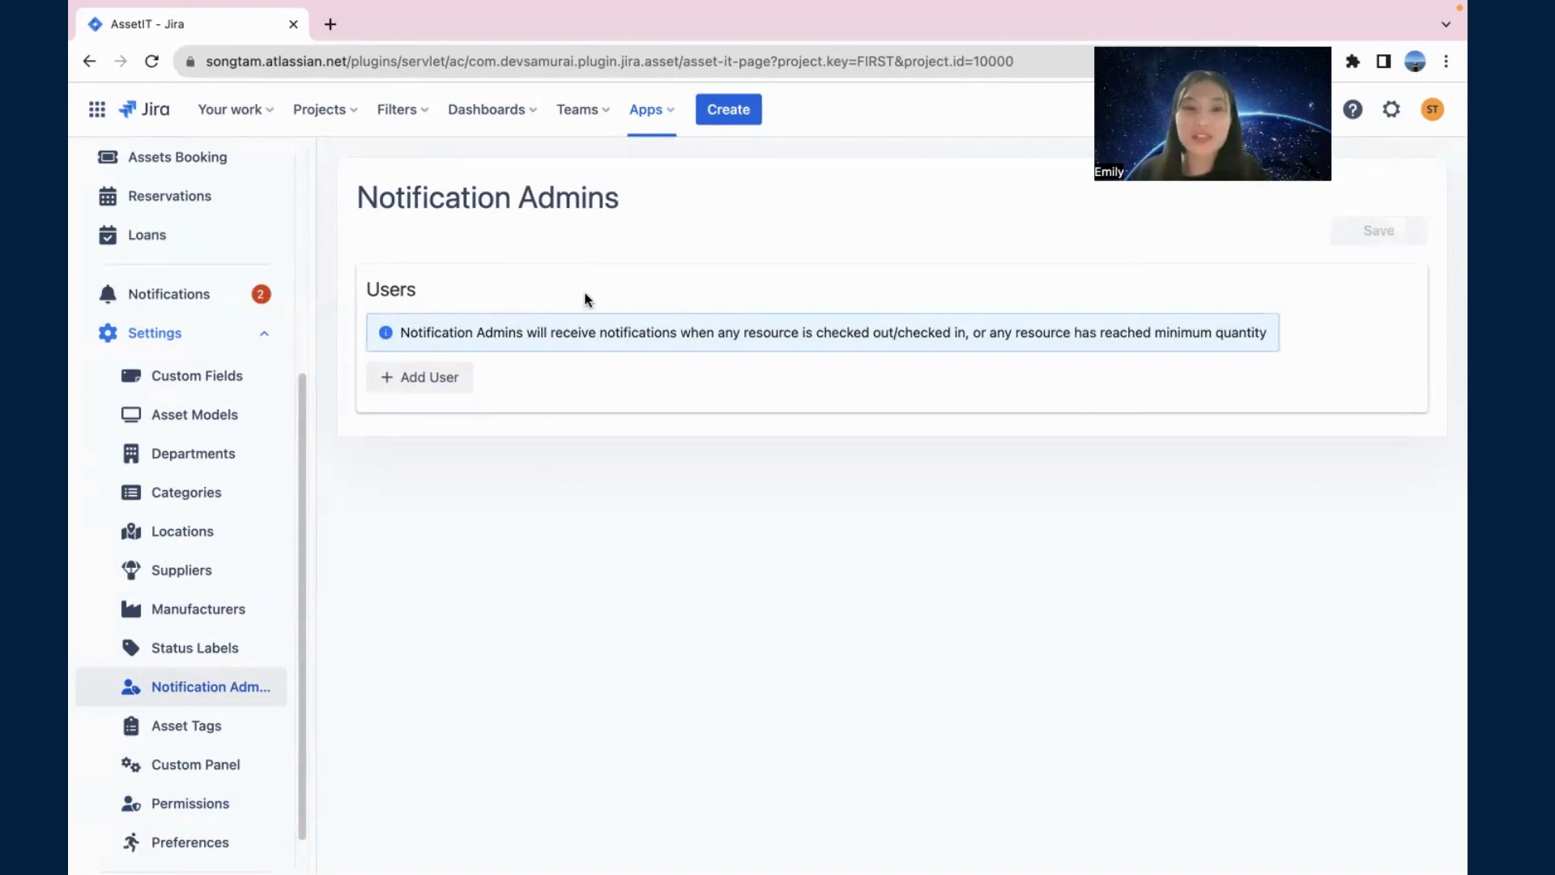
click(429, 381)
click(669, 299)
text(emily)
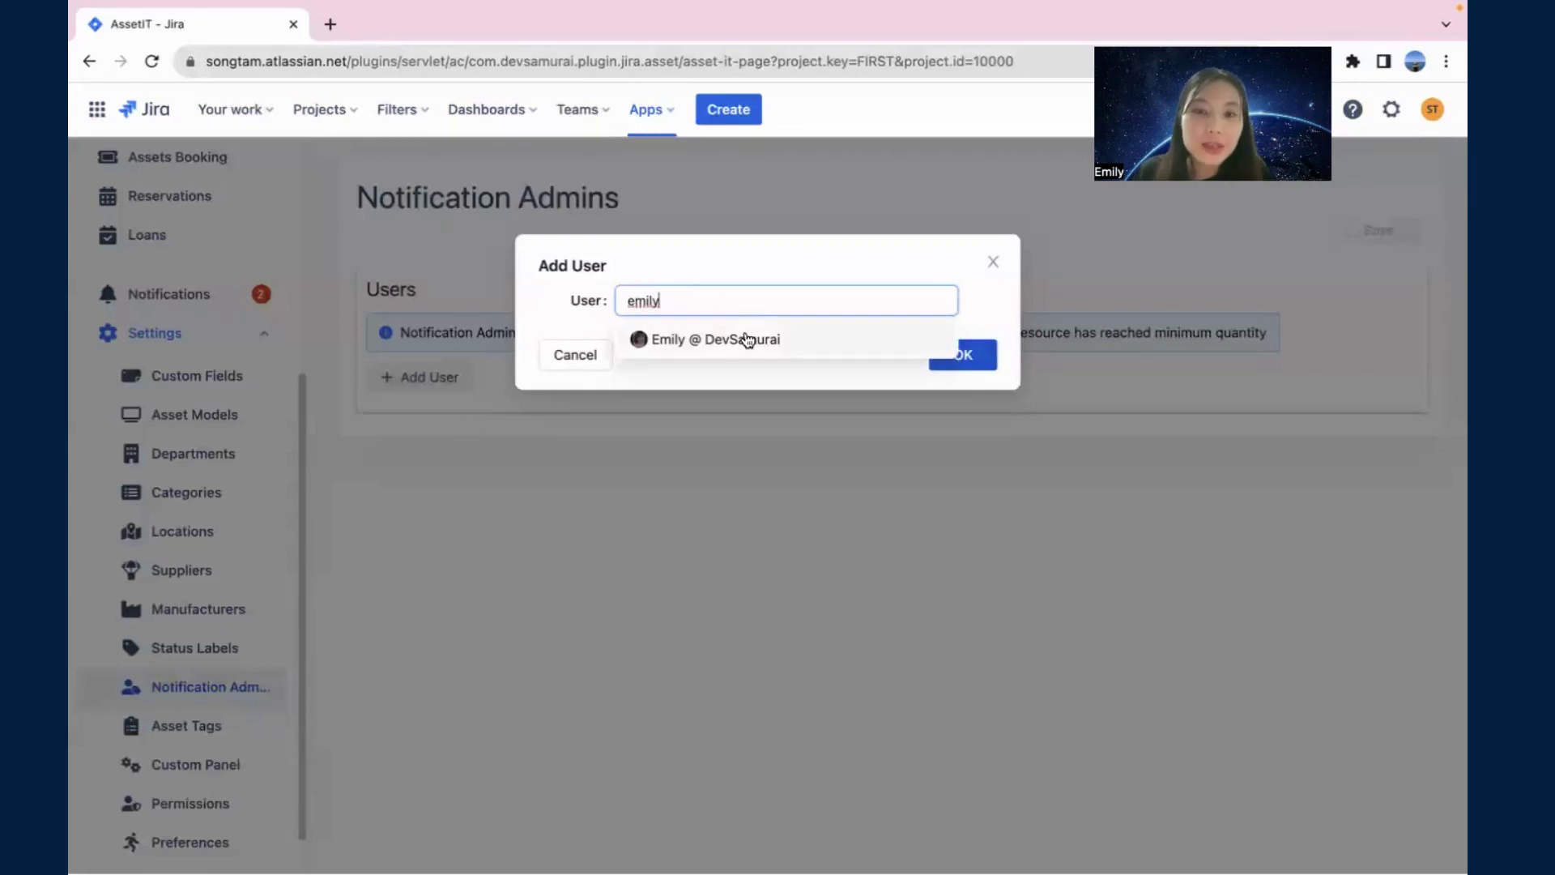
click(746, 340)
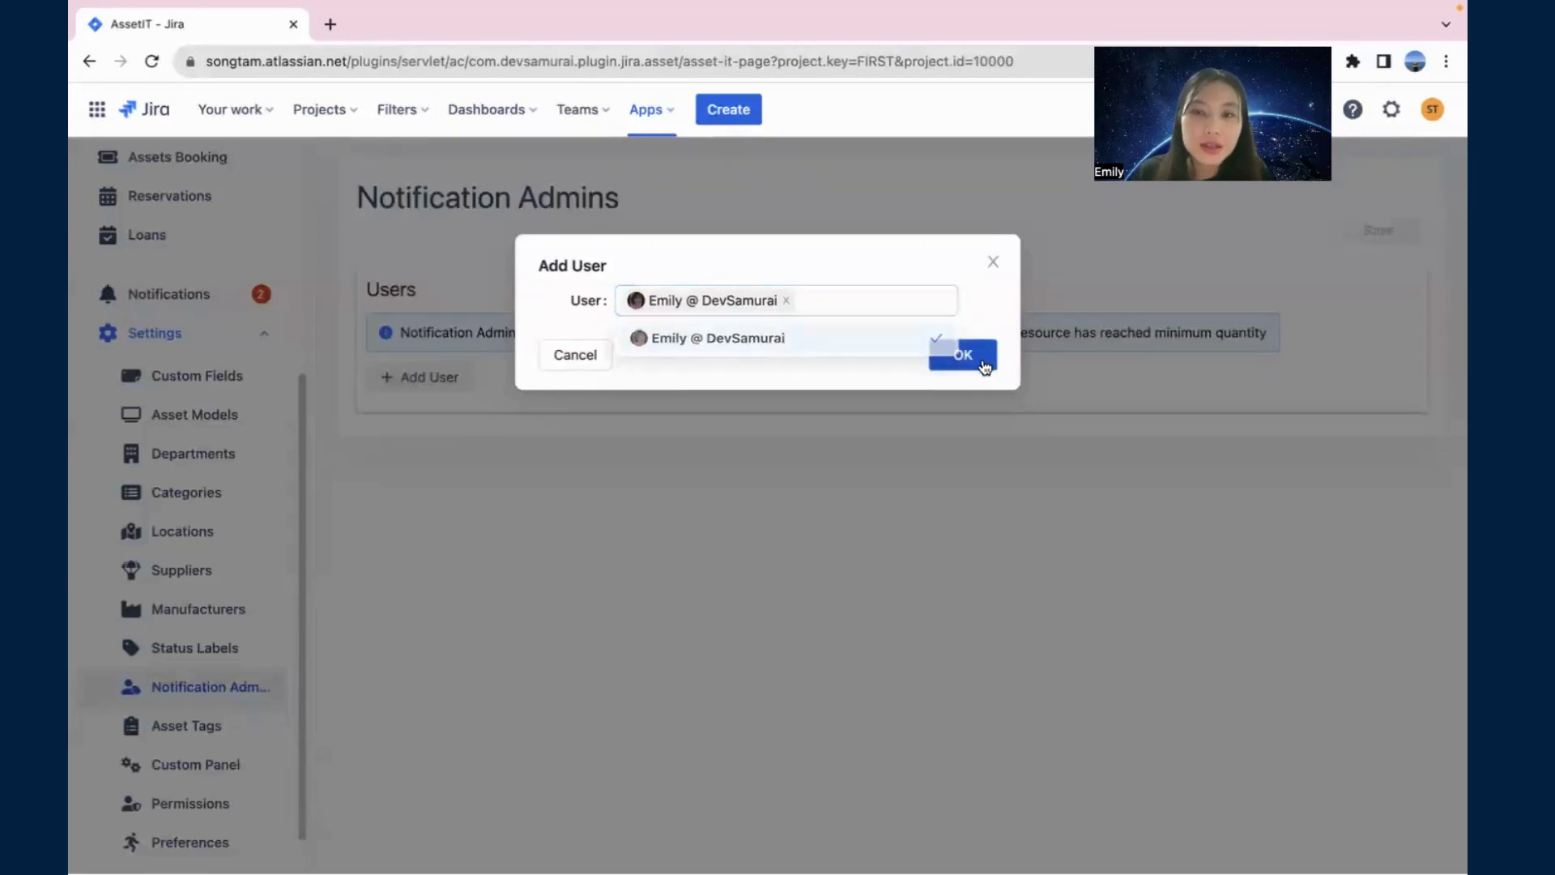
click(977, 358)
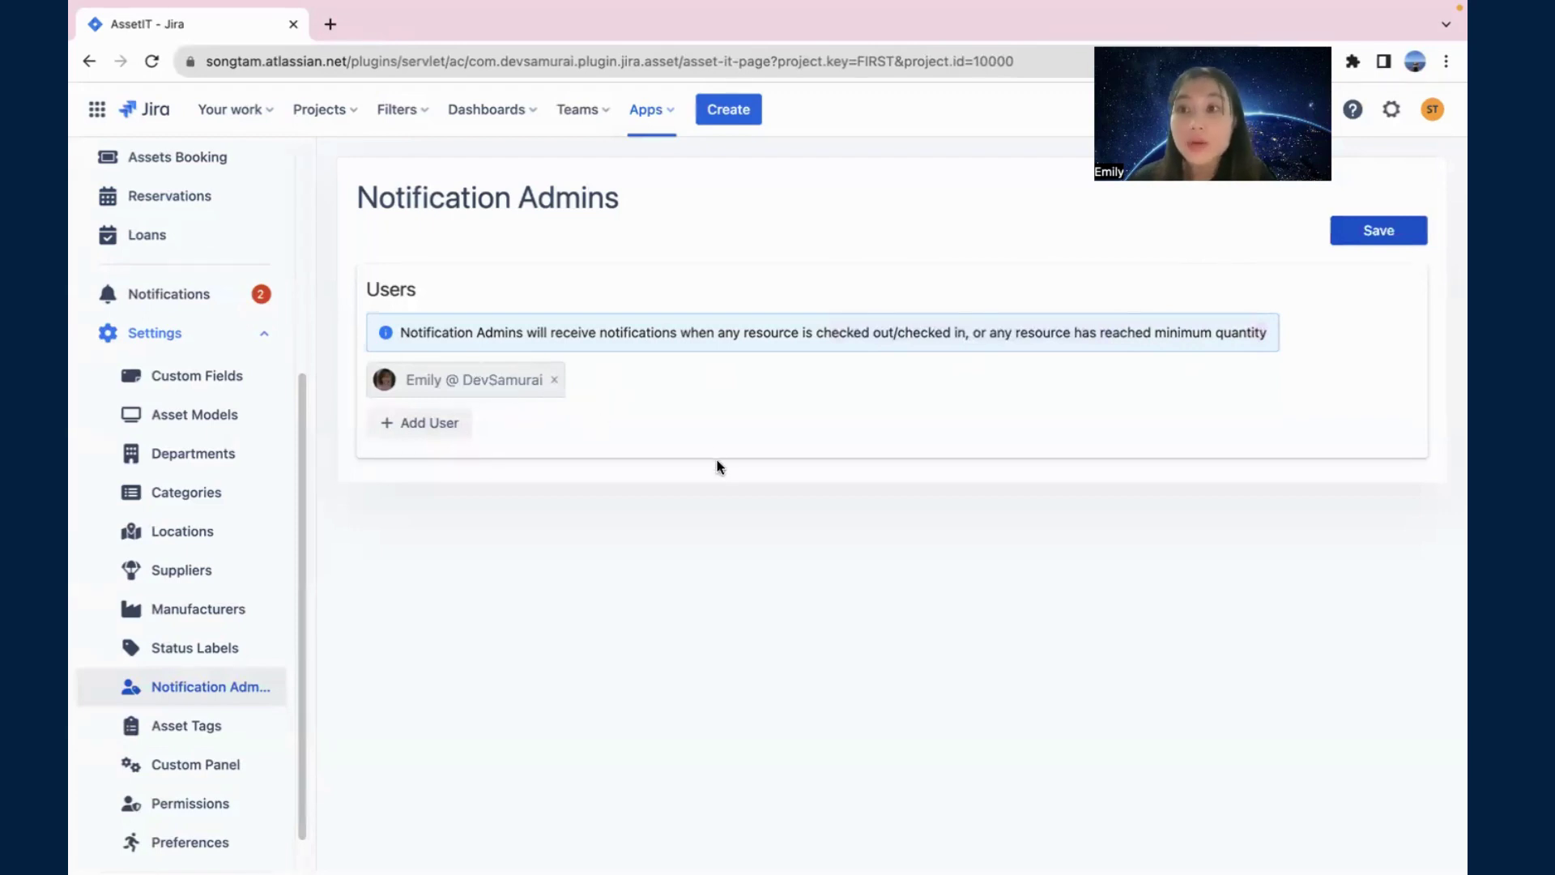
click(1377, 240)
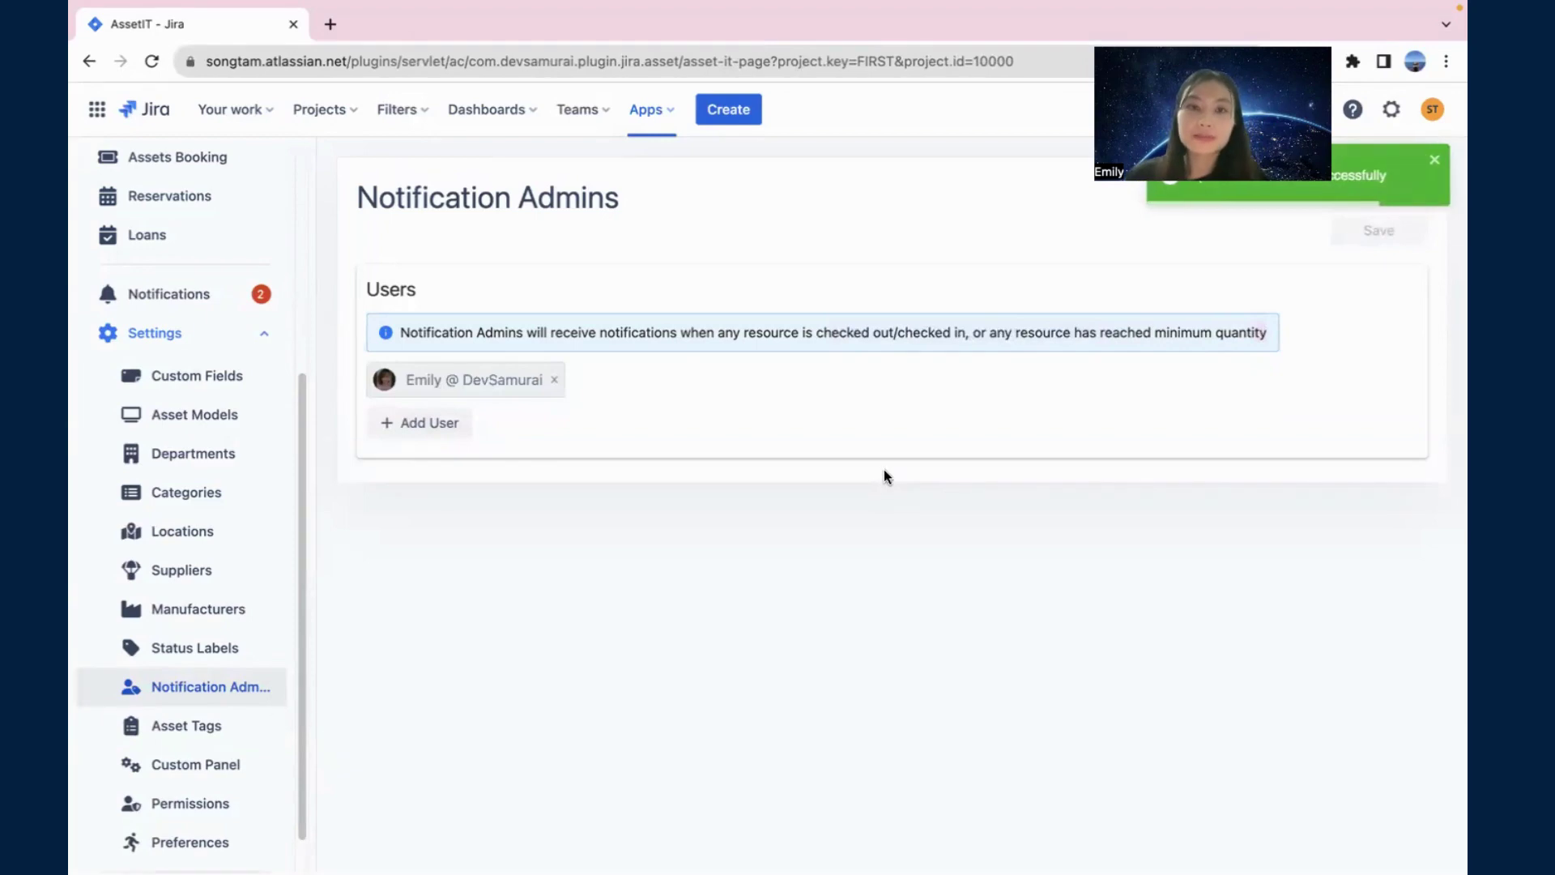